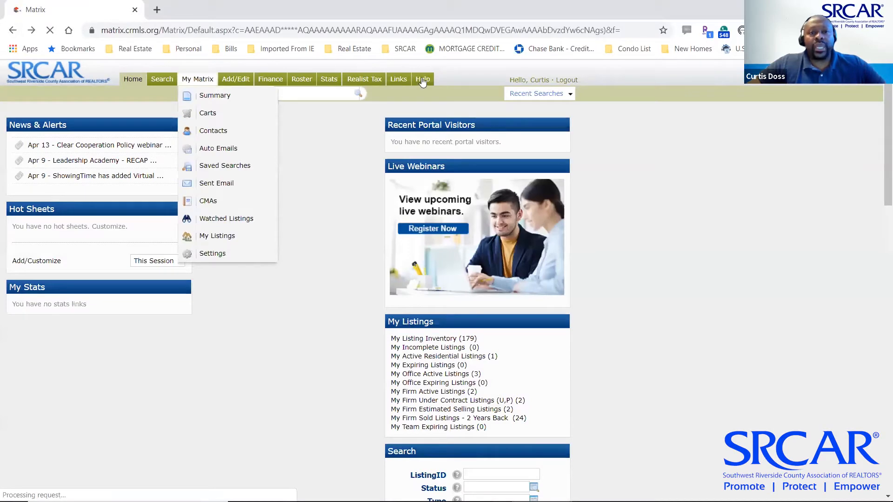
Log out of CRMLS Matrix and sign back in with the saved user ID and password
{"action": "left_click", "coordinate": [563, 86]}
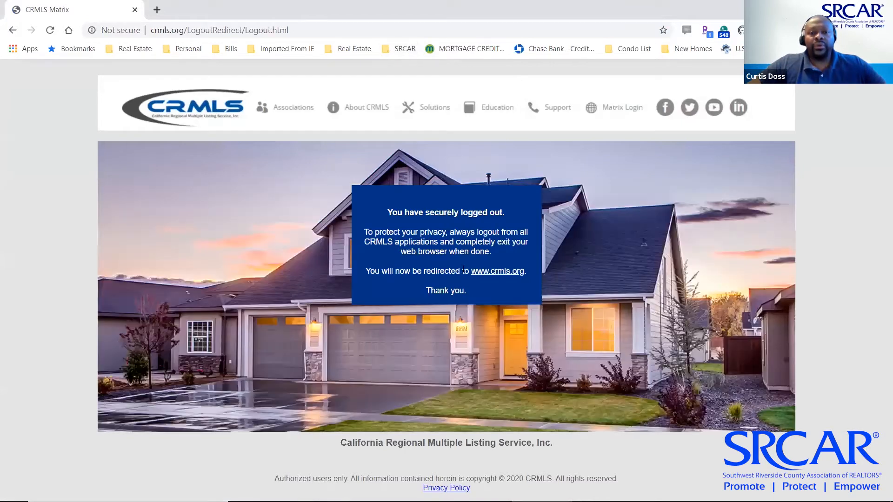
{"action": "left_click", "coordinate": [403, 51]}
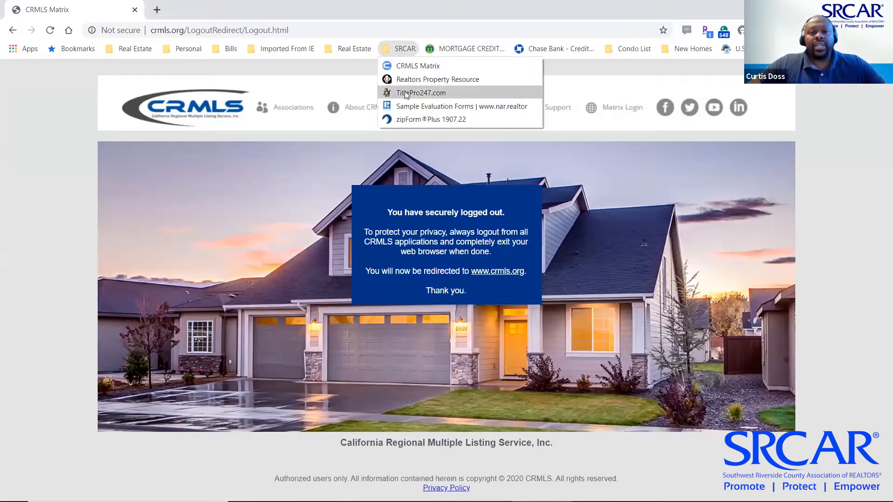
{"action": "left_click", "coordinate": [419, 67]}
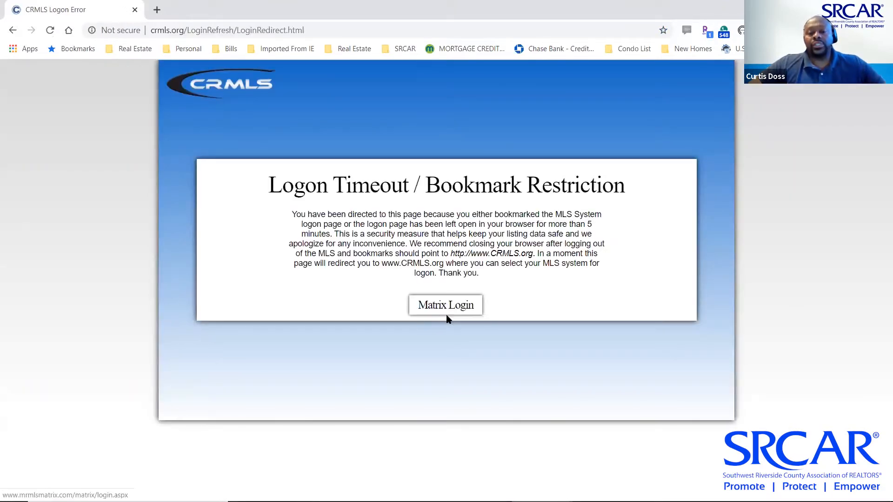
{"action": "left_click", "coordinate": [449, 308]}
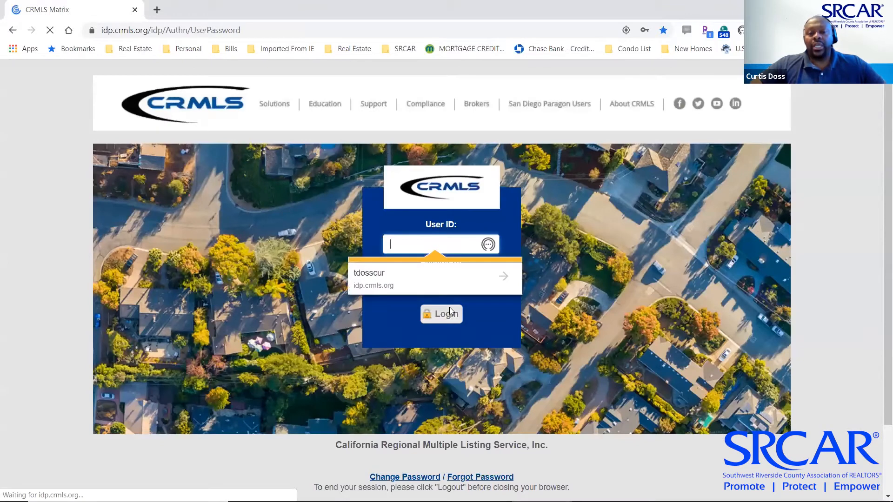
{"action": "left_click", "coordinate": [418, 279]}
{"action": "type", "text": "**********"}
{"action": "key", "text": "Return"}
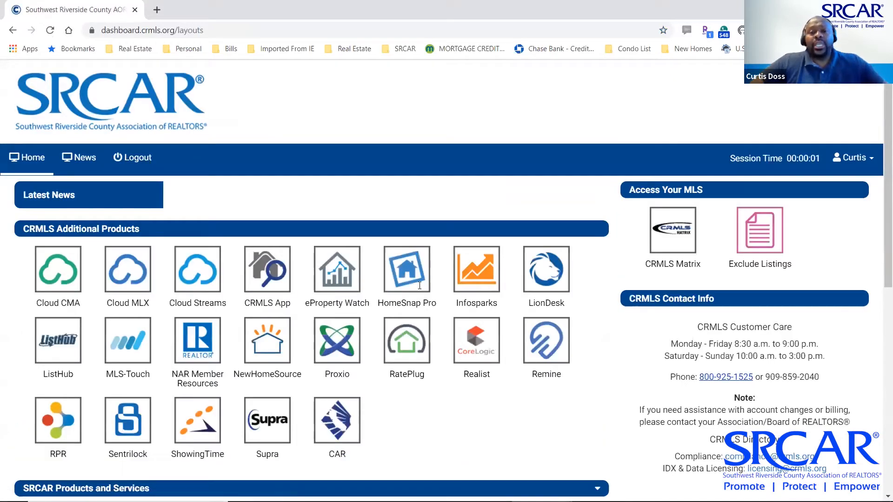
Open the CAR tile from the SRCAR dashboard and sign in to car.org
{"action": "left_click", "coordinate": [338, 424]}
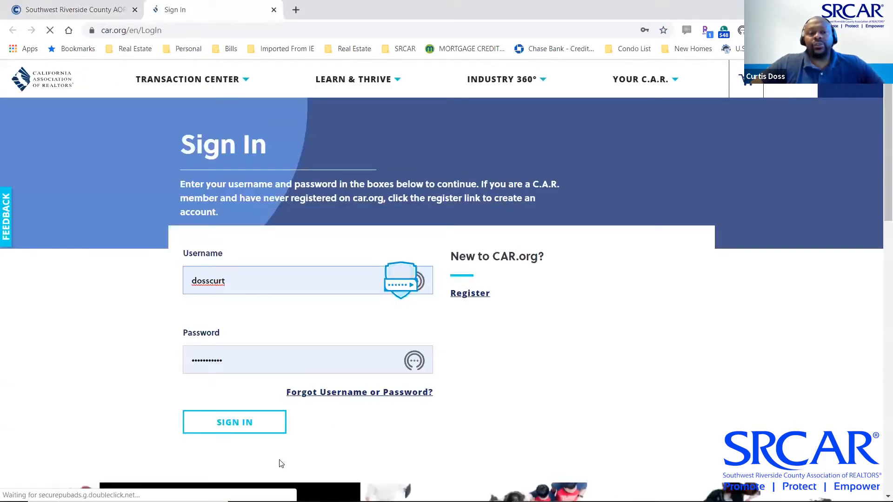
{"action": "left_click", "coordinate": [223, 425]}
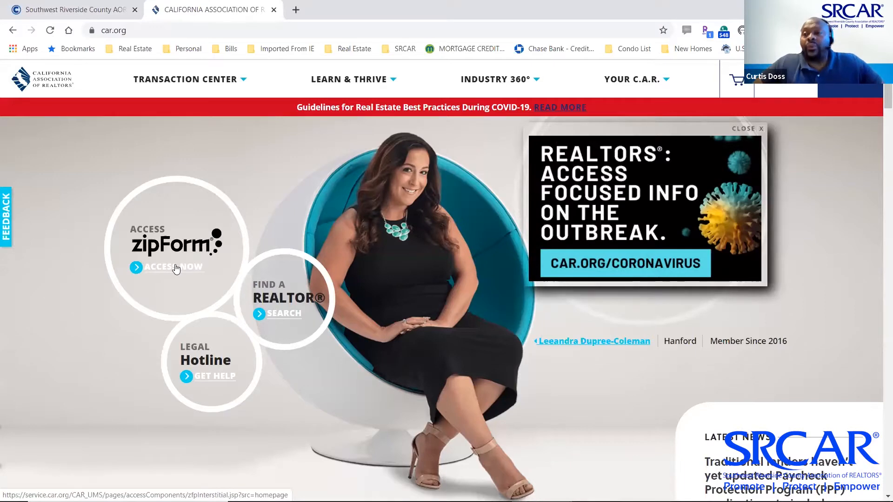
Launch zipForm from car.org's ACCESS NOW link and bring up the zipForm Plus window
{"action": "left_click", "coordinate": [176, 269]}
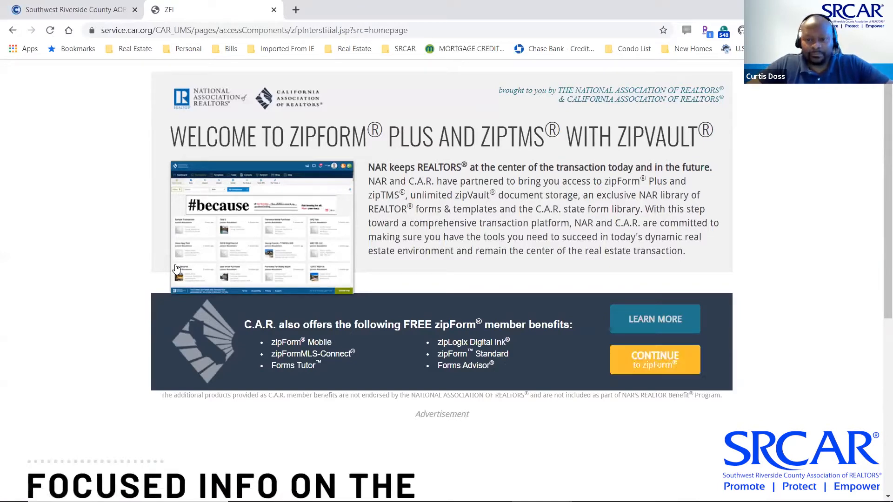
{"action": "left_click", "coordinate": [665, 365]}
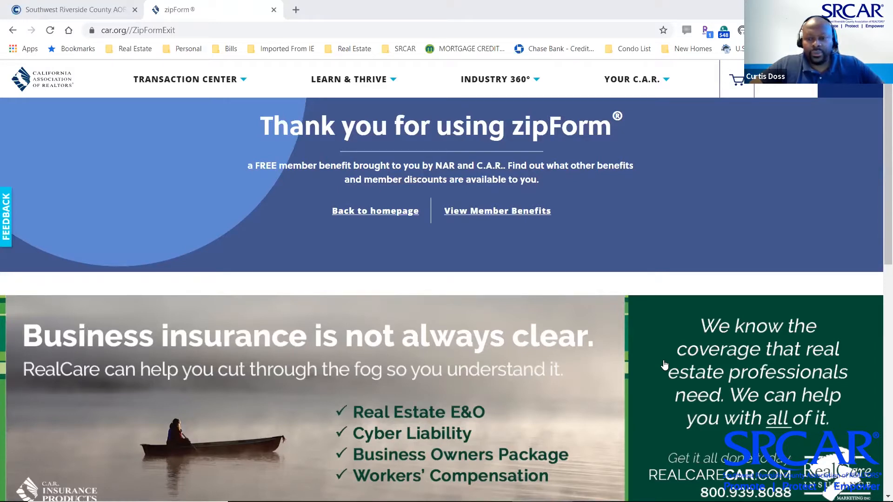
{"action": "key", "text": "alt+Tab"}
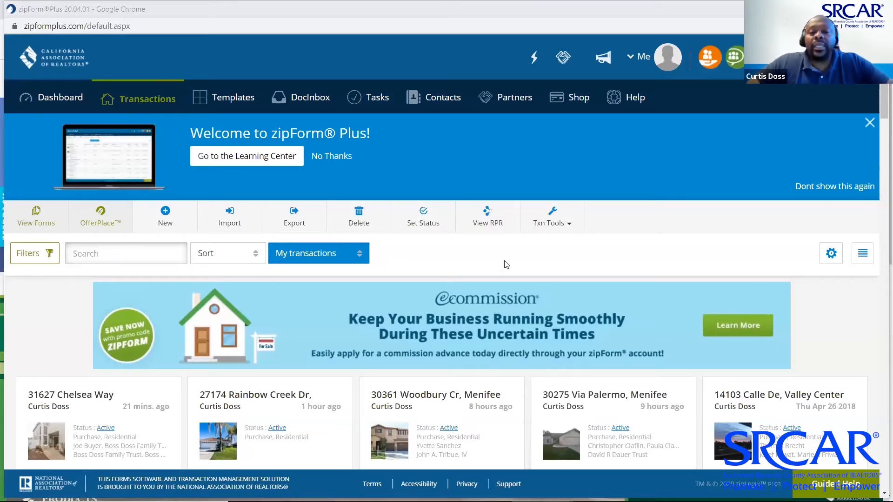
Go to the Templates page in zipForm Plus
{"action": "scroll", "coordinate": [506, 264], "scroll_direction": "down", "scroll_amount": 1}
{"action": "scroll", "coordinate": [506, 264], "scroll_direction": "up", "scroll_amount": 1}
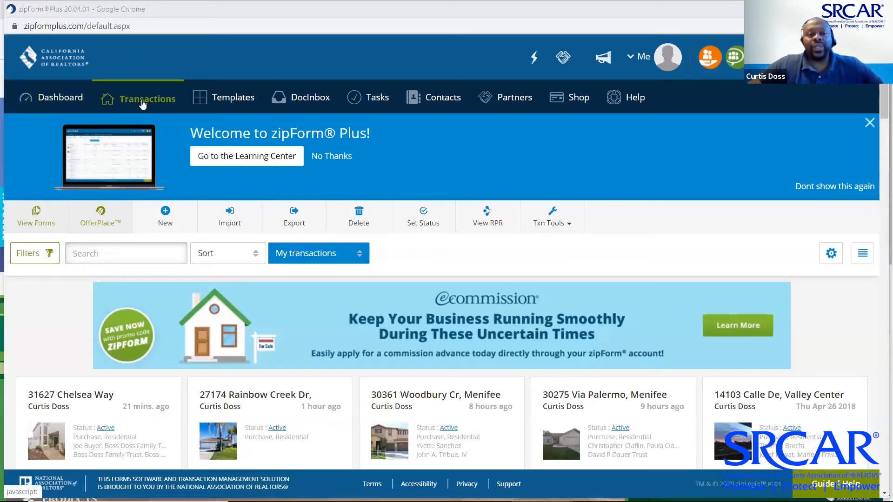
{"action": "left_click", "coordinate": [244, 104]}
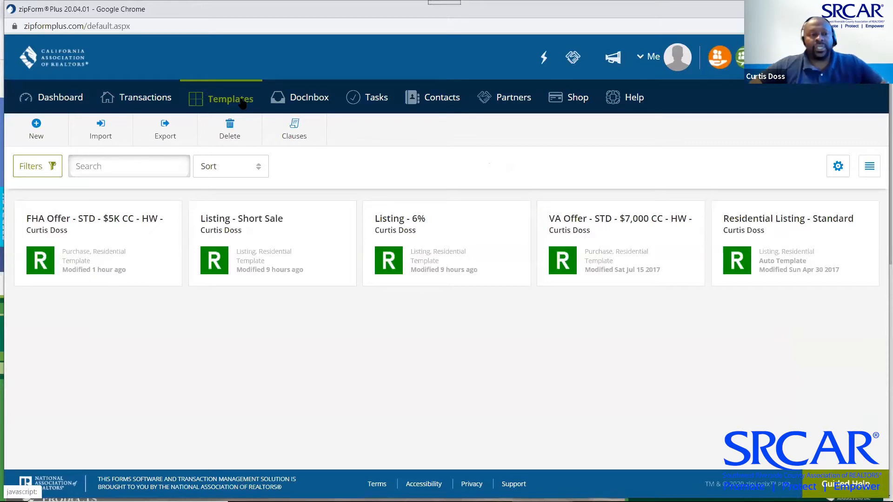
Start a new template of the New Listing type
{"action": "left_click", "coordinate": [35, 124]}
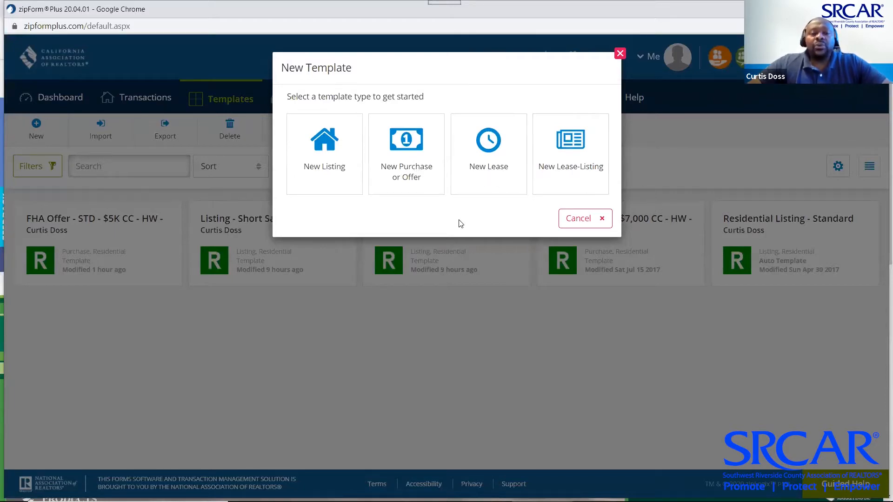
{"action": "left_click", "coordinate": [324, 145]}
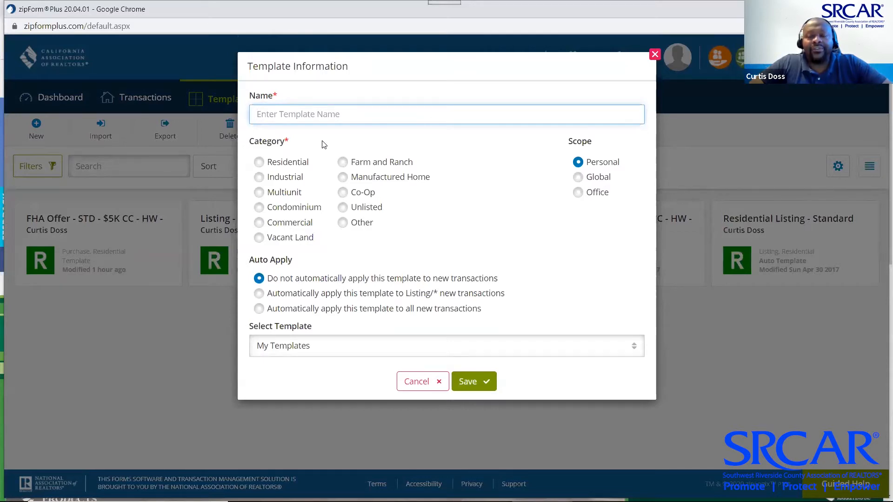
Name the template 'Listing - Standard Sale - 6%' and choose the Residential category
{"action": "type", "text": "L"}
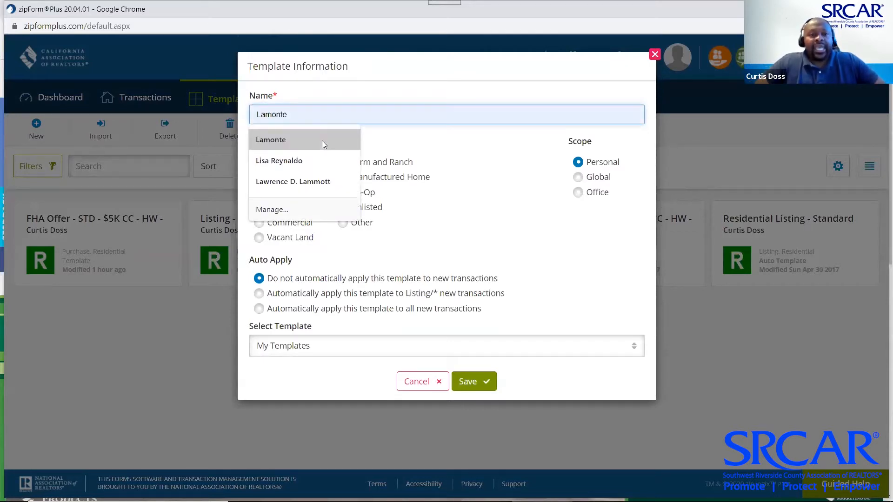
{"action": "type", "text": "isting - Standard"}
{"action": "type", "text": "- 6"}
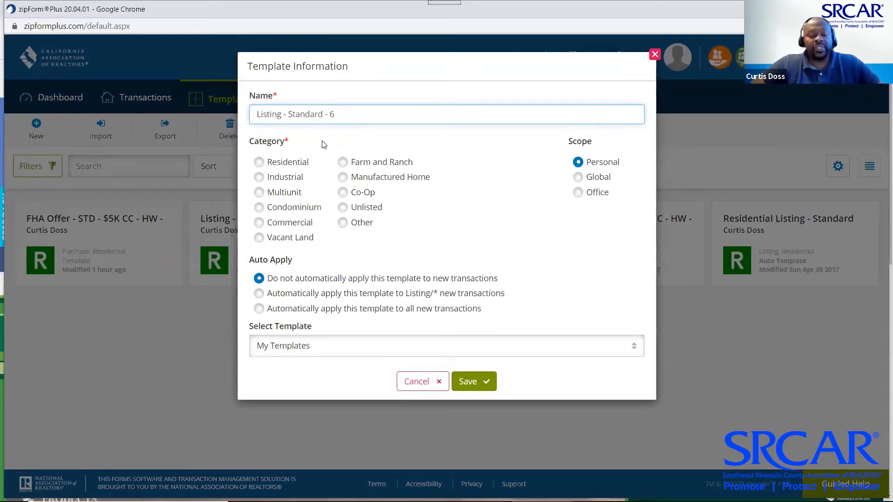
{"action": "type", "text": "%"}
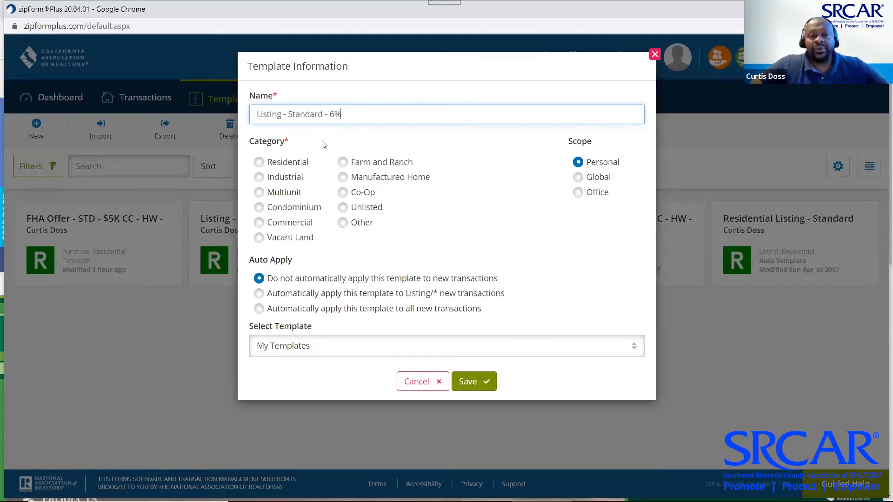
{"action": "left_click", "coordinate": [327, 114]}
{"action": "type", "text": "Sale"}
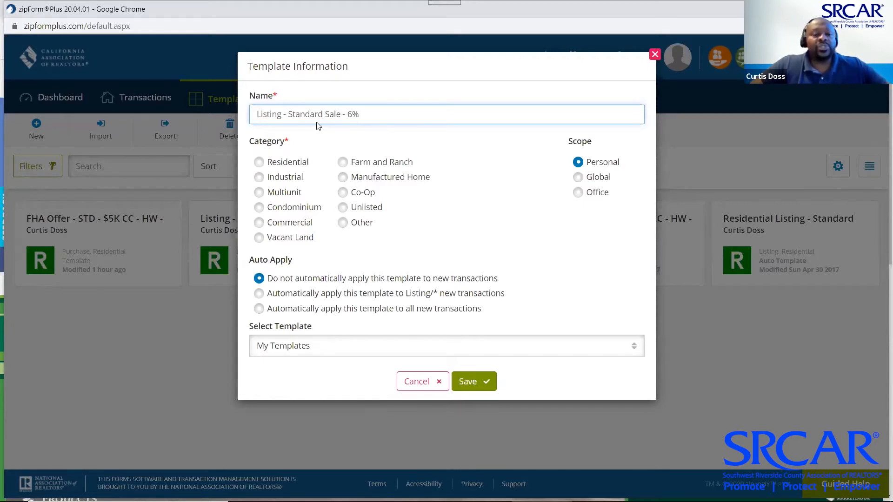
{"action": "left_click", "coordinate": [259, 162]}
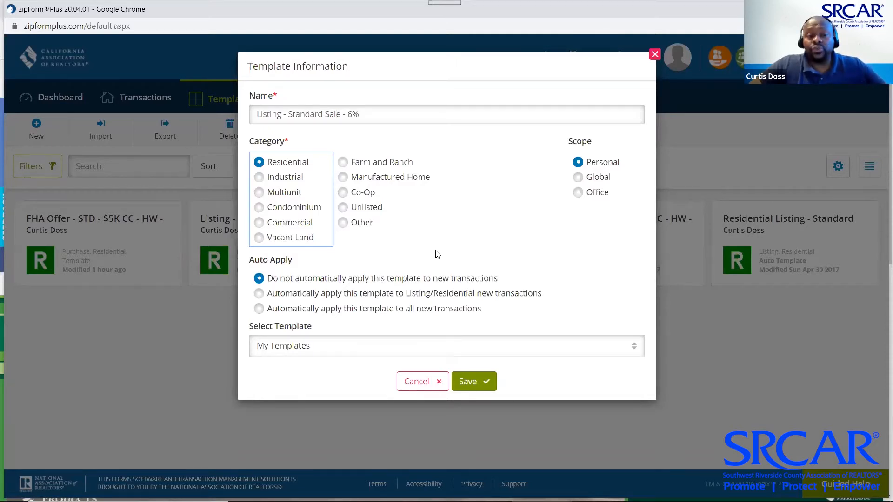
Save the 'Listing - Standard Sale - 6%' template without basing it on an existing template
{"action": "left_click", "coordinate": [635, 351]}
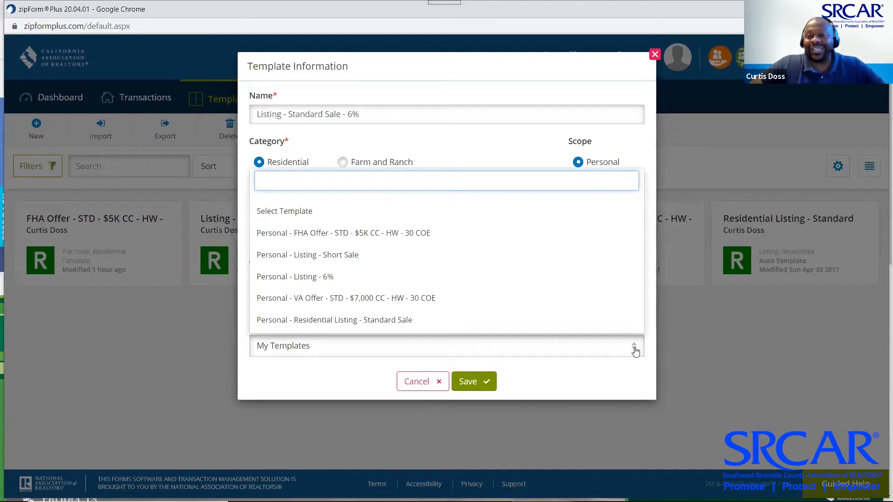
{"action": "left_click", "coordinate": [581, 68]}
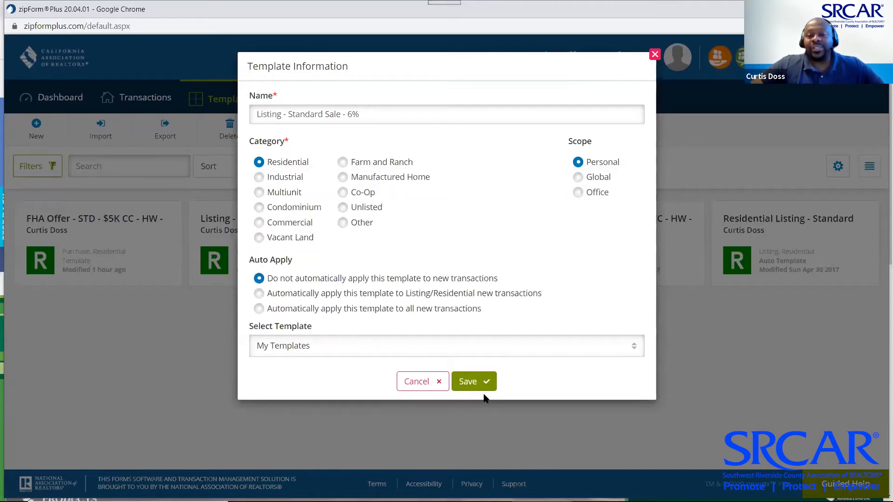
{"action": "left_click", "coordinate": [479, 381]}
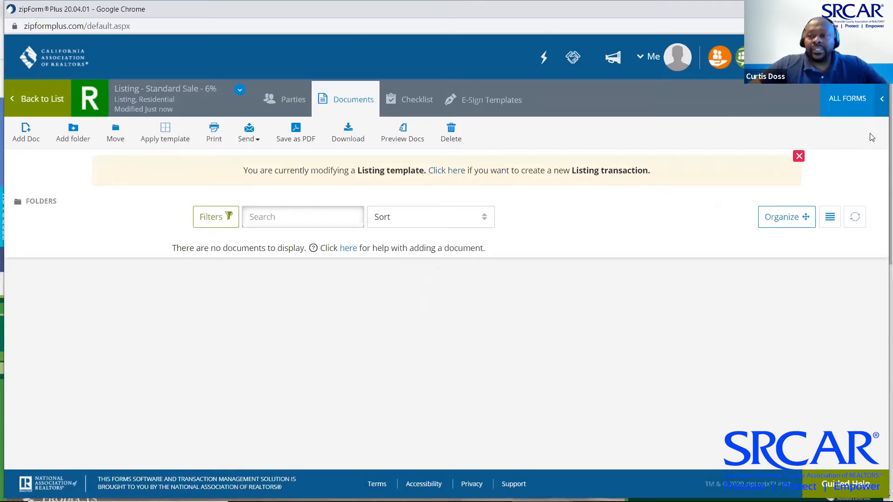
Add Cover Sheet, Res. Listing Agmt. - Exclusive, and Seller Property Questionnaire - 6/18 (searched 'spq')
{"action": "left_click", "coordinate": [847, 100]}
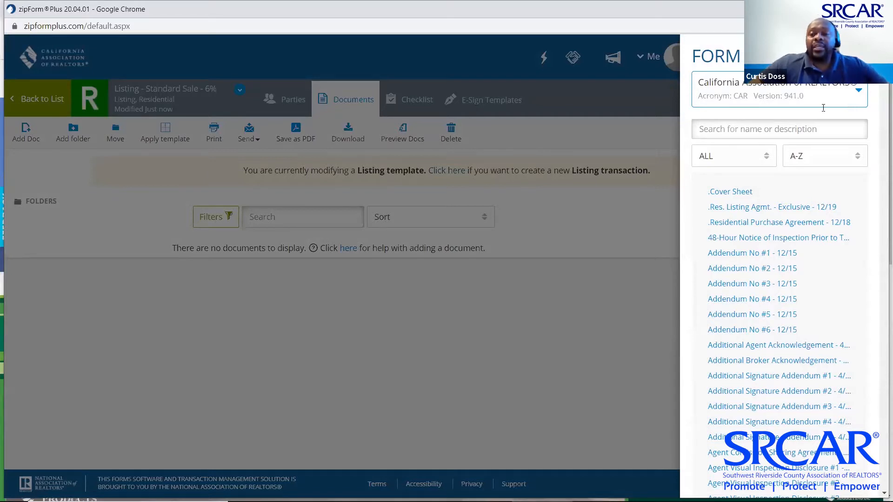
{"action": "left_click", "coordinate": [735, 193]}
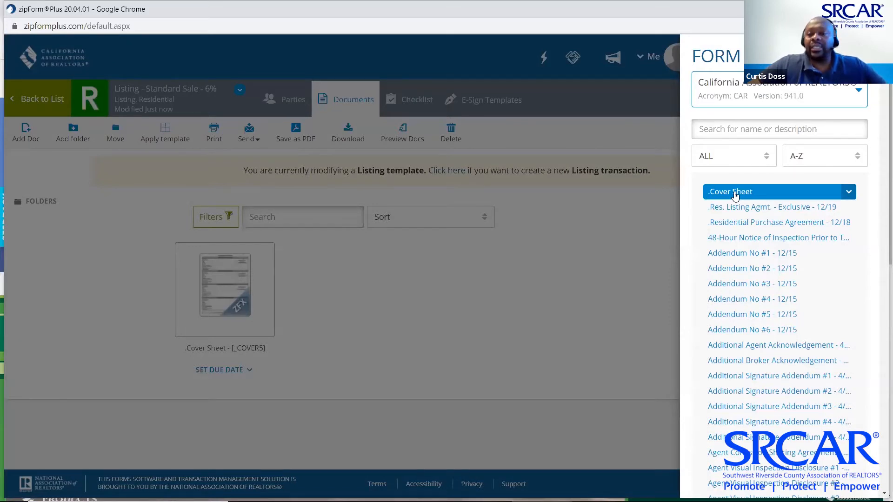
{"action": "left_click", "coordinate": [752, 206]}
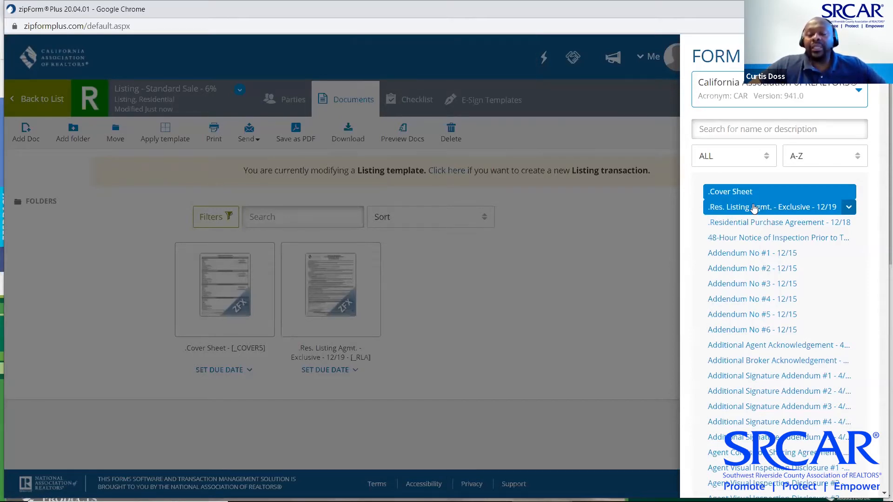
{"action": "left_click", "coordinate": [758, 129]}
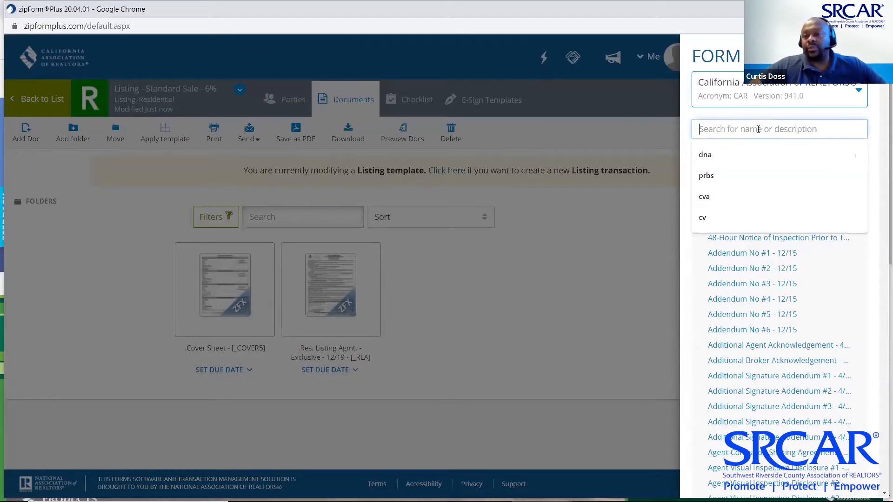
{"action": "type", "text": "spq"}
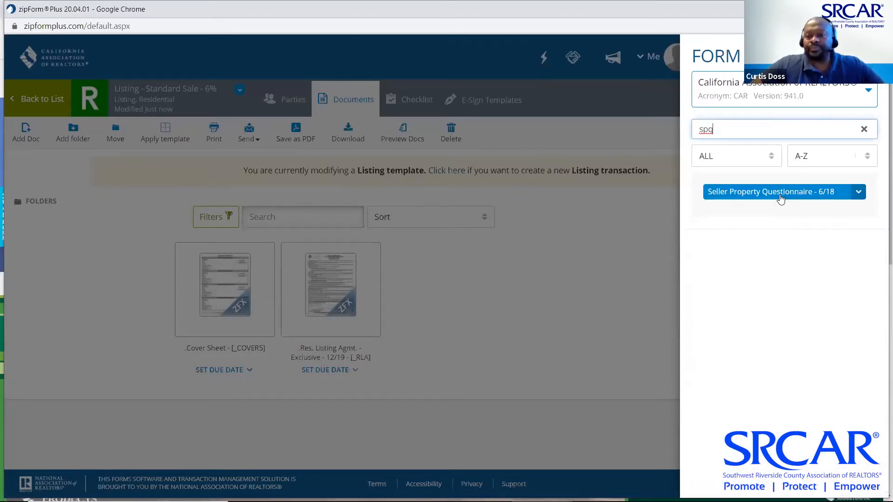
{"action": "left_click", "coordinate": [781, 195]}
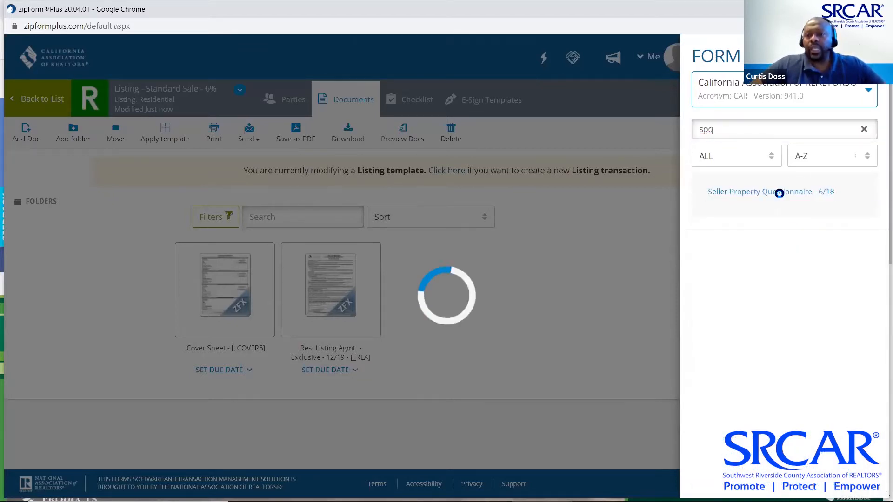
{"action": "left_click", "coordinate": [866, 131]}
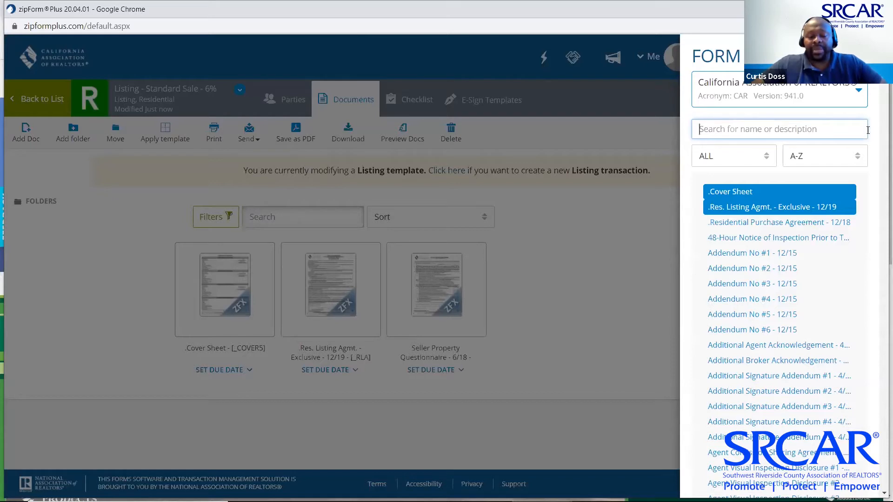
Add the Real Estate Transfer Disclosure Statement ('tds') and Statewide Buyer and Seller Advisory ('sbs') forms
{"action": "type", "text": "tds"}
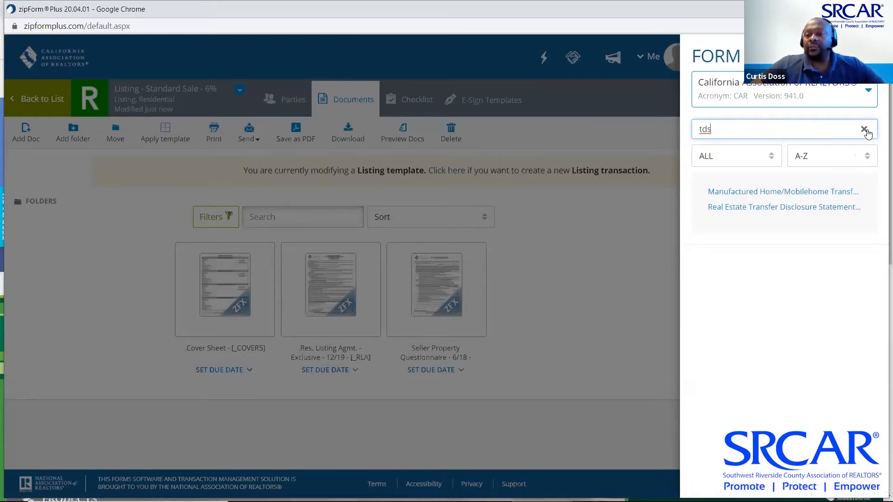
{"action": "left_click", "coordinate": [797, 208]}
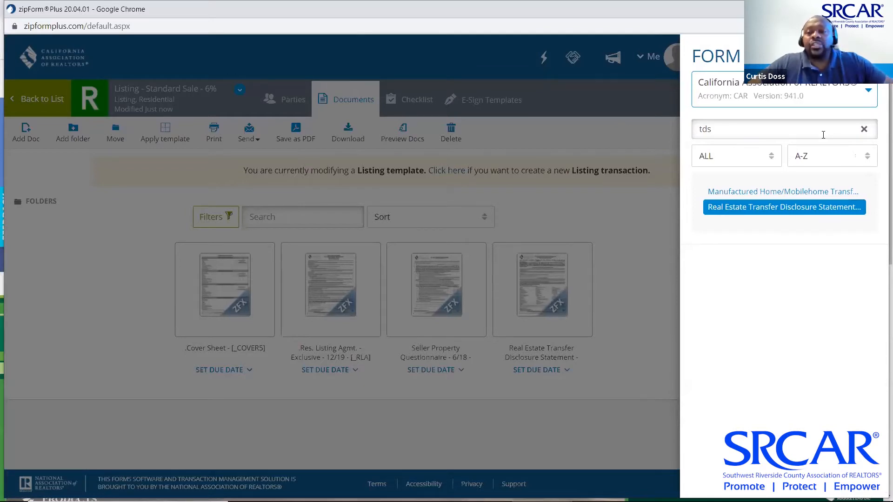
{"action": "left_click", "coordinate": [864, 129]}
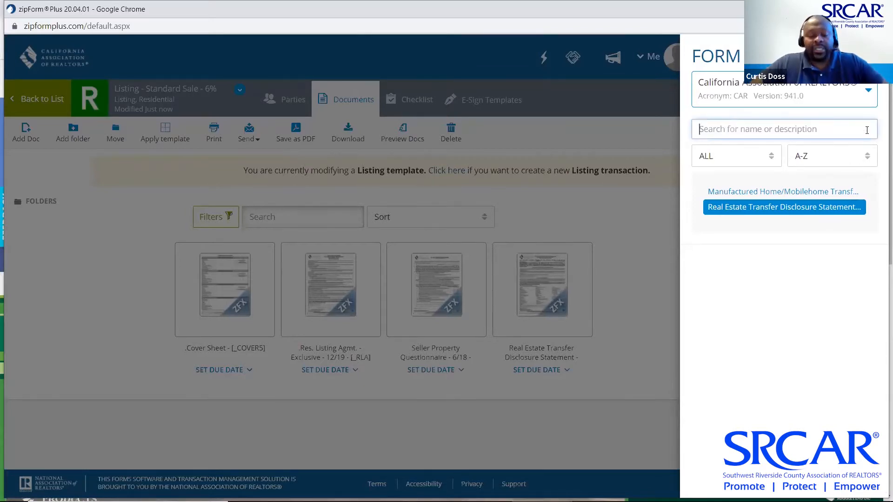
{"action": "type", "text": "sbsa"}
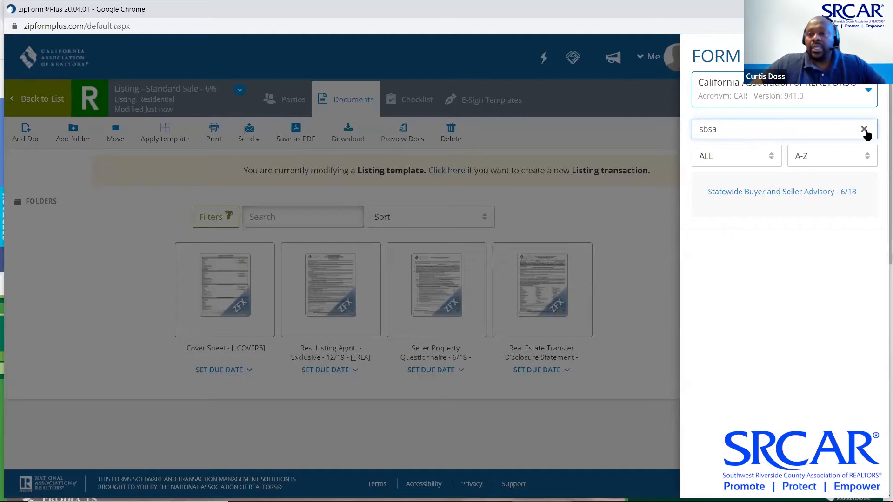
{"action": "left_click", "coordinate": [788, 191]}
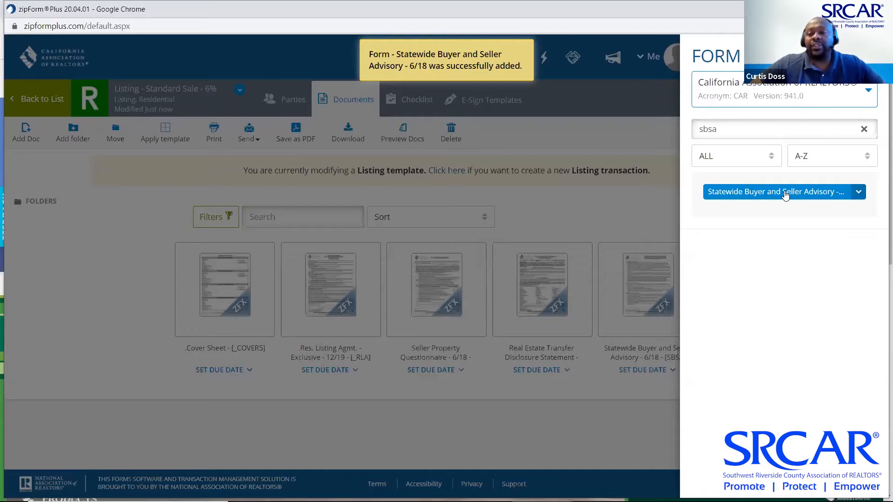
{"action": "left_click", "coordinate": [864, 130]}
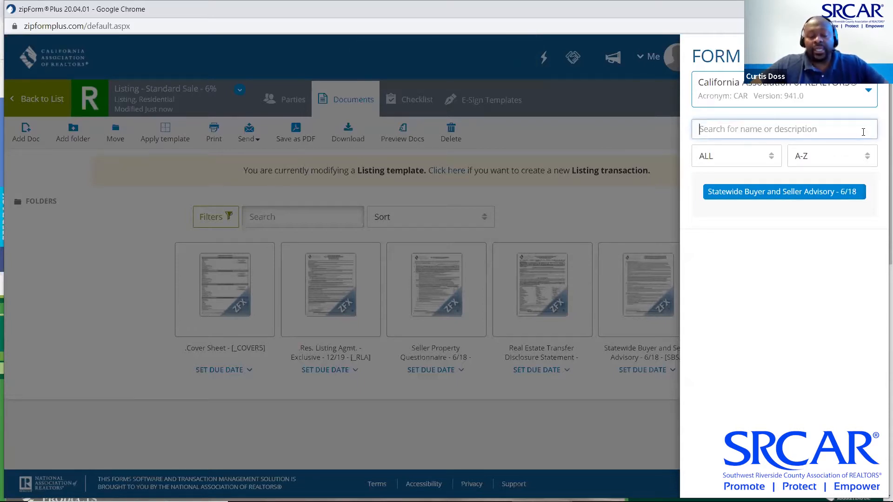
Add Coronavirus Addendum or Amendment ('cva') and Listing Agreement Coronavirus Addendum ('corona'), then close the panel
{"action": "type", "text": "cva"}
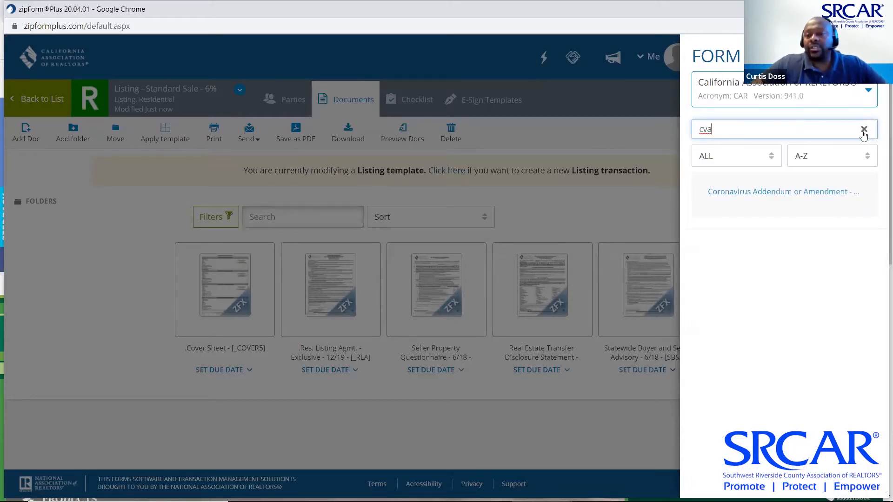
{"action": "left_click", "coordinate": [800, 195]}
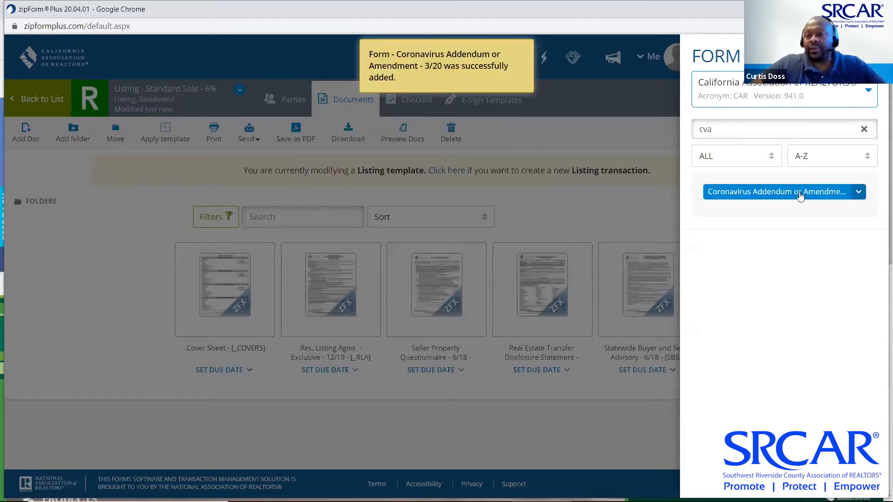
{"action": "left_click", "coordinate": [863, 130]}
{"action": "type", "text": "corona"}
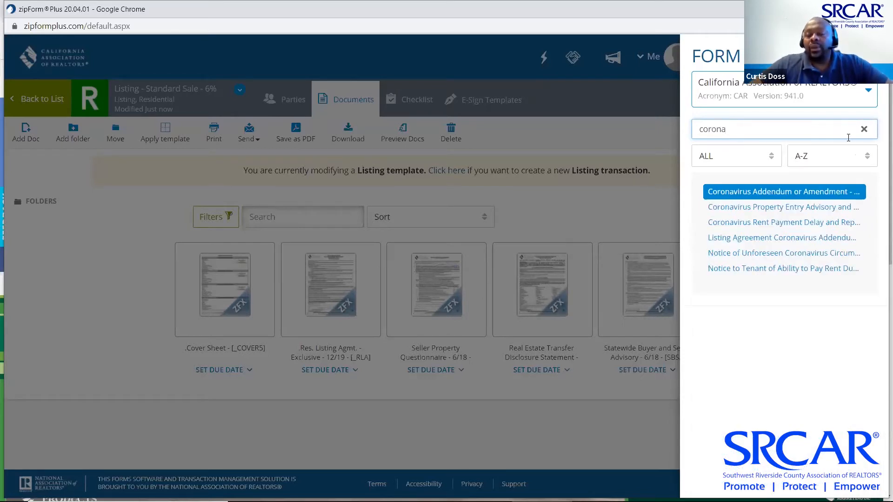
{"action": "left_click", "coordinate": [770, 255]}
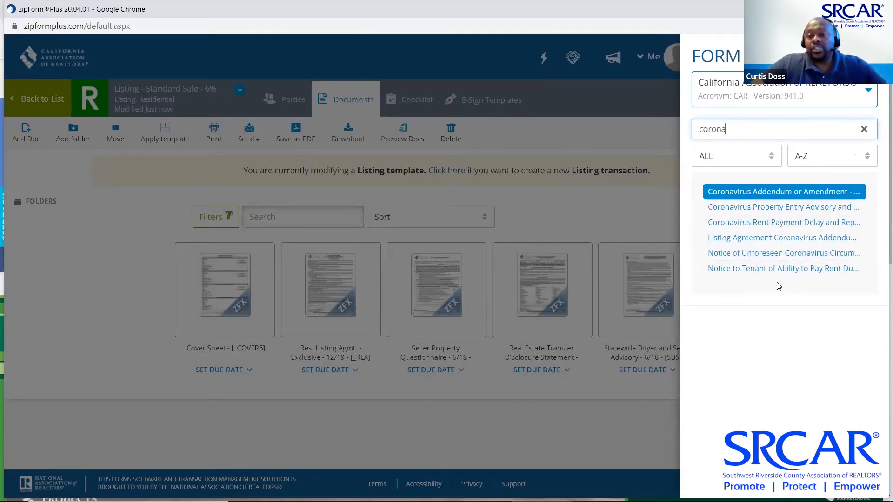
{"action": "left_click", "coordinate": [760, 245]}
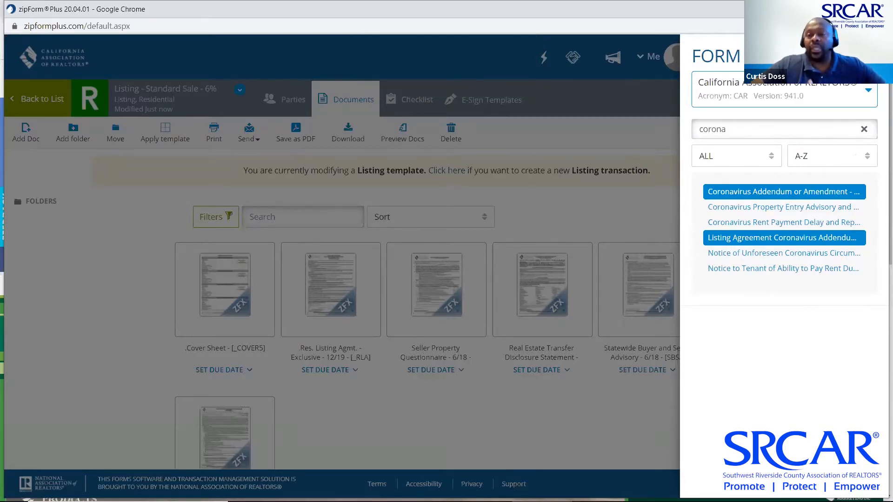
{"action": "key", "text": "Escape"}
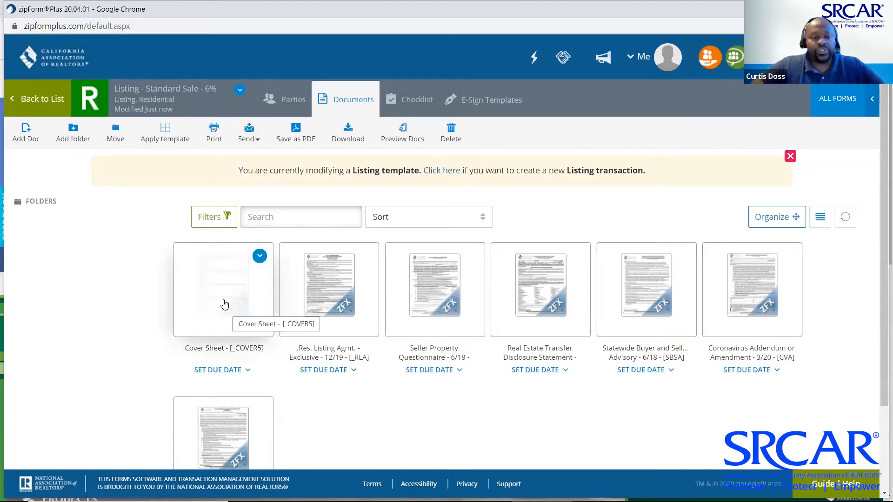
Open the Cover Sheet and mark Buyer One and Seller One for the signature lines
{"action": "left_click", "coordinate": [225, 305]}
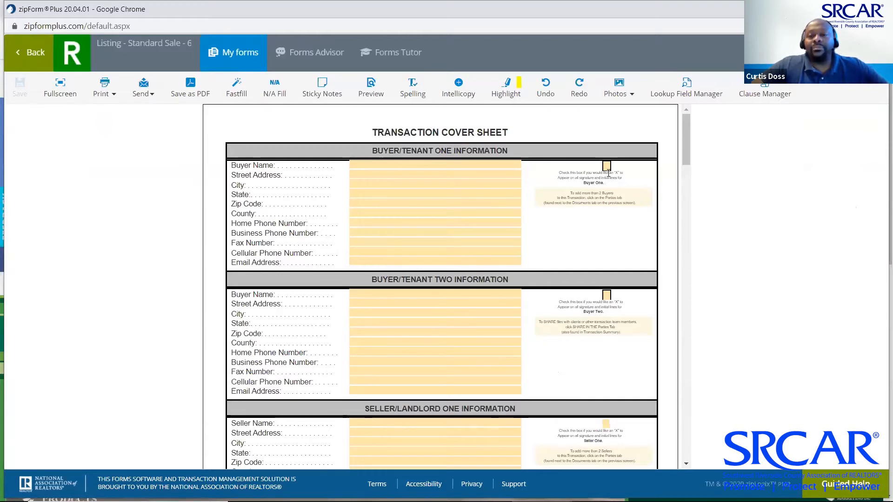
{"action": "left_click", "coordinate": [607, 166]}
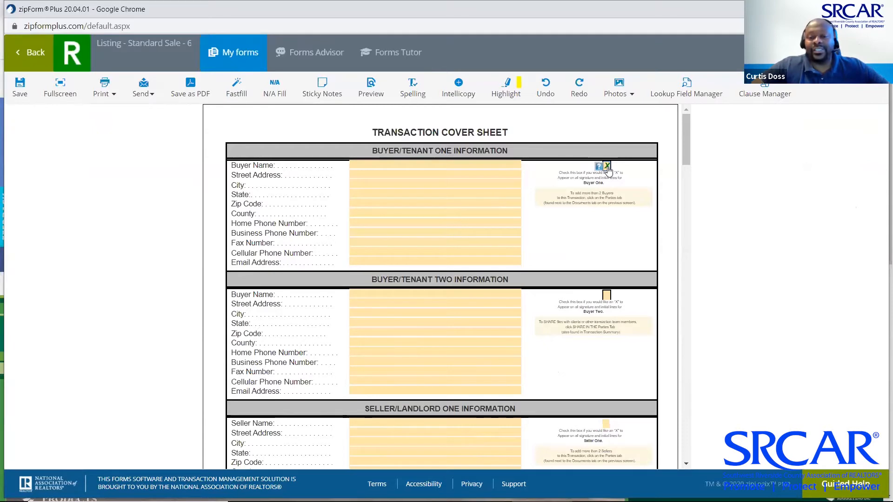
{"action": "scroll", "coordinate": [690, 180], "scroll_direction": "down", "scroll_amount": 1}
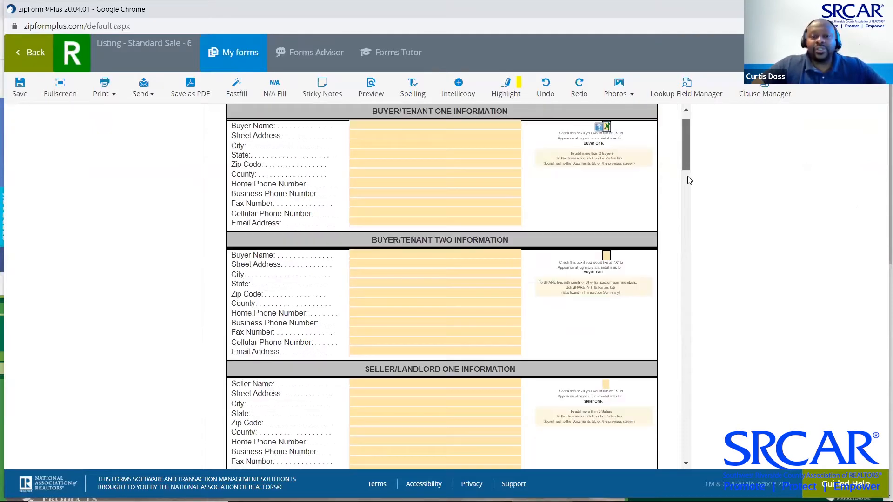
{"action": "scroll", "coordinate": [690, 180], "scroll_direction": "down", "scroll_amount": 5}
{"action": "left_click", "coordinate": [606, 191]}
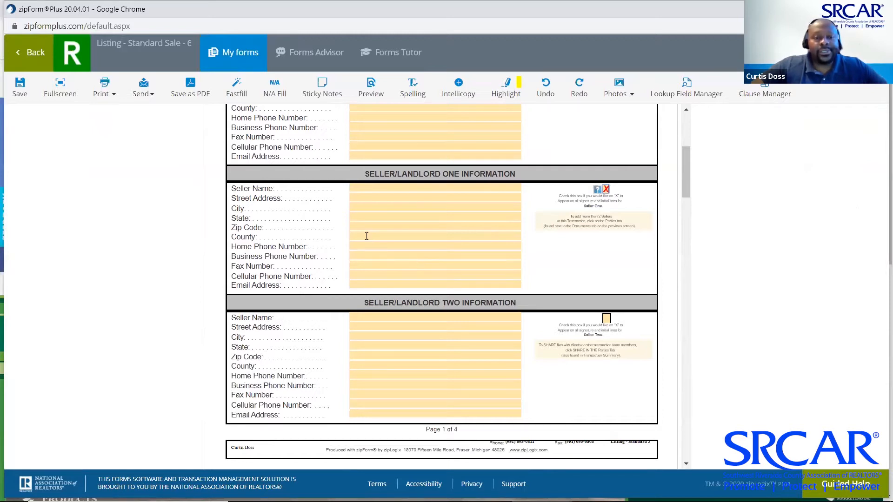
Set Seller One's state to CA. from the saved state choices
{"action": "left_click", "coordinate": [370, 216]}
{"action": "left_click", "coordinate": [517, 218]}
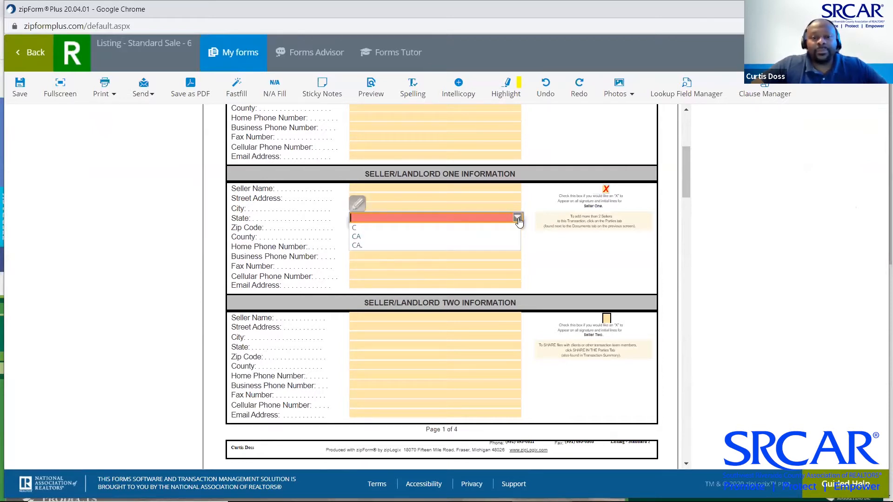
{"action": "left_click", "coordinate": [392, 247]}
{"action": "left_click", "coordinate": [553, 264]}
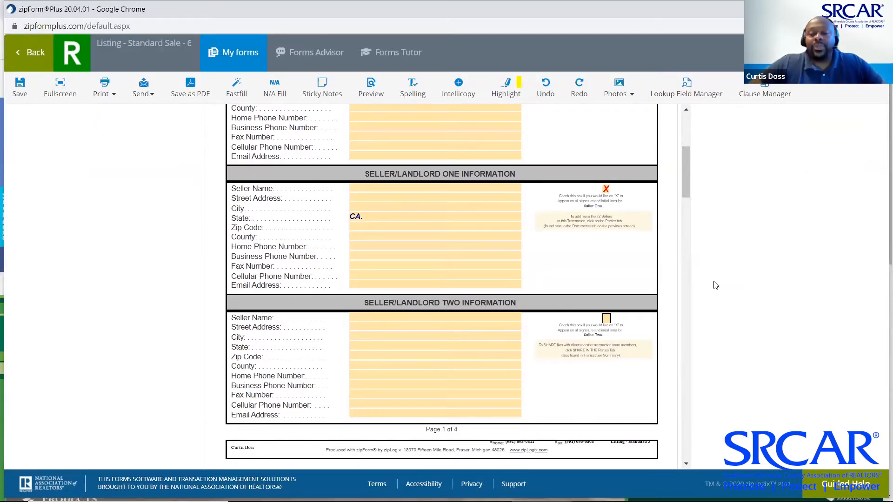
Choose American Independent Escrow as the escrow company from the saved list
{"action": "left_click_drag", "start_coordinate": [689, 182], "coordinate": [678, 282]}
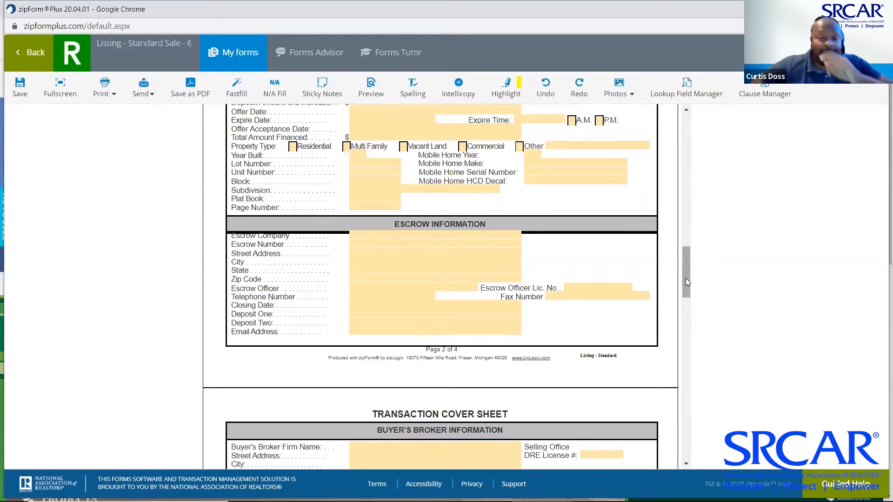
{"action": "left_click", "coordinate": [516, 235]}
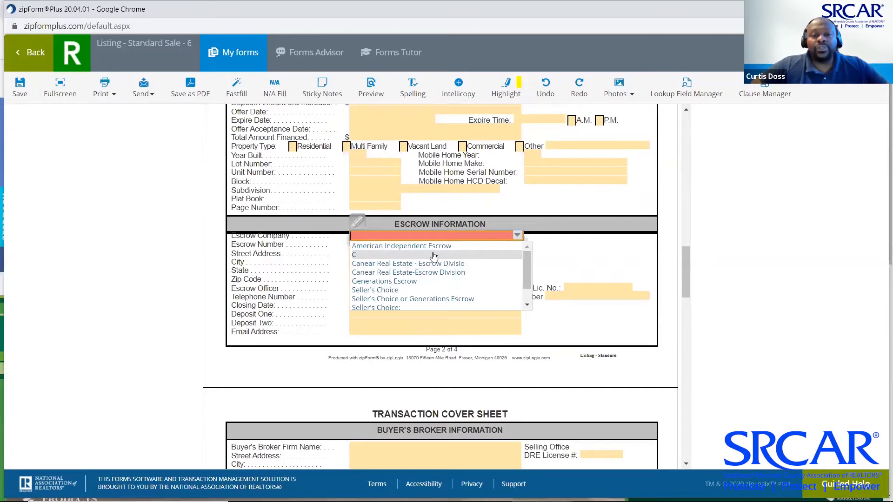
{"action": "left_click", "coordinate": [434, 247]}
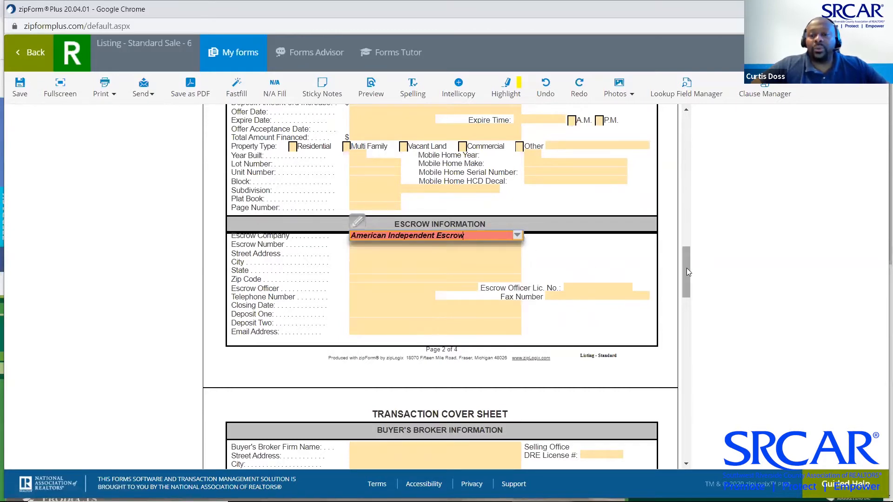
{"action": "left_click_drag", "start_coordinate": [689, 286], "coordinate": [688, 317]}
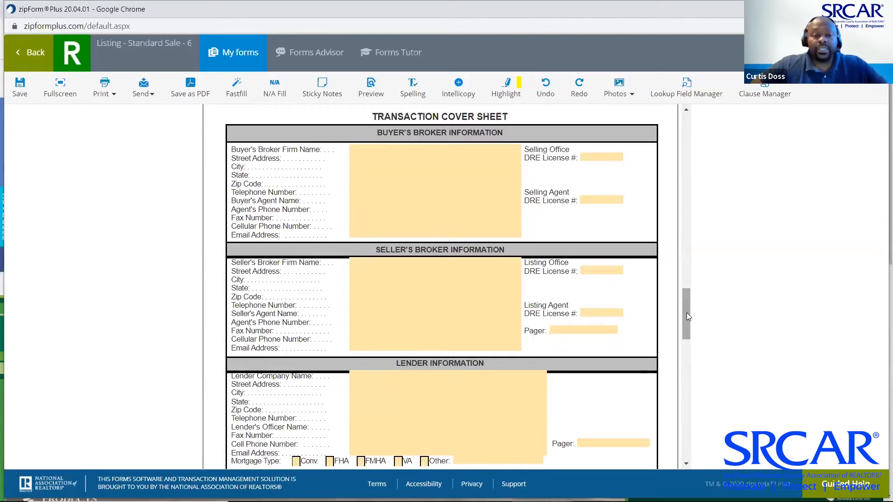
Fill the seller's broker as Canear Real Estate, Inc., 43020 Blackdeer Loop # 201-203, with office DRE license
{"action": "left_click_drag", "start_coordinate": [689, 317], "coordinate": [689, 321]}
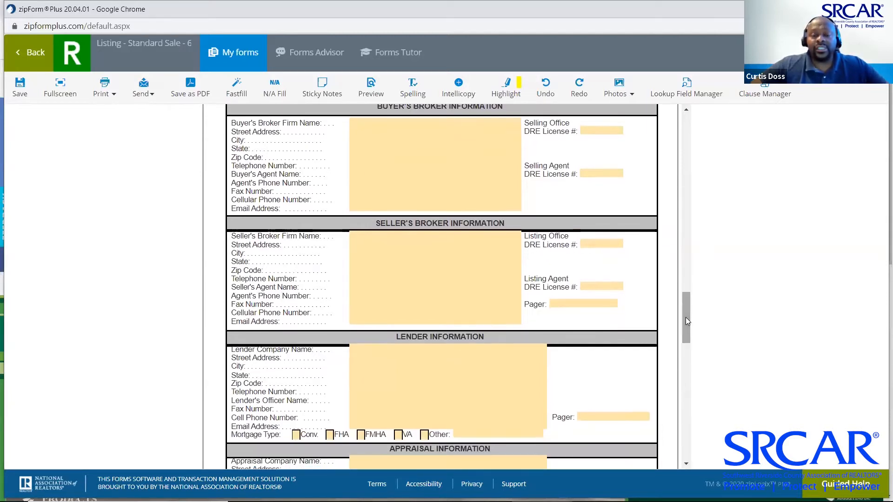
{"action": "left_click", "coordinate": [516, 238]}
{"action": "left_click", "coordinate": [517, 237]}
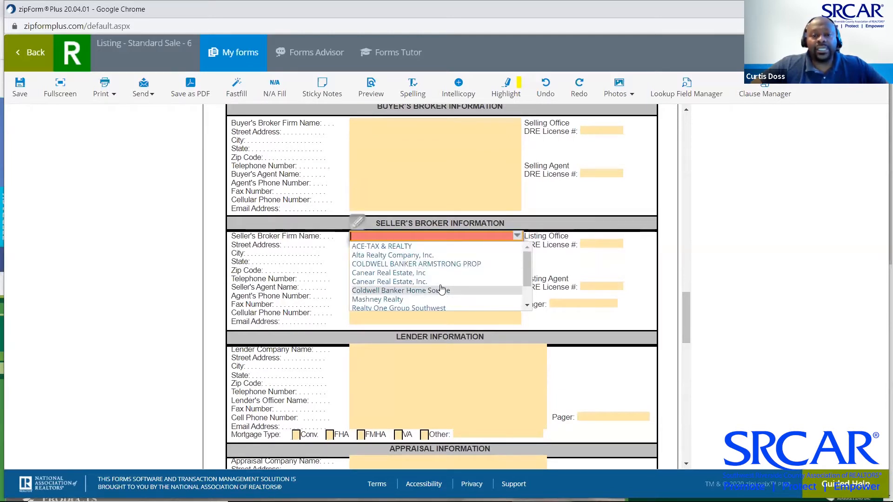
{"action": "left_click", "coordinate": [438, 275]}
{"action": "left_click", "coordinate": [483, 246]}
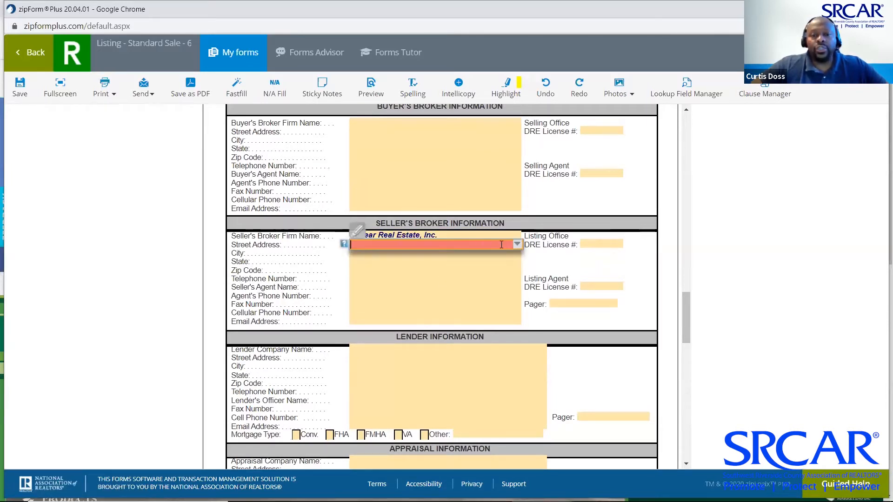
{"action": "left_click", "coordinate": [517, 245]}
{"action": "left_click", "coordinate": [497, 266]}
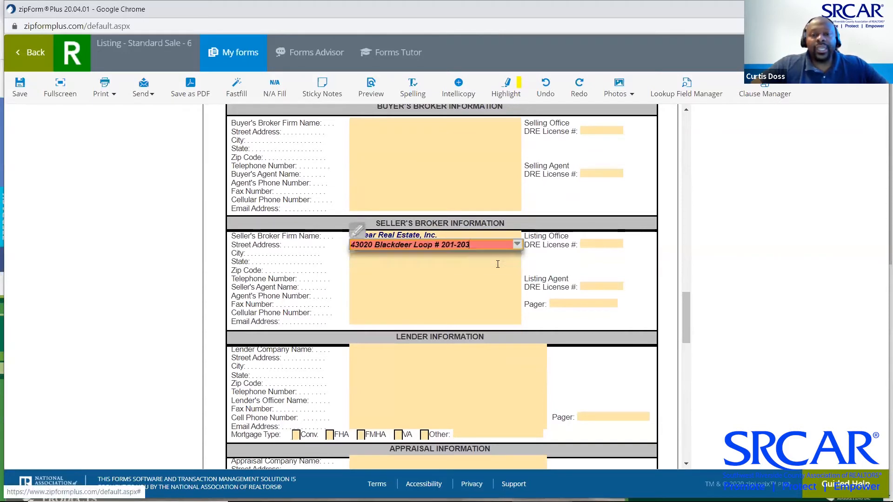
{"action": "left_click", "coordinate": [600, 245]}
{"action": "left_click", "coordinate": [619, 246]}
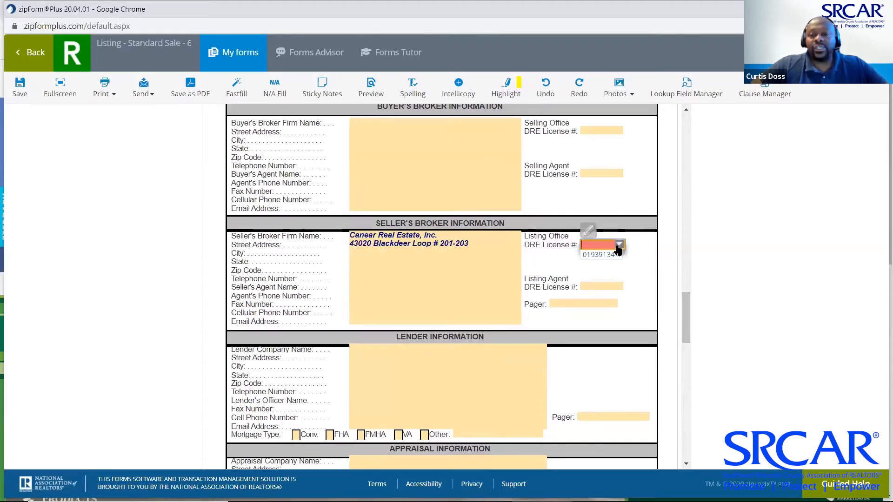
{"action": "left_click", "coordinate": [603, 259]}
Set the seller's broker city to Temecula and state to CA
{"action": "left_click", "coordinate": [423, 252]}
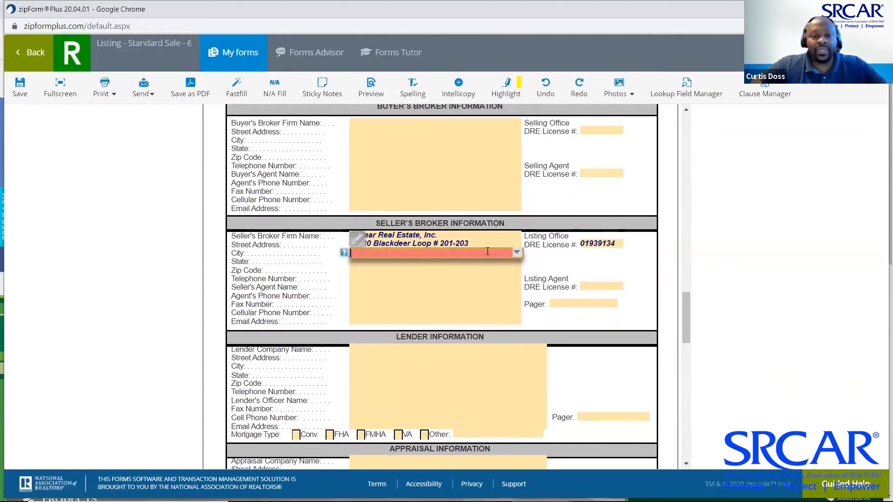
{"action": "left_click", "coordinate": [517, 252]}
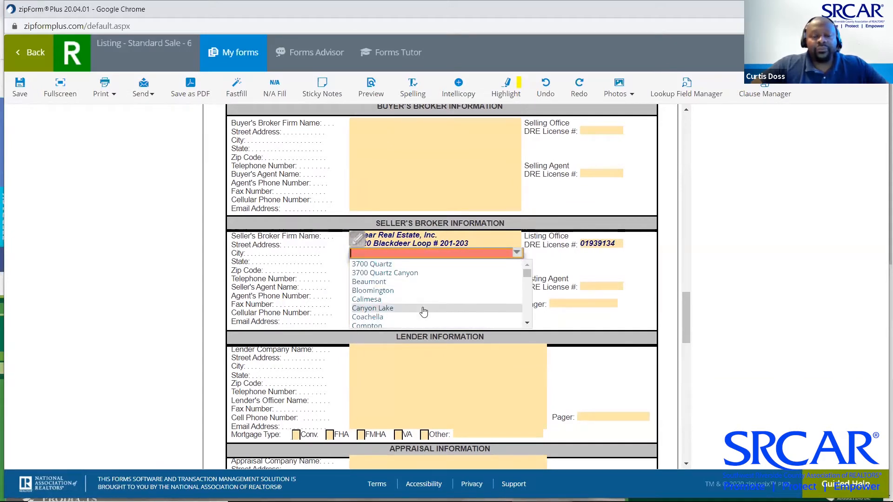
{"action": "scroll", "coordinate": [421, 313], "scroll_direction": "down", "scroll_amount": 6}
{"action": "scroll", "coordinate": [423, 312], "scroll_direction": "down", "scroll_amount": 8}
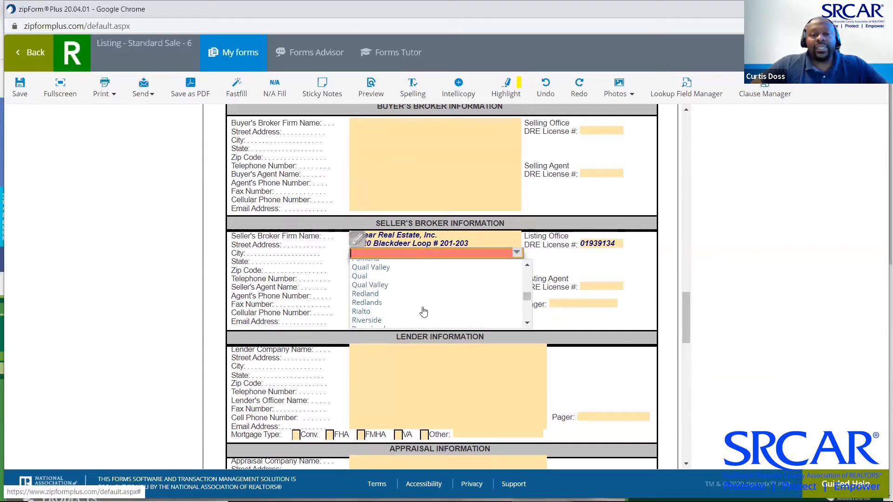
{"action": "scroll", "coordinate": [423, 312], "scroll_direction": "down", "scroll_amount": 1}
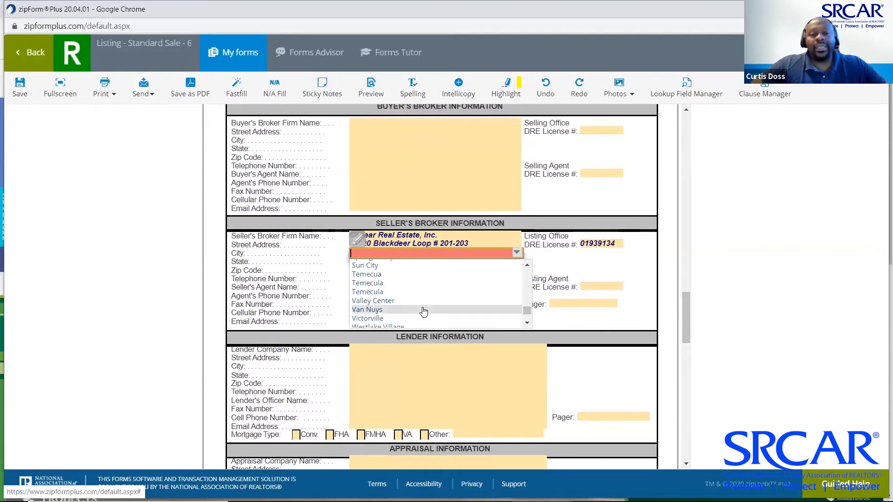
{"action": "left_click", "coordinate": [392, 287]}
{"action": "key", "text": "Tab"}
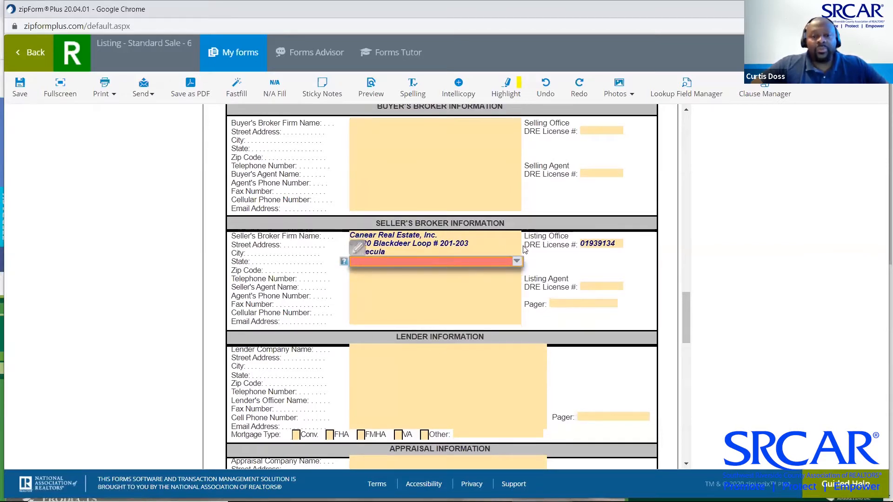
{"action": "left_click", "coordinate": [518, 263]}
{"action": "left_click", "coordinate": [421, 295]}
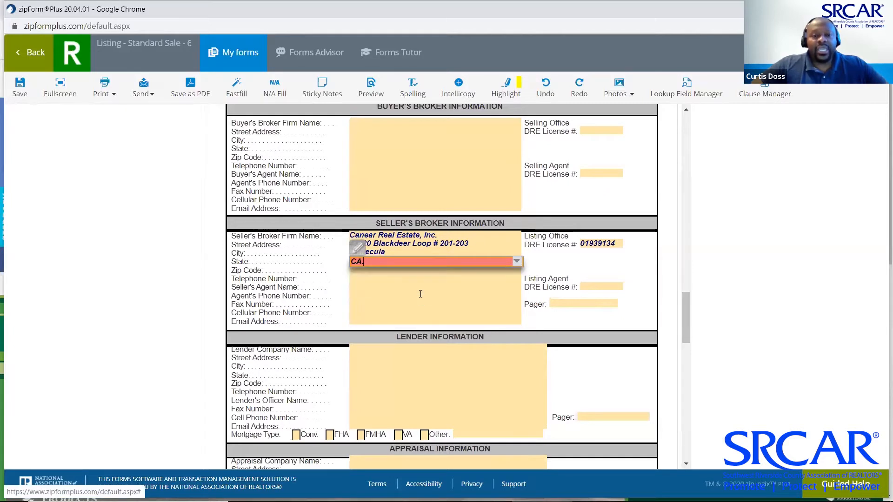
Pick the broker's office phone with extension and the 92590 zip code
{"action": "left_click", "coordinate": [382, 279]}
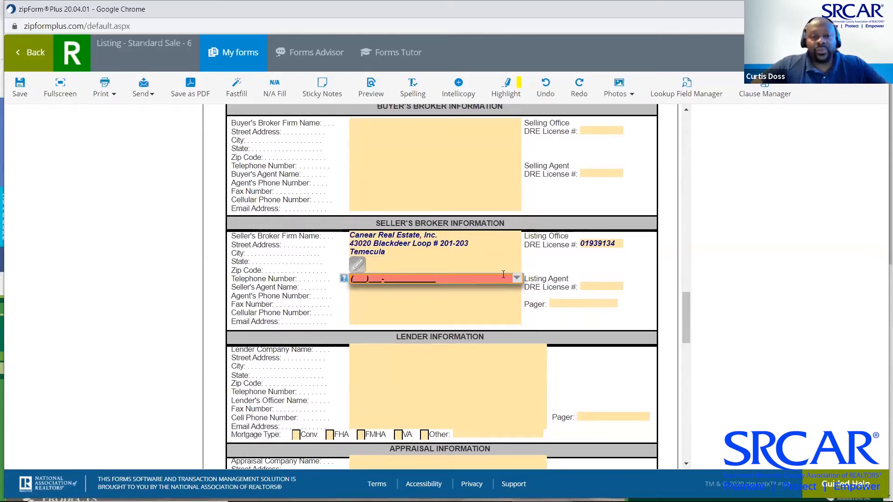
{"action": "left_click", "coordinate": [517, 279]}
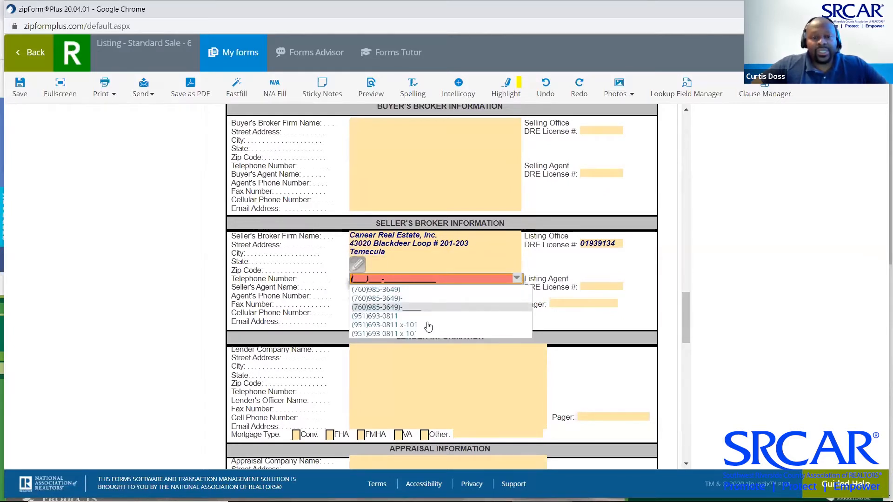
{"action": "left_click", "coordinate": [425, 324]}
{"action": "left_click", "coordinate": [484, 269]}
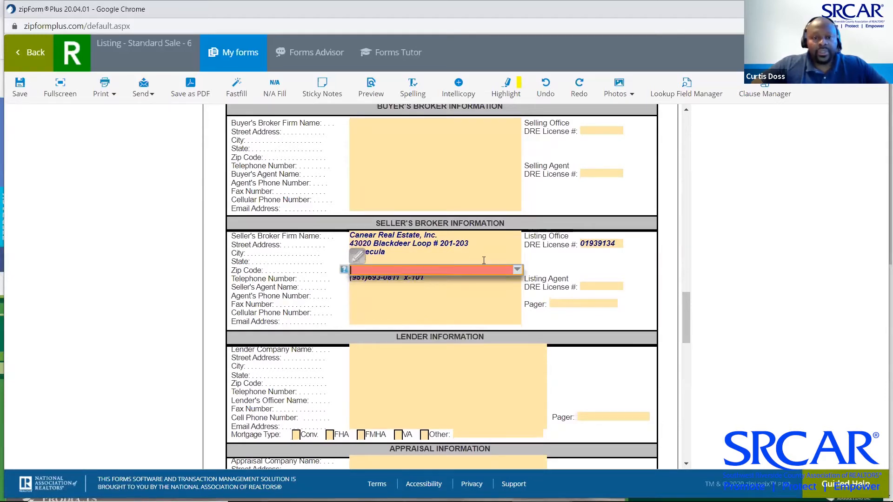
{"action": "left_click", "coordinate": [517, 271]}
{"action": "scroll", "coordinate": [528, 318], "scroll_direction": "down", "scroll_amount": 2}
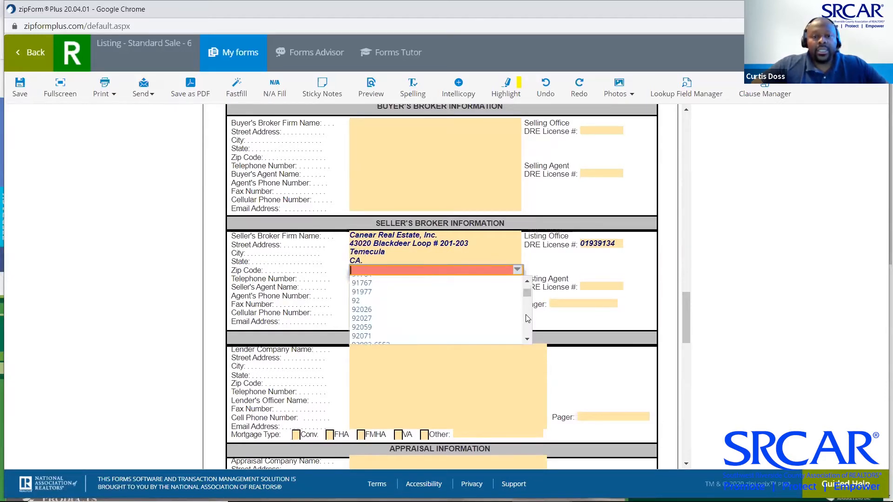
{"action": "scroll", "coordinate": [528, 318], "scroll_direction": "down", "scroll_amount": 5}
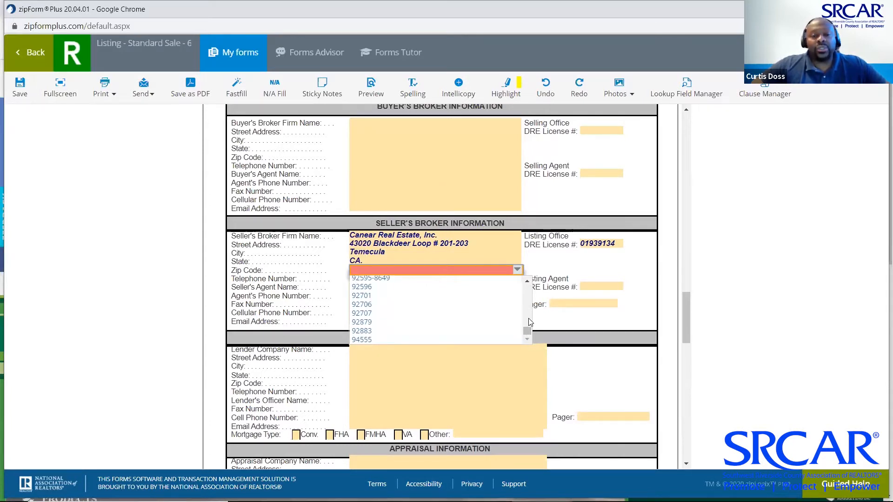
{"action": "type", "text": "92590"}
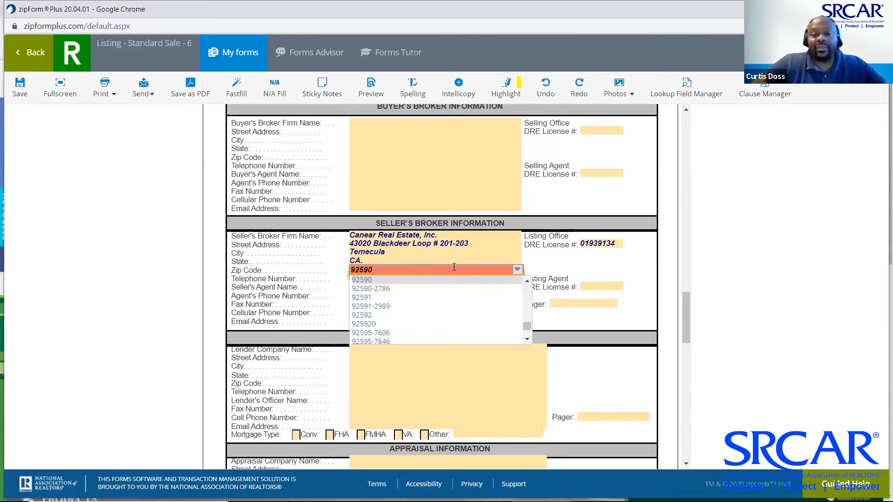
{"action": "left_click", "coordinate": [654, 269]}
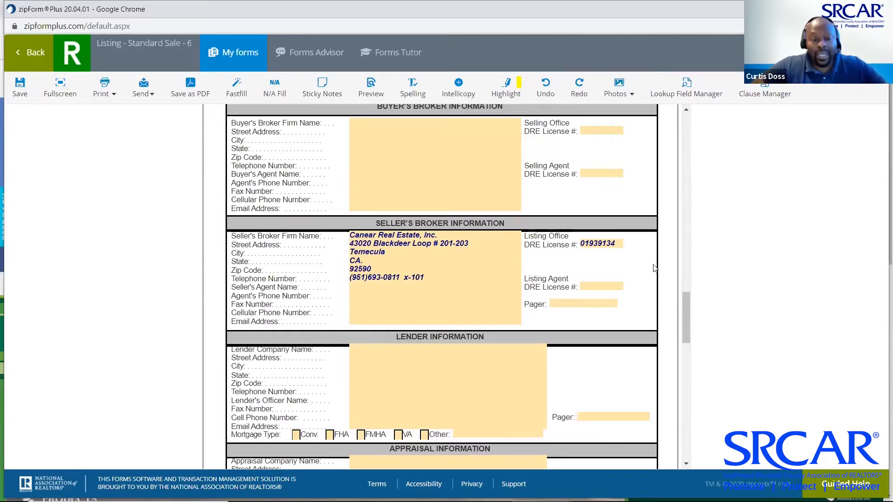
Fill in the listing agent's name and direct phone number from saved choices
{"action": "scroll", "coordinate": [458, 297], "scroll_direction": "down", "scroll_amount": 1}
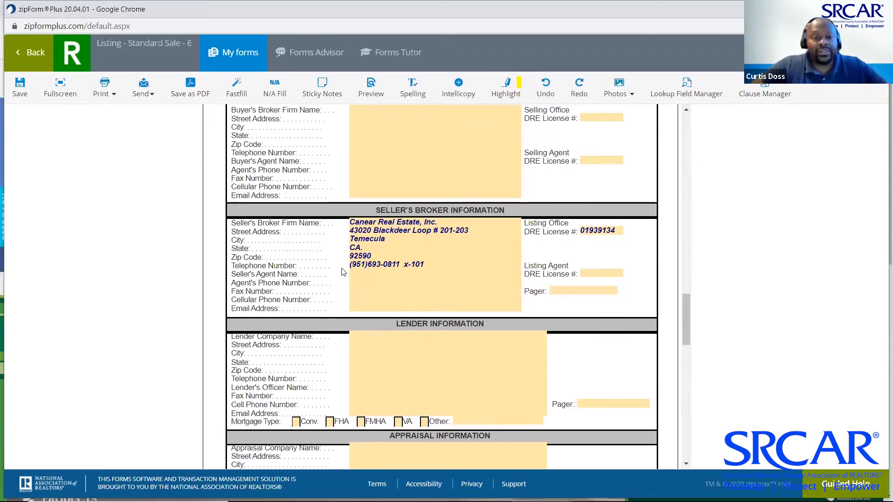
{"action": "left_click", "coordinate": [365, 275]}
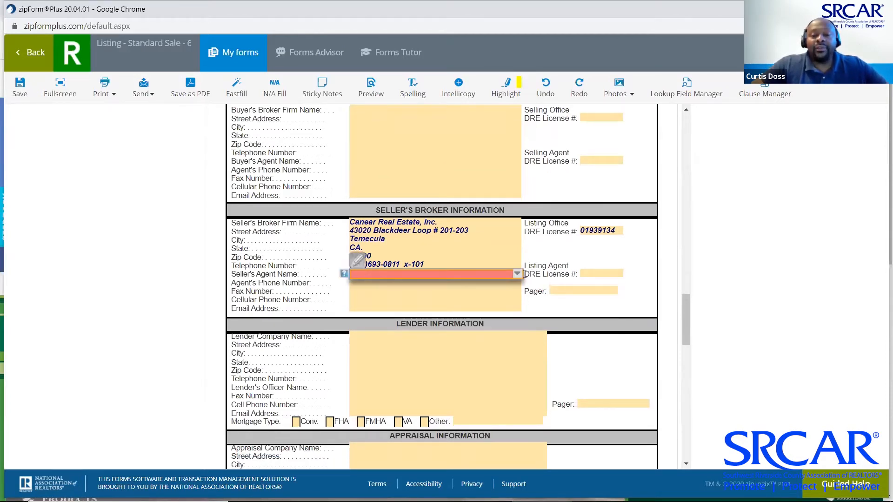
{"action": "left_click", "coordinate": [518, 274]}
{"action": "left_click", "coordinate": [419, 295]}
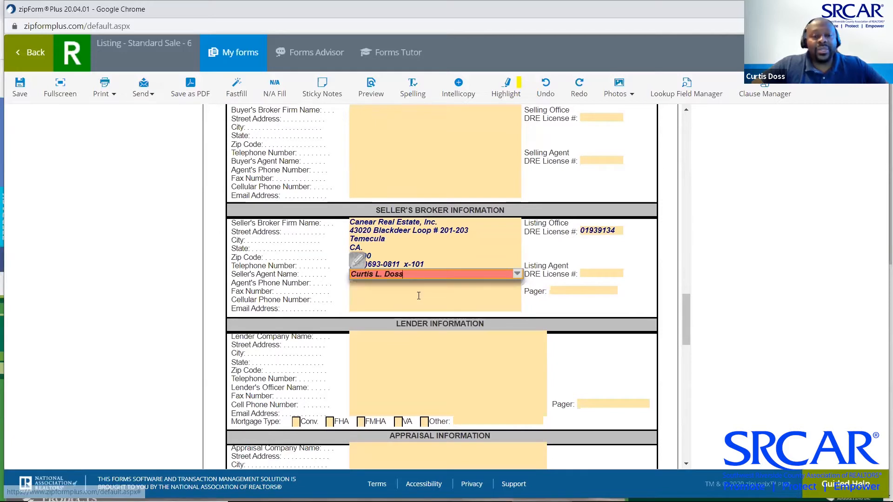
{"action": "left_click", "coordinate": [393, 282]}
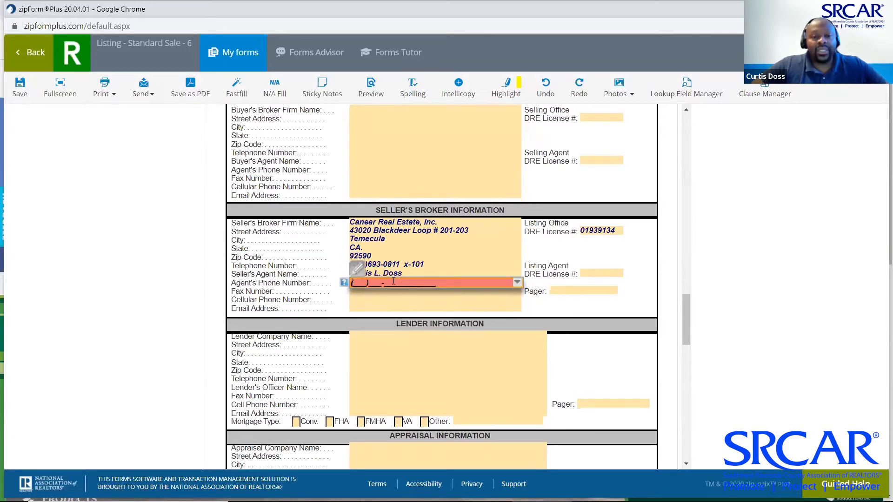
{"action": "left_click", "coordinate": [517, 282]}
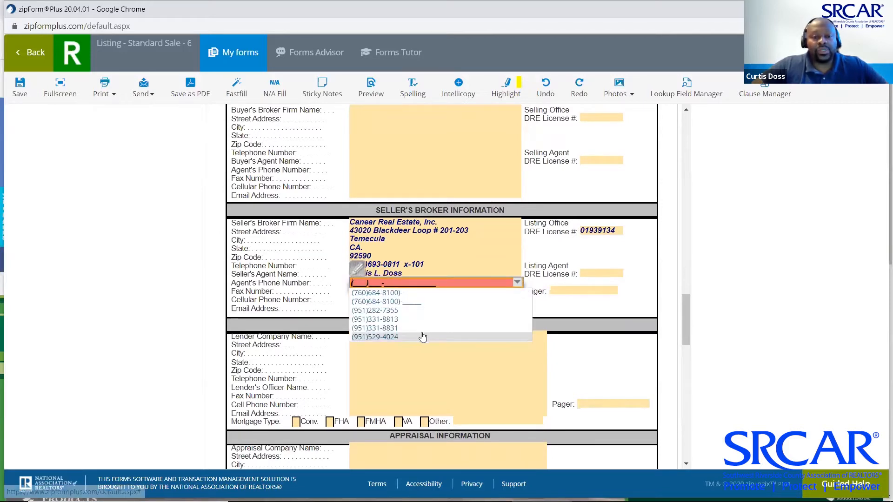
{"action": "left_click", "coordinate": [405, 310]}
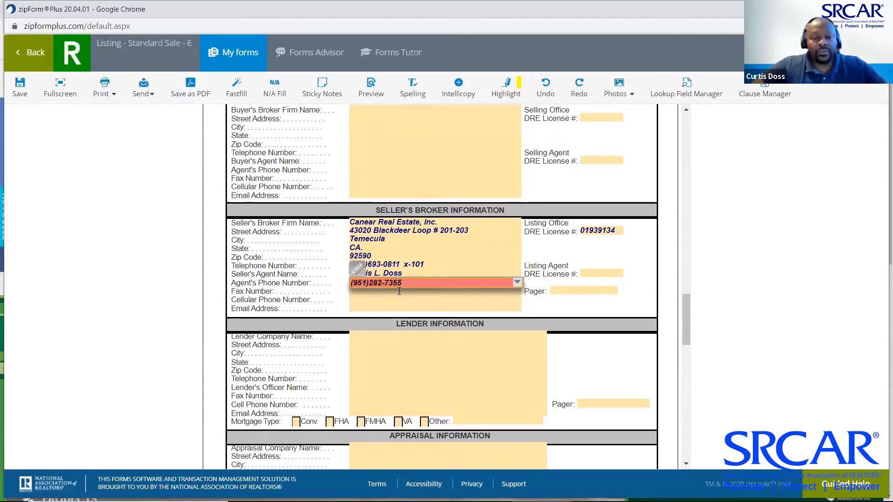
Add the office fax, the agent's cell phone, e-mail address and listing agent DRE license
{"action": "left_click", "coordinate": [399, 291]}
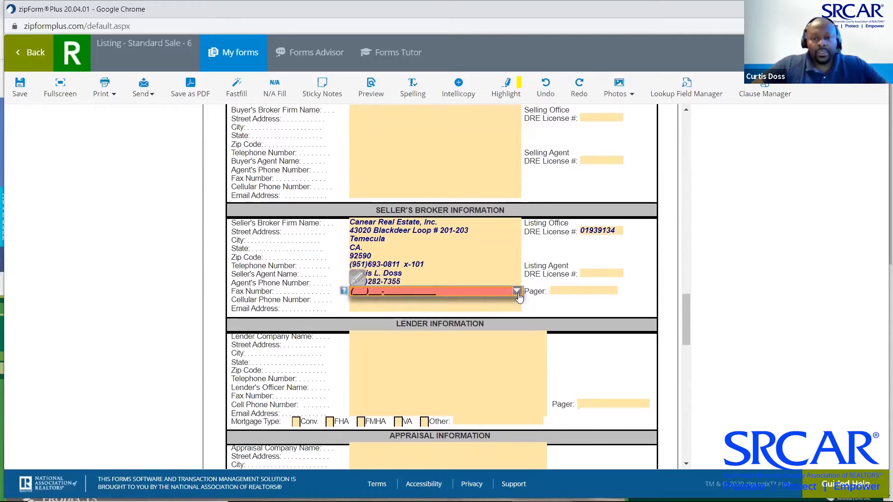
{"action": "left_click", "coordinate": [516, 290]}
{"action": "left_click", "coordinate": [433, 321]}
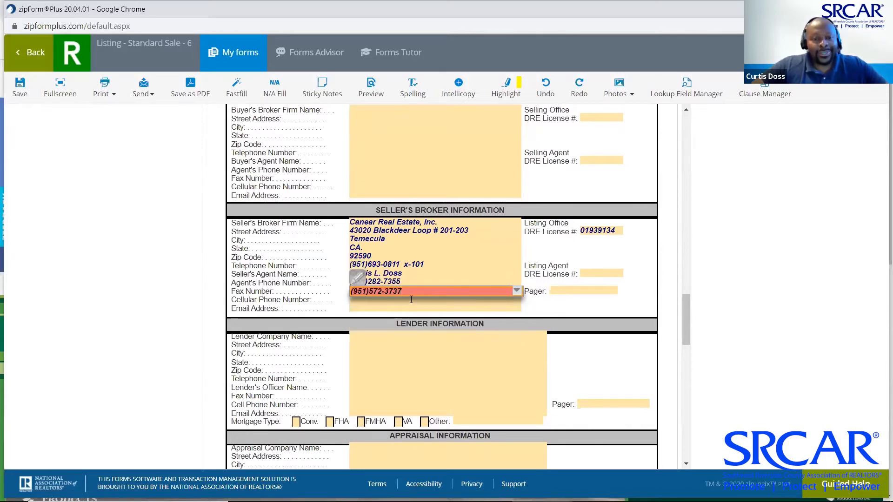
{"action": "left_click", "coordinate": [411, 300]}
{"action": "left_click", "coordinate": [517, 299]}
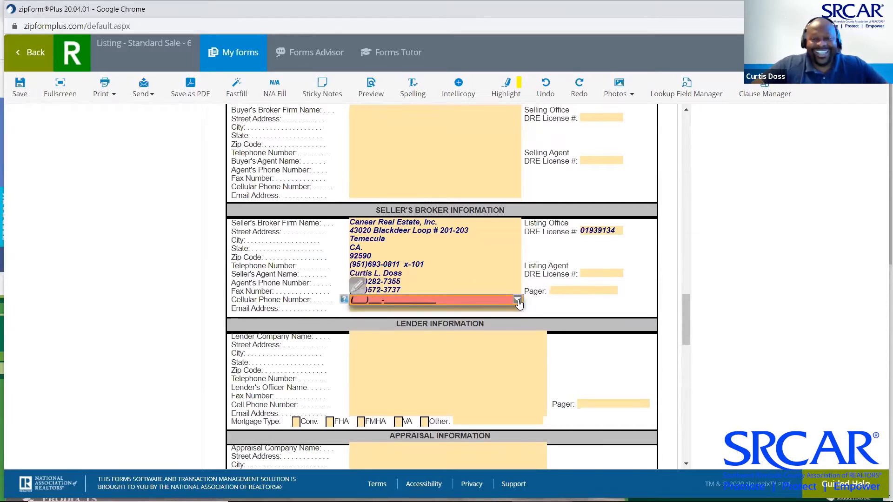
{"action": "left_click", "coordinate": [447, 328]}
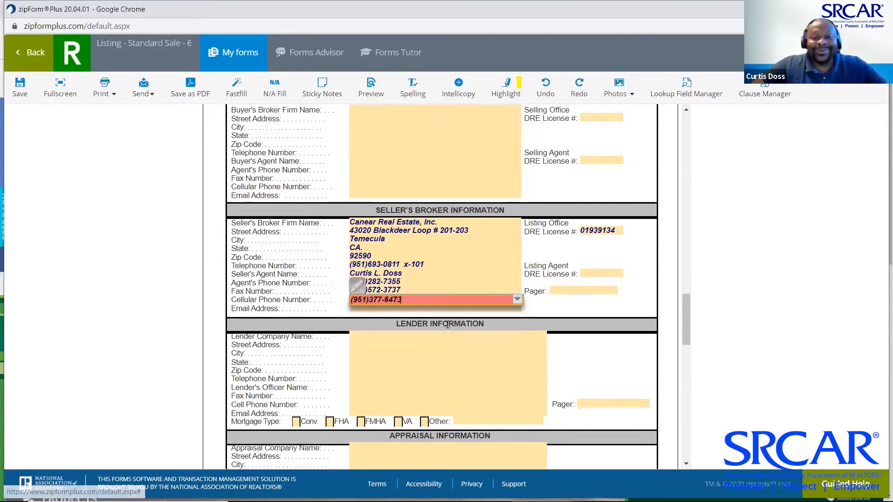
{"action": "left_click", "coordinate": [417, 308]}
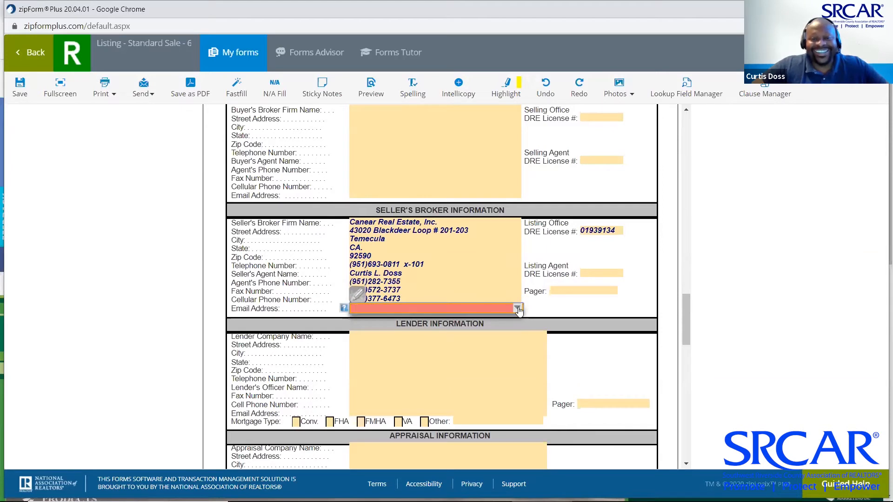
{"action": "left_click", "coordinate": [517, 309]}
{"action": "left_click", "coordinate": [454, 328]}
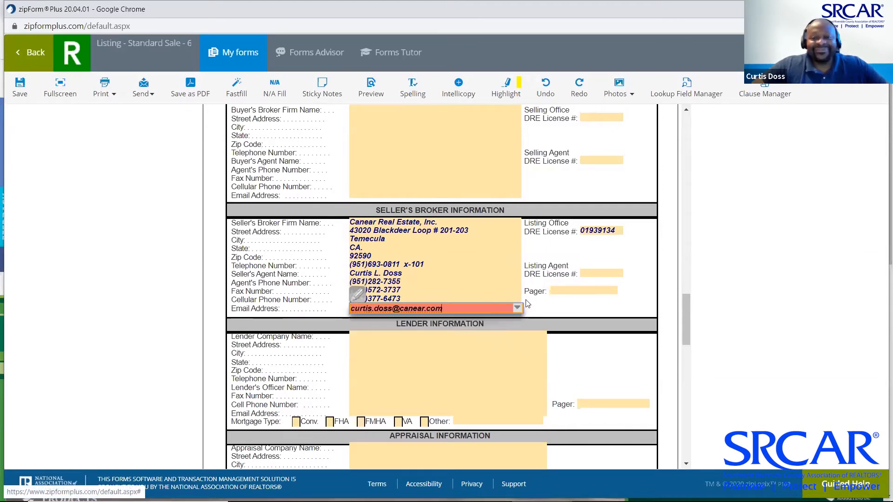
{"action": "left_click", "coordinate": [614, 275]}
{"action": "left_click", "coordinate": [620, 275]}
{"action": "left_click", "coordinate": [605, 284]}
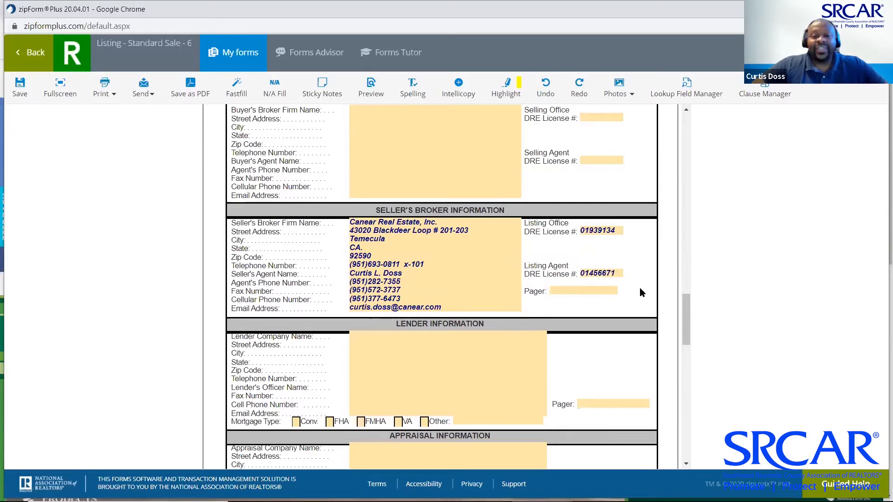
Enter Chicago Title as the Title Information company name
{"action": "scroll", "coordinate": [640, 287], "scroll_direction": "down", "scroll_amount": 4}
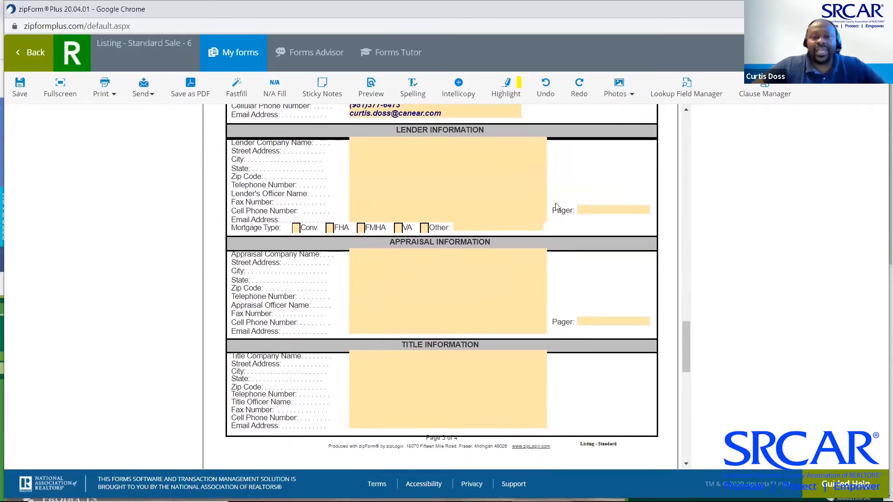
{"action": "scroll", "coordinate": [573, 268], "scroll_direction": "down", "scroll_amount": 3}
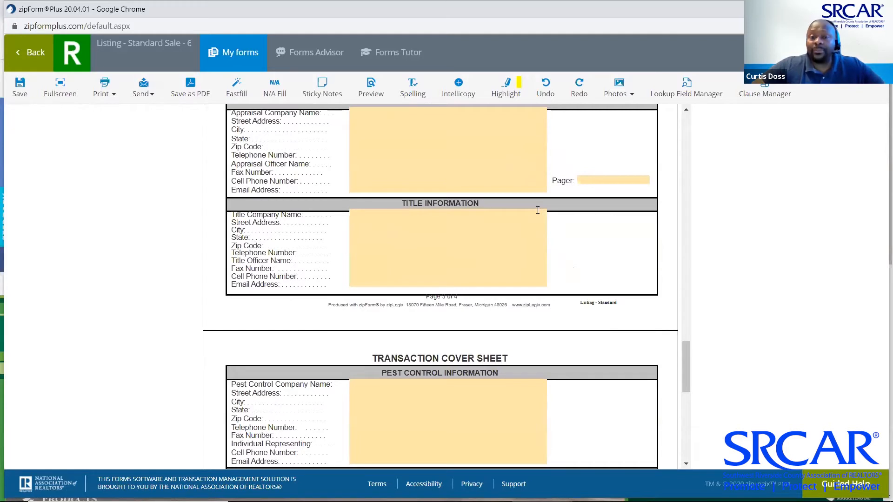
{"action": "left_click", "coordinate": [513, 225]}
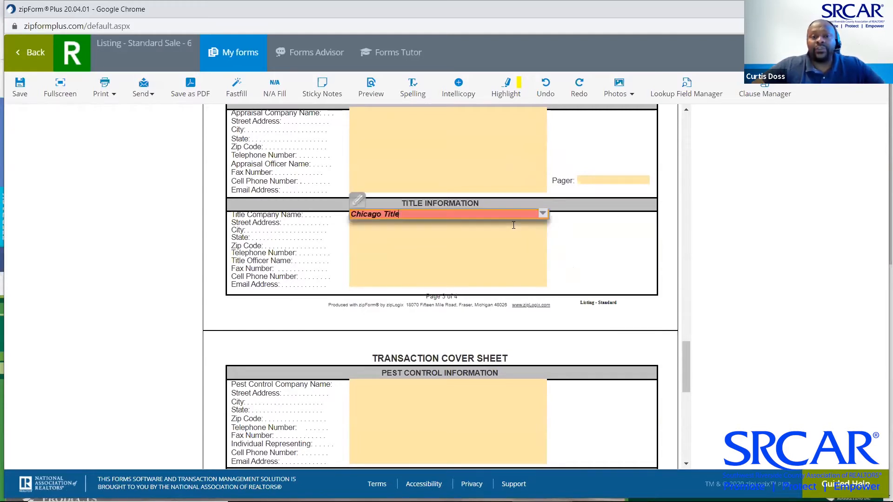
{"action": "left_click", "coordinate": [607, 236]}
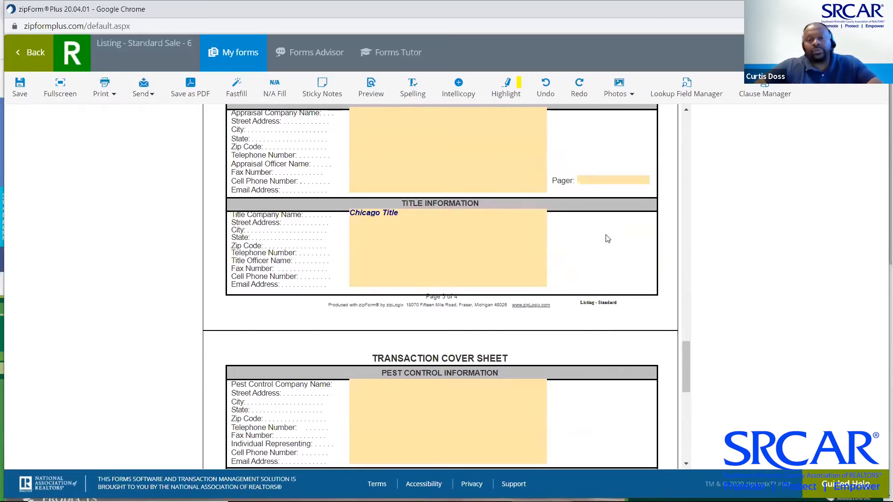
Choose Compass Pest Management as the pest control company
{"action": "scroll", "coordinate": [608, 239], "scroll_direction": "down", "scroll_amount": 2}
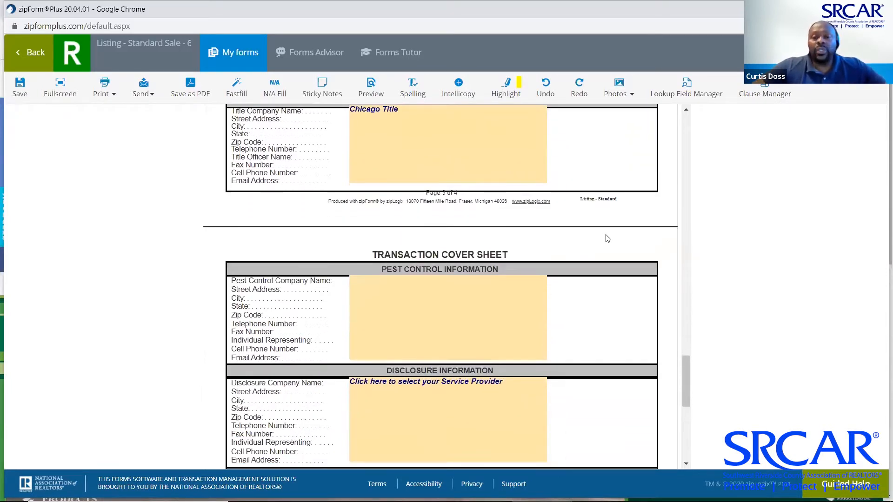
{"action": "scroll", "coordinate": [545, 228], "scroll_direction": "down", "scroll_amount": 1}
{"action": "left_click", "coordinate": [543, 225]}
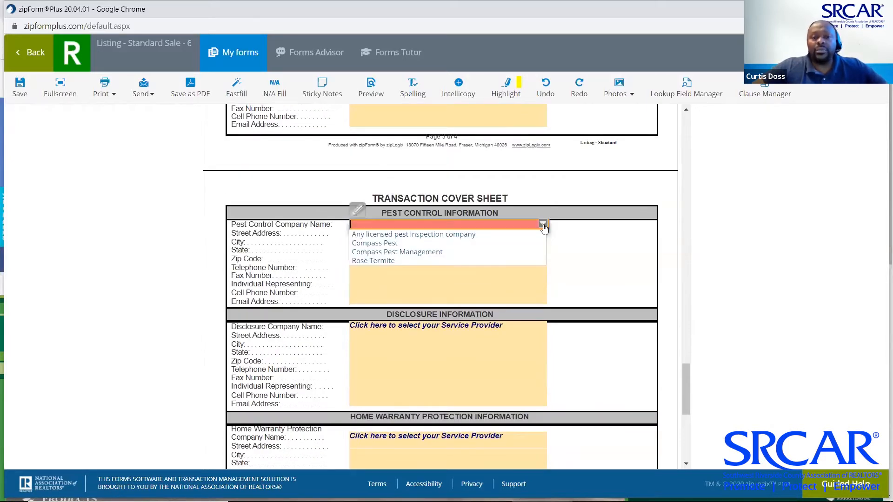
{"action": "left_click", "coordinate": [488, 251]}
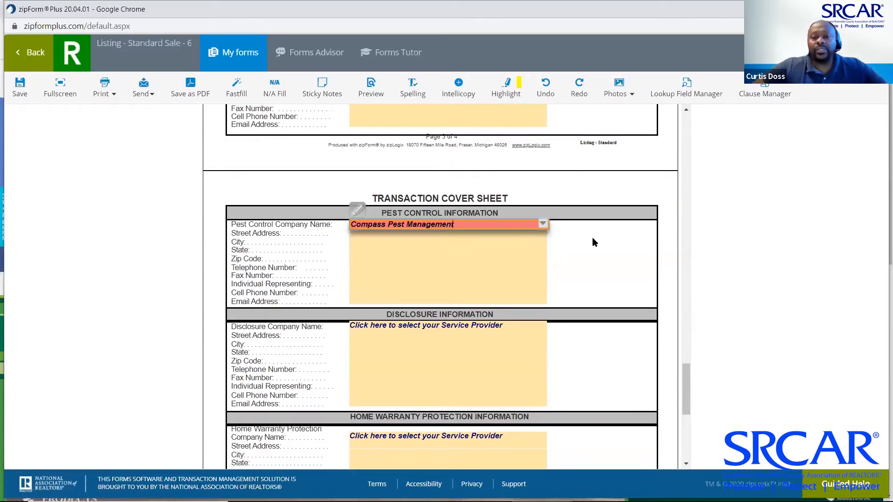
Choose *MyNHD **Best Value** as the disclosure company
{"action": "scroll", "coordinate": [593, 239], "scroll_direction": "down", "scroll_amount": 2}
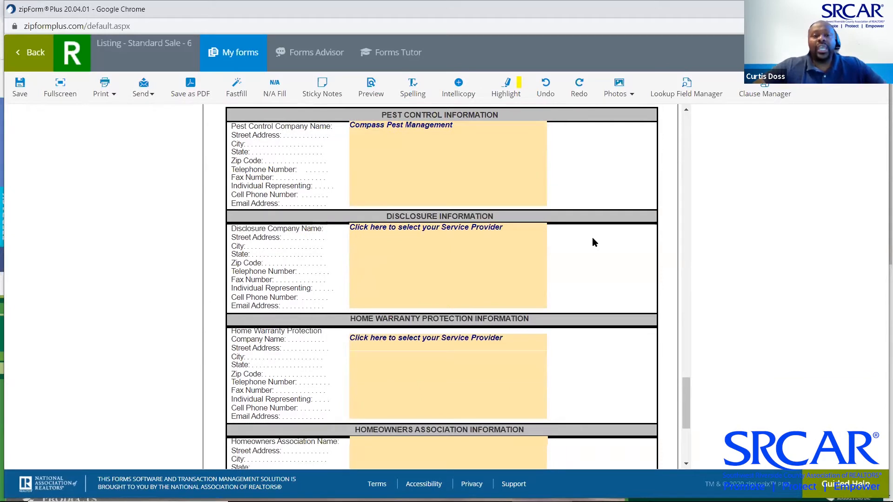
{"action": "scroll", "coordinate": [593, 239], "scroll_direction": "down", "scroll_amount": 1}
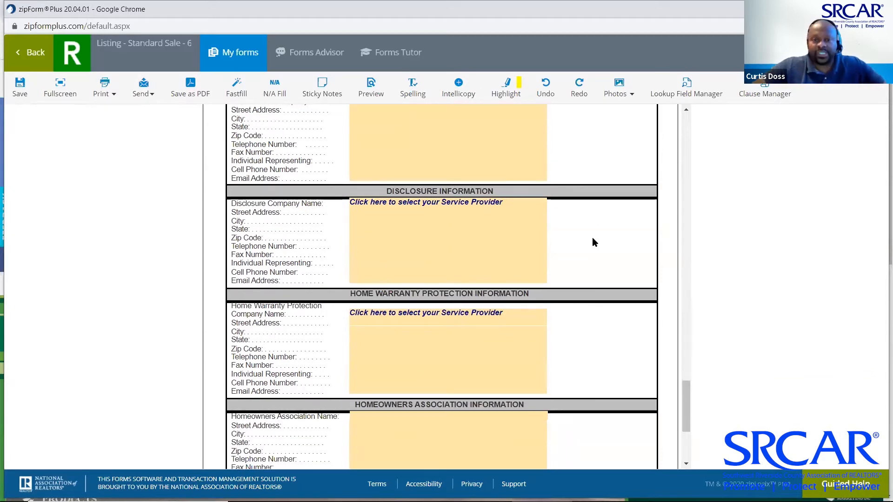
{"action": "scroll", "coordinate": [593, 238], "scroll_direction": "down", "scroll_amount": 1}
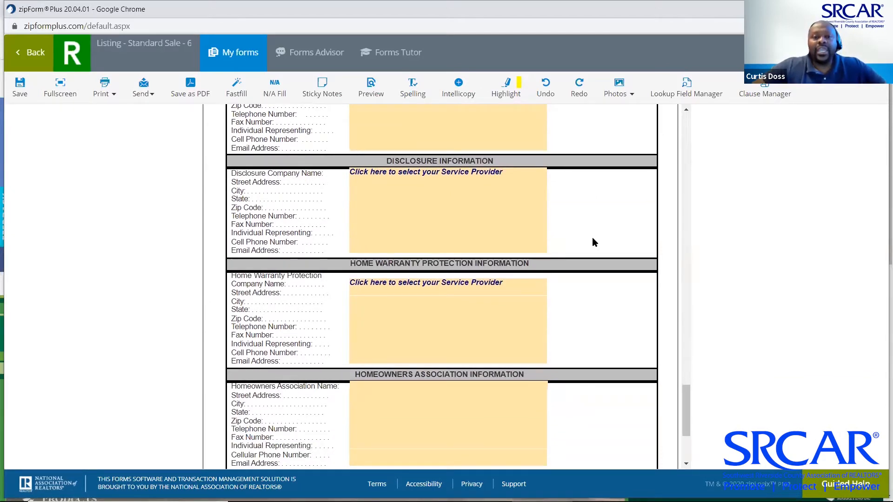
{"action": "left_click", "coordinate": [545, 172]}
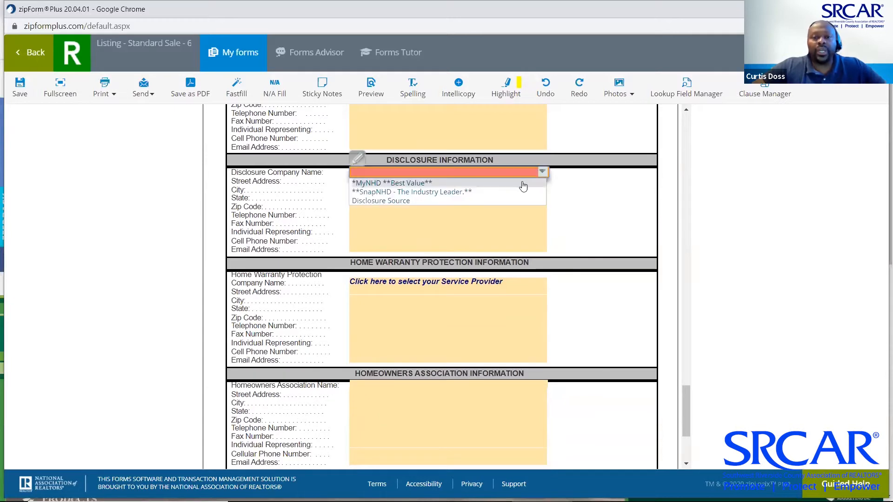
{"action": "left_click", "coordinate": [523, 183]}
{"action": "scroll", "coordinate": [566, 199], "scroll_direction": "down", "scroll_amount": 2}
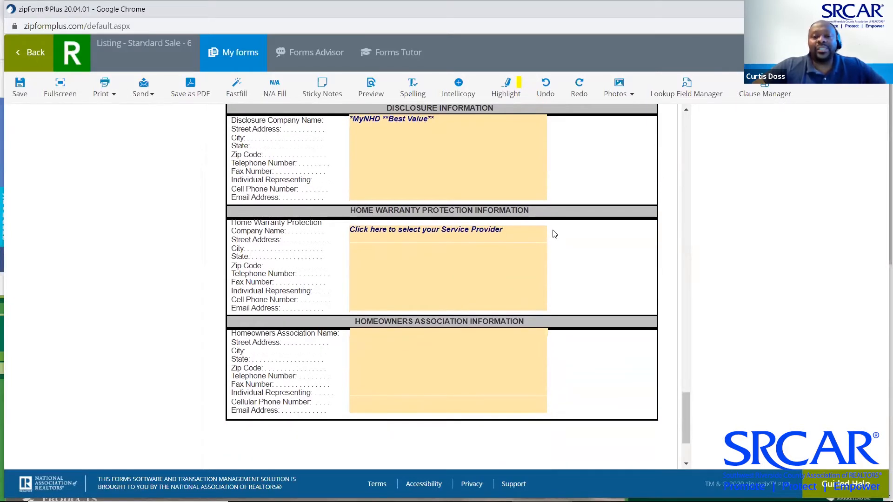
{"action": "scroll", "coordinate": [574, 247], "scroll_direction": "down", "scroll_amount": 4}
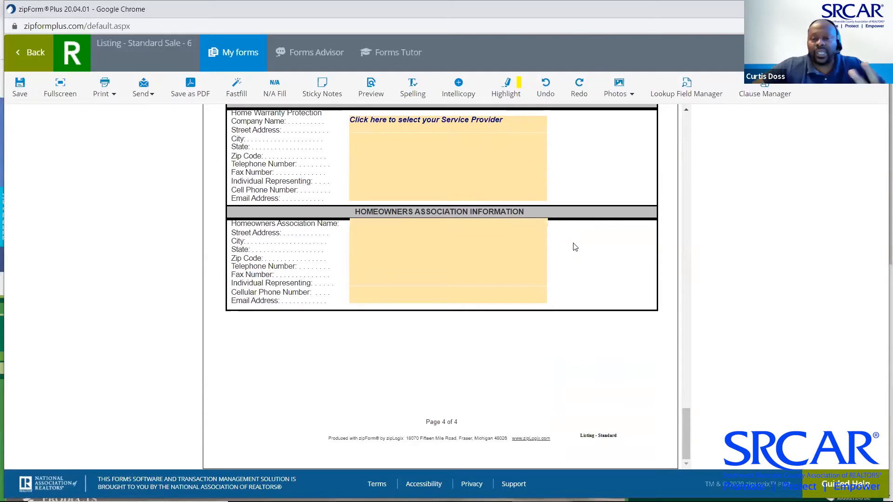
{"action": "scroll", "coordinate": [575, 247], "scroll_direction": "up", "scroll_amount": 20}
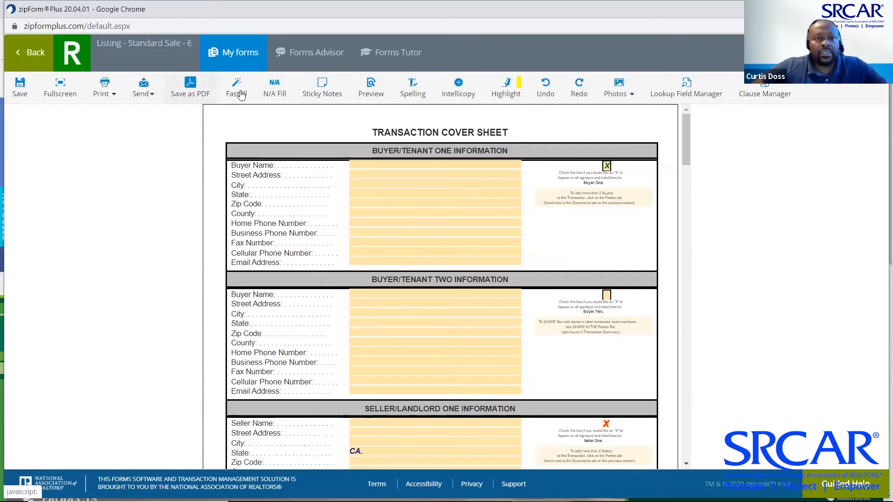
Save the cover sheet and open the Res. Listing Agmt. - Exclusive form from My forms
{"action": "left_click", "coordinate": [17, 90]}
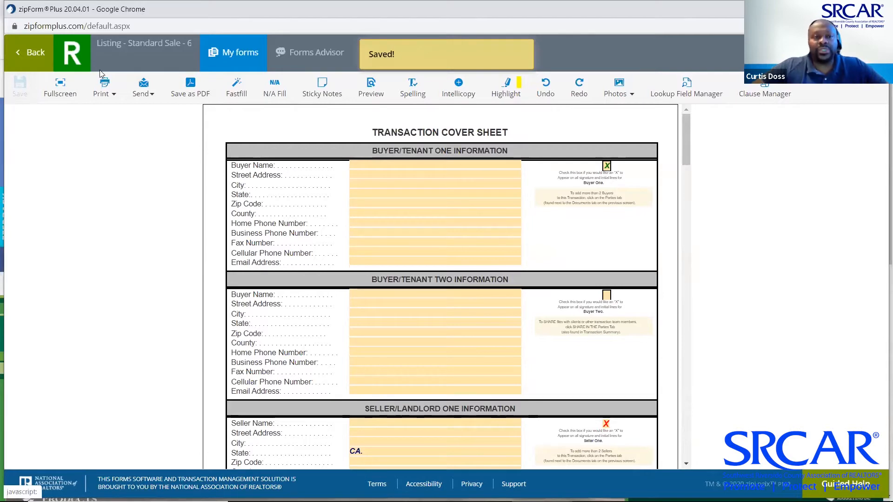
{"action": "left_click", "coordinate": [226, 55]}
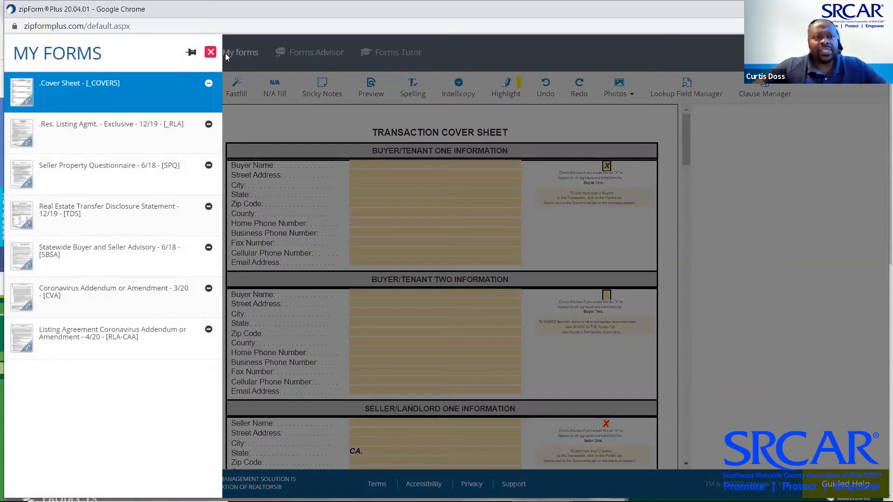
{"action": "left_click", "coordinate": [99, 134]}
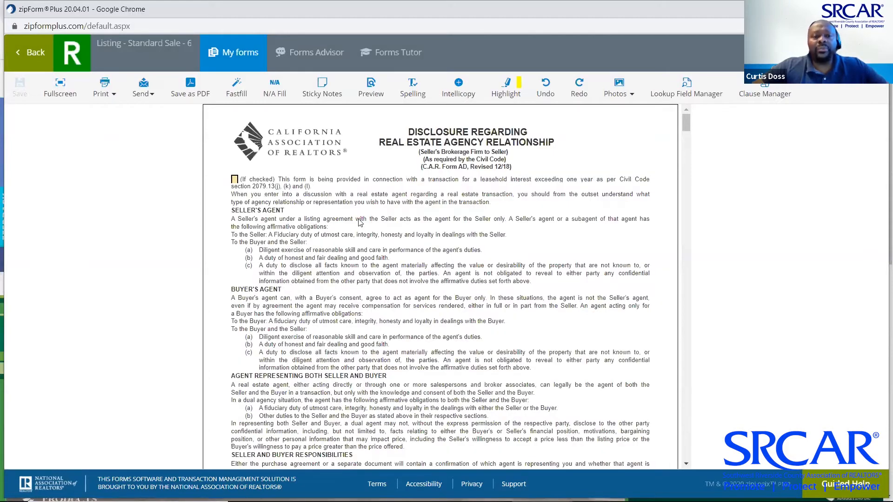
Tick Seller in the disclosure's first acknowledgment row, then scroll on into the listing agreement
{"action": "scroll", "coordinate": [391, 243], "scroll_direction": "down", "scroll_amount": 3}
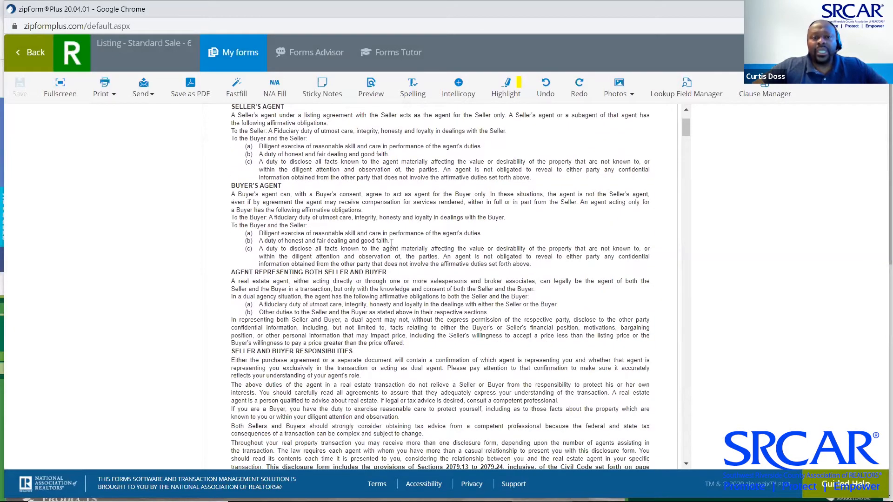
{"action": "scroll", "coordinate": [392, 243], "scroll_direction": "down", "scroll_amount": 7}
{"action": "scroll", "coordinate": [392, 243], "scroll_direction": "down", "scroll_amount": 3}
{"action": "scroll", "coordinate": [398, 227], "scroll_direction": "up", "scroll_amount": 1}
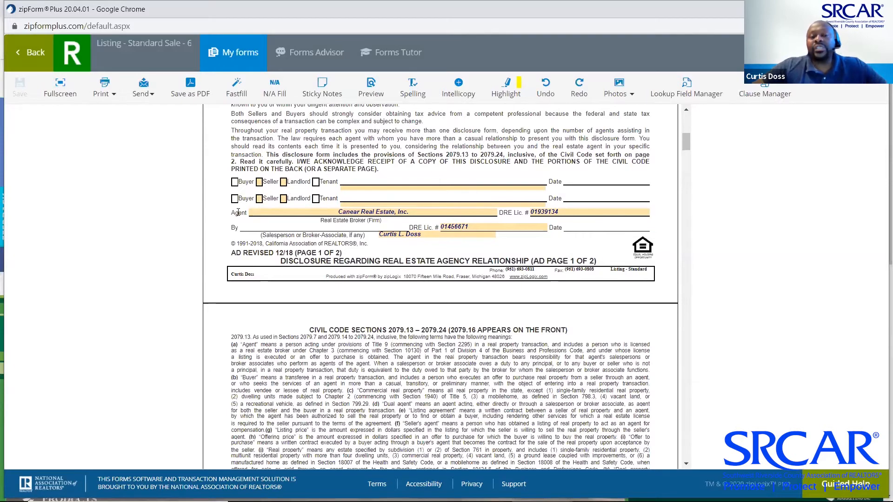
{"action": "left_click", "coordinate": [259, 182]}
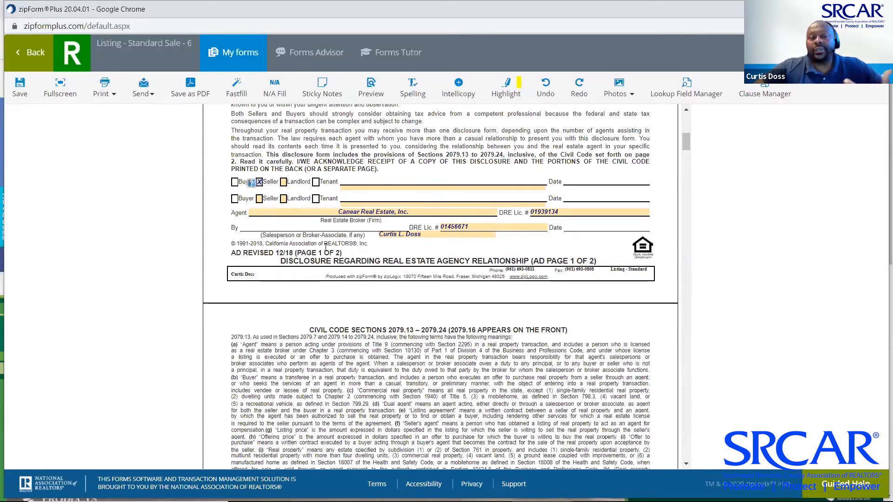
{"action": "scroll", "coordinate": [327, 249], "scroll_direction": "down", "scroll_amount": 1}
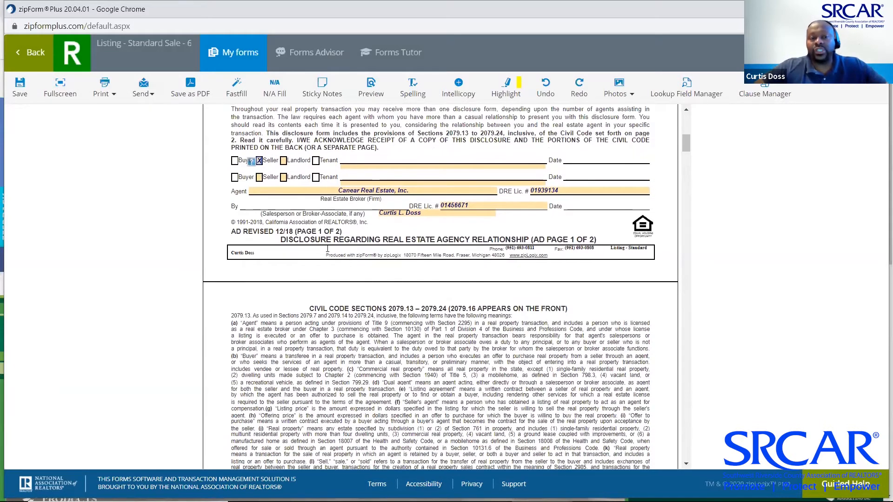
{"action": "scroll", "coordinate": [328, 253], "scroll_direction": "down", "scroll_amount": 3}
{"action": "scroll", "coordinate": [328, 252], "scroll_direction": "down", "scroll_amount": 7}
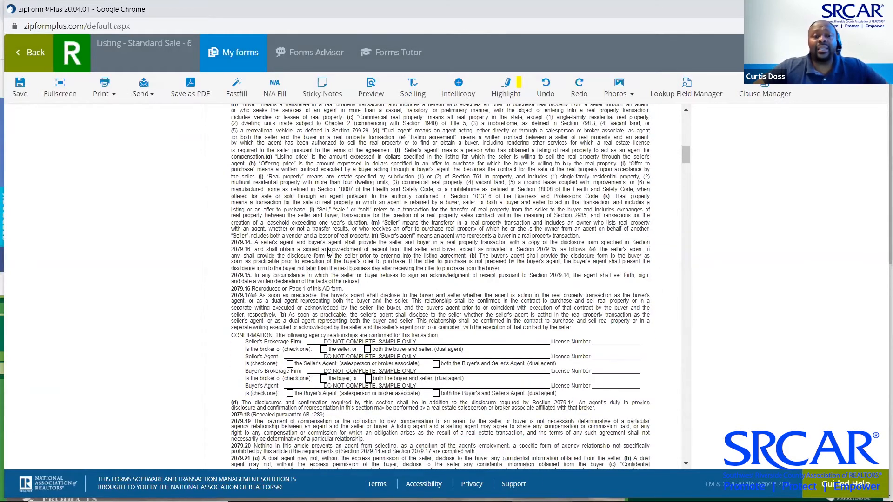
{"action": "scroll", "coordinate": [328, 250], "scroll_direction": "down", "scroll_amount": 20}
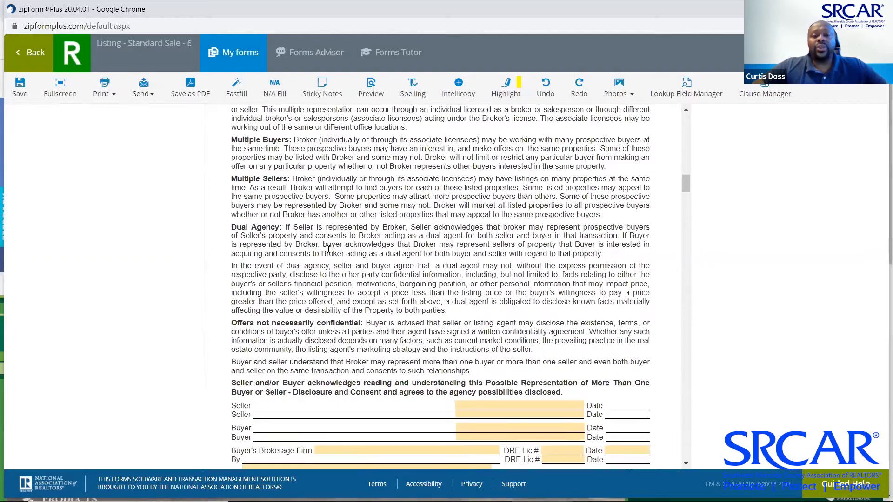
{"action": "scroll", "coordinate": [328, 252], "scroll_direction": "down", "scroll_amount": 4}
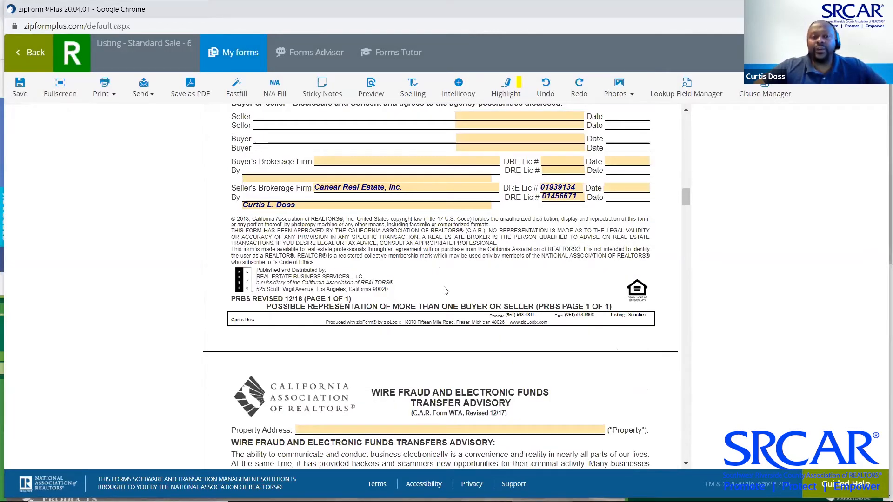
{"action": "scroll", "coordinate": [447, 292], "scroll_direction": "down", "scroll_amount": 20}
{"action": "scroll", "coordinate": [449, 295], "scroll_direction": "down", "scroll_amount": 5}
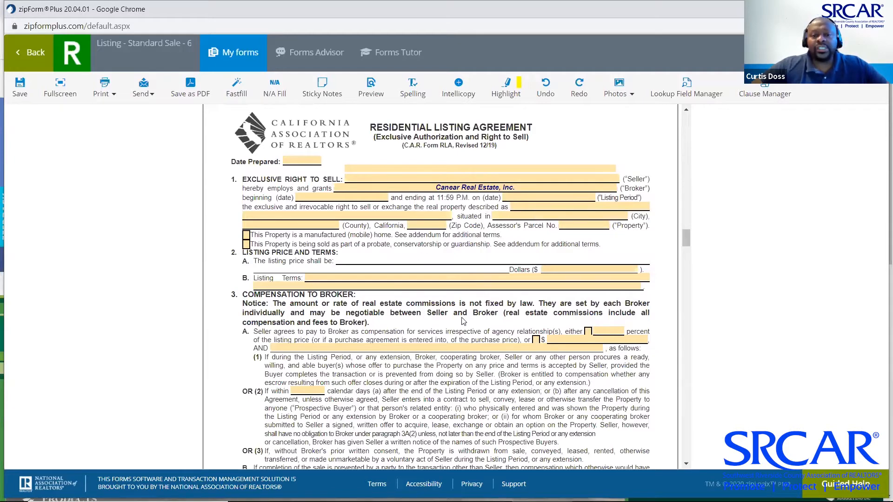
{"action": "scroll", "coordinate": [464, 315], "scroll_direction": "down", "scroll_amount": 3}
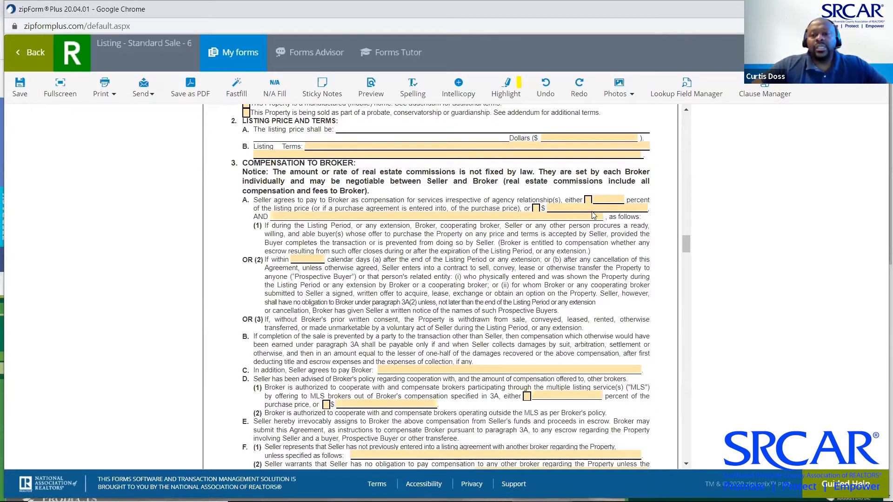
{"action": "left_click", "coordinate": [605, 200]}
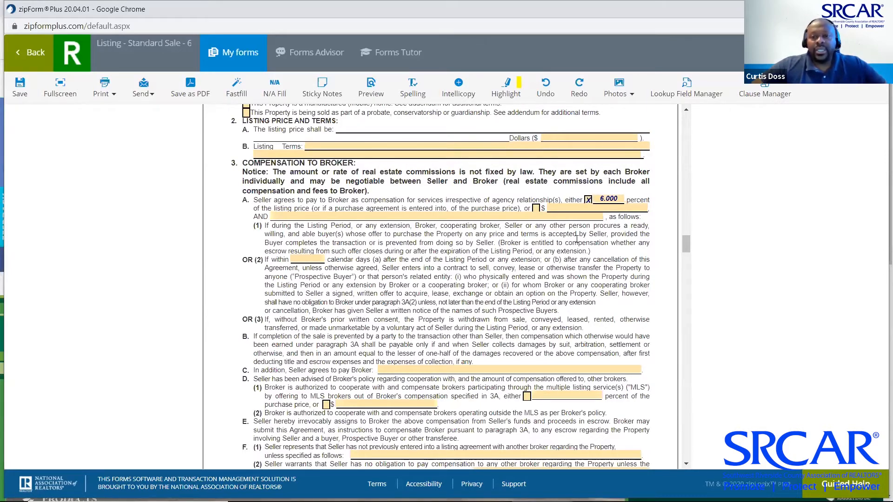
{"action": "scroll", "coordinate": [577, 239], "scroll_direction": "down", "scroll_amount": 3}
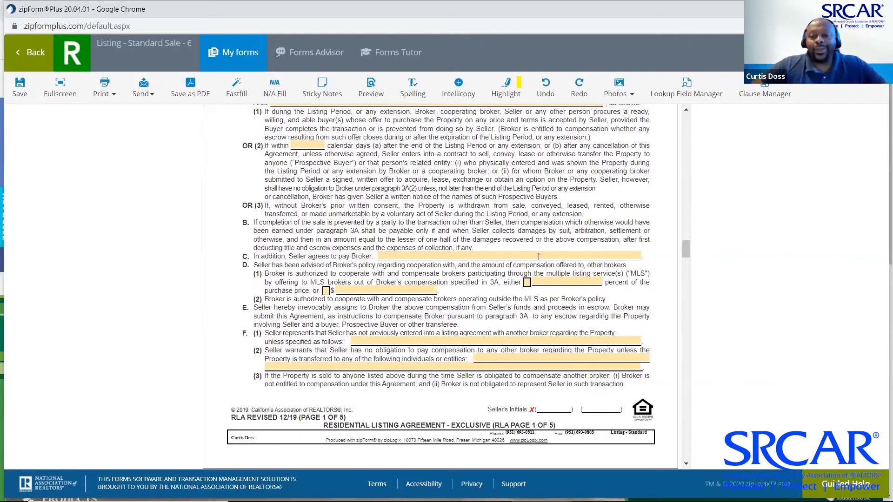
{"action": "left_click", "coordinate": [528, 283]}
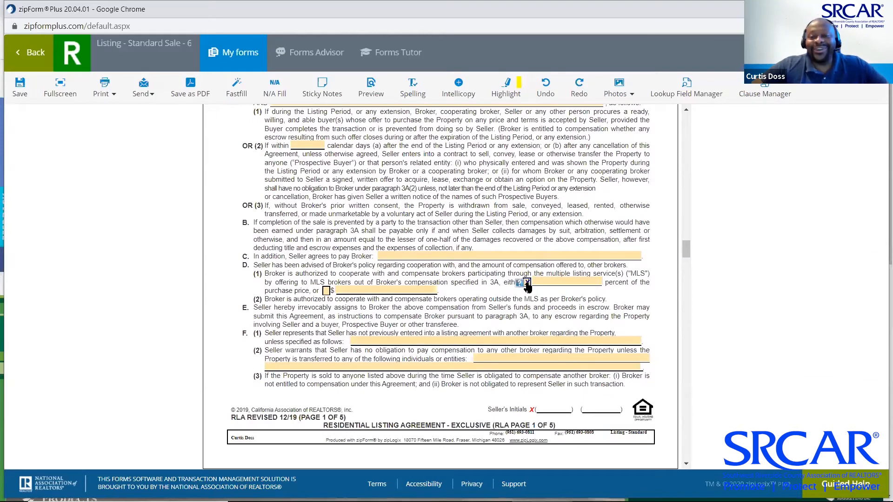
{"action": "left_click", "coordinate": [560, 282]}
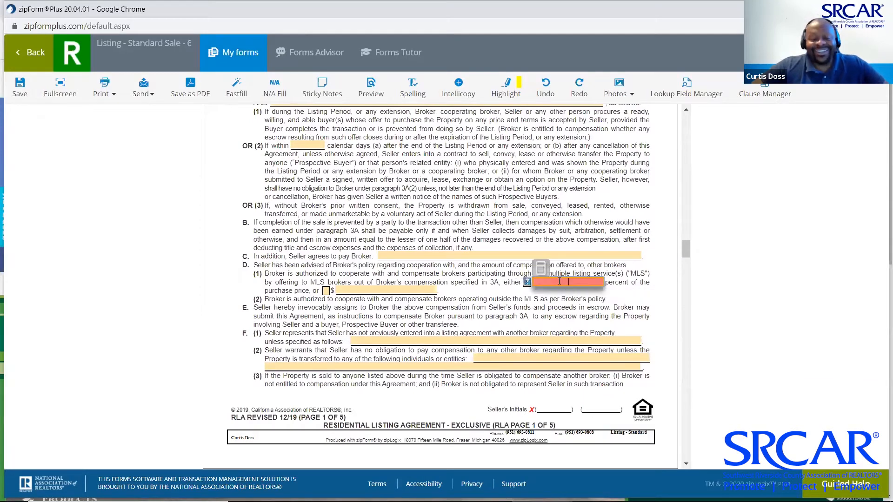
{"action": "left_click", "coordinate": [617, 306]}
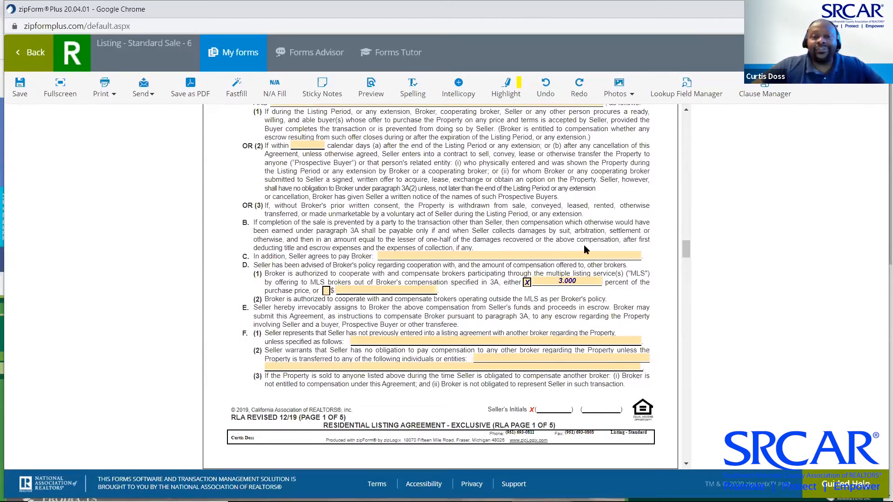
{"action": "scroll", "coordinate": [454, 256], "scroll_direction": "down", "scroll_amount": 3}
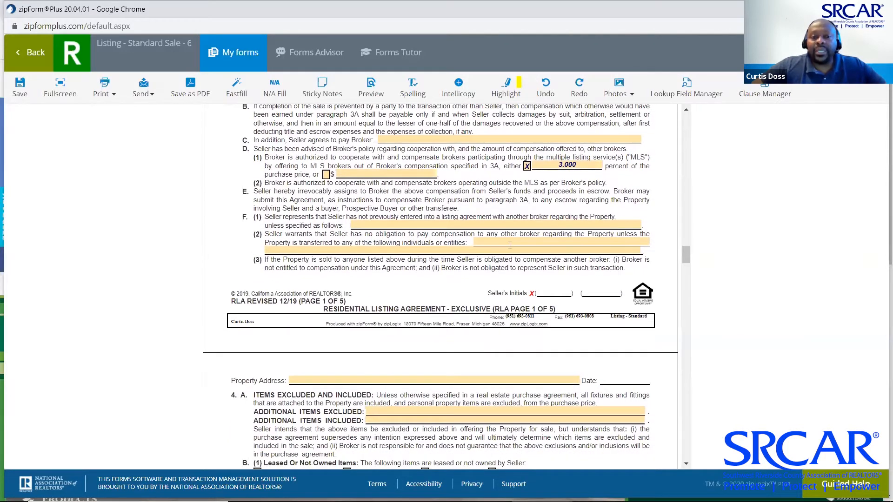
{"action": "left_click", "coordinate": [524, 238]}
{"action": "type", "text": "None"}
{"action": "left_click", "coordinate": [472, 260]}
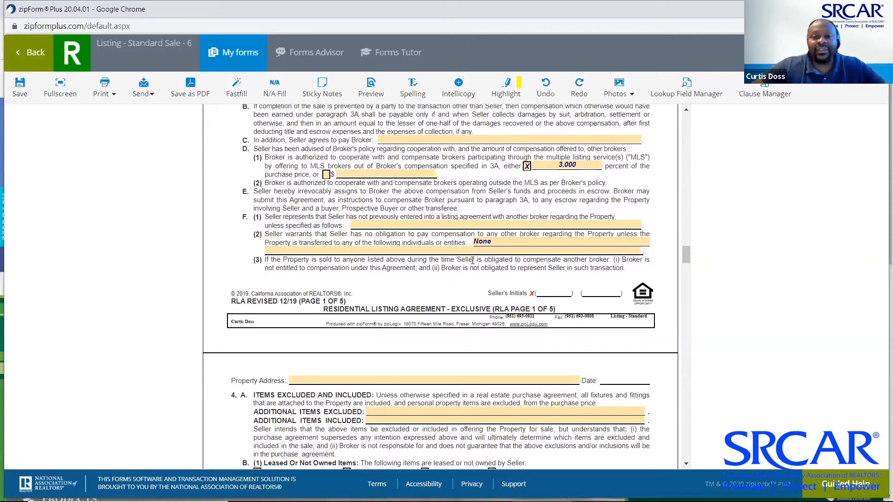
{"action": "scroll", "coordinate": [473, 261], "scroll_direction": "down", "scroll_amount": 2}
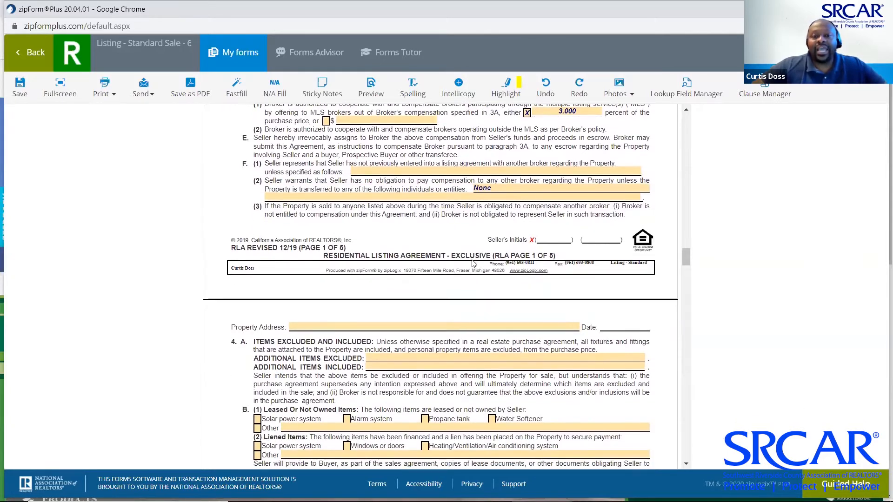
{"action": "scroll", "coordinate": [473, 264], "scroll_direction": "down", "scroll_amount": 5}
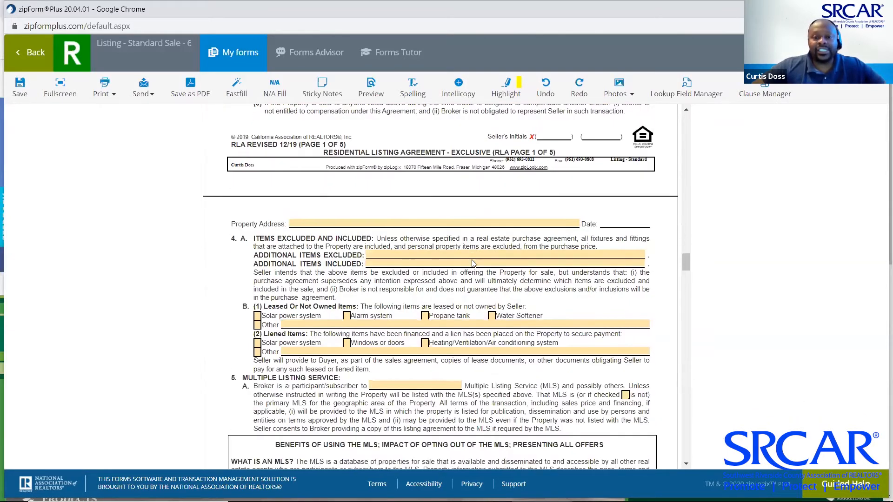
{"action": "scroll", "coordinate": [473, 264], "scroll_direction": "down", "scroll_amount": 2}
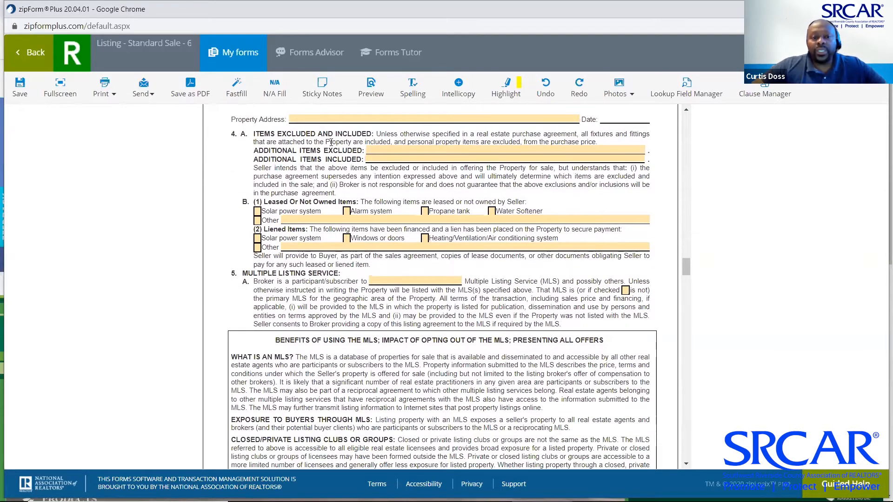
Set the broker's MLS in paragraph 5A to CRMLS/Matrix
{"action": "scroll", "coordinate": [371, 256], "scroll_direction": "down", "scroll_amount": 1}
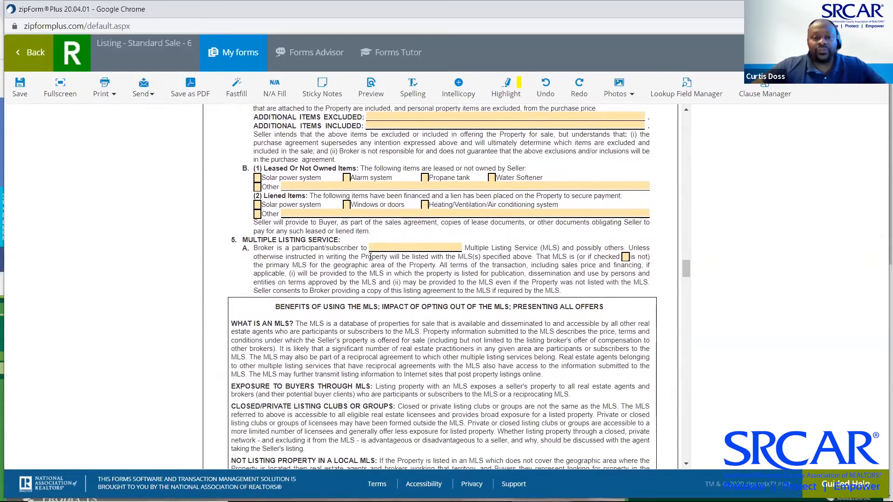
{"action": "left_click", "coordinate": [418, 248]}
{"action": "left_click", "coordinate": [458, 247]}
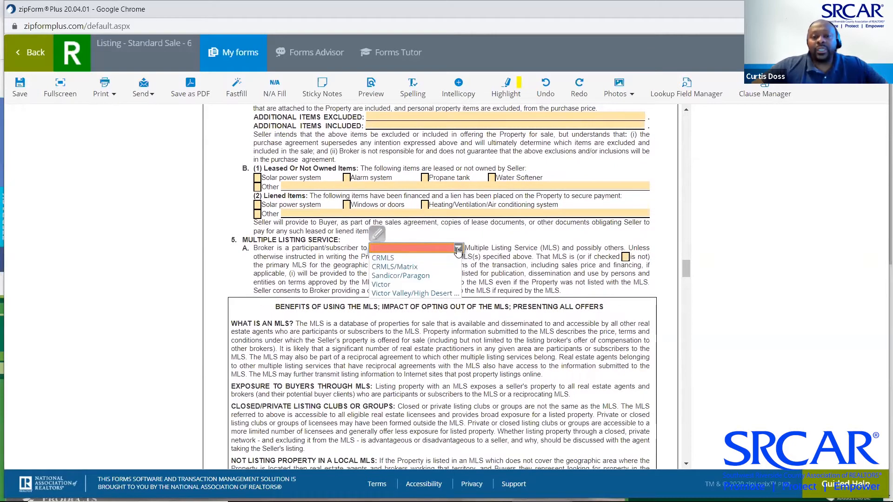
{"action": "left_click", "coordinate": [420, 268]}
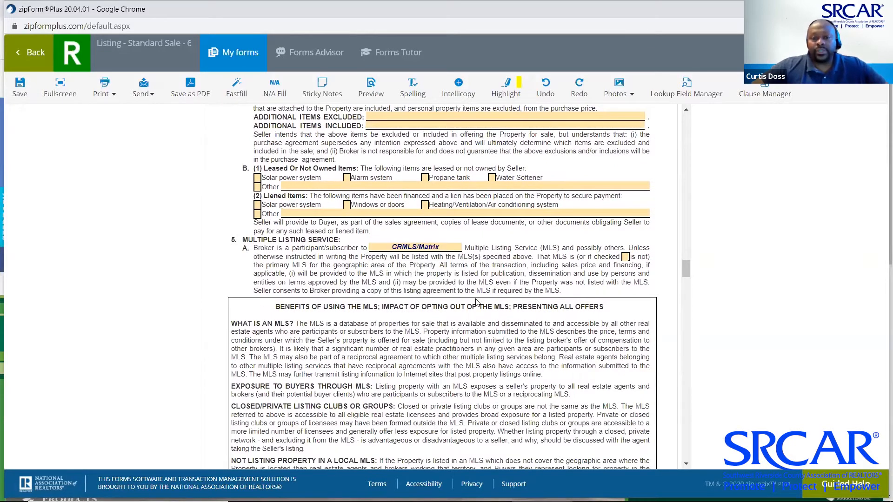
Check Structural Pest Control and Homeowners Association Documents as 7C pre-sale reports
{"action": "scroll", "coordinate": [476, 303], "scroll_direction": "down", "scroll_amount": 3}
{"action": "scroll", "coordinate": [477, 302], "scroll_direction": "down", "scroll_amount": 10}
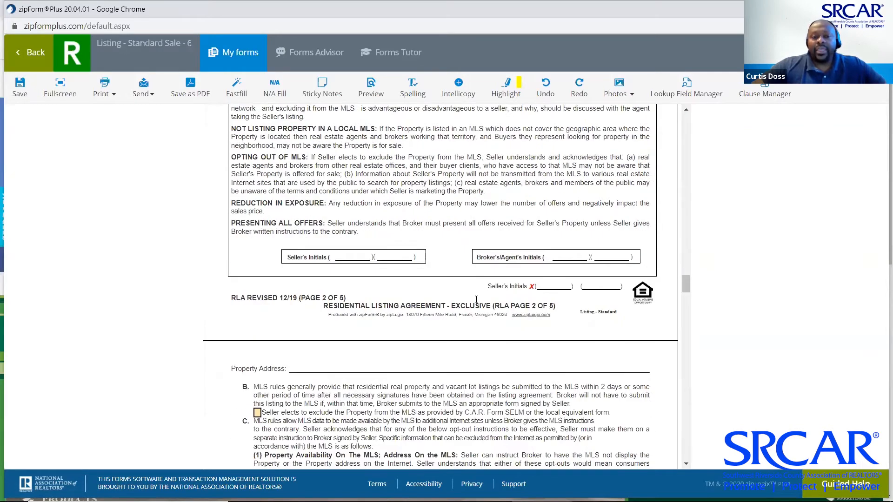
{"action": "scroll", "coordinate": [476, 299], "scroll_direction": "down", "scroll_amount": 8}
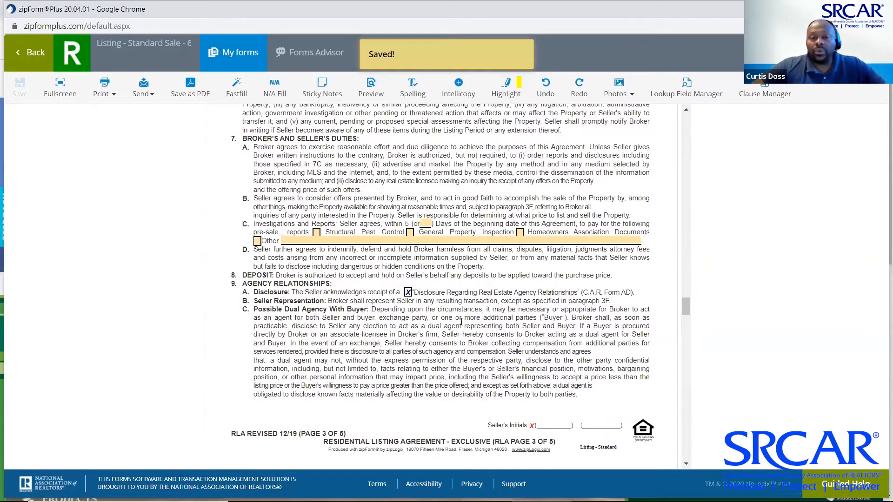
{"action": "left_click", "coordinate": [316, 233]}
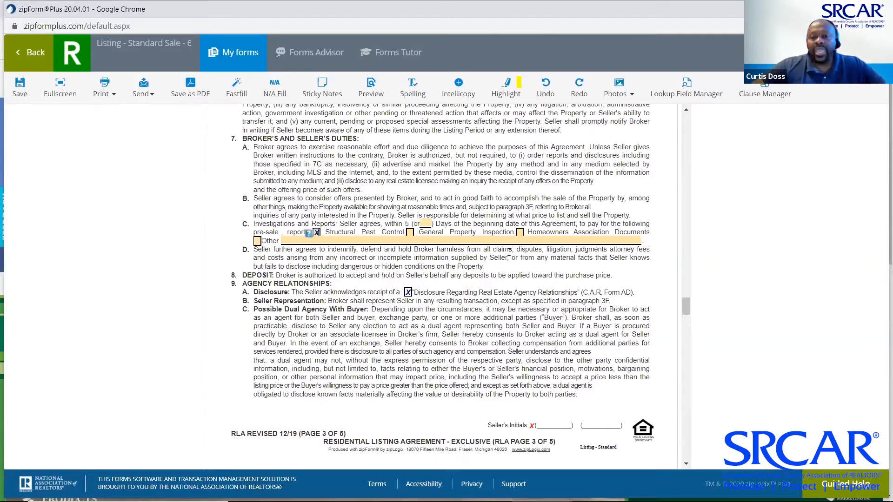
{"action": "left_click", "coordinate": [519, 233]}
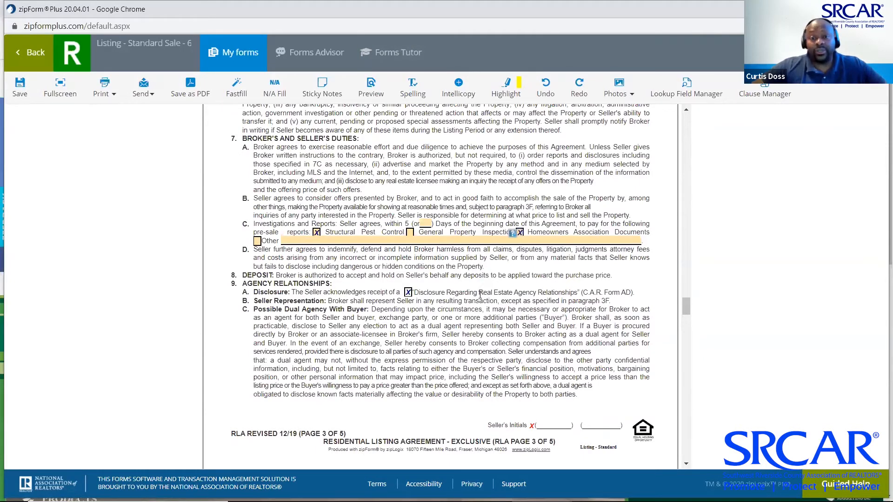
{"action": "scroll", "coordinate": [481, 298], "scroll_direction": "down", "scroll_amount": 4}
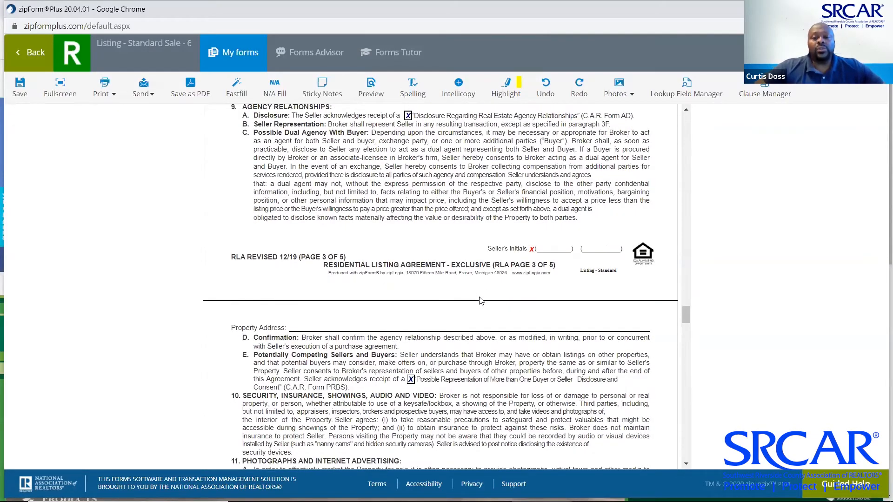
{"action": "scroll", "coordinate": [481, 300], "scroll_direction": "down", "scroll_amount": 12}
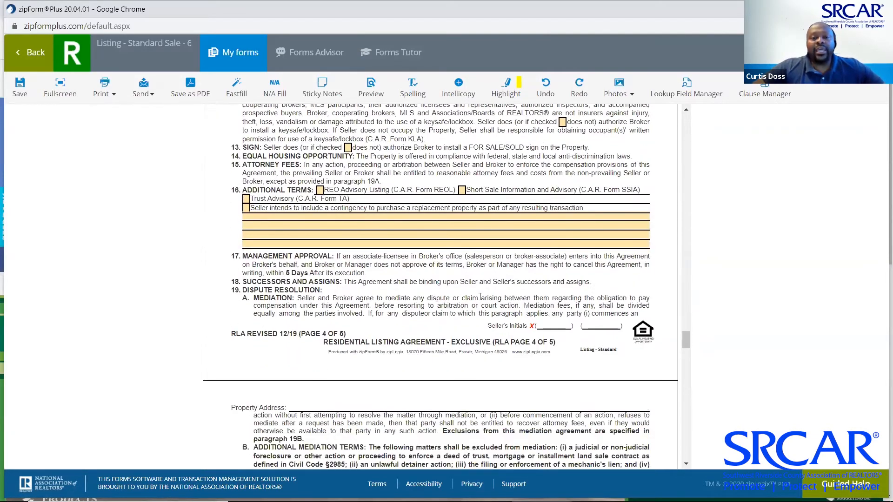
{"action": "scroll", "coordinate": [481, 298], "scroll_direction": "down", "scroll_amount": 10}
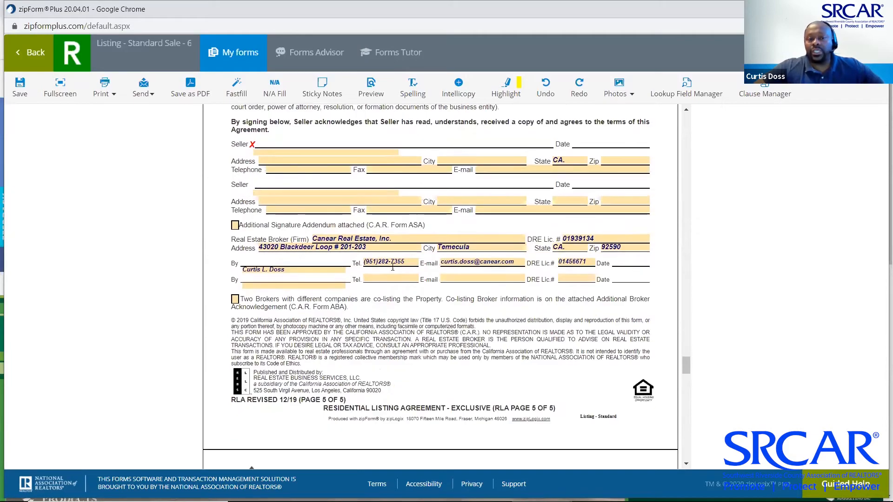
Switch to the Real Estate Transfer Disclosure Statement form and look through it
{"action": "scroll", "coordinate": [410, 297], "scroll_direction": "down", "scroll_amount": 16}
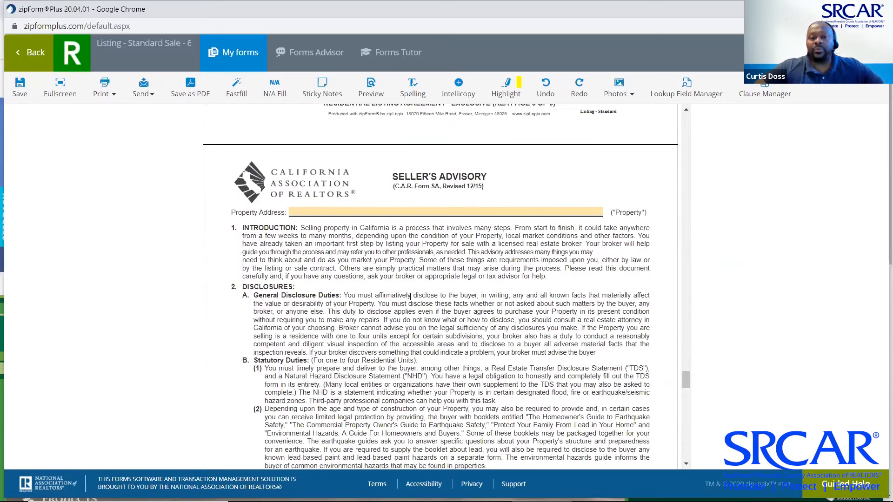
{"action": "scroll", "coordinate": [411, 297], "scroll_direction": "down", "scroll_amount": 20}
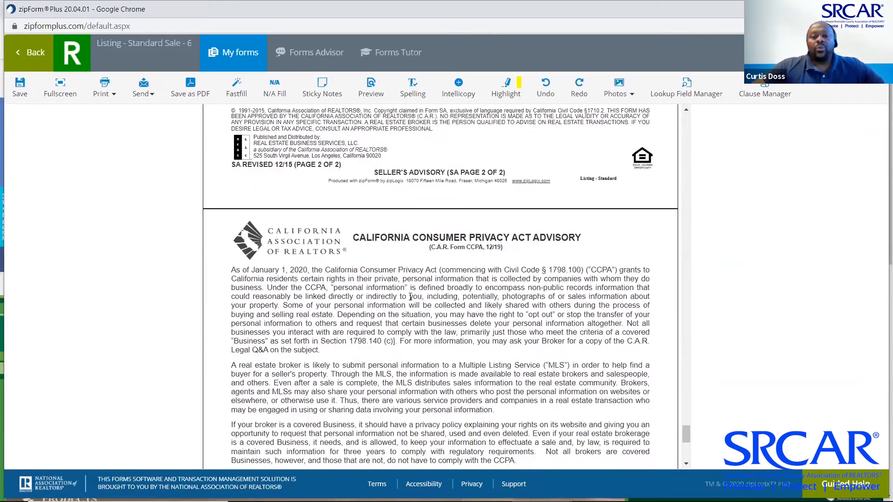
{"action": "left_click", "coordinate": [228, 58]}
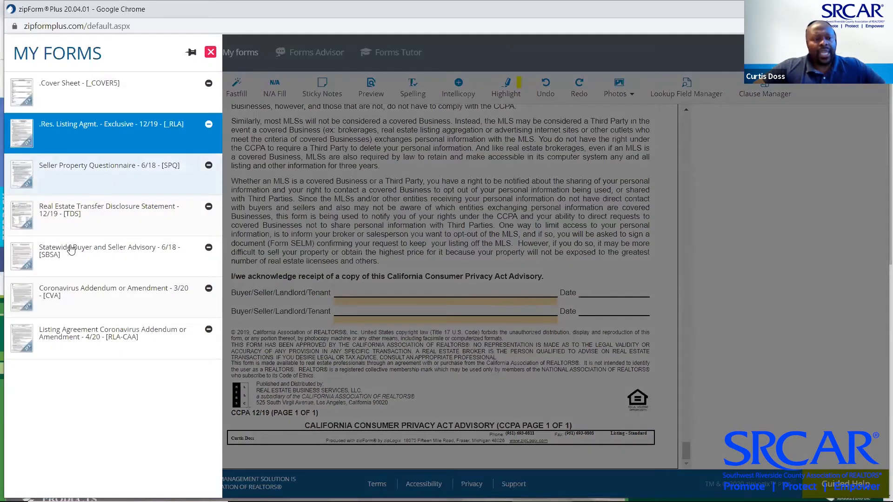
{"action": "left_click", "coordinate": [80, 212]}
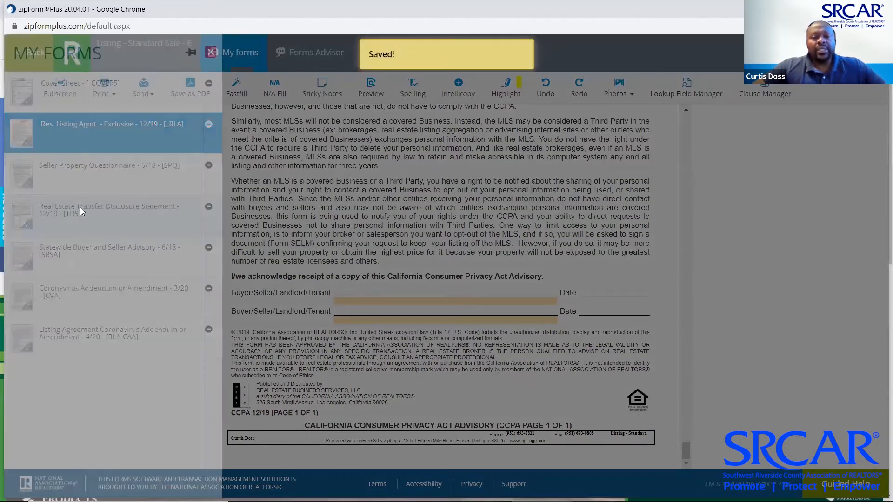
{"action": "scroll", "coordinate": [245, 244], "scroll_direction": "down", "scroll_amount": 10}
{"action": "scroll", "coordinate": [246, 242], "scroll_direction": "down", "scroll_amount": 20}
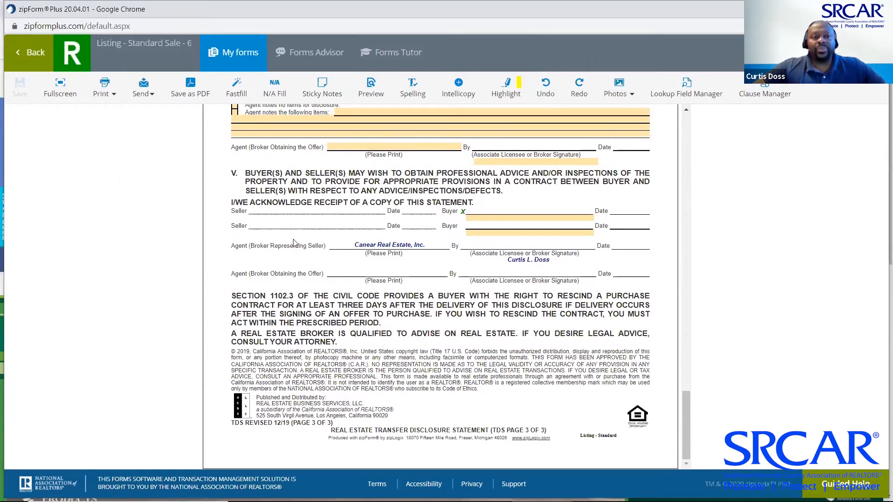
{"action": "scroll", "coordinate": [294, 243], "scroll_direction": "up", "scroll_amount": 10}
{"action": "scroll", "coordinate": [294, 242], "scroll_direction": "up", "scroll_amount": 15}
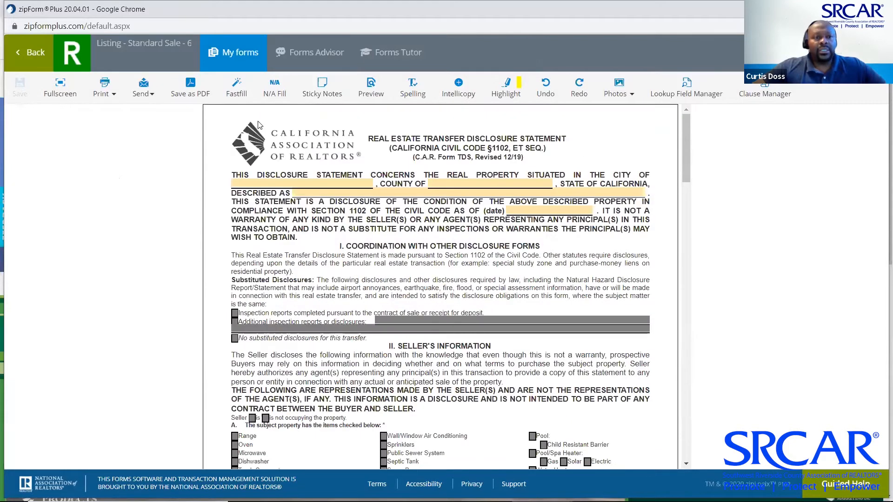
{"action": "left_click", "coordinate": [224, 51]}
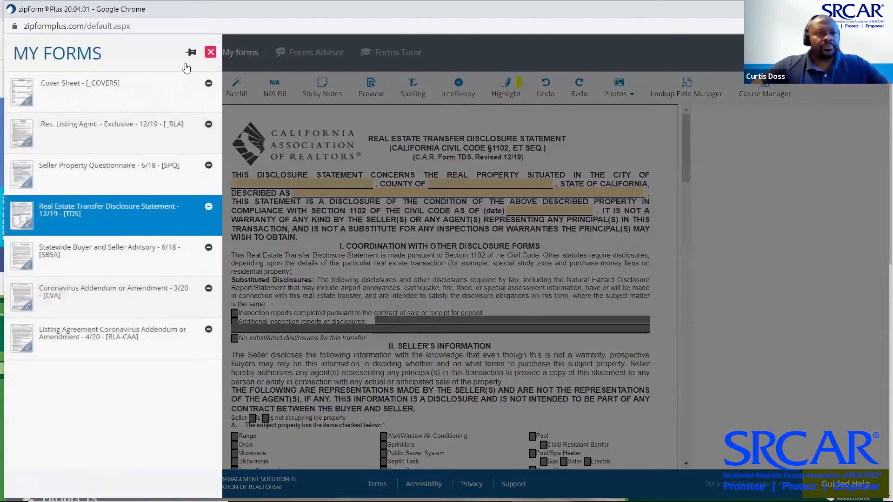
{"action": "left_click", "coordinate": [215, 60]}
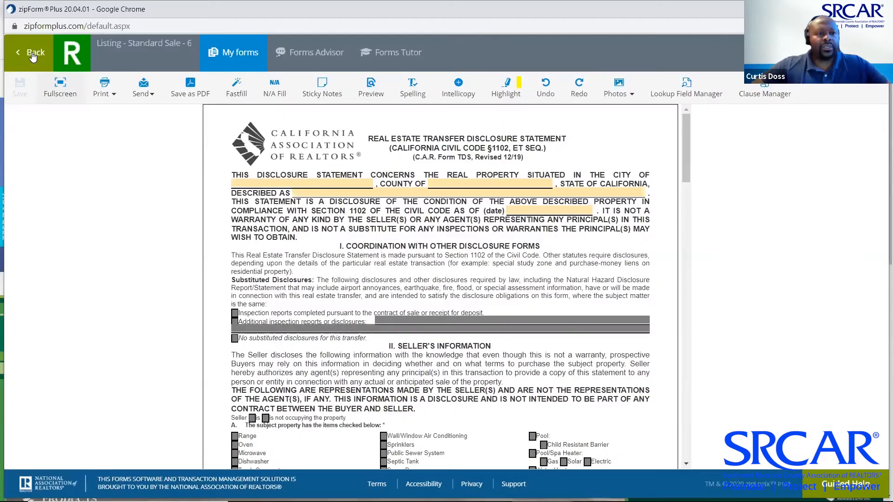
Close the listing template back to the Templates list and return to the PowerPoint slideshow
{"action": "left_click", "coordinate": [30, 52]}
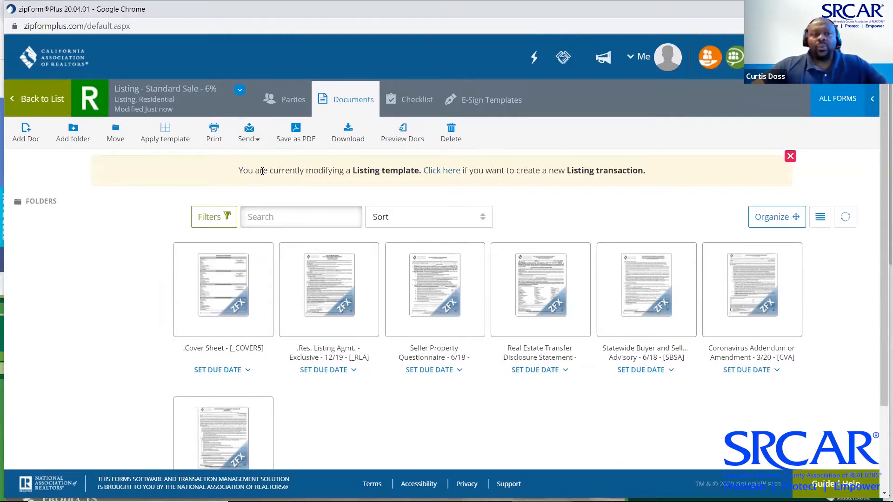
{"action": "left_click", "coordinate": [821, 96]}
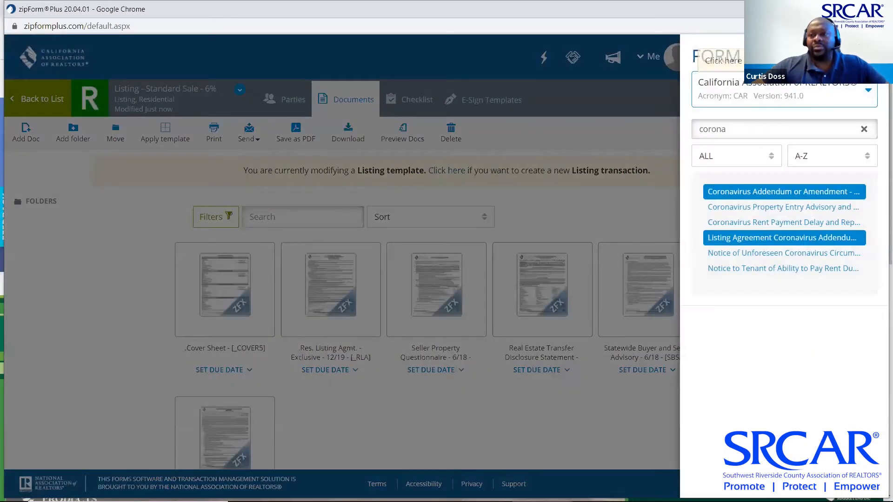
{"action": "left_click", "coordinate": [532, 125]}
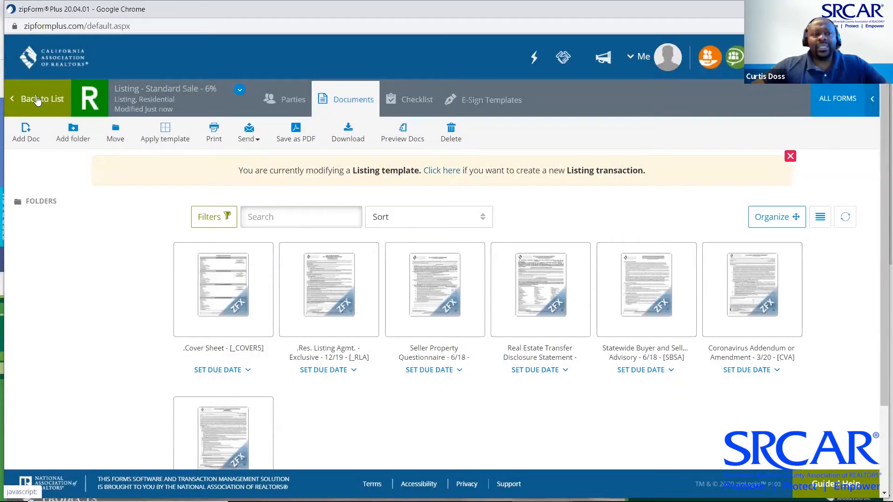
{"action": "left_click", "coordinate": [38, 101]}
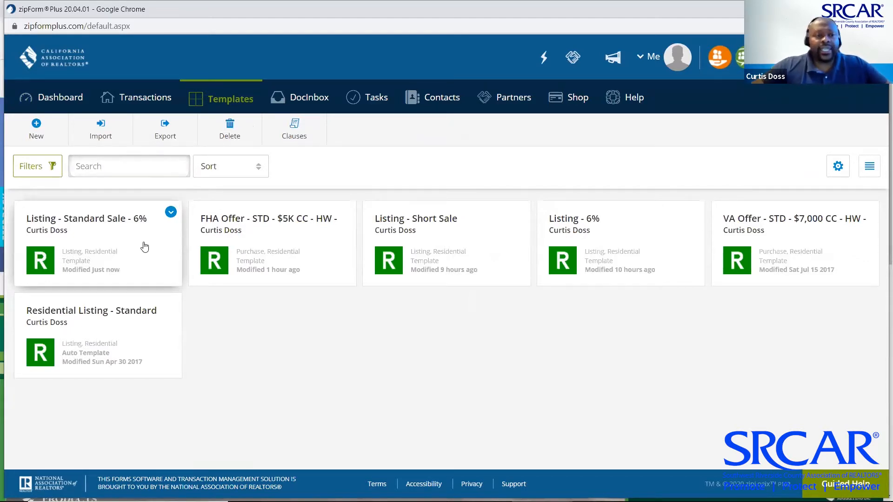
{"action": "key", "text": "alt+Tab"}
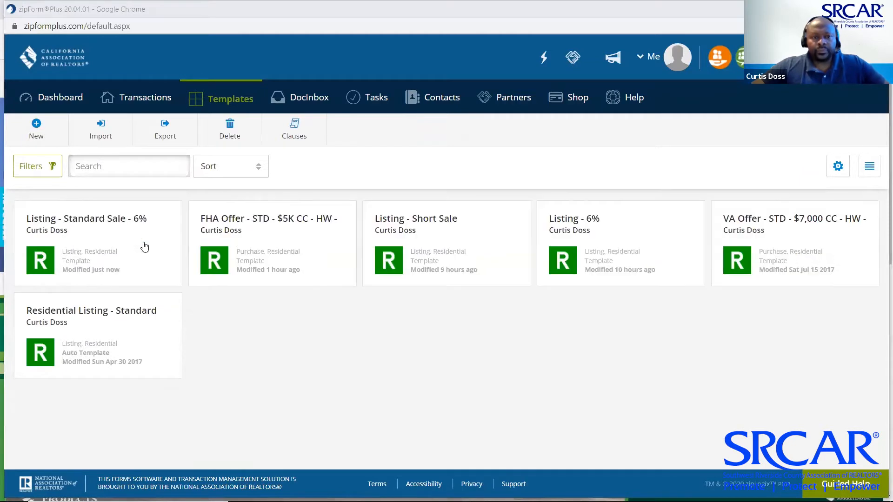
{"action": "key", "text": "alt+Tab"}
{"action": "key", "text": "alt+Tab"}
{"action": "key", "text": "alt+Tab"}
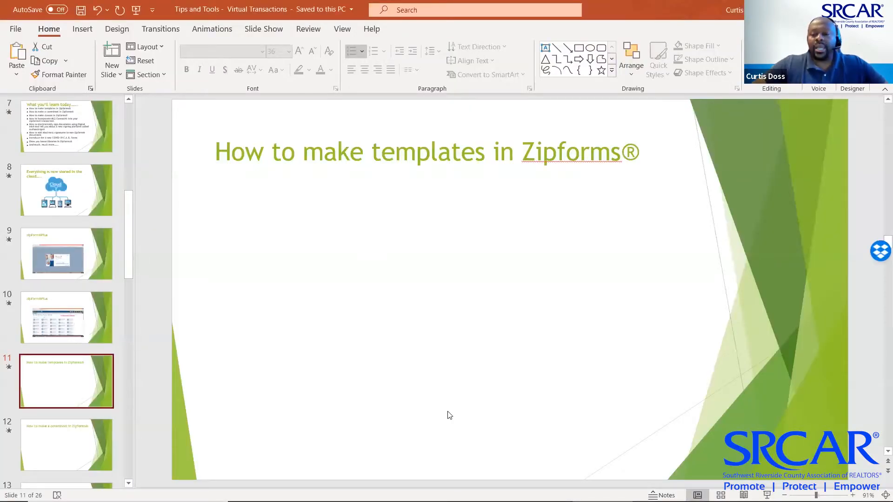
Present from slide 11 through the coversheet and clauses slides, then end the show and return to zipForm Plus
{"action": "left_click", "coordinate": [767, 495]}
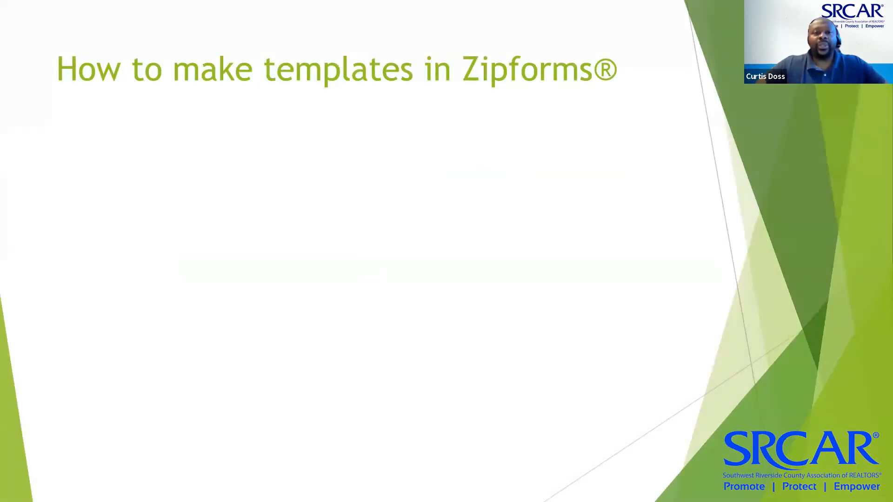
{"action": "key", "text": "Right"}
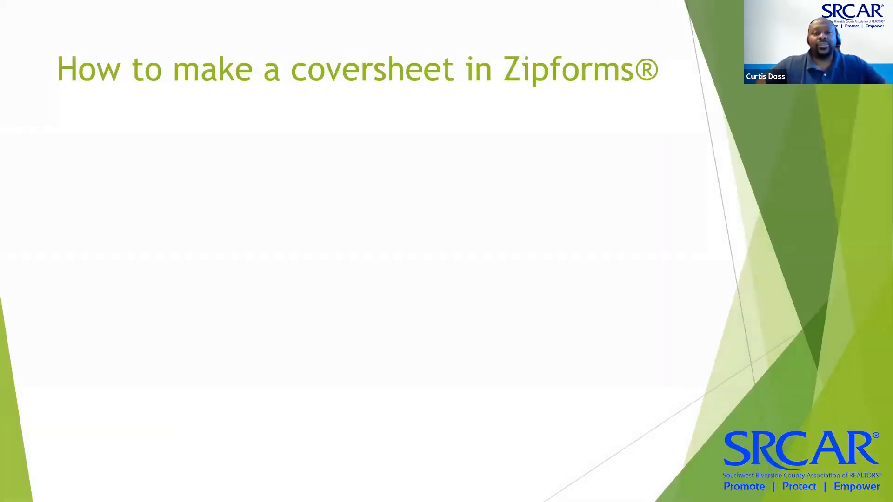
{"action": "key", "text": "Right"}
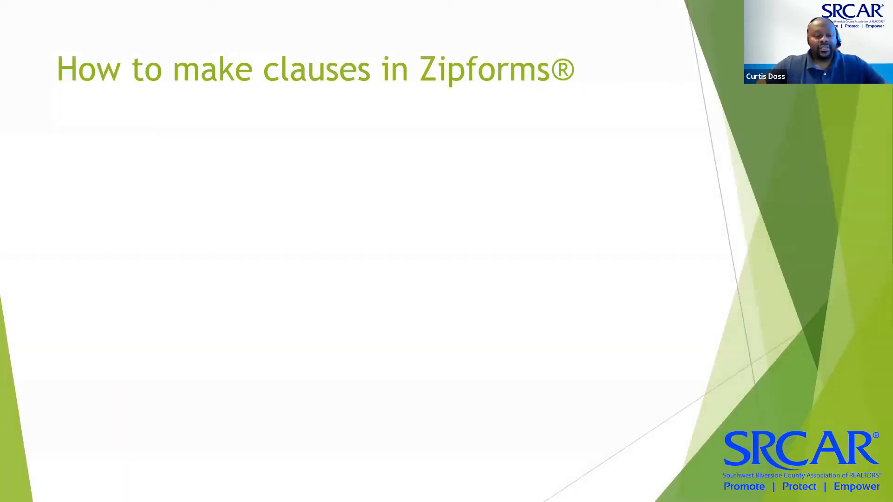
{"action": "key", "text": "Escape"}
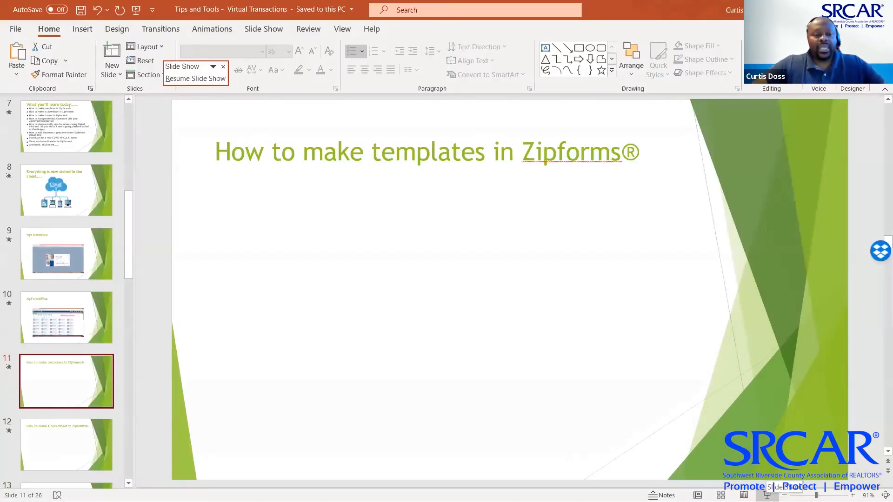
{"action": "key", "text": "alt+Tab"}
{"action": "key", "text": "alt+Tab"}
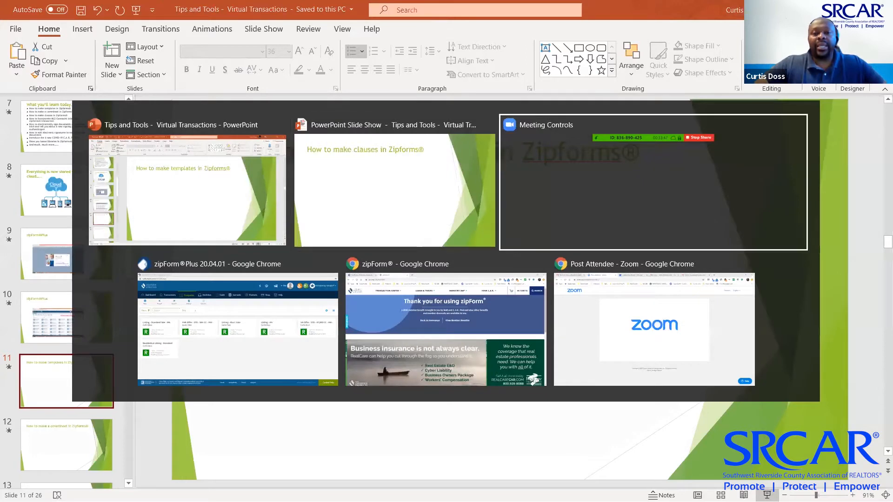
{"action": "key", "text": "alt+Tab"}
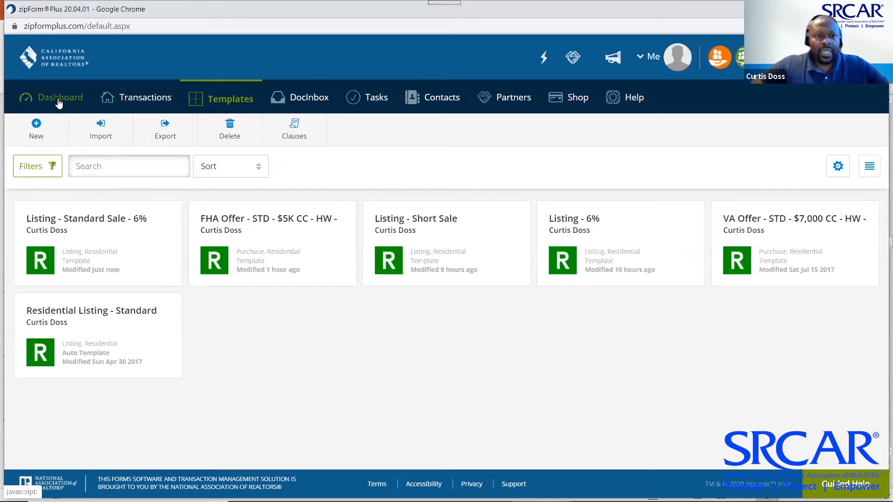
Open the Clause Manager from Templates and show its Personal Clauses list
{"action": "left_click", "coordinate": [295, 129]}
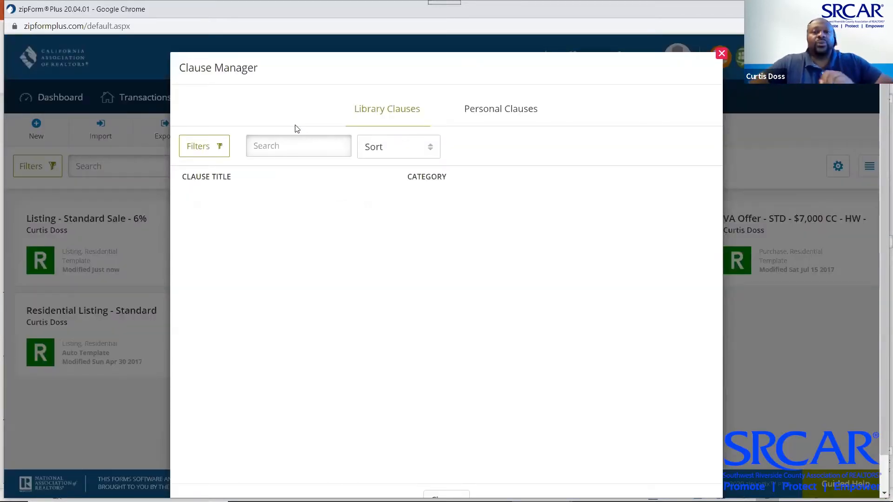
{"action": "left_click", "coordinate": [491, 112]}
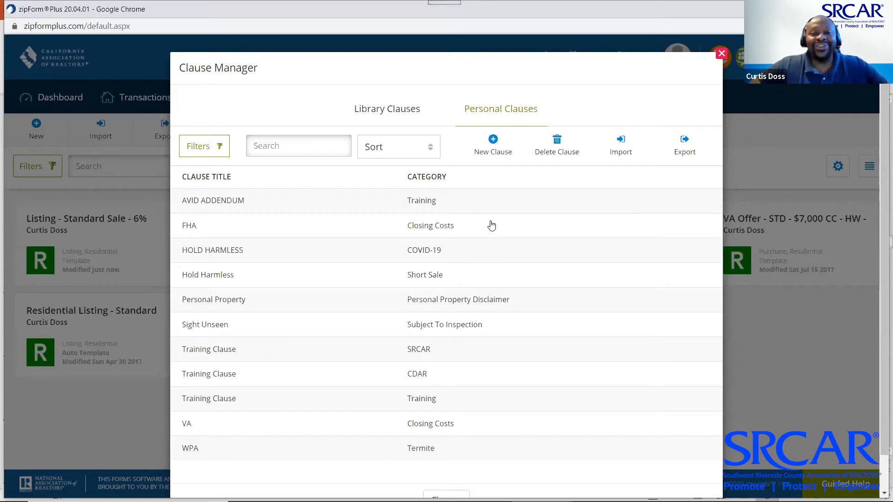
{"action": "left_click", "coordinate": [428, 205]}
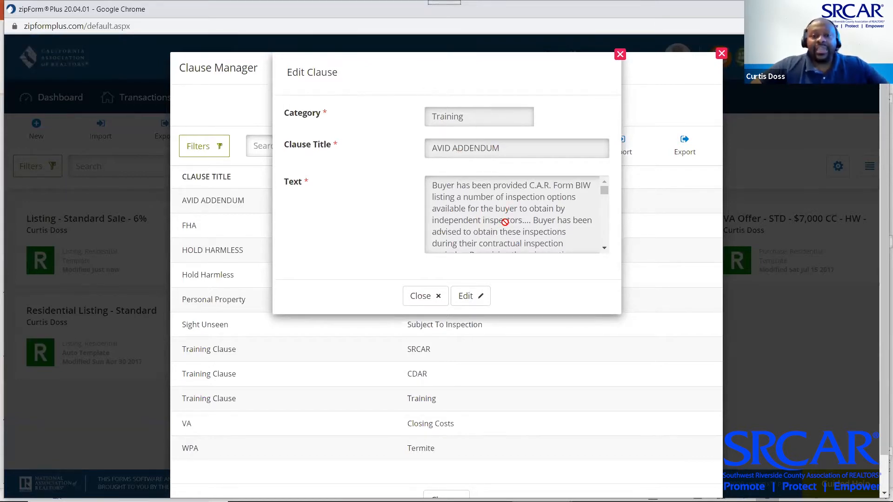
{"action": "left_click", "coordinate": [473, 298]}
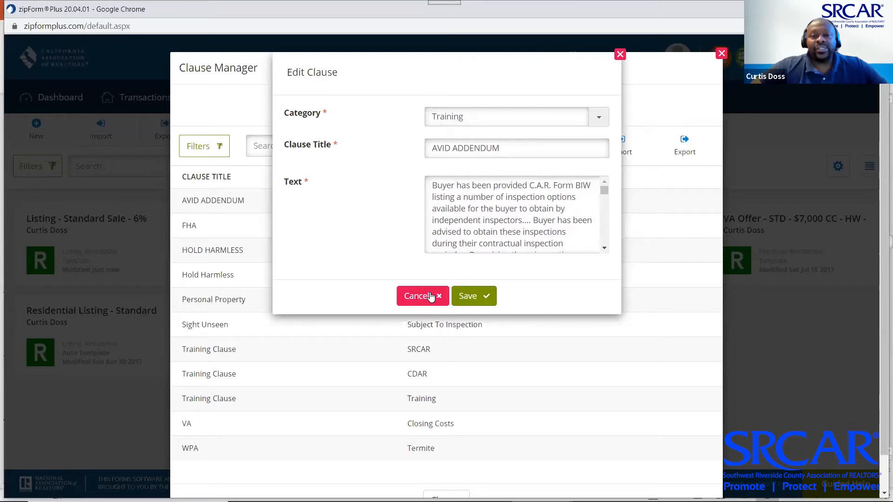
{"action": "left_click", "coordinate": [605, 248]}
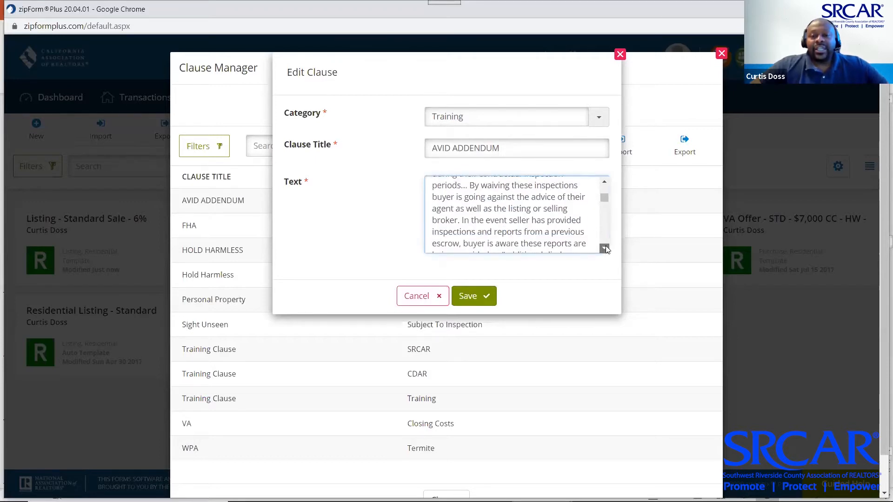
{"action": "left_click", "coordinate": [604, 184]}
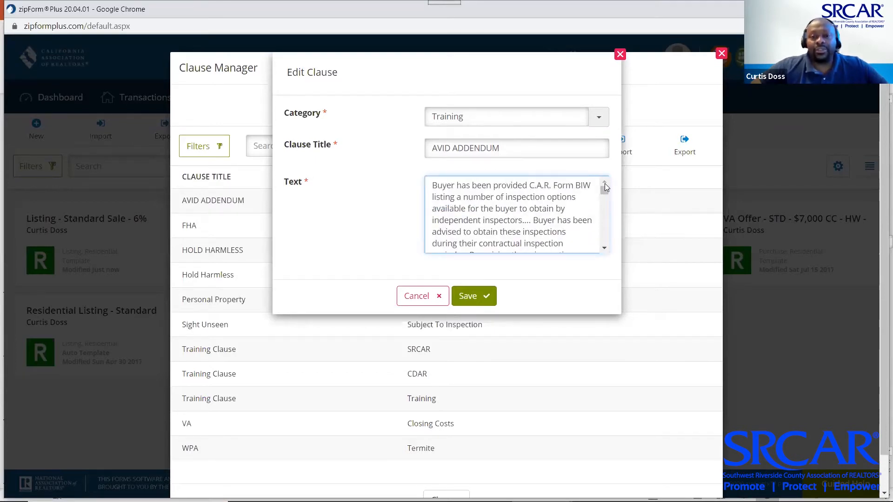
{"action": "left_click", "coordinate": [603, 249]}
{"action": "left_click", "coordinate": [603, 249]}
{"action": "left_click", "coordinate": [603, 250]}
{"action": "left_click", "coordinate": [603, 250]}
{"action": "left_click", "coordinate": [603, 250]}
{"action": "left_click", "coordinate": [603, 250]}
{"action": "left_click", "coordinate": [603, 249]}
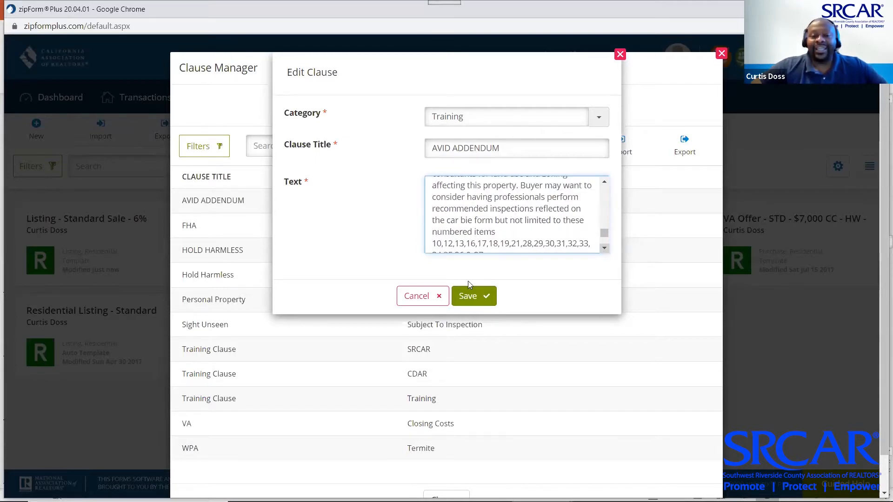
{"action": "left_click", "coordinate": [416, 297]}
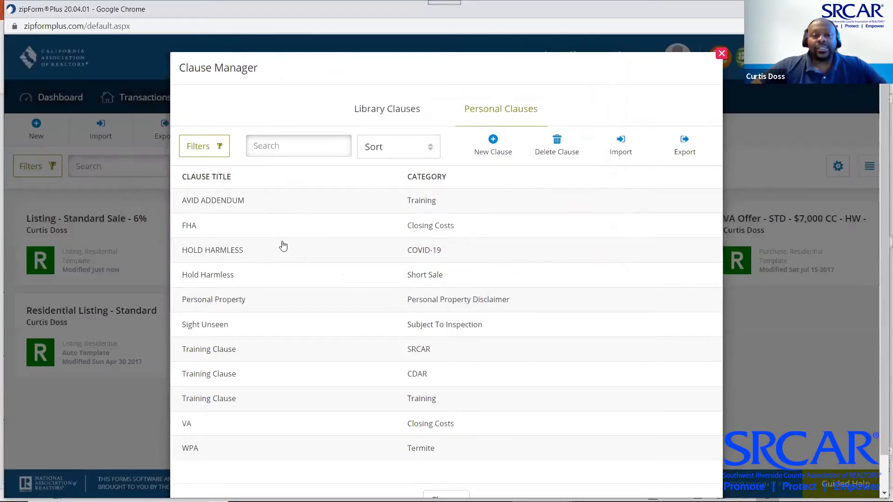
{"action": "left_click", "coordinate": [421, 233]}
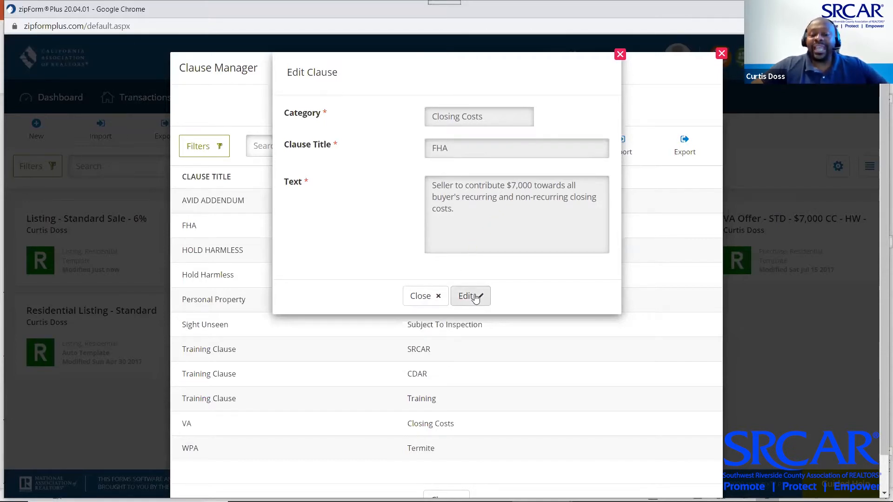
{"action": "left_click", "coordinate": [412, 298]}
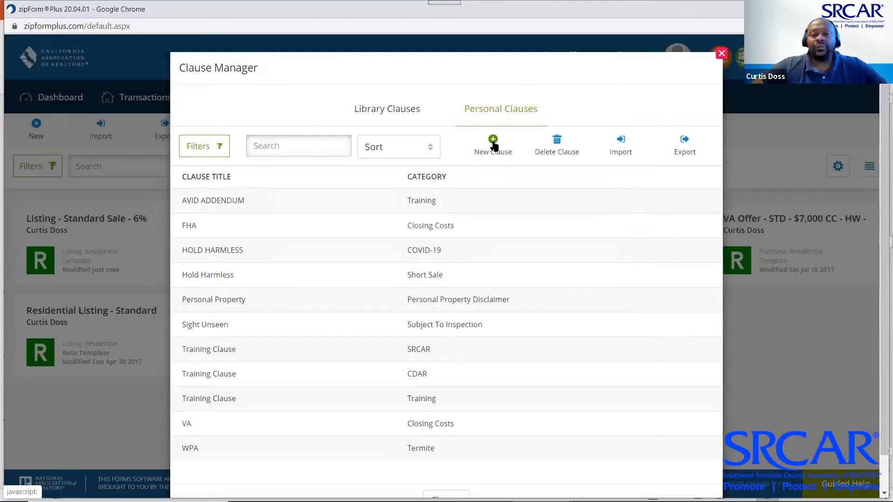
Start a new personal clause in the Class Clause category and enter its title
{"action": "left_click", "coordinate": [492, 144]}
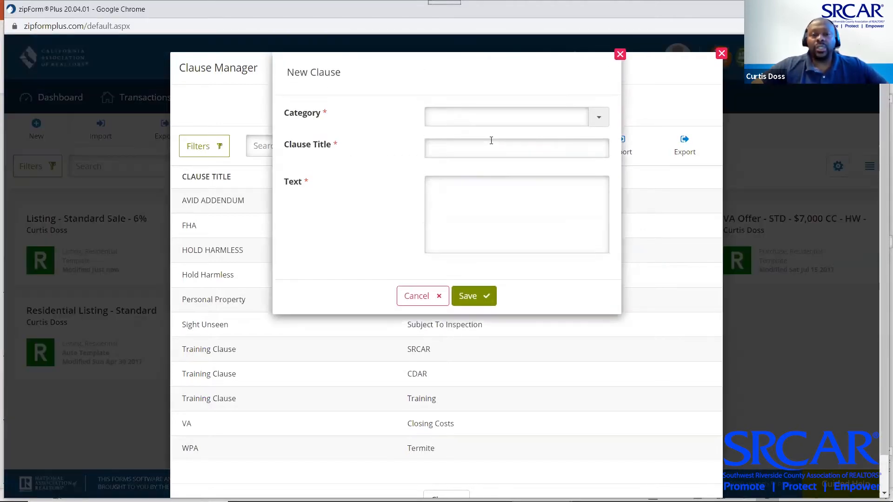
{"action": "left_click", "coordinate": [600, 118]}
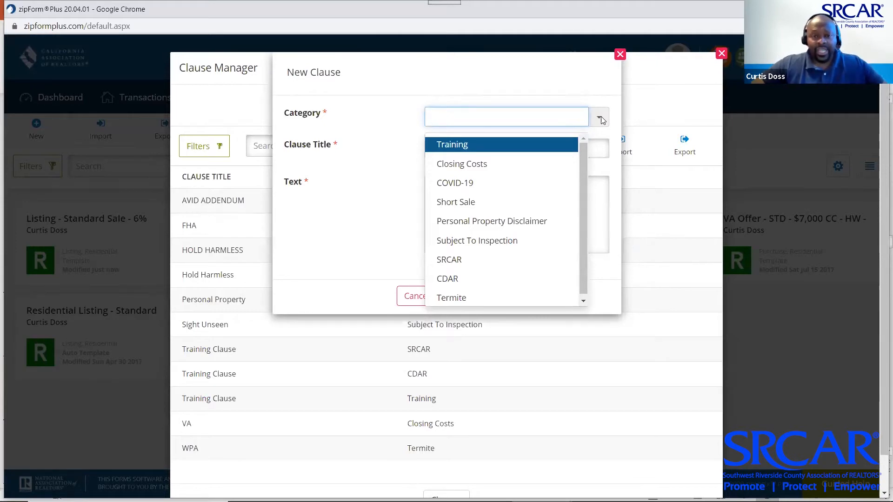
{"action": "key", "text": "Down"}
{"action": "key", "text": "Down"}
{"action": "key", "text": "Down"}
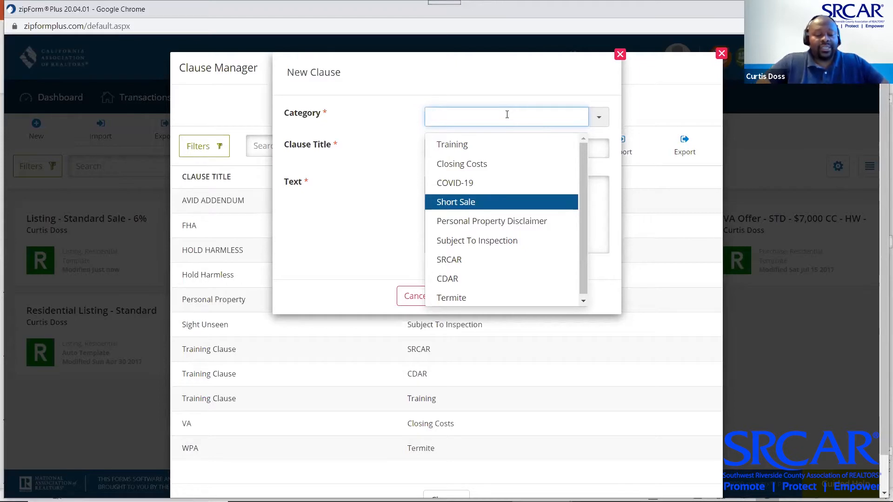
{"action": "type", "text": "C"}
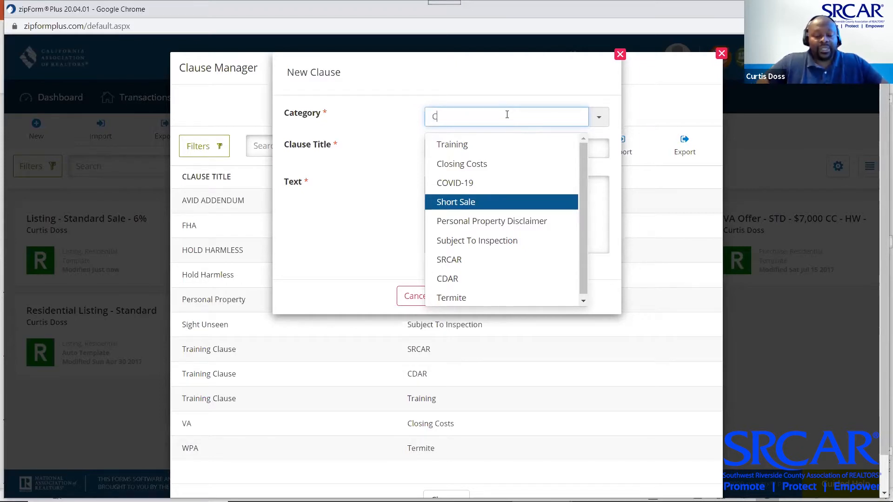
{"action": "type", "text": "lass Clause"}
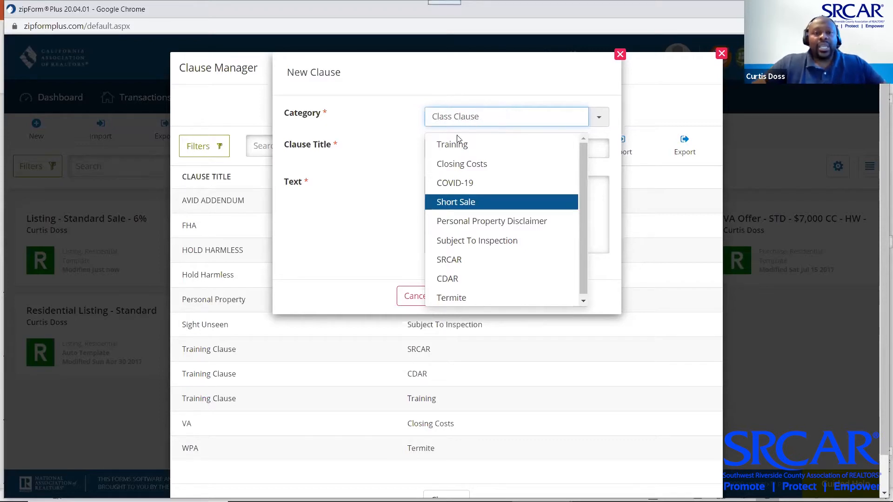
{"action": "left_click", "coordinate": [393, 160]}
{"action": "left_click", "coordinate": [464, 153]}
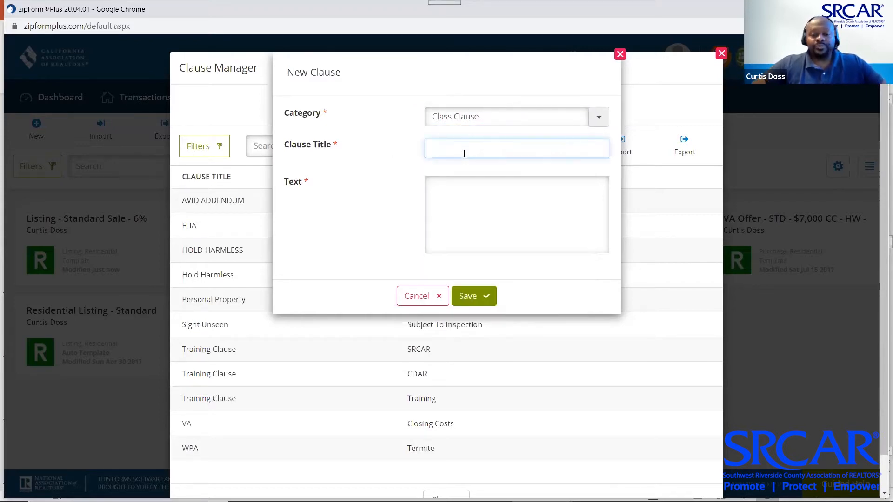
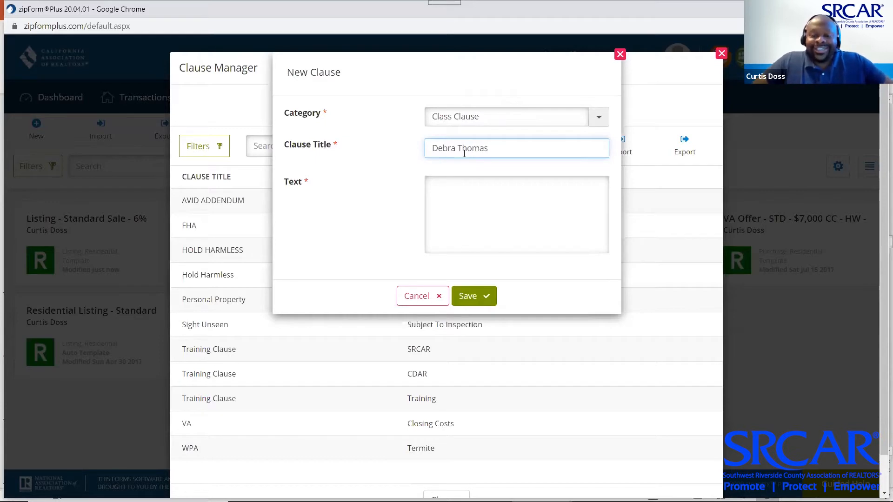
Set the clause text to 'Have a safe day.', save it, and close the Clause Manager
{"action": "left_click", "coordinate": [496, 192]}
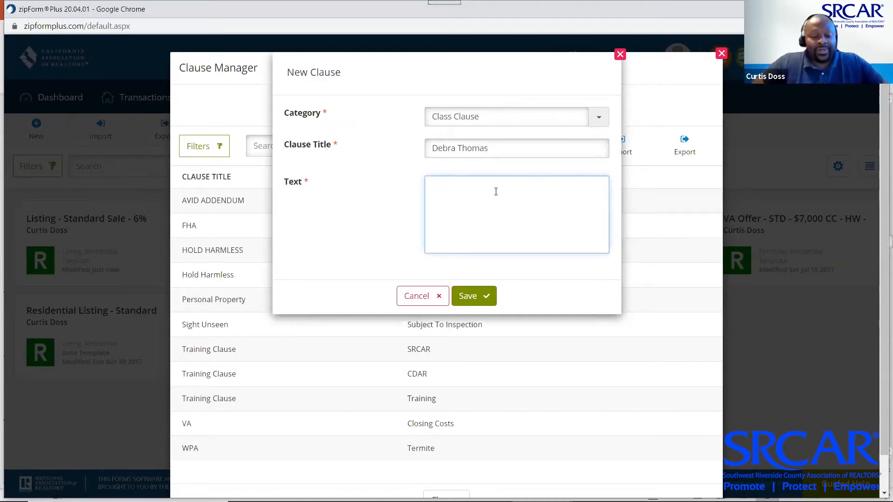
{"action": "type", "text": "Have a "}
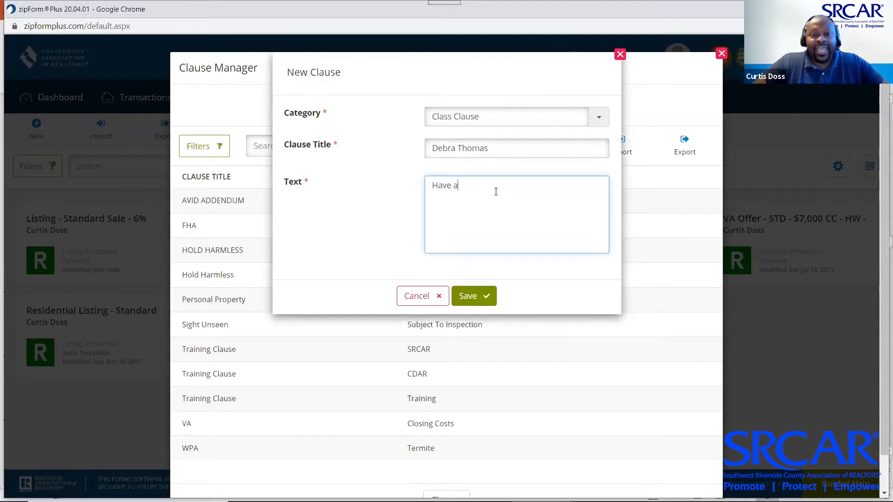
{"action": "type", "text": "safe d"}
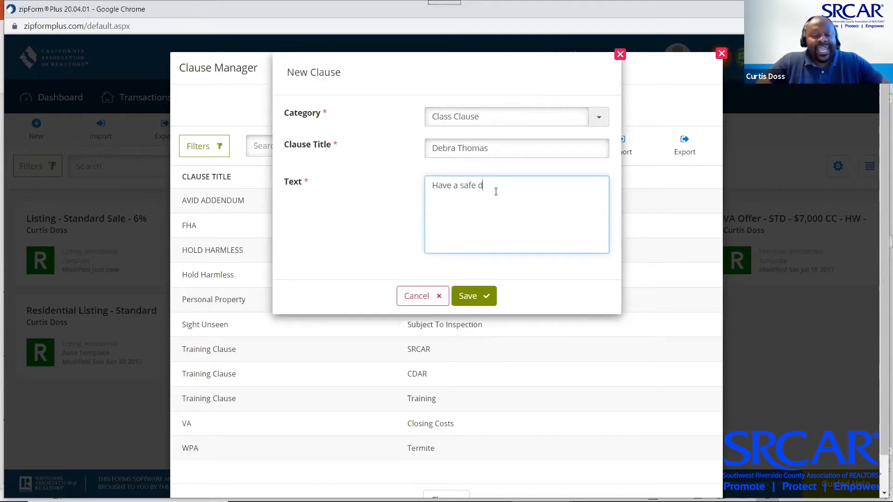
{"action": "type", "text": "ay."}
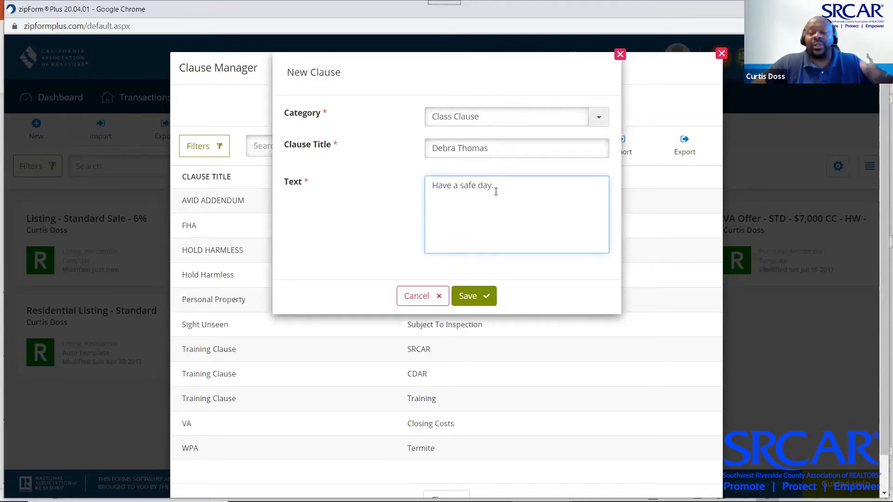
{"action": "left_click", "coordinate": [475, 297]}
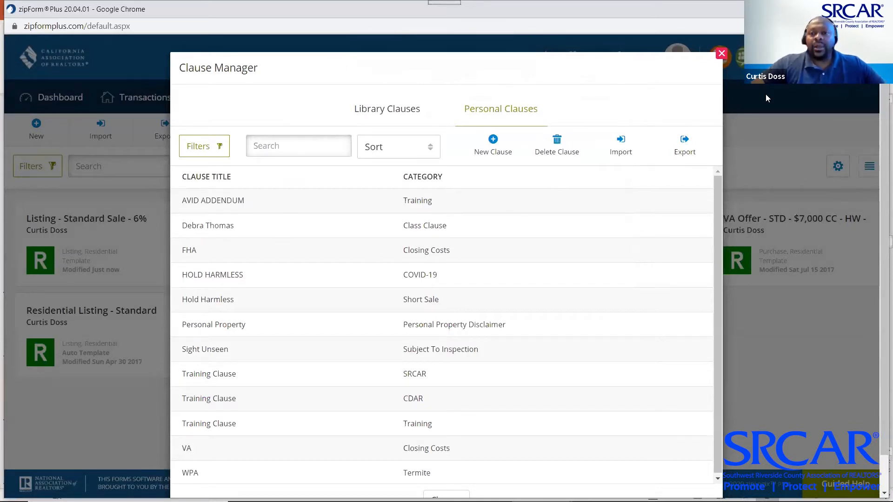
{"action": "left_click", "coordinate": [721, 55]}
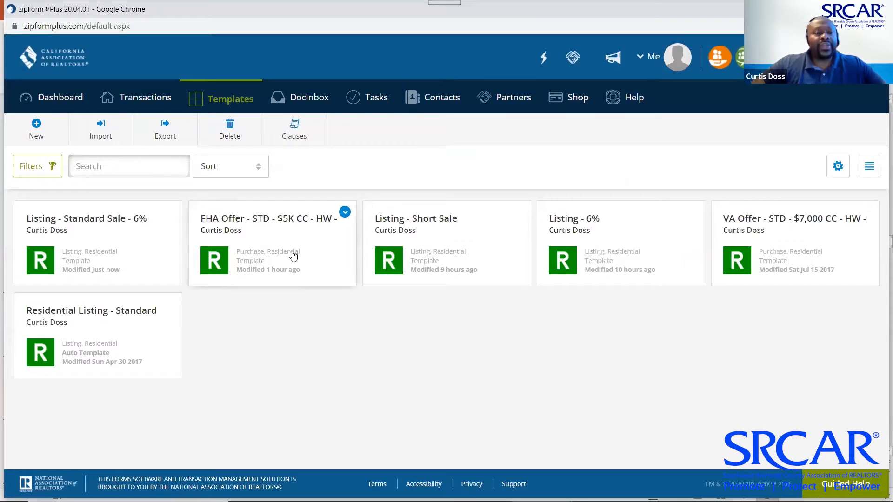
Open the Listing - Standard Sale - 6% Residential Listing Agreement and scroll down to Listing Terms
{"action": "left_click", "coordinate": [64, 223]}
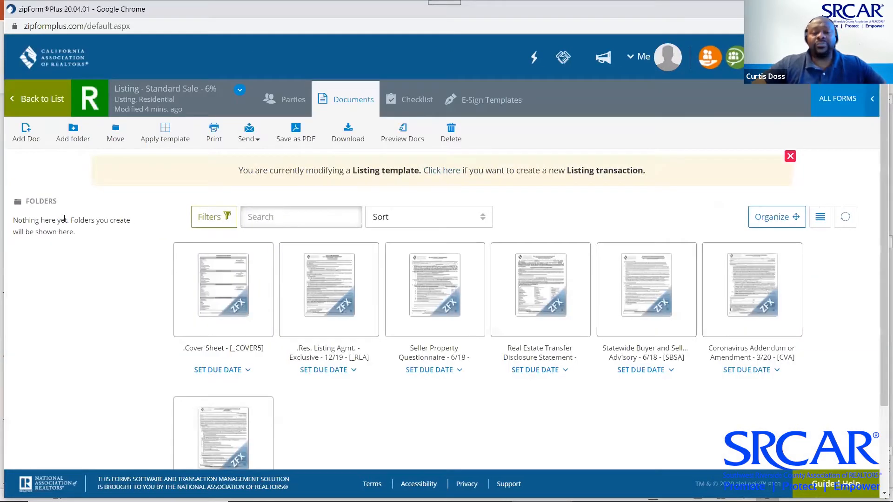
{"action": "left_click", "coordinate": [330, 296]}
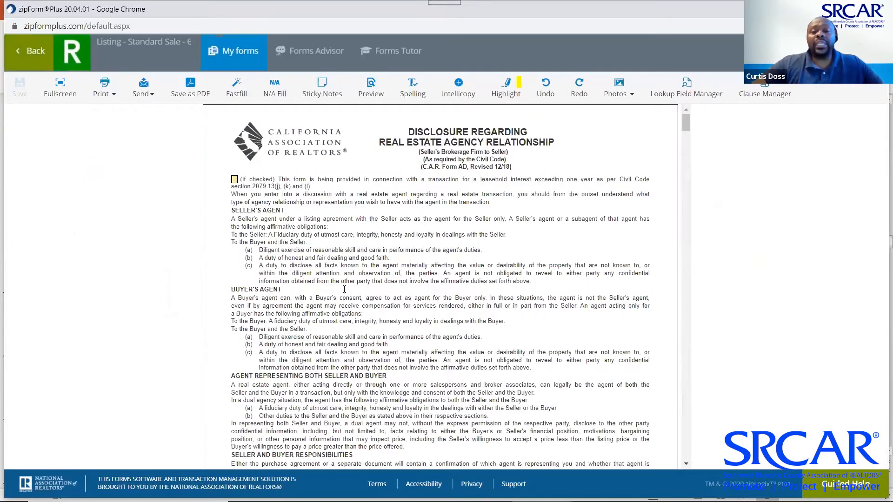
{"action": "scroll", "coordinate": [459, 273], "scroll_direction": "down", "scroll_amount": 15}
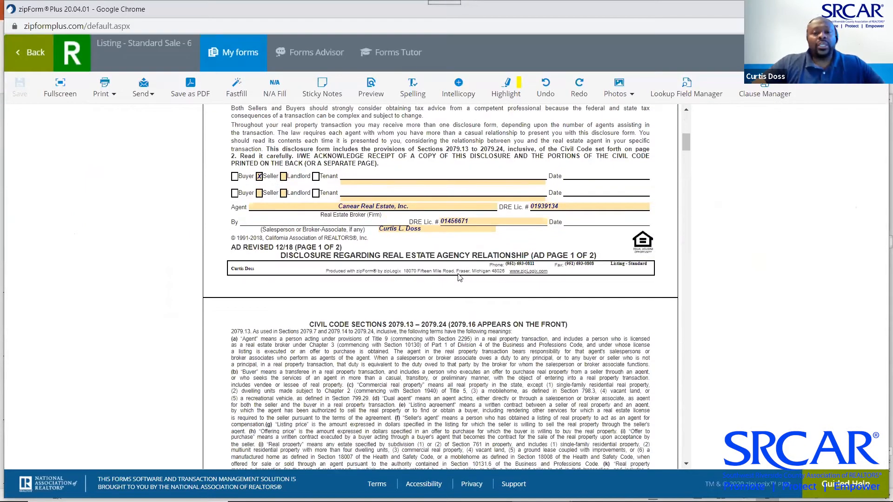
{"action": "scroll", "coordinate": [458, 274], "scroll_direction": "down", "scroll_amount": 20}
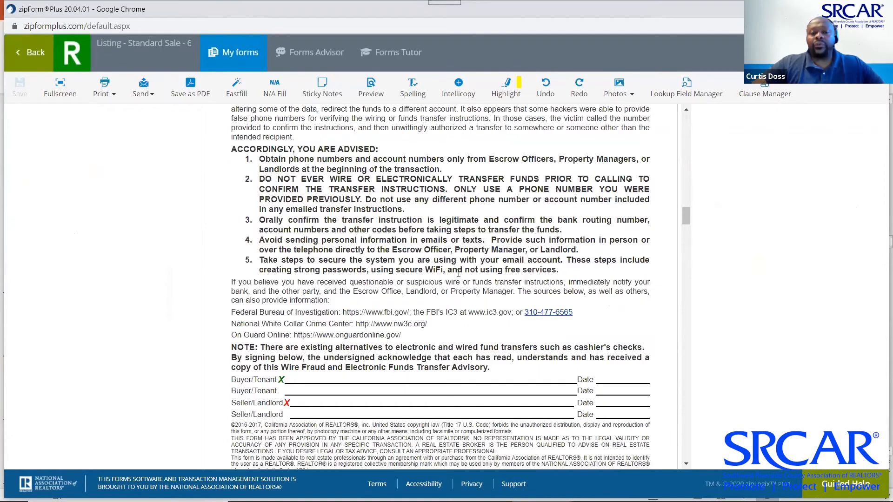
{"action": "scroll", "coordinate": [459, 278], "scroll_direction": "down", "scroll_amount": 1}
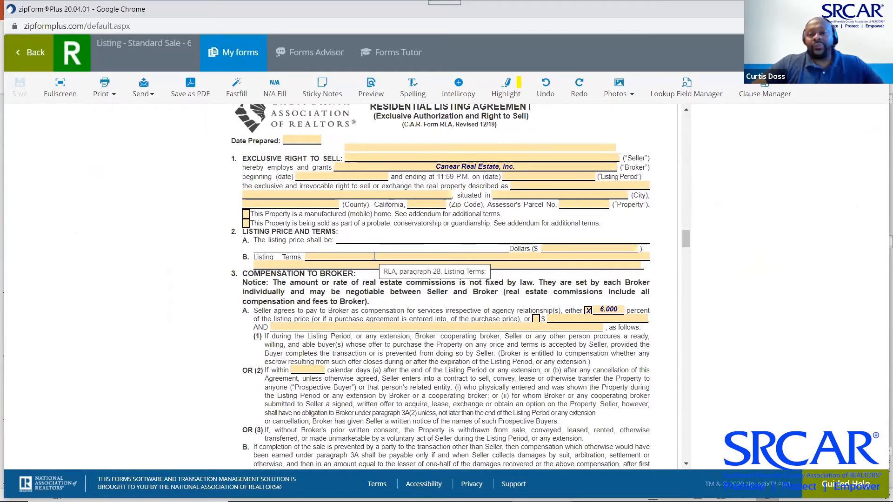
Insert the Personal Property Disclaimer clause into Listing Terms (2B) and save the agreement
{"action": "left_click", "coordinate": [373, 257]}
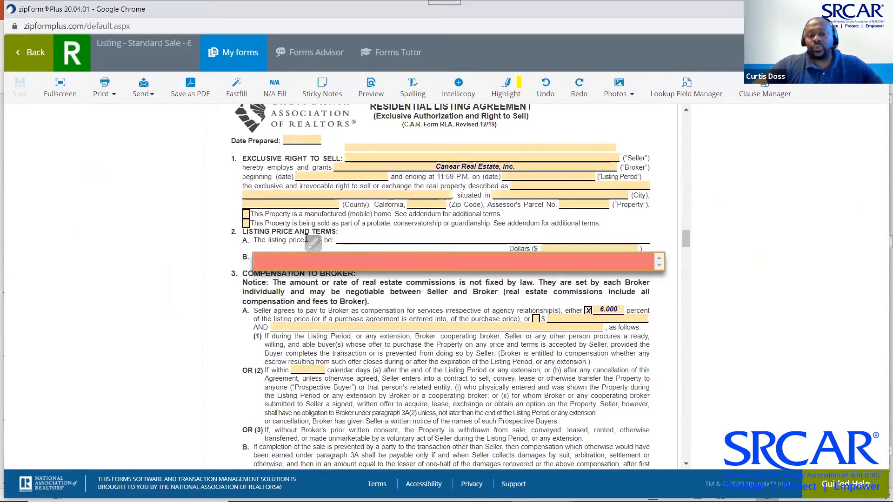
{"action": "left_click", "coordinate": [316, 244]}
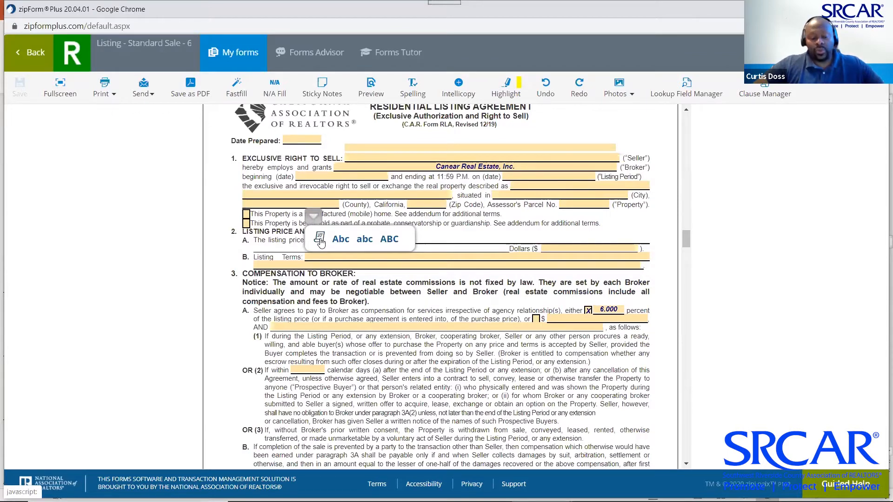
{"action": "left_click", "coordinate": [319, 239]}
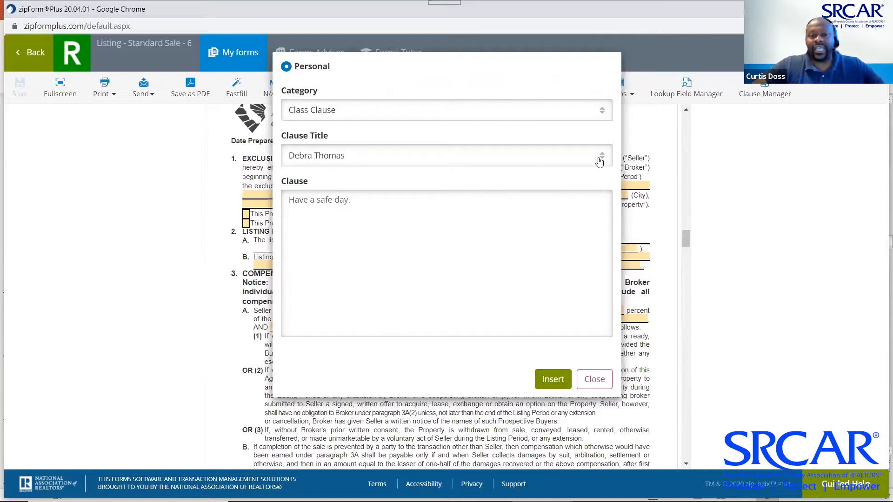
{"action": "left_click", "coordinate": [602, 113]}
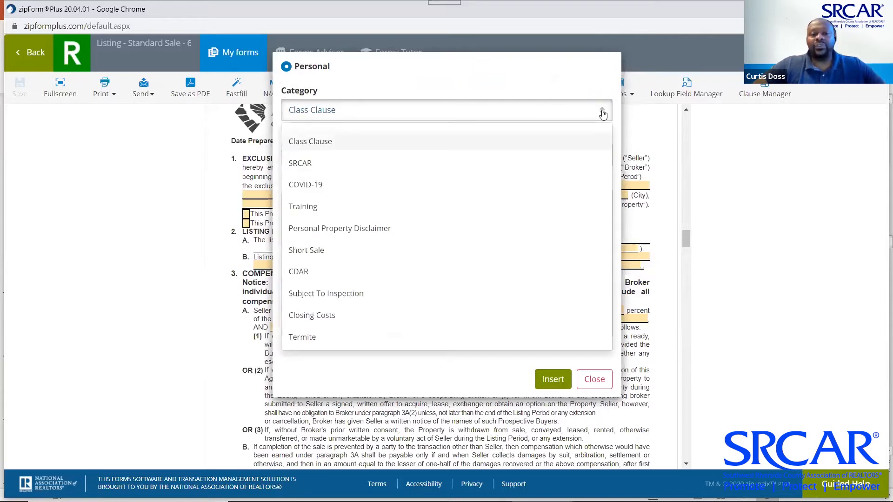
{"action": "left_click", "coordinate": [351, 228]}
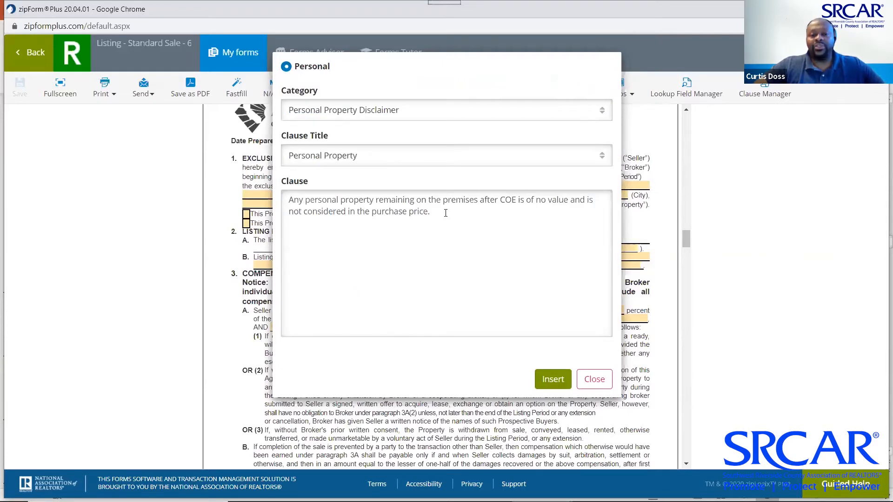
{"action": "left_click", "coordinate": [553, 379]}
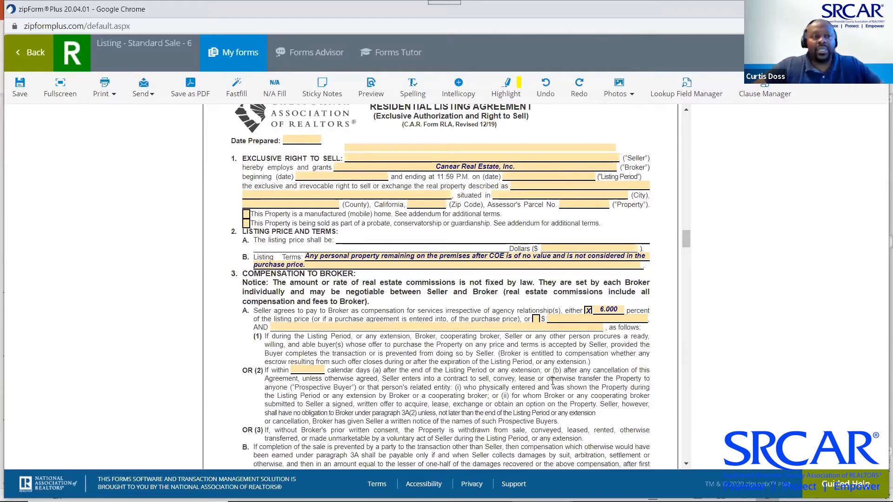
{"action": "left_click", "coordinate": [20, 87]}
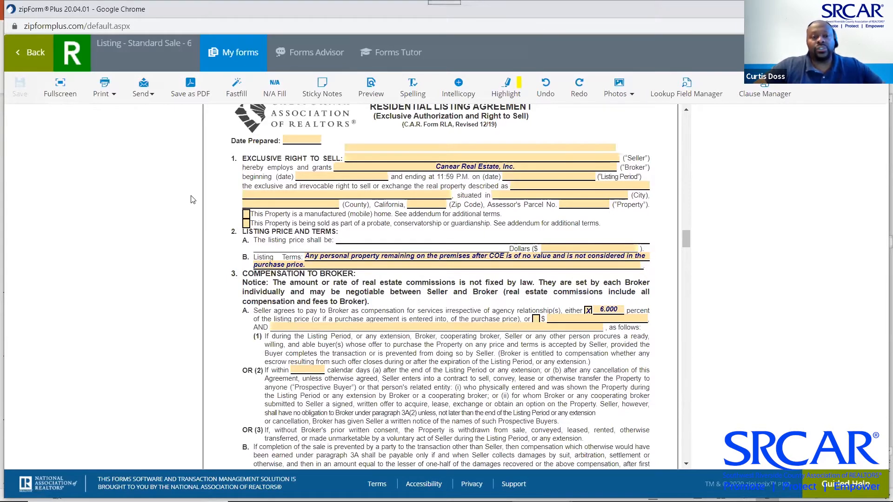
Insert the Short Sale Hold Harmless clause into section 16 Additional Terms
{"action": "scroll", "coordinate": [377, 295], "scroll_direction": "down", "scroll_amount": 1}
{"action": "scroll", "coordinate": [377, 295], "scroll_direction": "down", "scroll_amount": 20}
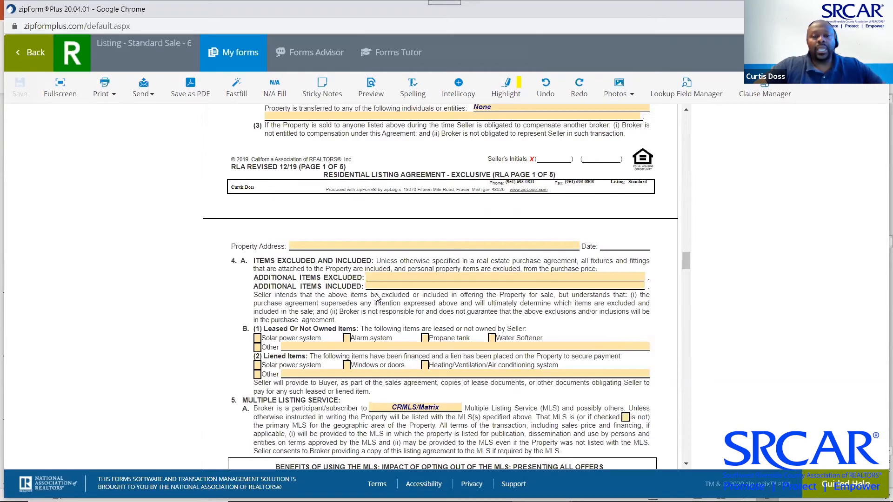
{"action": "scroll", "coordinate": [377, 295], "scroll_direction": "down", "scroll_amount": 20}
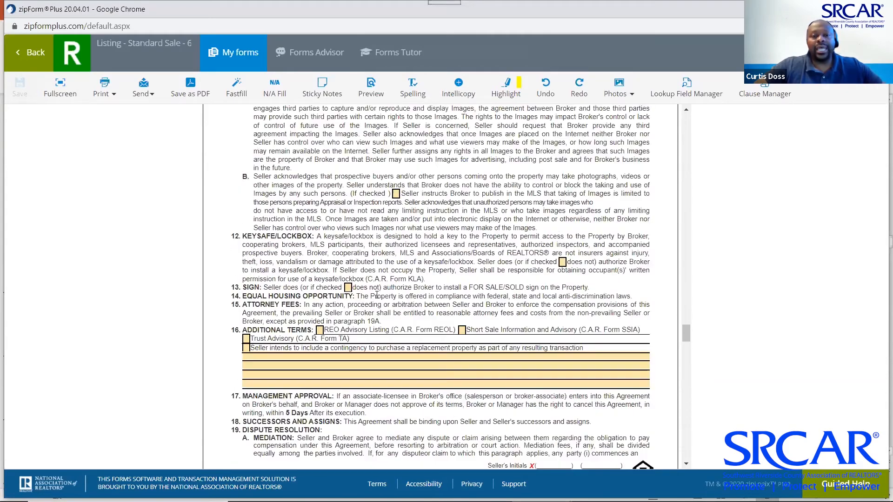
{"action": "scroll", "coordinate": [377, 295], "scroll_direction": "up", "scroll_amount": 9}
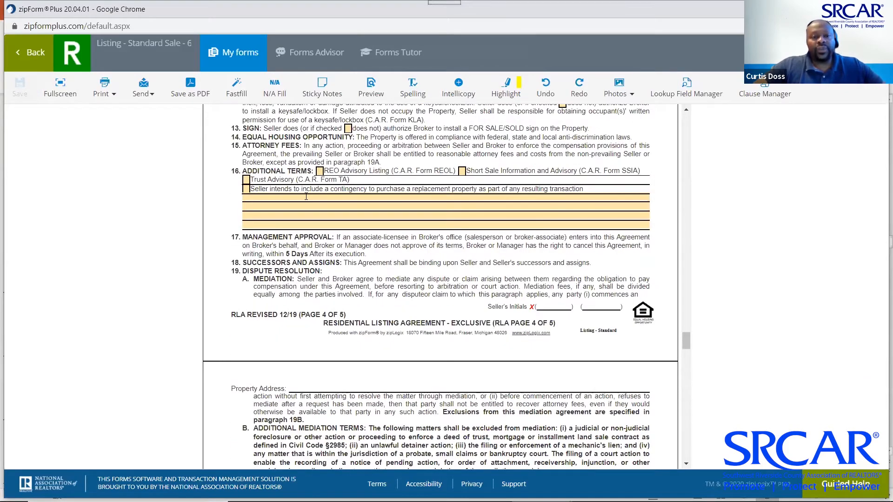
{"action": "left_click", "coordinate": [306, 197]}
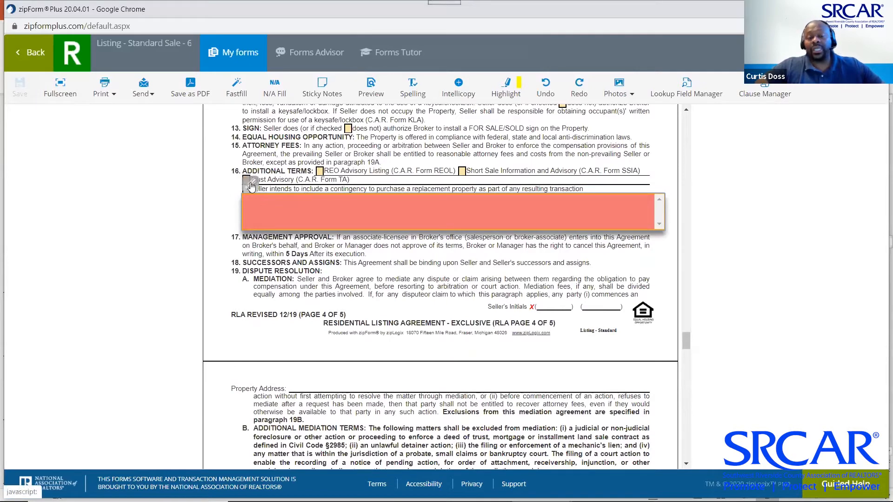
{"action": "left_click", "coordinate": [251, 185]}
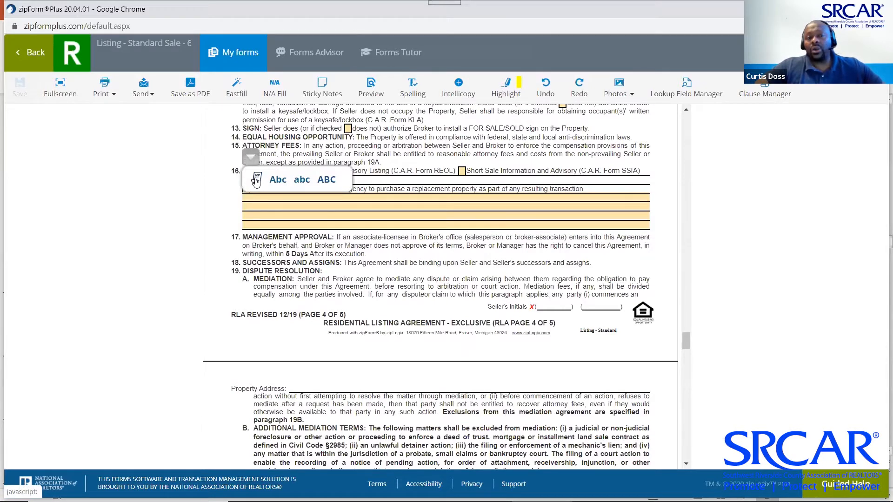
{"action": "left_click", "coordinate": [256, 181]}
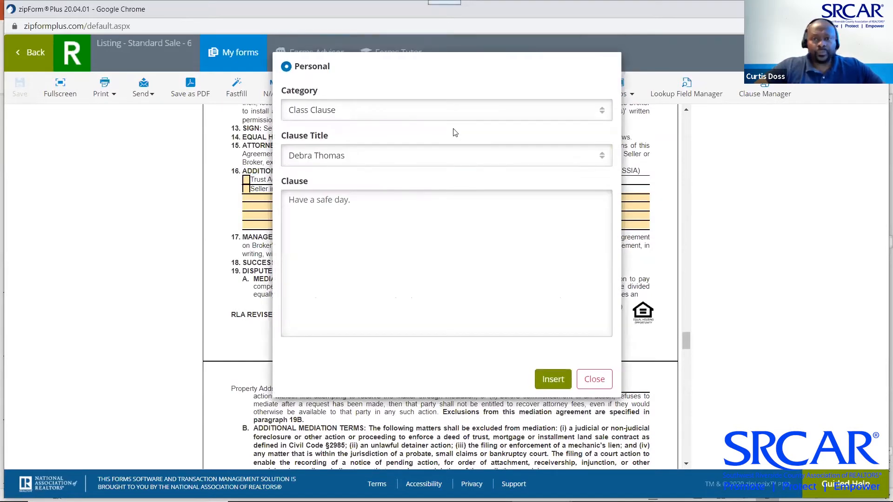
{"action": "left_click", "coordinate": [599, 115]}
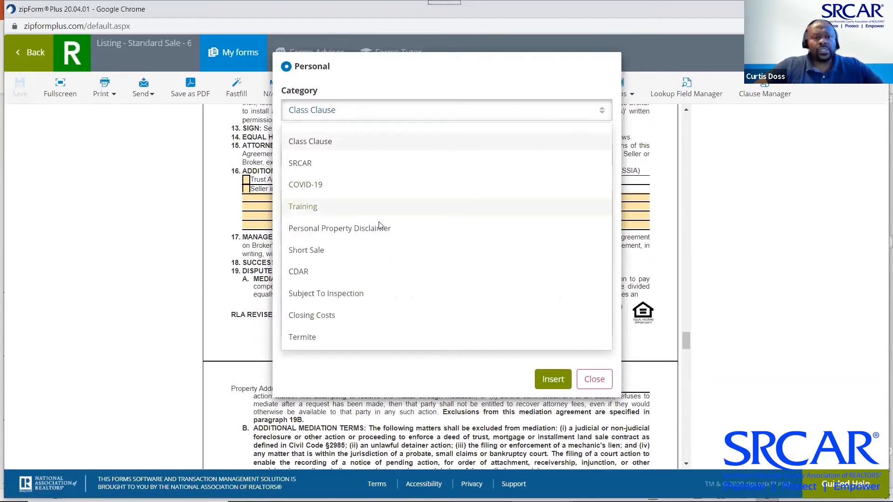
{"action": "left_click", "coordinate": [326, 250]}
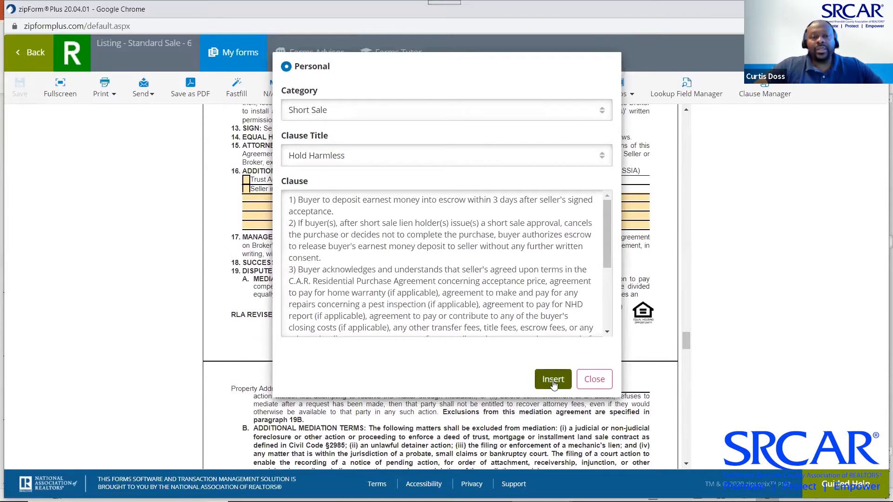
{"action": "left_click", "coordinate": [553, 380]}
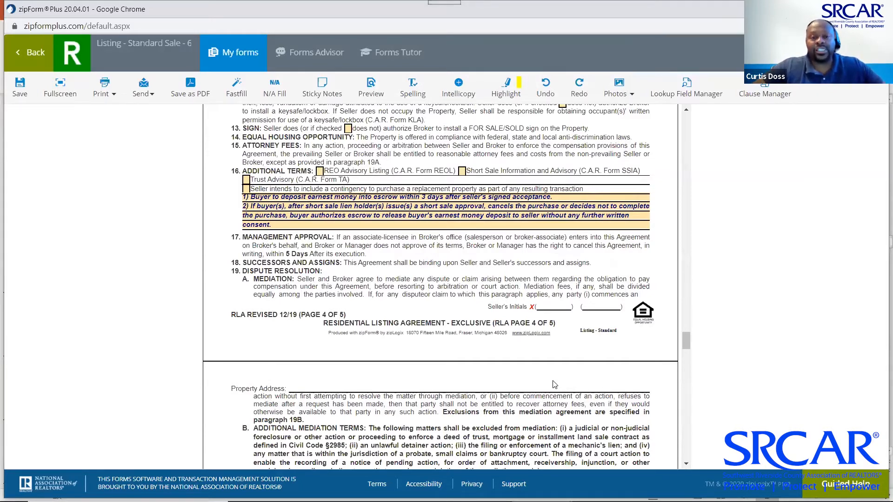
Review the Additional Terms text and save the listing agreement
{"action": "left_click", "coordinate": [298, 224]}
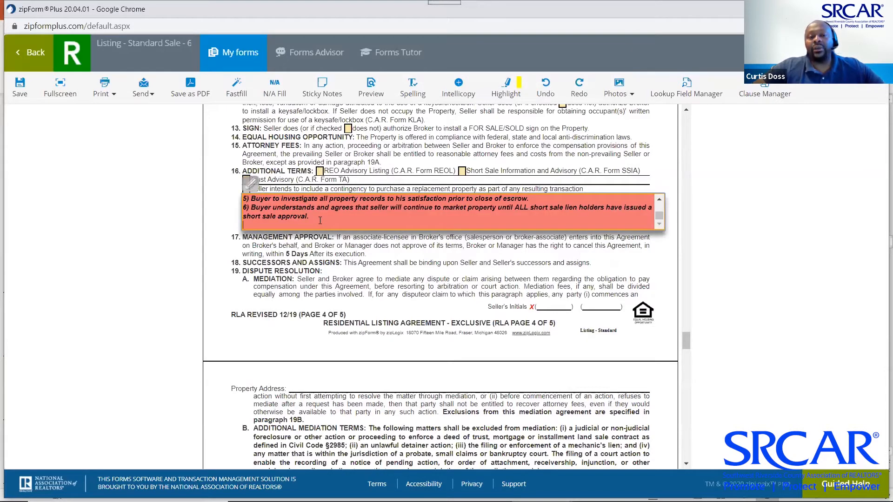
{"action": "left_click", "coordinate": [321, 262]}
{"action": "left_click", "coordinate": [317, 224]}
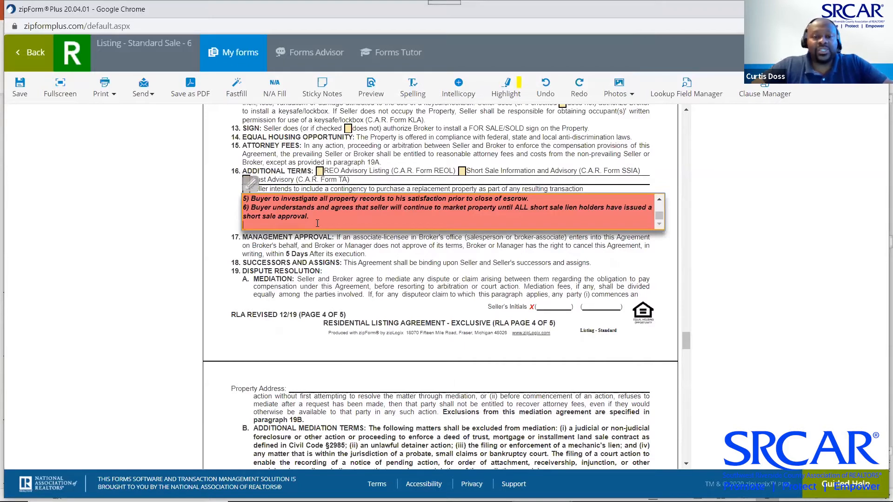
{"action": "left_click", "coordinate": [345, 262]}
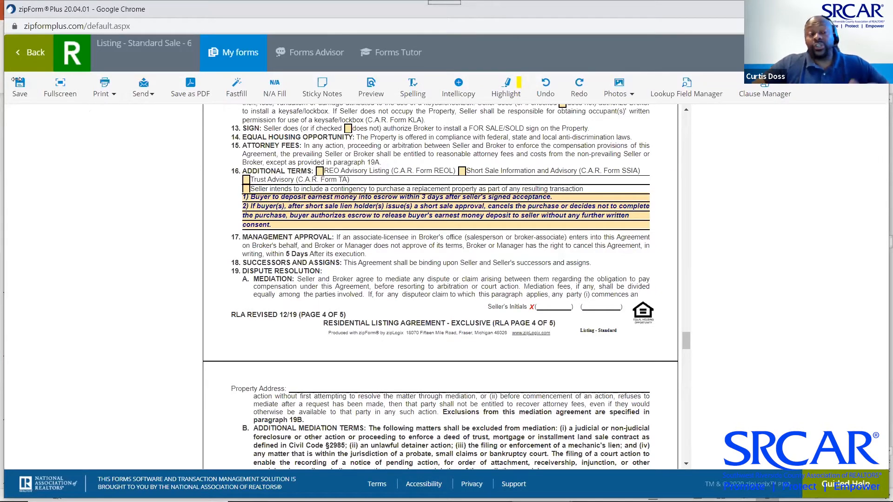
{"action": "left_click", "coordinate": [23, 98]}
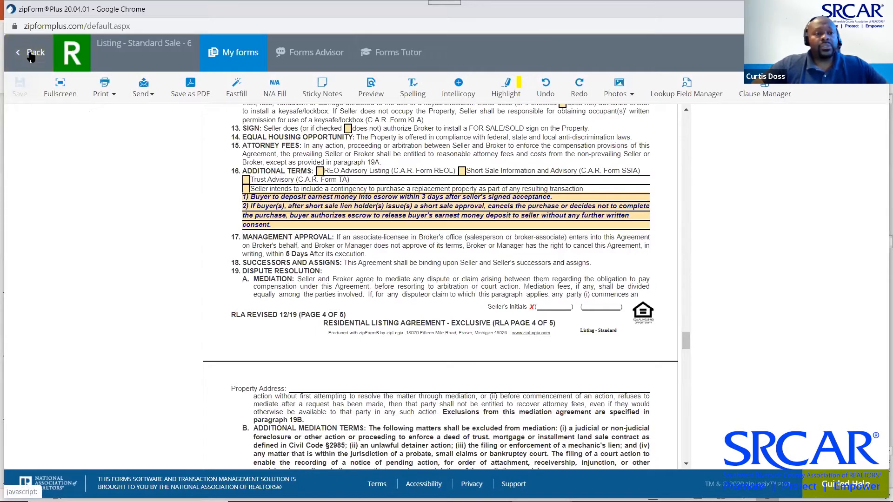
Return to the template's documents, advance the slide show to the MLS Connect slide, and come back to zipForm Plus
{"action": "left_click", "coordinate": [31, 56]}
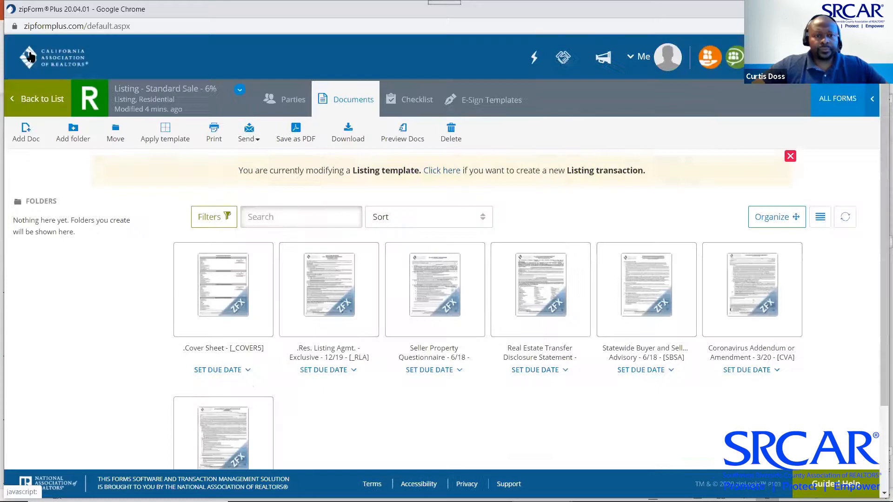
{"action": "key", "text": "alt+Tab"}
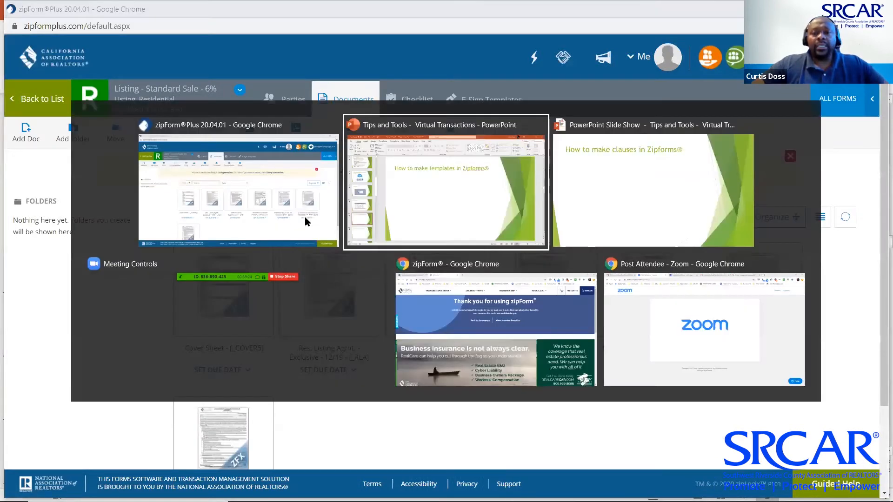
{"action": "key", "text": "alt+Tab"}
{"action": "key", "text": "alt+Tab"}
{"action": "key", "text": "Right"}
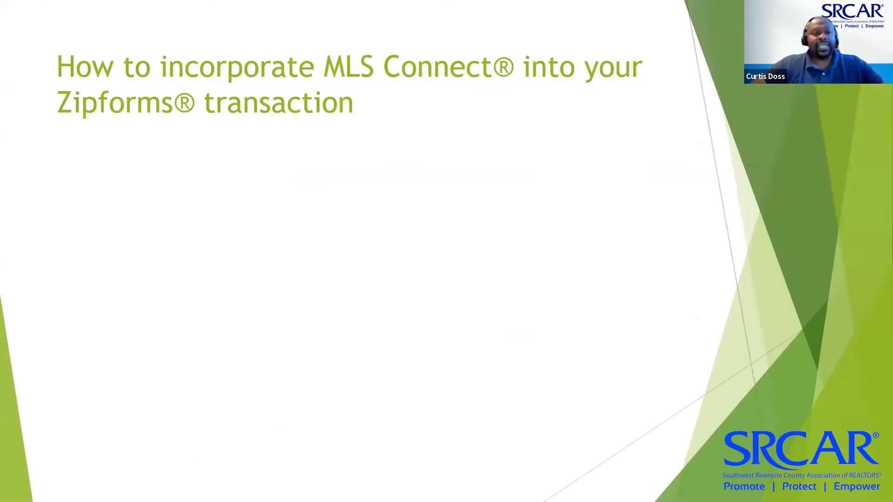
{"action": "key", "text": "alt+Tab"}
{"action": "key", "text": "alt+Tab"}
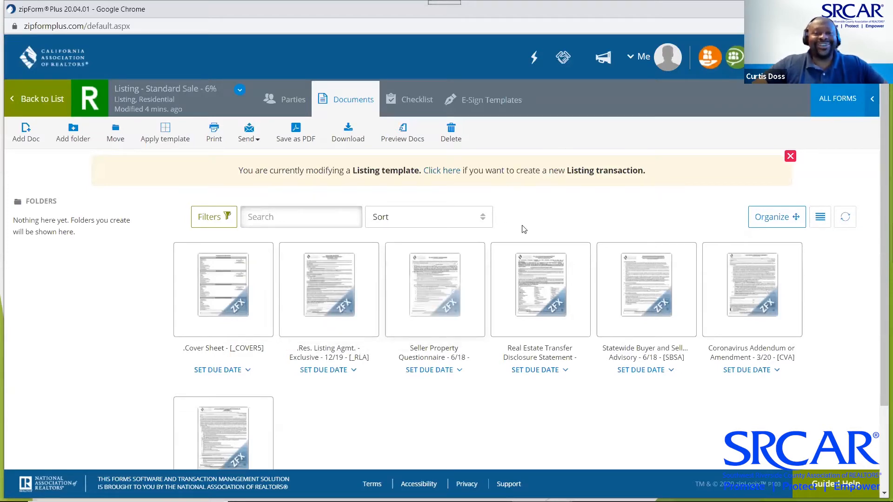
Go from Templates to the Transactions page and bring up the New Transaction type choices
{"action": "left_click", "coordinate": [15, 105]}
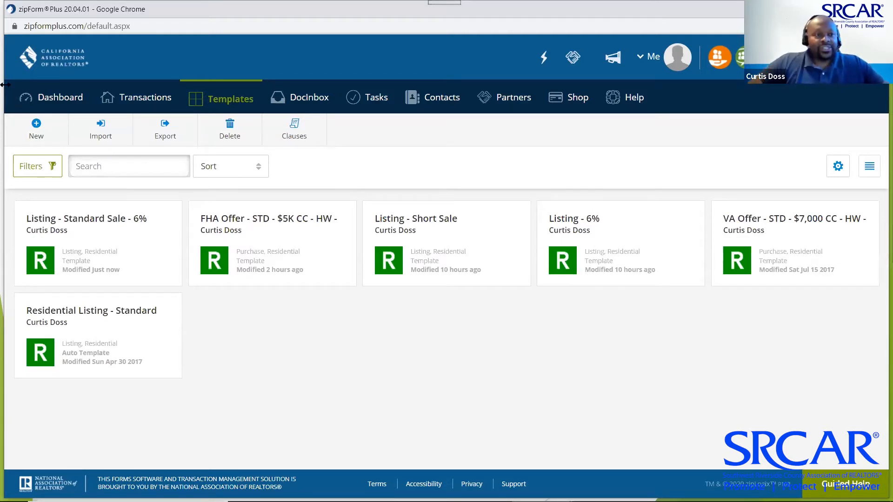
{"action": "left_click", "coordinate": [144, 102]}
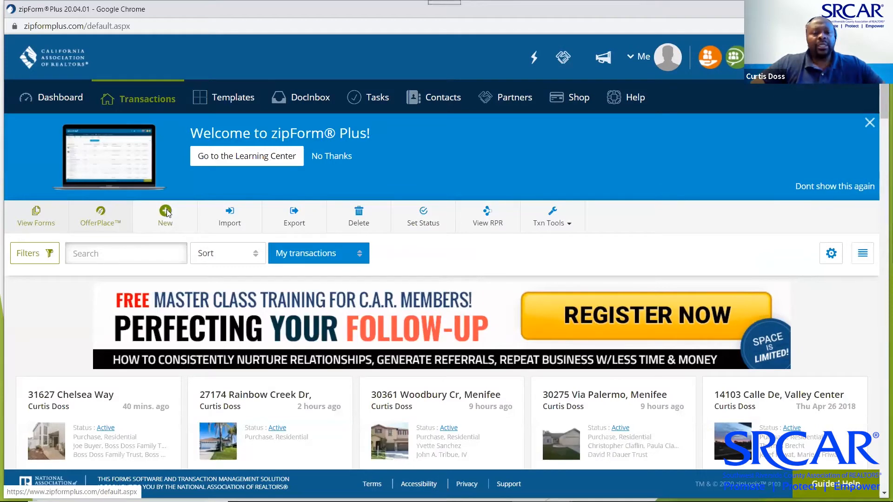
{"action": "left_click", "coordinate": [166, 212]}
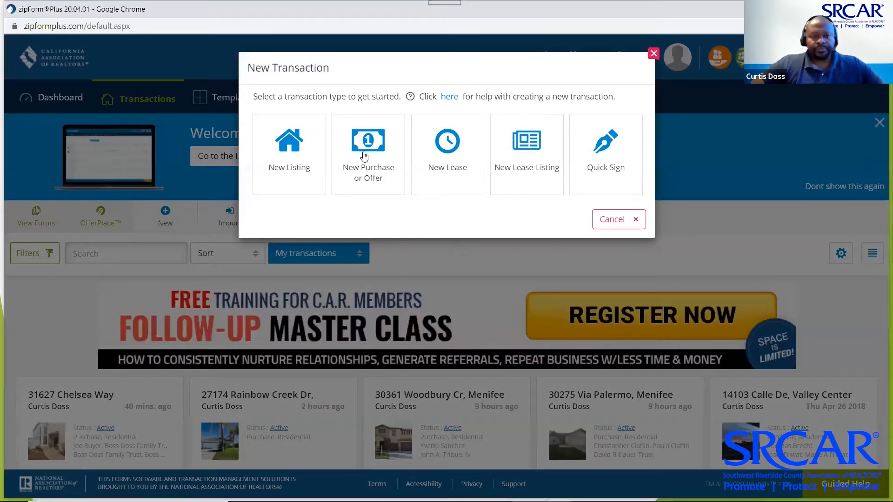
Start a new Purchase or Offer transaction, then switch to the SRCAR CRMLS dashboard in Chrome
{"action": "left_click", "coordinate": [364, 156]}
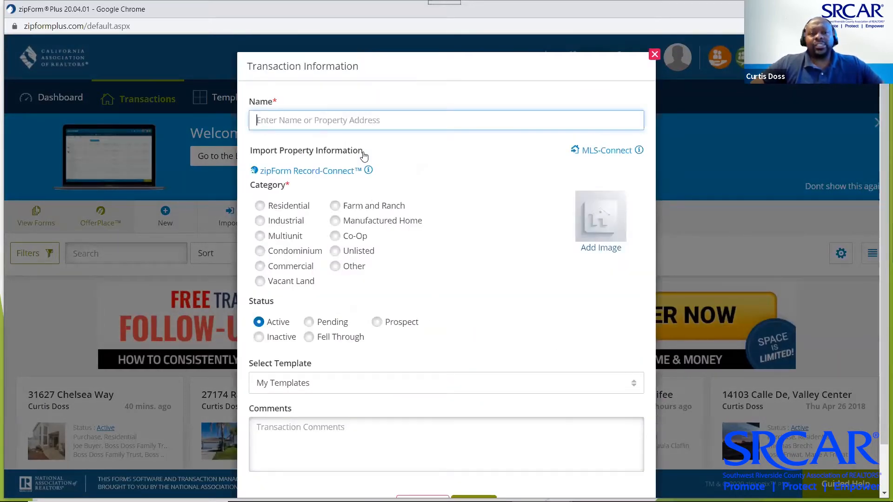
{"action": "key", "text": "alt+Tab"}
{"action": "key", "text": "alt+Tab"}
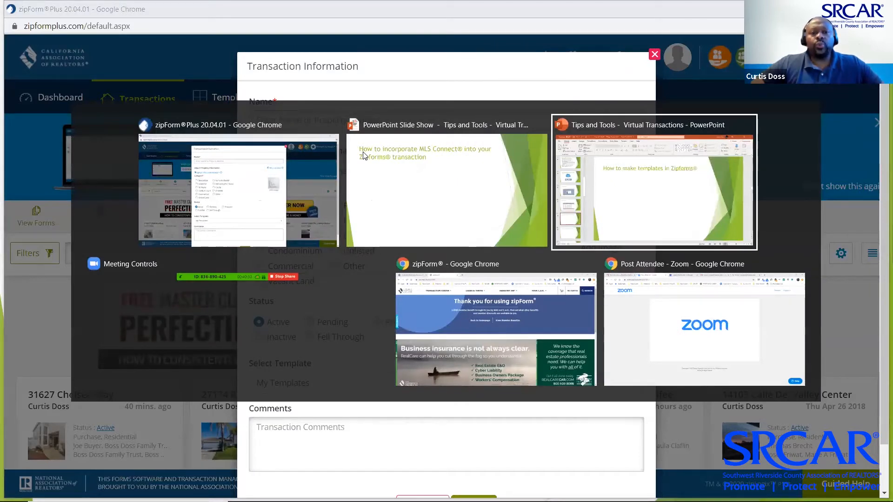
{"action": "key", "text": "alt+Tab"}
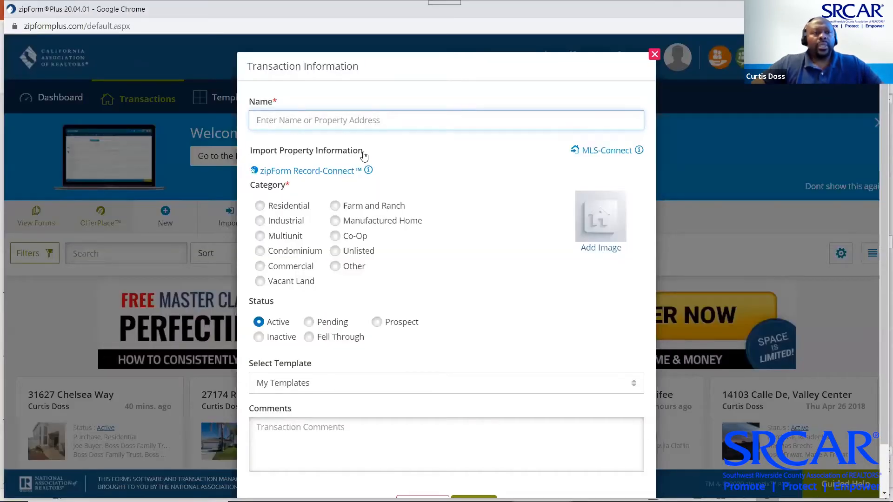
{"action": "key", "text": "alt+Tab"}
{"action": "key", "text": "alt+Tab"}
{"action": "key", "text": "alt+Tab"}
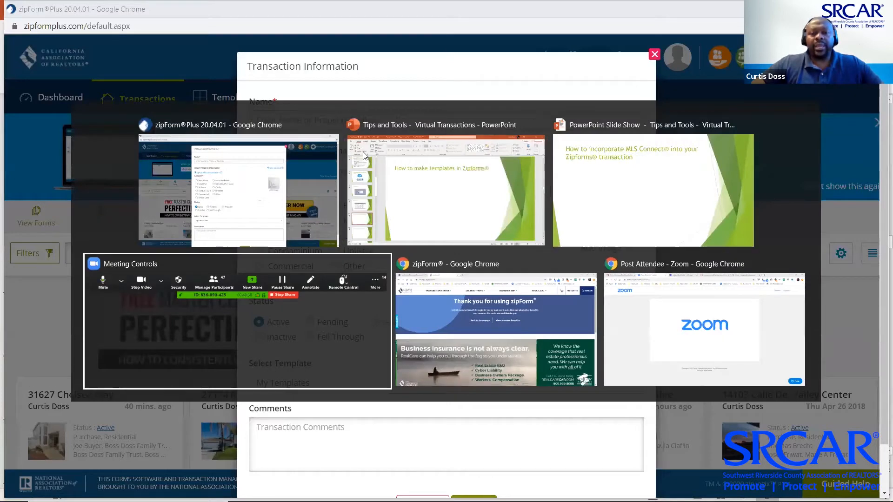
{"action": "key", "text": "alt+Tab"}
{"action": "left_click", "coordinate": [81, 14]}
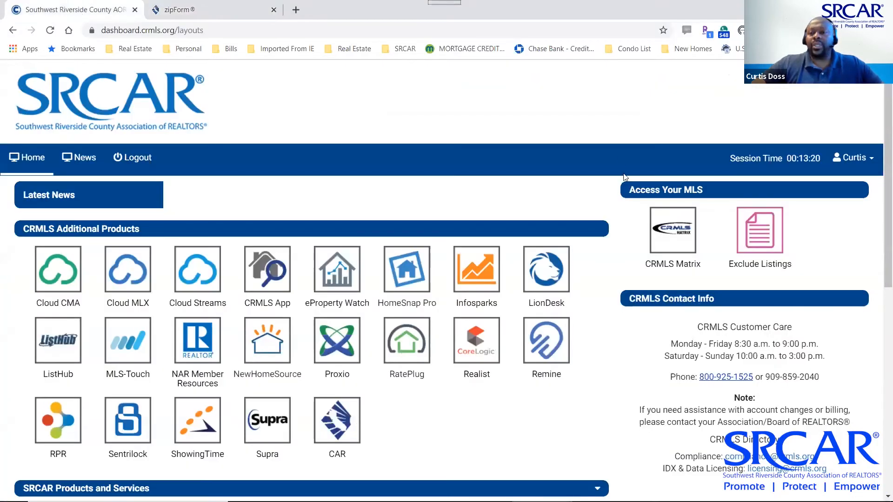
In CRMLS Matrix's Residential detail search, filter to Active Single Family Residence listings in Temecula
{"action": "left_click", "coordinate": [674, 225]}
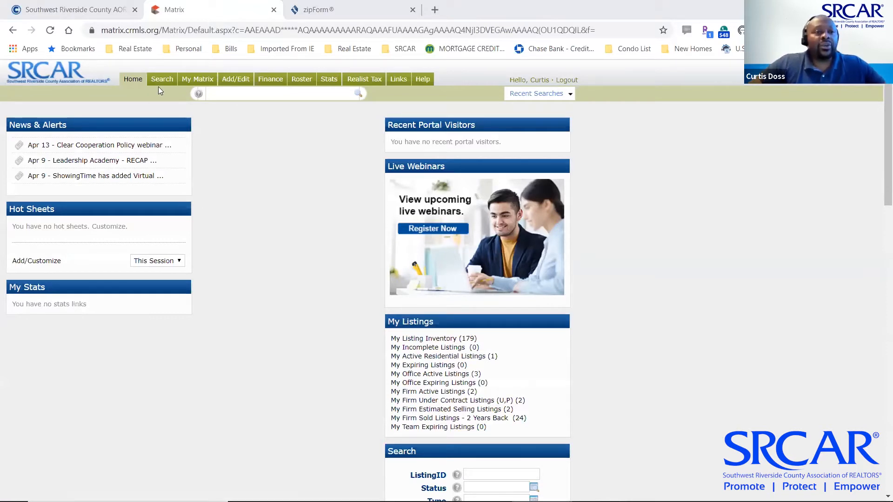
{"action": "mouse_move", "coordinate": [159, 81]}
{"action": "mouse_move", "coordinate": [176, 95]}
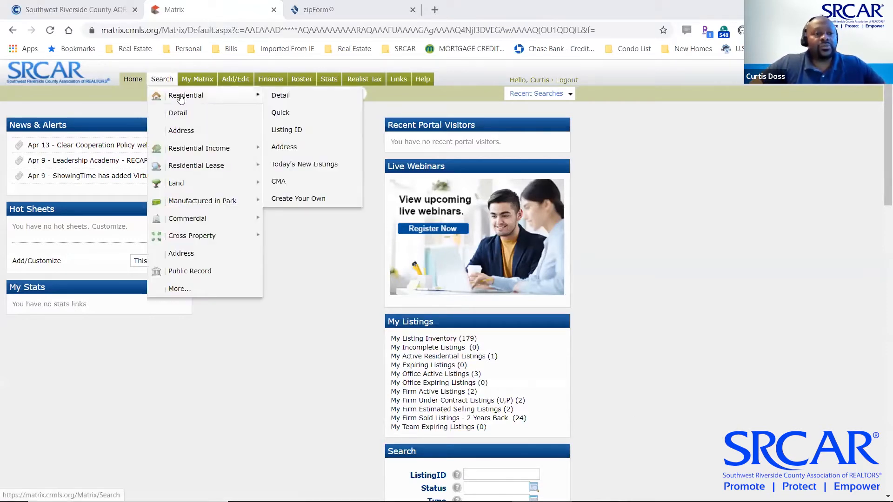
{"action": "left_click", "coordinate": [282, 97]}
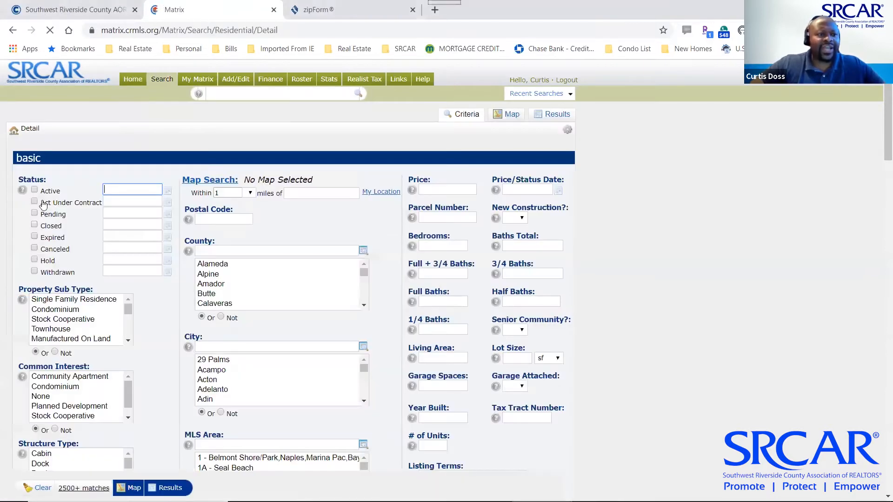
{"action": "left_click", "coordinate": [34, 190]}
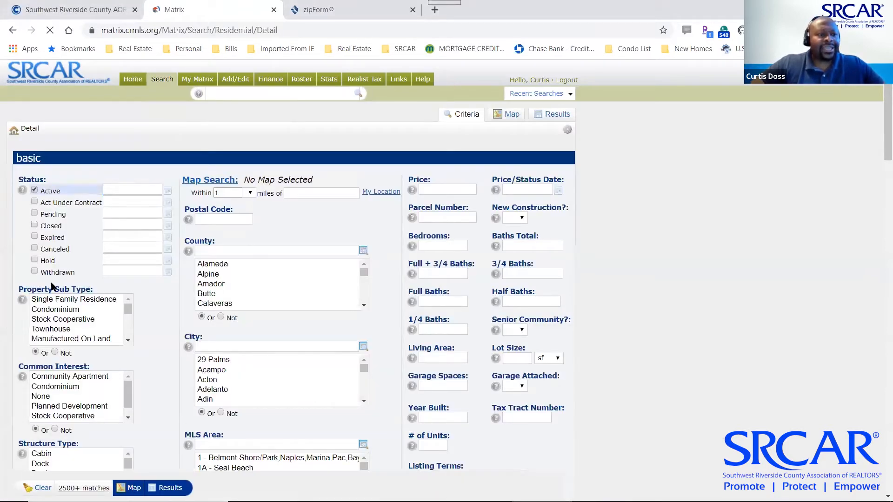
{"action": "left_click", "coordinate": [70, 299]}
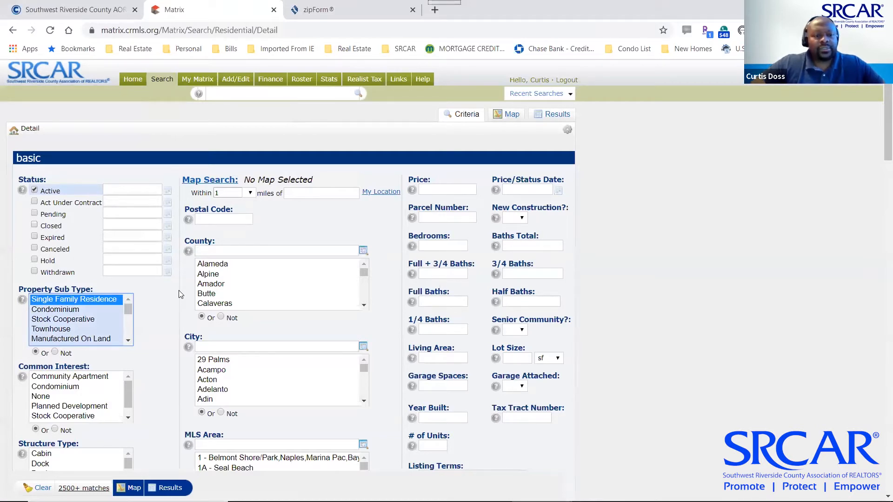
{"action": "left_click", "coordinate": [232, 346]}
{"action": "type", "text": "Temecula"}
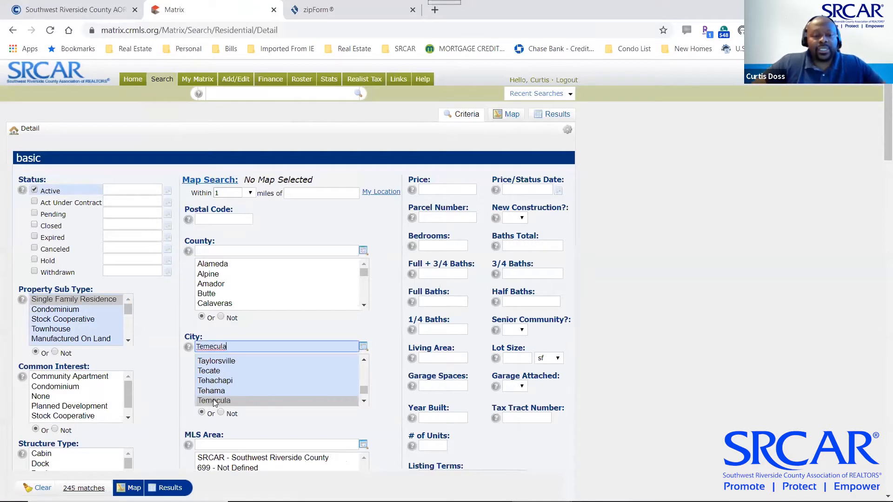
{"action": "left_click", "coordinate": [214, 401]}
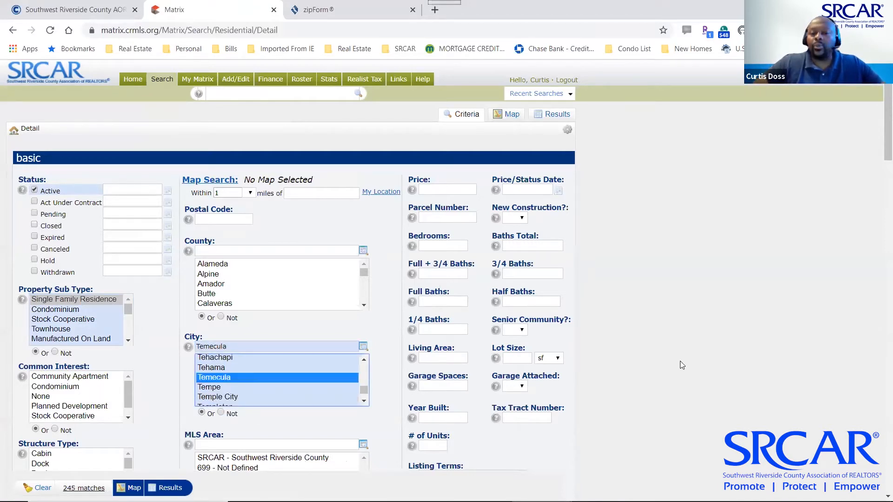
Add price 400000- and 3+ bedrooms, run the search, copy the first listing's address, and return to zipForm
{"action": "left_click", "coordinate": [445, 190]}
{"action": "type", "text": "400"}
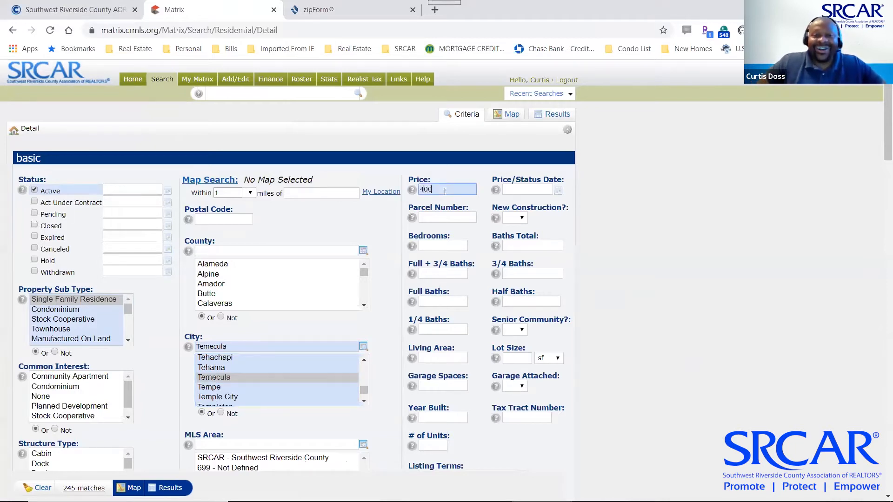
{"action": "type", "text": "000-"}
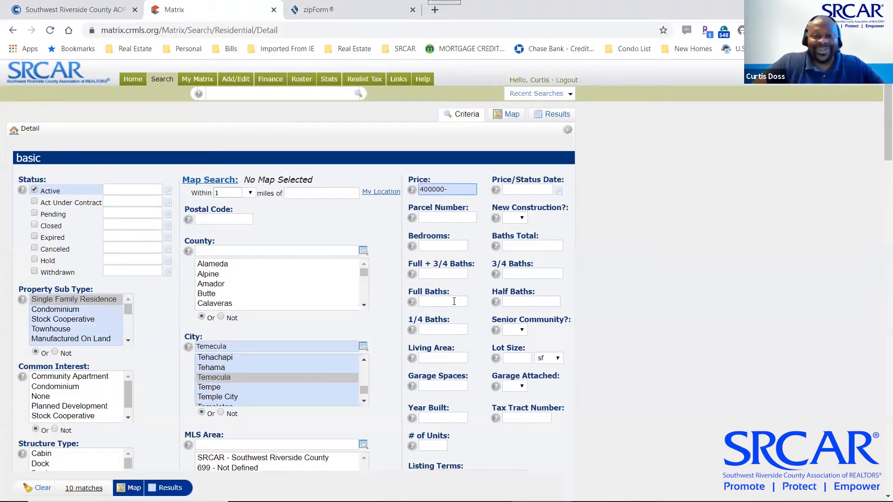
{"action": "left_click", "coordinate": [444, 247]}
{"action": "type", "text": "3+"}
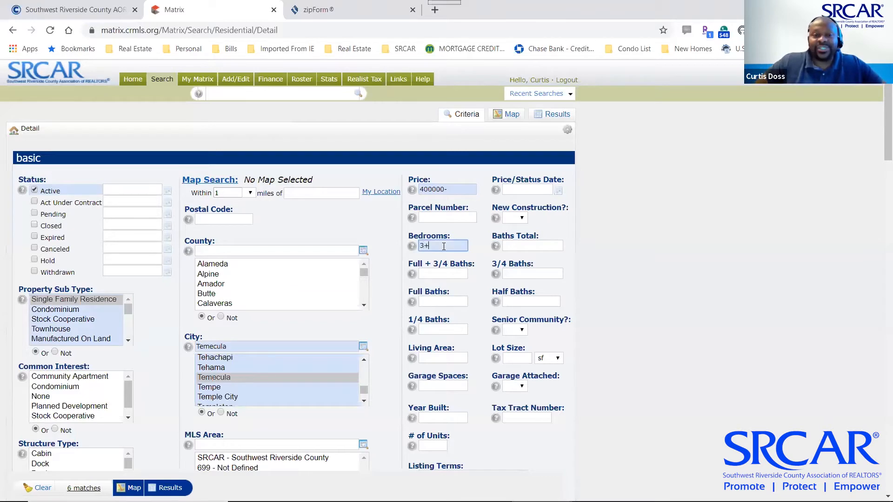
{"action": "scroll", "coordinate": [727, 282], "scroll_direction": "down", "scroll_amount": 3}
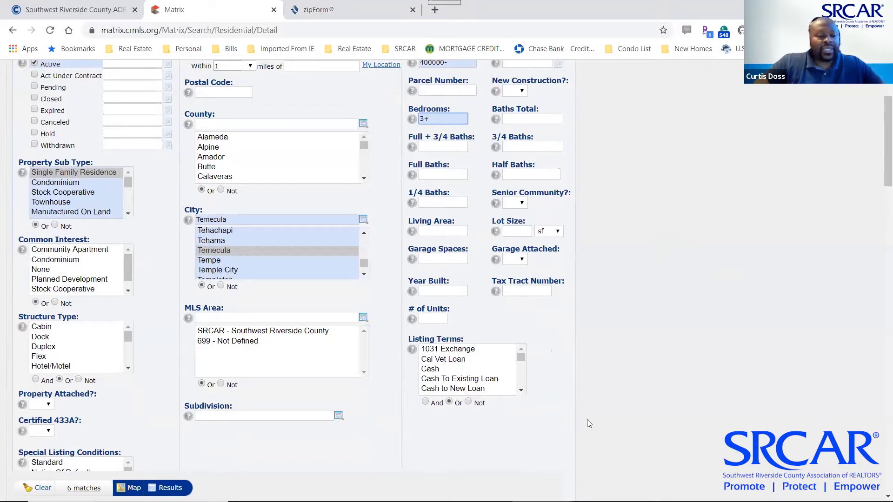
{"action": "key", "text": "Return"}
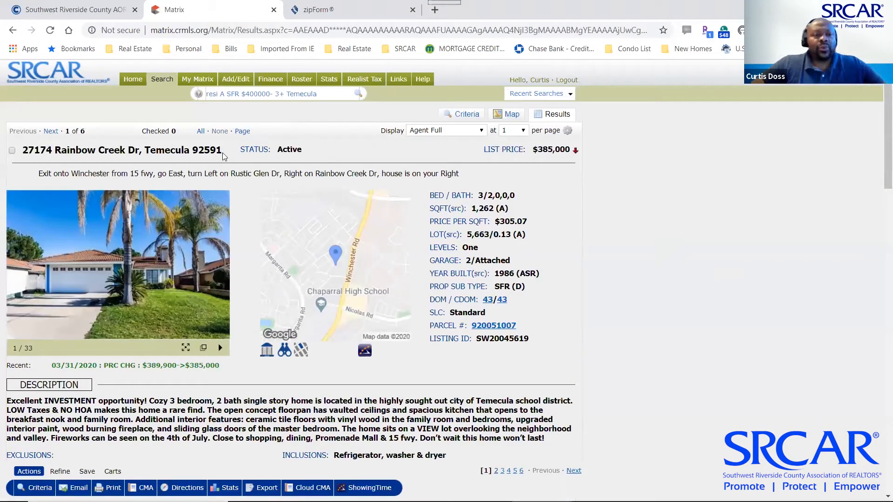
{"action": "left_click_drag", "start_coordinate": [223, 158], "coordinate": [18, 154]}
{"action": "key", "text": "ctrl+c"}
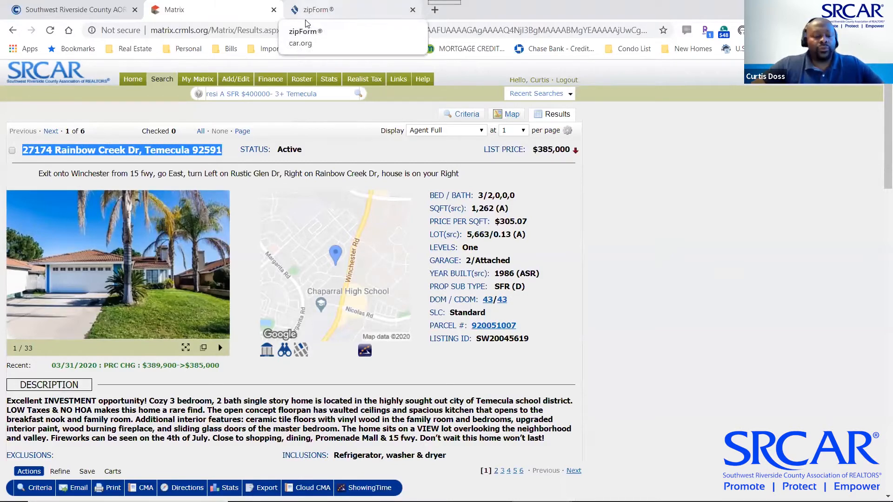
{"action": "key", "text": "alt+Tab"}
{"action": "key", "text": "Tab"}
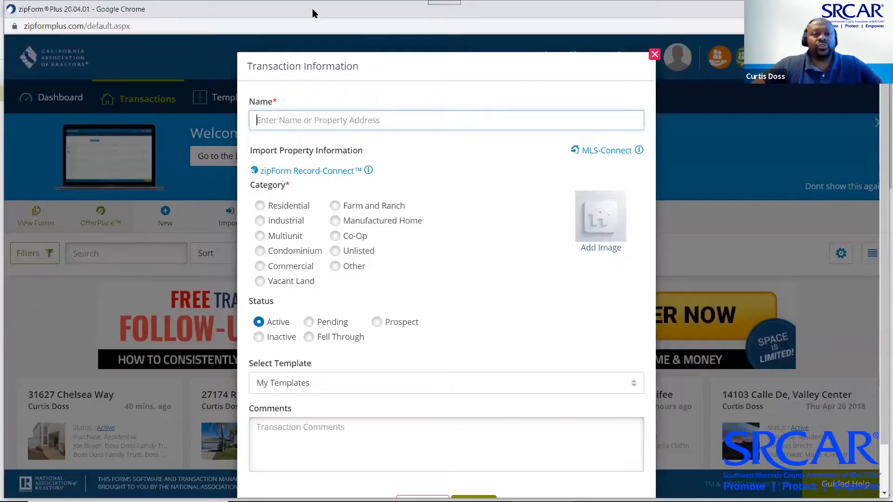
{"action": "left_click", "coordinate": [458, 14]}
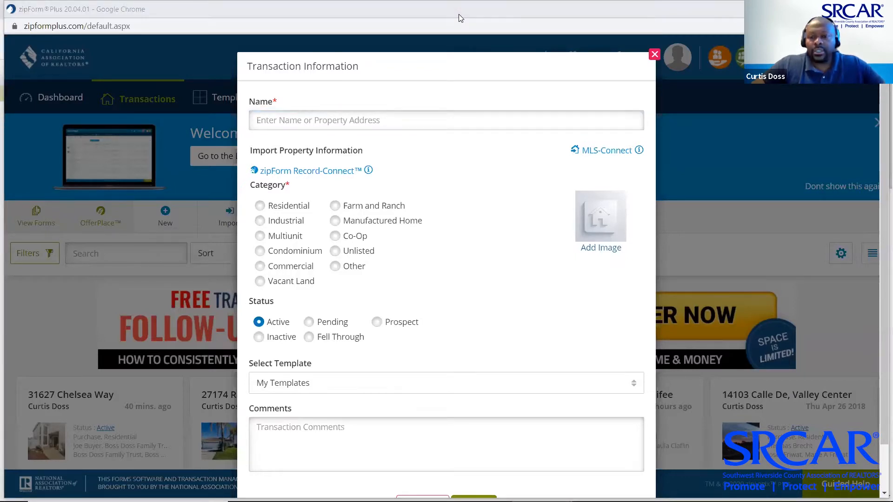
{"action": "left_click", "coordinate": [687, 422]}
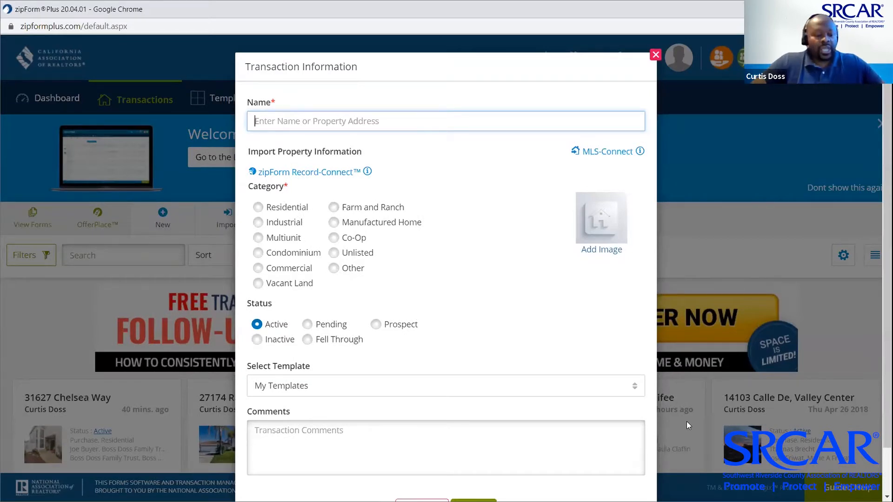
{"action": "key", "text": "ctrl+v"}
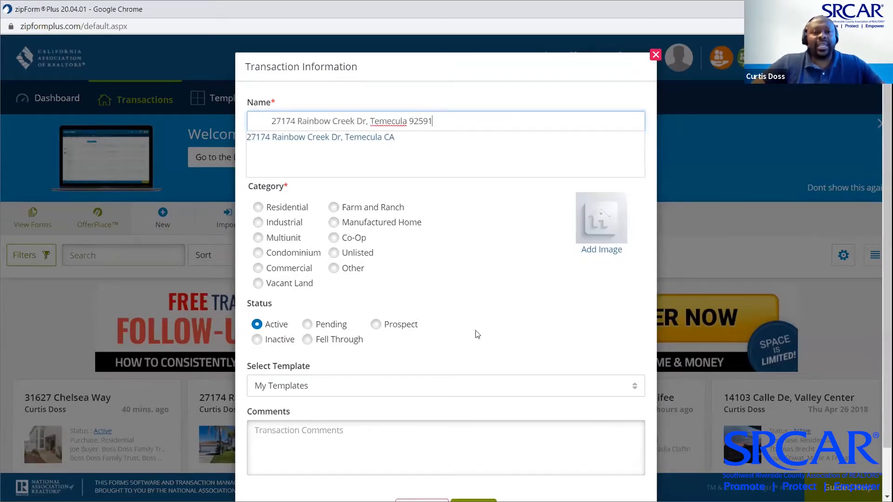
{"action": "left_click", "coordinate": [338, 138]}
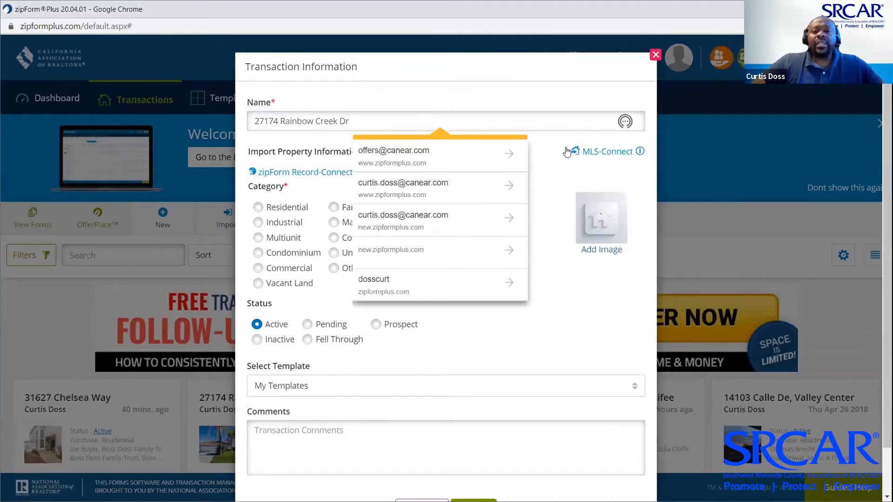
{"action": "left_click", "coordinate": [593, 150]}
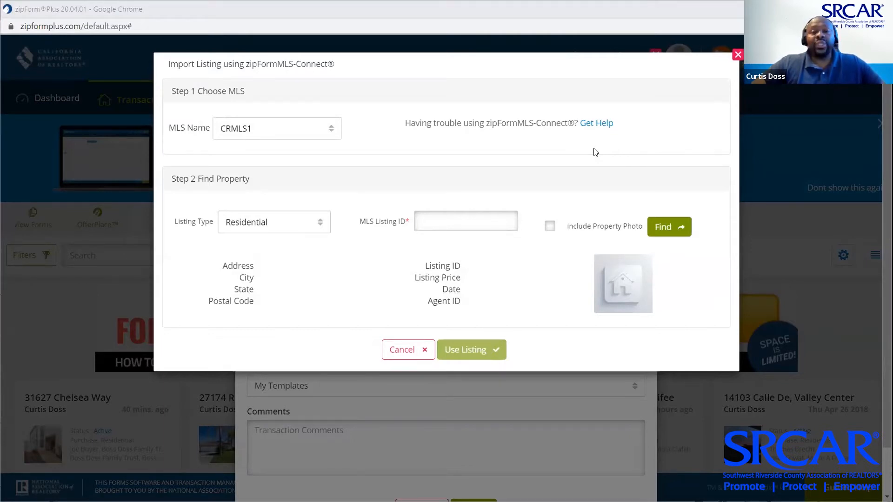
Import MLS listing SW20045619 with its property photo through MLS-Connect
{"action": "left_click", "coordinate": [455, 222]}
{"action": "type", "text": "SW20045619"}
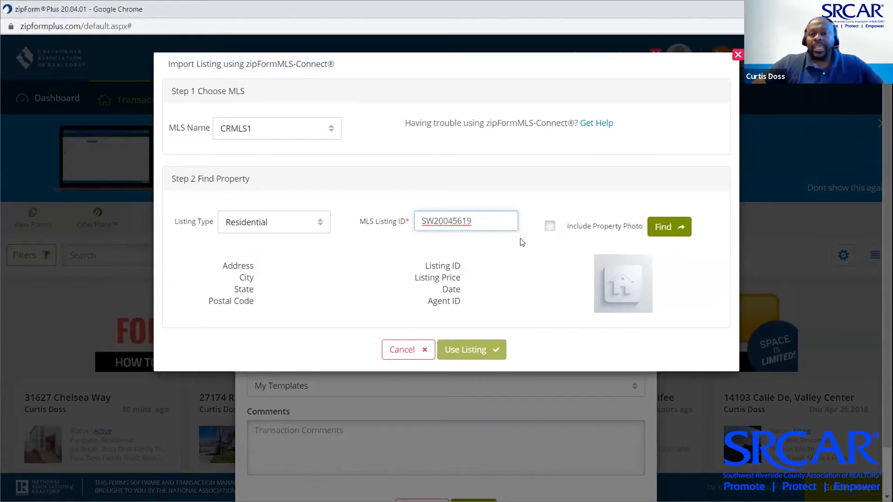
{"action": "left_click", "coordinate": [551, 230]}
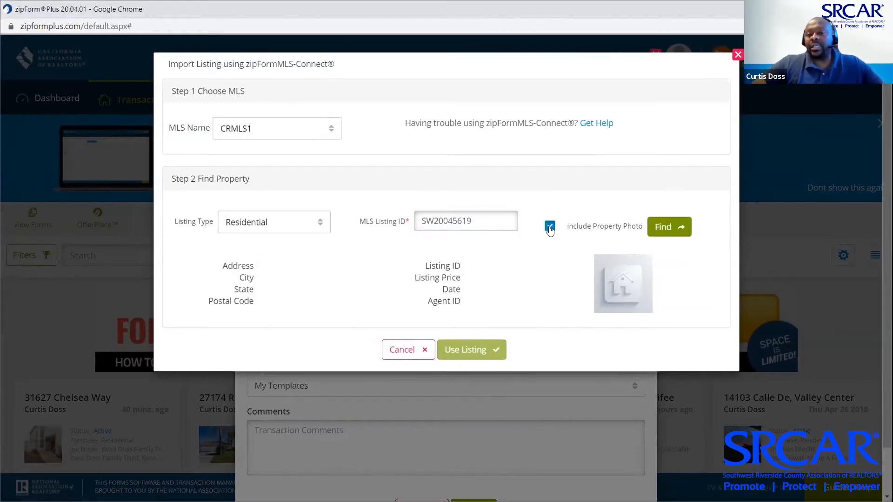
{"action": "left_click", "coordinate": [661, 226]}
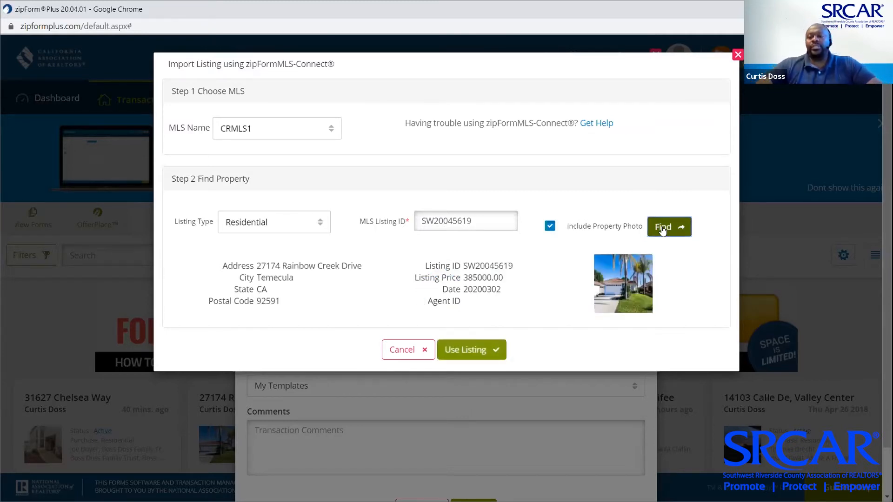
{"action": "left_click", "coordinate": [472, 350]}
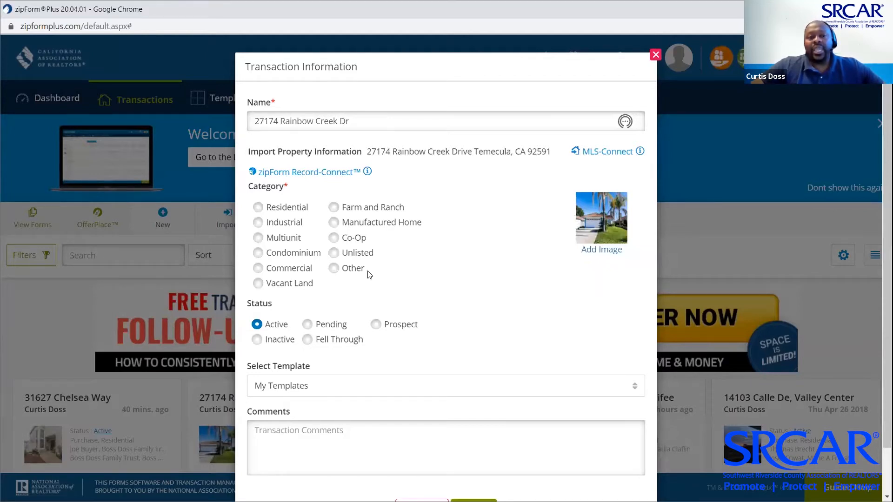
Save the transaction as Residential with the 'Personal - FHA Offer - STD - $5K CC - HW - 30 COE' template
{"action": "left_click", "coordinate": [258, 207]}
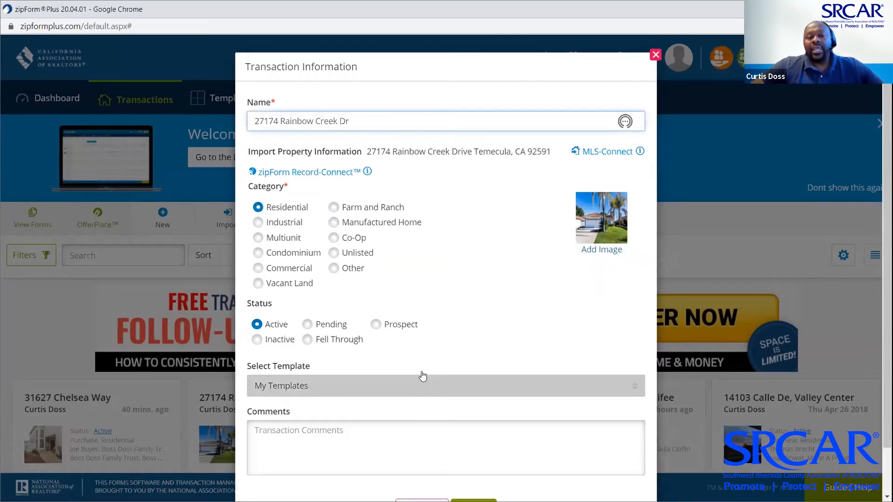
{"action": "left_click", "coordinate": [633, 389]}
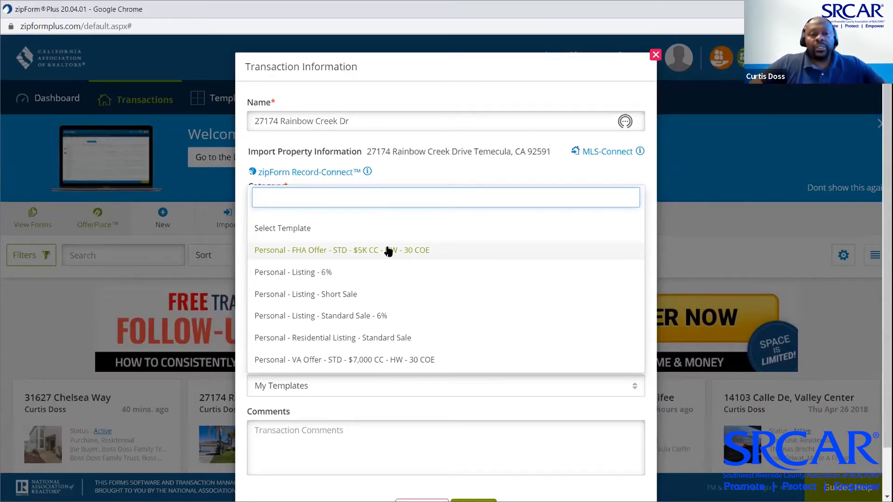
{"action": "left_click", "coordinate": [388, 251]}
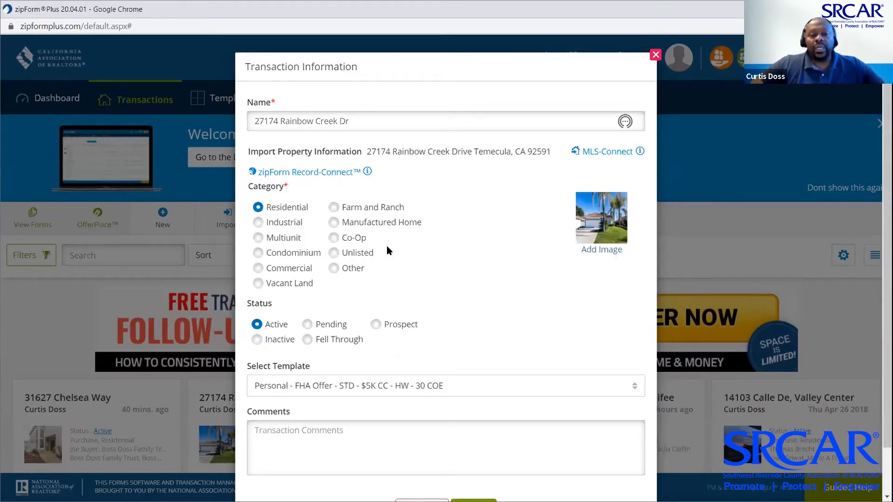
{"action": "scroll", "coordinate": [489, 329], "scroll_direction": "down", "scroll_amount": 1}
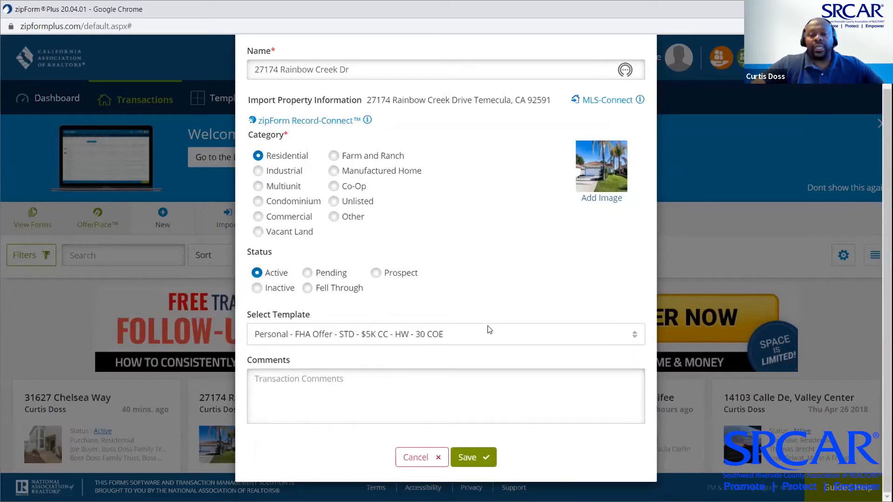
{"action": "left_click", "coordinate": [474, 458]}
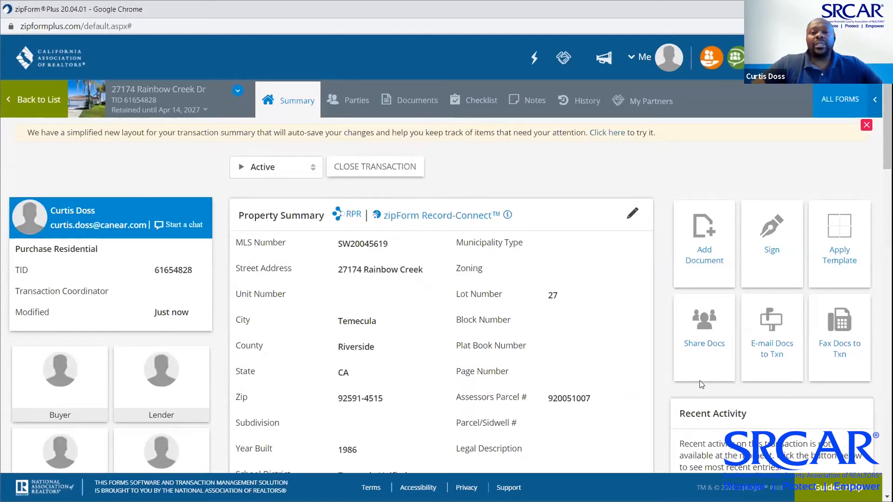
On the Transaction Cover Sheet, enter Buyer One's name and e-mail address
{"action": "left_click", "coordinate": [421, 99]}
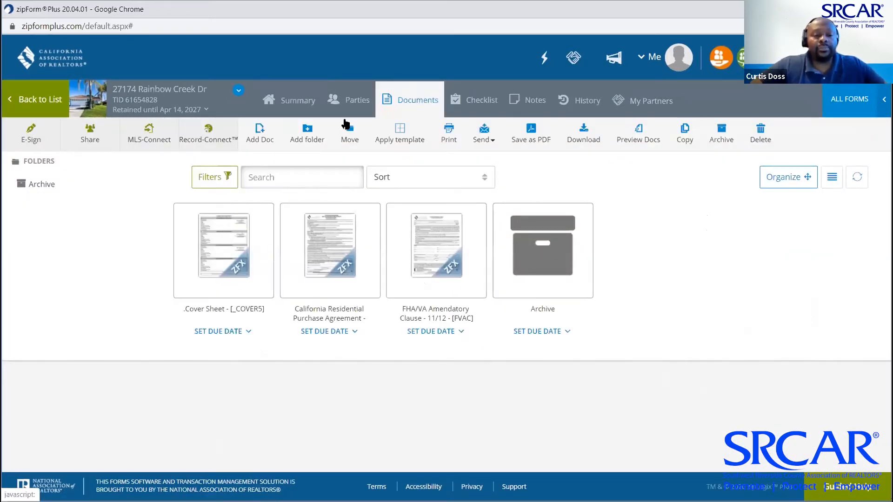
{"action": "left_click", "coordinate": [236, 243]}
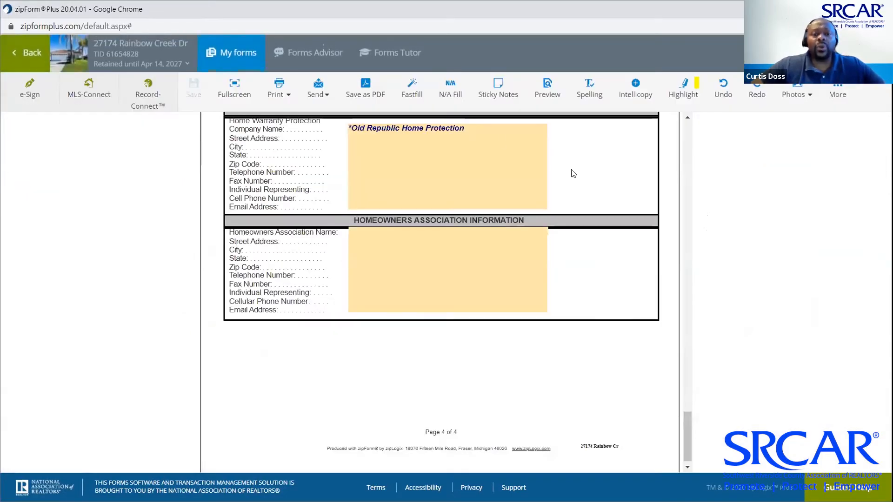
{"action": "scroll", "coordinate": [600, 194], "scroll_direction": "up", "scroll_amount": 20}
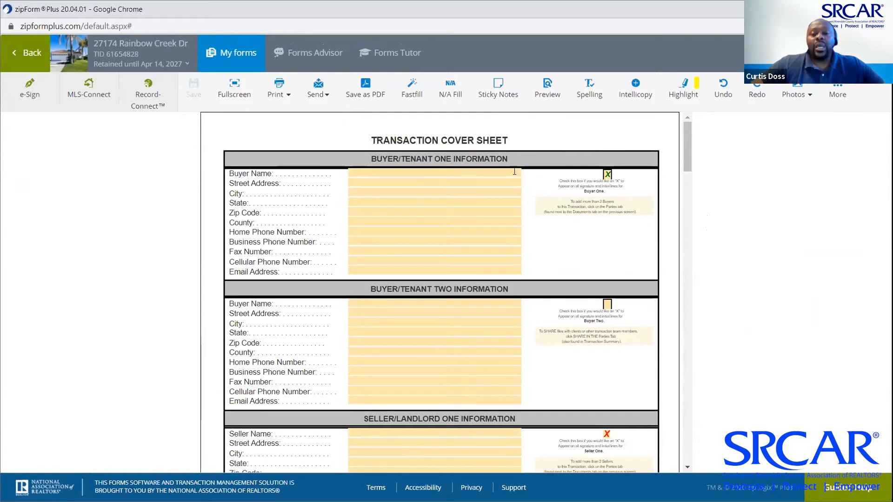
{"action": "left_click", "coordinate": [514, 173]}
{"action": "type", "text": "J"}
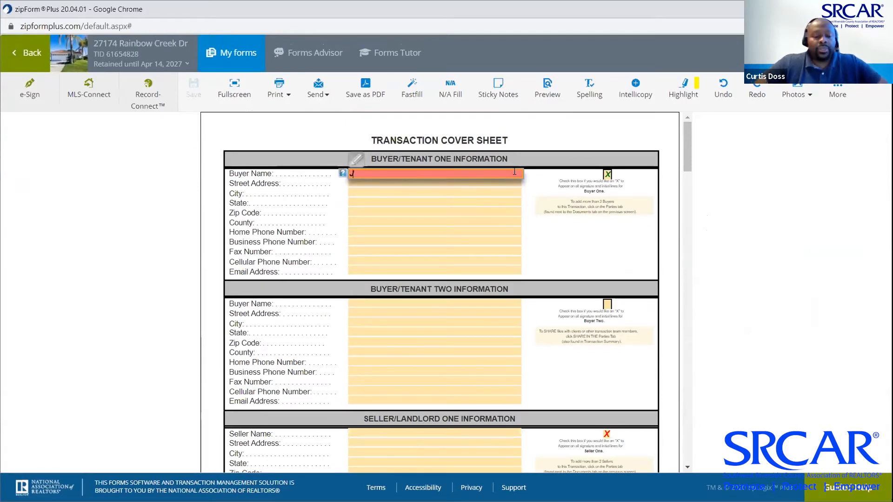
{"action": "type", "text": "oe Buyer"}
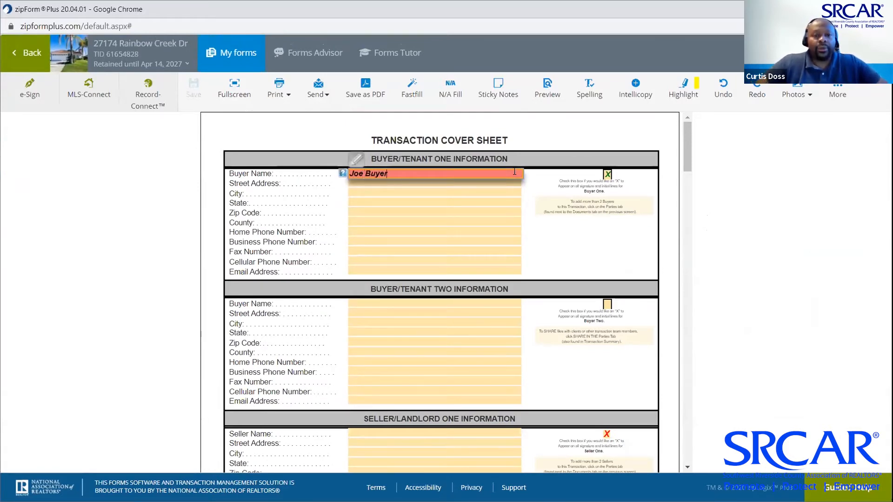
{"action": "key", "text": "Tab"}
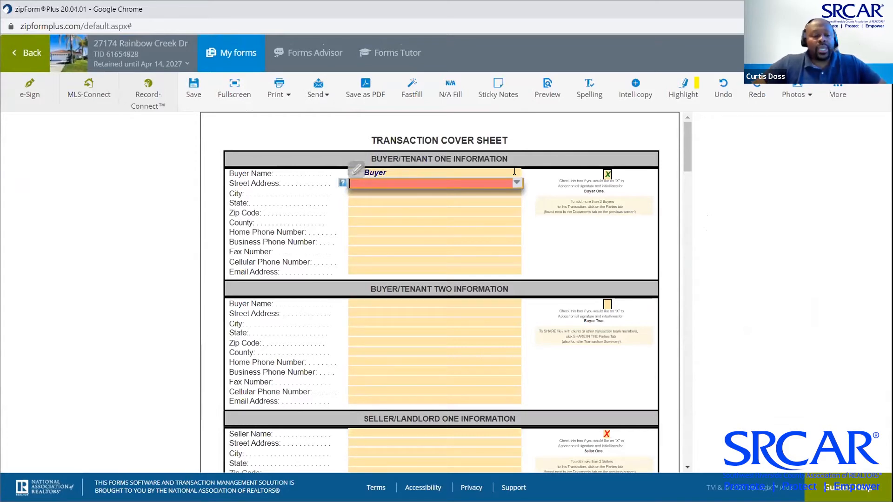
{"action": "key", "text": "Tab"}
{"action": "key", "text": "Tab"}
{"action": "key", "text": "Tab"}
{"action": "key", "text": "Tab"}
{"action": "key", "text": "Tab"}
{"action": "key", "text": "Tab"}
{"action": "key", "text": "Tab"}
{"action": "key", "text": "Tab"}
{"action": "key", "text": "Tab"}
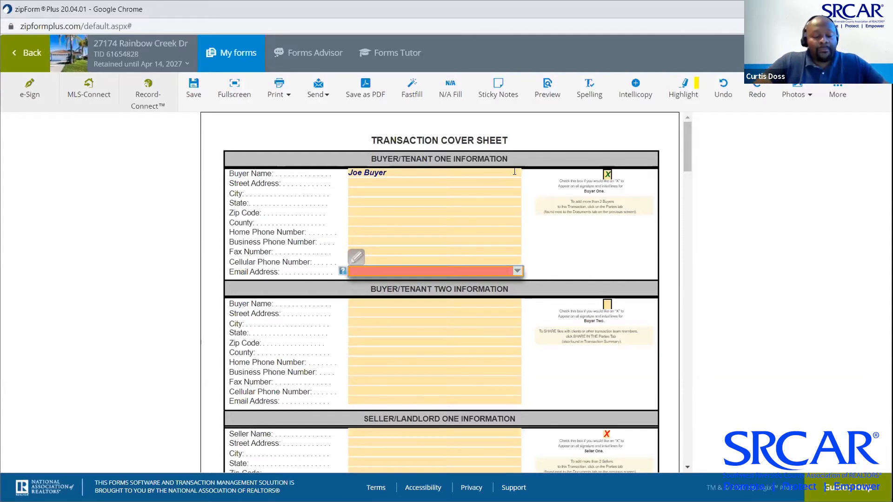
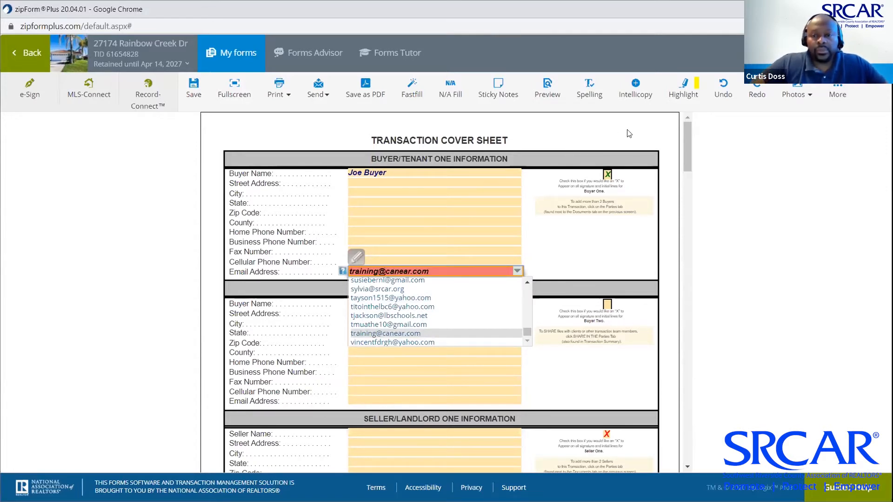
{"action": "left_click", "coordinate": [587, 234]}
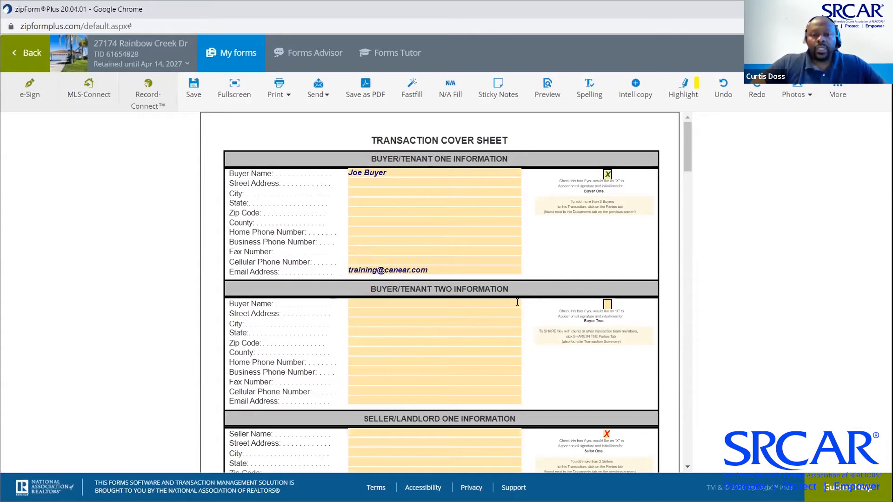
Enter Buyer Two's name and suggested e-mail, marking Buyer Two for signature lines
{"action": "left_click", "coordinate": [518, 303]}
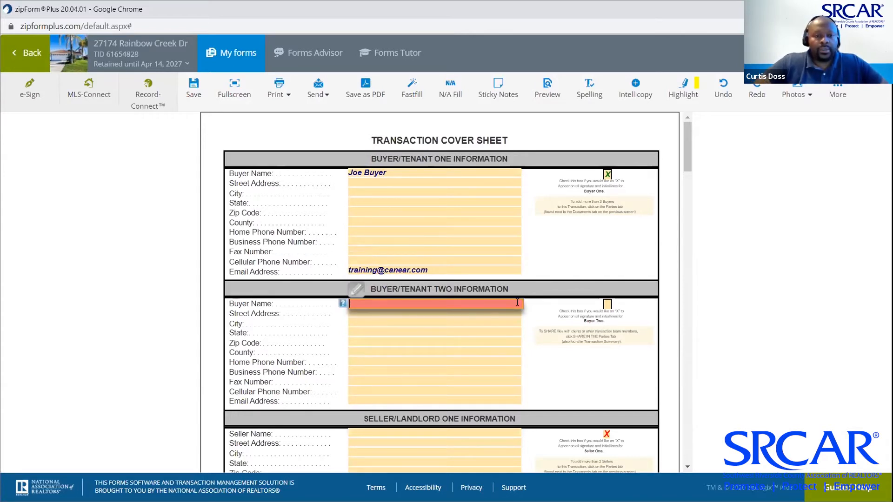
{"action": "type", "text": "Jill Buyer"}
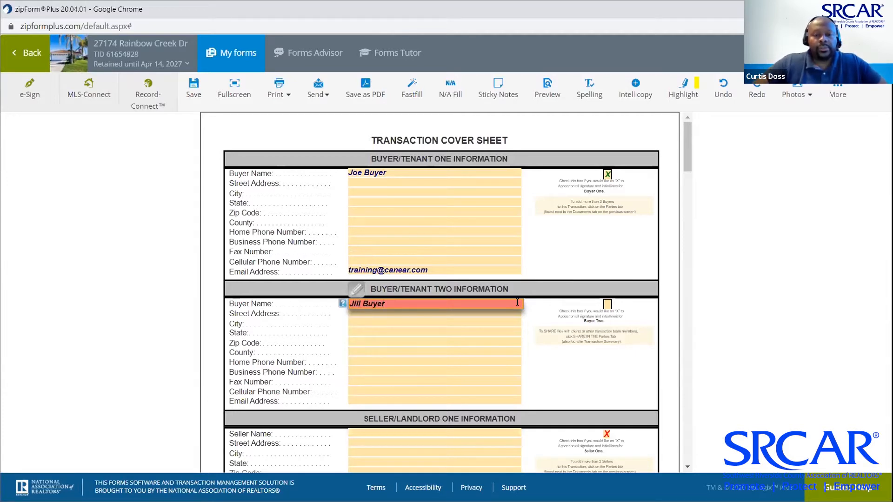
{"action": "left_click", "coordinate": [608, 305]}
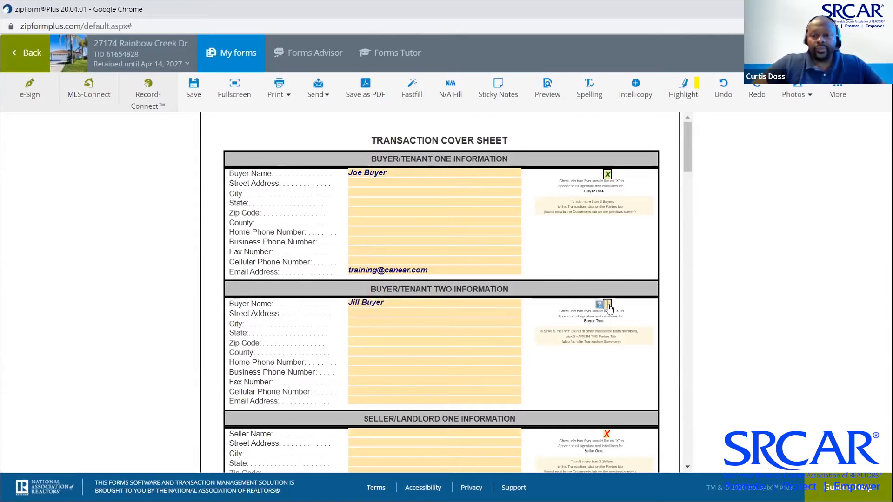
{"action": "left_click", "coordinate": [427, 402]}
{"action": "type", "text": "Training"}
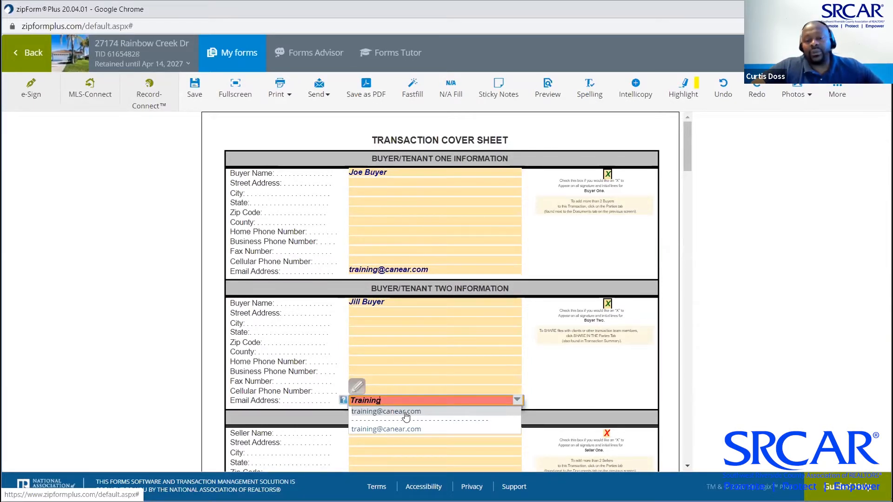
{"action": "left_click", "coordinate": [406, 413]}
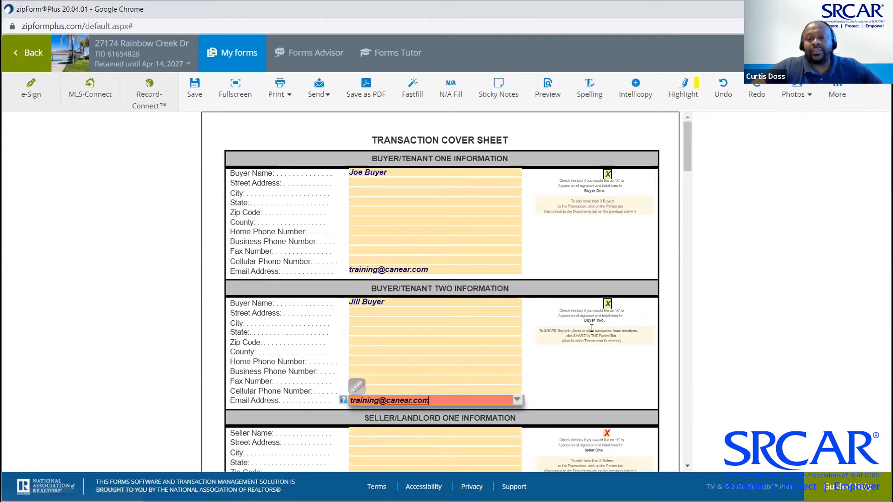
{"action": "scroll", "coordinate": [591, 328], "scroll_direction": "down", "scroll_amount": 3}
{"action": "scroll", "coordinate": [592, 329], "scroll_direction": "down", "scroll_amount": 4}
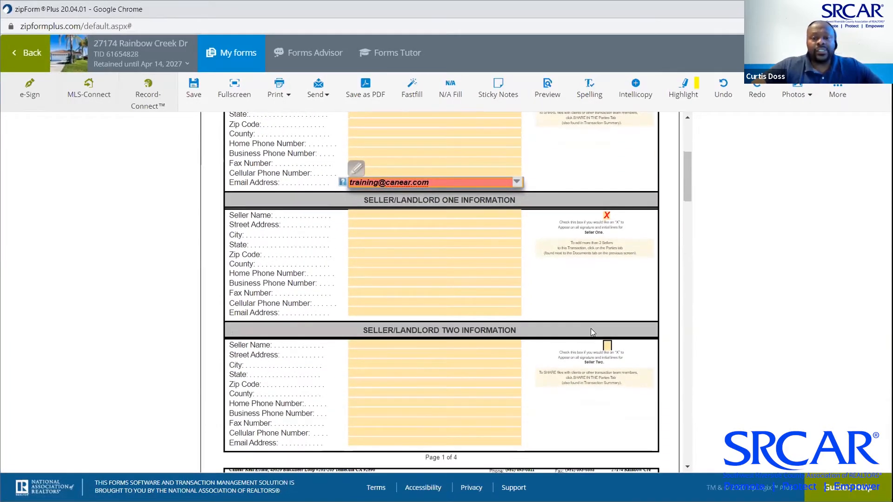
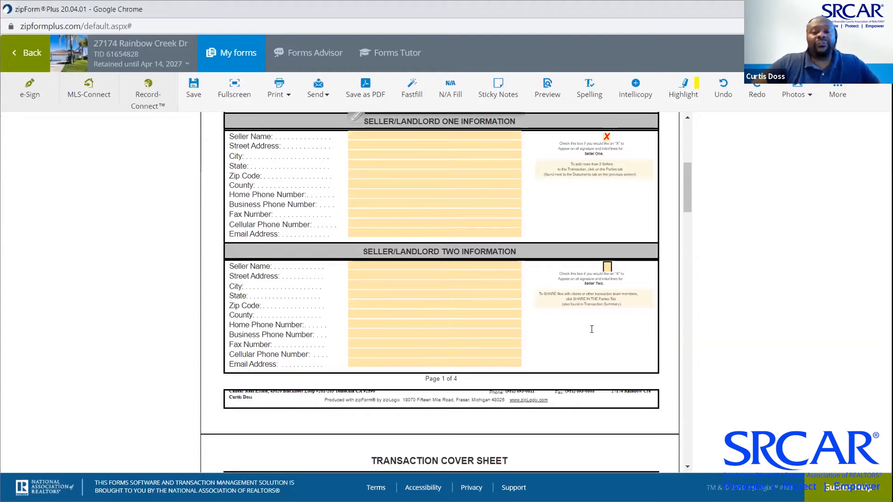
Paste the sellers' names into Seller One's name and trim it to the first seller only
{"action": "left_click", "coordinate": [428, 136]}
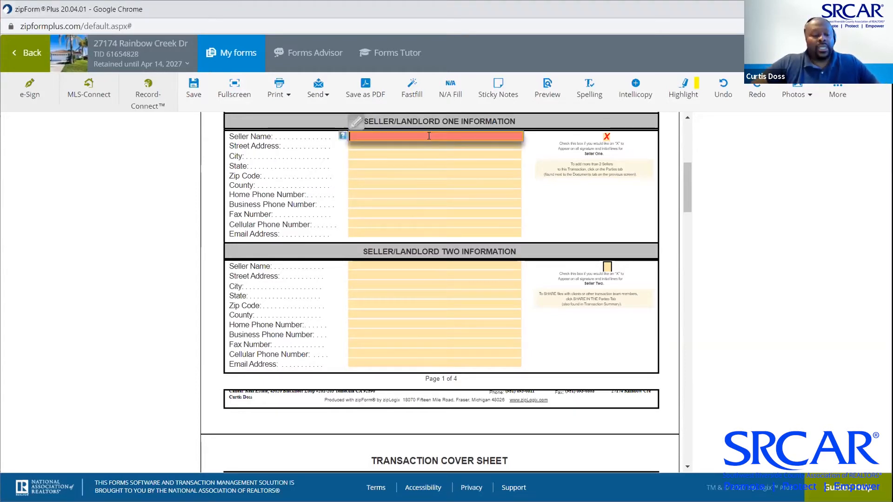
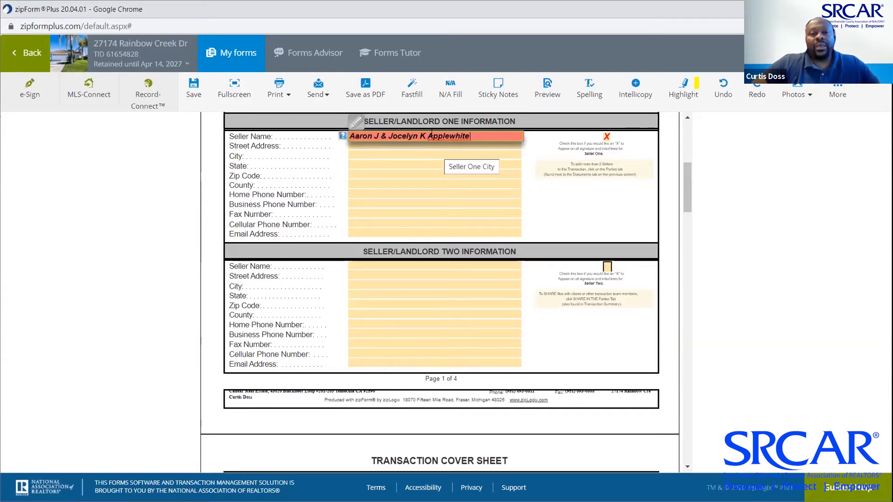
{"action": "left_click", "coordinate": [429, 136]}
{"action": "key", "text": "BackSpace"}
{"action": "key", "text": "BackSpace"}
{"action": "key", "text": "BackSpace"}
{"action": "key", "text": "BackSpace"}
{"action": "key", "text": "BackSpace"}
{"action": "key", "text": "BackSpace"}
{"action": "key", "text": "BackSpace"}
{"action": "key", "text": "BackSpace"}
{"action": "key", "text": "BackSpace"}
{"action": "key", "text": "BackSpace"}
{"action": "key", "text": "BackSpace"}
{"action": "key", "text": "BackSpace"}
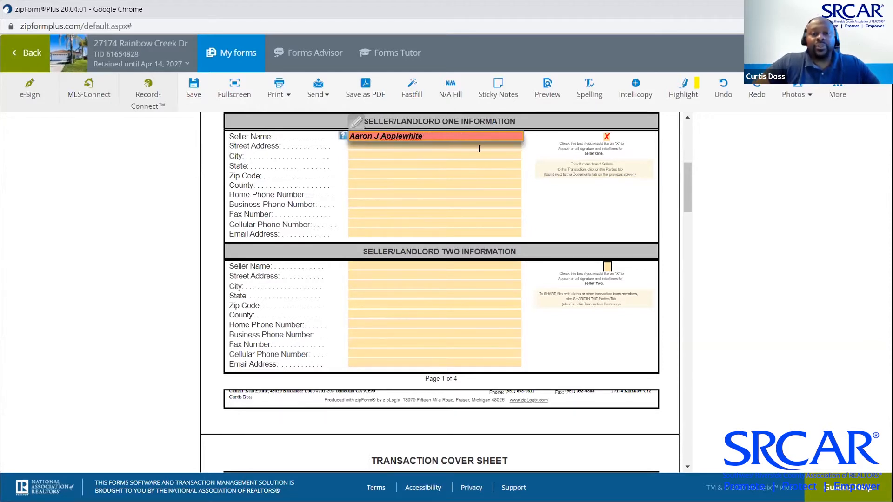
Fill Seller One's street address from the saved list and verify it with the Temecula suggestion
{"action": "left_click", "coordinate": [484, 145]}
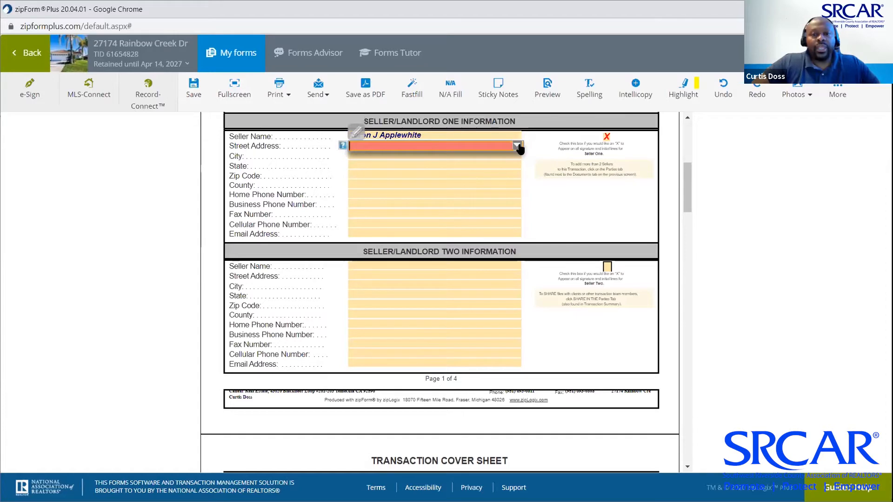
{"action": "left_click", "coordinate": [518, 146]}
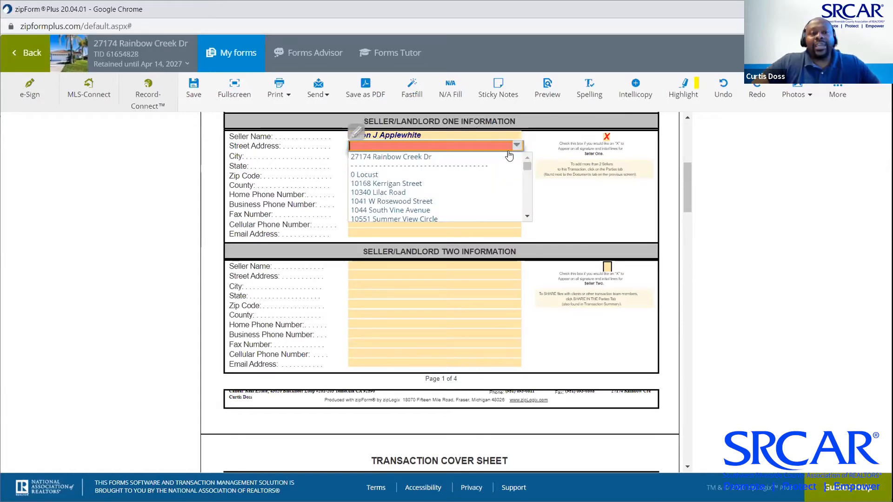
{"action": "left_click", "coordinate": [475, 156]}
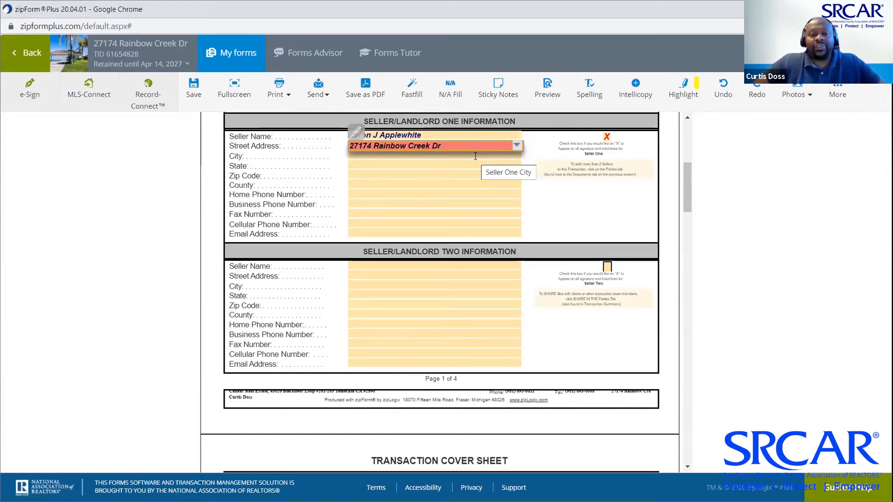
{"action": "key", "text": "BackSpace"}
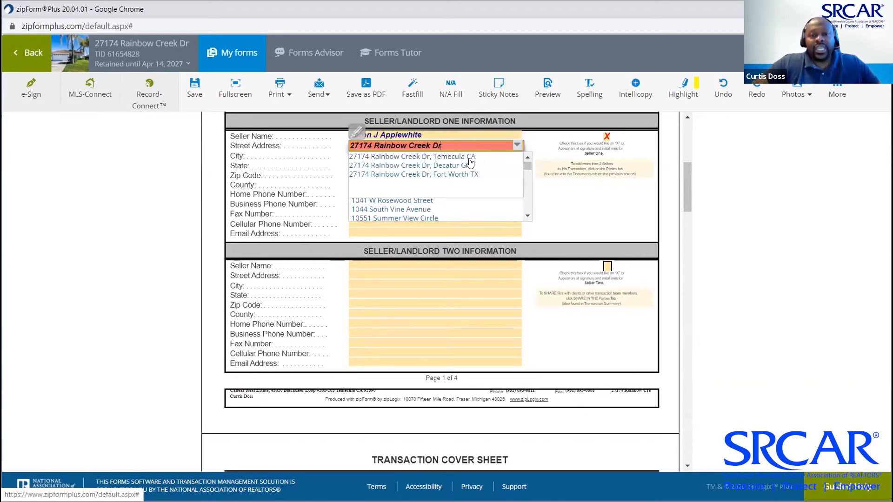
{"action": "left_click", "coordinate": [468, 157]}
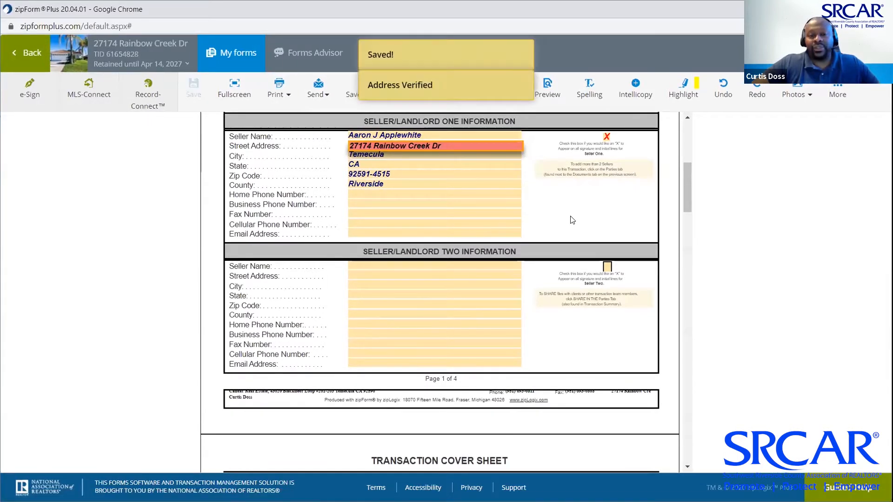
Enter Seller One's e-mail by typing 'offer' and accepting the suggested office address
{"action": "left_click", "coordinate": [502, 232]}
{"action": "type", "text": "off"}
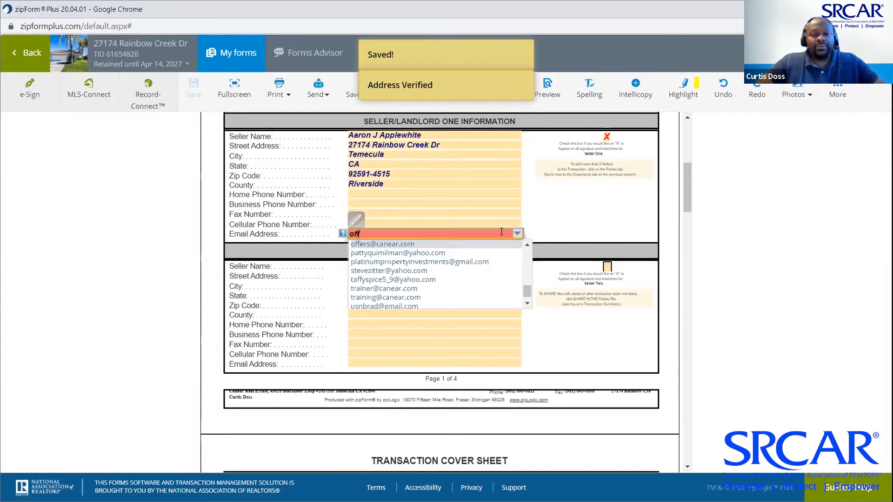
{"action": "type", "text": "er"}
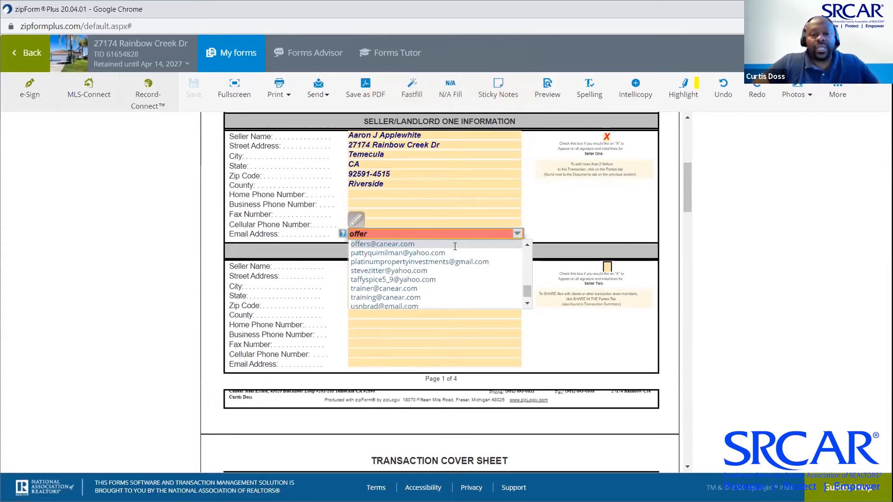
{"action": "left_click", "coordinate": [406, 244]}
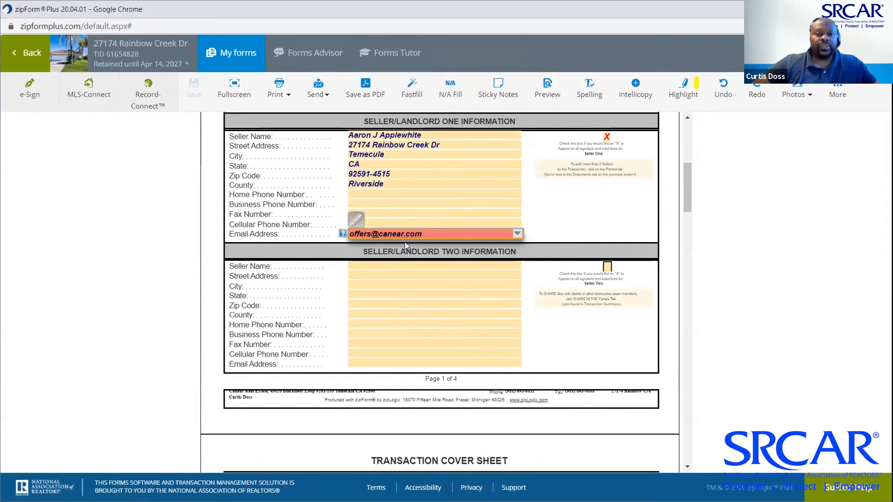
{"action": "left_click", "coordinate": [581, 209]}
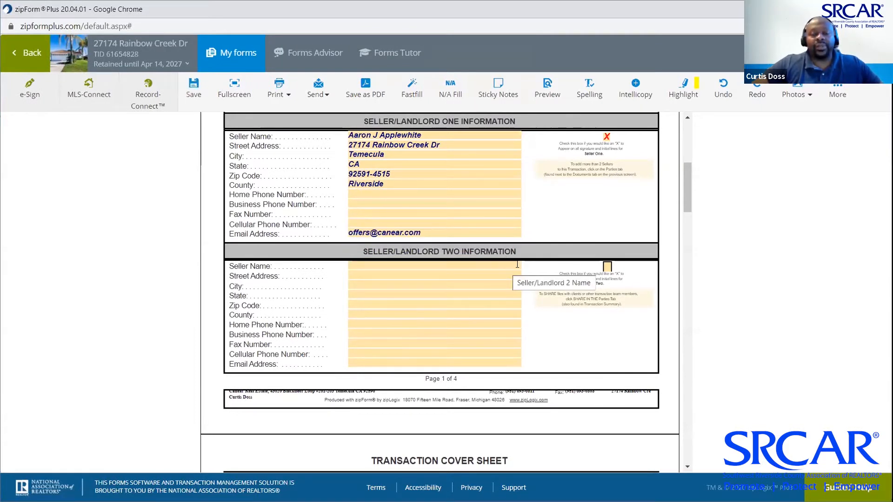
Type both sellers' names into Seller Two's name, then delete the first seller's part
{"action": "left_click", "coordinate": [517, 265]}
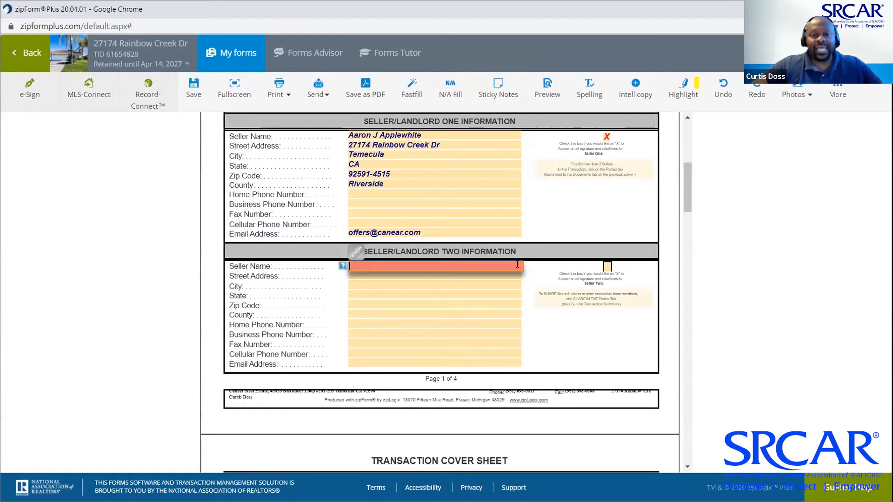
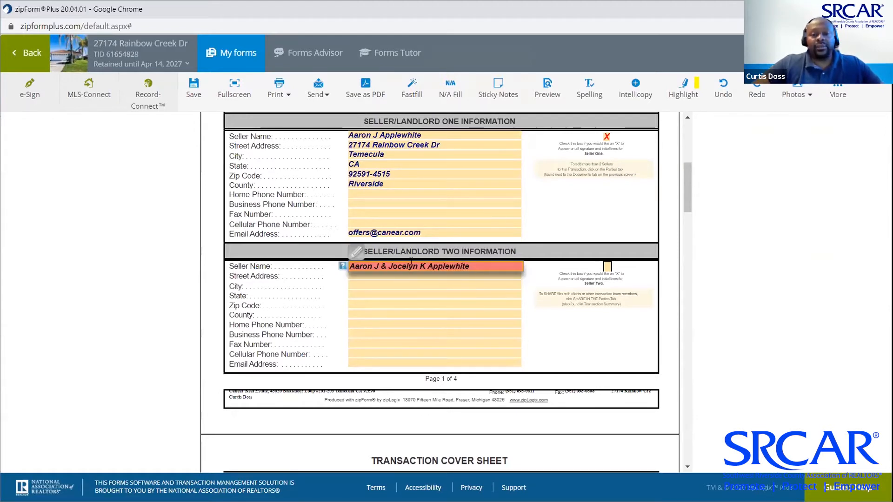
{"action": "left_click_drag", "start_coordinate": [388, 266], "coordinate": [346, 264]}
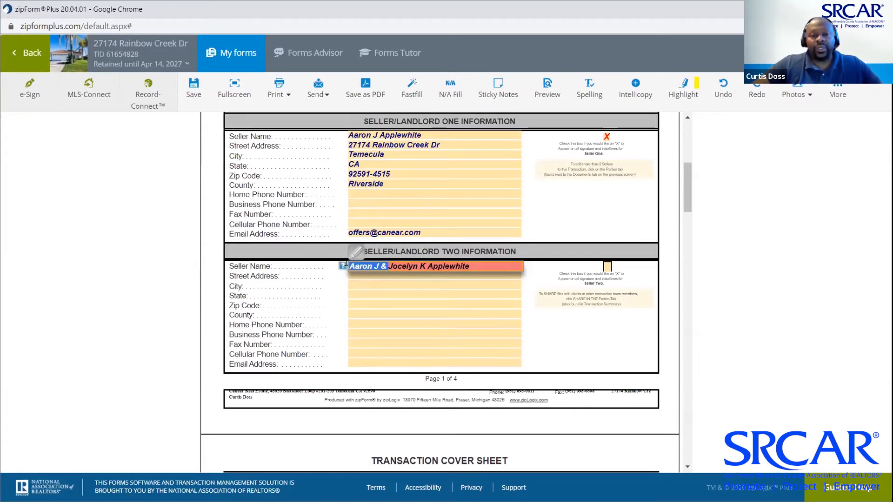
{"action": "key", "text": "BackSpace"}
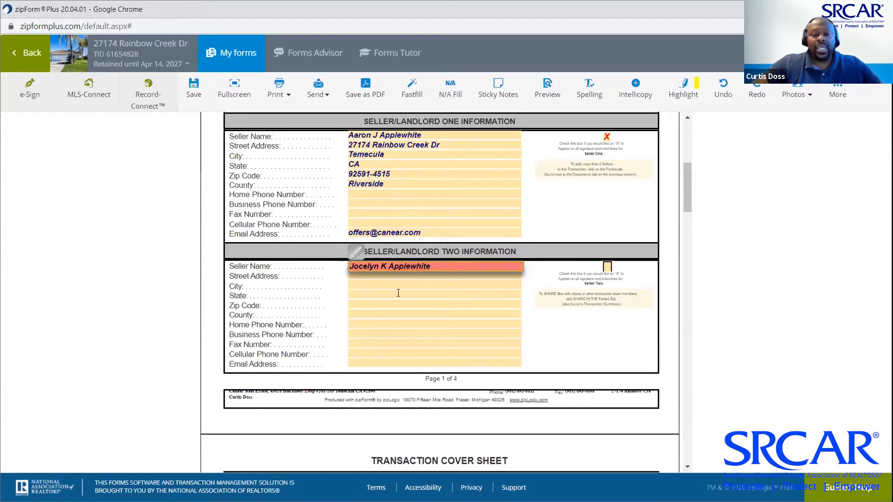
Fill Seller Two's street address from the saved list and verify it with the Temecula suggestion
{"action": "left_click", "coordinate": [517, 277]}
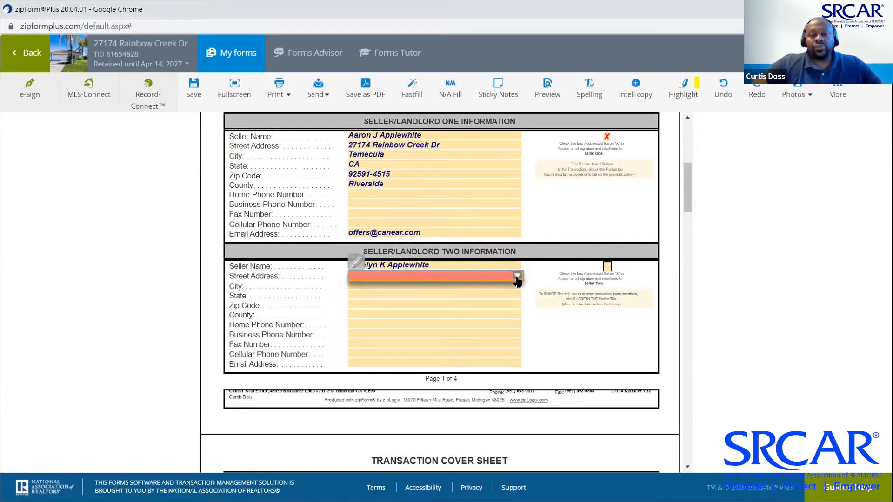
{"action": "left_click", "coordinate": [518, 277]}
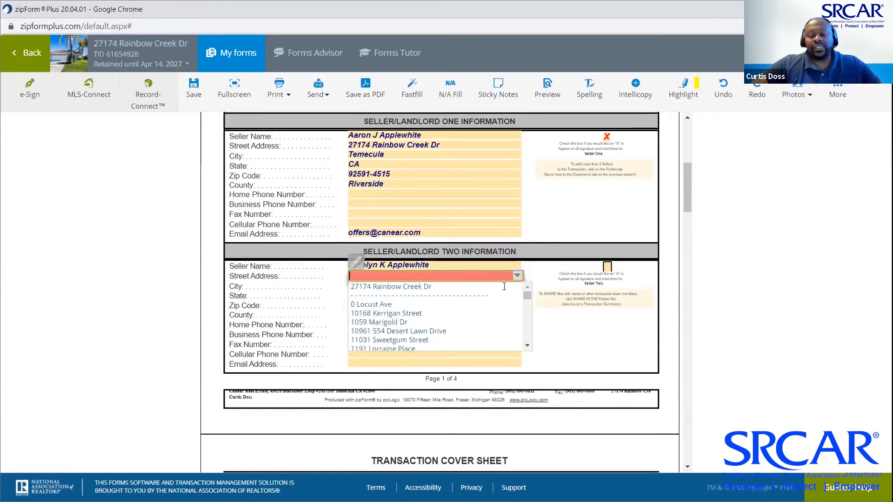
{"action": "left_click", "coordinate": [505, 287]}
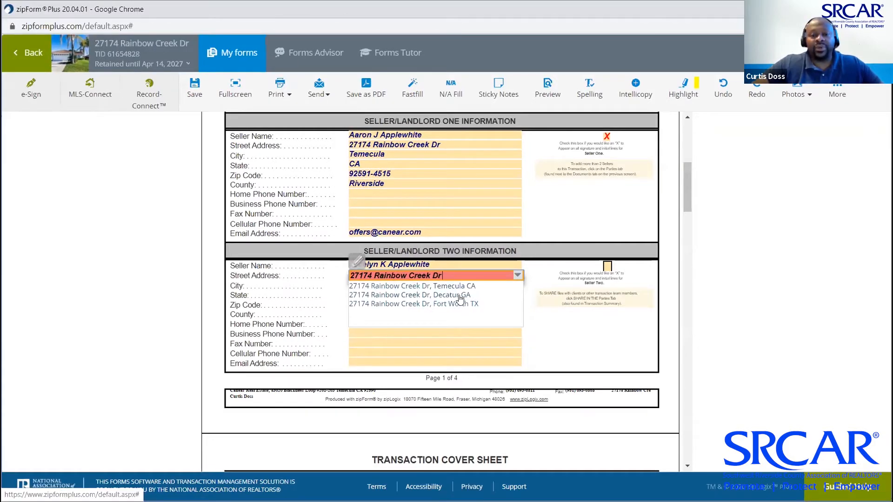
{"action": "left_click", "coordinate": [460, 287]}
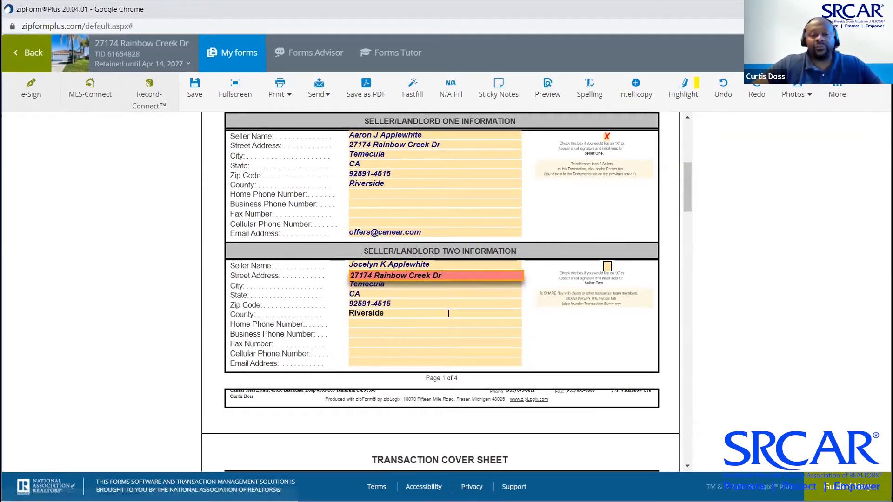
Enter Seller Two's e-mail by typing 'offe' and accepting the suggested office address
{"action": "left_click", "coordinate": [463, 364]}
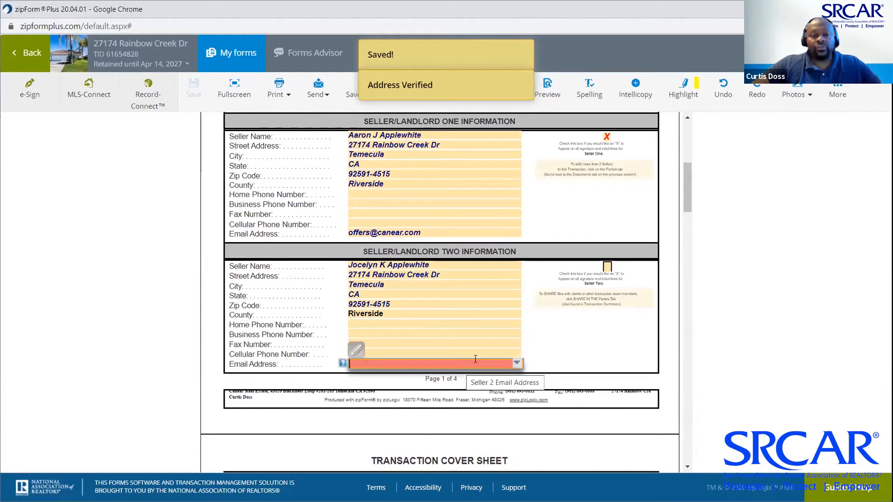
{"action": "type", "text": "offe"}
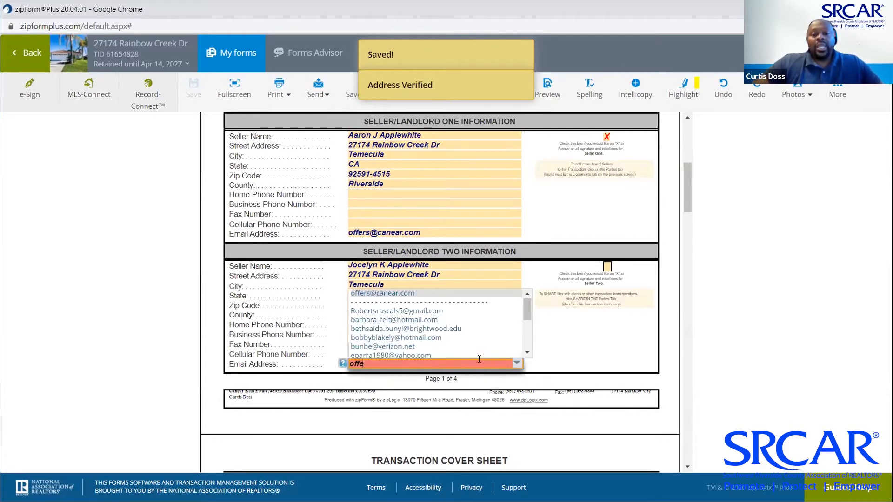
{"action": "key", "text": "Return"}
{"action": "left_click", "coordinate": [612, 322]}
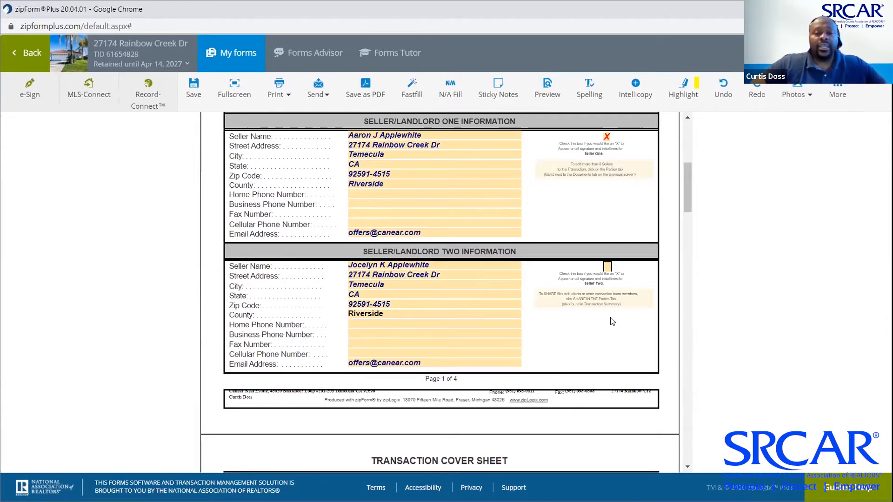
{"action": "left_click", "coordinate": [607, 267]}
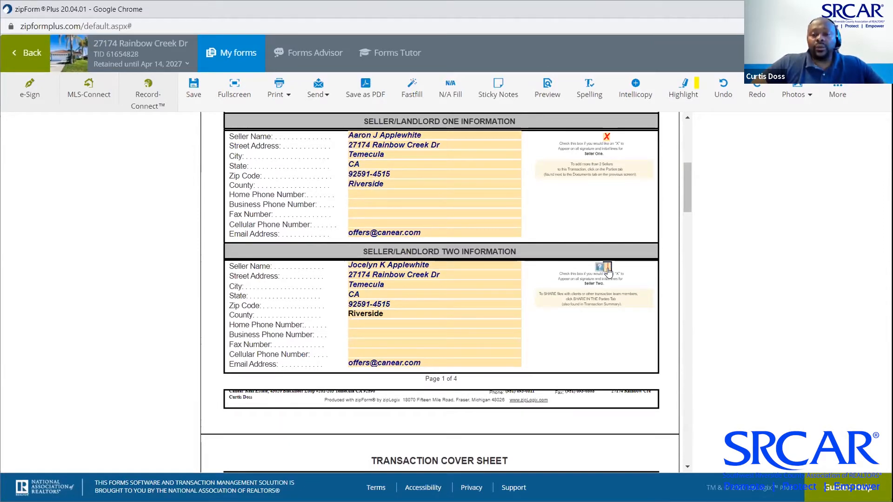
{"action": "scroll", "coordinate": [608, 272], "scroll_direction": "up", "scroll_amount": 6}
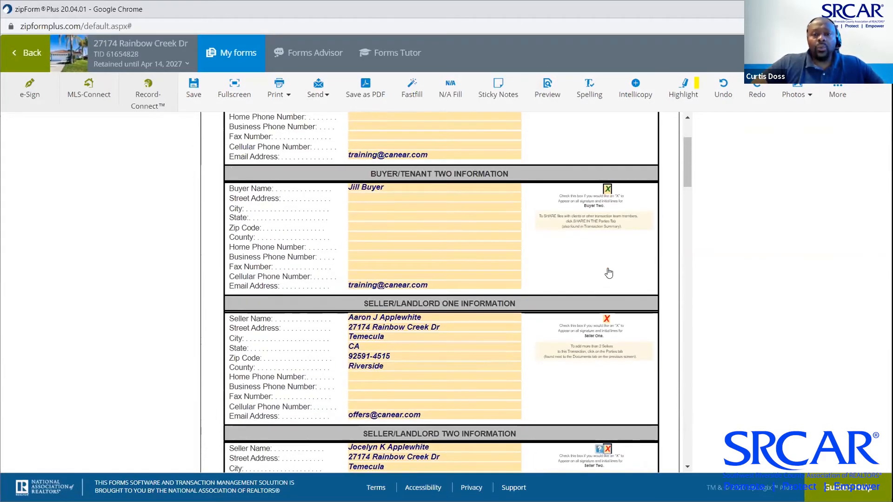
{"action": "scroll", "coordinate": [609, 272], "scroll_direction": "down", "scroll_amount": 10}
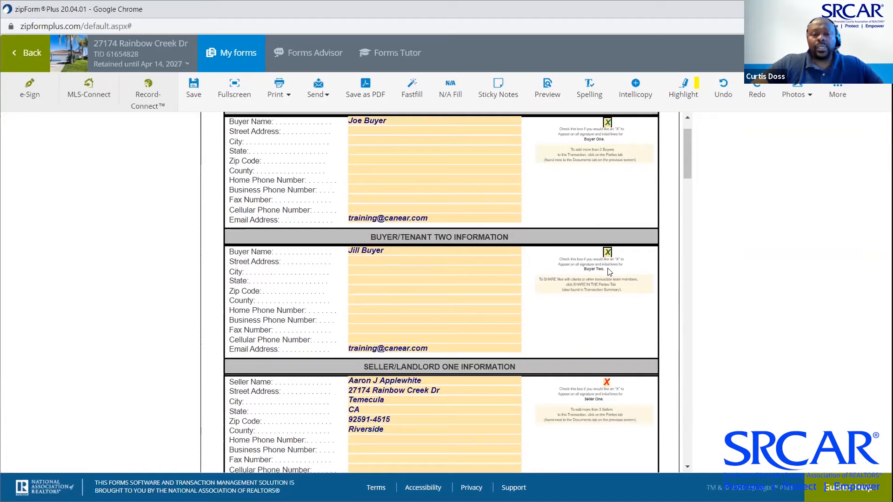
{"action": "scroll", "coordinate": [610, 272], "scroll_direction": "down", "scroll_amount": 1}
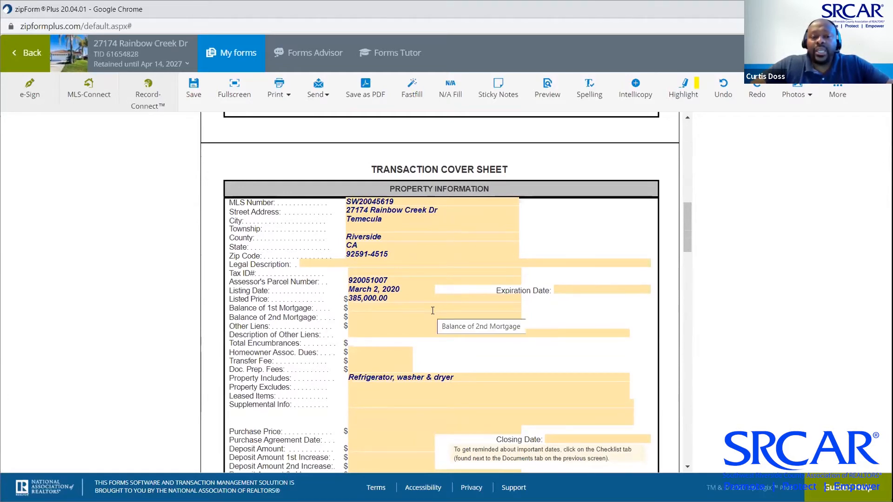
{"action": "scroll", "coordinate": [435, 310], "scroll_direction": "down", "scroll_amount": 2}
{"action": "scroll", "coordinate": [433, 310], "scroll_direction": "down", "scroll_amount": 1}
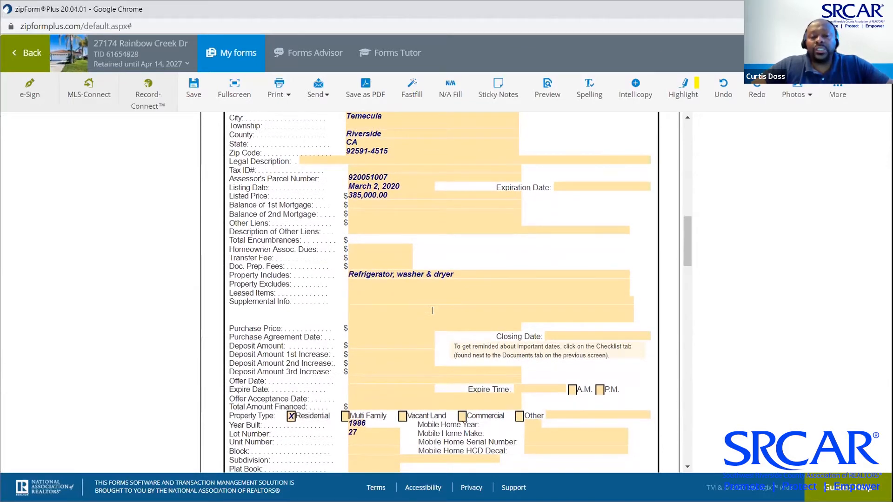
{"action": "scroll", "coordinate": [432, 311], "scroll_direction": "down", "scroll_amount": 1}
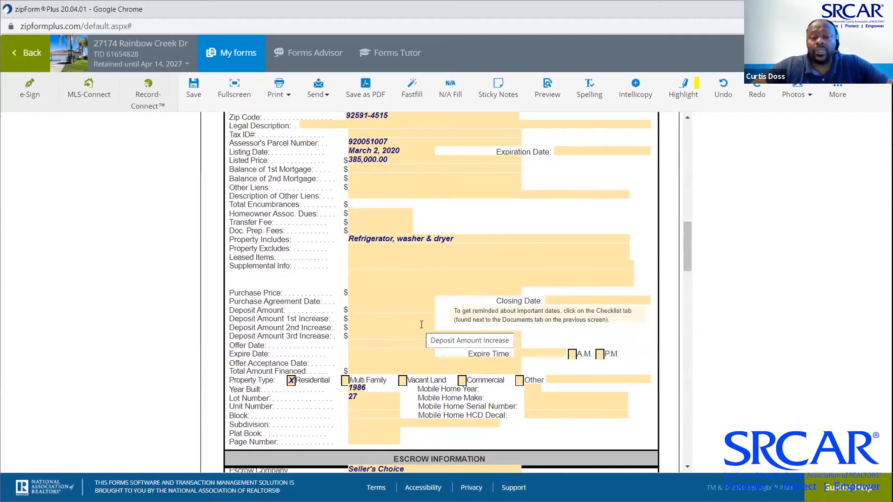
{"action": "scroll", "coordinate": [421, 325], "scroll_direction": "down", "scroll_amount": 4}
{"action": "scroll", "coordinate": [421, 325], "scroll_direction": "down", "scroll_amount": 4}
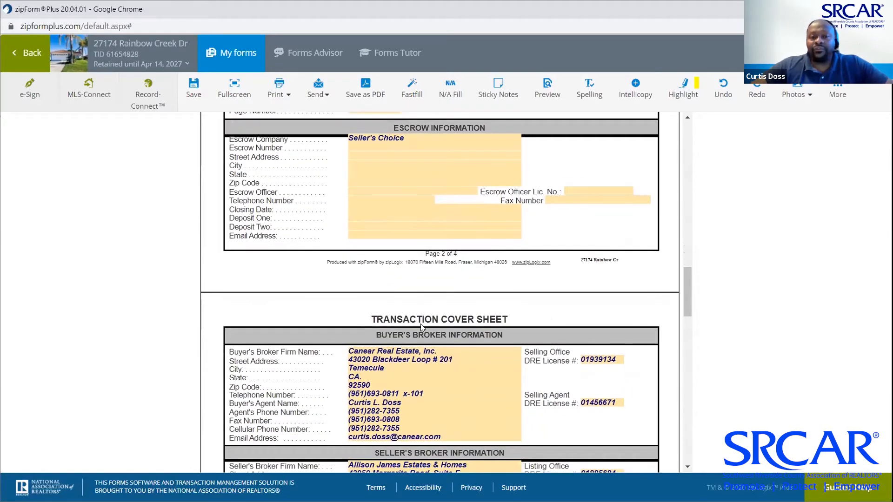
{"action": "scroll", "coordinate": [420, 324], "scroll_direction": "down", "scroll_amount": 3}
{"action": "scroll", "coordinate": [421, 324], "scroll_direction": "down", "scroll_amount": 1}
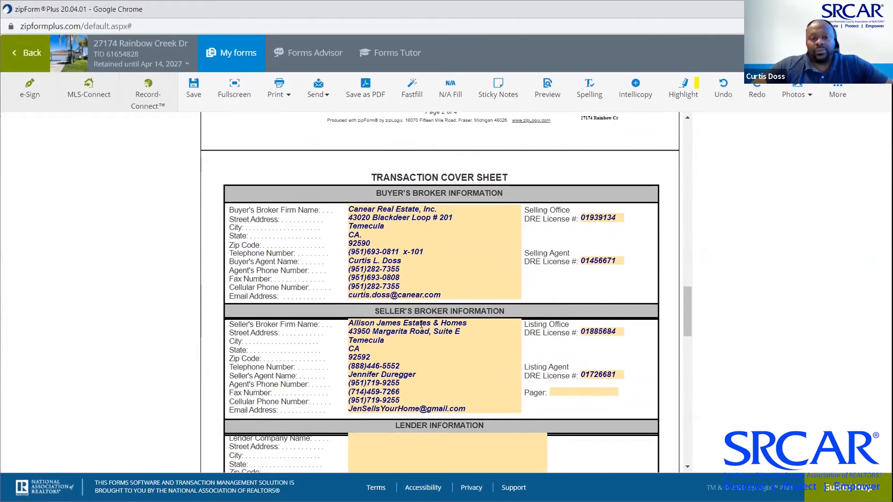
{"action": "scroll", "coordinate": [445, 187], "scroll_direction": "down", "scroll_amount": 1}
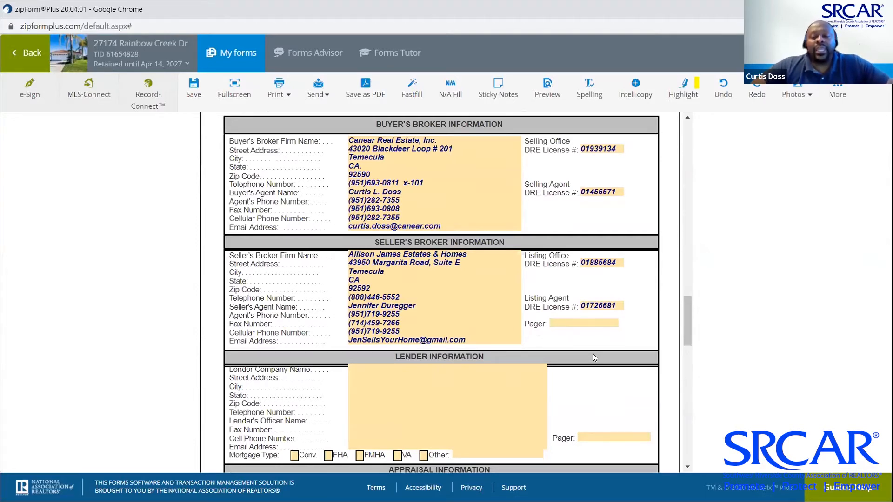
{"action": "scroll", "coordinate": [594, 355], "scroll_direction": "down", "scroll_amount": 3}
{"action": "scroll", "coordinate": [593, 357], "scroll_direction": "down", "scroll_amount": 15}
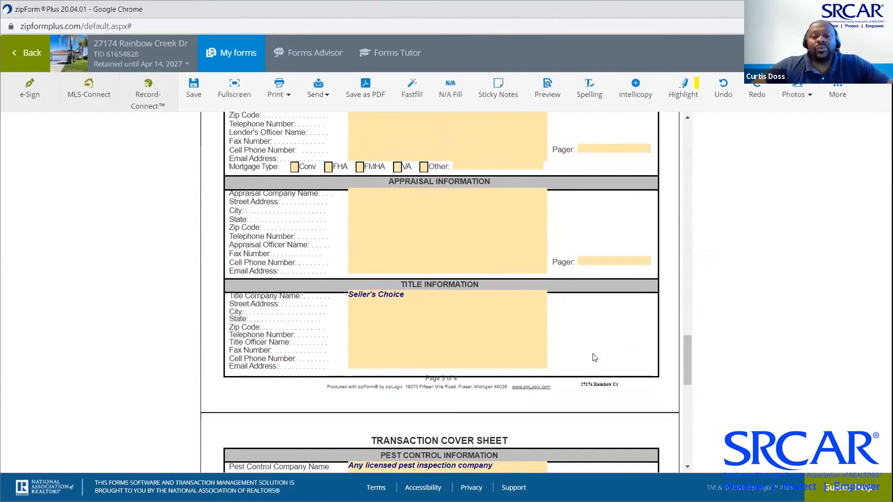
{"action": "scroll", "coordinate": [595, 358], "scroll_direction": "down", "scroll_amount": 1}
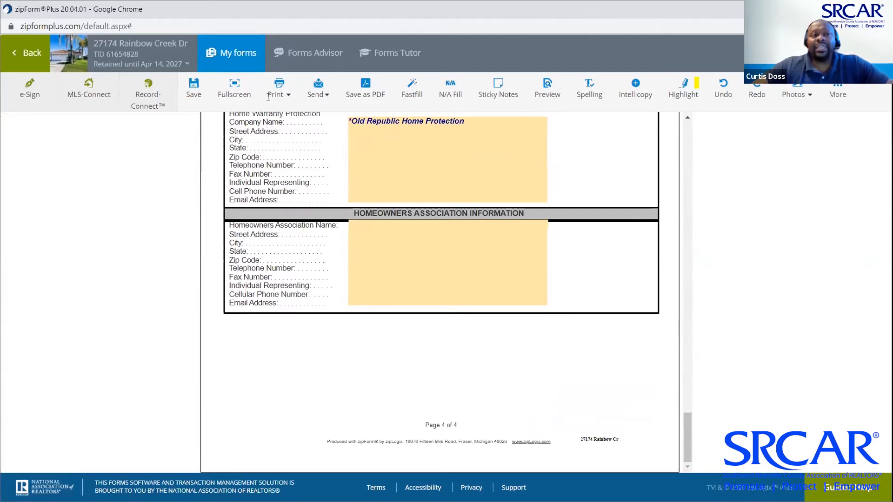
{"action": "left_click", "coordinate": [225, 55]}
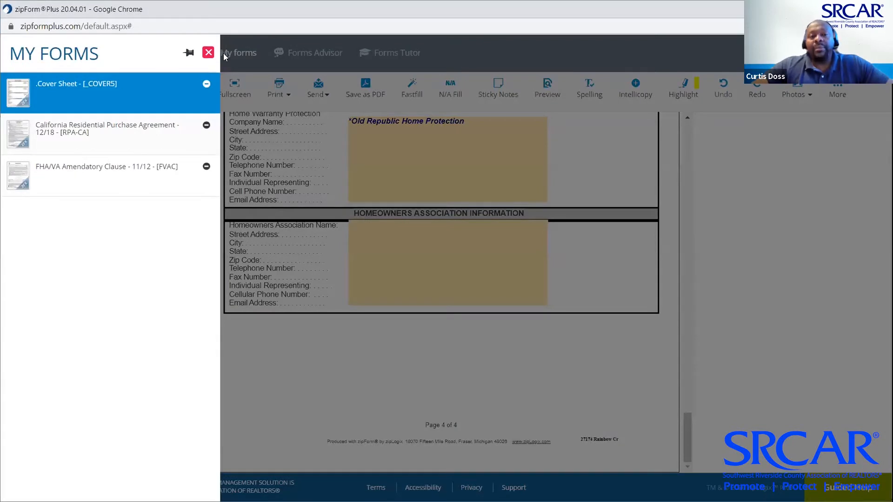
Save by switching to the purchase agreement, then go back to the transaction's Documents page
{"action": "left_click", "coordinate": [79, 137]}
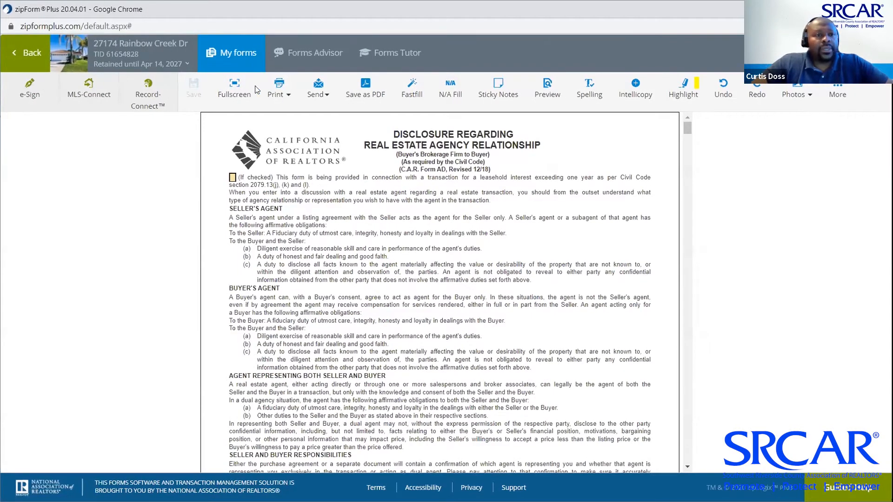
{"action": "left_click", "coordinate": [32, 53]}
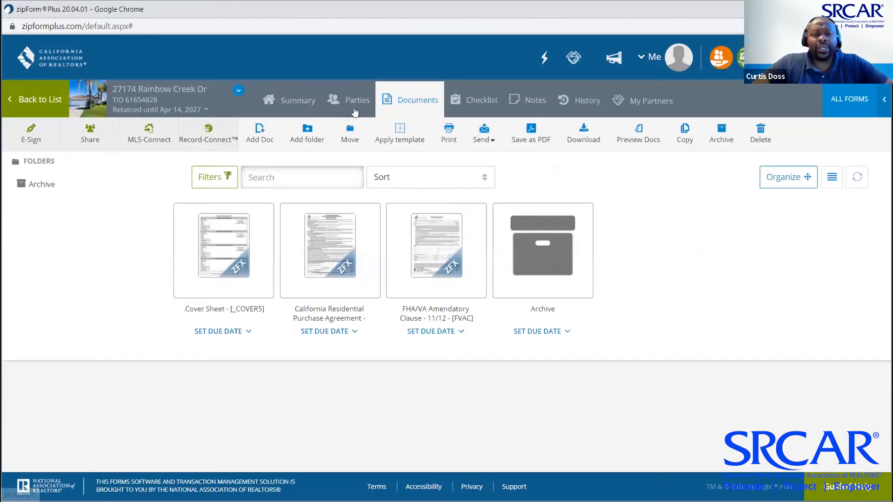
Show the transaction's Parties page
{"action": "left_click", "coordinate": [353, 95]}
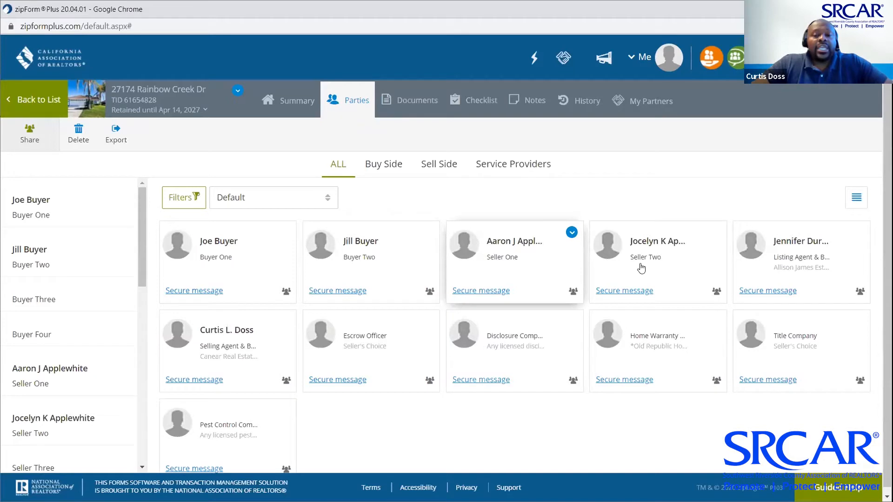
{"action": "left_click", "coordinate": [516, 275]}
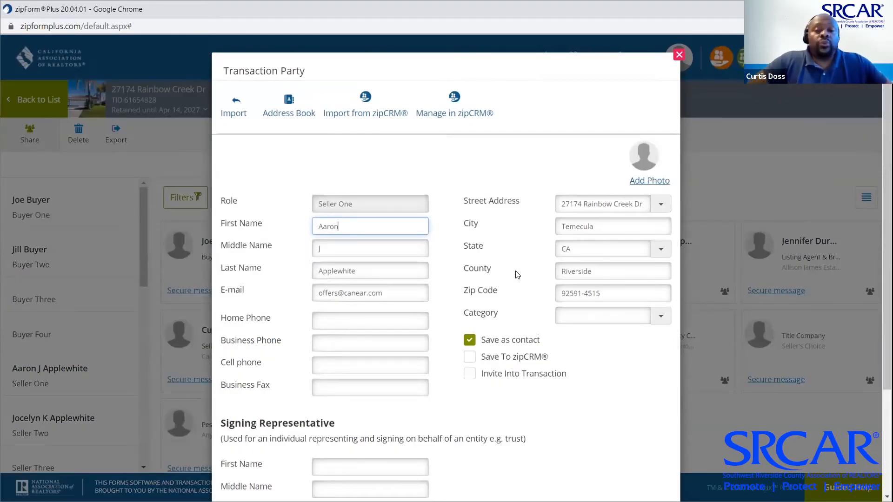
{"action": "scroll", "coordinate": [517, 275], "scroll_direction": "down", "scroll_amount": 3}
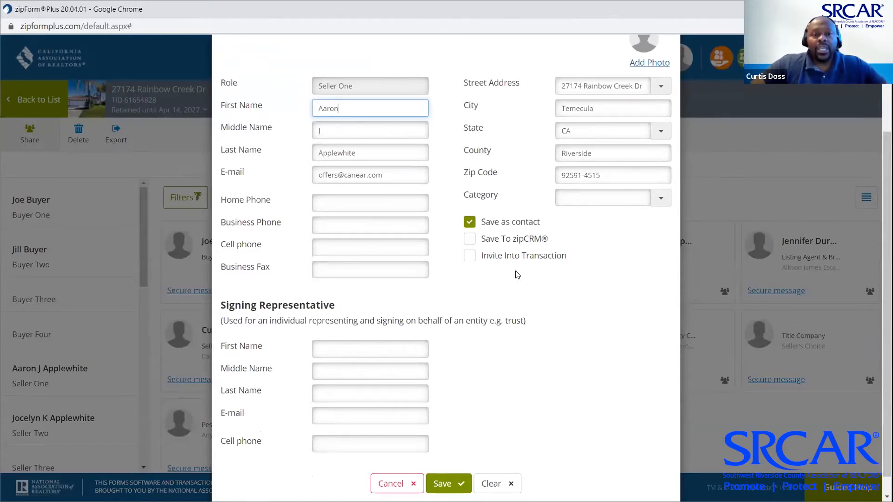
{"action": "scroll", "coordinate": [516, 276], "scroll_direction": "up", "scroll_amount": 3}
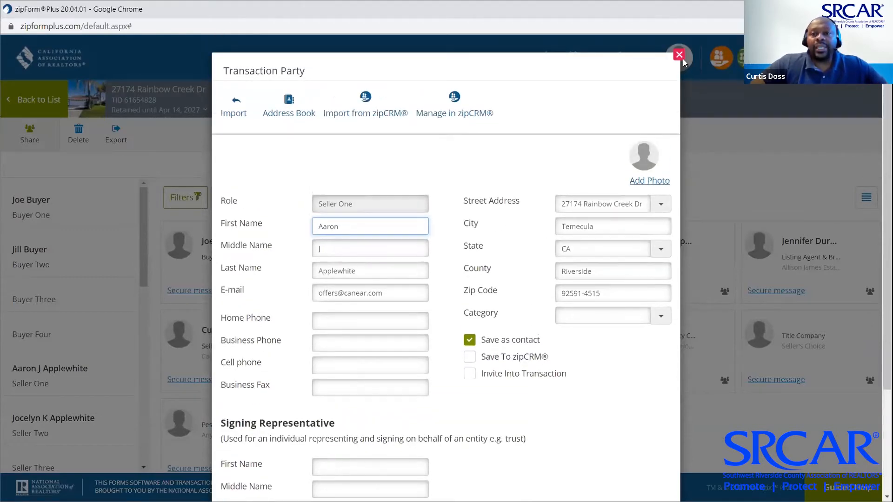
{"action": "left_click", "coordinate": [683, 58]}
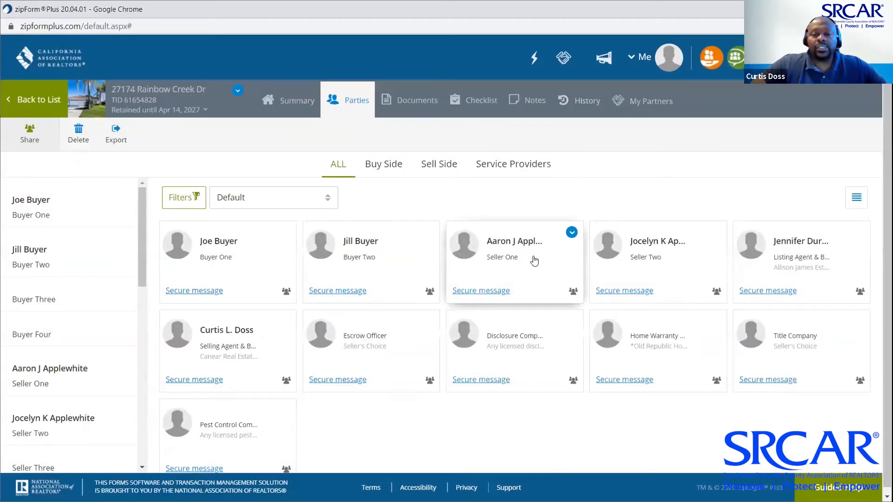
{"action": "left_click", "coordinate": [514, 273]}
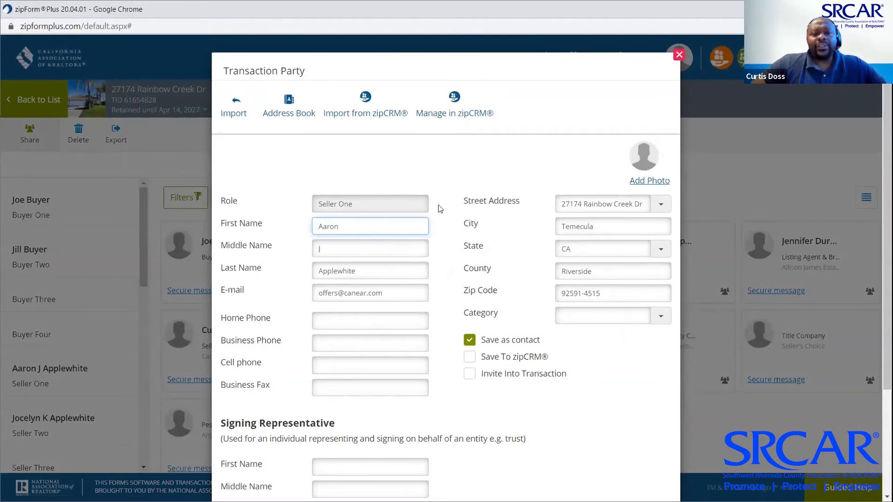
{"action": "scroll", "coordinate": [453, 203], "scroll_direction": "down", "scroll_amount": 2}
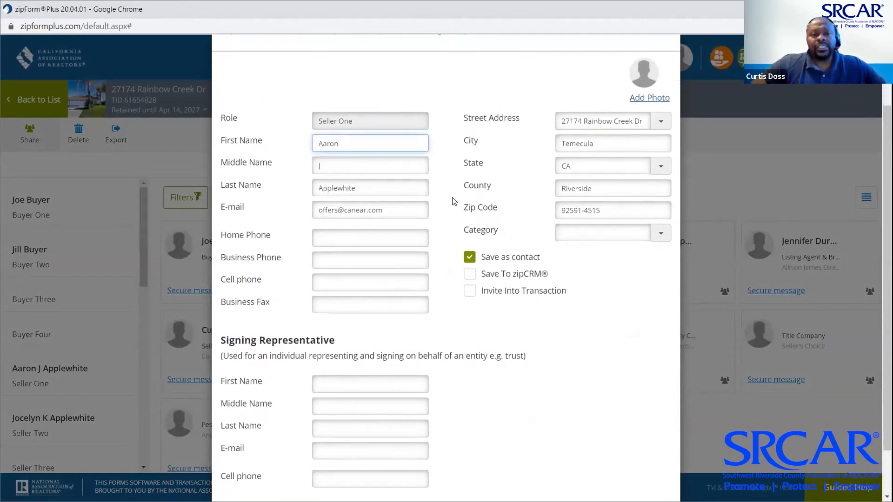
{"action": "left_click_drag", "start_coordinate": [377, 144], "coordinate": [265, 148]}
{"action": "type", "text": "Boss Dos"}
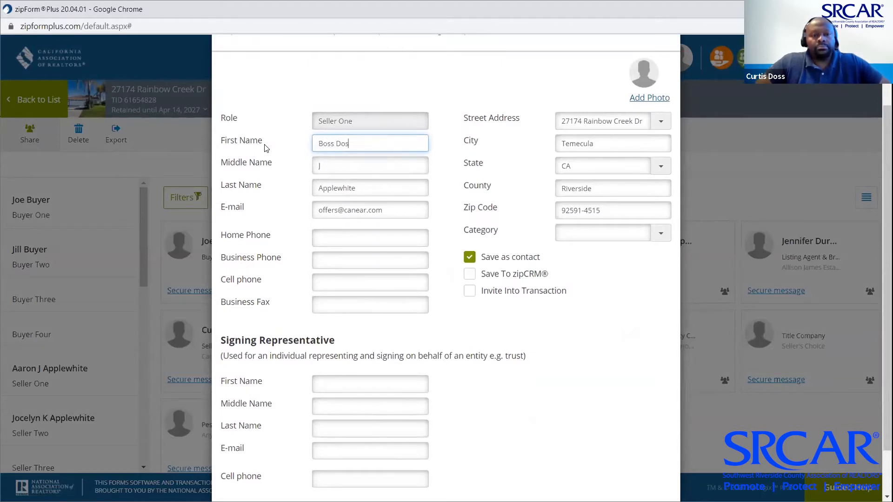
{"action": "type", "text": "s"}
{"action": "key", "text": "Tab"}
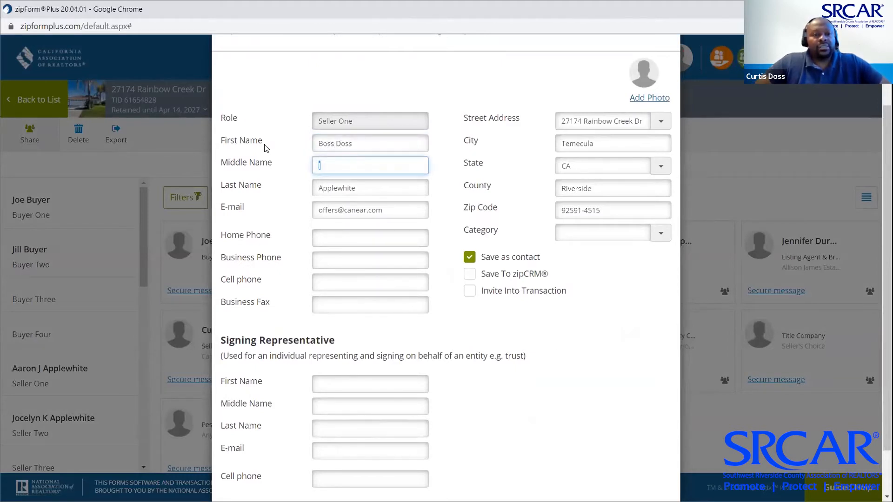
{"action": "type", "text": "Family"}
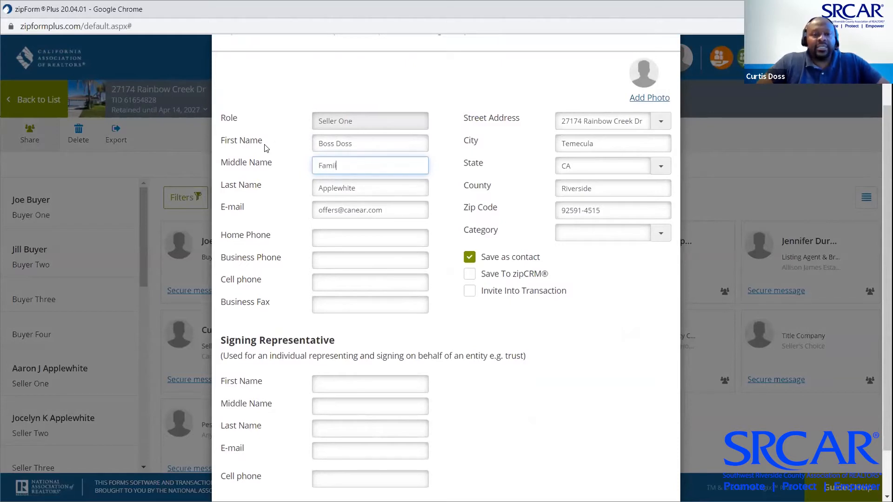
{"action": "key", "text": "Tab"}
{"action": "type", "text": "Trust"}
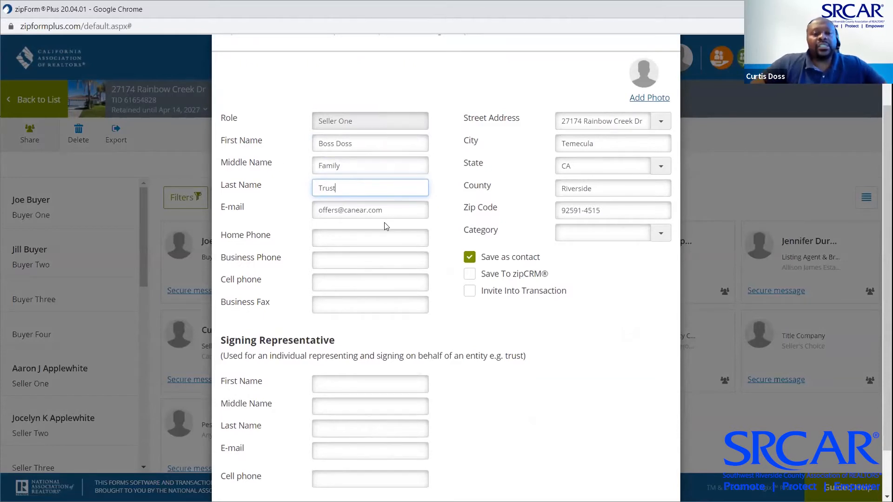
{"action": "scroll", "coordinate": [402, 309], "scroll_direction": "down", "scroll_amount": 1}
{"action": "scroll", "coordinate": [402, 310], "scroll_direction": "down", "scroll_amount": 1}
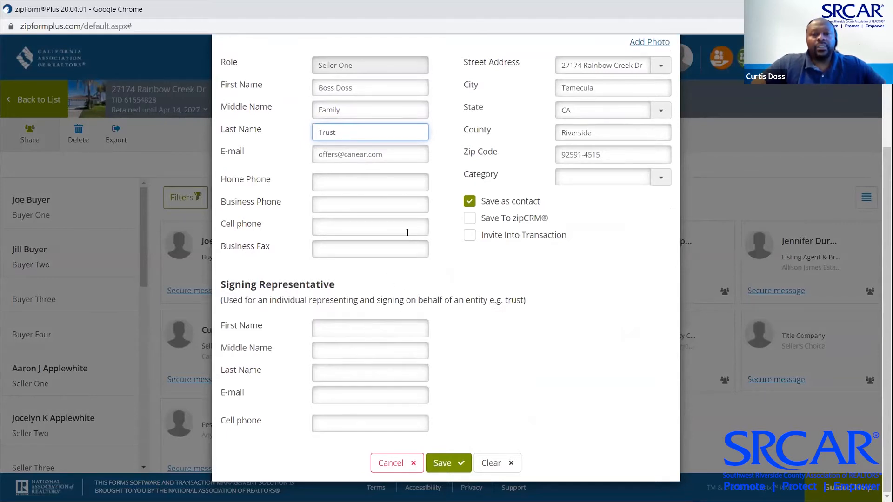
{"action": "scroll", "coordinate": [489, 331], "scroll_direction": "up", "scroll_amount": 1}
{"action": "scroll", "coordinate": [490, 331], "scroll_direction": "down", "scroll_amount": 1}
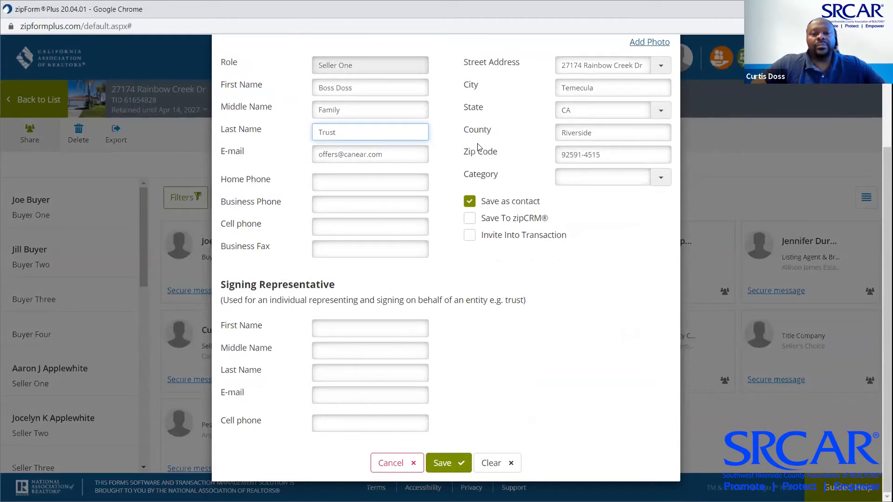
{"action": "scroll", "coordinate": [447, 234], "scroll_direction": "up", "scroll_amount": 3}
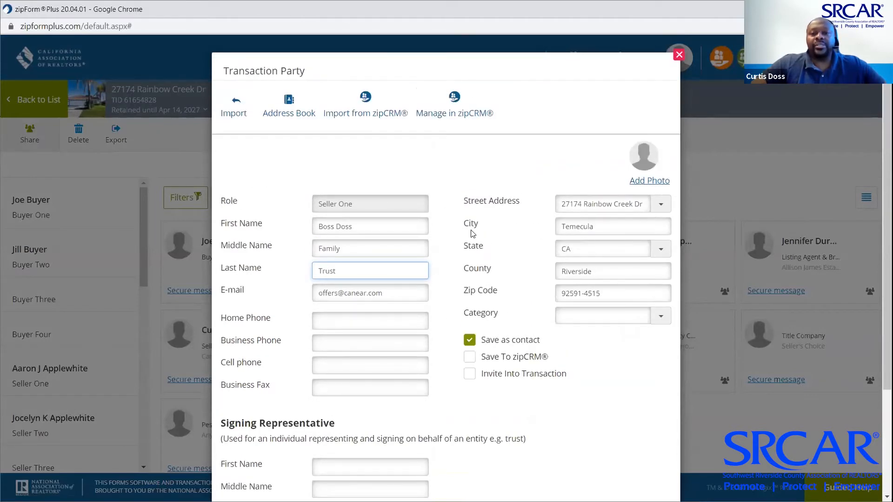
{"action": "scroll", "coordinate": [470, 234], "scroll_direction": "down", "scroll_amount": 3}
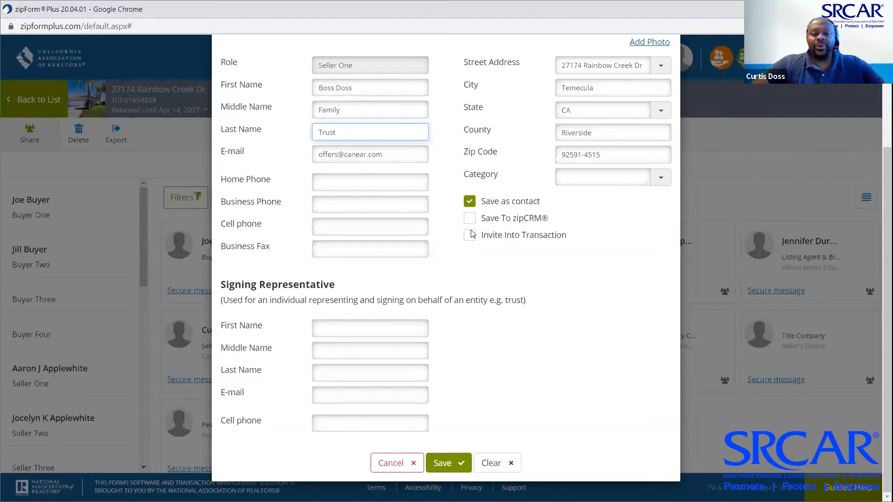
{"action": "left_click", "coordinate": [389, 467]}
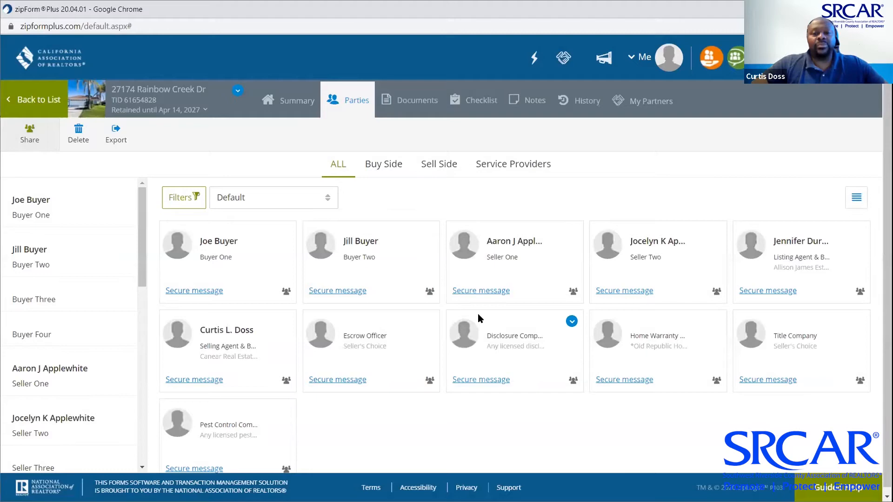
In Seller One's details, move the seller's first and last name into the Signing Representative fields
{"action": "left_click", "coordinate": [512, 269]}
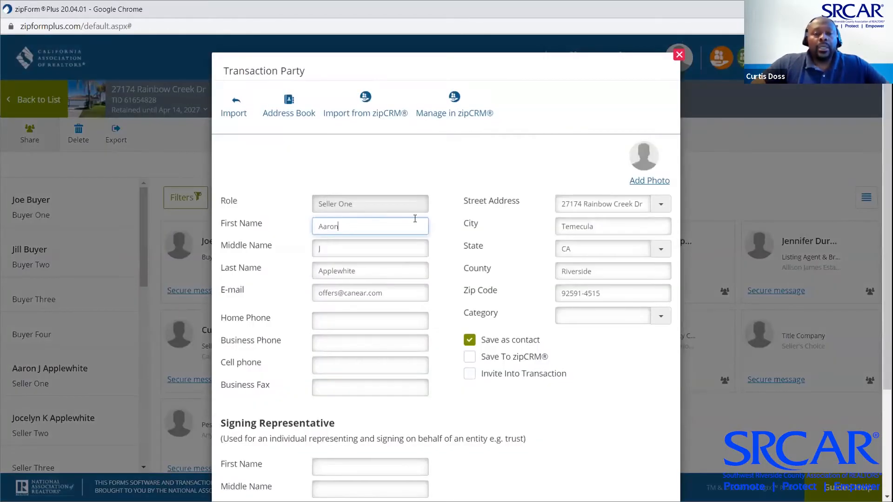
{"action": "left_click_drag", "start_coordinate": [346, 234], "coordinate": [272, 250]}
{"action": "key", "text": "ctrl+c"}
{"action": "key", "text": "BackSpace"}
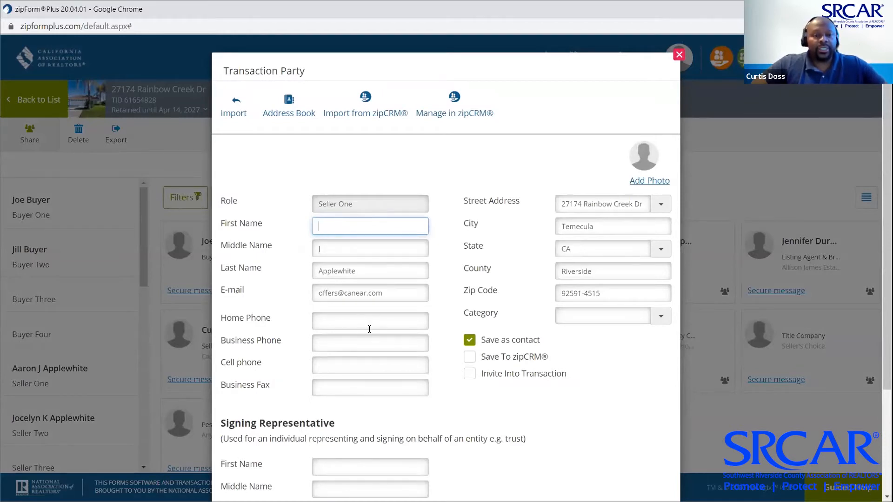
{"action": "scroll", "coordinate": [369, 329], "scroll_direction": "down", "scroll_amount": 3}
{"action": "left_click", "coordinate": [367, 334]}
{"action": "key", "text": "ctrl+v"}
{"action": "double_click", "coordinate": [337, 122]}
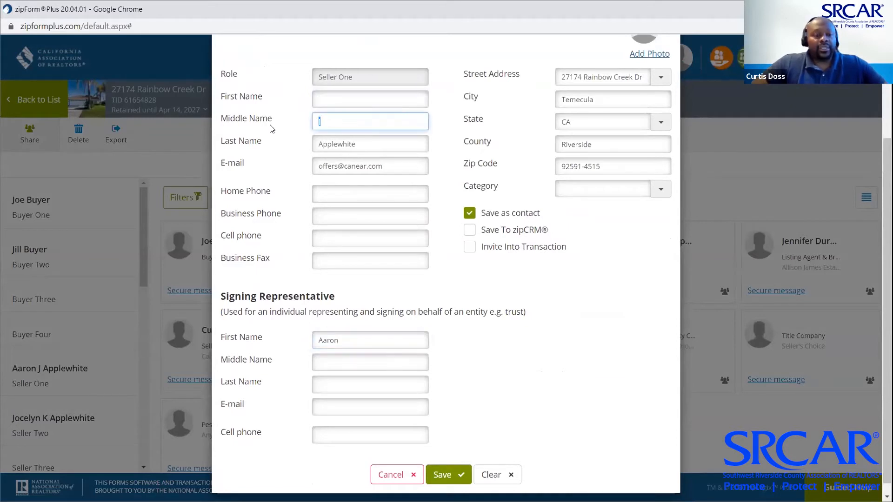
{"action": "left_click", "coordinate": [345, 364]}
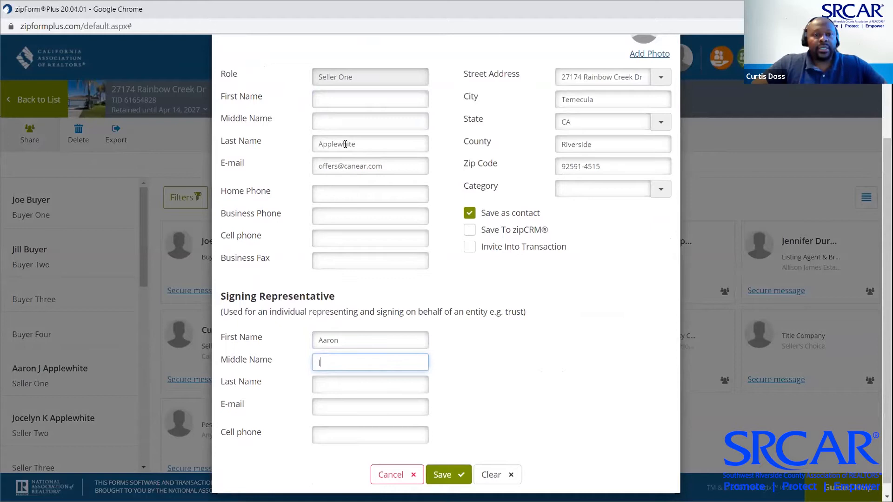
{"action": "double_click", "coordinate": [345, 144]}
{"action": "key", "text": "ctrl+x"}
{"action": "left_click", "coordinate": [352, 379]}
{"action": "key", "text": "ctrl+v"}
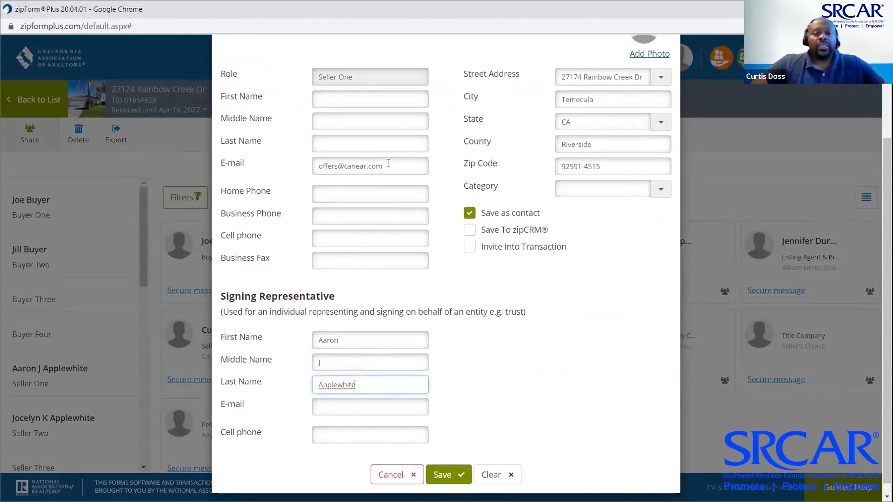
Copy the seller's e-mail into the signing representative's e-mail field
{"action": "left_click_drag", "start_coordinate": [388, 164], "coordinate": [286, 167]}
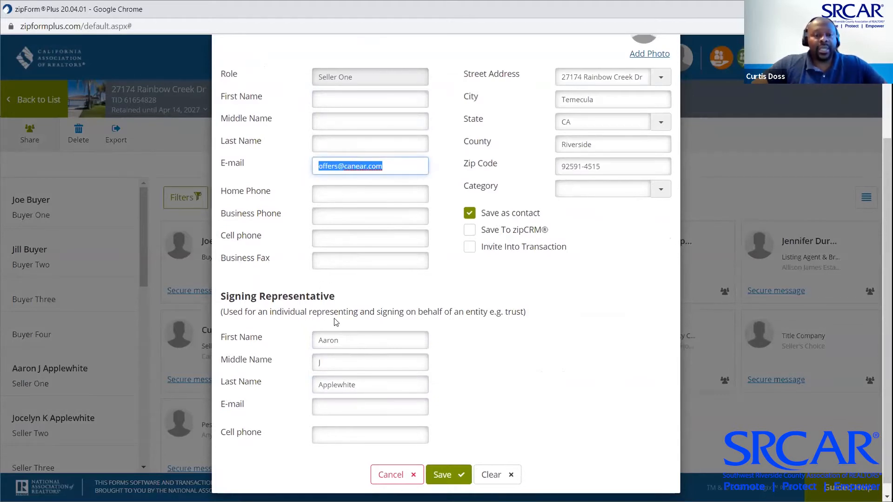
{"action": "scroll", "coordinate": [341, 401], "scroll_direction": "down", "scroll_amount": 1}
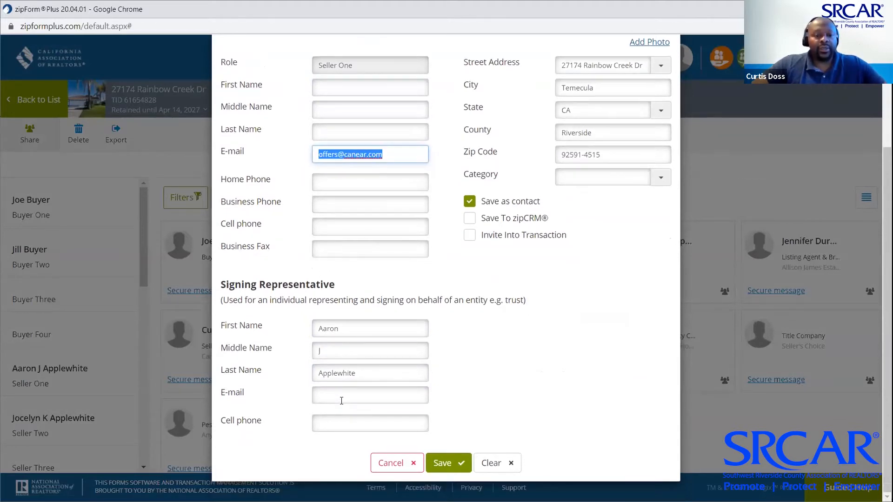
{"action": "left_click", "coordinate": [342, 396]}
{"action": "key", "text": "ctrl+v"}
Enter the family trust's name as Seller One's name and save the party
{"action": "left_click", "coordinate": [340, 90]}
{"action": "type", "text": "Boss Doss"}
{"action": "key", "text": "Tab"}
{"action": "type", "text": "Family"}
{"action": "key", "text": "Tab"}
{"action": "type", "text": "Trust"}
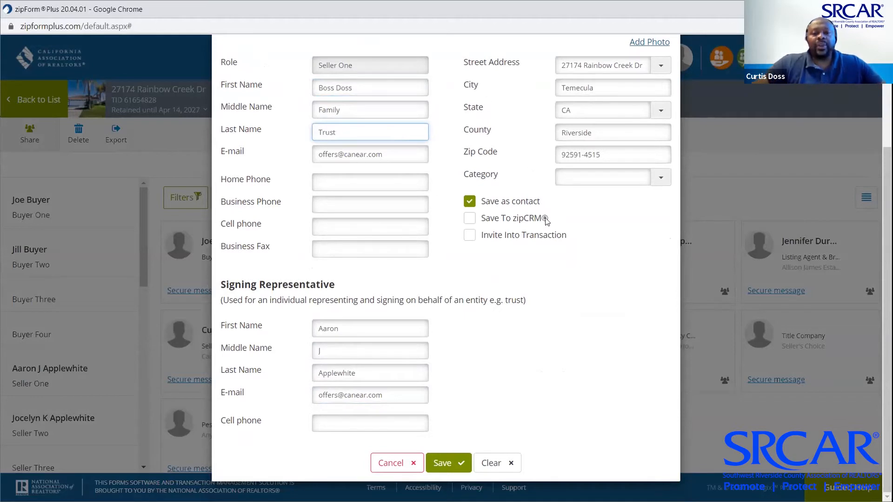
{"action": "left_click", "coordinate": [561, 278]}
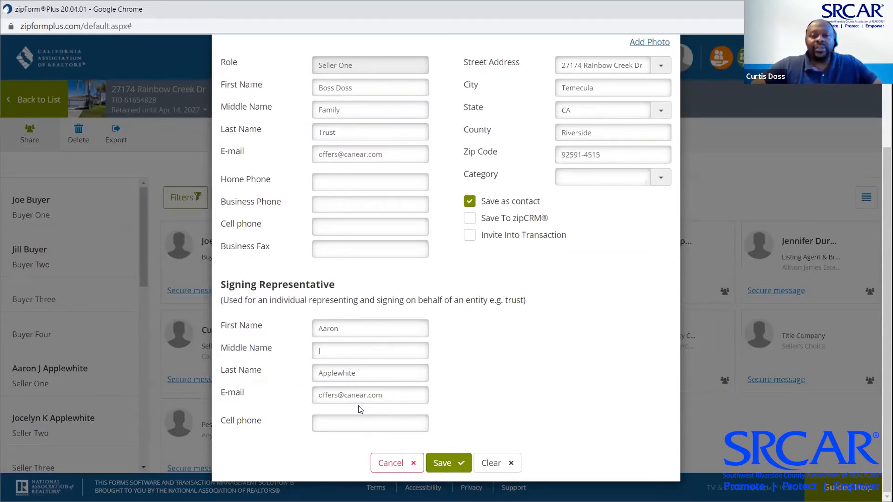
{"action": "left_click", "coordinate": [444, 463]}
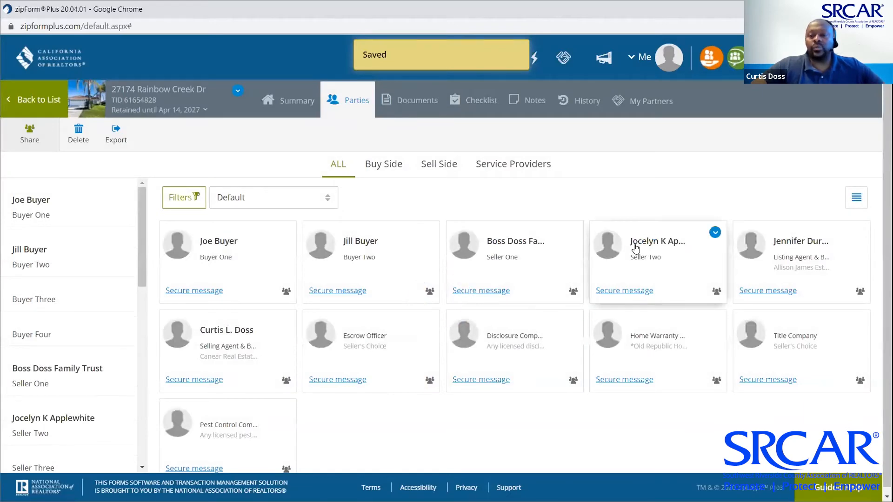
{"action": "left_click", "coordinate": [636, 244]}
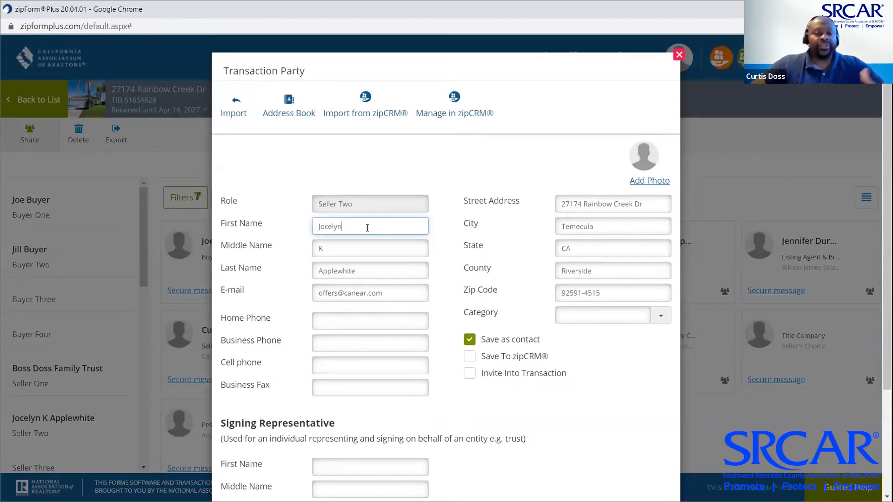
{"action": "triple_click", "coordinate": [462, 69]}
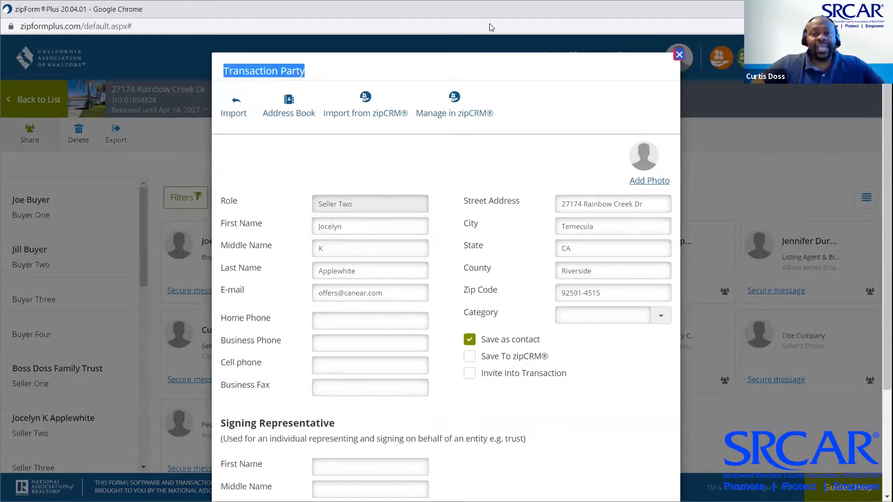
{"action": "left_click_drag", "start_coordinate": [362, 226], "coordinate": [294, 226]}
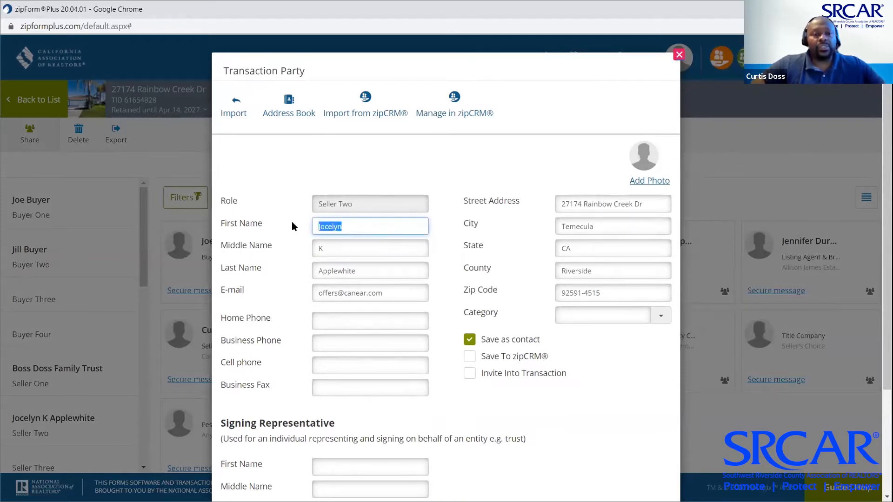
{"action": "key", "text": "BackSpace"}
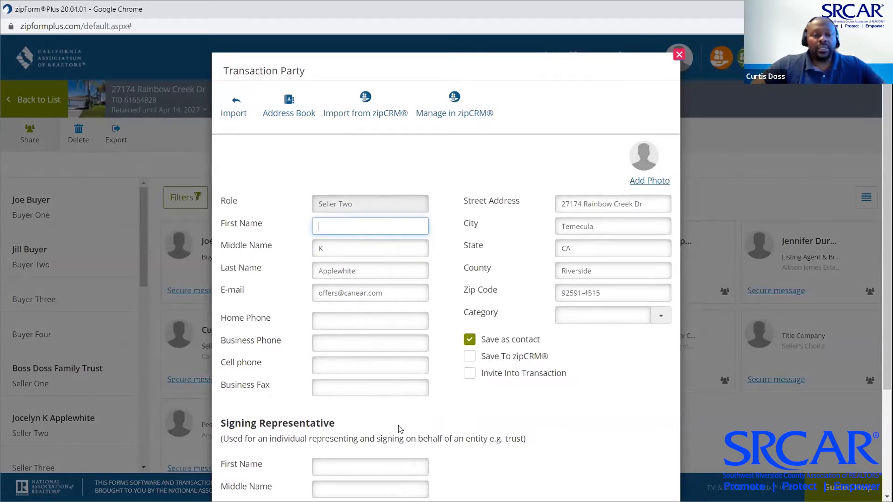
{"action": "left_click", "coordinate": [370, 467]}
{"action": "key", "text": "ctrl+v"}
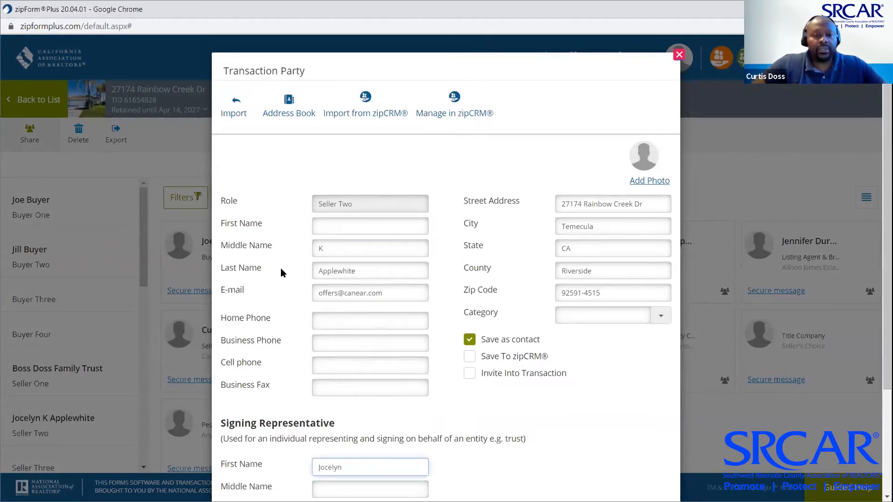
{"action": "double_click", "coordinate": [324, 249]}
{"action": "key", "text": "ctrl+x"}
{"action": "left_click", "coordinate": [354, 487]}
{"action": "key", "text": "ctrl+v"}
{"action": "double_click", "coordinate": [373, 269]}
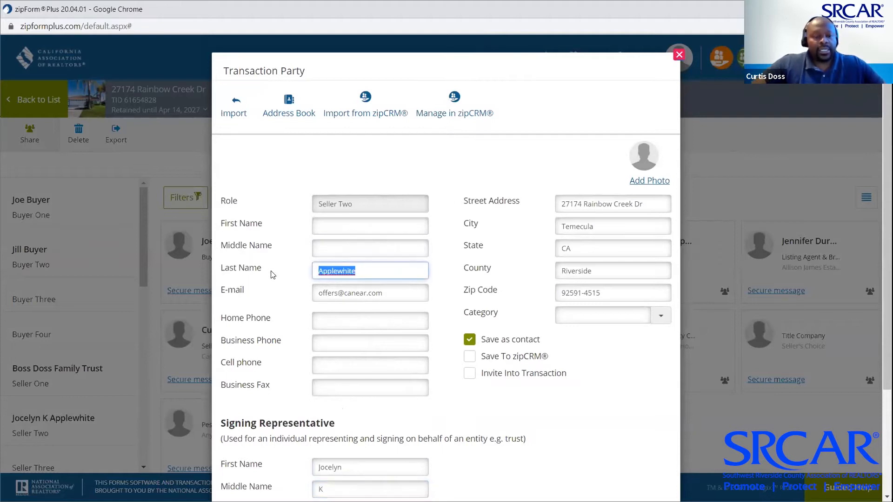
{"action": "key", "text": "ctrl+x"}
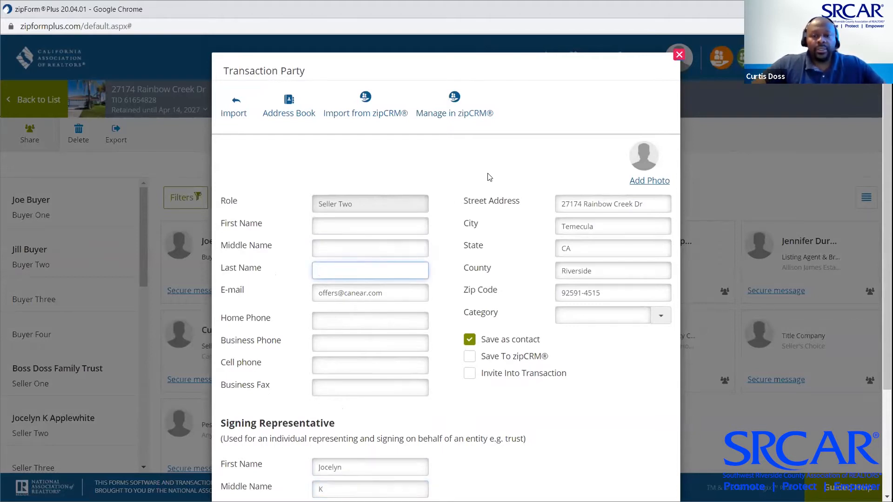
{"action": "left_click", "coordinate": [406, 490]}
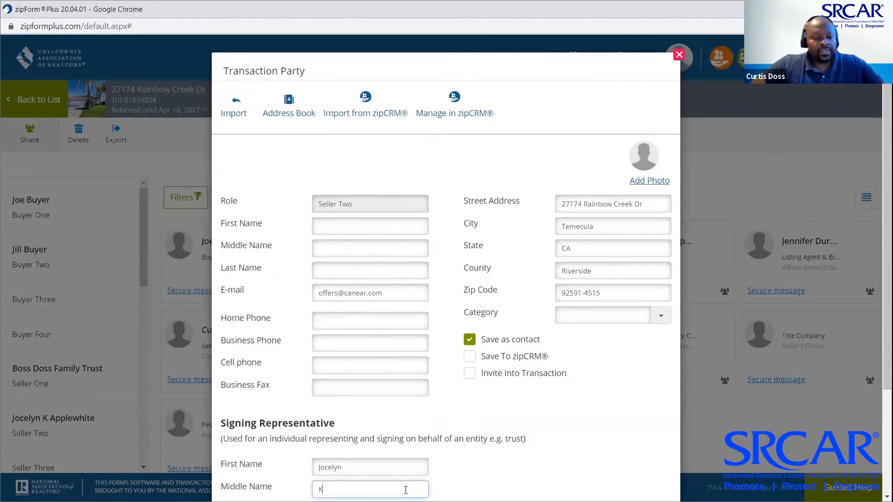
{"action": "key", "text": "Tab"}
{"action": "key", "text": "ctrl+v"}
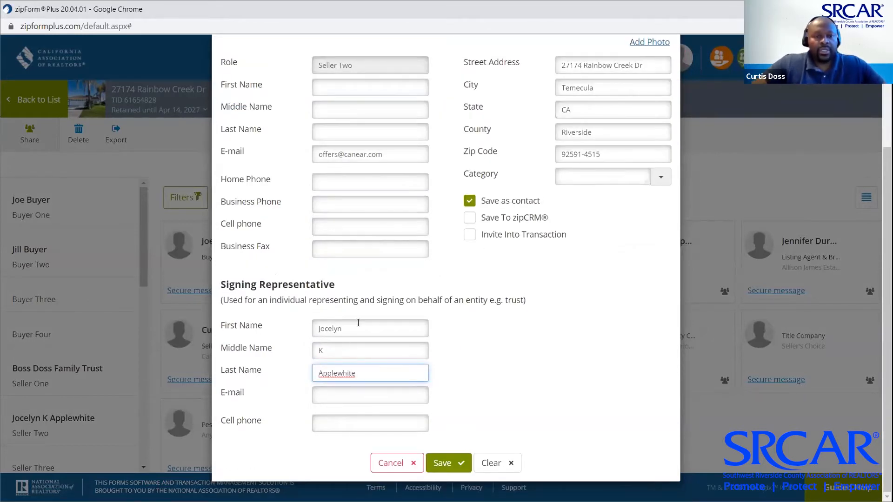
{"action": "left_click", "coordinate": [351, 157]}
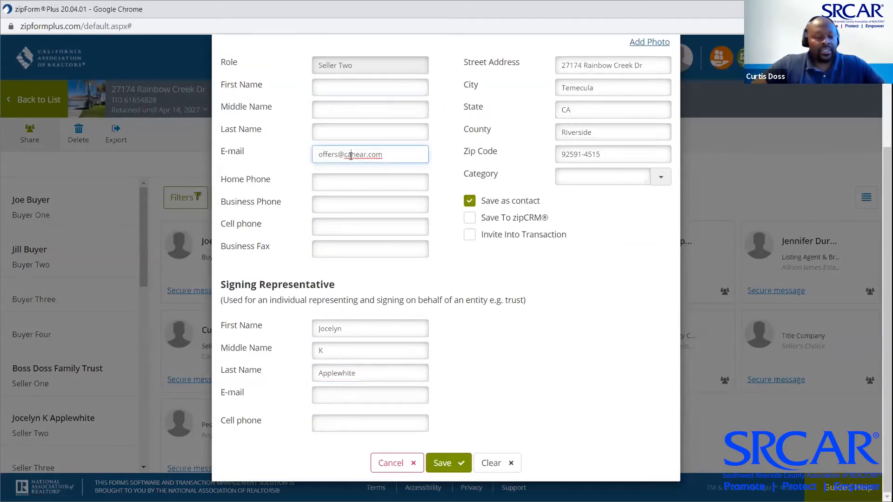
{"action": "key", "text": "ctrl+a"}
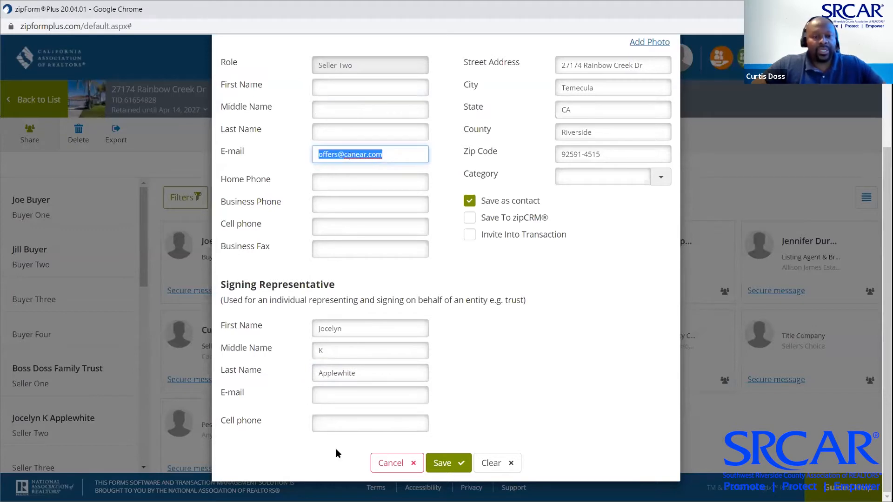
{"action": "left_click", "coordinate": [338, 391]}
{"action": "key", "text": "ctrl+v"}
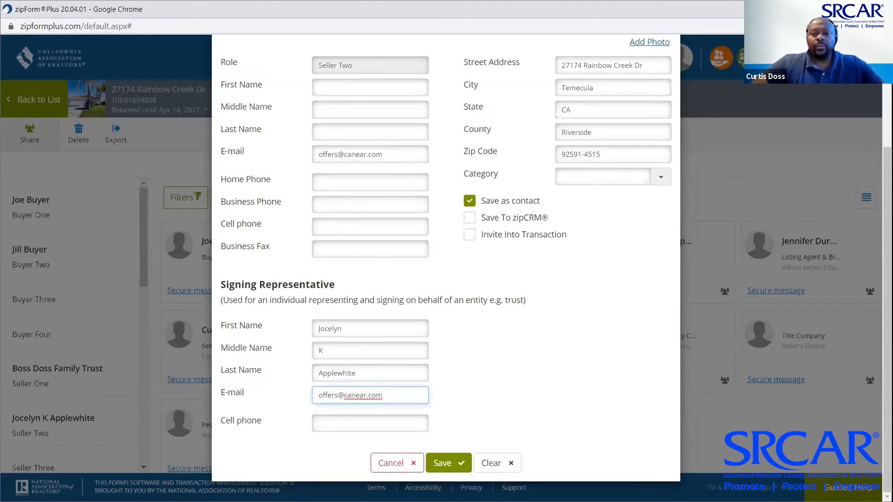
{"action": "left_click", "coordinate": [448, 463]}
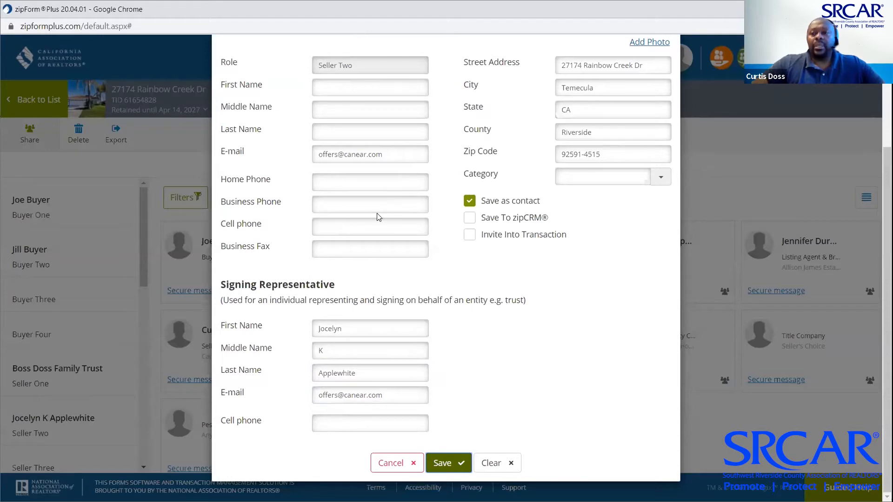
{"action": "scroll", "coordinate": [377, 217], "scroll_direction": "up", "scroll_amount": 3}
{"action": "left_click", "coordinate": [679, 55]}
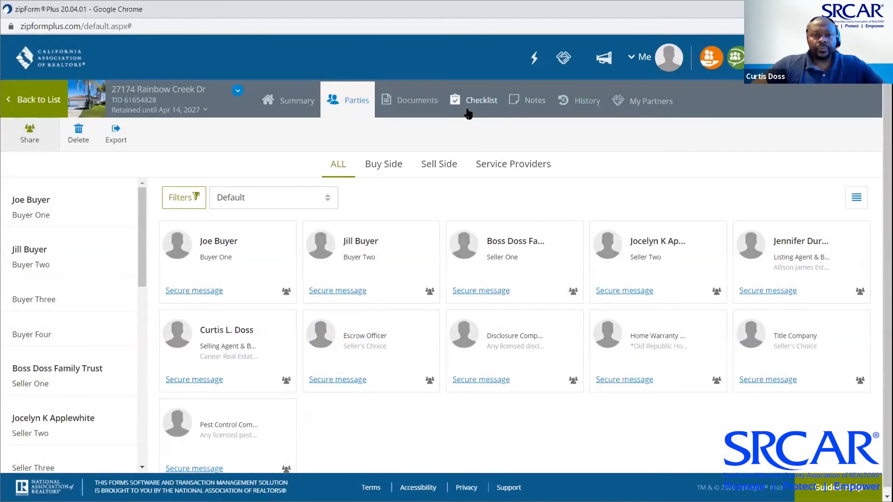
Browse the transaction's Documents and Summary, opening the California Residential Purchase Agreement
{"action": "left_click", "coordinate": [403, 101]}
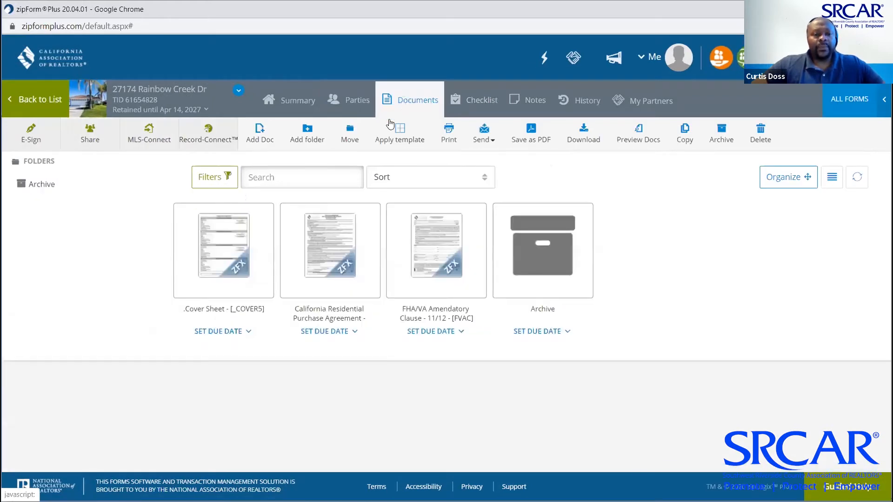
{"action": "left_click", "coordinate": [316, 228]}
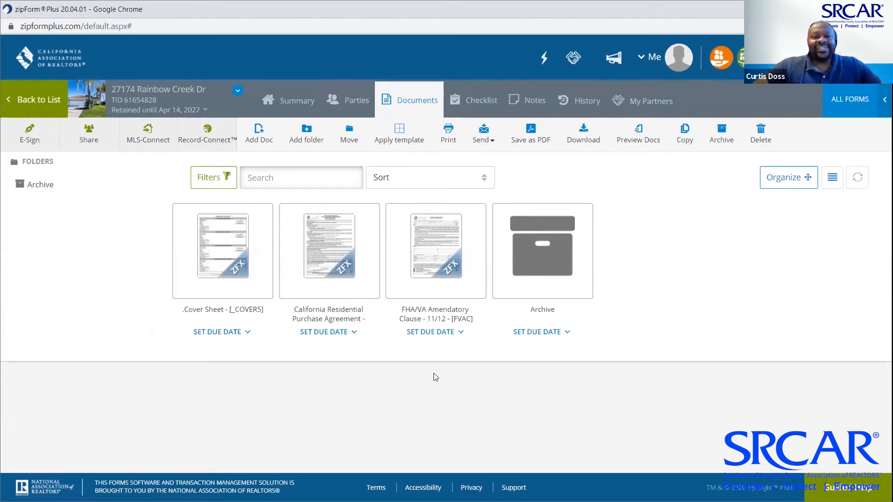
{"action": "left_click", "coordinate": [316, 235]}
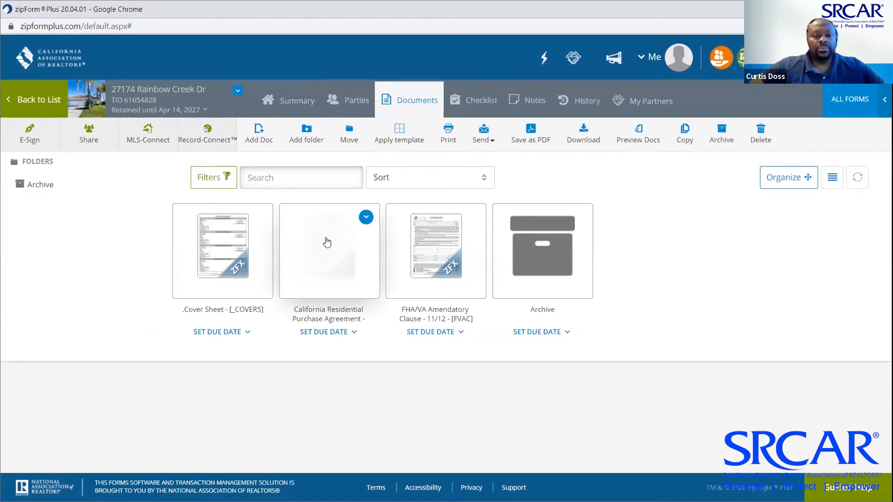
{"action": "left_click", "coordinate": [326, 238]}
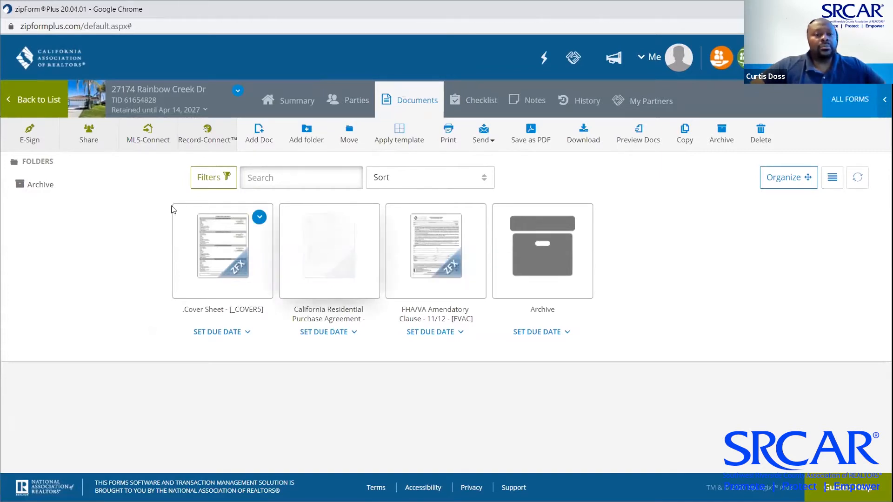
{"action": "left_click", "coordinate": [292, 104]}
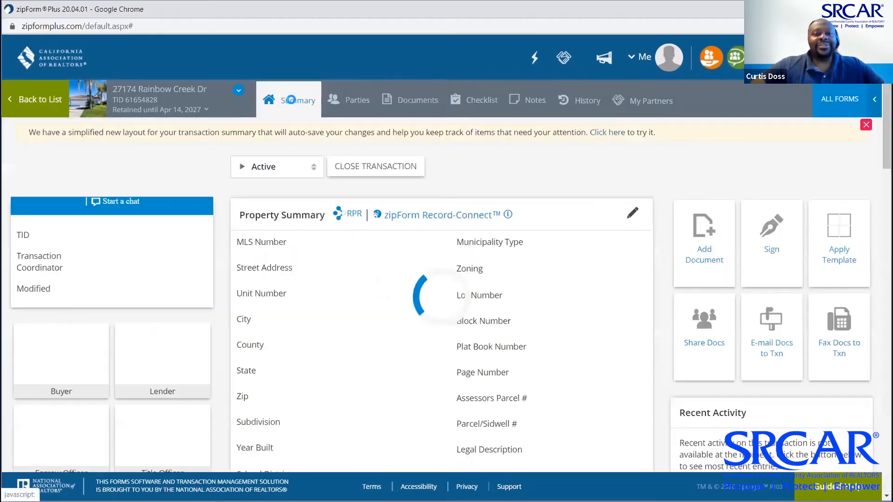
{"action": "left_click", "coordinate": [411, 101]}
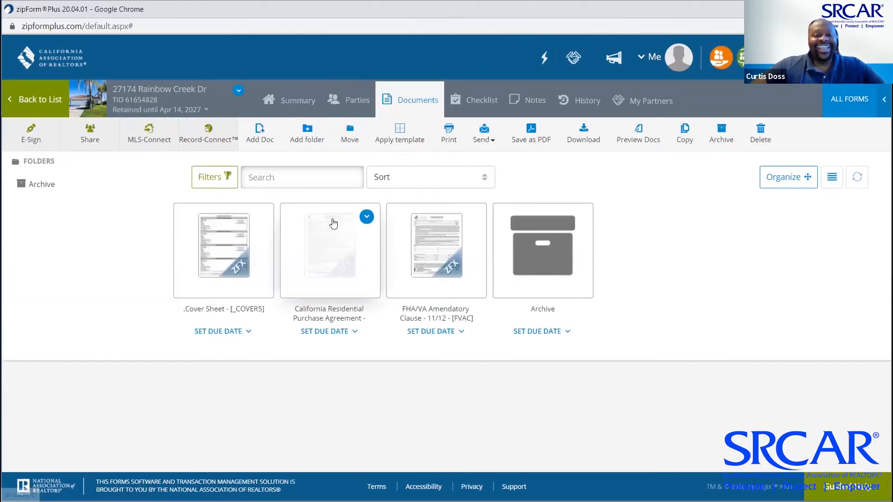
{"action": "left_click", "coordinate": [333, 223]}
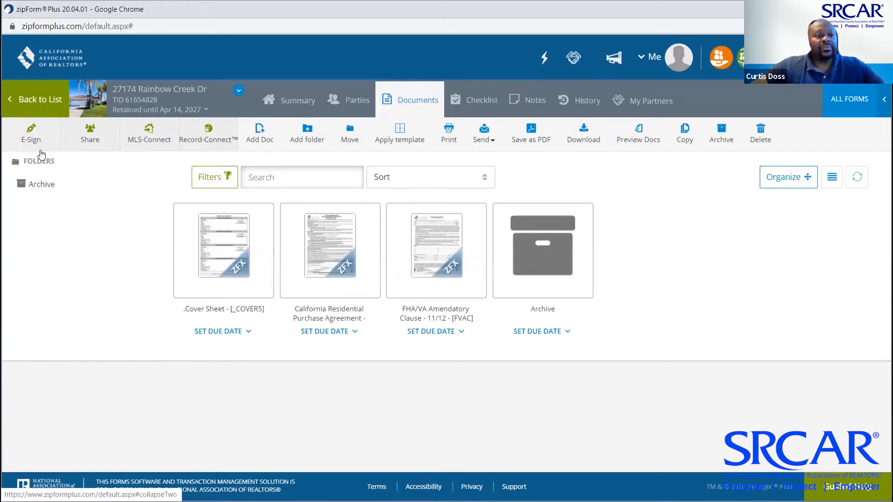
Check the Summary and Parties, open the purchase agreement and FHA/VA clause, then return to the list
{"action": "left_click", "coordinate": [295, 103]}
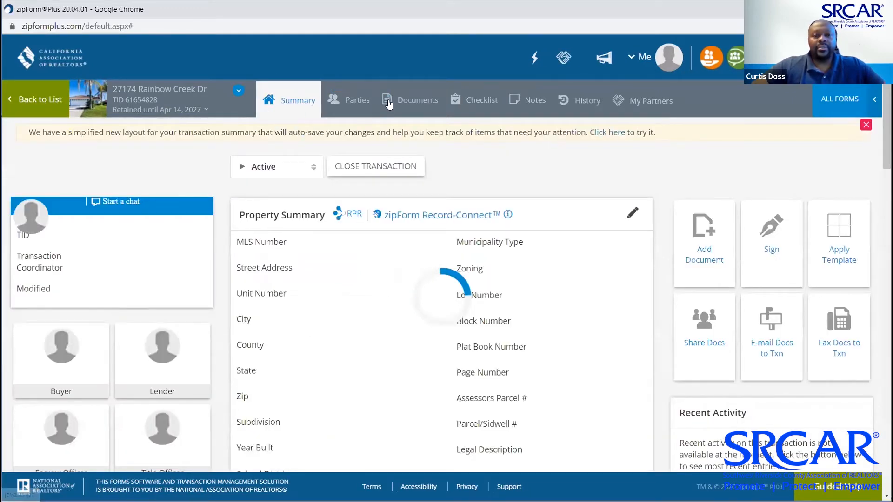
{"action": "left_click", "coordinate": [356, 100]}
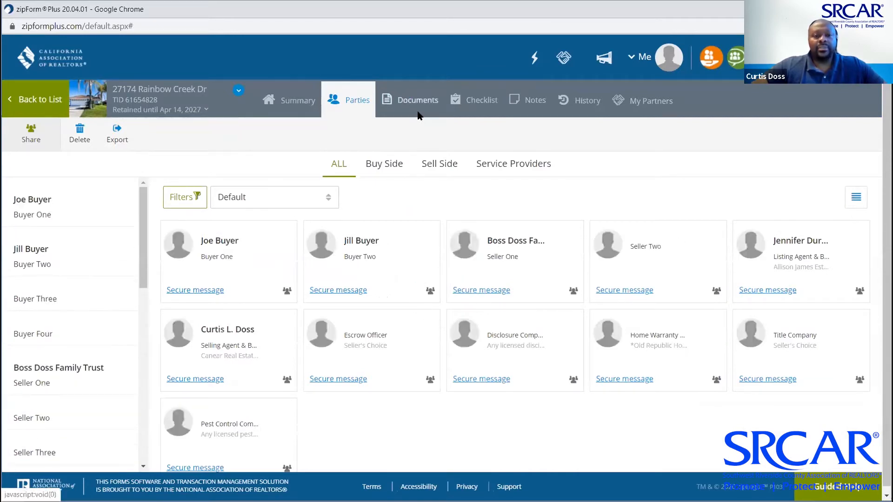
{"action": "left_click", "coordinate": [414, 104]}
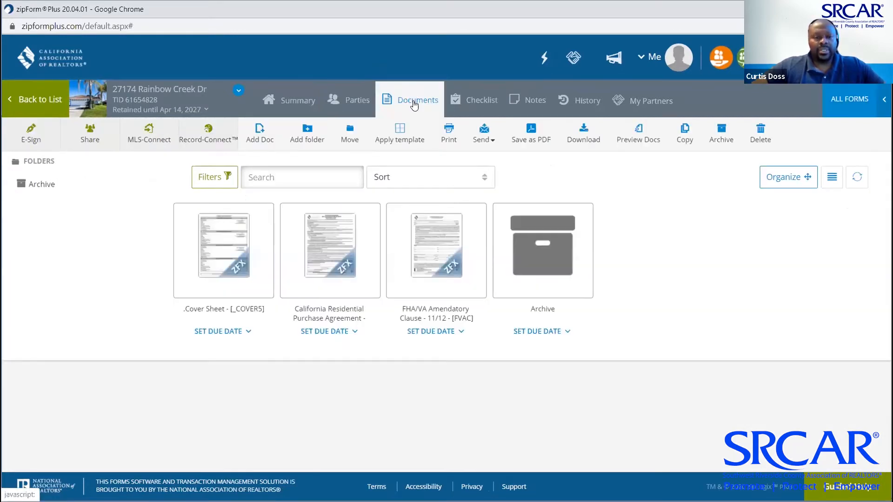
{"action": "left_click", "coordinate": [332, 243]}
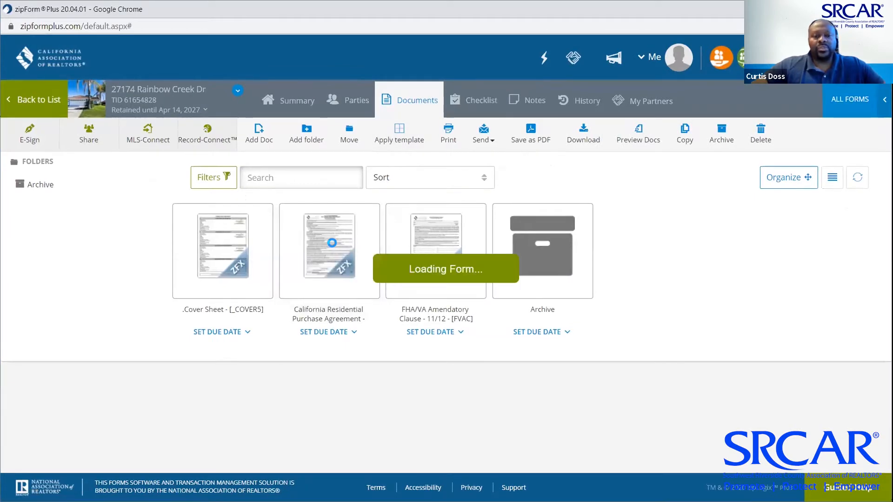
{"action": "left_click", "coordinate": [411, 245]}
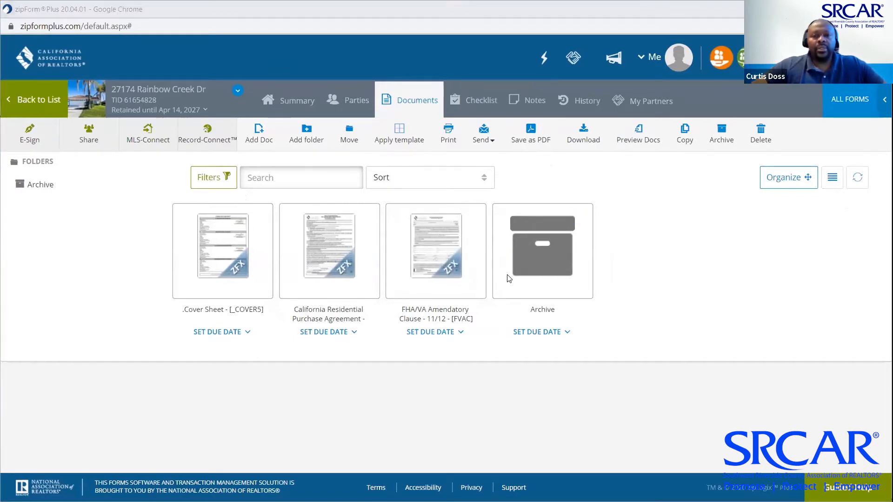
{"action": "left_click", "coordinate": [303, 234]}
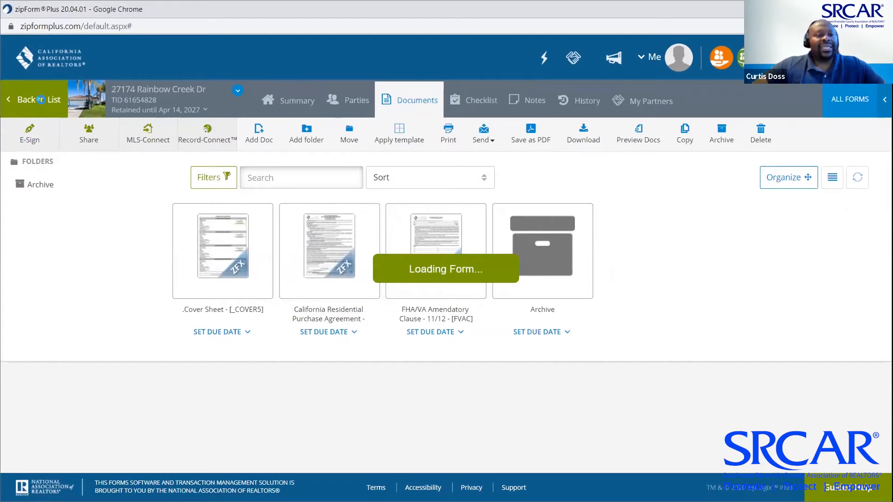
{"action": "left_click", "coordinate": [41, 102]}
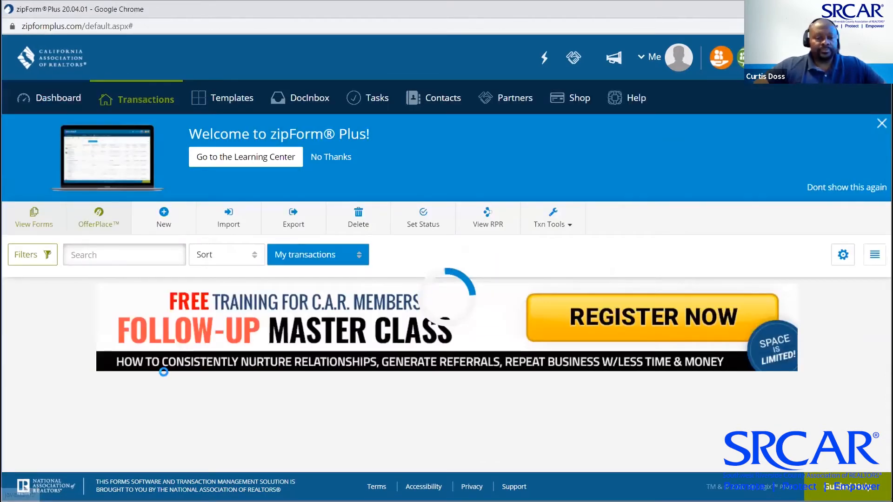
Reopen the transaction on its Documents page, open the purchase agreement and Cover Sheet, and collapse the folder tree
{"action": "scroll", "coordinate": [163, 373], "scroll_direction": "down", "scroll_amount": 3}
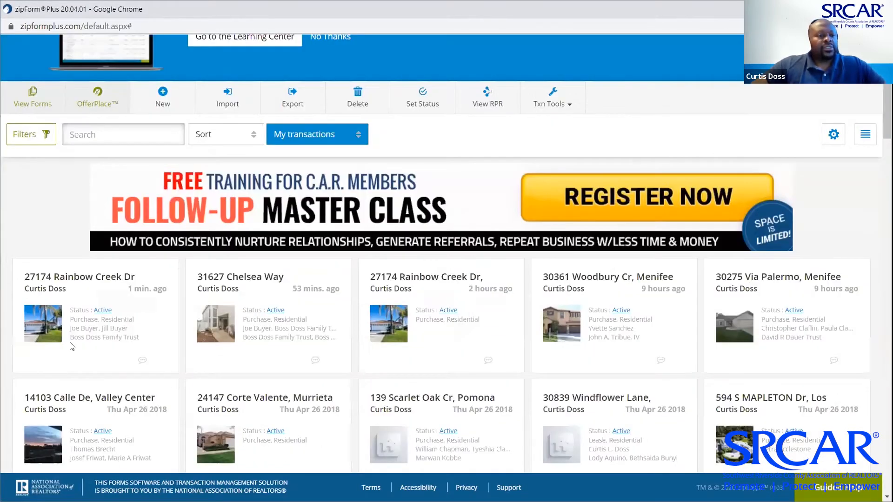
{"action": "left_click", "coordinate": [81, 276]}
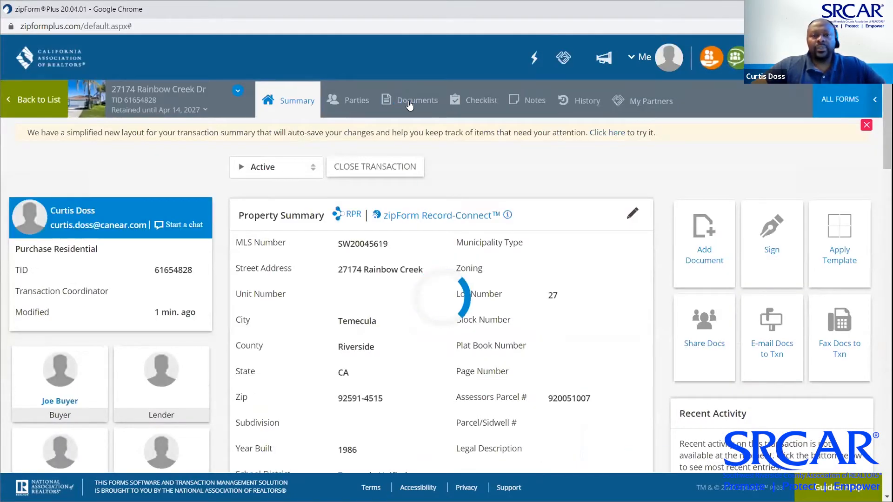
{"action": "left_click", "coordinate": [410, 104]}
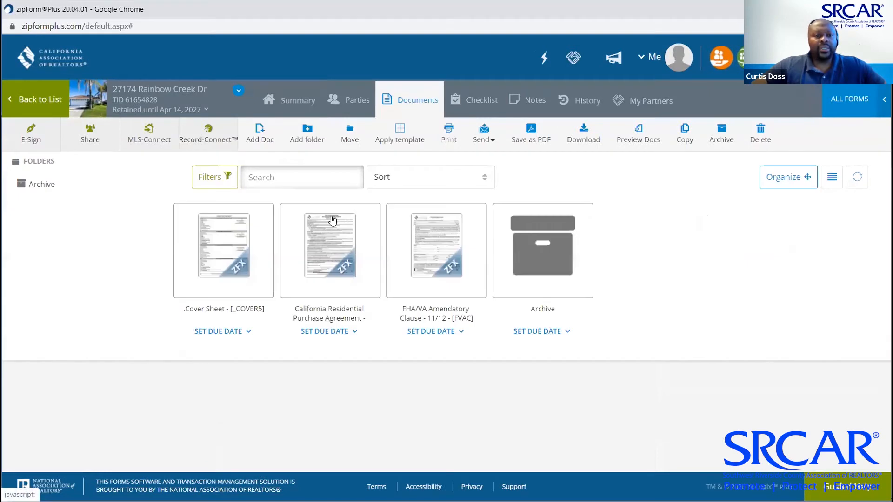
{"action": "left_click", "coordinate": [324, 251]}
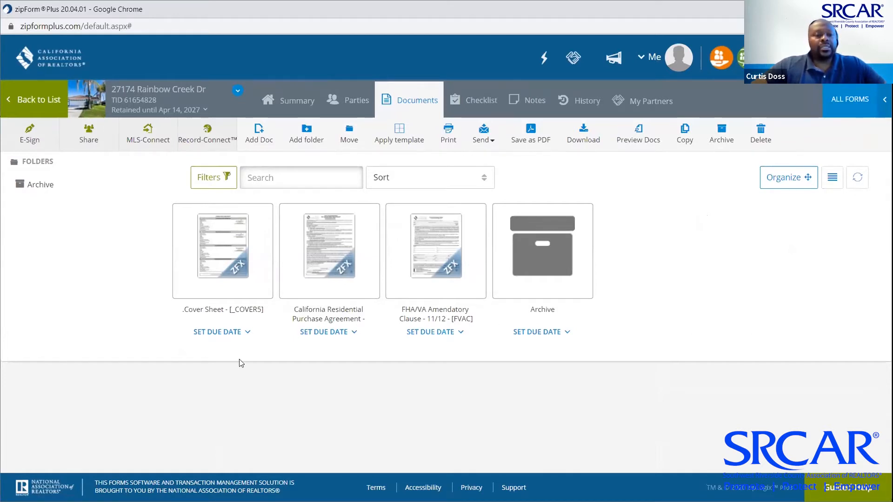
{"action": "left_click", "coordinate": [225, 271]}
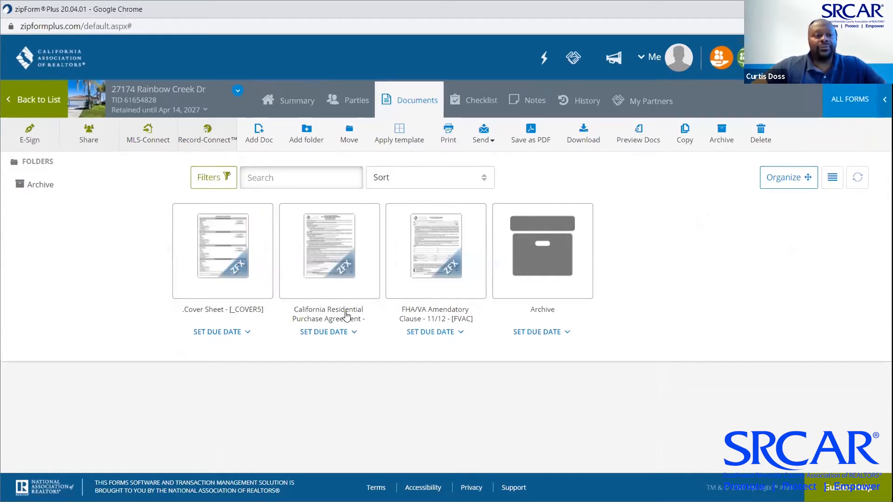
{"action": "left_click", "coordinate": [36, 161]}
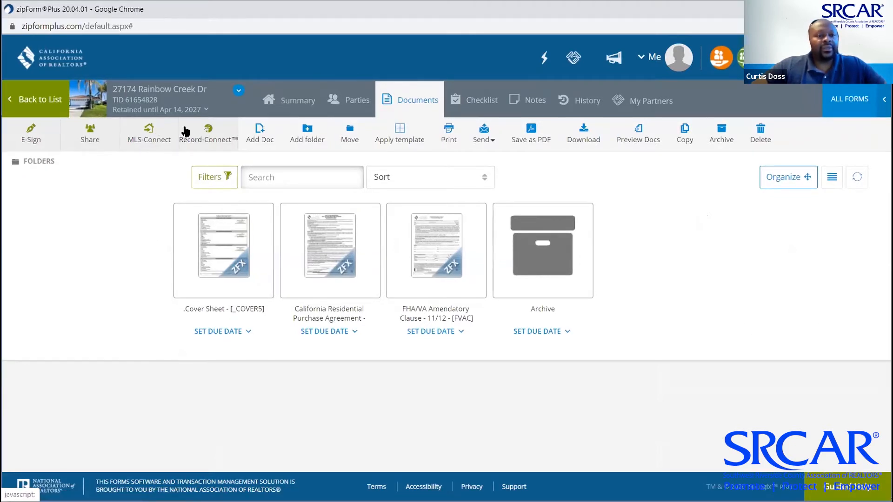
Add the Notice of Unforeseen Coronavirus form to the transaction from the forms library
{"action": "left_click", "coordinate": [300, 104]}
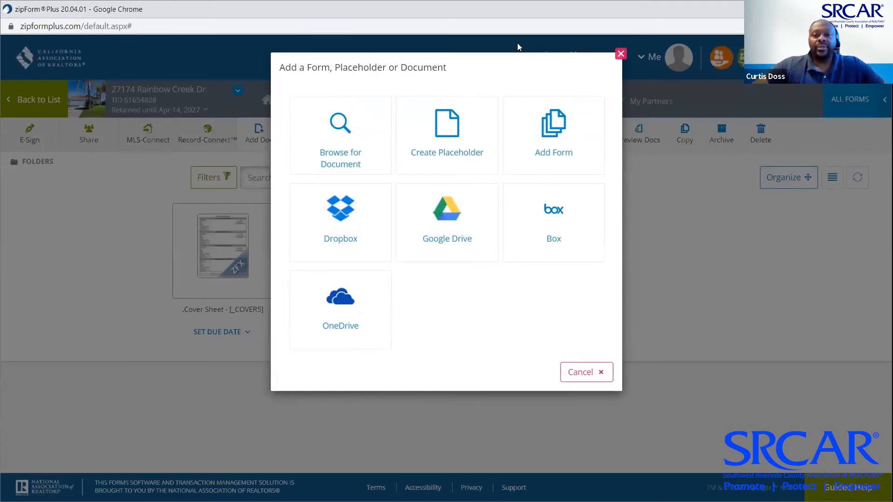
{"action": "left_click", "coordinate": [545, 147]}
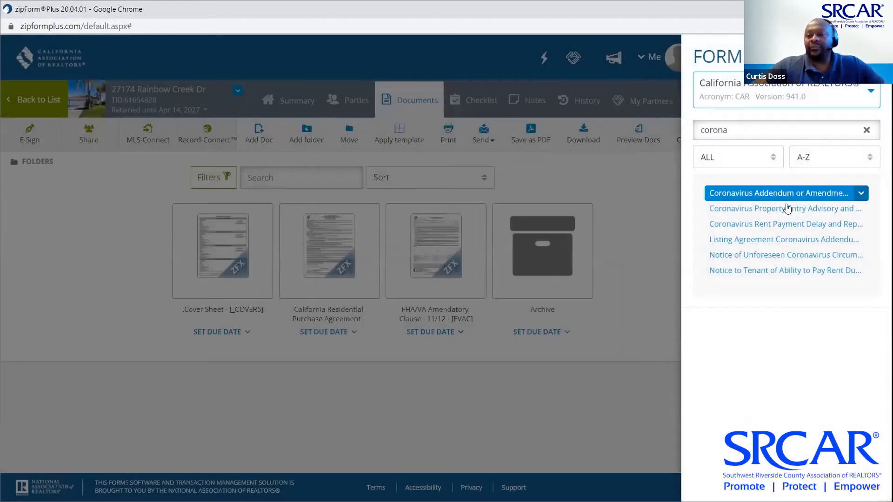
{"action": "left_click", "coordinate": [773, 255]}
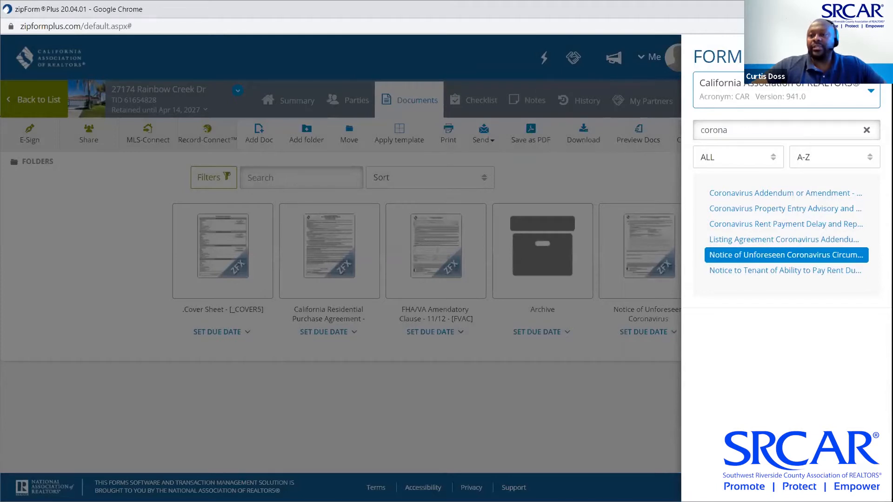
{"action": "left_click", "coordinate": [501, 166]}
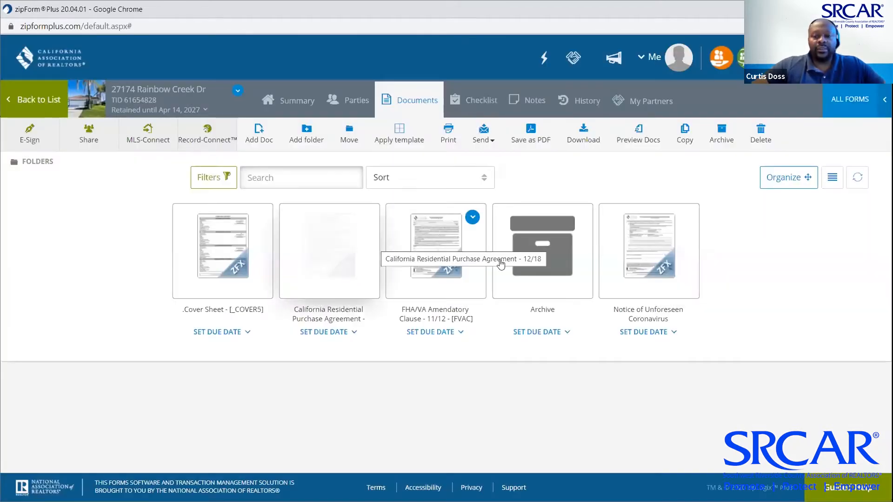
Open the purchase agreement and the new Coronavirus notice, then return to the Transactions list
{"action": "left_click", "coordinate": [329, 260]}
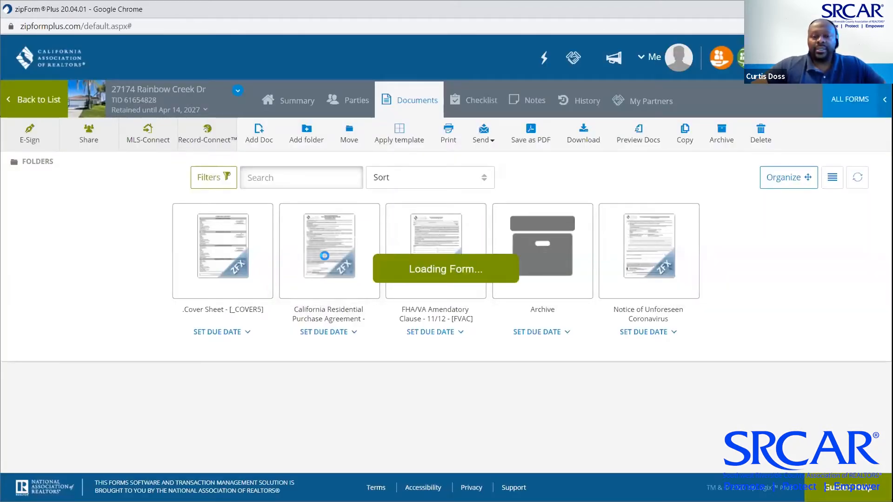
{"action": "left_click", "coordinate": [653, 242]}
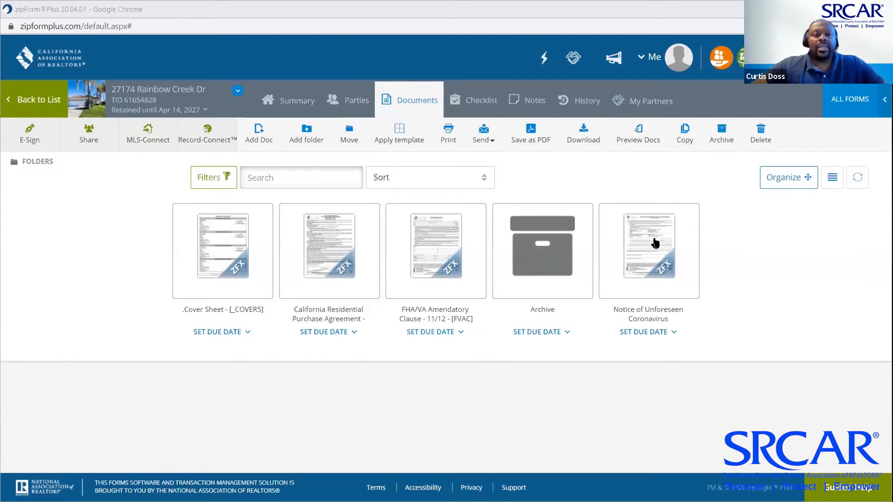
{"action": "left_click", "coordinate": [39, 99]}
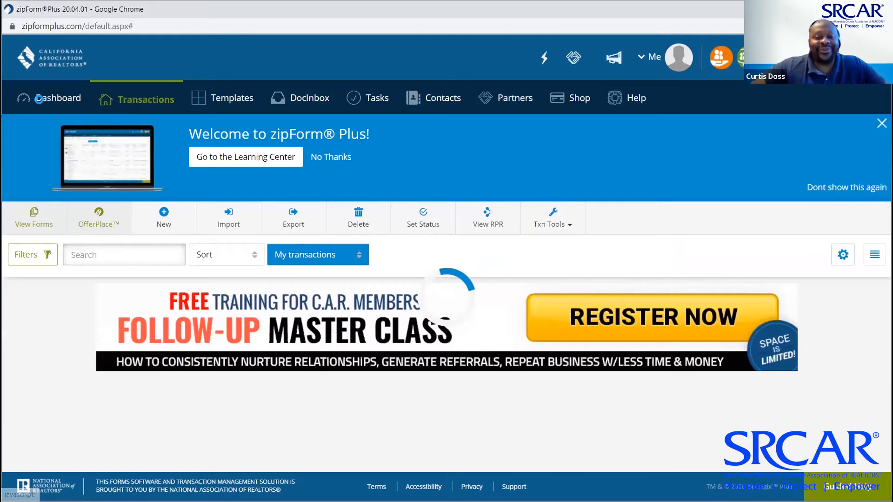
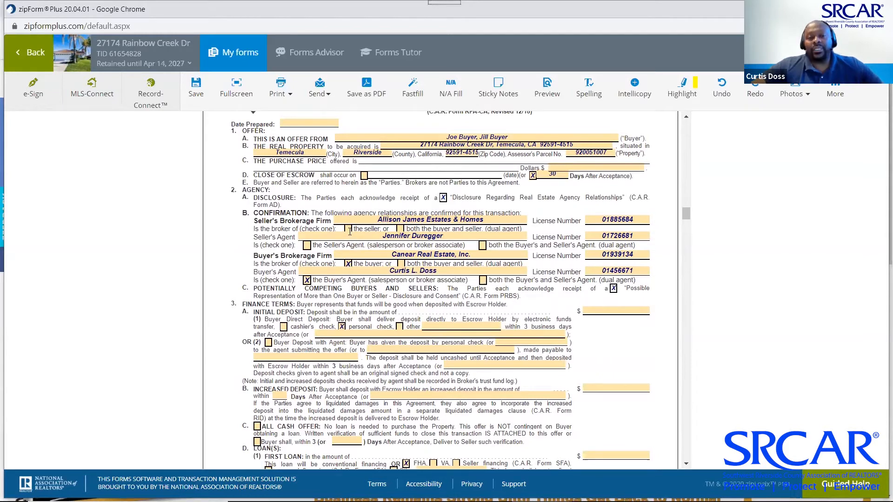
In RPA paragraph 2B, check 'the seller' and 'the Seller's Agent' agency confirmation boxes
{"action": "left_click", "coordinate": [350, 232]}
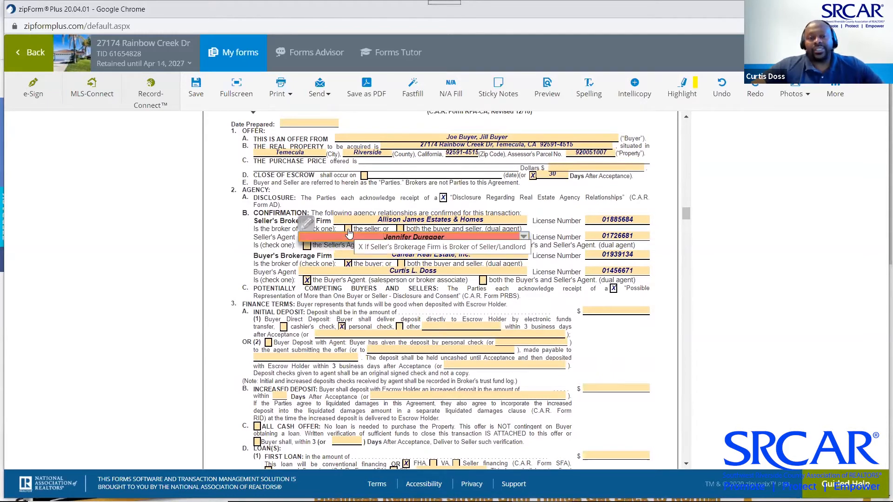
{"action": "left_click", "coordinate": [349, 232]}
{"action": "left_click", "coordinate": [349, 231]}
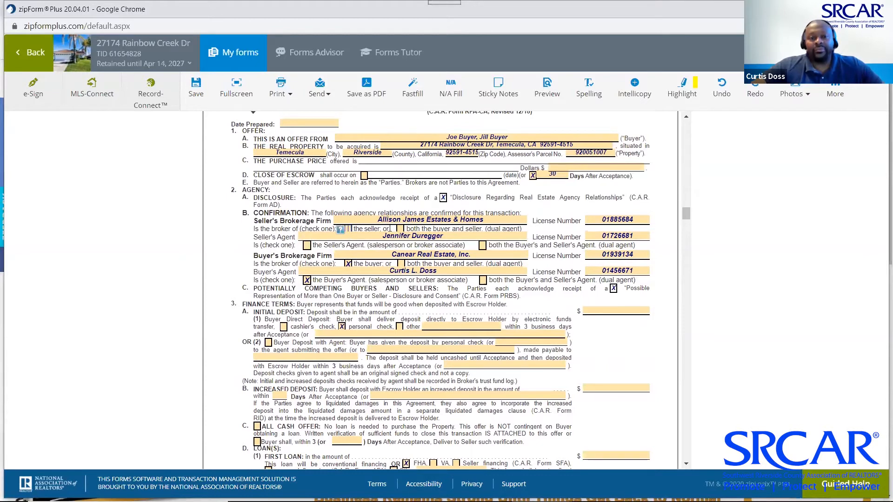
{"action": "left_click", "coordinate": [307, 245]}
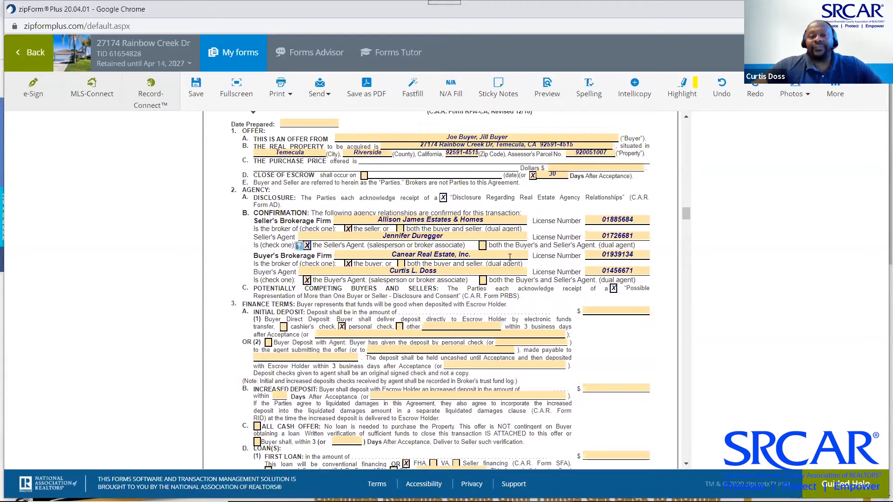
Scroll through the whole purchase agreement to review its filled-in sections
{"action": "scroll", "coordinate": [550, 281], "scroll_direction": "down", "scroll_amount": 3}
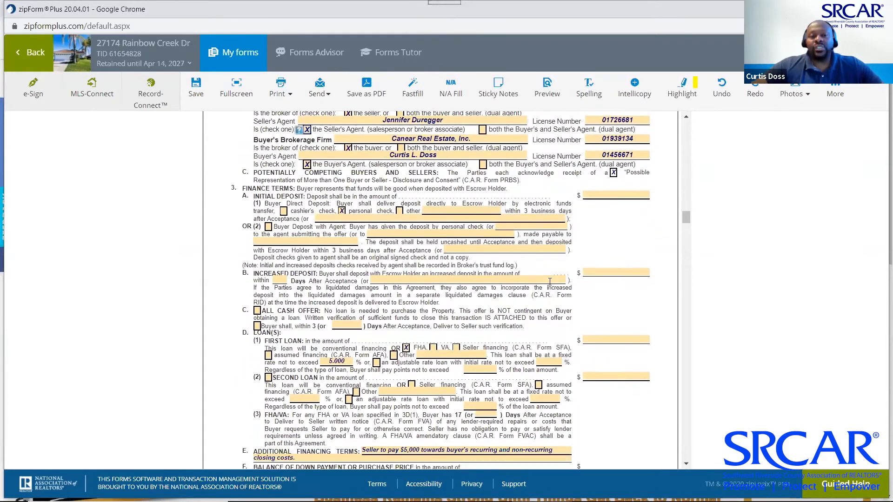
{"action": "scroll", "coordinate": [550, 282], "scroll_direction": "down", "scroll_amount": 2}
{"action": "scroll", "coordinate": [551, 281], "scroll_direction": "down", "scroll_amount": 1}
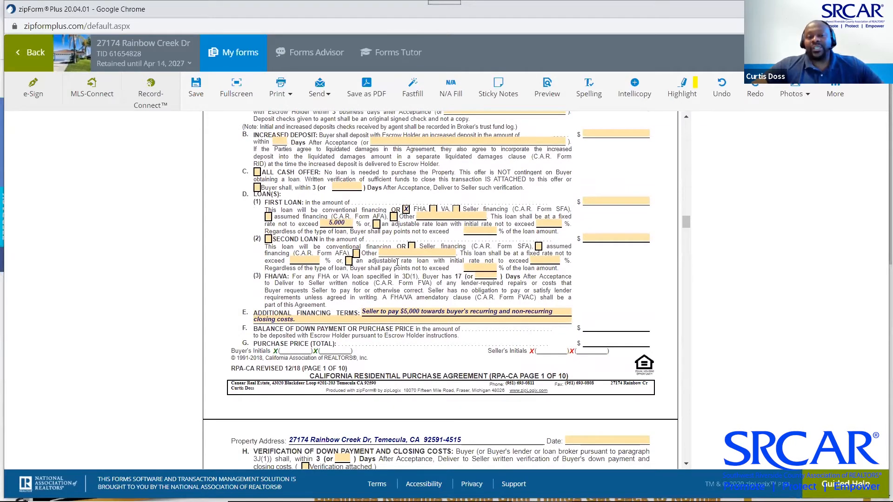
{"action": "scroll", "coordinate": [397, 261], "scroll_direction": "down", "scroll_amount": 2}
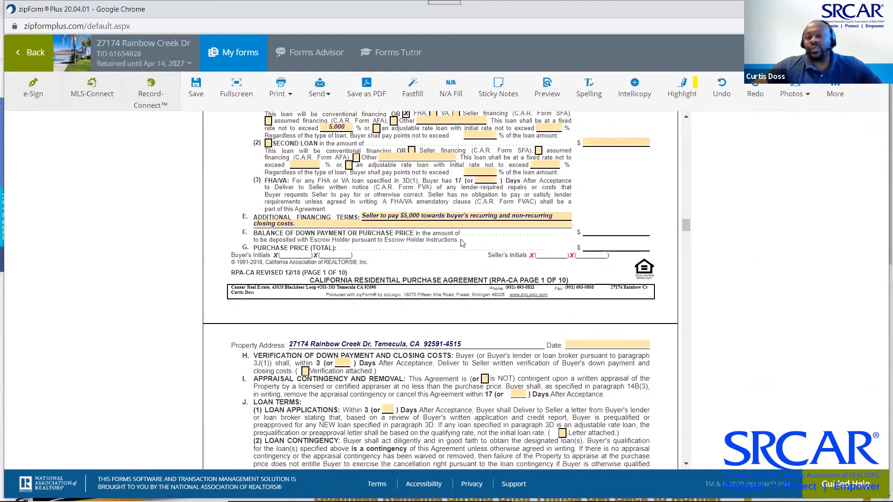
{"action": "scroll", "coordinate": [462, 243], "scroll_direction": "down", "scroll_amount": 6}
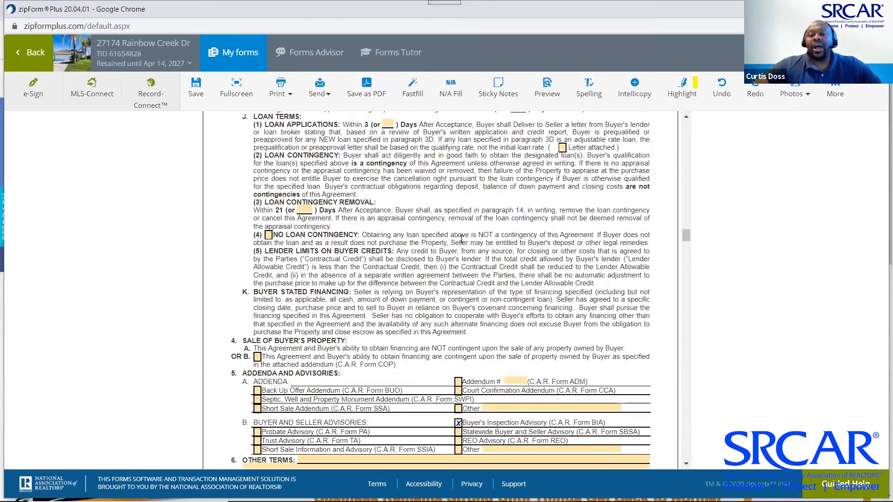
{"action": "scroll", "coordinate": [462, 243], "scroll_direction": "down", "scroll_amount": 5}
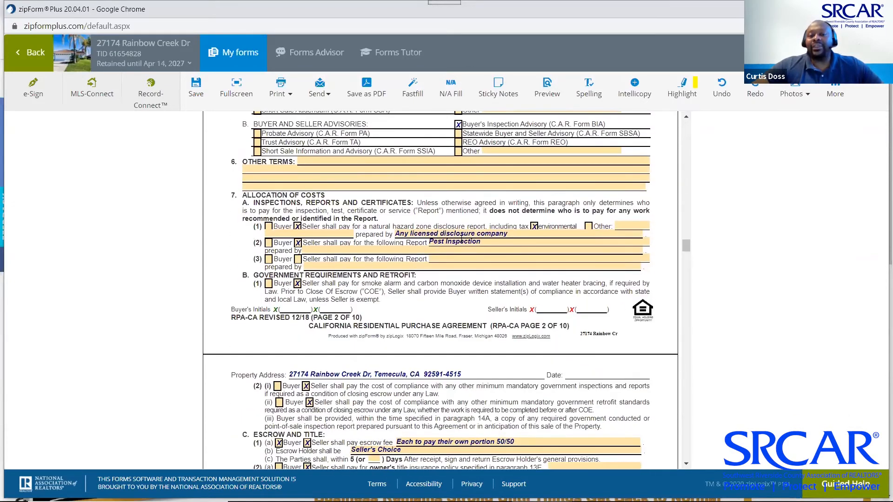
{"action": "scroll", "coordinate": [461, 239], "scroll_direction": "down", "scroll_amount": 1}
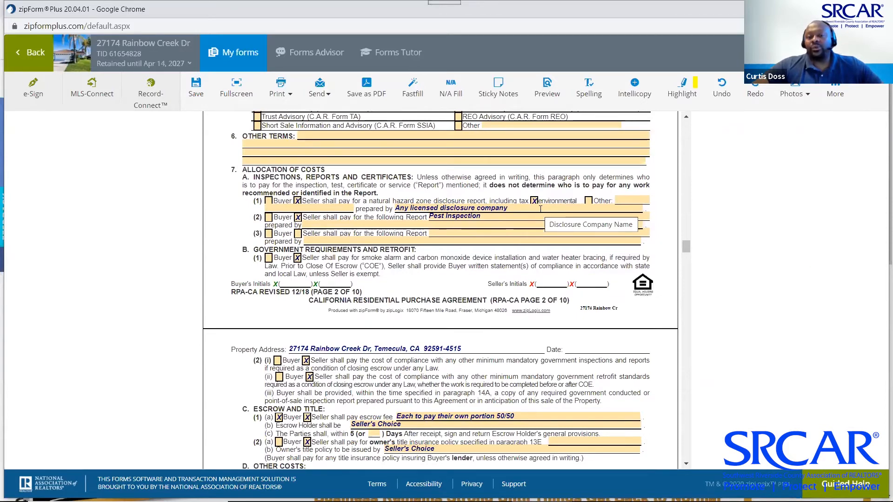
{"action": "scroll", "coordinate": [541, 209], "scroll_direction": "down", "scroll_amount": 2}
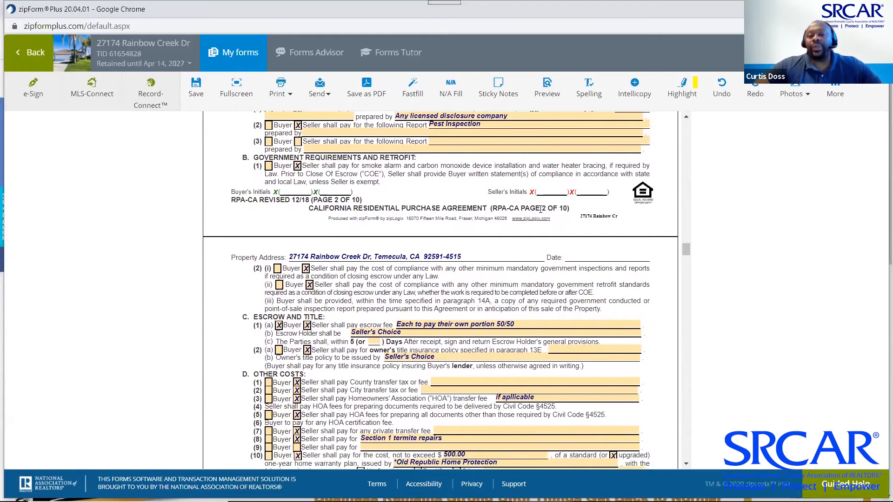
{"action": "scroll", "coordinate": [542, 211], "scroll_direction": "down", "scroll_amount": 5}
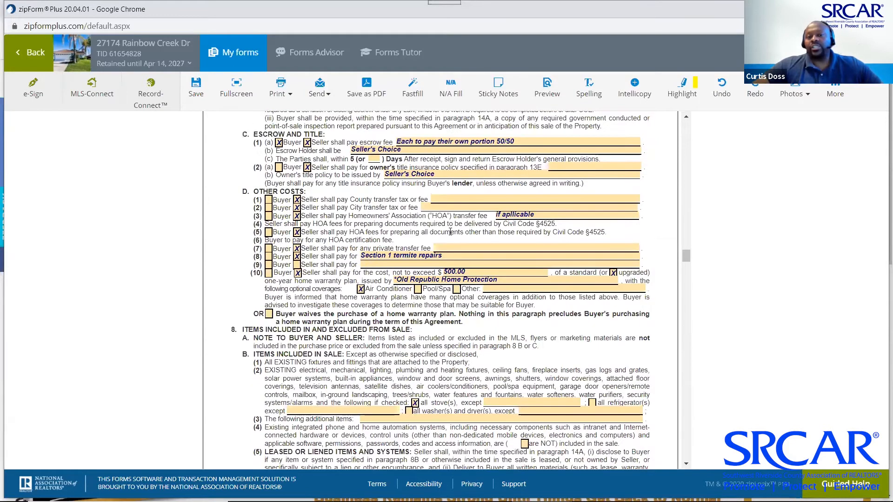
{"action": "scroll", "coordinate": [518, 257], "scroll_direction": "down", "scroll_amount": 3}
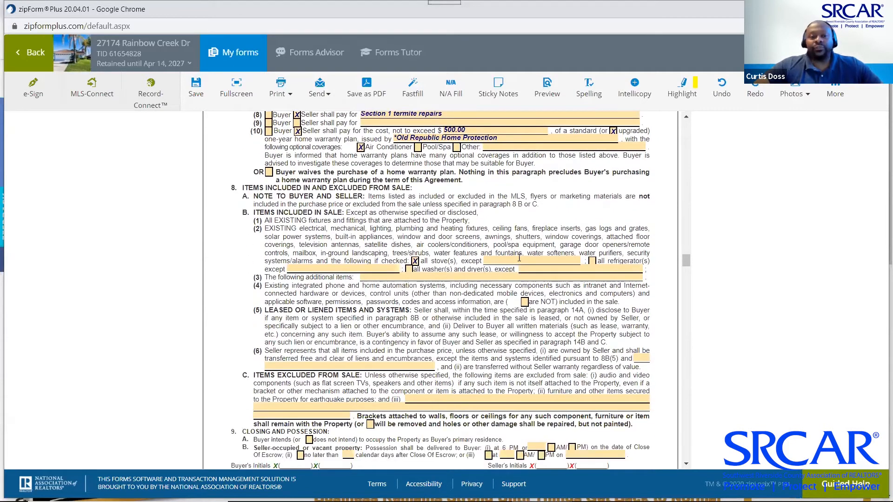
{"action": "scroll", "coordinate": [520, 258], "scroll_direction": "down", "scroll_amount": 1}
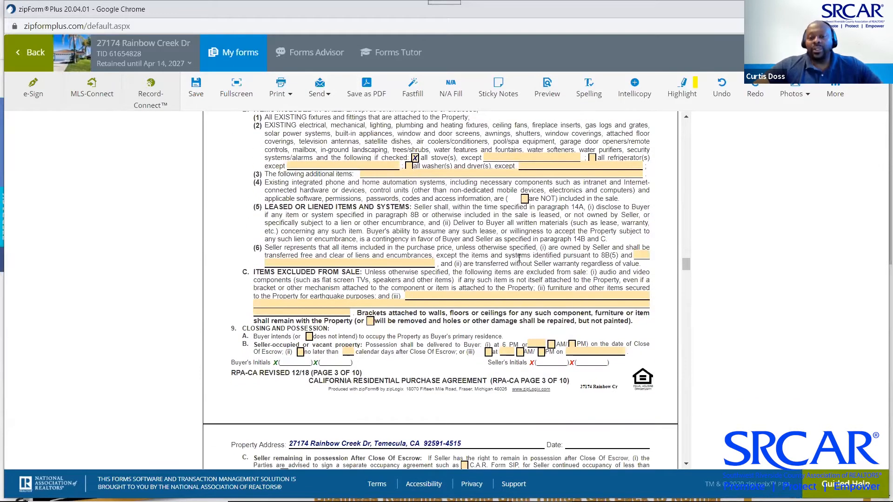
{"action": "scroll", "coordinate": [520, 258], "scroll_direction": "down", "scroll_amount": 12}
{"action": "scroll", "coordinate": [520, 258], "scroll_direction": "down", "scroll_amount": 20}
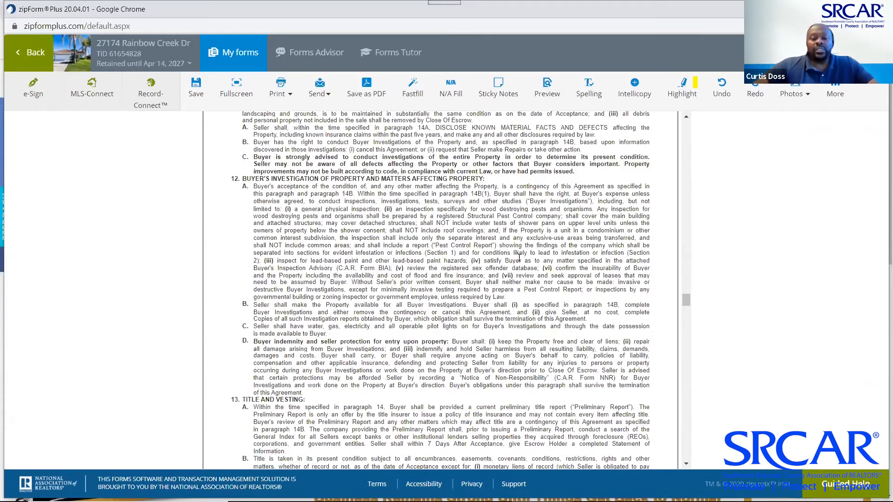
{"action": "scroll", "coordinate": [520, 258], "scroll_direction": "down", "scroll_amount": 2}
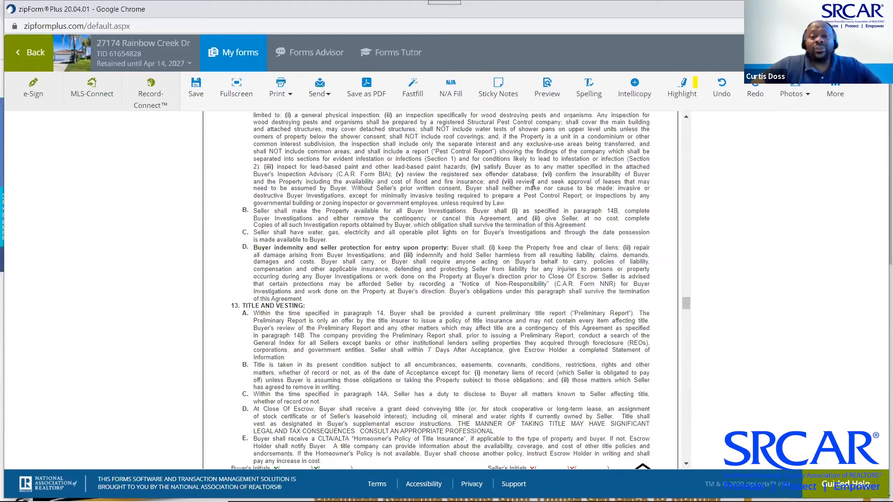
{"action": "scroll", "coordinate": [533, 184], "scroll_direction": "down", "scroll_amount": 3}
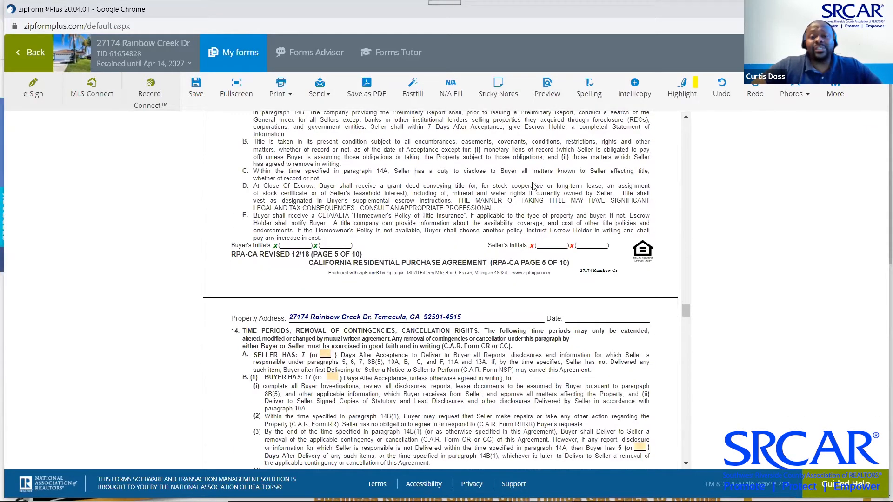
{"action": "scroll", "coordinate": [533, 185], "scroll_direction": "down", "scroll_amount": 15}
{"action": "scroll", "coordinate": [533, 184], "scroll_direction": "down", "scroll_amount": 20}
{"action": "scroll", "coordinate": [533, 184], "scroll_direction": "down", "scroll_amount": 20}
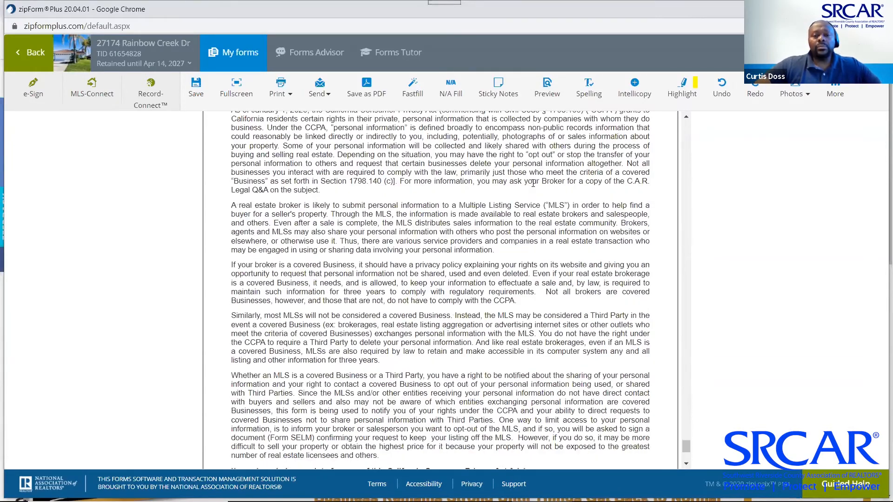
{"action": "scroll", "coordinate": [534, 184], "scroll_direction": "down", "scroll_amount": 4}
{"action": "scroll", "coordinate": [534, 185], "scroll_direction": "up", "scroll_amount": 10}
{"action": "scroll", "coordinate": [534, 186], "scroll_direction": "up", "scroll_amount": 20}
{"action": "scroll", "coordinate": [533, 187], "scroll_direction": "up", "scroll_amount": 20}
{"action": "scroll", "coordinate": [534, 186], "scroll_direction": "up", "scroll_amount": 20}
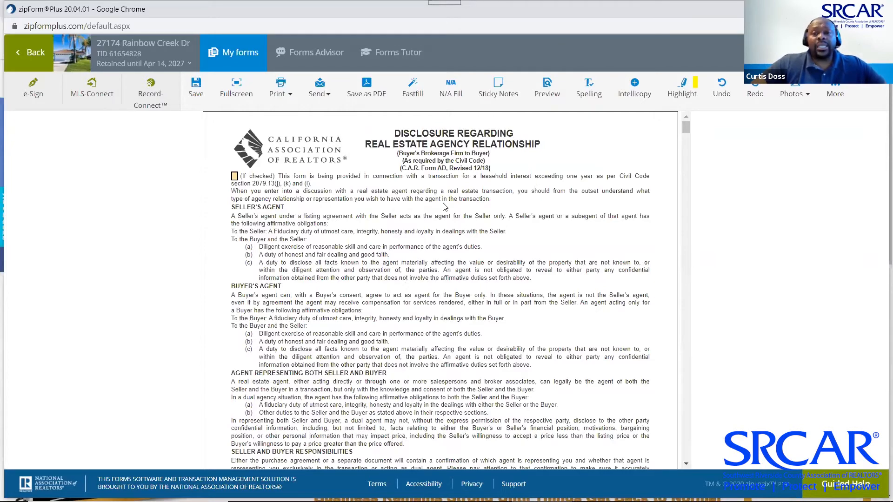
{"action": "scroll", "coordinate": [444, 206], "scroll_direction": "down", "scroll_amount": 15}
{"action": "scroll", "coordinate": [444, 204], "scroll_direction": "down", "scroll_amount": 20}
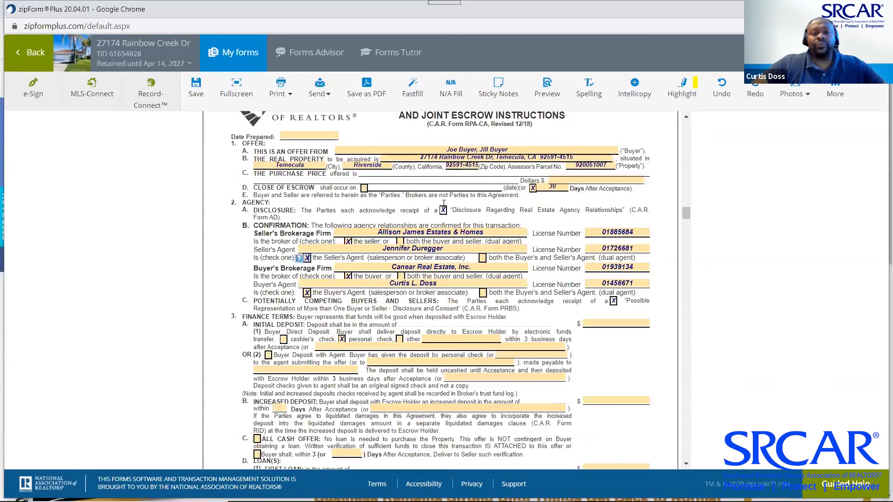
{"action": "scroll", "coordinate": [444, 203], "scroll_direction": "down", "scroll_amount": 2}
{"action": "scroll", "coordinate": [444, 206], "scroll_direction": "down", "scroll_amount": 12}
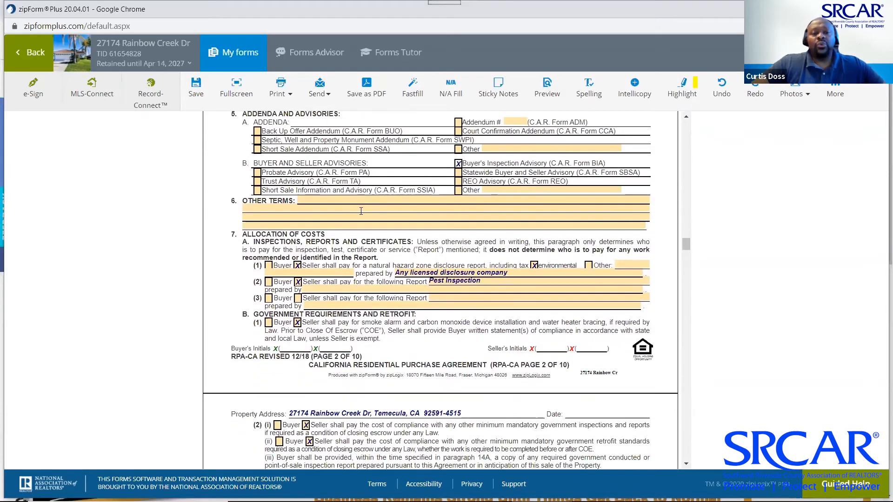
Insert the saved personal clause 'Have a safe day.' into the Other Terms field
{"action": "left_click", "coordinate": [361, 211]}
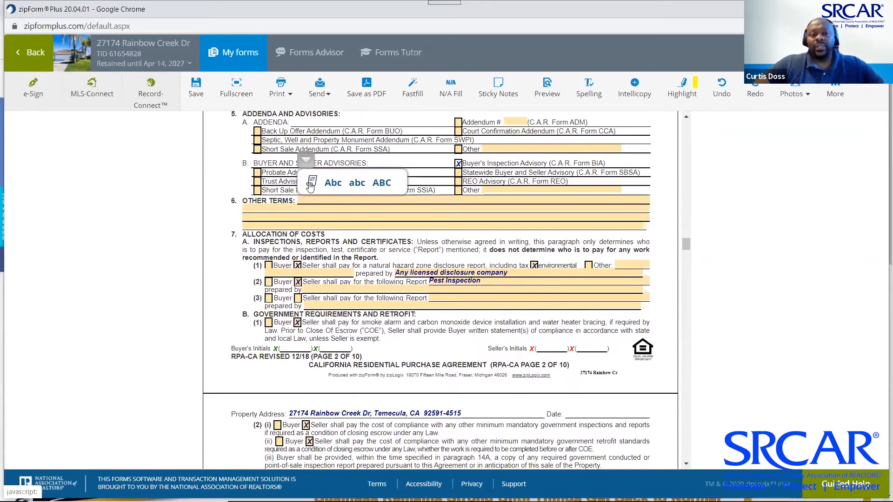
{"action": "left_click", "coordinate": [309, 182]}
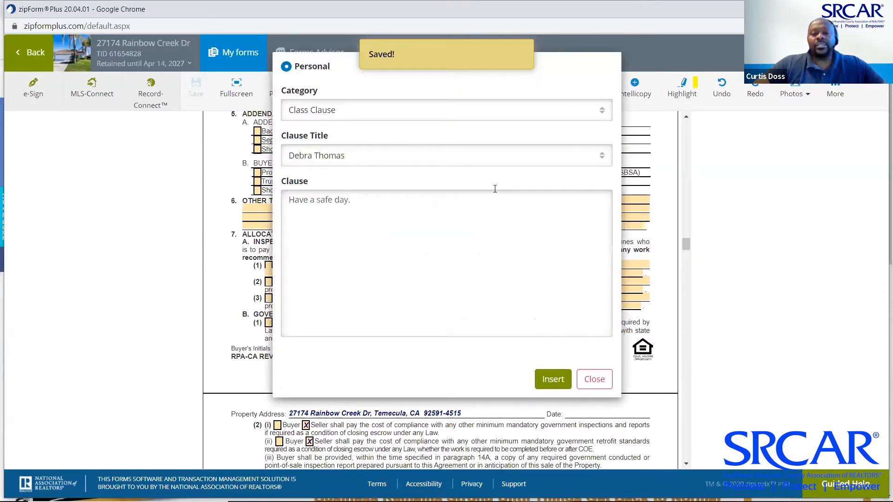
{"action": "left_click", "coordinate": [558, 387]}
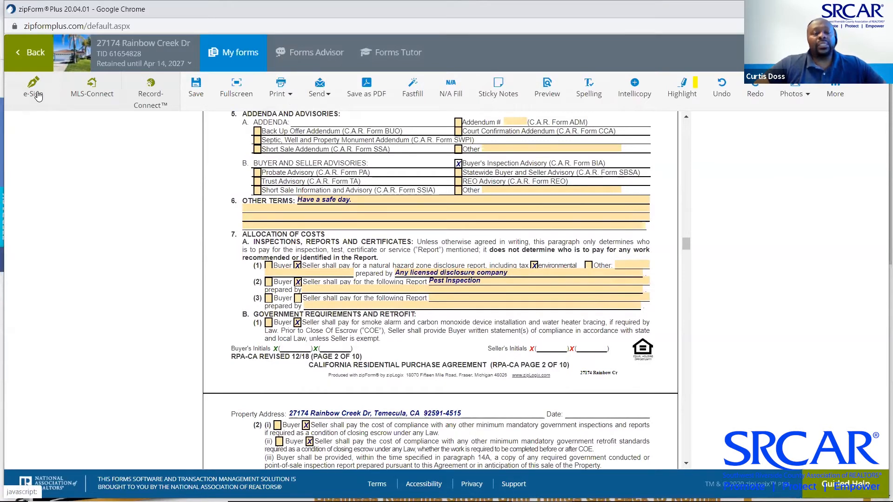
Start e-signing the purchase agreement, changing the packet name's '12/18' ending to 'Unsigned'
{"action": "left_click", "coordinate": [39, 93]}
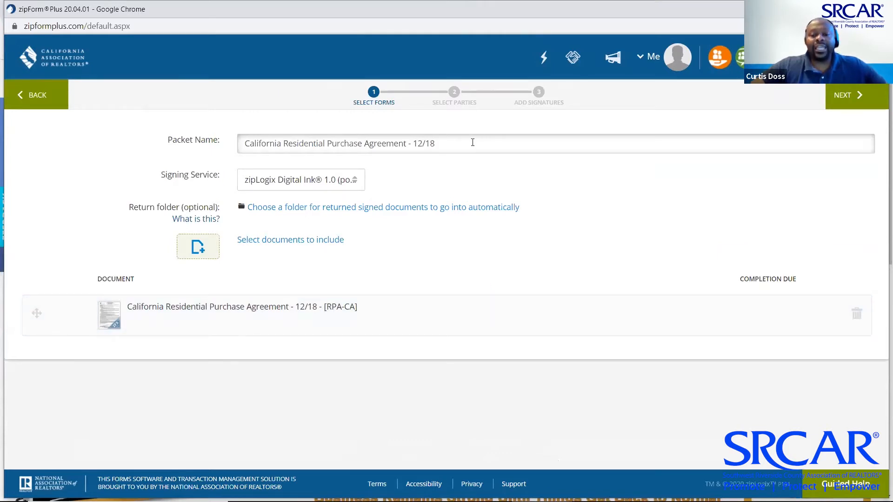
{"action": "left_click_drag", "start_coordinate": [473, 143], "coordinate": [234, 149]}
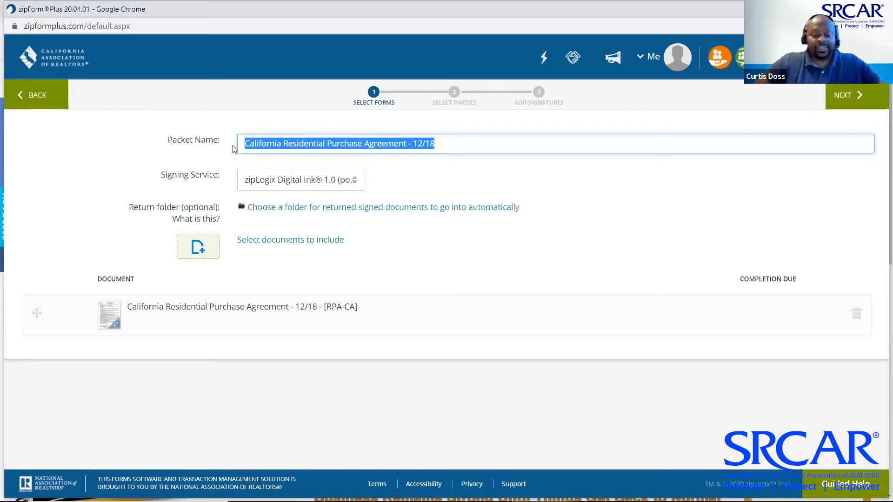
{"action": "key", "text": "End"}
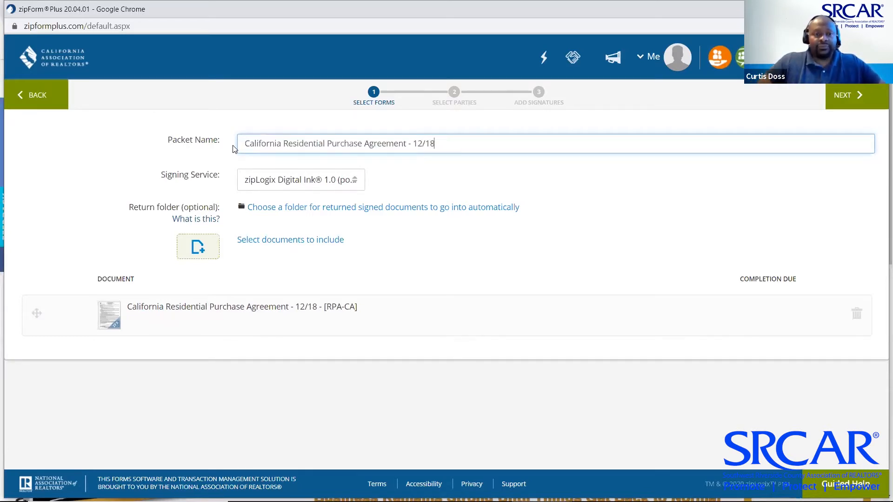
{"action": "key", "text": "BackSpace"}
{"action": "key", "text": "BackSpace"}
{"action": "key", "text": "BackSpace"}
{"action": "key", "text": "BackSpace"}
{"action": "key", "text": "BackSpace"}
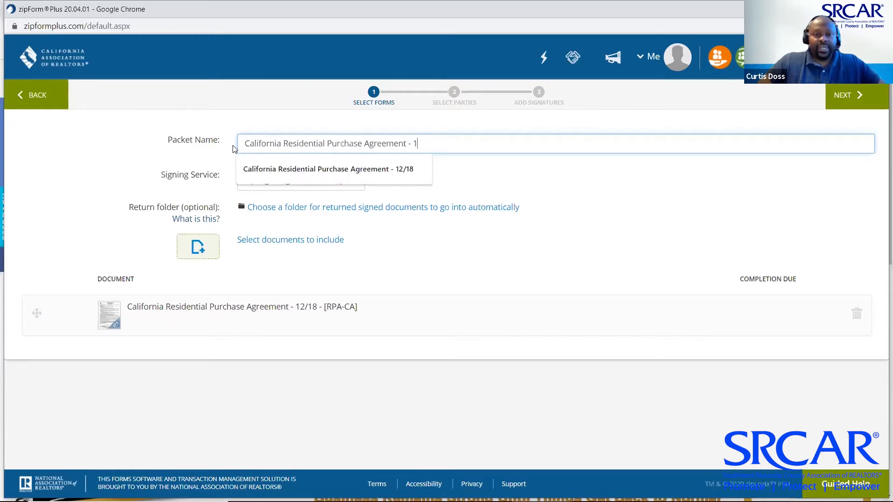
{"action": "type", "text": "Unsigned"}
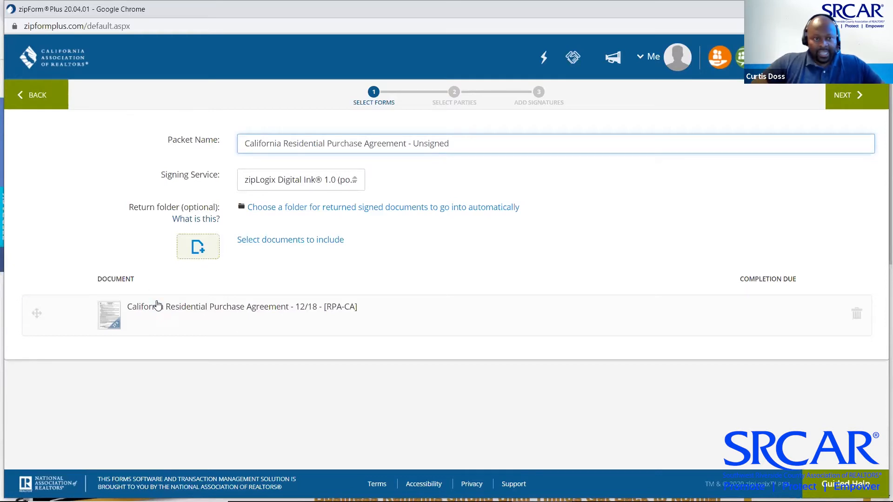
Include the FHA/VA Amendatory Clause (FVAC) and Coronavirus Circumstances notice (NUCC) in the signing packet
{"action": "left_click", "coordinate": [193, 257]}
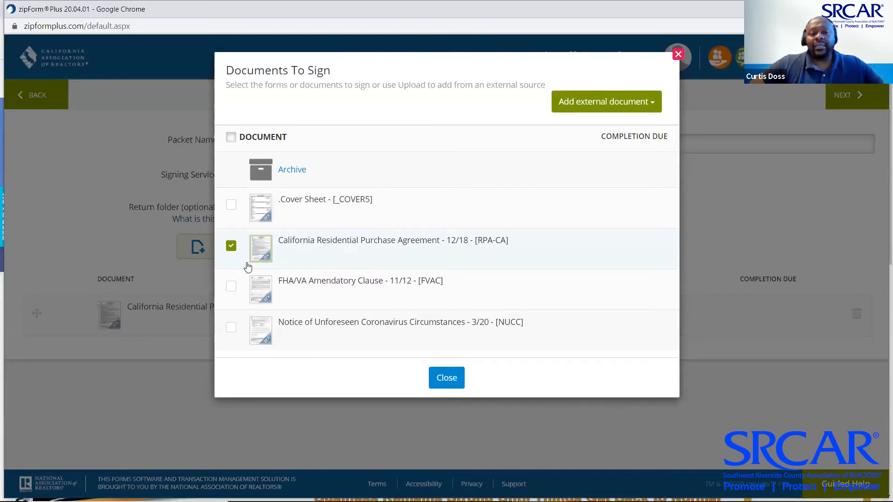
{"action": "left_click", "coordinate": [231, 287]}
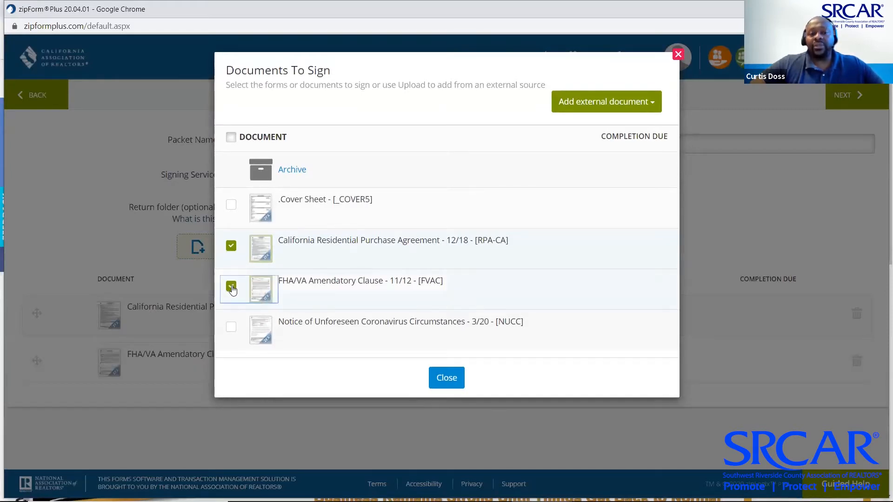
{"action": "left_click", "coordinate": [231, 328]}
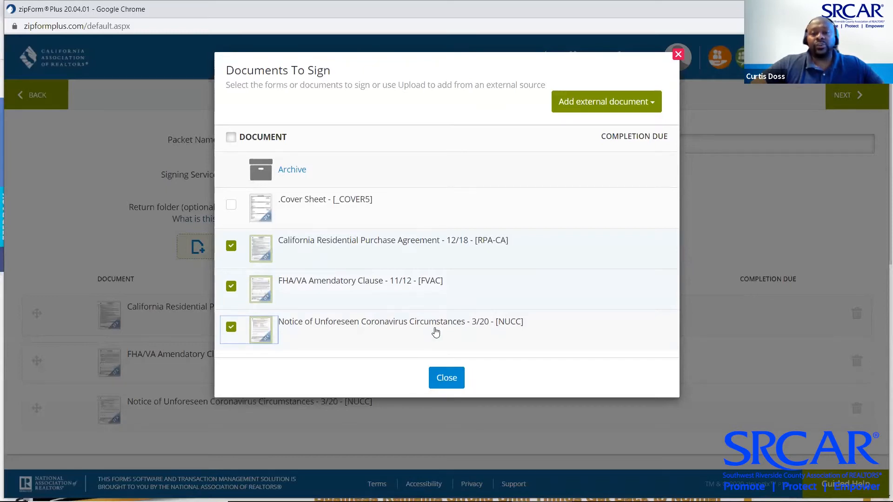
{"action": "left_click", "coordinate": [454, 377]}
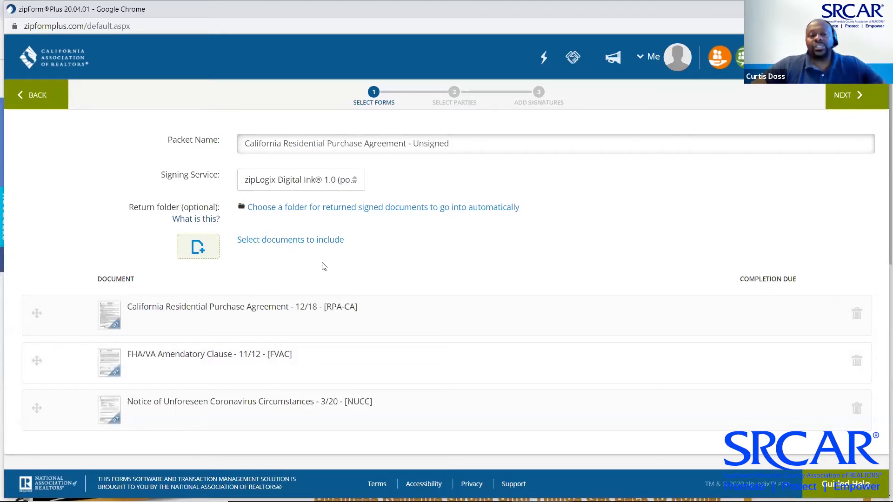
{"action": "left_click", "coordinate": [196, 247]}
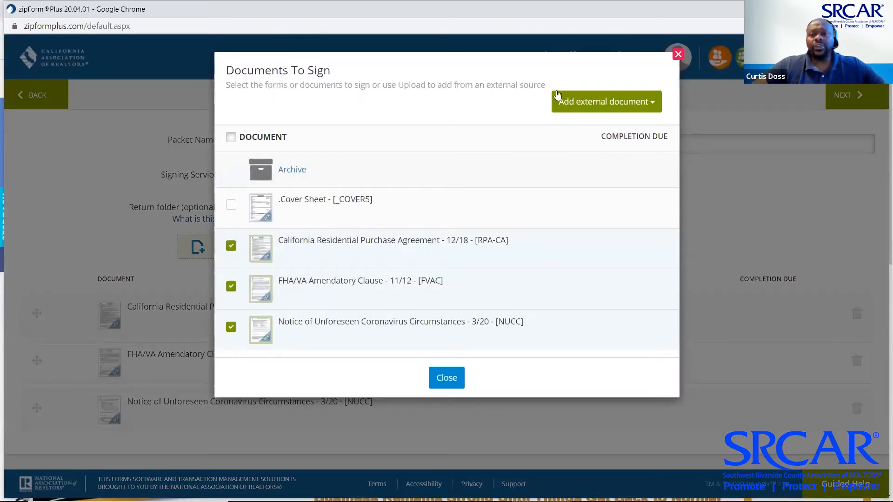
Upload the Termite Report file from the computer as an external document in the packet
{"action": "left_click", "coordinate": [566, 101]}
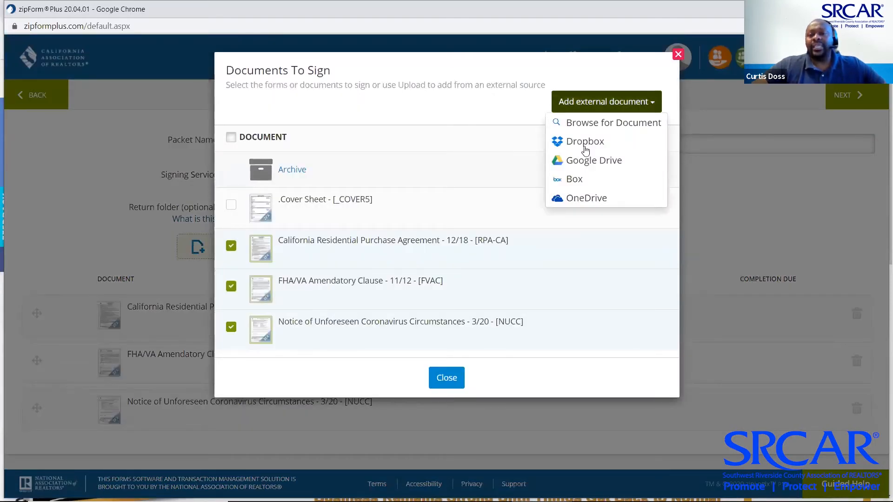
{"action": "left_click", "coordinate": [594, 122]}
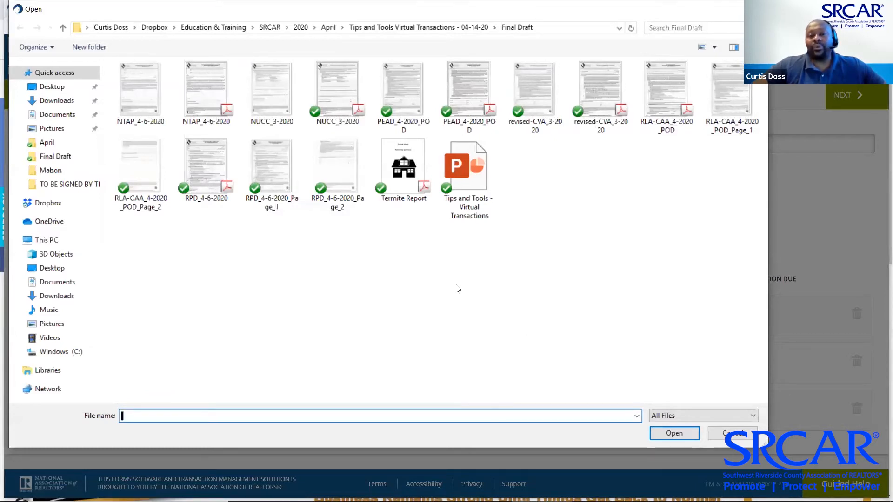
{"action": "double_click", "coordinate": [411, 179]}
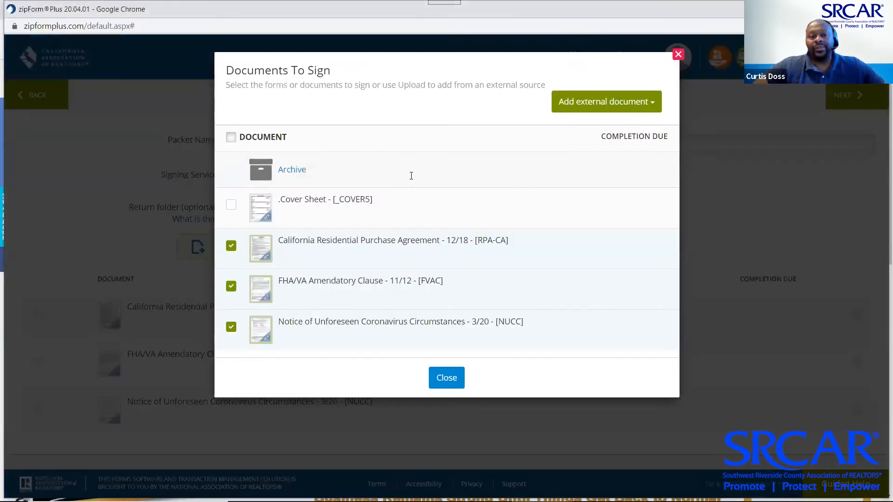
{"action": "left_click", "coordinate": [397, 118]}
{"action": "left_click", "coordinate": [406, 157]}
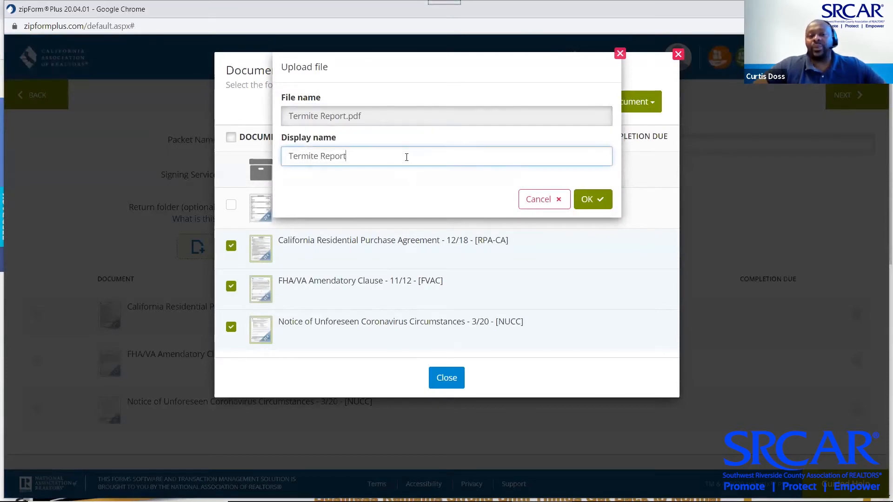
{"action": "left_click", "coordinate": [590, 200]}
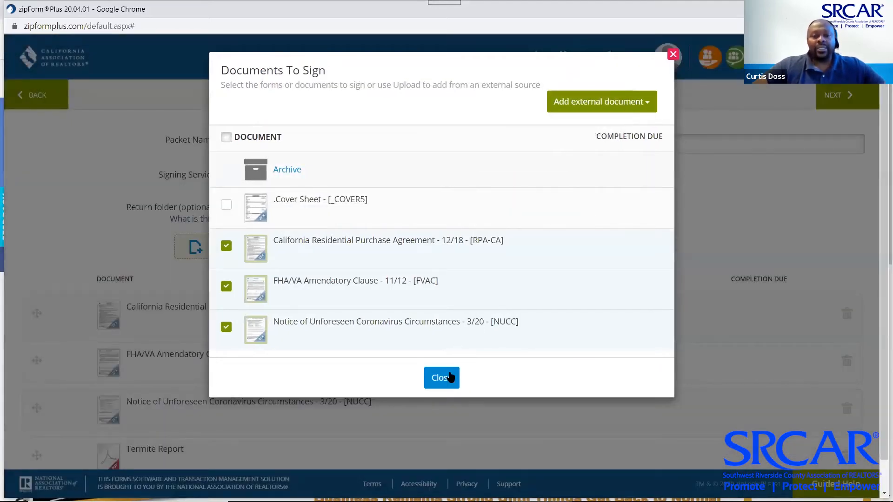
{"action": "left_click", "coordinate": [442, 381]}
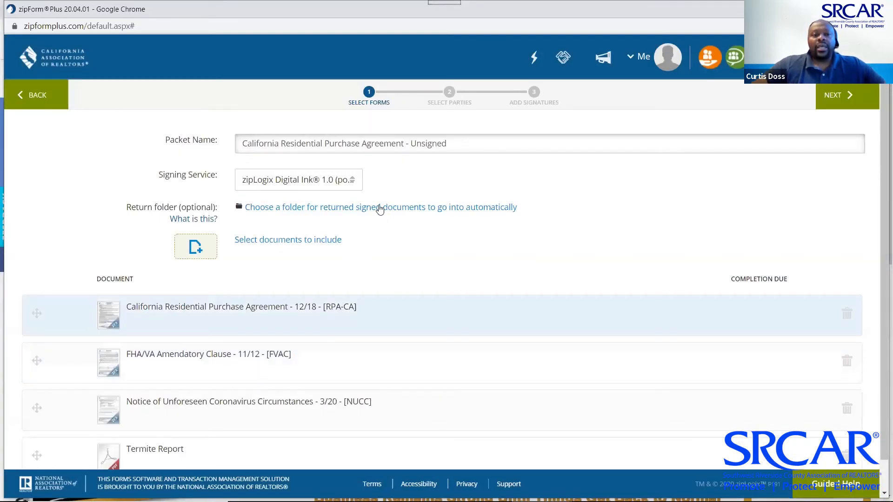
{"action": "left_click", "coordinate": [351, 182]}
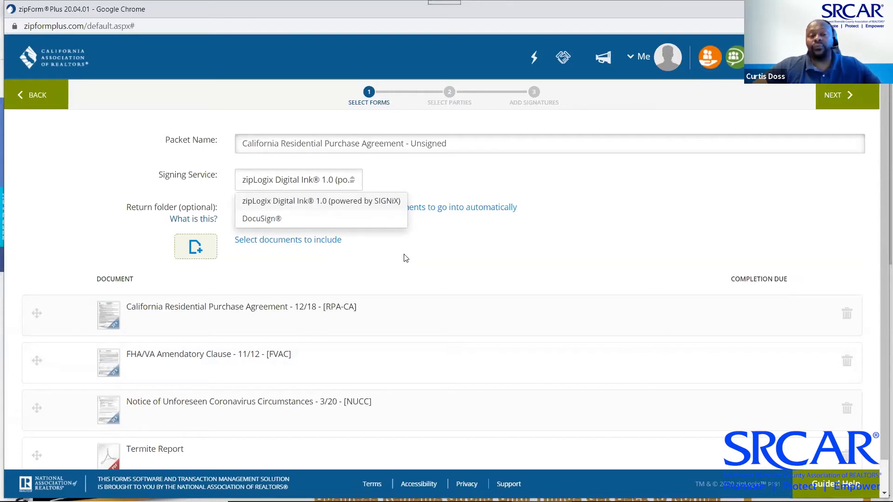
{"action": "left_click", "coordinate": [412, 175]}
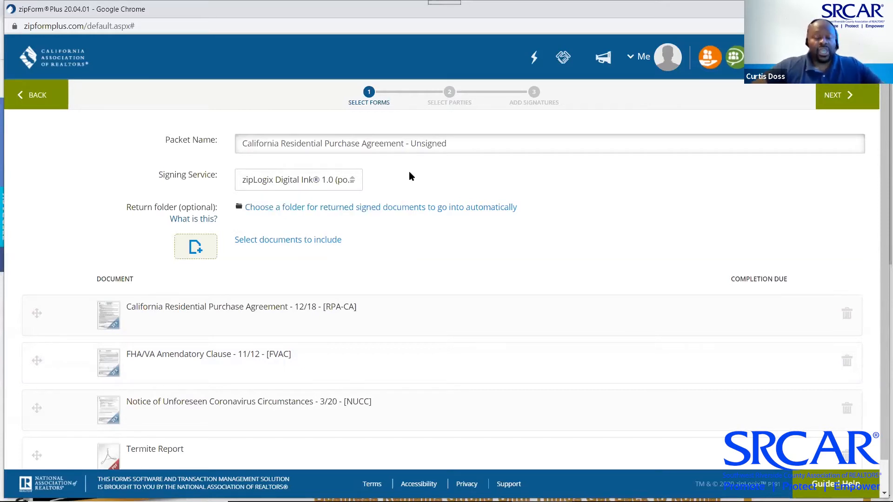
Drag the purchase agreement down and back to first place in the packet, then continue
{"action": "scroll", "coordinate": [425, 256], "scroll_direction": "down", "scroll_amount": 1}
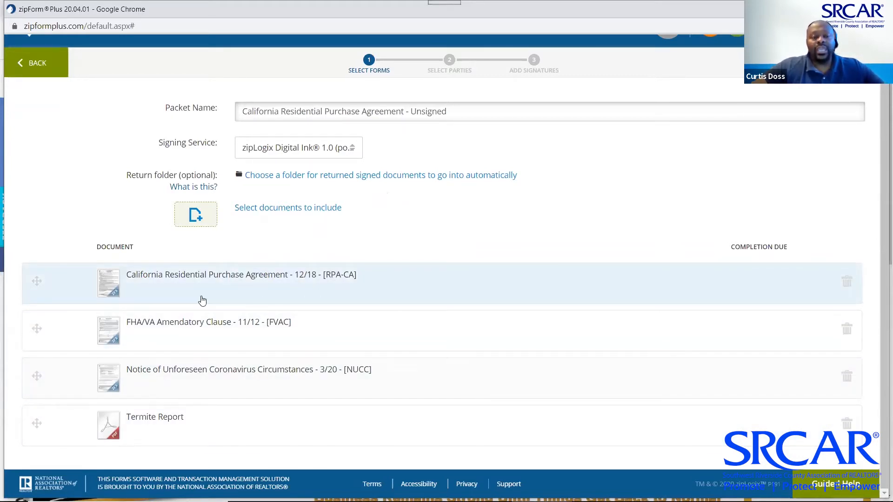
{"action": "left_click_drag", "start_coordinate": [36, 279], "coordinate": [74, 389]}
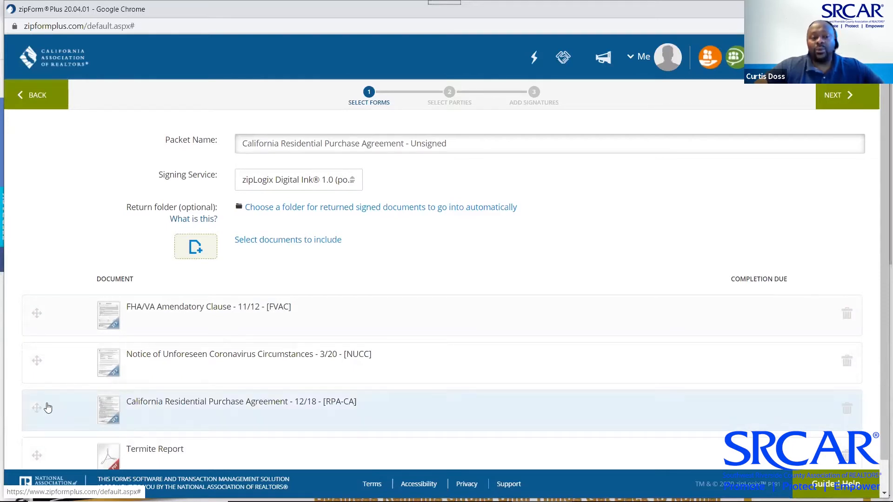
{"action": "left_click_drag", "start_coordinate": [36, 407], "coordinate": [45, 290]}
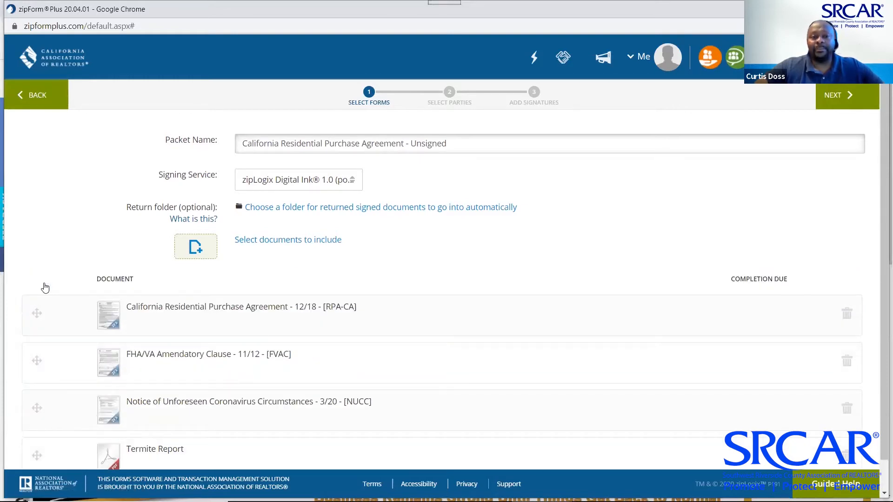
{"action": "scroll", "coordinate": [526, 215], "scroll_direction": "down", "scroll_amount": 1}
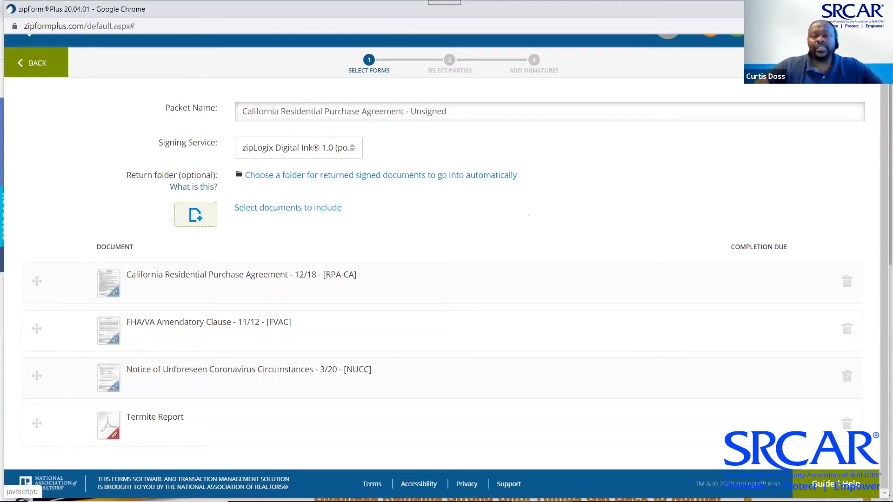
{"action": "left_click", "coordinate": [850, 63]}
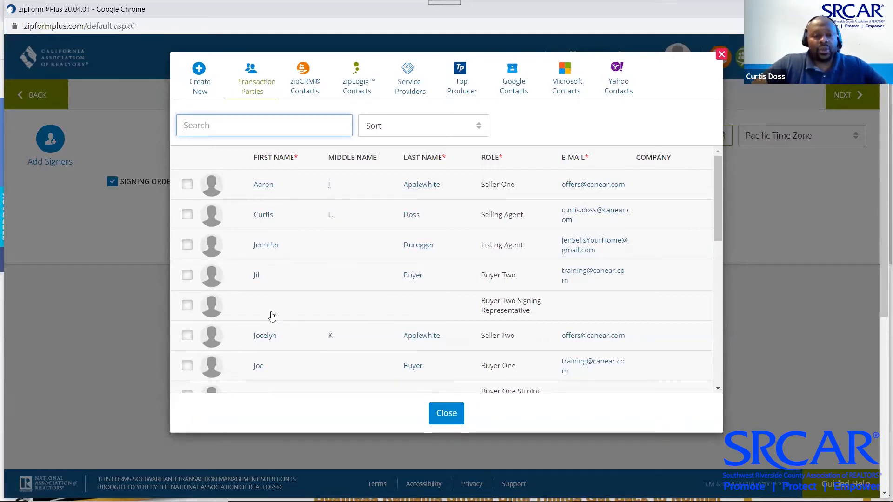
Tick Buyer One, Buyer Two and the Selling Agent in Transaction Parties as signers
{"action": "left_click", "coordinate": [187, 367]}
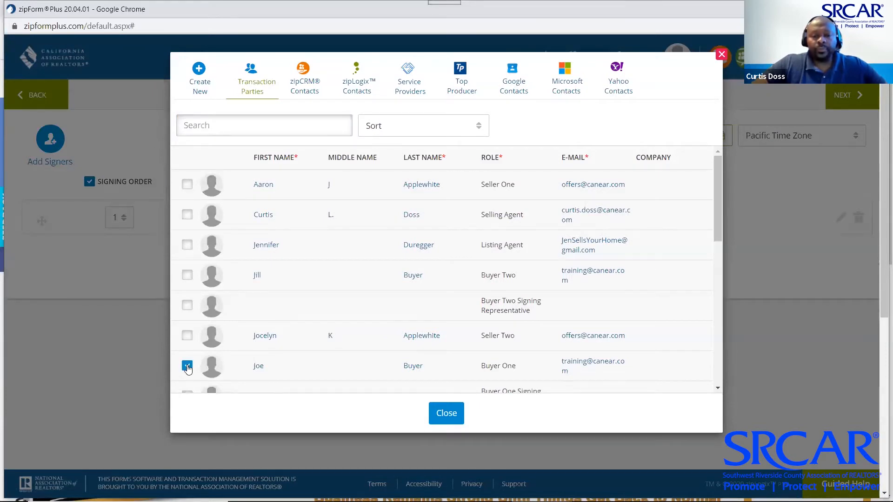
{"action": "scroll", "coordinate": [279, 300], "scroll_direction": "down", "scroll_amount": 1}
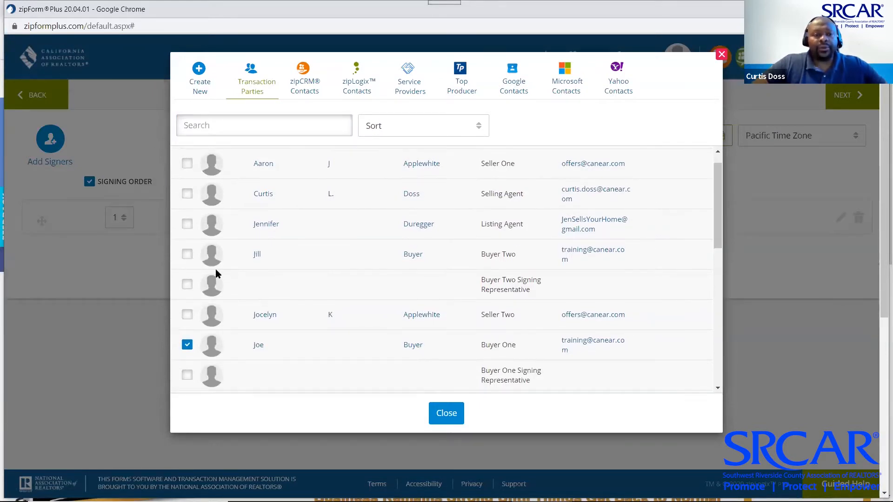
{"action": "left_click", "coordinate": [191, 264]}
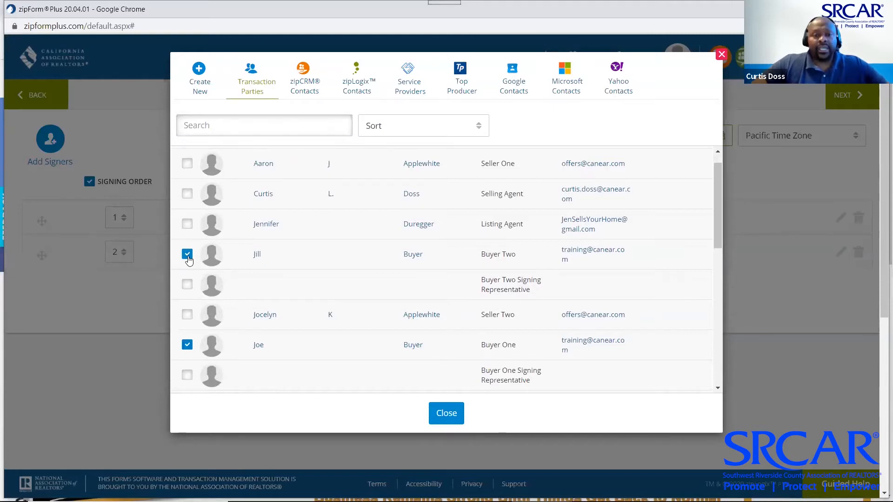
{"action": "left_click", "coordinate": [189, 196]}
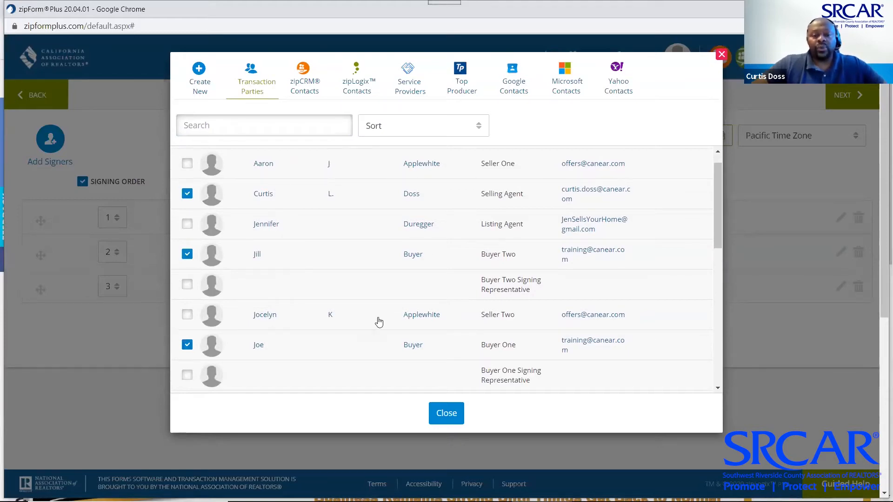
{"action": "left_click", "coordinate": [447, 414]}
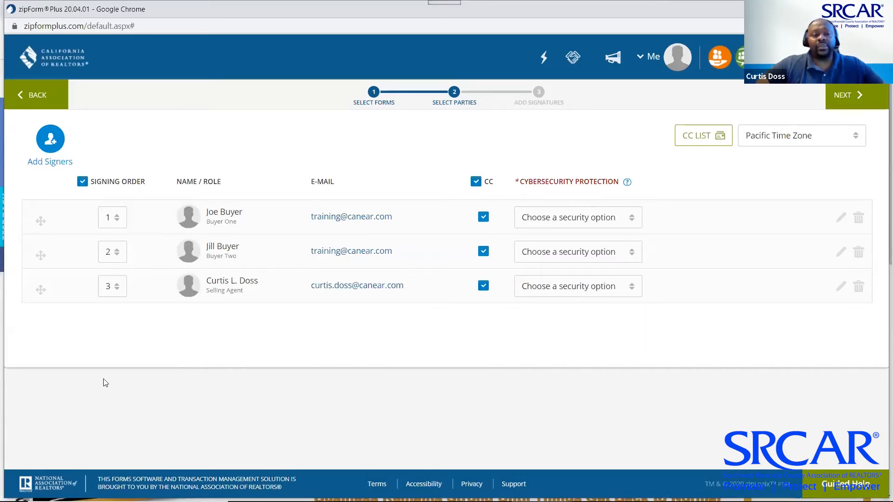
Move the Selling Agent to signing position 1, continue, and choose No Thanks on two-factor security
{"action": "left_click_drag", "start_coordinate": [39, 289], "coordinate": [39, 206]}
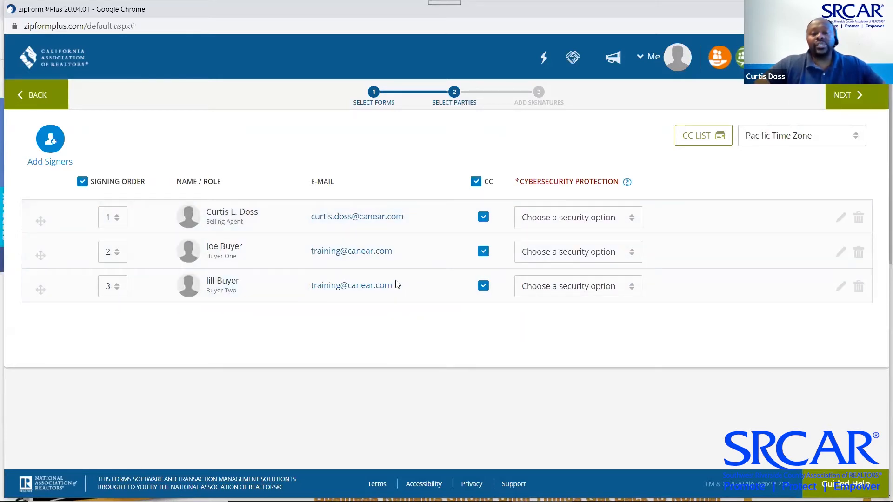
{"action": "left_click", "coordinate": [859, 95]}
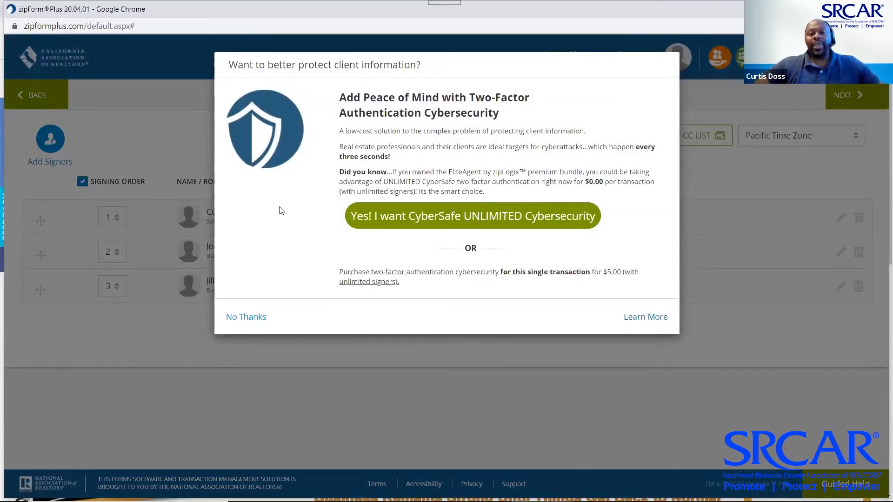
{"action": "left_click", "coordinate": [245, 319]}
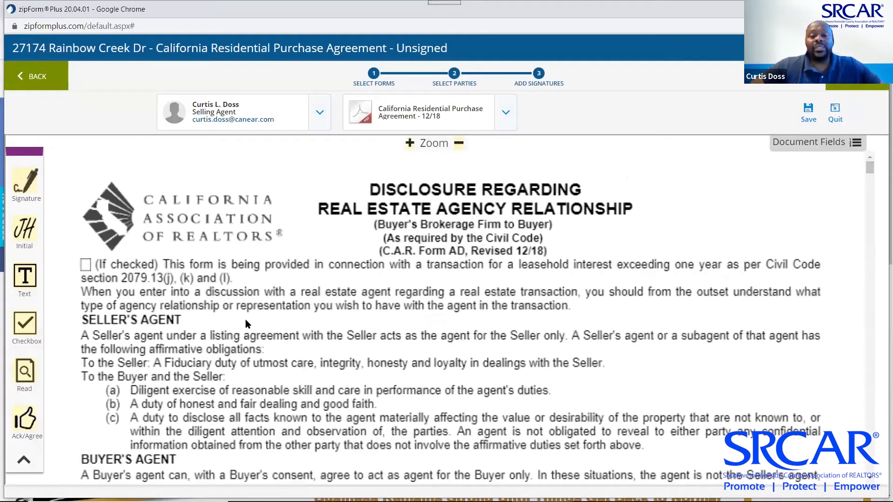
{"action": "scroll", "coordinate": [430, 241], "scroll_direction": "down", "scroll_amount": 2}
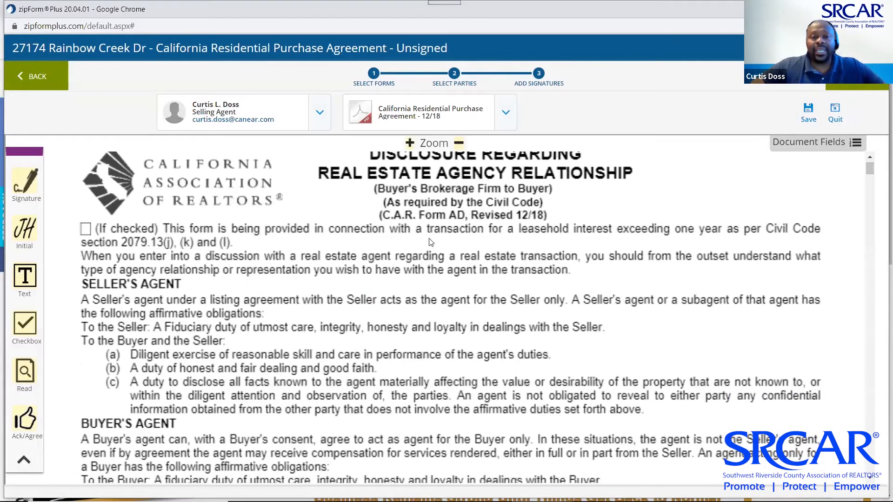
{"action": "scroll", "coordinate": [429, 242], "scroll_direction": "down", "scroll_amount": 5}
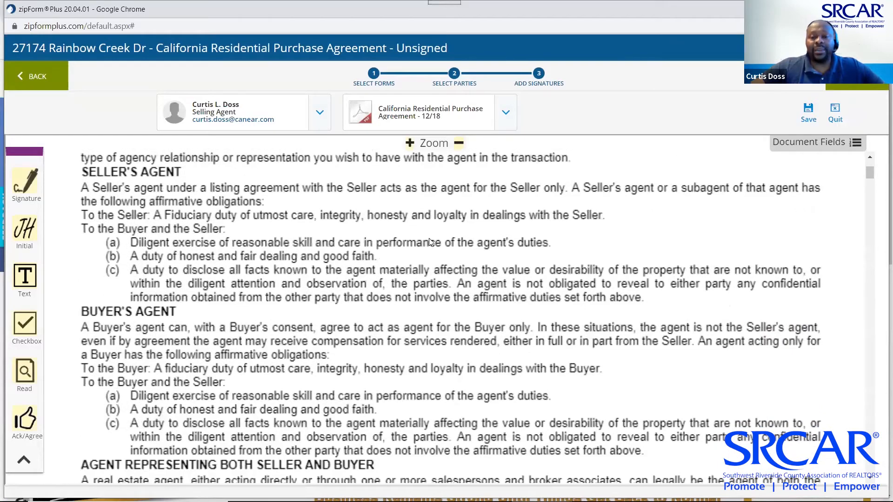
{"action": "scroll", "coordinate": [429, 242], "scroll_direction": "down", "scroll_amount": 9}
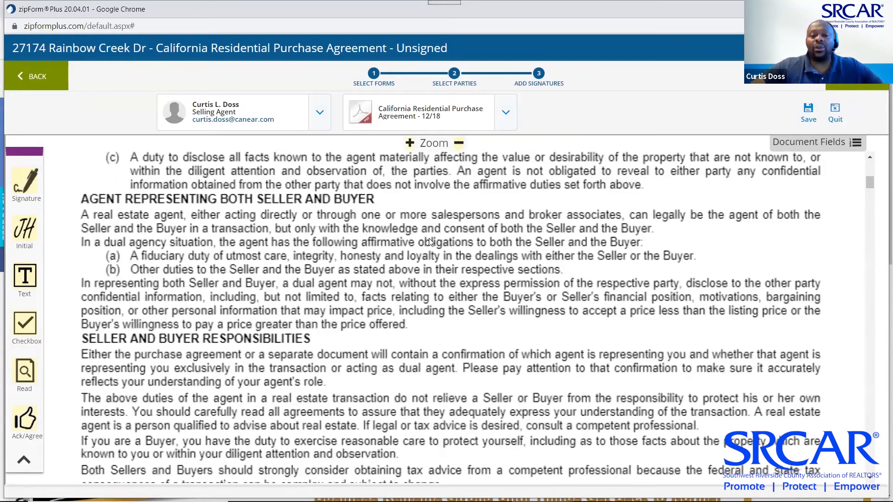
{"action": "scroll", "coordinate": [429, 242], "scroll_direction": "down", "scroll_amount": 5}
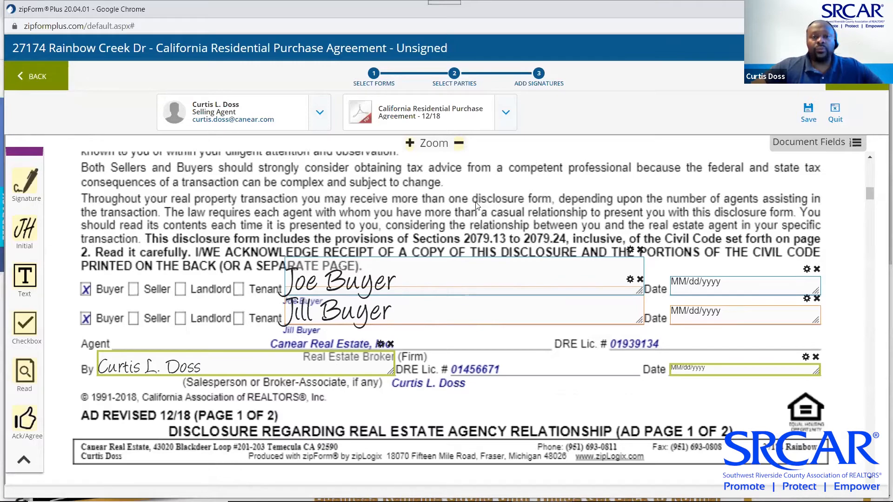
{"action": "scroll", "coordinate": [476, 205], "scroll_direction": "up", "scroll_amount": 6}
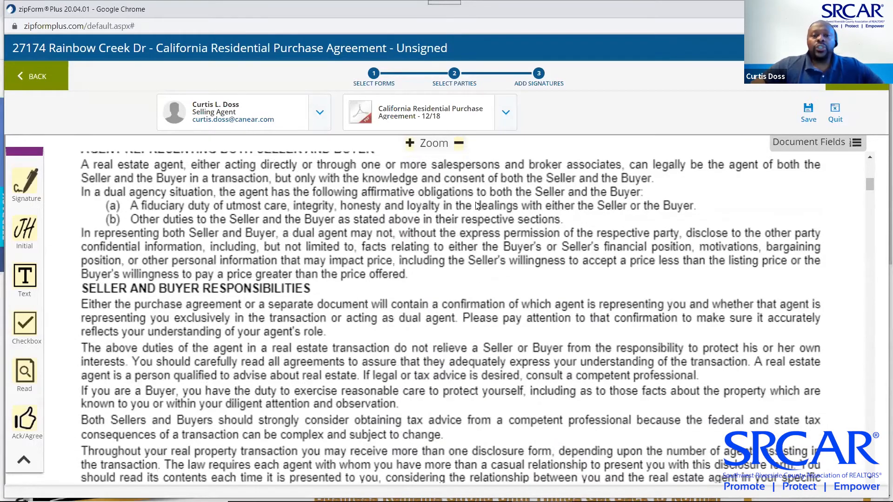
{"action": "scroll", "coordinate": [477, 205], "scroll_direction": "up", "scroll_amount": 10}
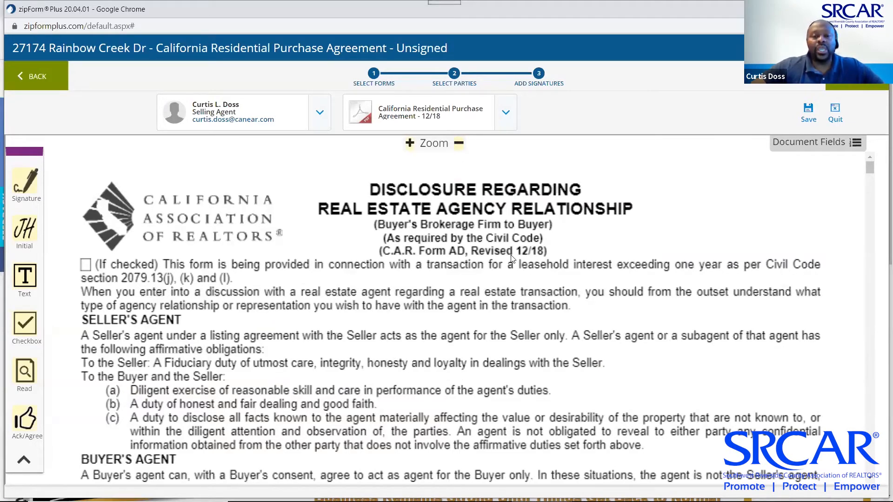
{"action": "scroll", "coordinate": [512, 259], "scroll_direction": "down", "scroll_amount": 6}
{"action": "scroll", "coordinate": [511, 260], "scroll_direction": "down", "scroll_amount": 15}
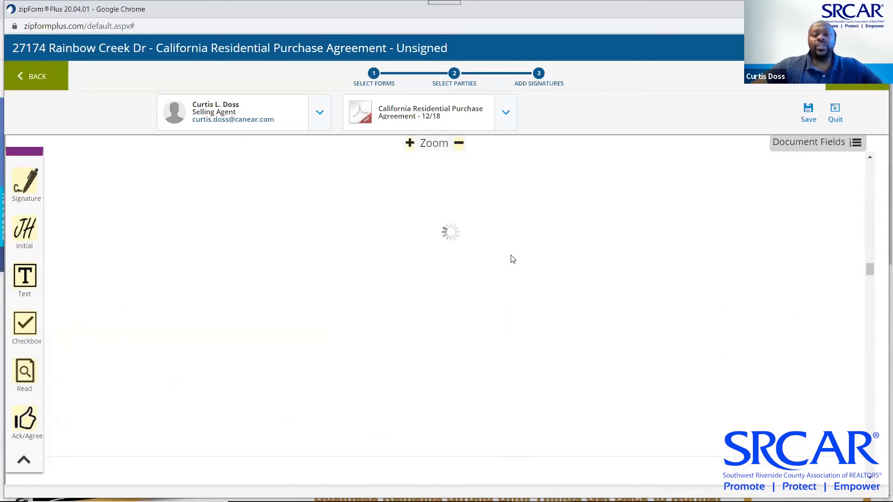
{"action": "scroll", "coordinate": [512, 259], "scroll_direction": "down", "scroll_amount": 2}
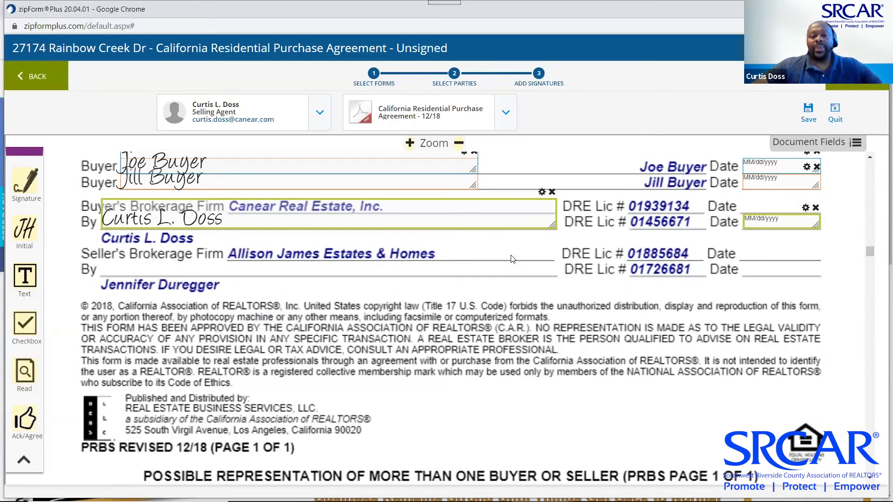
Select the Termite Report (document 4 of 4) from the document list and scroll through its page
{"action": "left_click", "coordinate": [506, 114]}
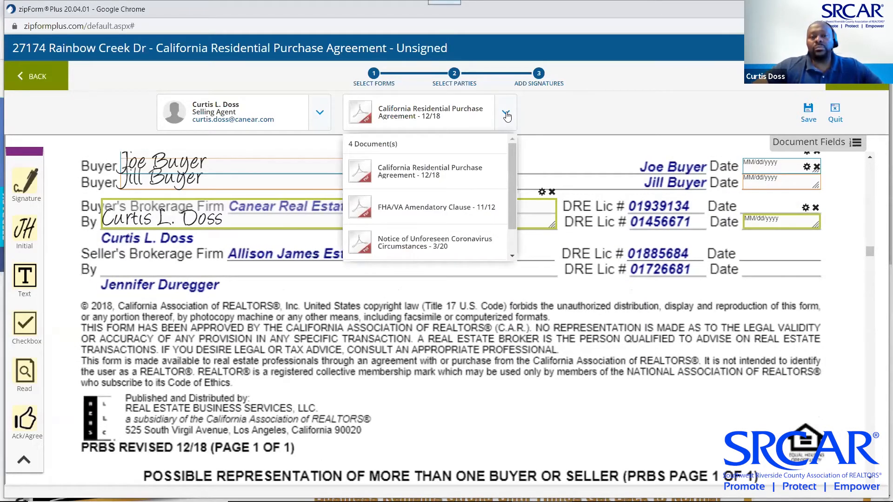
{"action": "left_click_drag", "start_coordinate": [513, 190], "coordinate": [510, 224]}
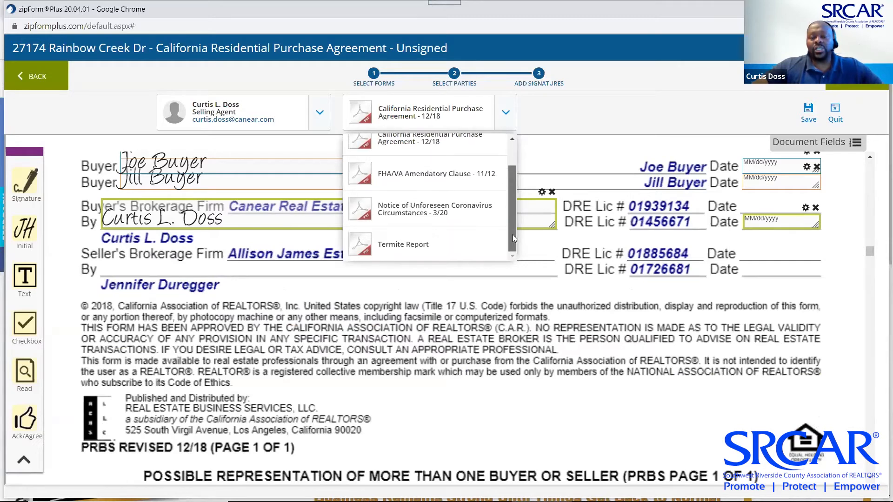
{"action": "left_click", "coordinate": [427, 245]}
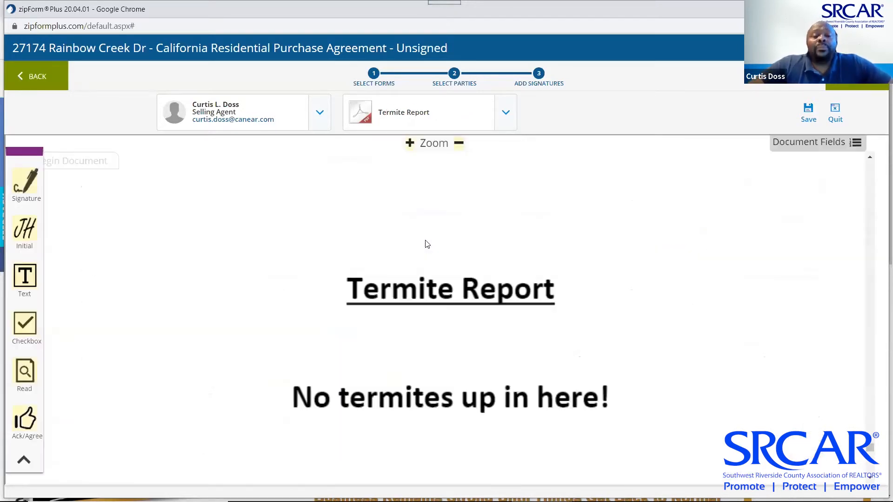
{"action": "scroll", "coordinate": [426, 245], "scroll_direction": "down", "scroll_amount": 3}
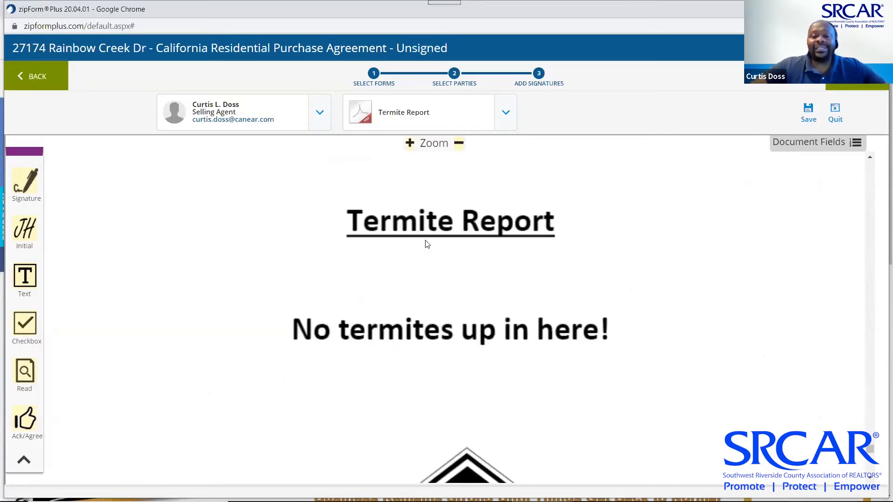
{"action": "scroll", "coordinate": [427, 245], "scroll_direction": "up", "scroll_amount": 2}
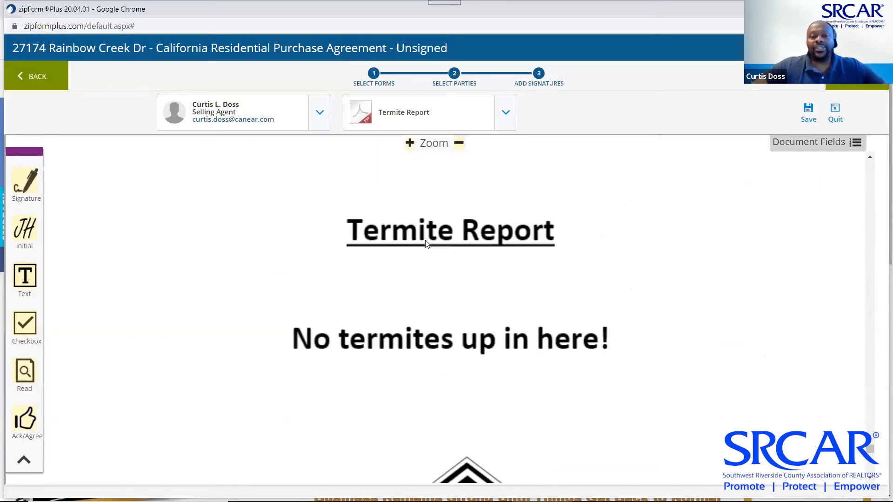
{"action": "scroll", "coordinate": [426, 245], "scroll_direction": "down", "scroll_amount": 2}
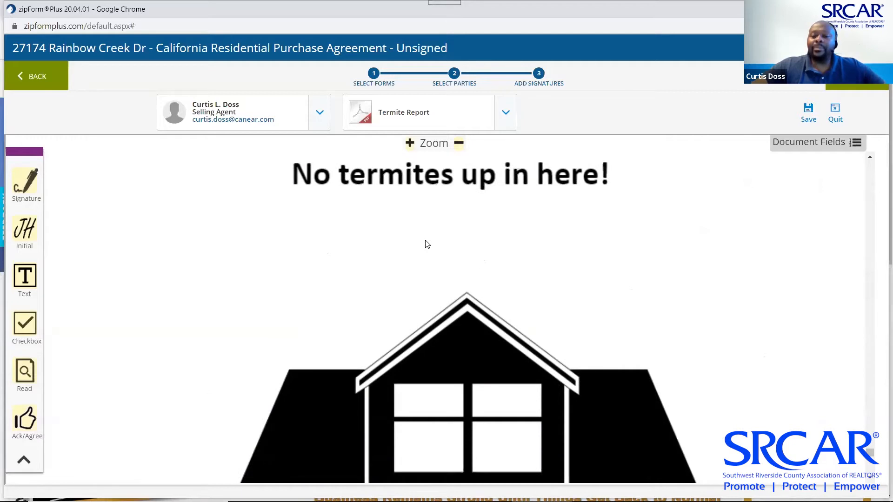
{"action": "scroll", "coordinate": [427, 244], "scroll_direction": "down", "scroll_amount": 5}
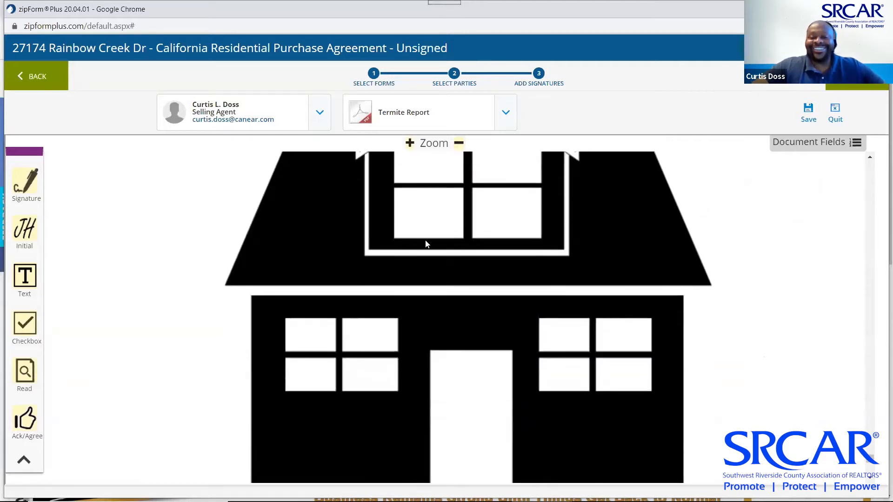
{"action": "scroll", "coordinate": [426, 244], "scroll_direction": "down", "scroll_amount": 5}
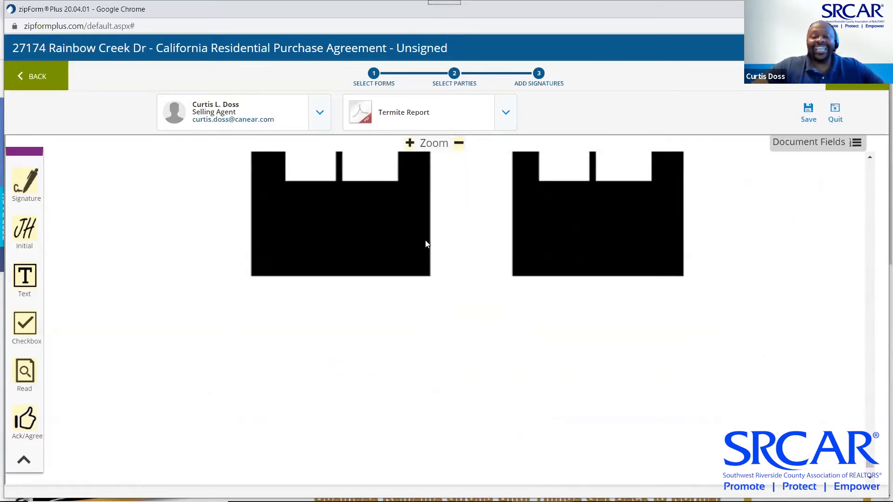
{"action": "scroll", "coordinate": [427, 244], "scroll_direction": "down", "scroll_amount": 1}
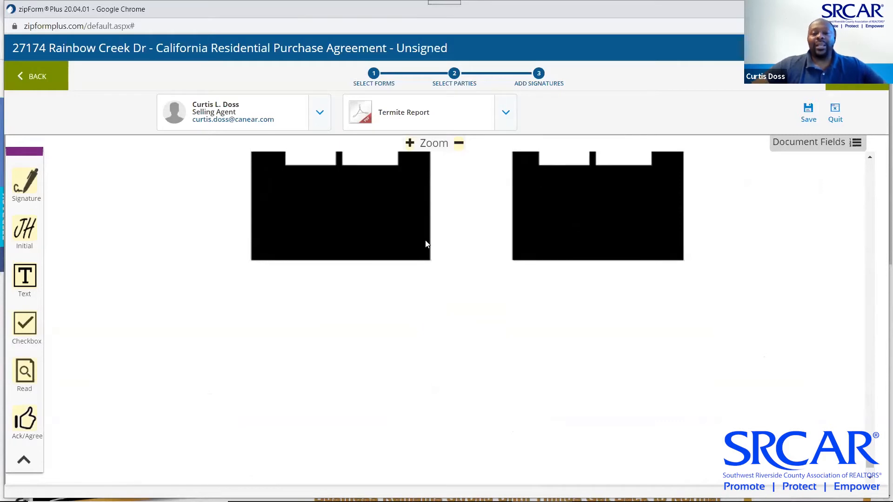
Place signature fields for Buyer One and Buyer Two below the house image
{"action": "left_click", "coordinate": [321, 114]}
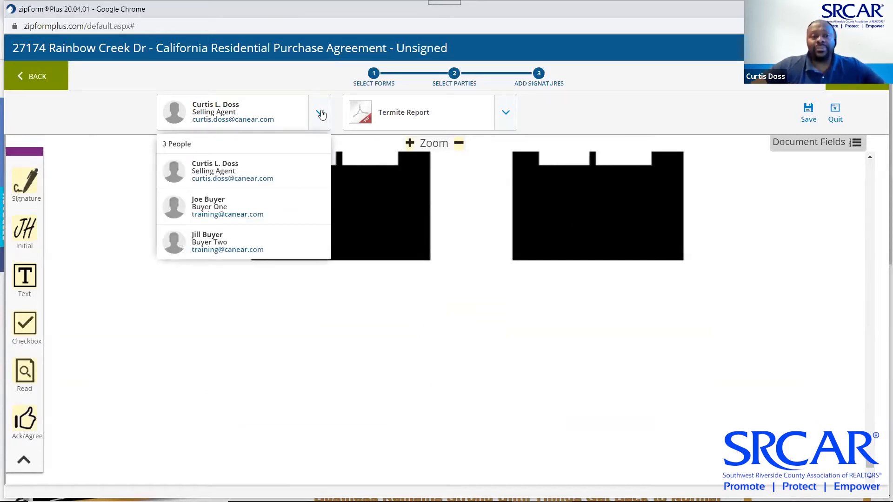
{"action": "left_click", "coordinate": [253, 213]}
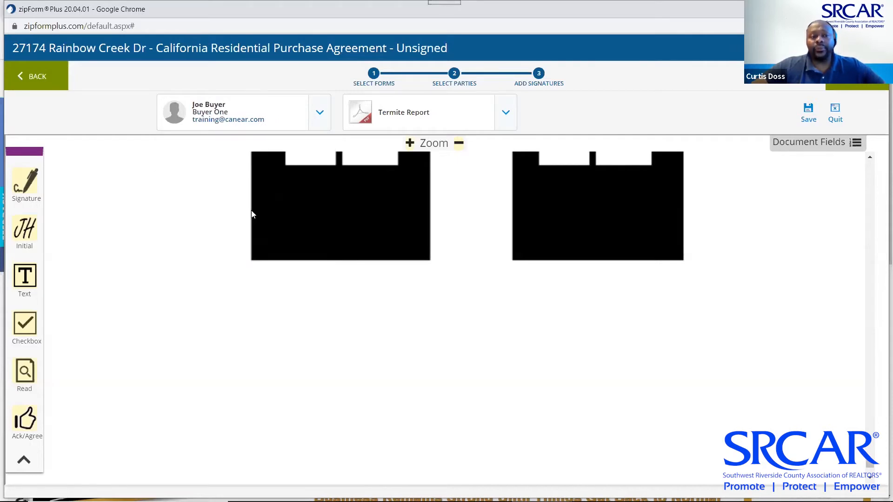
{"action": "mouse_move", "coordinate": [41, 201]}
{"action": "left_mouse_down"}
{"action": "mouse_move", "coordinate": [71, 230]}
{"action": "mouse_move", "coordinate": [99, 300]}
{"action": "mouse_move", "coordinate": [120, 310]}
{"action": "left_mouse_up"}
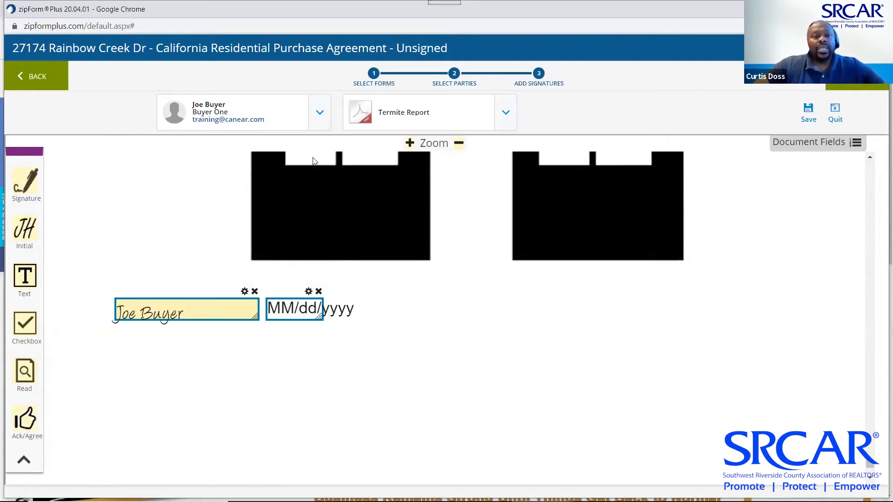
{"action": "left_click", "coordinate": [322, 123]}
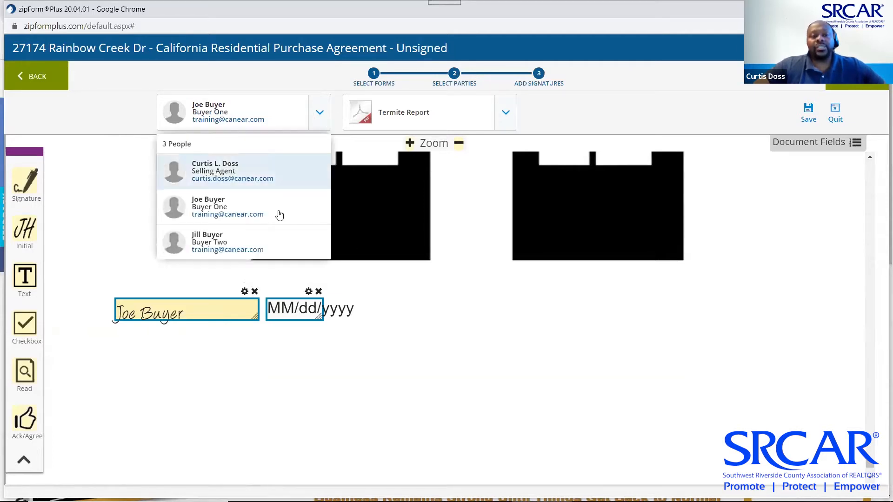
{"action": "left_click", "coordinate": [261, 245]}
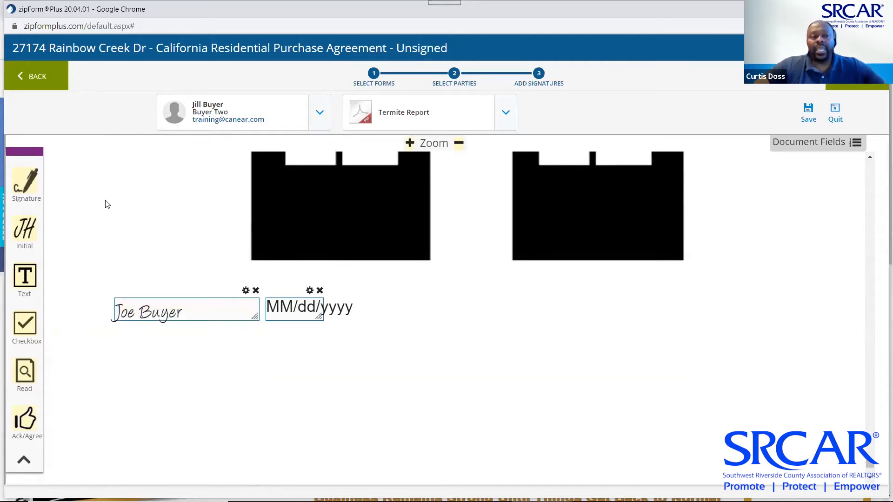
{"action": "mouse_move", "coordinate": [27, 181]}
{"action": "left_mouse_down"}
{"action": "mouse_move", "coordinate": [259, 235]}
{"action": "mouse_move", "coordinate": [438, 308]}
{"action": "left_mouse_up"}
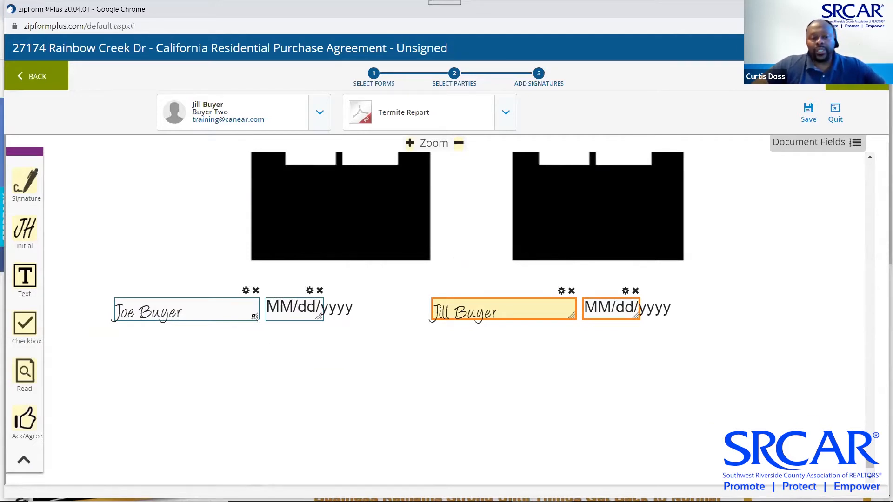
Enlarge and realign both buyers' signature and date fields so they sit side by side
{"action": "left_click_drag", "start_coordinate": [255, 318], "coordinate": [261, 340]}
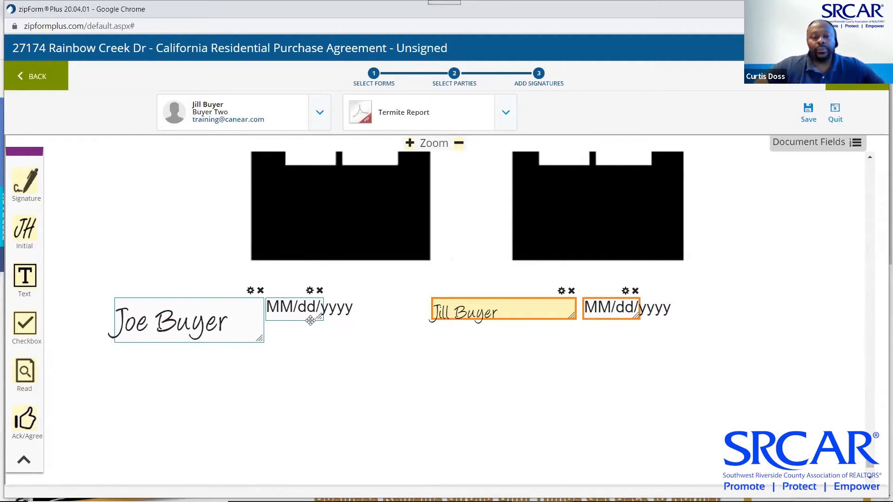
{"action": "mouse_move", "coordinate": [308, 318]}
{"action": "left_mouse_down"}
{"action": "mouse_move", "coordinate": [567, 355]}
{"action": "mouse_move", "coordinate": [778, 240]}
{"action": "mouse_move", "coordinate": [390, 317]}
{"action": "left_mouse_up"}
{"action": "left_click_drag", "start_coordinate": [292, 346], "coordinate": [370, 330]}
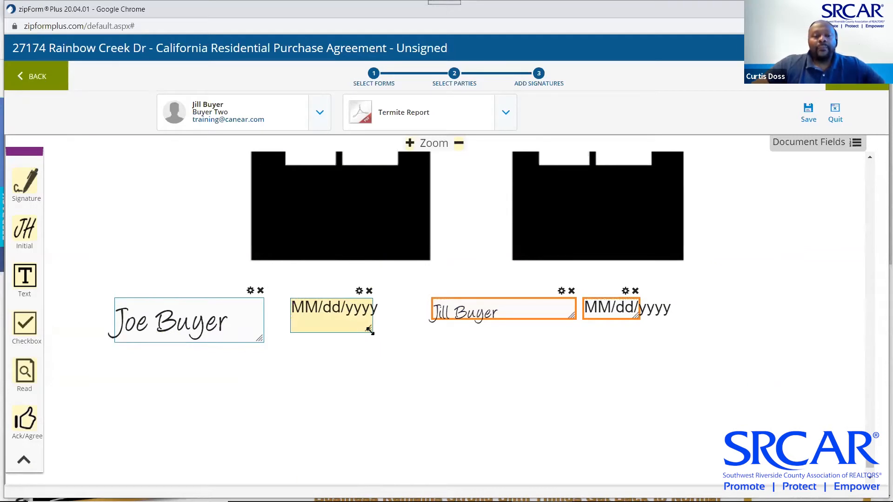
{"action": "left_click", "coordinate": [251, 291]}
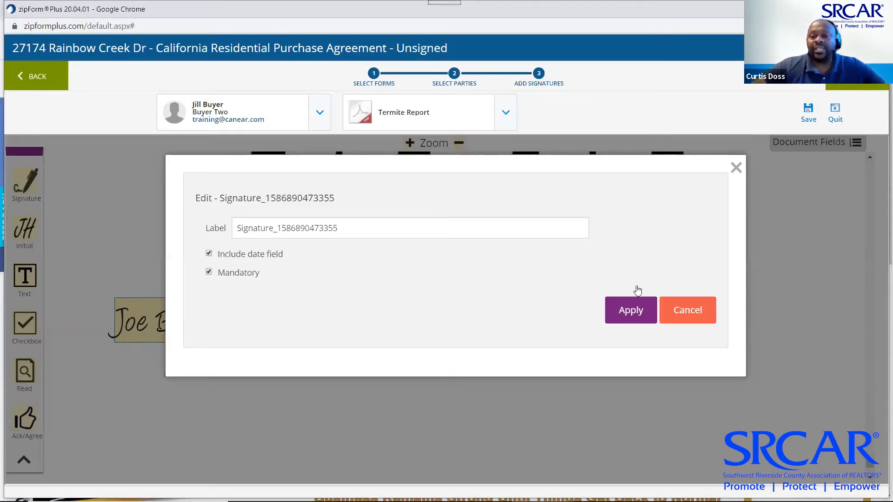
{"action": "left_click", "coordinate": [680, 316]}
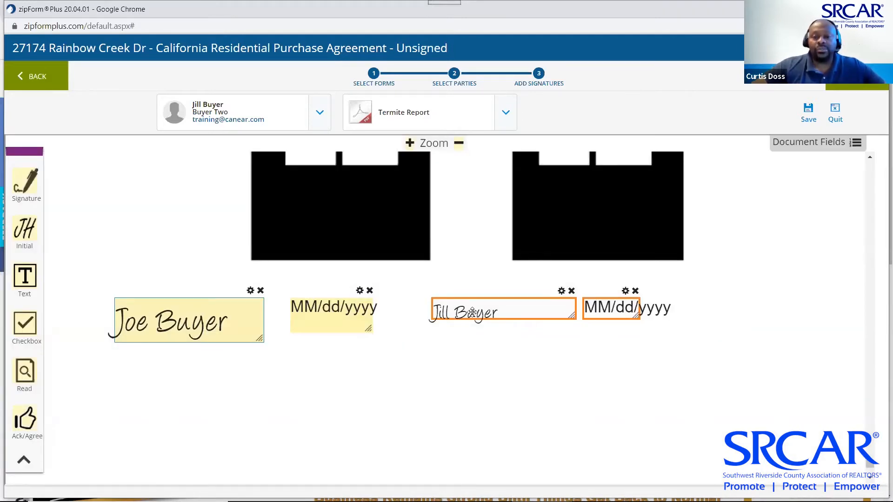
{"action": "mouse_move", "coordinate": [471, 313]}
{"action": "left_mouse_down"}
{"action": "mouse_move", "coordinate": [425, 313]}
{"action": "mouse_move", "coordinate": [438, 313]}
{"action": "left_mouse_up"}
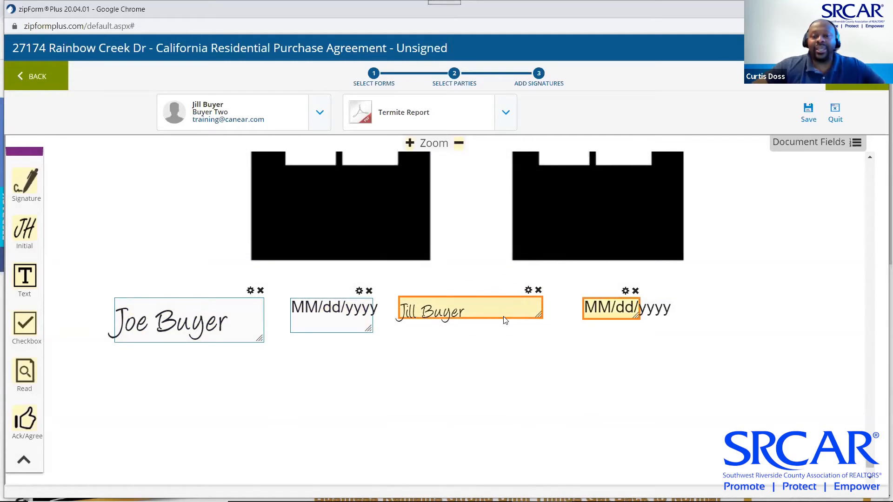
{"action": "left_click_drag", "start_coordinate": [536, 313], "coordinate": [554, 329]}
{"action": "left_click_drag", "start_coordinate": [638, 318], "coordinate": [671, 331]}
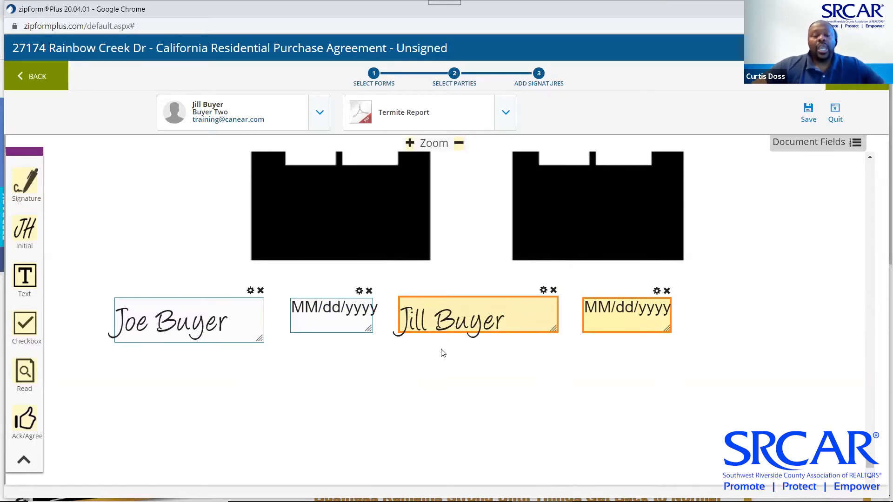
{"action": "scroll", "coordinate": [340, 385], "scroll_direction": "down", "scroll_amount": 1}
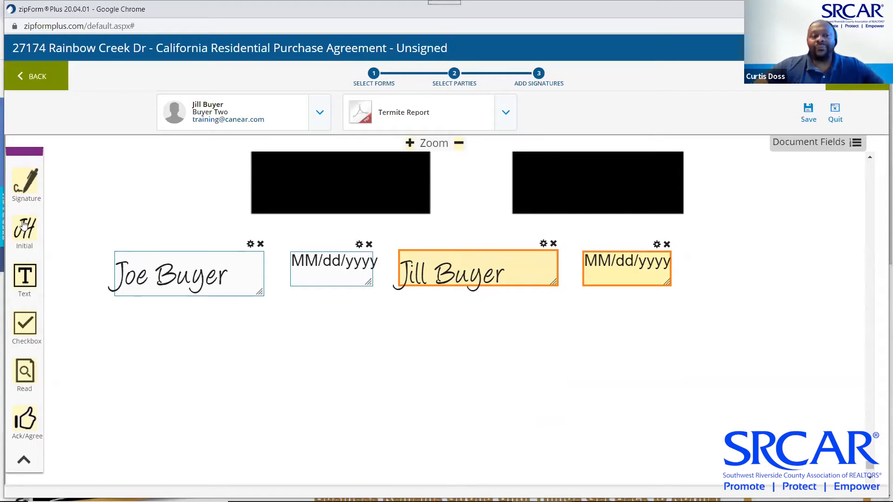
Add an initials box for the second buyer beside the first buyer's initials
{"action": "left_click_drag", "start_coordinate": [23, 227], "coordinate": [174, 342]}
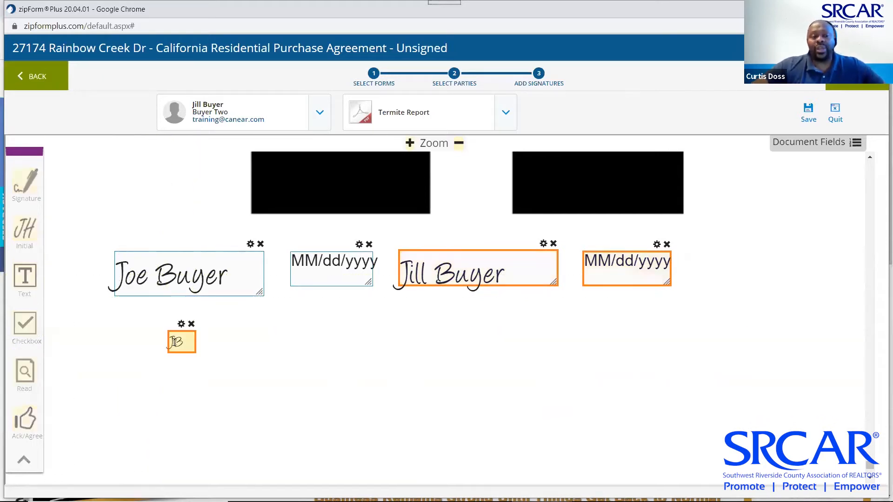
{"action": "left_click", "coordinate": [320, 113]}
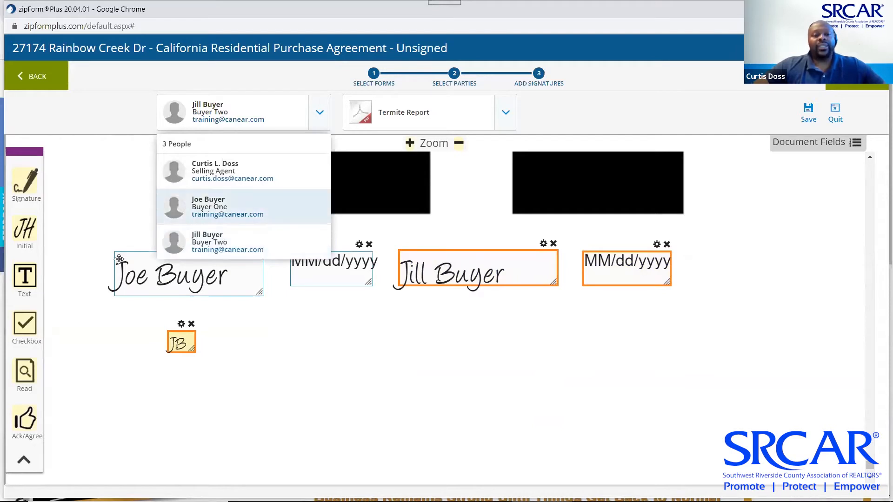
{"action": "left_click", "coordinate": [219, 216]}
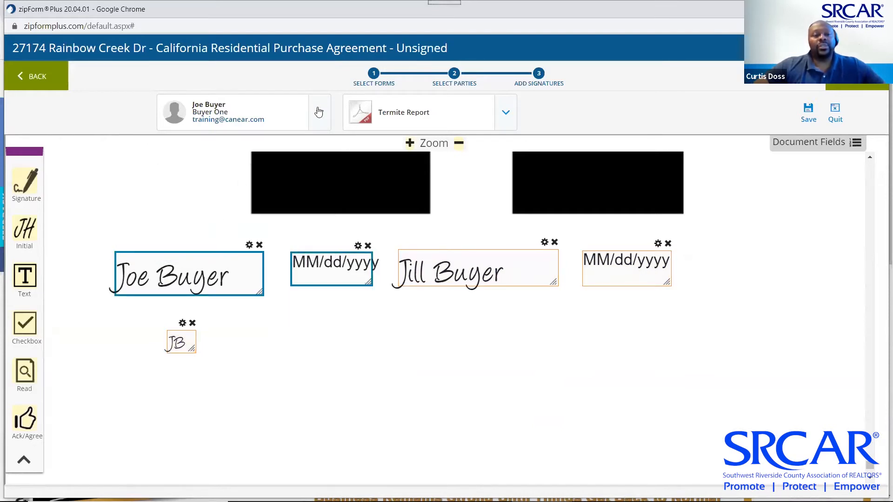
{"action": "left_click", "coordinate": [320, 113]}
{"action": "left_click", "coordinate": [241, 248]}
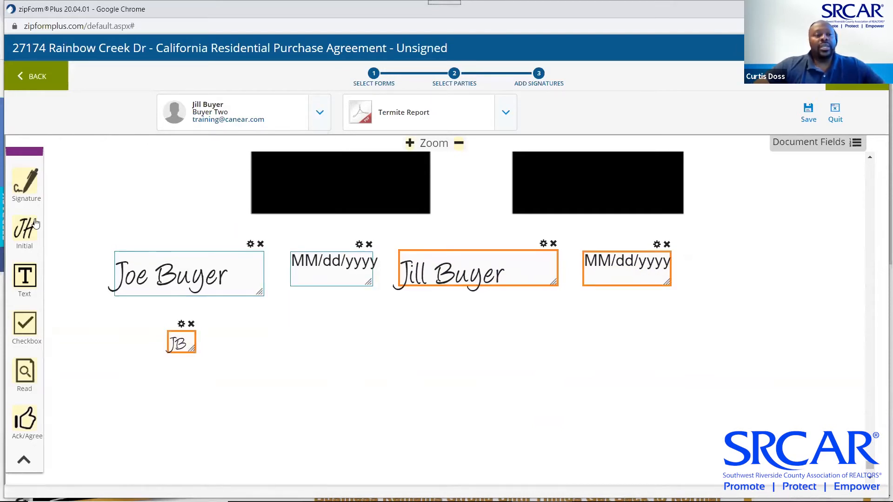
{"action": "left_click_drag", "start_coordinate": [25, 229], "coordinate": [439, 341]}
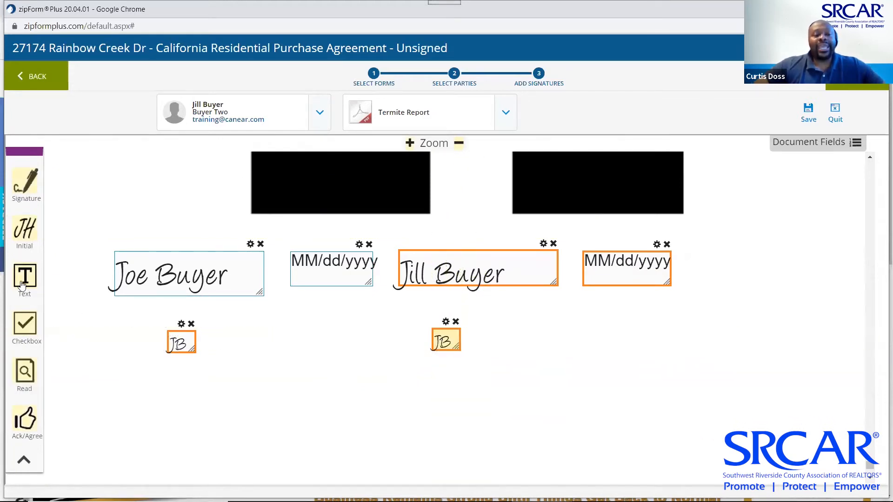
Add a text box below the initials and open its settings with the default label selected
{"action": "left_click_drag", "start_coordinate": [24, 279], "coordinate": [238, 376]}
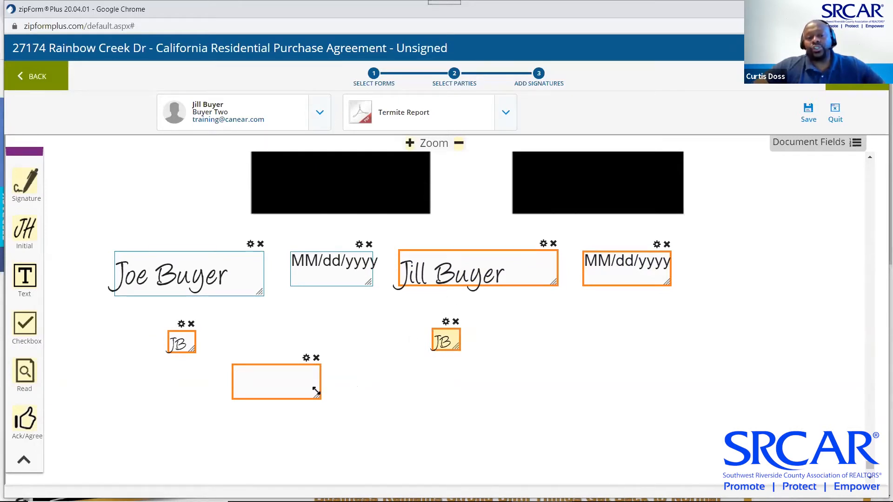
{"action": "left_click", "coordinate": [306, 357]}
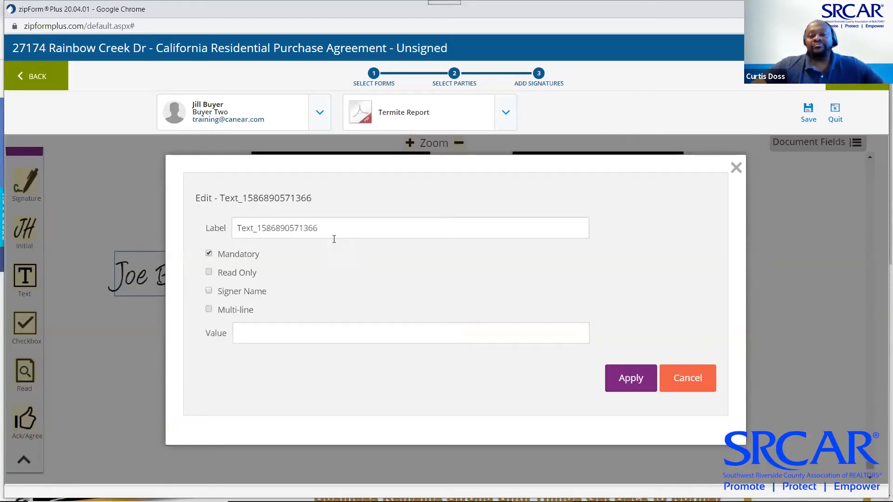
{"action": "left_click_drag", "start_coordinate": [330, 231], "coordinate": [190, 241]}
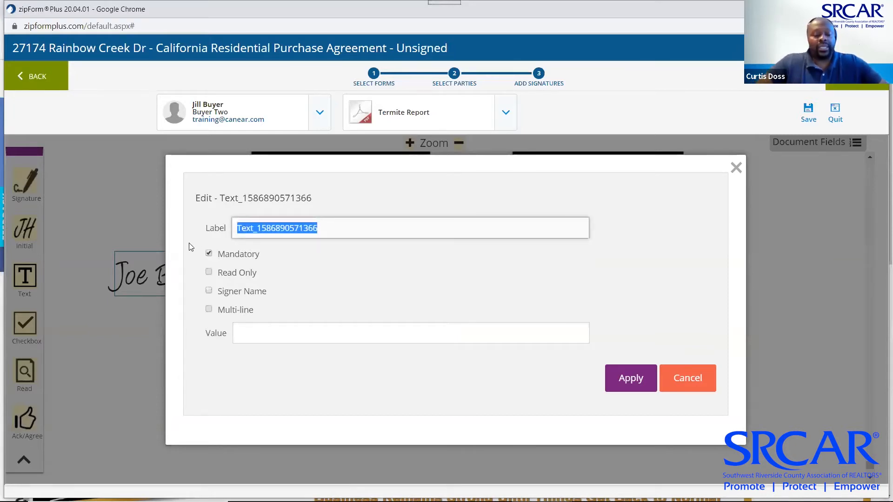
Make the text box read-only, labelled and valued 'This needs to be signed'
{"action": "type", "text": "This ne"}
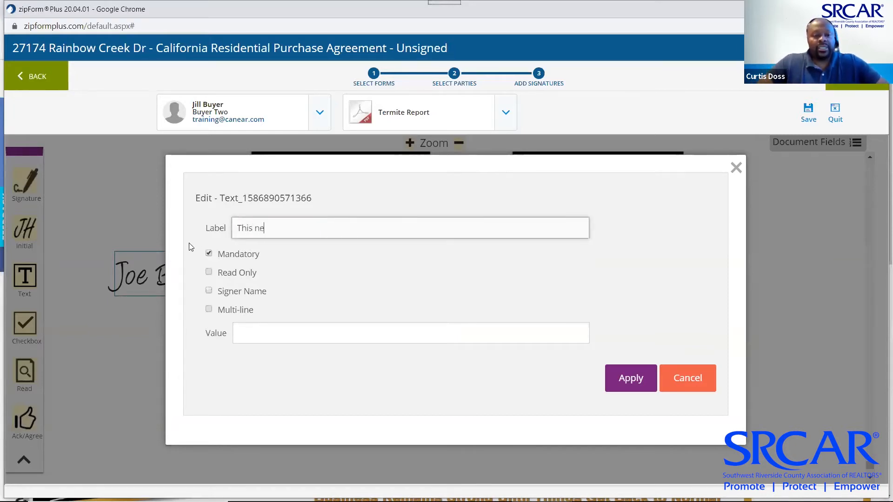
{"action": "type", "text": "eds to be s"}
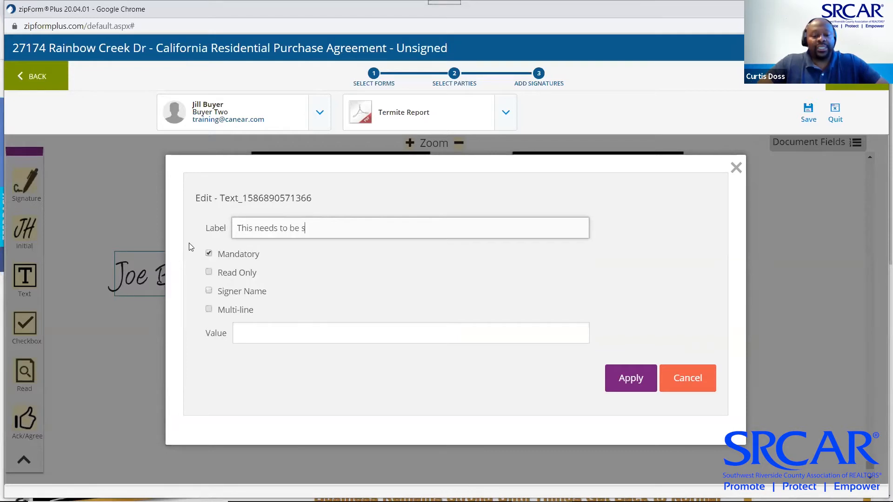
{"action": "type", "text": "igned"}
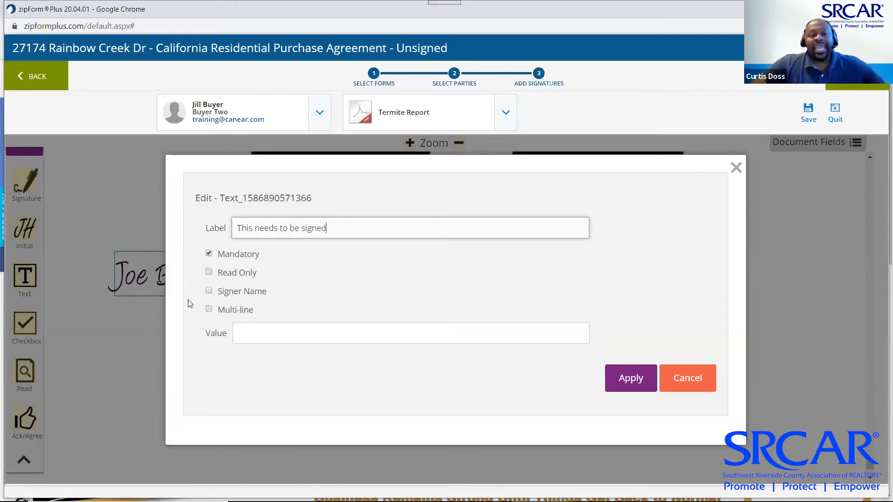
{"action": "left_click", "coordinate": [209, 273]}
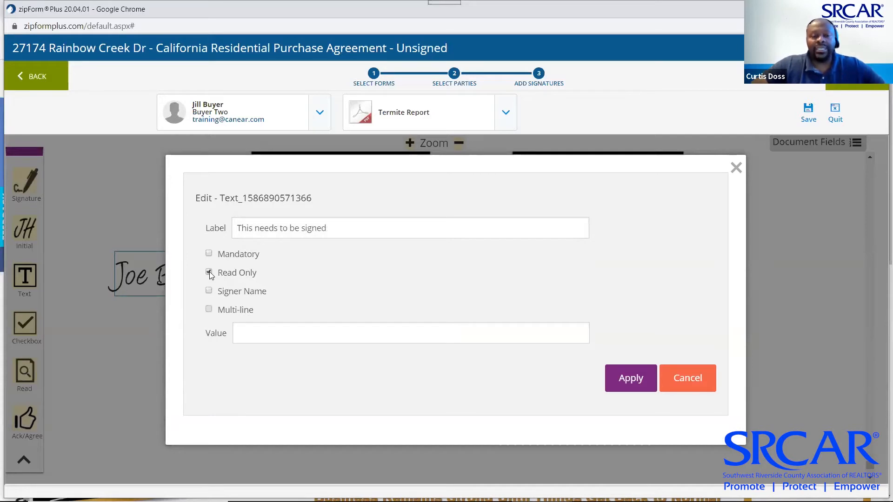
{"action": "left_click_drag", "start_coordinate": [338, 227], "coordinate": [203, 226]}
{"action": "key", "text": "ctrl+c"}
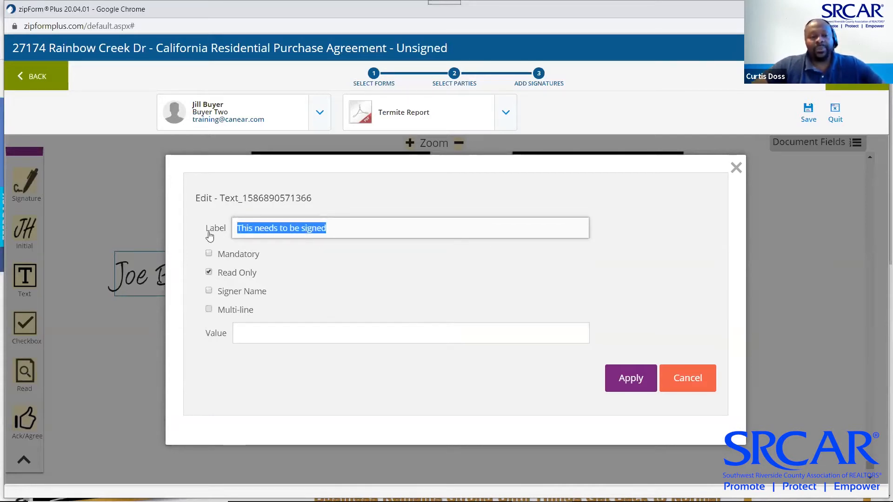
{"action": "left_click", "coordinate": [295, 327]}
{"action": "key", "text": "ctrl+v"}
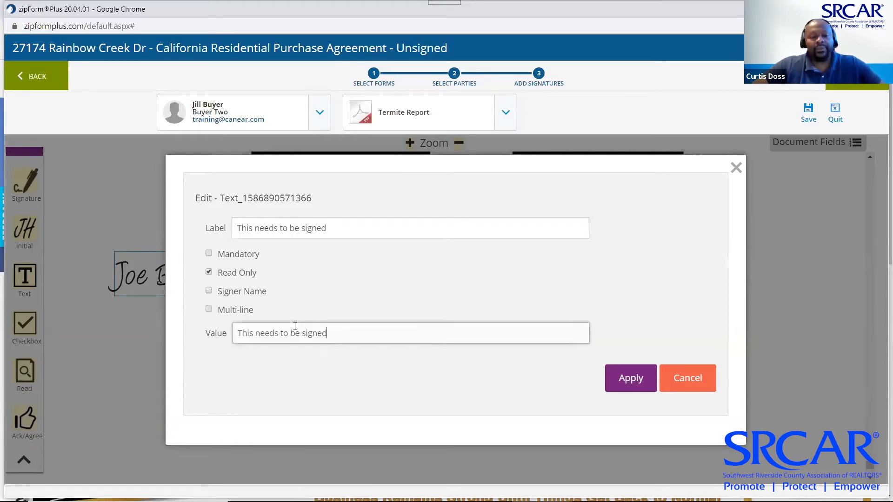
{"action": "left_click", "coordinate": [622, 387]}
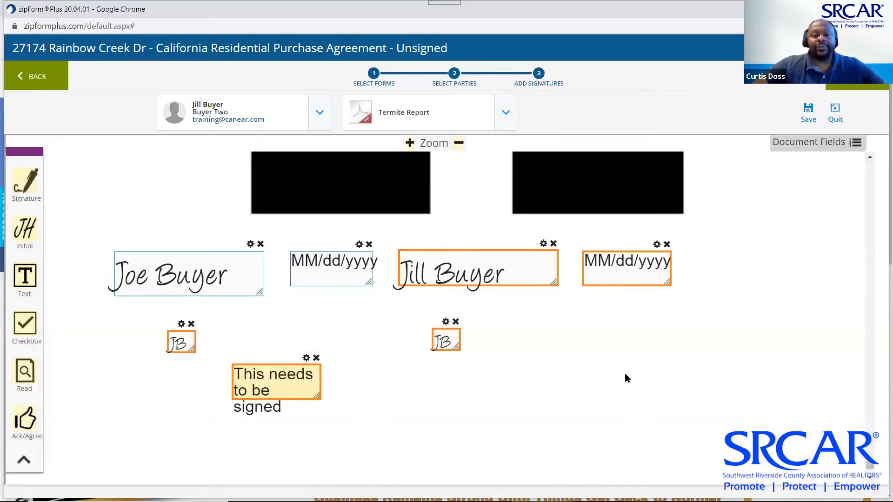
Widen the 'This needs to be signed' box, move it above the initials, and add a checkbox beside them
{"action": "left_click_drag", "start_coordinate": [318, 397], "coordinate": [426, 388]}
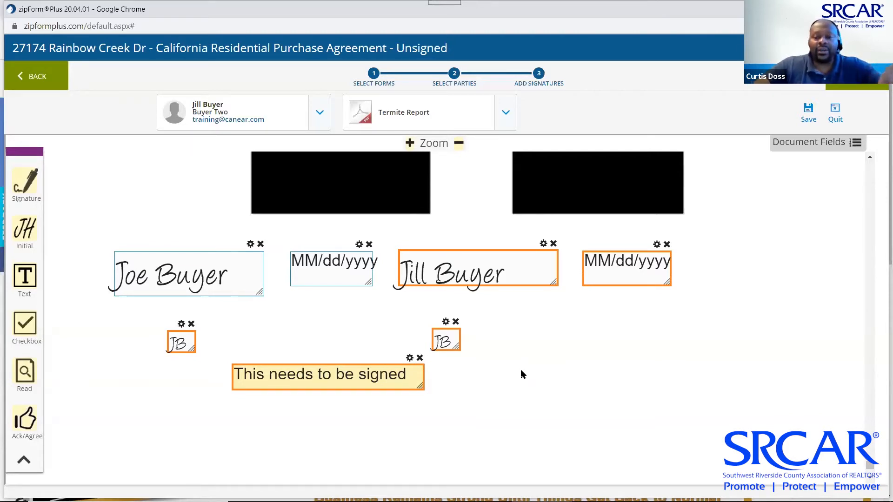
{"action": "left_click_drag", "start_coordinate": [338, 377], "coordinate": [351, 318]}
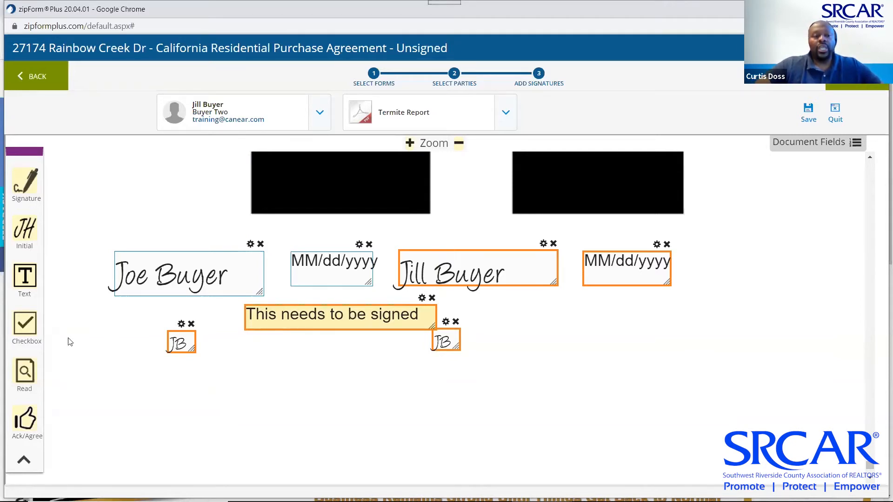
{"action": "left_click_drag", "start_coordinate": [27, 327], "coordinate": [567, 334]}
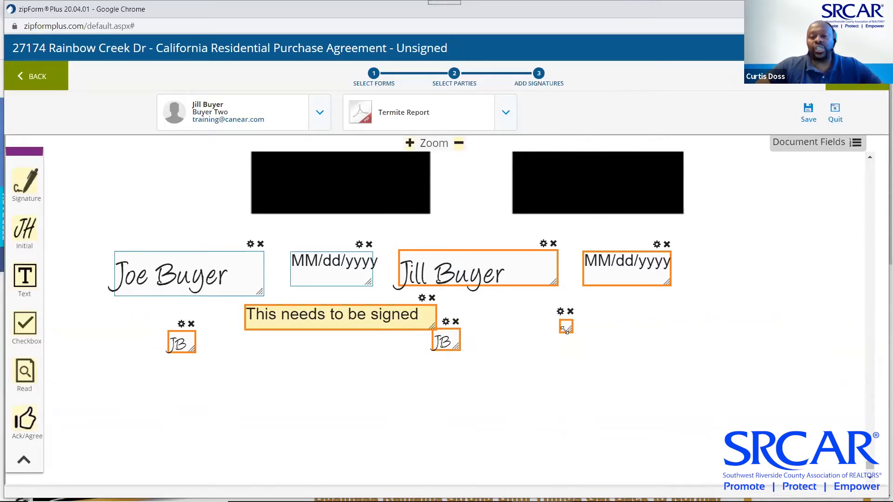
Label the new checkbox 'Termite Ack' with only Mandatory checked
{"action": "left_click", "coordinate": [561, 311]}
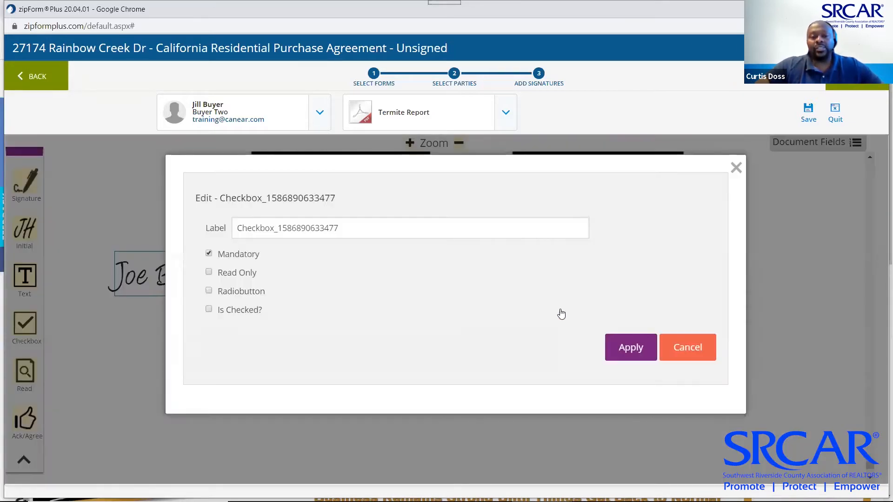
{"action": "left_click", "coordinate": [209, 273]}
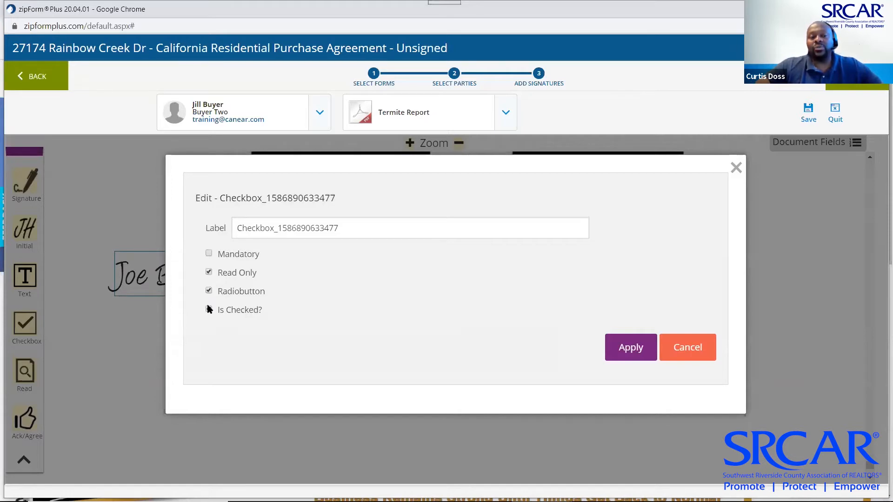
{"action": "left_click", "coordinate": [209, 291]}
{"action": "left_click", "coordinate": [209, 273]}
{"action": "left_click", "coordinate": [209, 253]}
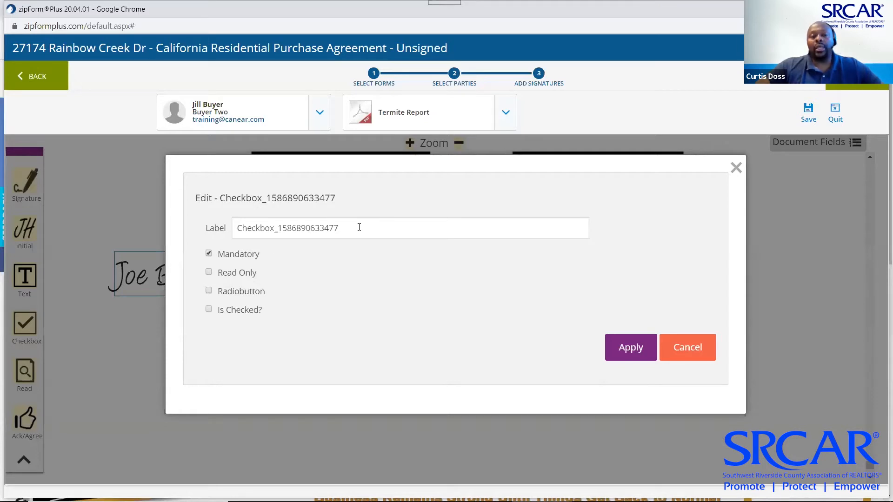
{"action": "left_click_drag", "start_coordinate": [359, 227], "coordinate": [201, 232]}
{"action": "type", "text": "Termite Ack"}
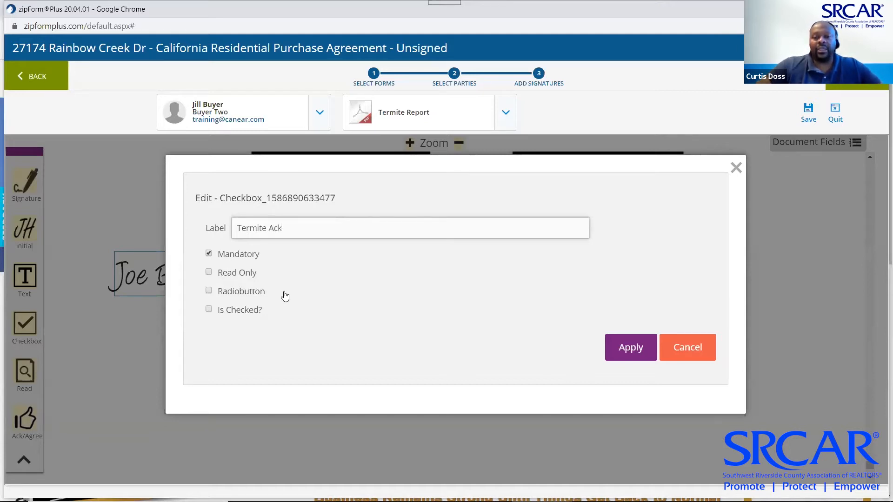
{"action": "left_click", "coordinate": [624, 350]}
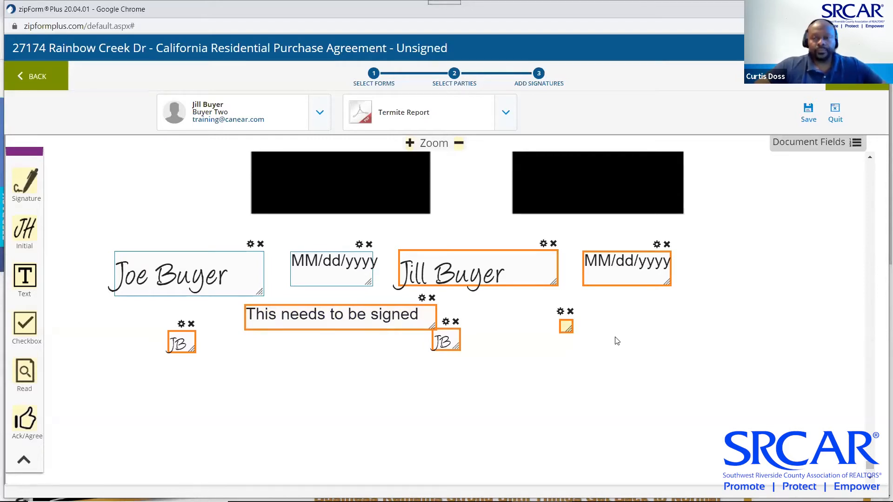
Scroll past the Termite Report, then back up to the FHA/VA Amendatory Clause signature lines
{"action": "scroll", "coordinate": [617, 341], "scroll_direction": "down", "scroll_amount": 2}
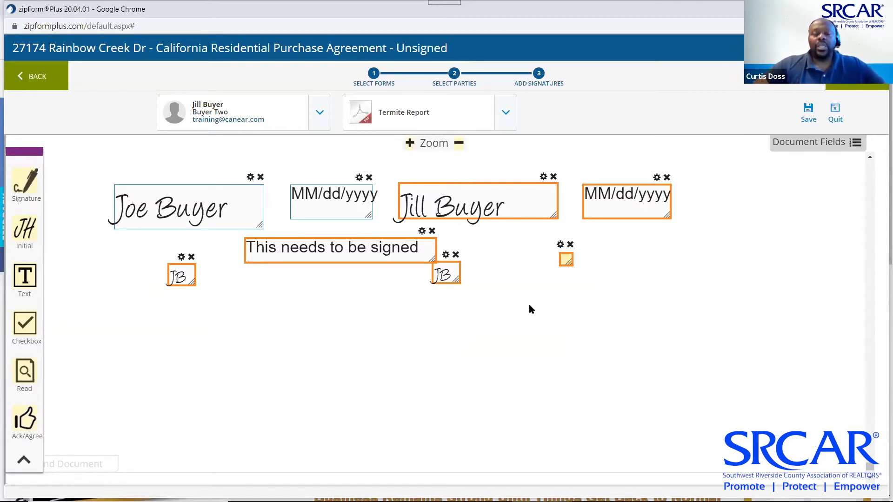
{"action": "scroll", "coordinate": [634, 307], "scroll_direction": "up", "scroll_amount": 3}
{"action": "scroll", "coordinate": [635, 307], "scroll_direction": "up", "scroll_amount": 10}
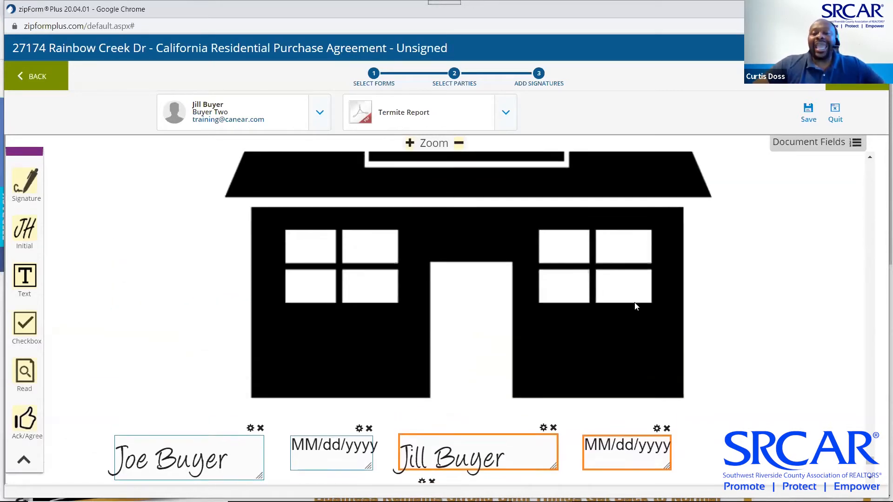
{"action": "scroll", "coordinate": [636, 307], "scroll_direction": "up", "scroll_amount": 10}
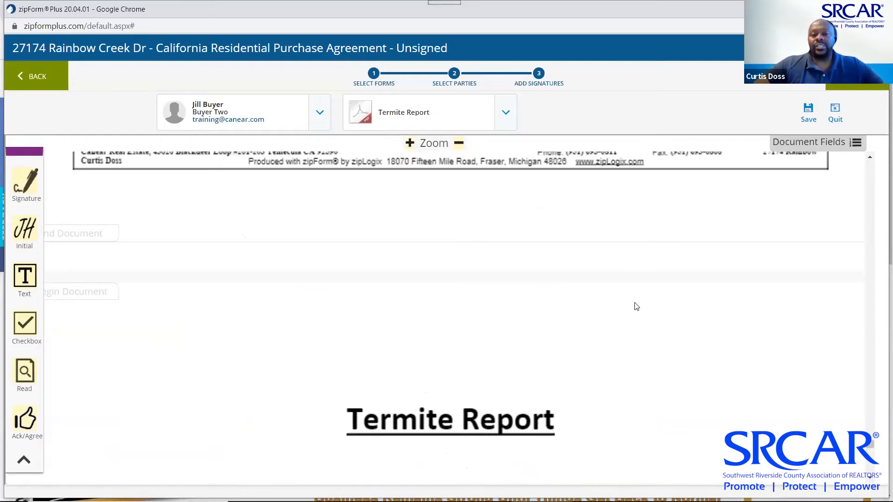
{"action": "scroll", "coordinate": [637, 307], "scroll_direction": "up", "scroll_amount": 10}
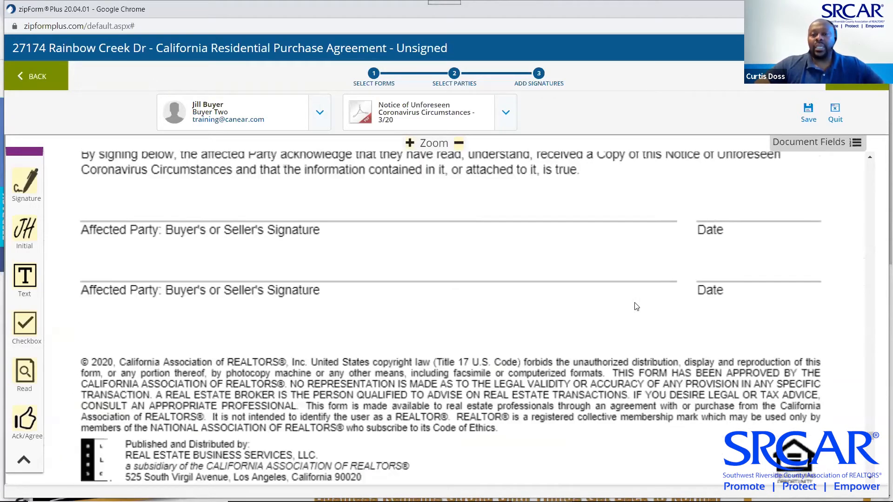
{"action": "scroll", "coordinate": [636, 307], "scroll_direction": "up", "scroll_amount": 10}
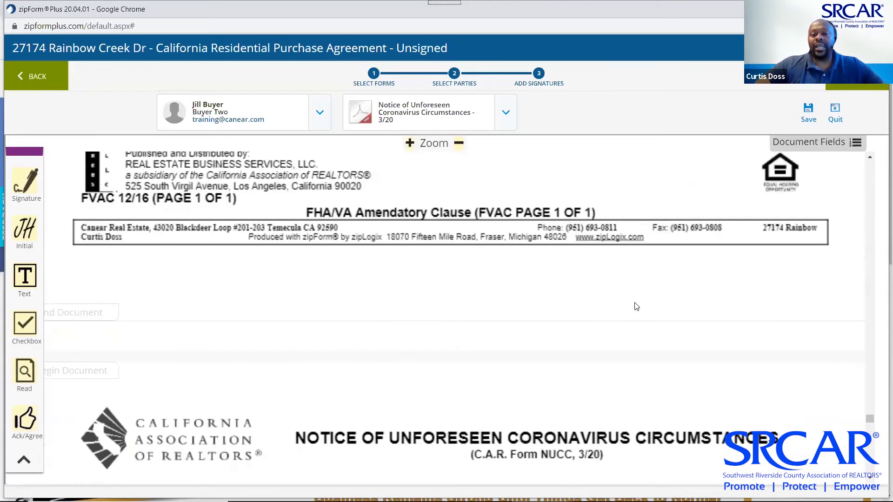
{"action": "scroll", "coordinate": [637, 307], "scroll_direction": "up", "scroll_amount": 2}
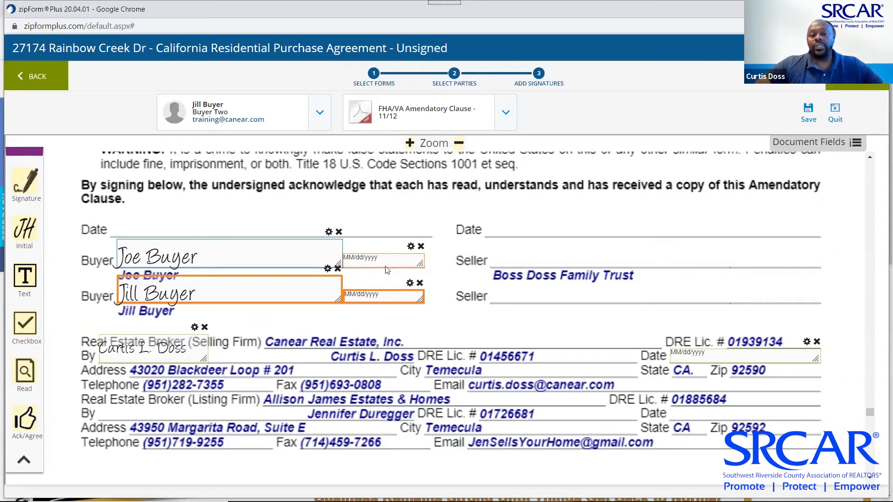
Place Joe Buyer's signature and date on the FHA/VA clause Buyer/Date lines and try starting the e-signature packet
{"action": "left_click_drag", "start_coordinate": [385, 263], "coordinate": [539, 227]}
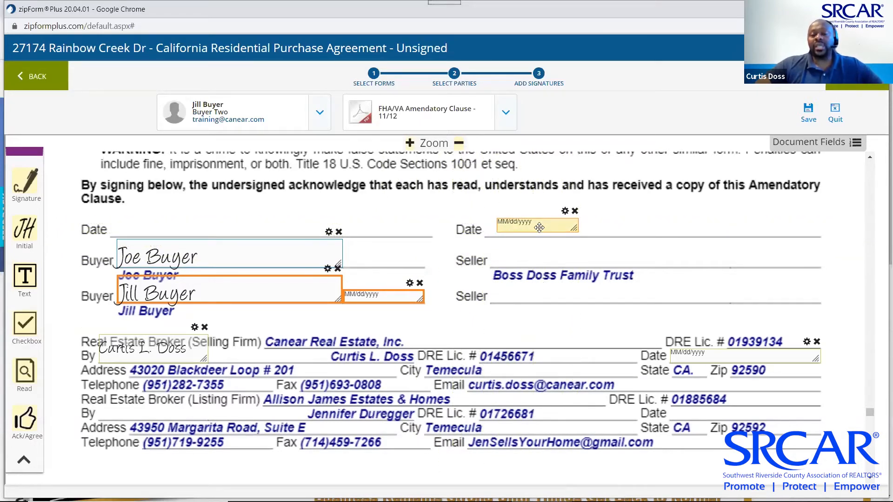
{"action": "left_click_drag", "start_coordinate": [575, 229], "coordinate": [589, 239]}
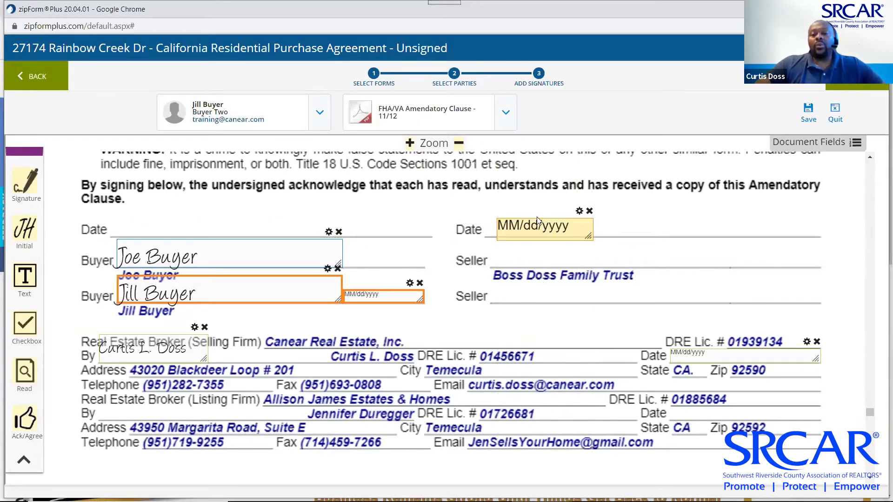
{"action": "left_click_drag", "start_coordinate": [536, 227], "coordinate": [537, 215]}
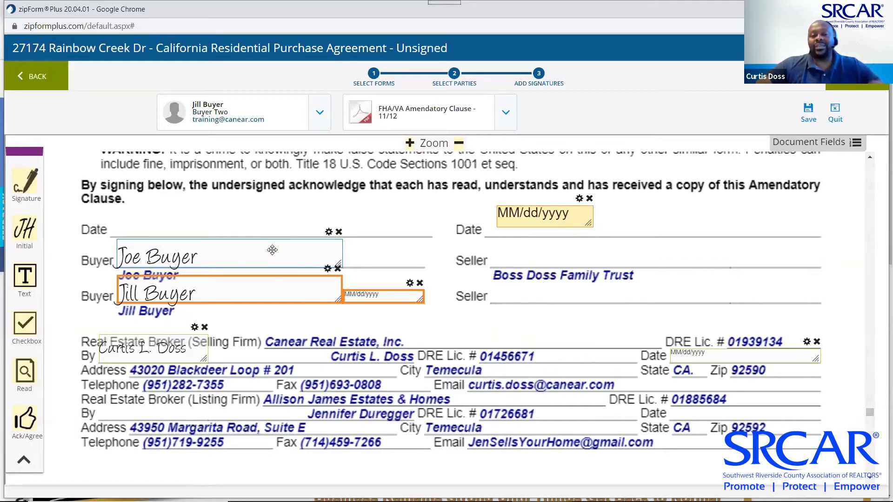
{"action": "left_click_drag", "start_coordinate": [272, 250], "coordinate": [273, 216]}
{"action": "left_click_drag", "start_coordinate": [227, 296], "coordinate": [230, 296]}
{"action": "left_click_drag", "start_coordinate": [188, 222], "coordinate": [188, 253]}
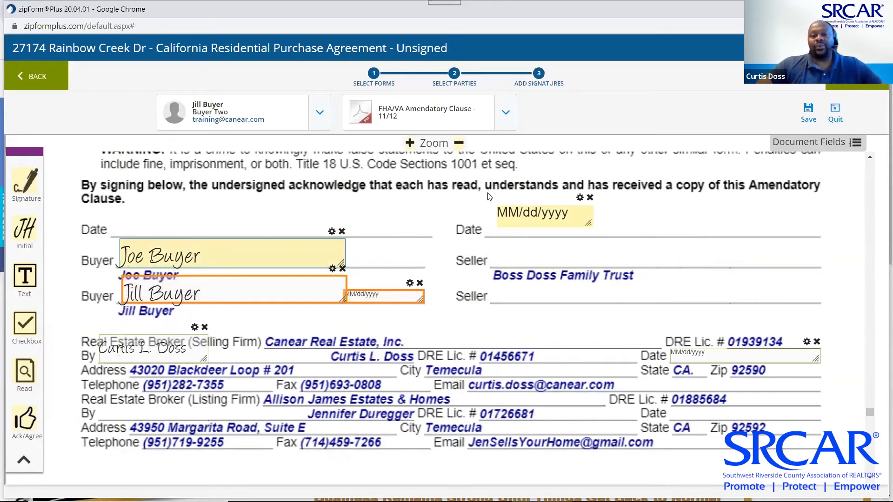
{"action": "left_click_drag", "start_coordinate": [469, 213], "coordinate": [114, 219]}
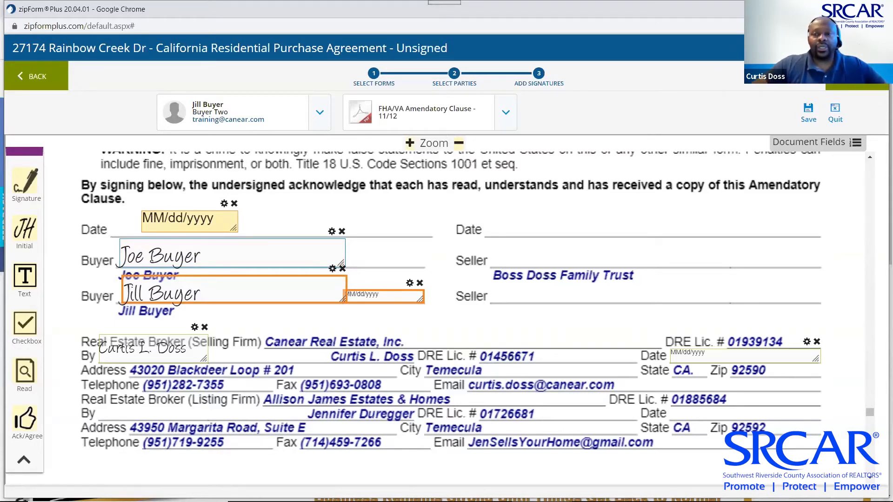
{"action": "left_click", "coordinate": [859, 82]}
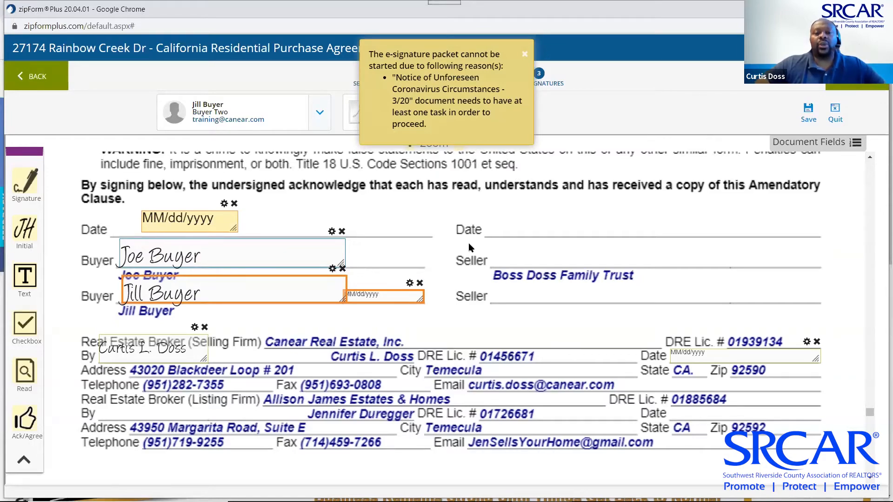
Dismiss the e-signature error and scroll to the Coronavirus notice's signature lines
{"action": "left_click", "coordinate": [484, 96]}
{"action": "scroll", "coordinate": [492, 213], "scroll_direction": "up", "scroll_amount": 4}
{"action": "scroll", "coordinate": [493, 213], "scroll_direction": "up", "scroll_amount": 10}
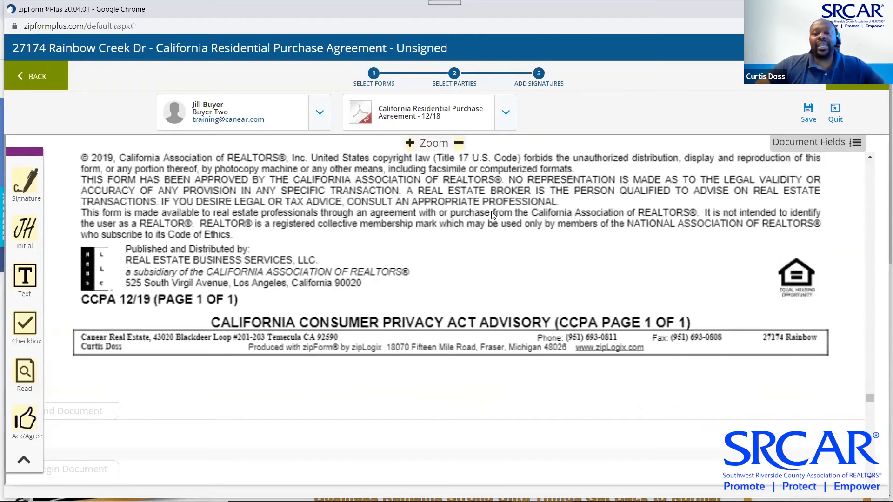
{"action": "scroll", "coordinate": [493, 215], "scroll_direction": "up", "scroll_amount": 3}
{"action": "scroll", "coordinate": [493, 215], "scroll_direction": "down", "scroll_amount": 15}
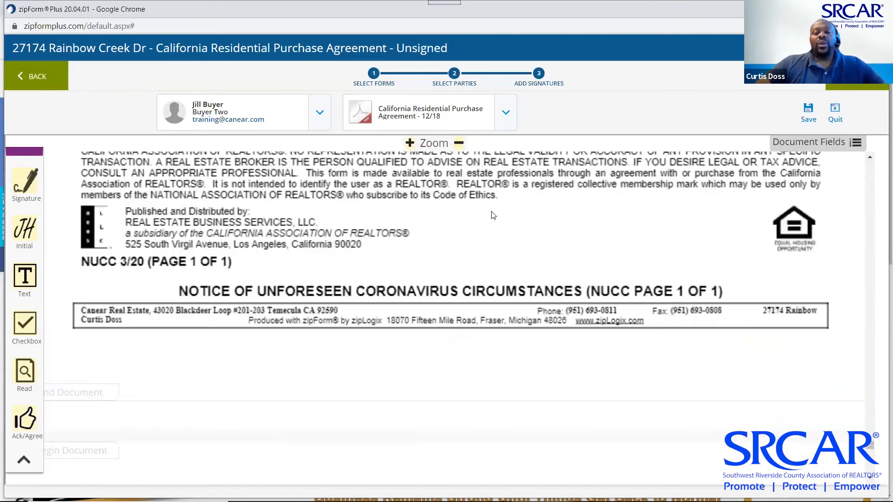
{"action": "scroll", "coordinate": [493, 215], "scroll_direction": "down", "scroll_amount": 5}
{"action": "scroll", "coordinate": [493, 215], "scroll_direction": "up", "scroll_amount": 5}
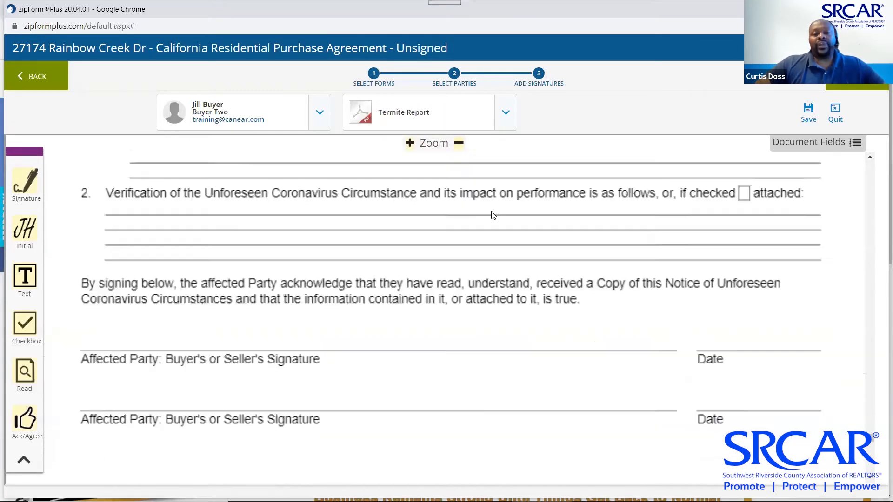
{"action": "scroll", "coordinate": [493, 216], "scroll_direction": "down", "scroll_amount": 3}
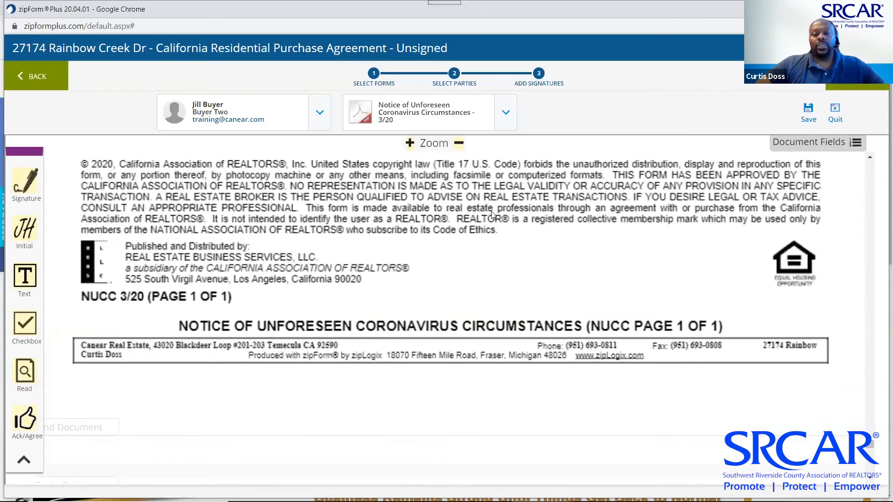
{"action": "scroll", "coordinate": [493, 215], "scroll_direction": "up", "scroll_amount": 3}
{"action": "scroll", "coordinate": [494, 215], "scroll_direction": "up", "scroll_amount": 2}
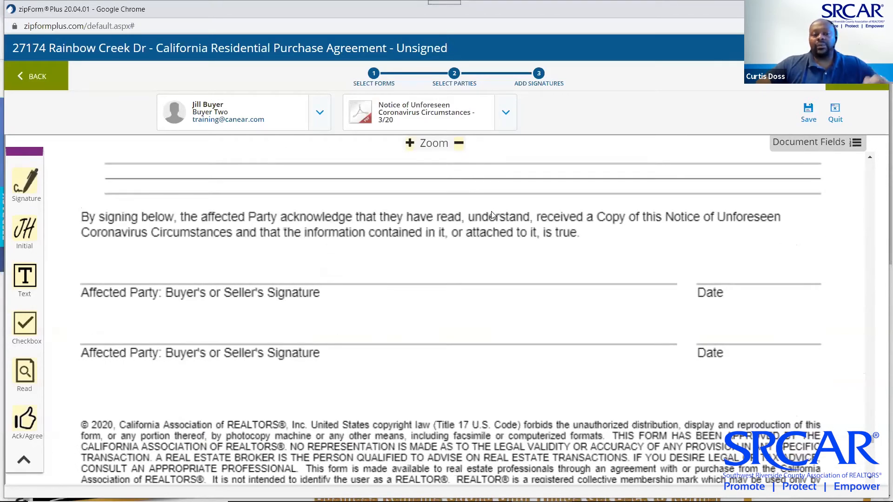
{"action": "scroll", "coordinate": [491, 211], "scroll_direction": "up", "scroll_amount": 1}
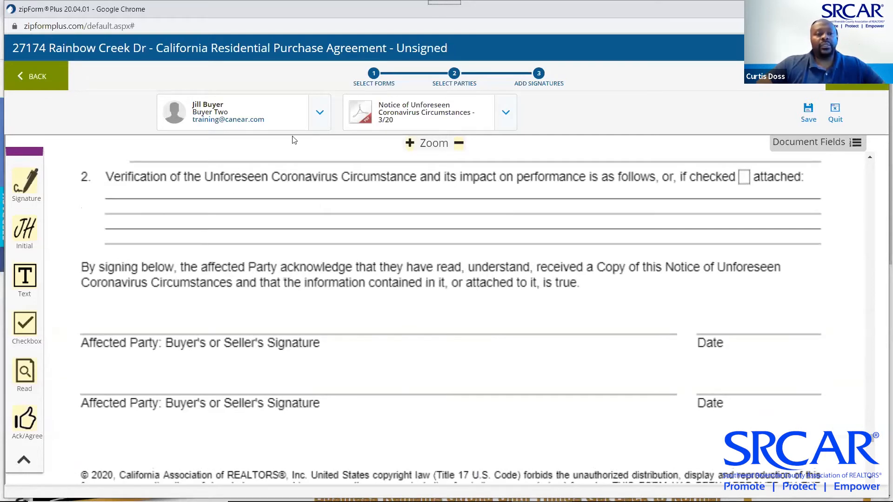
Add Joe Buyer's signature and date fields on the Coronavirus notice's first signature line
{"action": "left_click", "coordinate": [319, 113]}
{"action": "left_click", "coordinate": [246, 207]}
{"action": "mouse_move", "coordinate": [22, 187]}
{"action": "left_mouse_down"}
{"action": "mouse_move", "coordinate": [69, 218]}
{"action": "mouse_move", "coordinate": [119, 295]}
{"action": "mouse_move", "coordinate": [99, 319]}
{"action": "mouse_move", "coordinate": [94, 310]}
{"action": "left_mouse_up"}
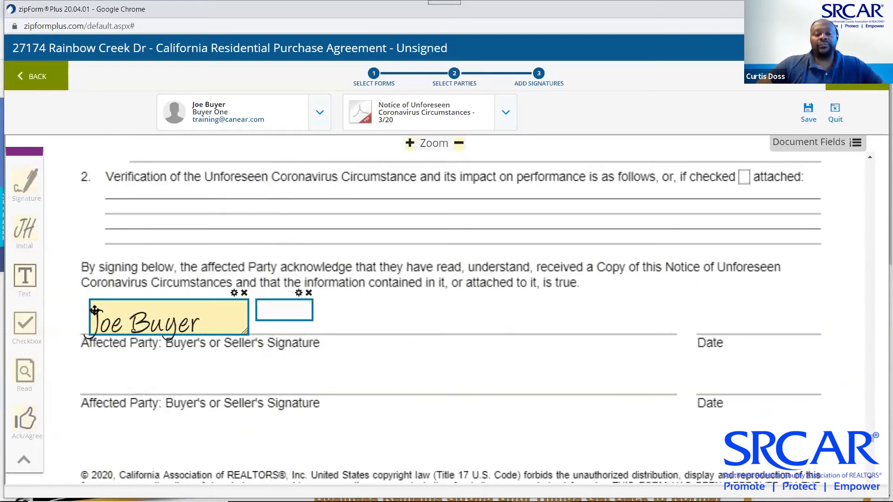
{"action": "mouse_move", "coordinate": [280, 305]}
{"action": "left_mouse_down"}
{"action": "mouse_move", "coordinate": [754, 321]}
{"action": "mouse_move", "coordinate": [736, 316]}
{"action": "left_mouse_up"}
Add Jill Buyer's signature and date on the second line and proceed to Send Invitation
{"action": "left_click", "coordinate": [320, 112]}
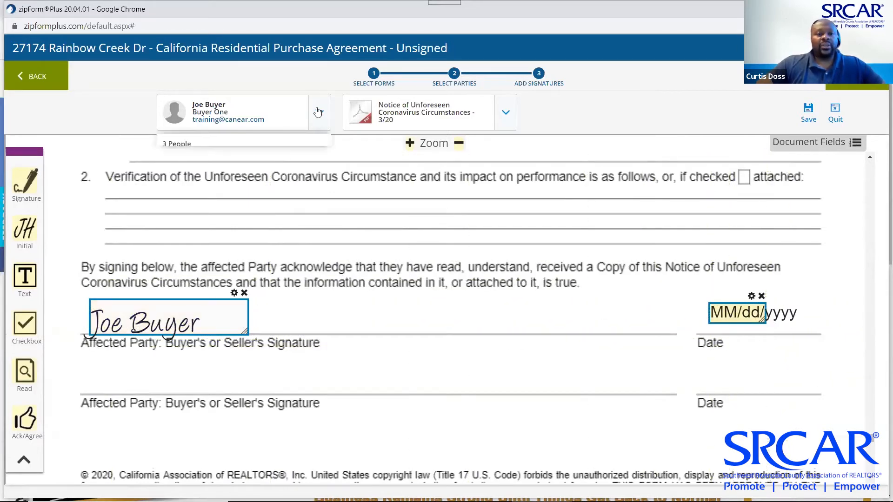
{"action": "left_click", "coordinate": [243, 241]}
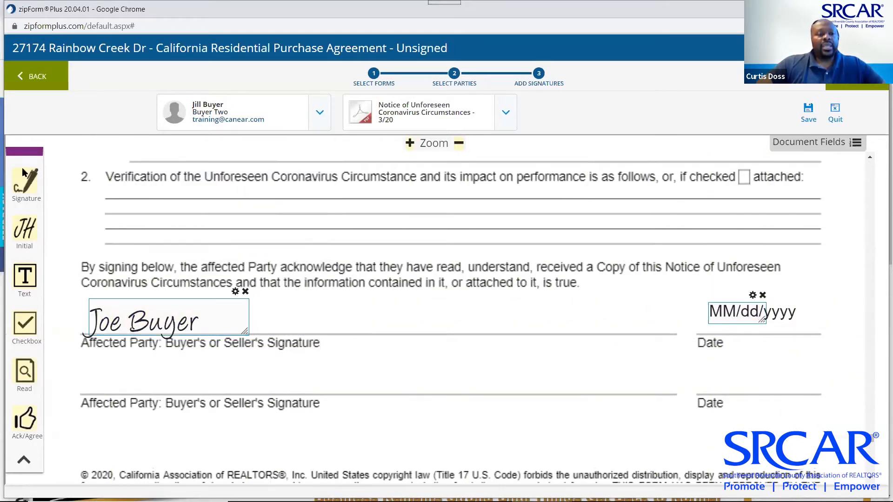
{"action": "mouse_move", "coordinate": [116, 297]}
{"action": "left_mouse_down"}
{"action": "mouse_move", "coordinate": [90, 344]}
{"action": "mouse_move", "coordinate": [92, 371]}
{"action": "left_mouse_up"}
{"action": "mouse_move", "coordinate": [281, 366]}
{"action": "left_mouse_down"}
{"action": "mouse_move", "coordinate": [497, 363]}
{"action": "mouse_move", "coordinate": [740, 381]}
{"action": "left_mouse_up"}
{"action": "left_click", "coordinate": [858, 88]}
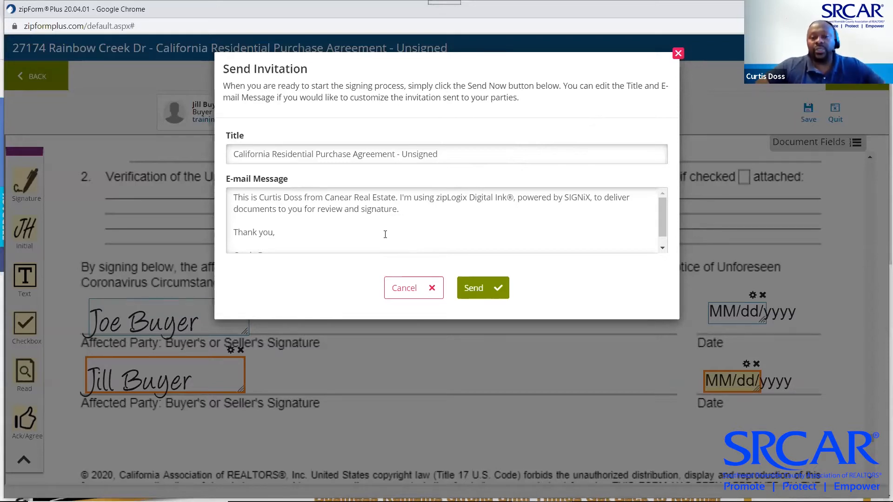
Send the signing invitation so the packet runs for all three signers, then switch windows
{"action": "left_click", "coordinate": [347, 234]}
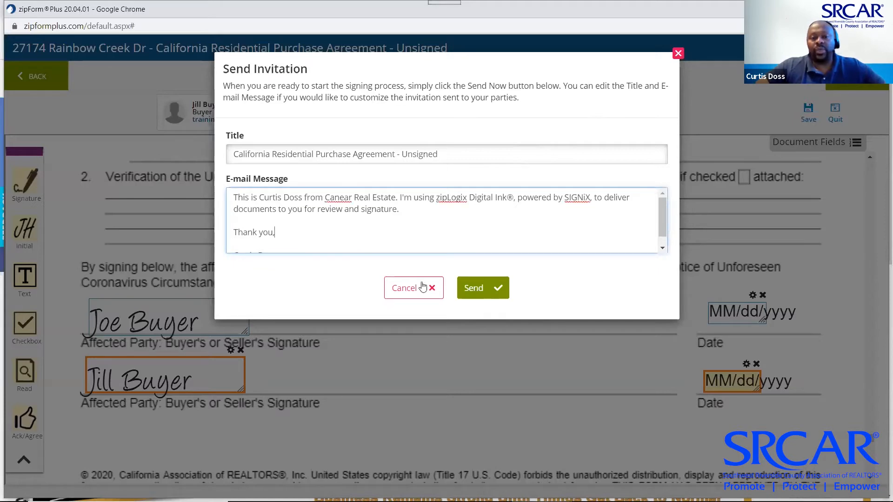
{"action": "left_click", "coordinate": [484, 288]}
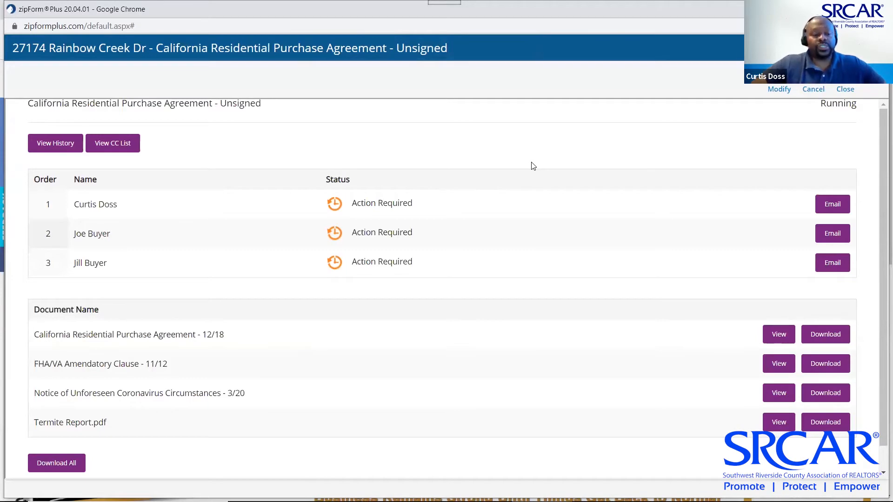
{"action": "key", "text": "alt+Tab"}
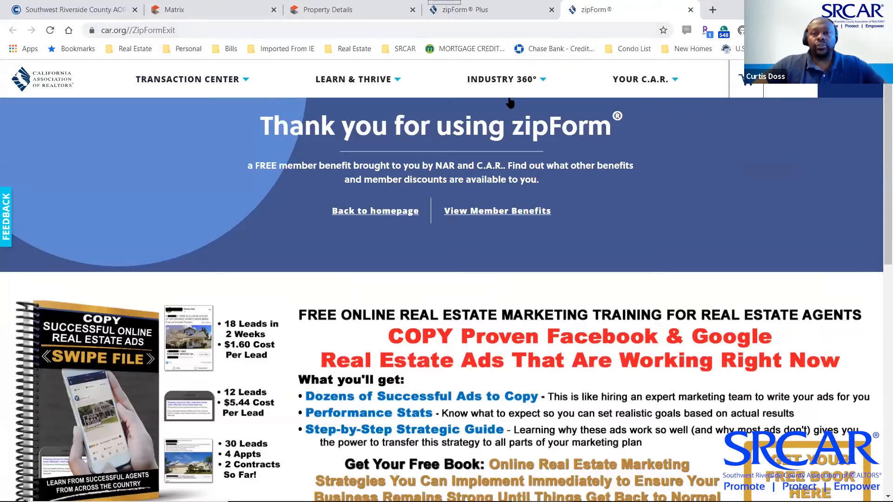
Cycle through the open windows to the Chrome window with the Gmail and Zoom tabs
{"action": "key", "text": "alt+Tab"}
{"action": "key", "text": "Tab"}
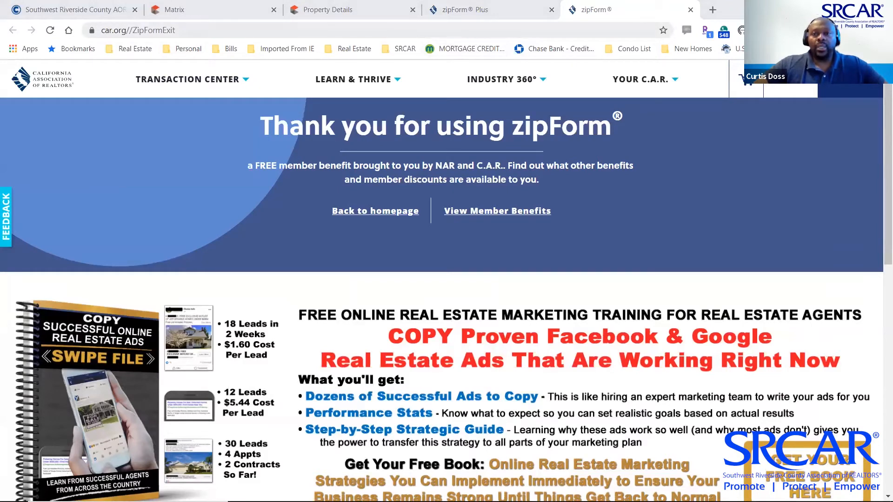
{"action": "key", "text": "alt+Tab"}
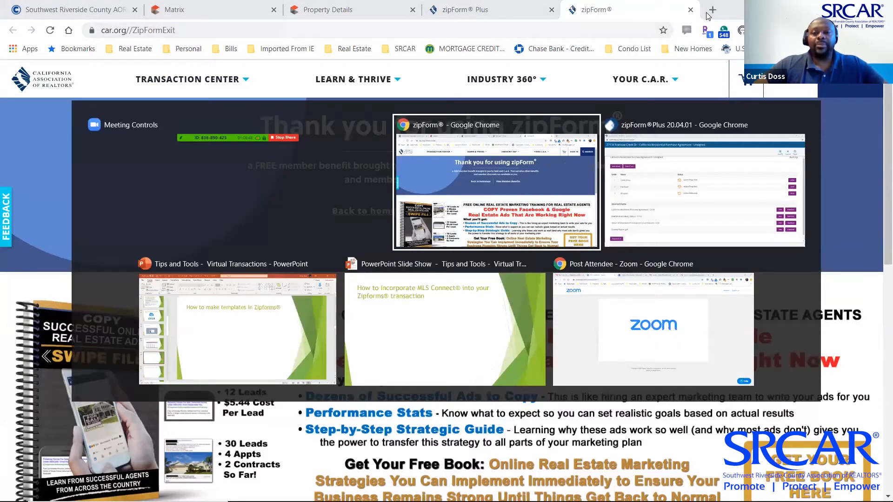
{"action": "key", "text": "alt+Tab"}
{"action": "key", "text": "alt+Tab"}
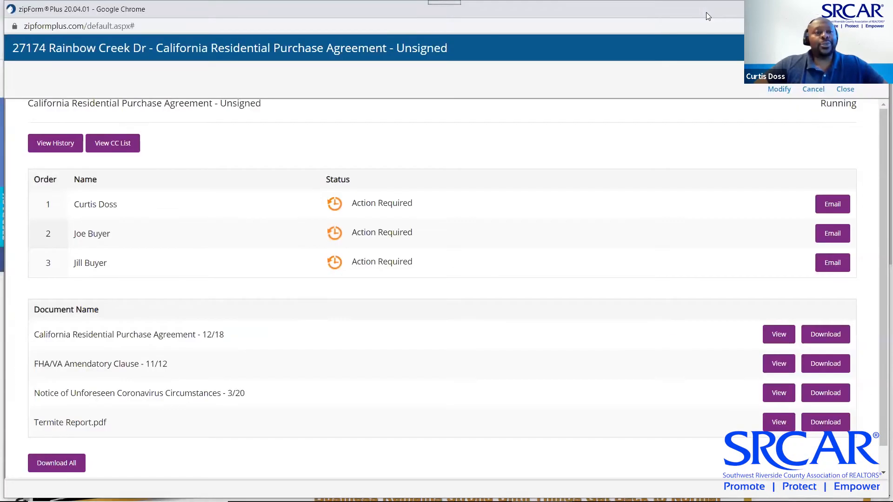
{"action": "key", "text": "alt+Tab"}
{"action": "key", "text": "alt+Tab"}
{"action": "key", "text": "alt+Tab"}
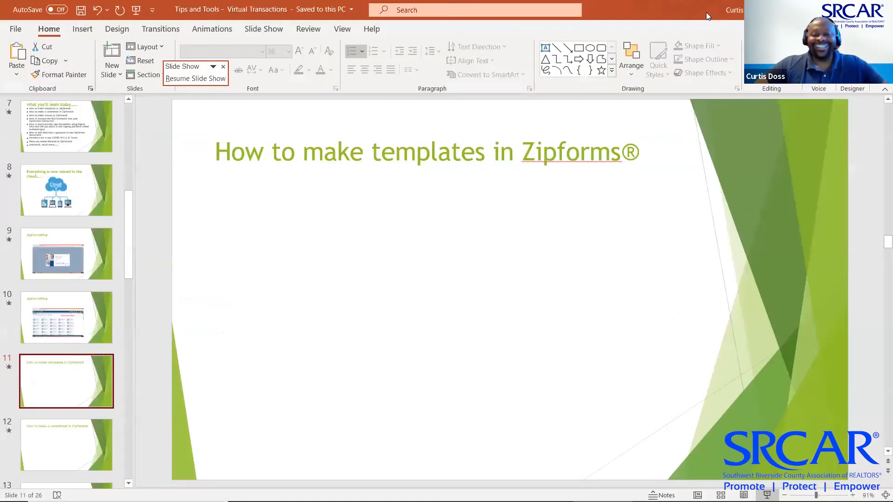
{"action": "key", "text": "alt+Tab"}
{"action": "key", "text": "alt+Tab"}
{"action": "key", "text": "alt+Tab"}
{"action": "key", "text": "alt+Tab"}
{"action": "key", "text": "alt+Tab"}
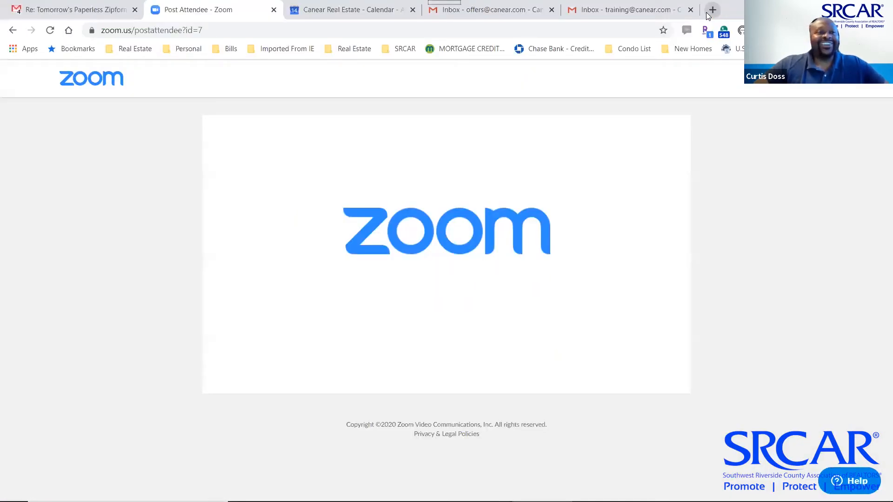
{"action": "left_click", "coordinate": [70, 10]}
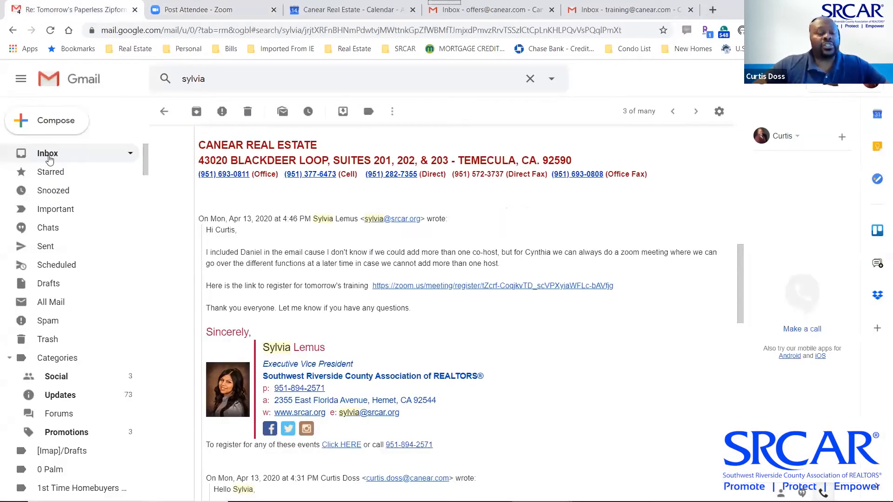
Clear the 'sylvia' search, refresh the Gmail inbox and open the zipLogix Digital Ink email's Sign Documents link
{"action": "left_click", "coordinate": [48, 155]}
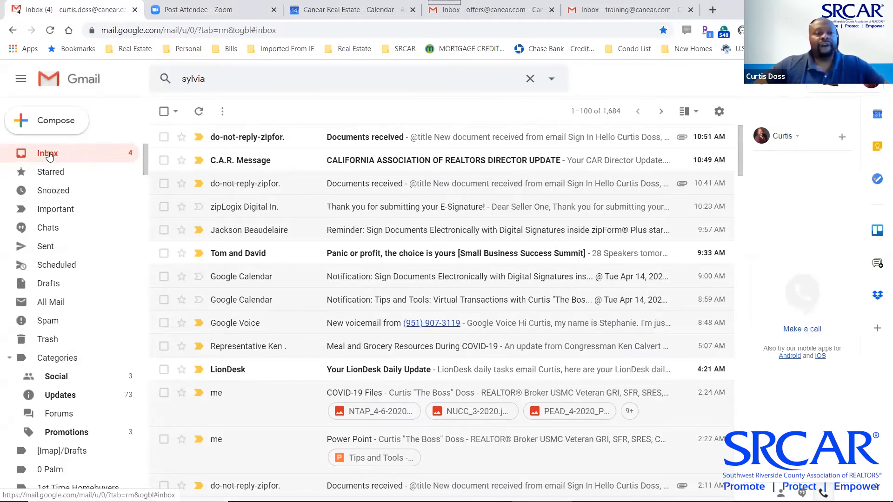
{"action": "left_click", "coordinate": [48, 153]}
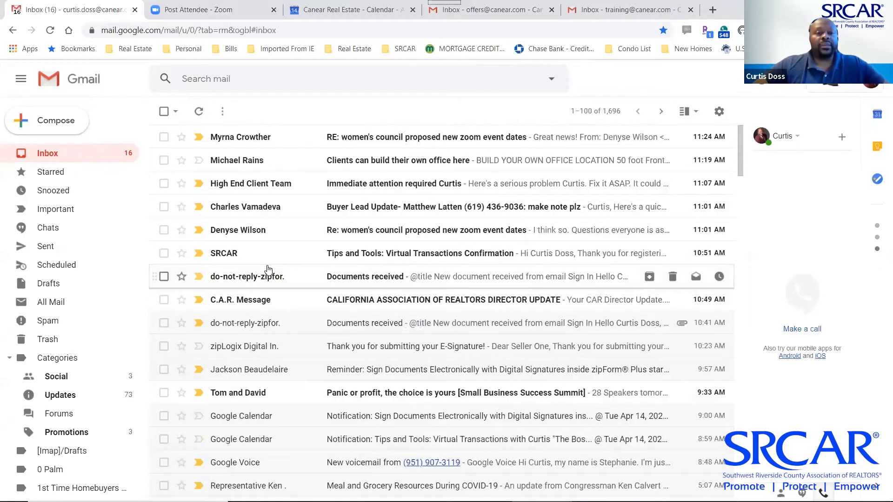
{"action": "left_click", "coordinate": [54, 159]}
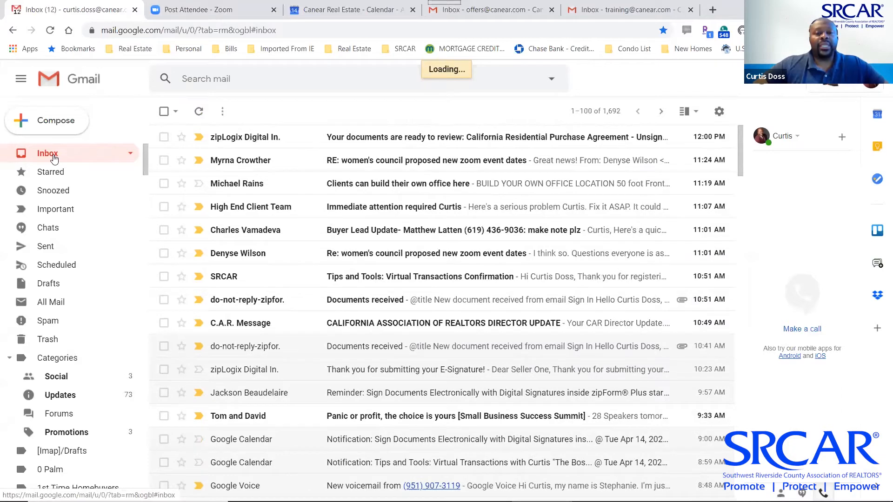
{"action": "left_click", "coordinate": [232, 138]}
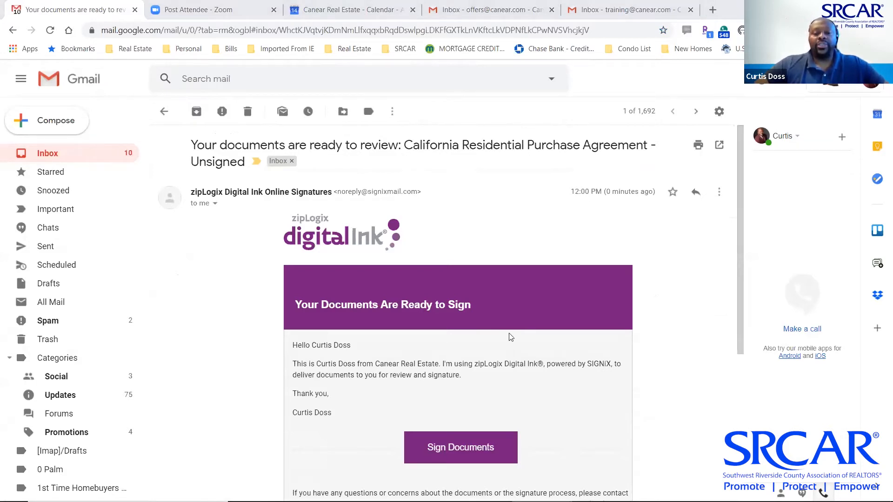
{"action": "scroll", "coordinate": [510, 336], "scroll_direction": "down", "scroll_amount": 5}
{"action": "left_click", "coordinate": [460, 242]}
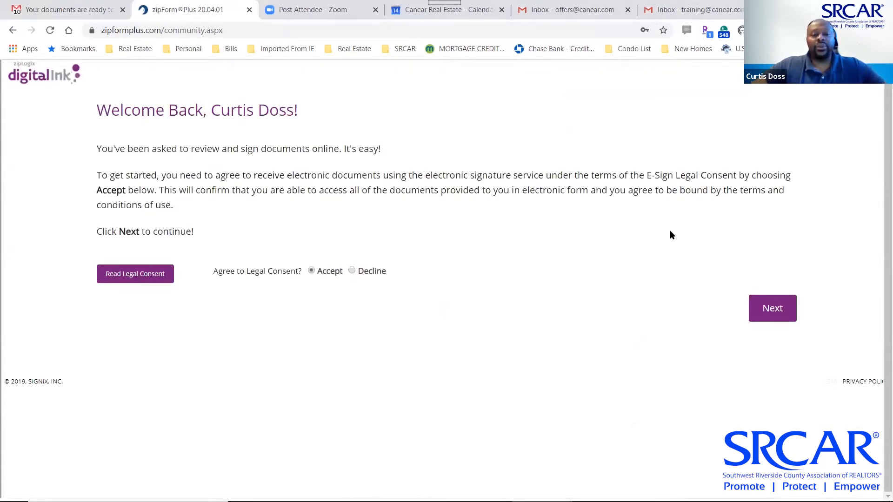
Accept the legal consent and choose to create a hand-drawn custom signature
{"action": "left_click", "coordinate": [773, 310]}
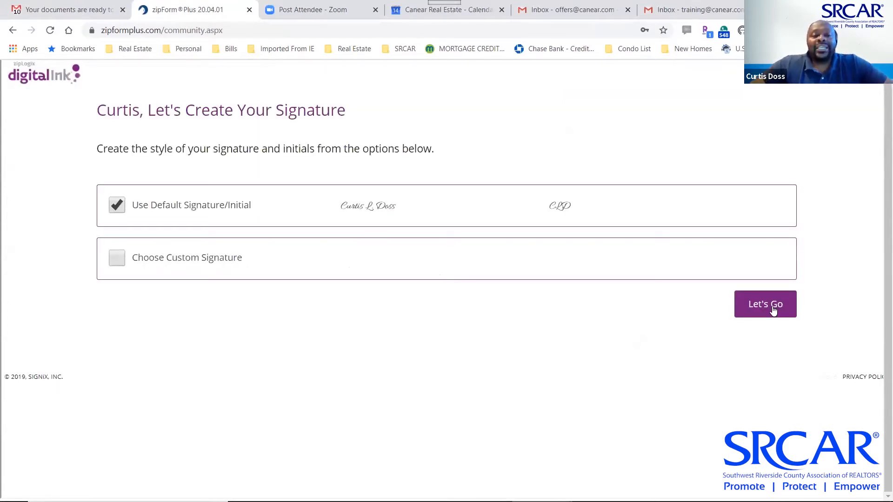
{"action": "left_click", "coordinate": [117, 258]}
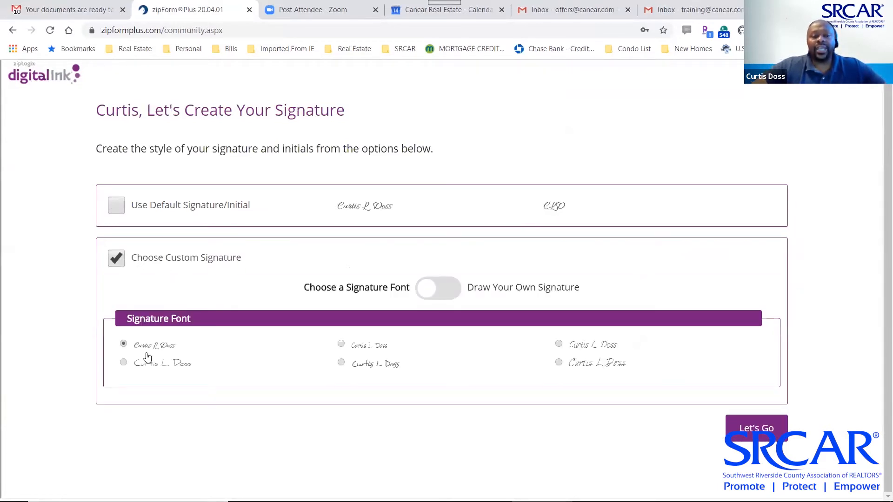
{"action": "left_click", "coordinate": [124, 363]}
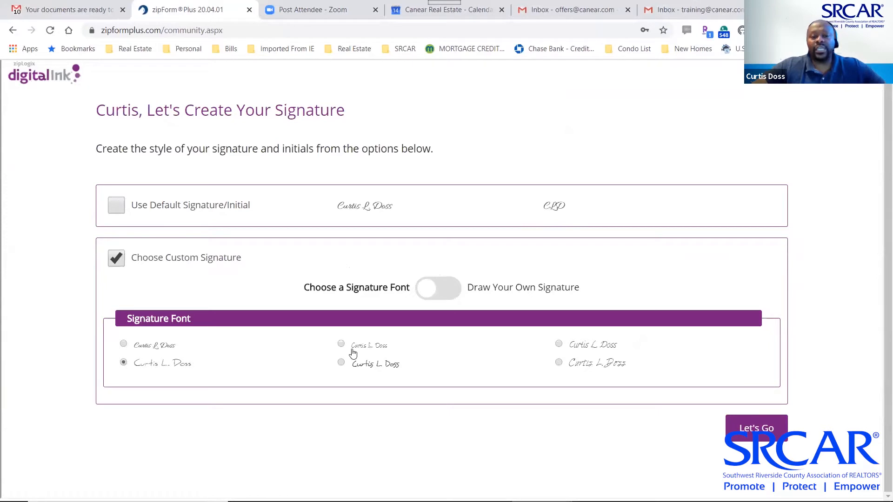
{"action": "left_click", "coordinate": [446, 288]}
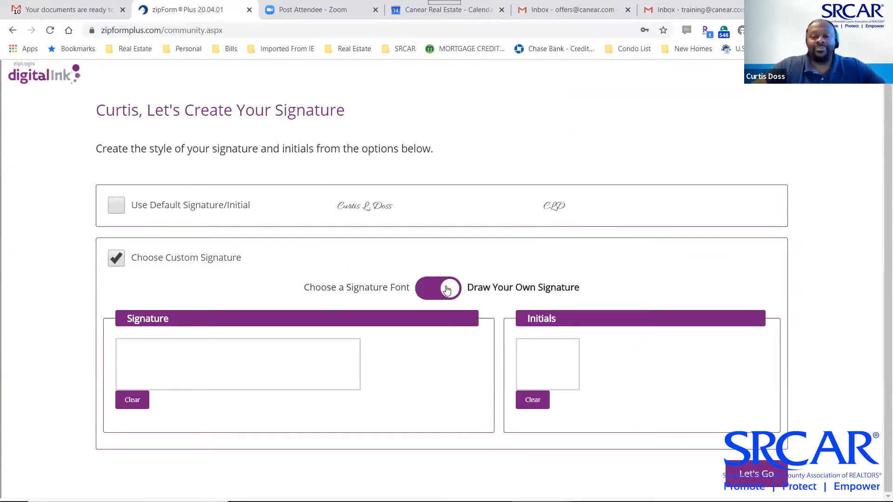
Draw the agent's signature and initials, then adopt them to proceed to the documents
{"action": "scroll", "coordinate": [446, 289], "scroll_direction": "down", "scroll_amount": 2}
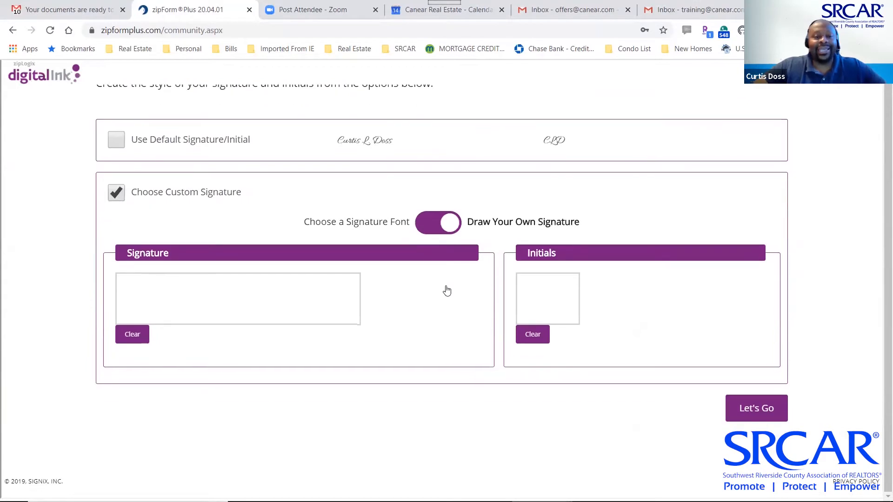
{"action": "mouse_move", "coordinate": [137, 287]}
{"action": "left_mouse_down"}
{"action": "mouse_move", "coordinate": [133, 313]}
{"action": "mouse_move", "coordinate": [160, 311]}
{"action": "mouse_move", "coordinate": [179, 294]}
{"action": "mouse_move", "coordinate": [195, 309]}
{"action": "mouse_move", "coordinate": [232, 301]}
{"action": "left_mouse_up"}
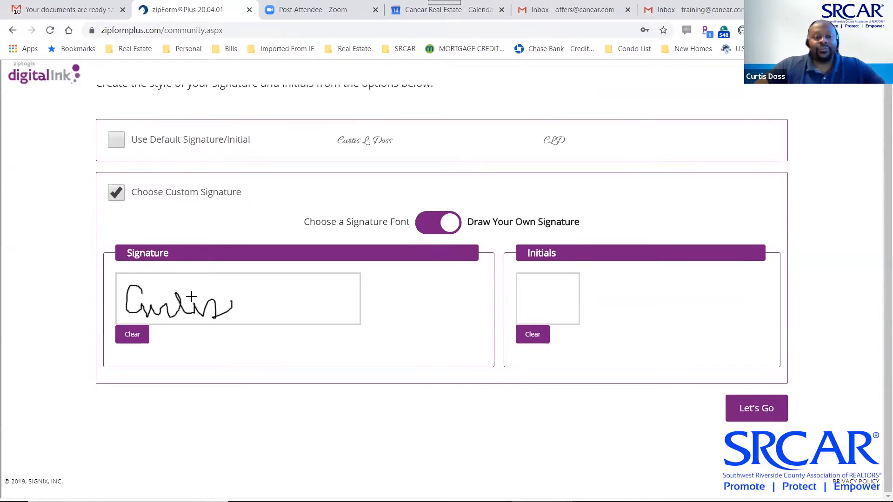
{"action": "mouse_move", "coordinate": [224, 294]}
{"action": "left_mouse_down"}
{"action": "mouse_move", "coordinate": [229, 308]}
{"action": "mouse_move", "coordinate": [248, 311]}
{"action": "mouse_move", "coordinate": [253, 283]}
{"action": "mouse_move", "coordinate": [284, 311]}
{"action": "mouse_move", "coordinate": [351, 306]}
{"action": "left_mouse_up"}
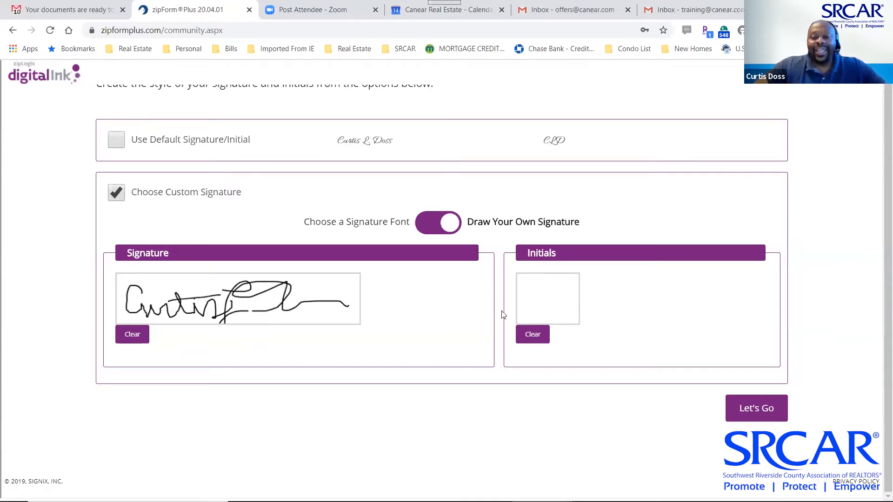
{"action": "mouse_move", "coordinate": [530, 291]}
{"action": "left_mouse_down"}
{"action": "mouse_move", "coordinate": [533, 312]}
{"action": "mouse_move", "coordinate": [559, 301]}
{"action": "mouse_move", "coordinate": [546, 296]}
{"action": "left_mouse_up"}
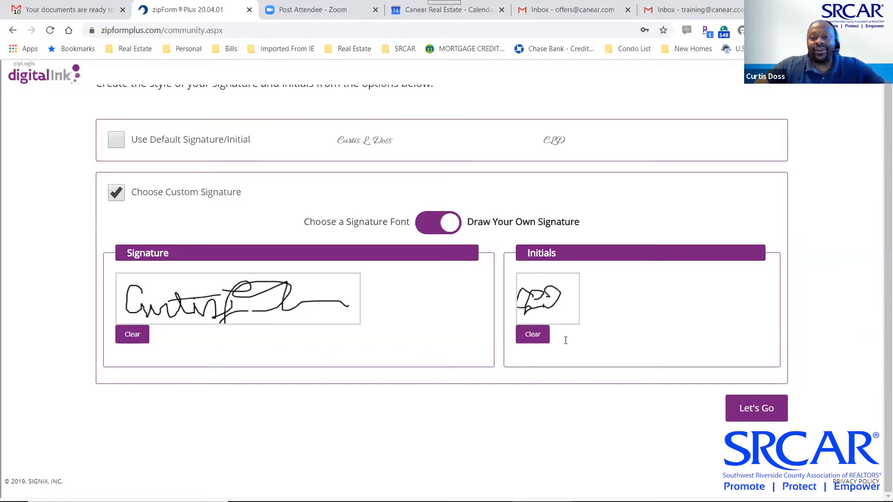
{"action": "left_click", "coordinate": [754, 410]}
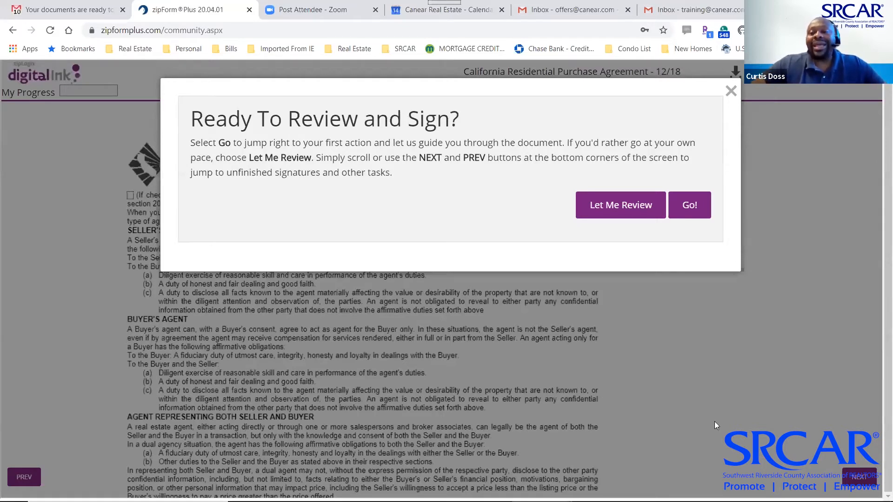
Sign each required agent field, including the FHA/VA Amendatory Clause broker line, then finish and close
{"action": "left_click", "coordinate": [690, 206]}
{"action": "left_click", "coordinate": [167, 196]}
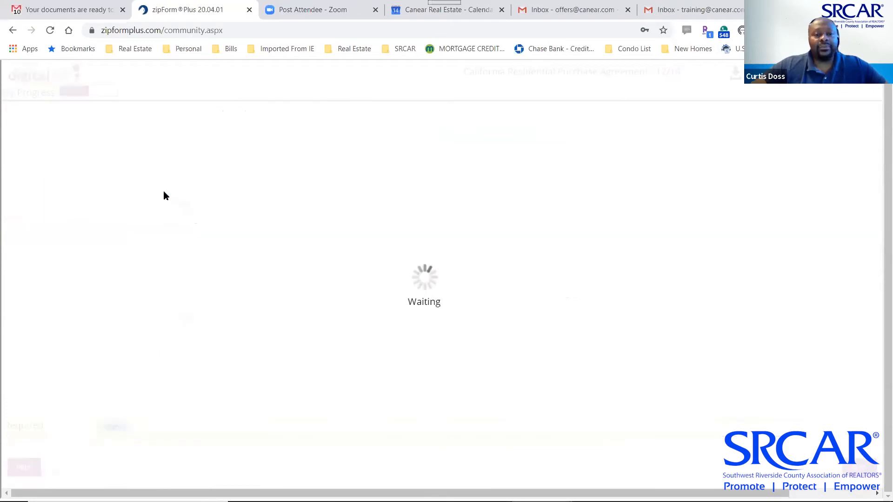
{"action": "left_click", "coordinate": [163, 195]}
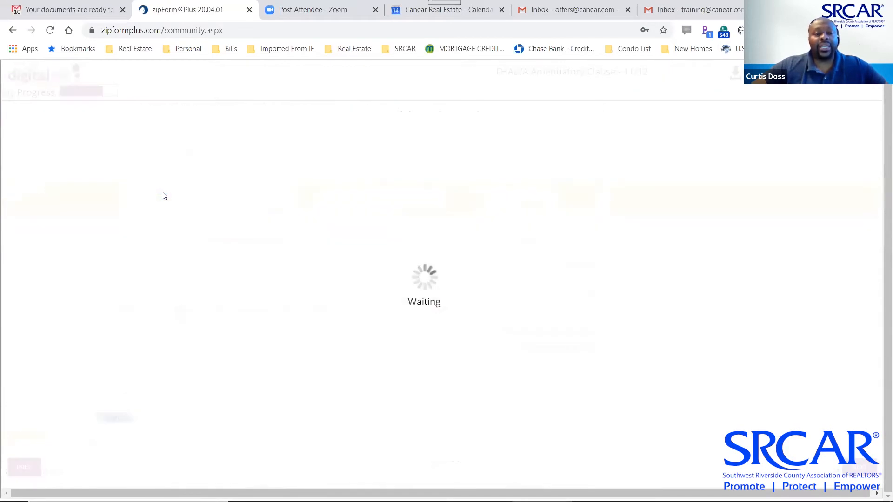
{"action": "left_click", "coordinate": [160, 193]}
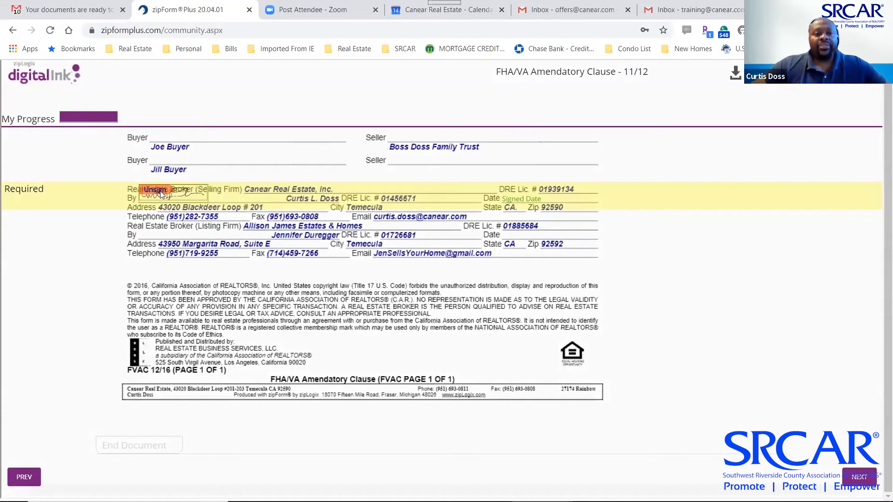
{"action": "left_click", "coordinate": [689, 201]}
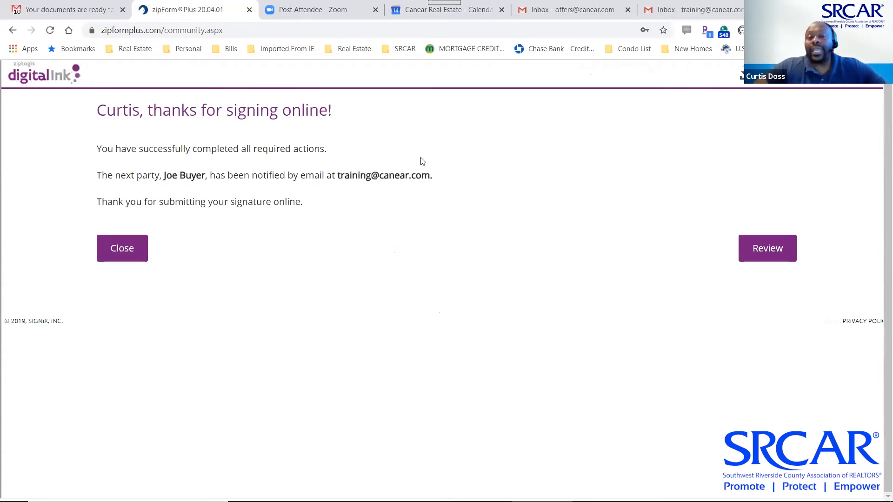
{"action": "left_click", "coordinate": [123, 248]}
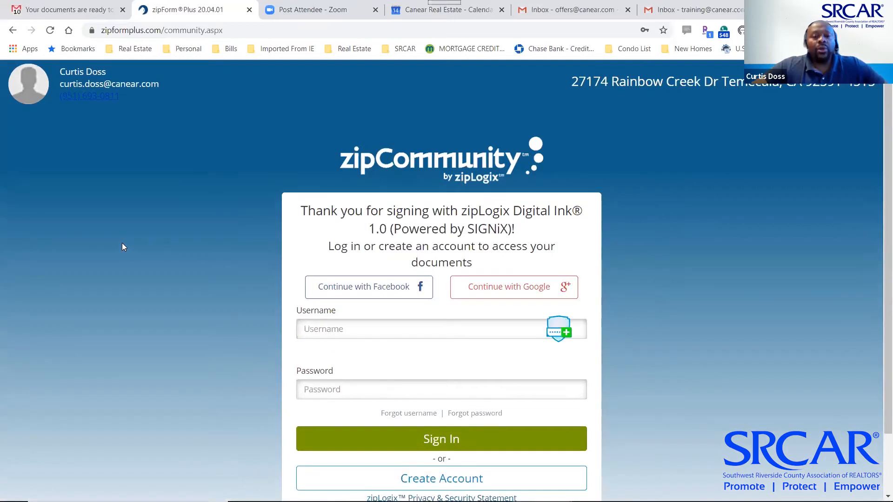
Return to Chrome and bring up the buyer's training Gmail inbox
{"action": "key", "text": "alt+Tab"}
{"action": "key", "text": "alt+Tab"}
{"action": "key", "text": "alt+Tab"}
{"action": "key", "text": "alt+Tab"}
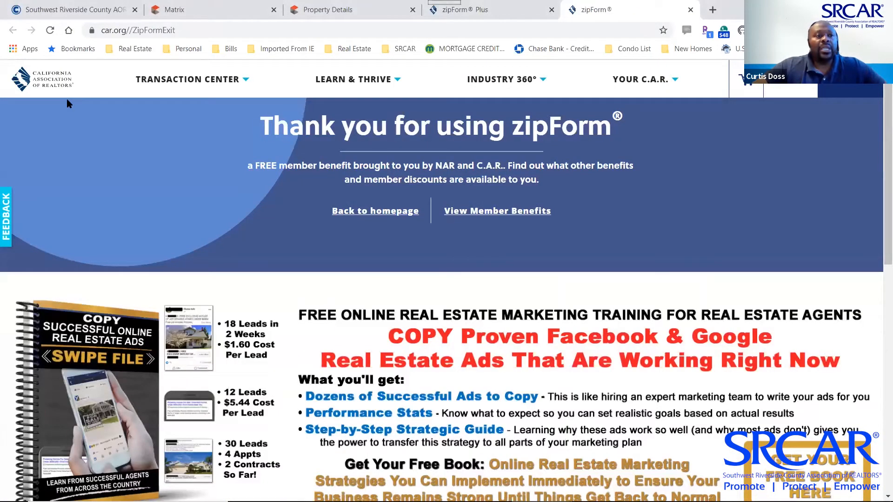
{"action": "key", "text": "alt+Tab"}
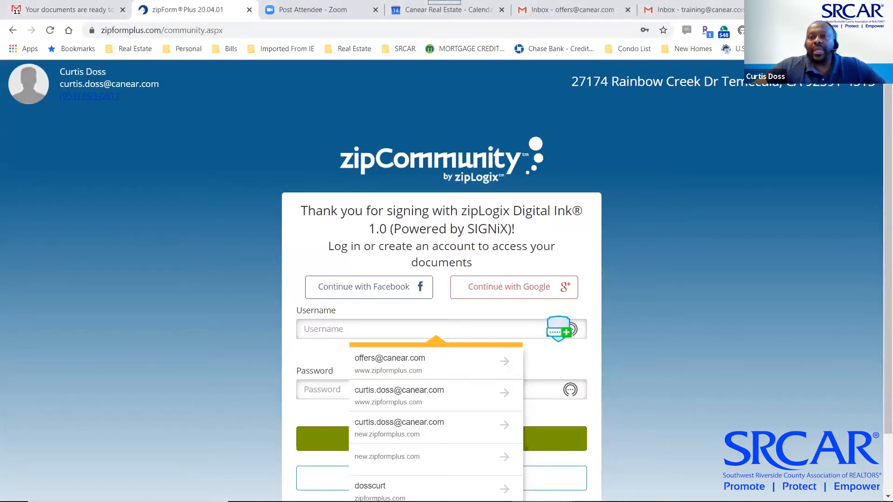
{"action": "left_click", "coordinate": [732, 13]}
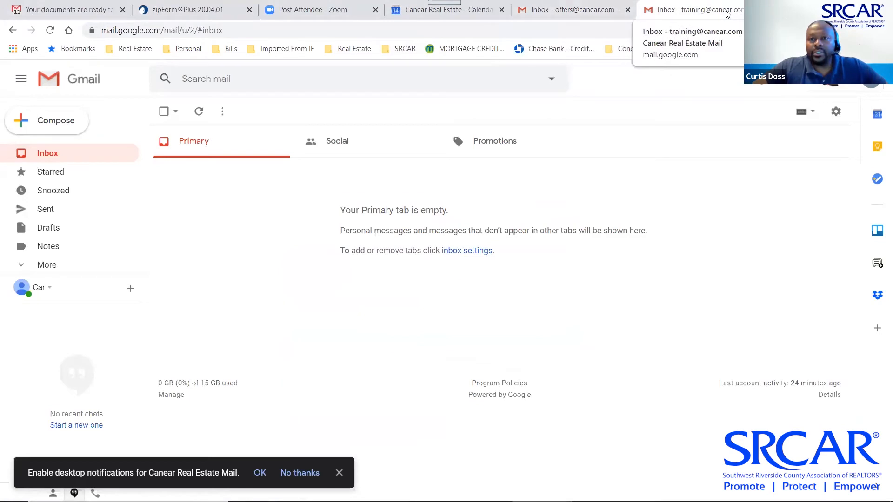
Refresh the buyer's inbox, open the zipLogix signing email and launch Sign Documents
{"action": "left_click", "coordinate": [52, 157]}
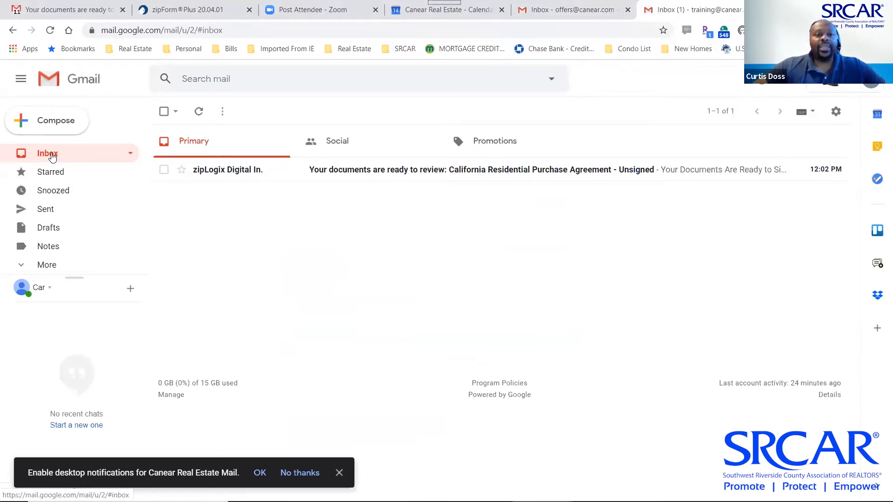
{"action": "left_click", "coordinate": [214, 171]}
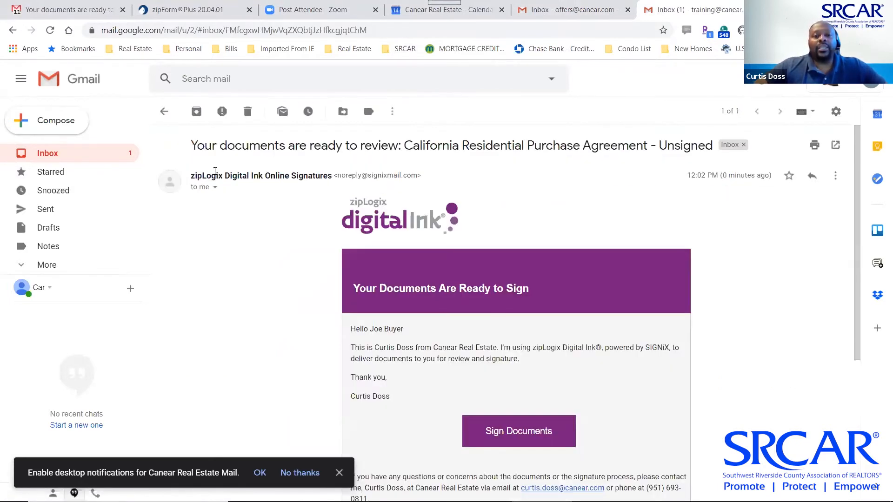
{"action": "scroll", "coordinate": [414, 212], "scroll_direction": "down", "scroll_amount": 3}
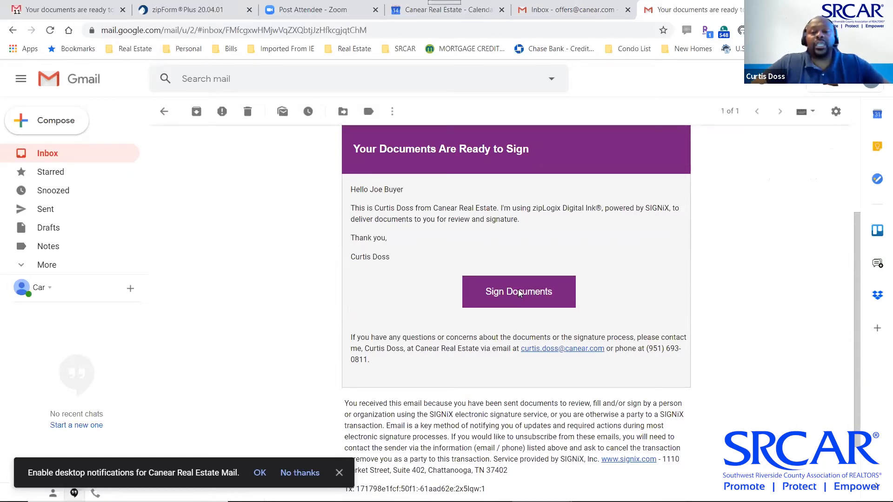
{"action": "left_click", "coordinate": [519, 293]}
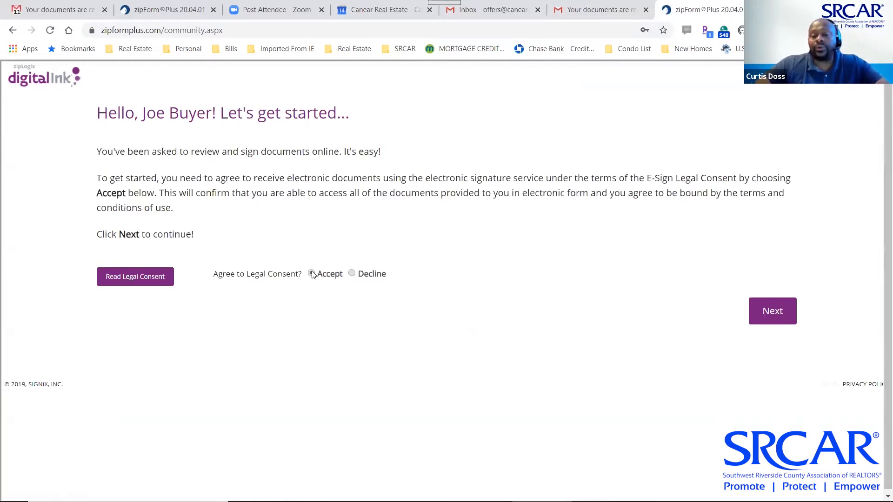
Accept legal consent, keep the default signature, and sign buyer fields through page 12
{"action": "left_click", "coordinate": [767, 311]}
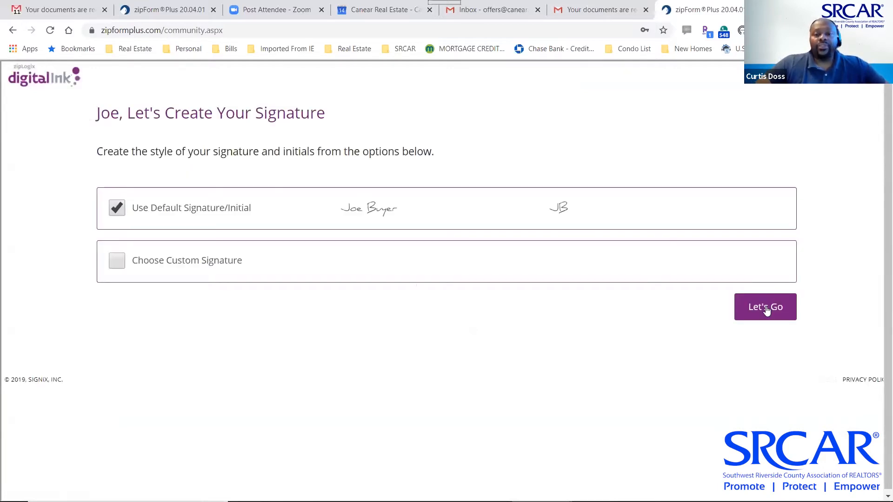
{"action": "left_click", "coordinate": [761, 315]}
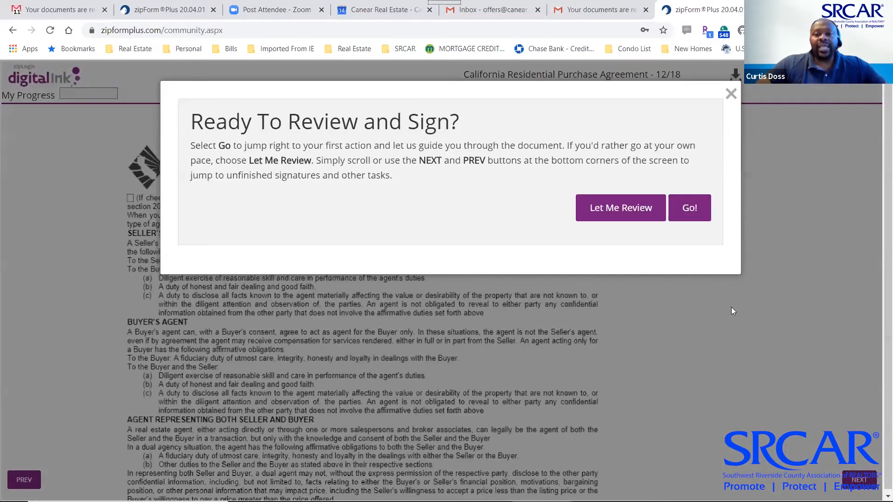
{"action": "left_click", "coordinate": [694, 206]}
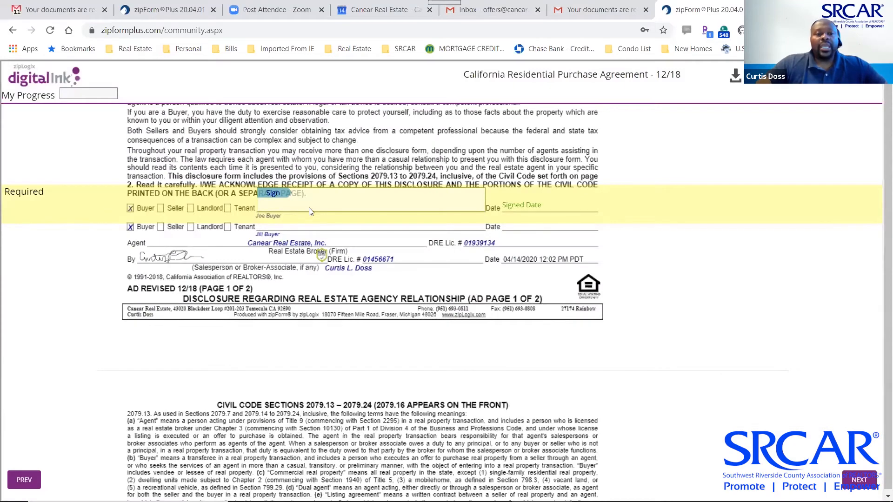
{"action": "left_click", "coordinate": [278, 195]}
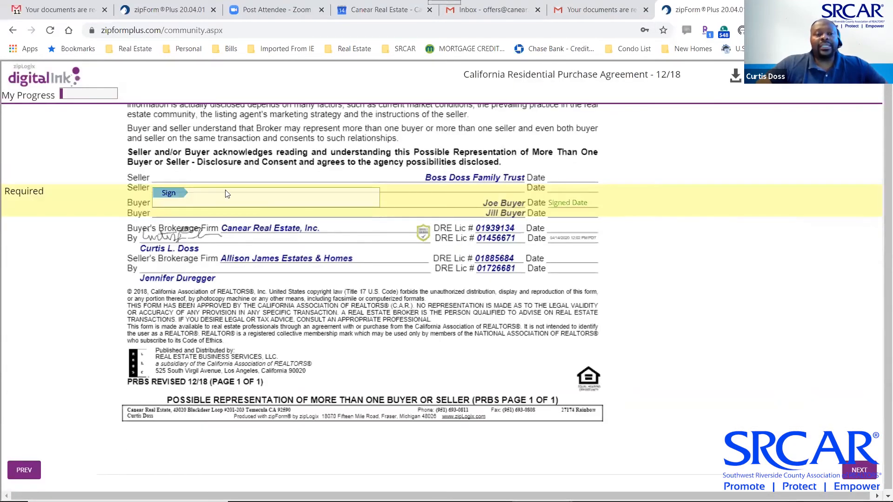
{"action": "left_click", "coordinate": [176, 199]}
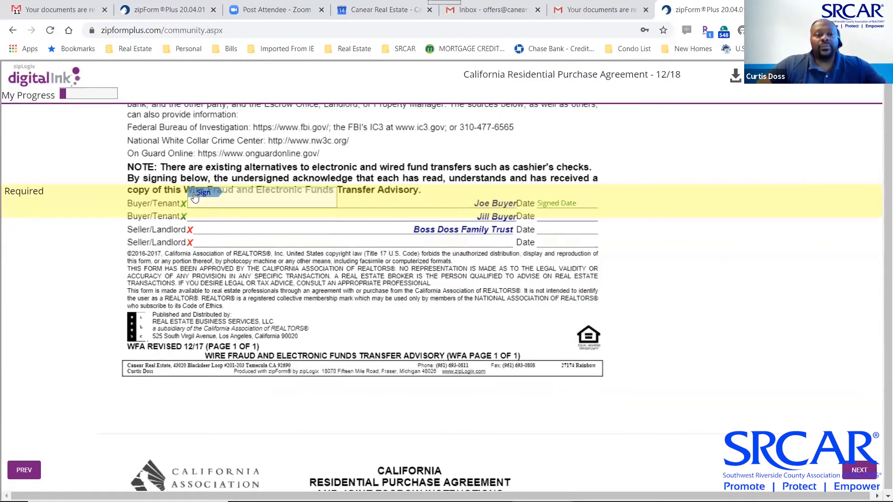
{"action": "left_click", "coordinate": [195, 197]}
{"action": "left_click", "coordinate": [195, 197]}
{"action": "left_click", "coordinate": [195, 197]}
{"action": "left_click", "coordinate": [195, 195]}
{"action": "left_click", "coordinate": [196, 193]}
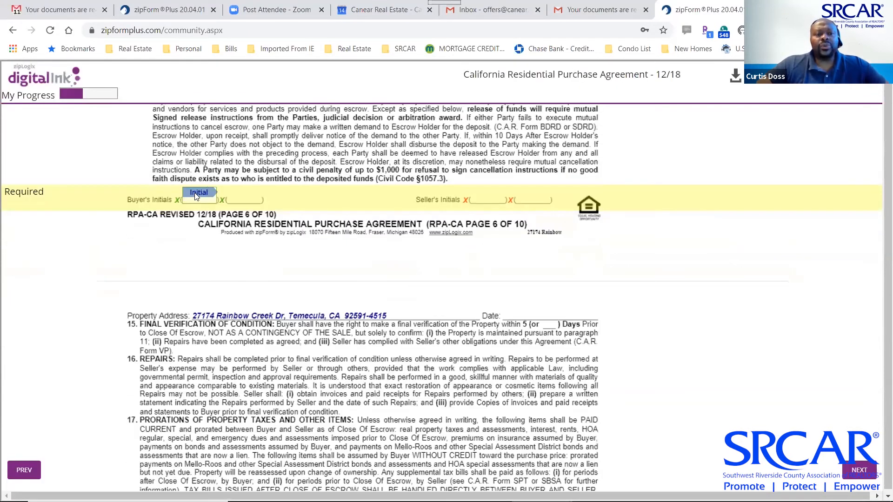
{"action": "left_click", "coordinate": [195, 197]}
{"action": "left_click", "coordinate": [195, 197]}
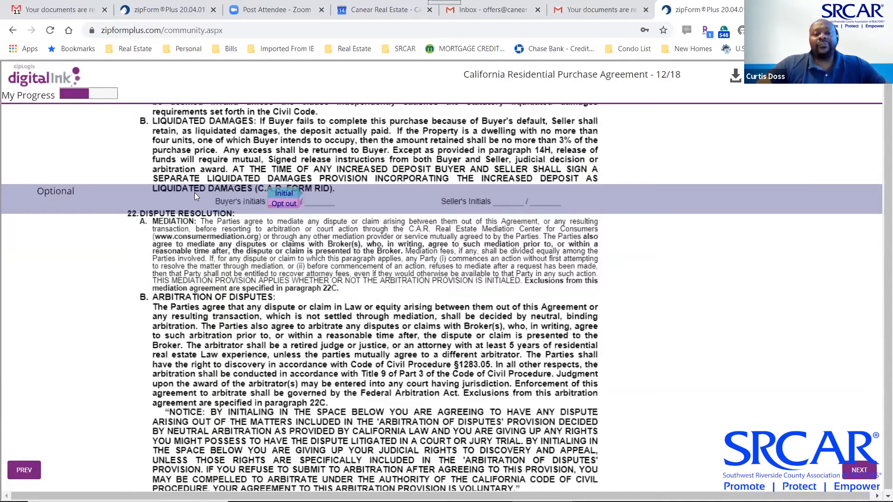
Initial liquidated damages, arbitration and page 8–10 fields; sign the inspection, CCPA, FHA/VA and coronavirus notices
{"action": "left_click", "coordinate": [290, 194]}
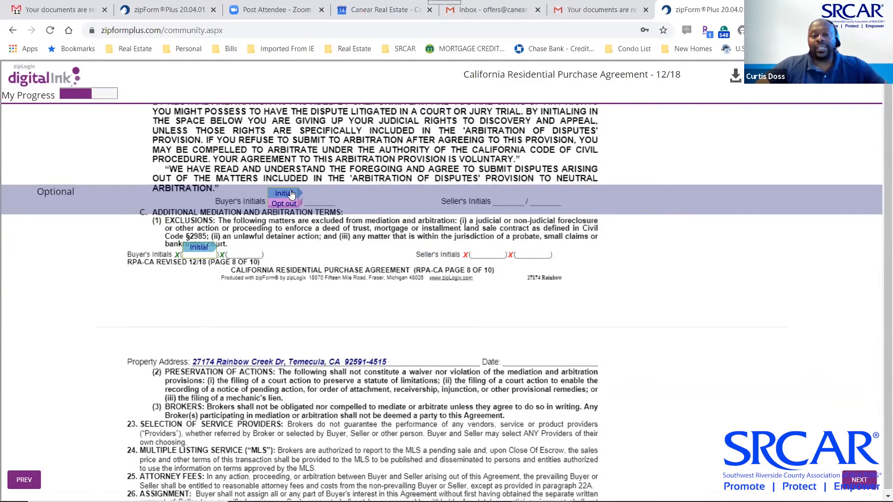
{"action": "left_click", "coordinate": [291, 195]}
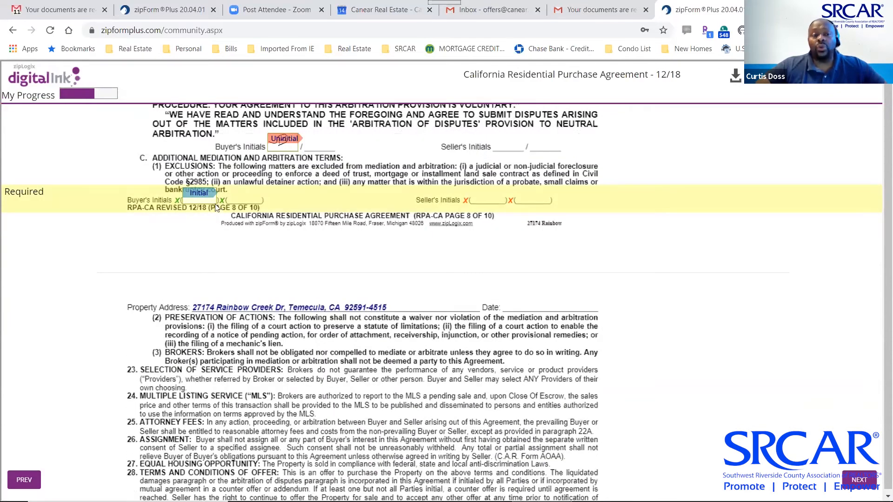
{"action": "left_click", "coordinate": [196, 195]}
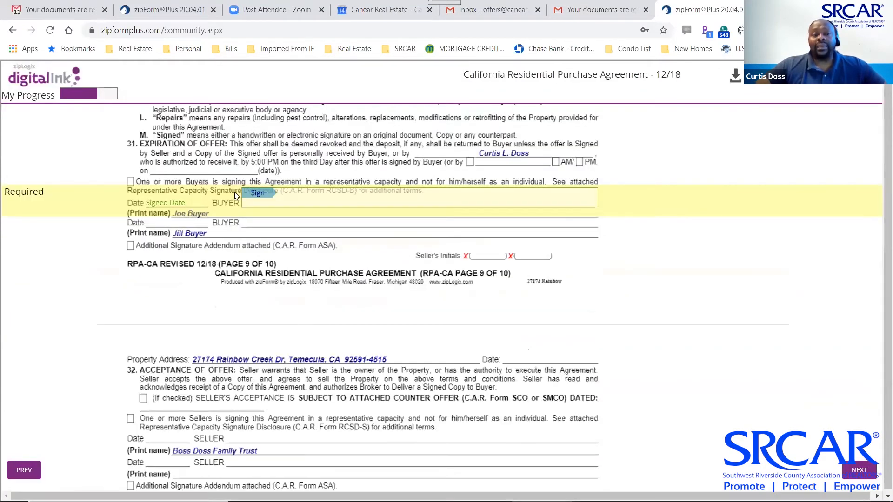
{"action": "left_click", "coordinate": [251, 195]}
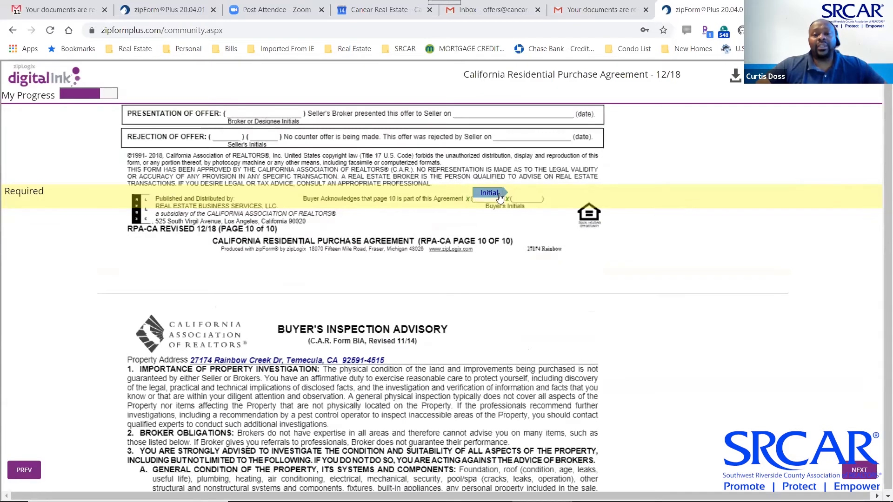
{"action": "left_click", "coordinate": [494, 197]}
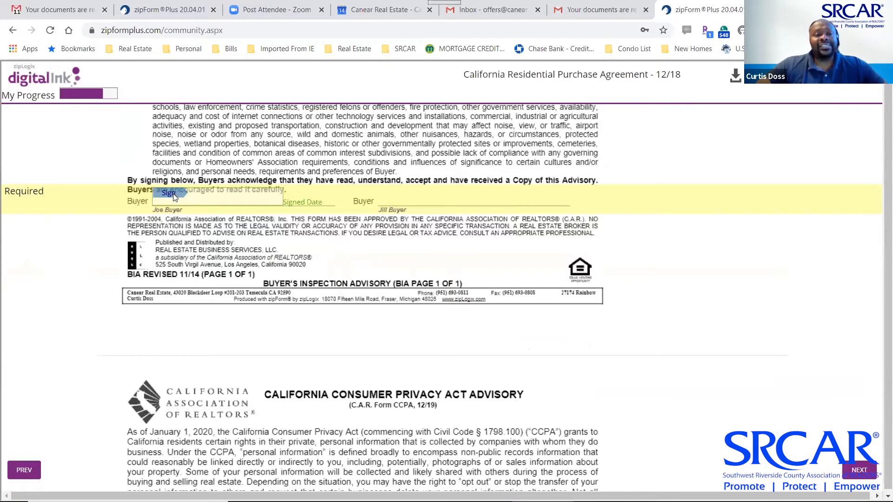
{"action": "left_click", "coordinate": [174, 196]}
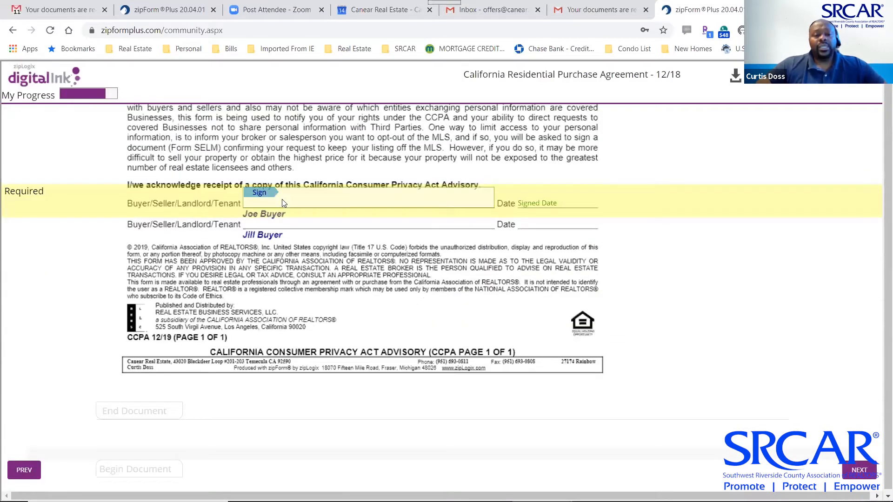
{"action": "left_click", "coordinate": [264, 193]}
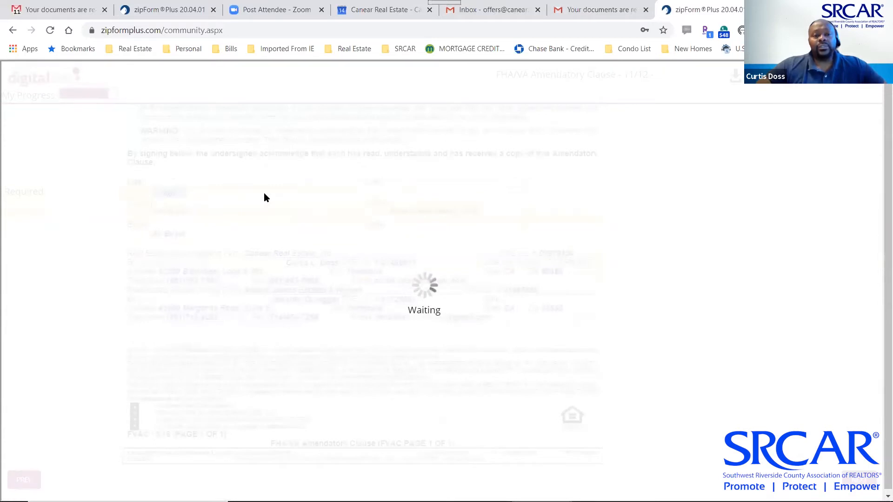
{"action": "left_click", "coordinate": [171, 196]}
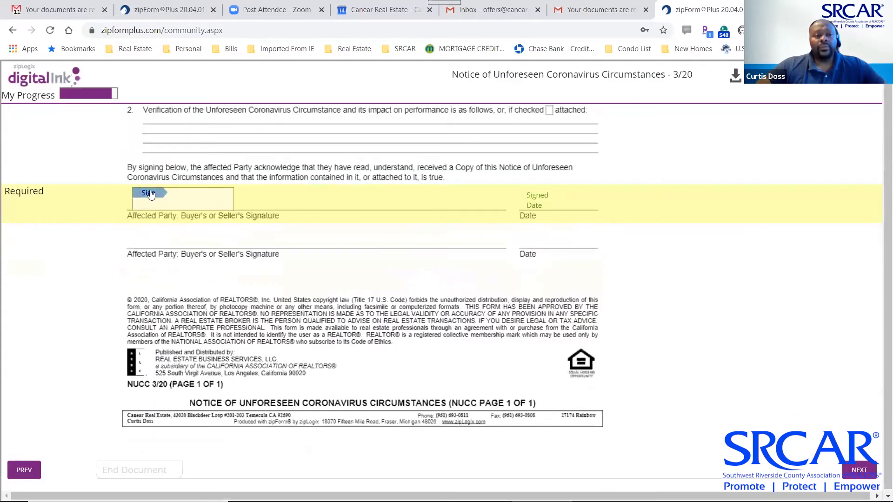
{"action": "left_click", "coordinate": [150, 194]}
Sign the termite report and confirm that signing is finished
{"action": "scroll", "coordinate": [350, 195], "scroll_direction": "up", "scroll_amount": 4}
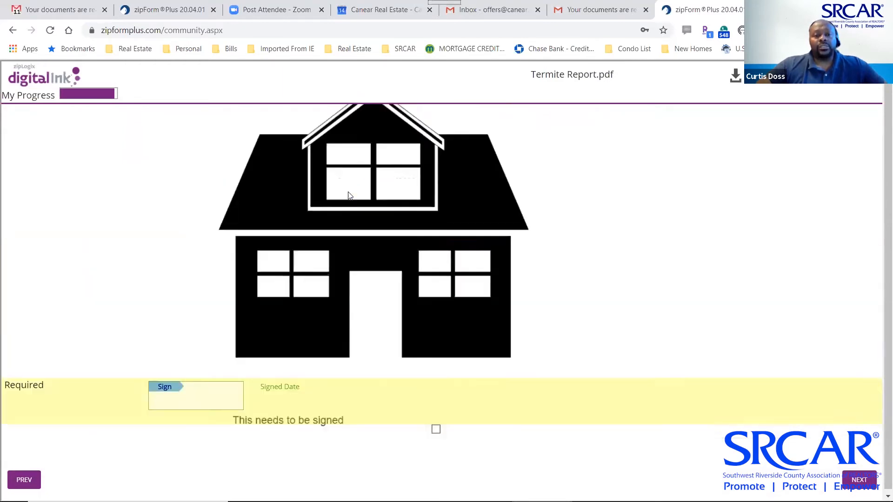
{"action": "scroll", "coordinate": [350, 195], "scroll_direction": "up", "scroll_amount": 4}
{"action": "scroll", "coordinate": [350, 196], "scroll_direction": "down", "scroll_amount": 7}
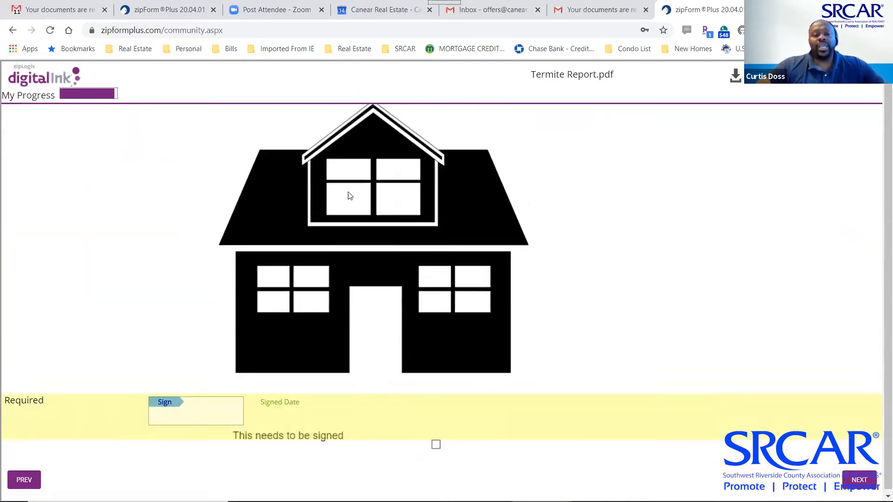
{"action": "left_click", "coordinate": [172, 257]}
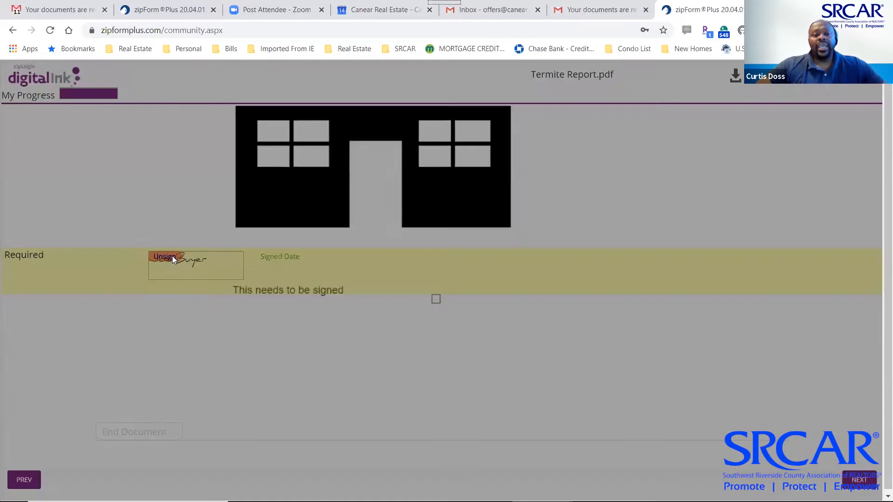
{"action": "left_click", "coordinate": [684, 215]}
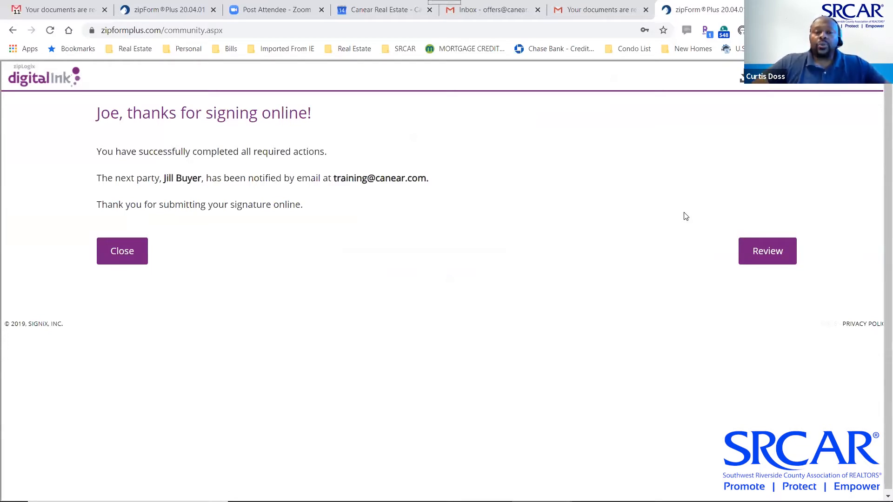
Close the signing confirmation and the zipForm tab with Ctrl+W
{"action": "left_click", "coordinate": [116, 252]}
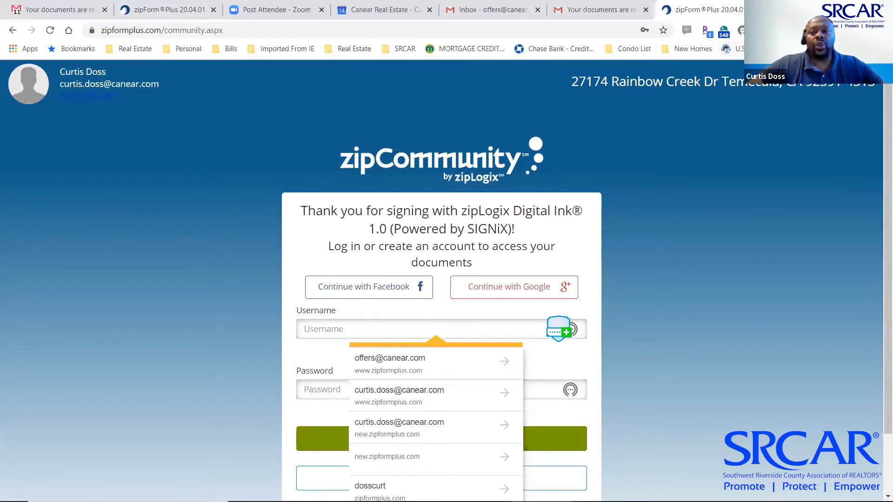
{"action": "key", "text": "ctrl+w"}
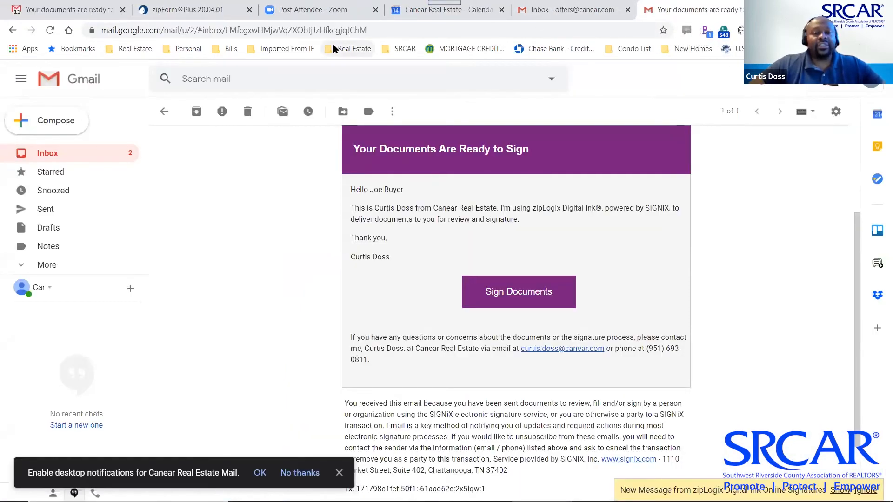
Pull the Matrix listing tab out into its own Chrome window
{"action": "key", "text": "alt+Tab"}
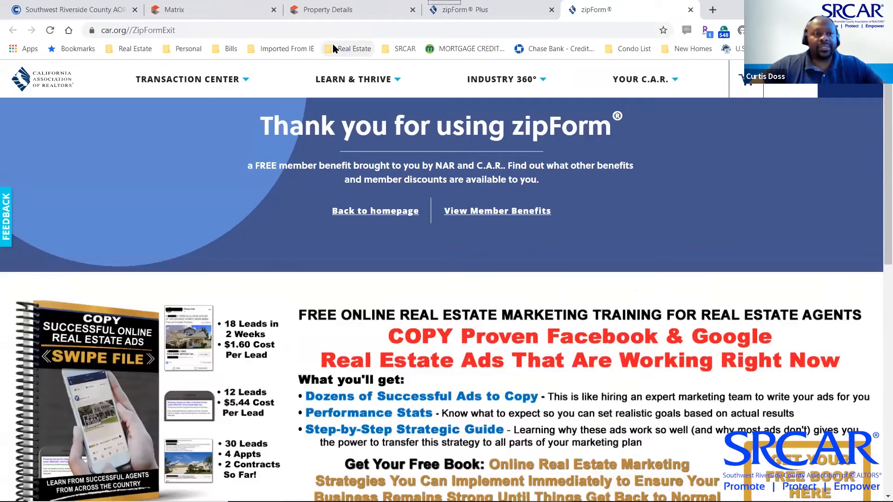
{"action": "key", "text": "alt+Tab"}
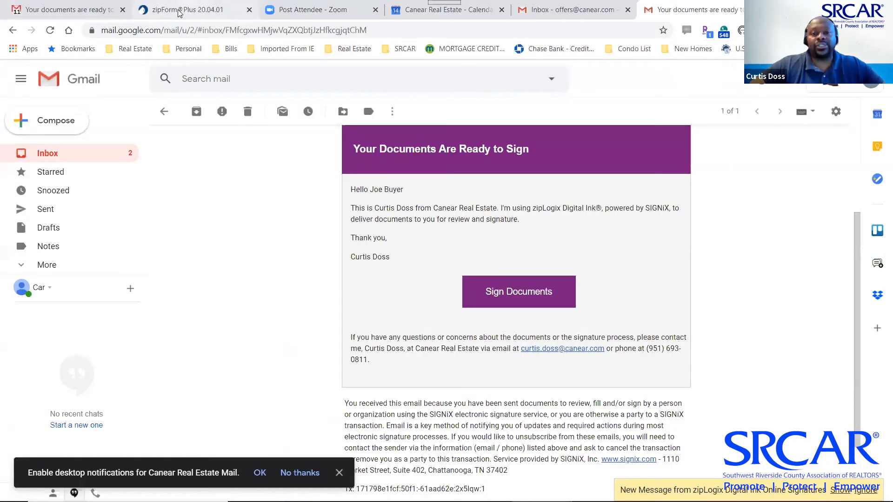
{"action": "key", "text": "alt+Tab"}
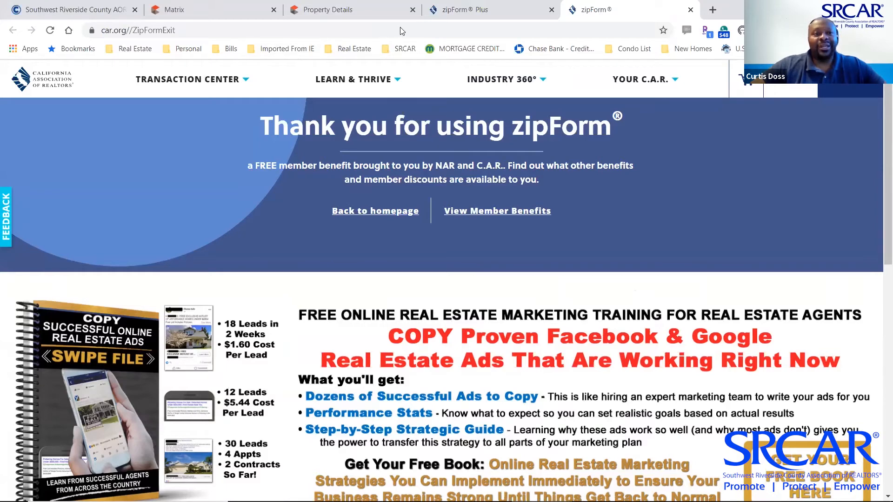
{"action": "left_click_drag", "start_coordinate": [179, 14], "coordinate": [169, 136]}
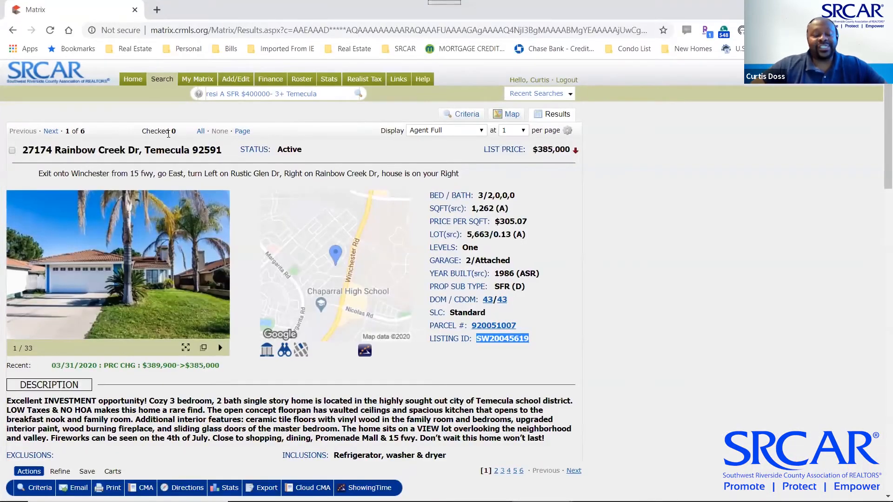
Detach and close the Property Details window, then cycle back to the signing e-mail
{"action": "key", "text": "alt+Tab"}
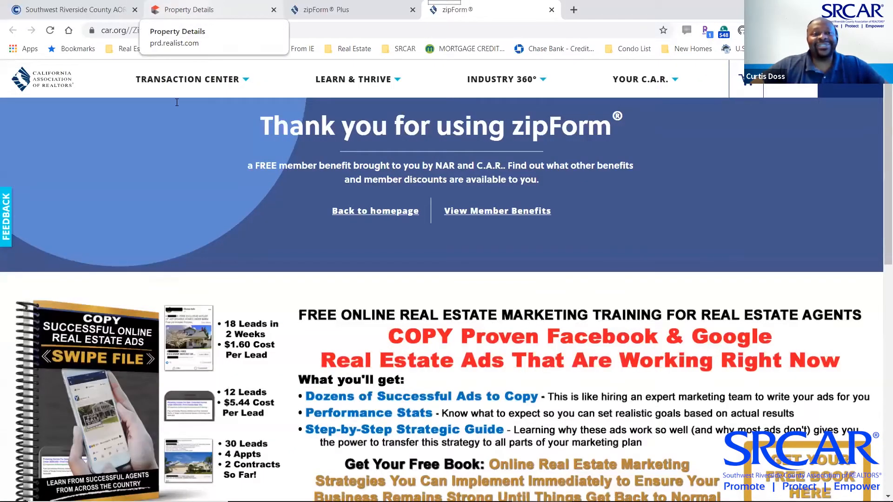
{"action": "left_click_drag", "start_coordinate": [190, 17], "coordinate": [177, 102]}
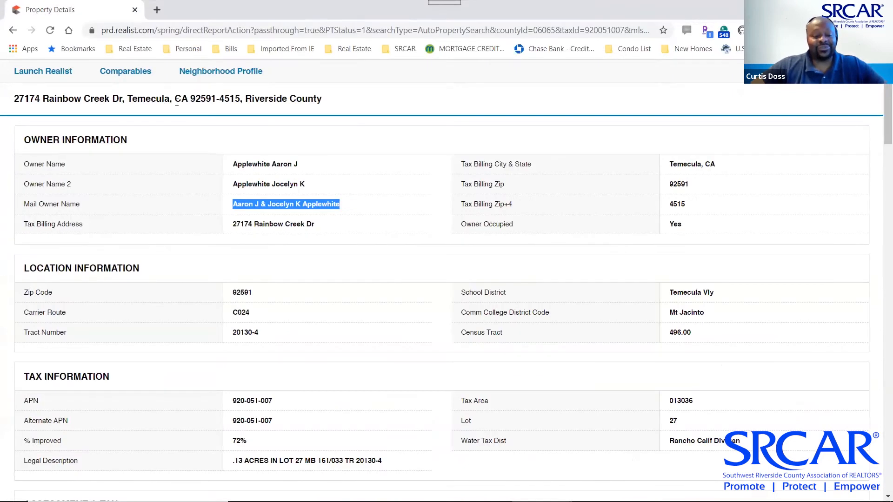
{"action": "left_click", "coordinate": [134, 9]}
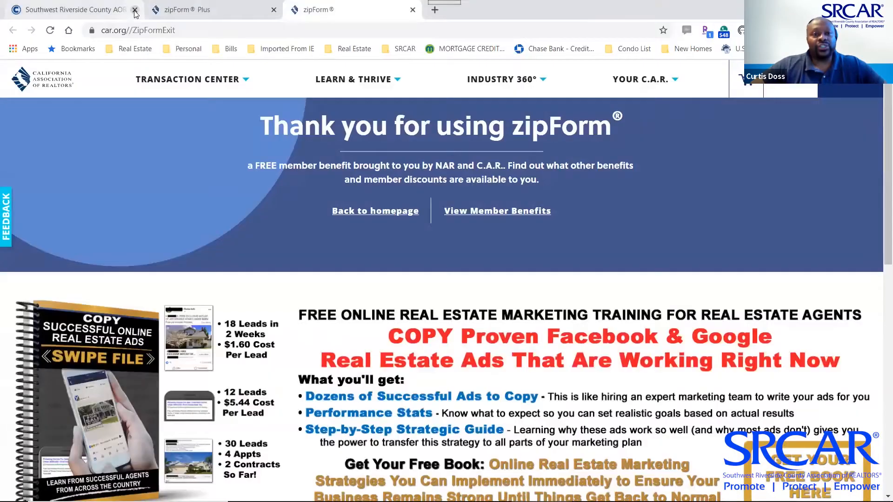
{"action": "left_click", "coordinate": [209, 20]}
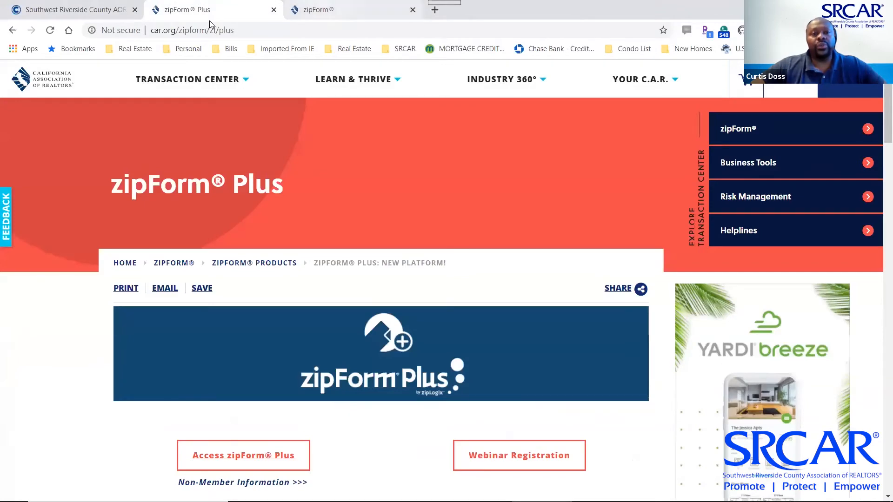
{"action": "left_click", "coordinate": [353, 10]}
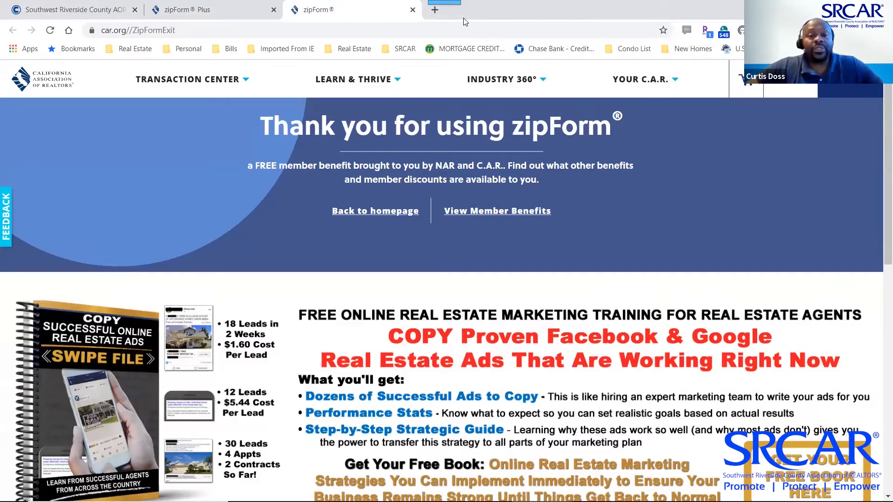
{"action": "key", "text": "alt+Tab"}
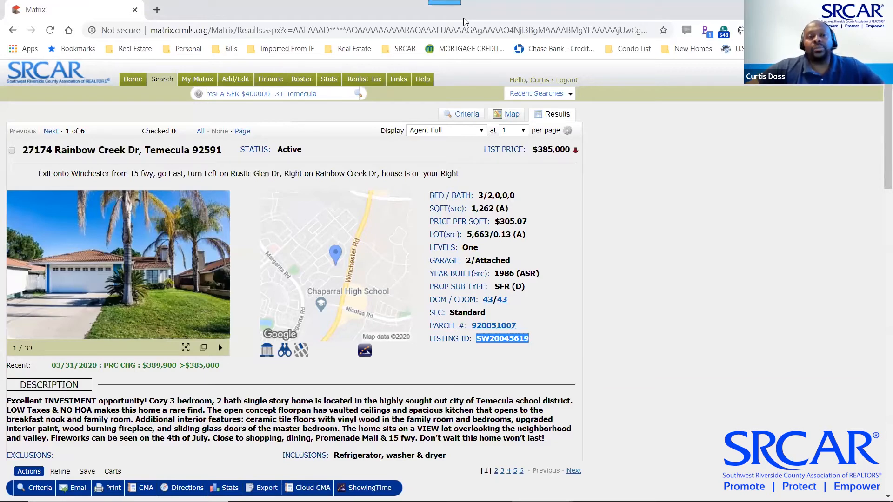
{"action": "key", "text": "alt+Tab"}
{"action": "key", "text": "alt+Tab"}
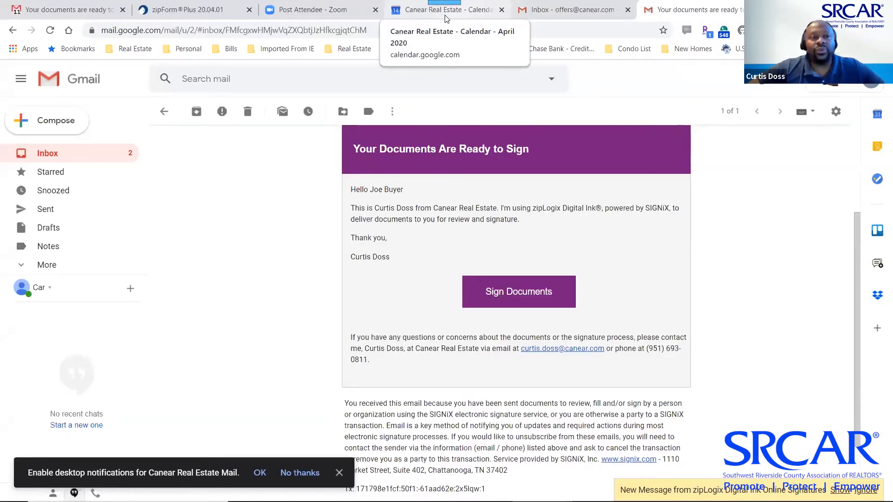
Close the extra zipForm Plus and calendar windows
{"action": "left_click", "coordinate": [173, 13]}
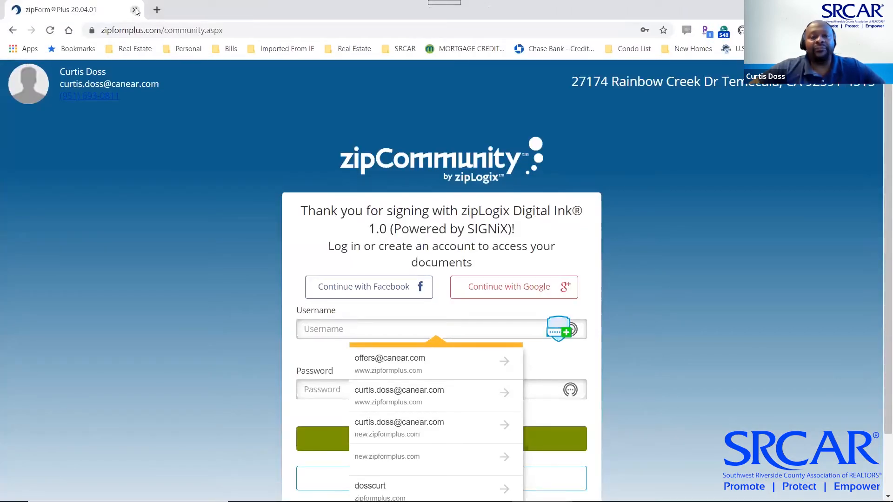
{"action": "left_click", "coordinate": [135, 11]}
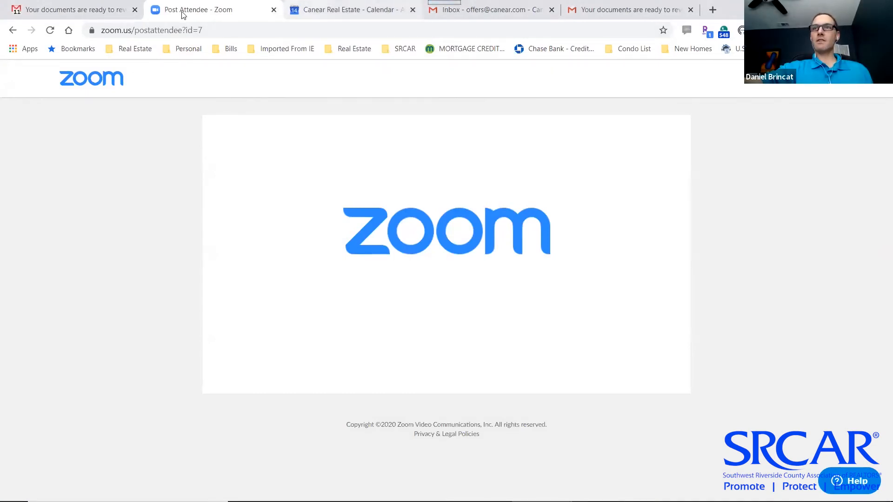
{"action": "key", "text": "ctrl+Tab"}
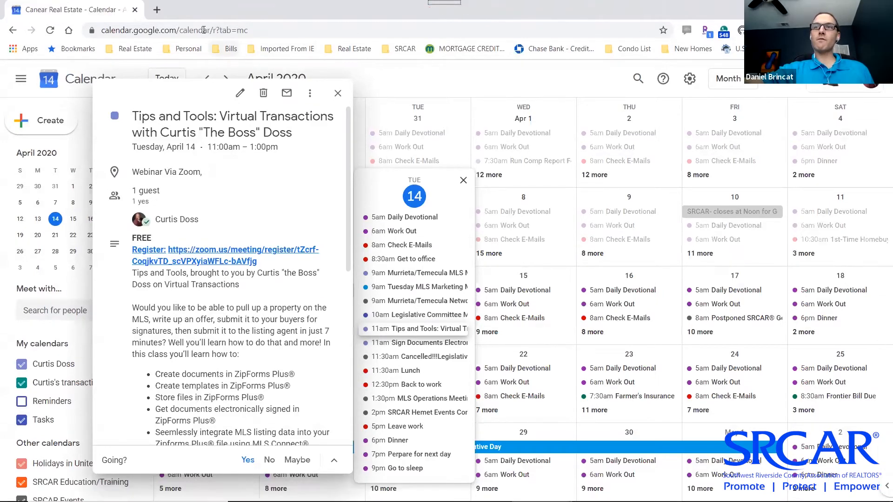
{"action": "left_click", "coordinate": [135, 10]}
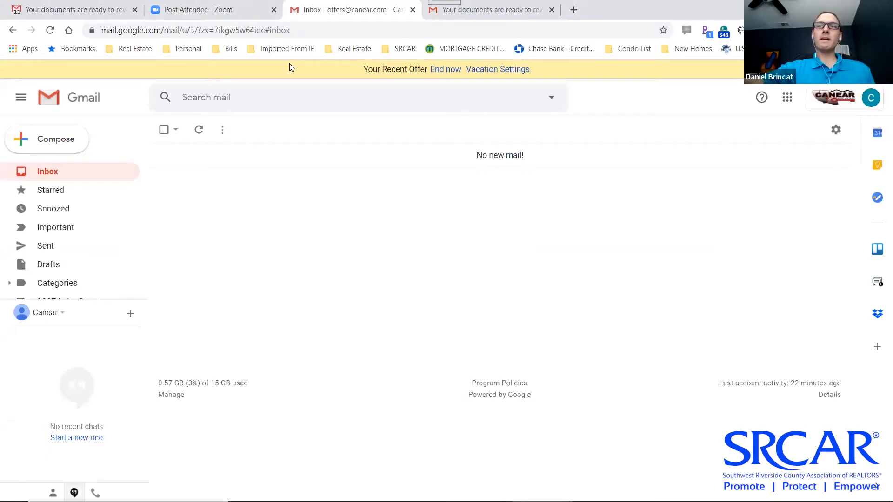
Split the offers inbox tab into its own window, then switch to the zipForm Plus page
{"action": "left_click_drag", "start_coordinate": [302, 9], "coordinate": [289, 63]}
{"action": "key", "text": "alt+Tab"}
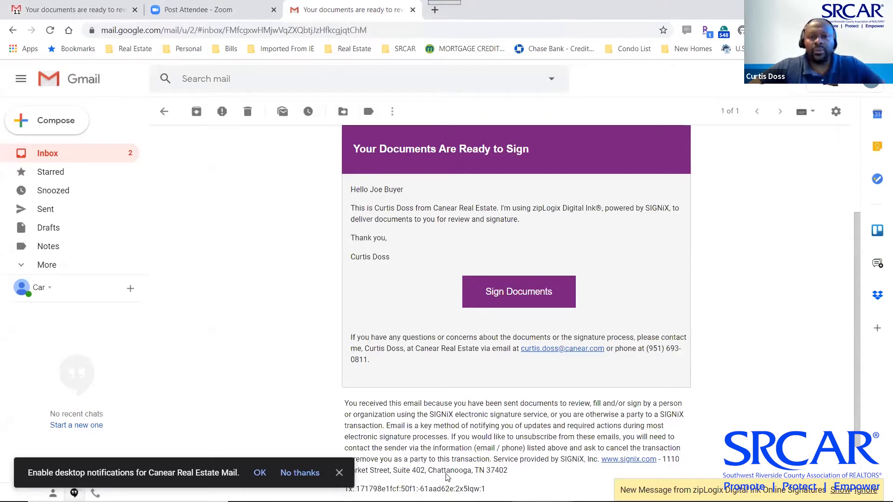
{"action": "key", "text": "alt+Tab"}
{"action": "key", "text": "alt+Tab"}
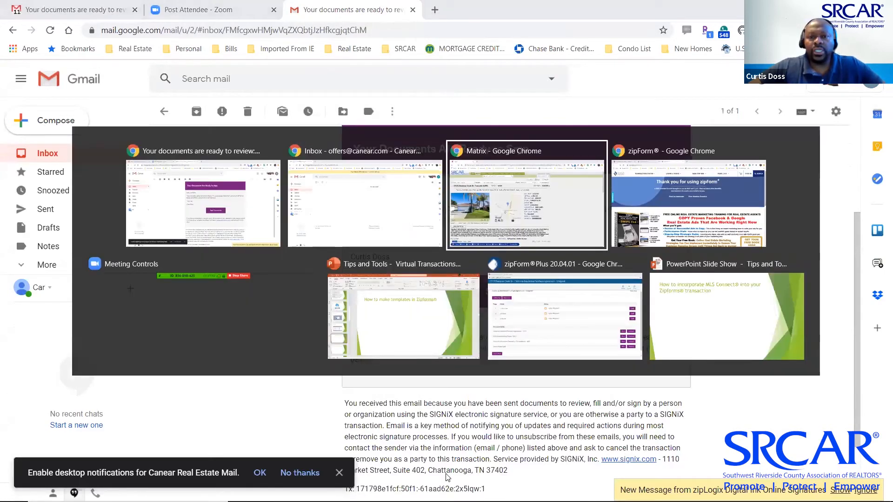
{"action": "key", "text": "alt+Tab"}
{"action": "key", "text": "alt+Tab"}
{"action": "key", "text": "alt+Tab"}
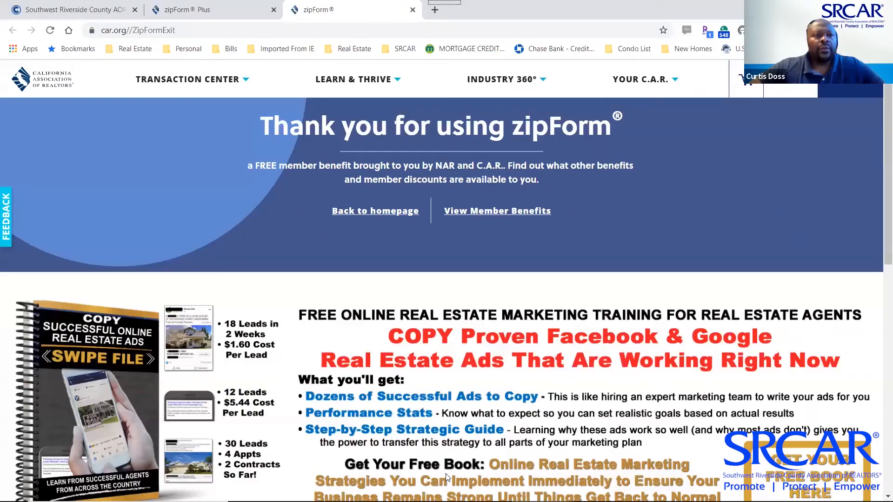
{"action": "left_click", "coordinate": [169, 18]}
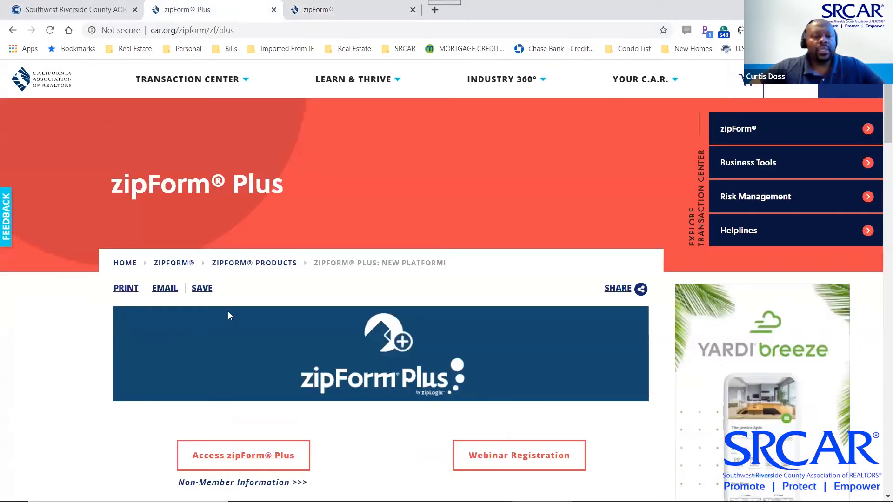
Launch zipForm Plus from the C.A.R. page, pass the welcome screen and skip library renewal
{"action": "scroll", "coordinate": [229, 316], "scroll_direction": "down", "scroll_amount": 5}
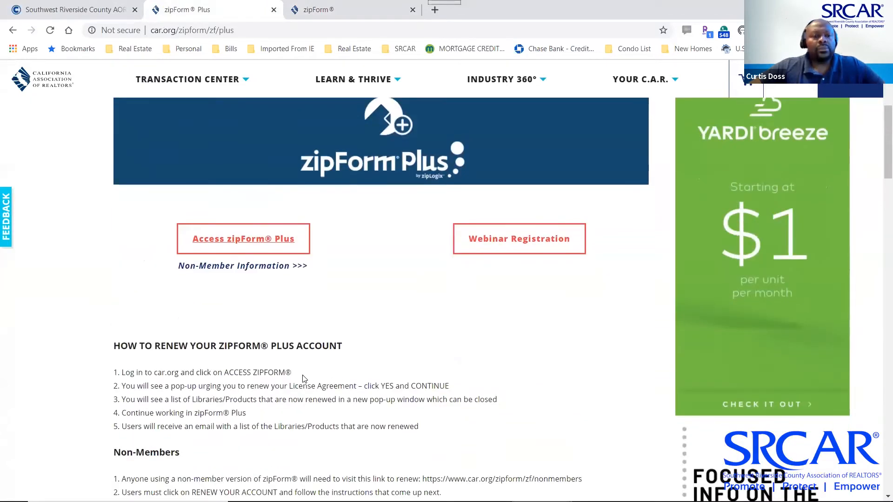
{"action": "left_click", "coordinate": [262, 248]}
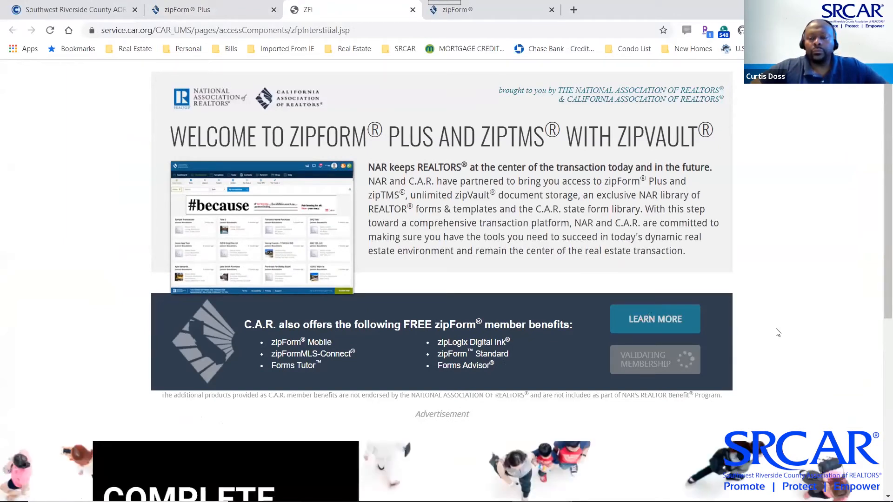
{"action": "left_click", "coordinate": [659, 360]}
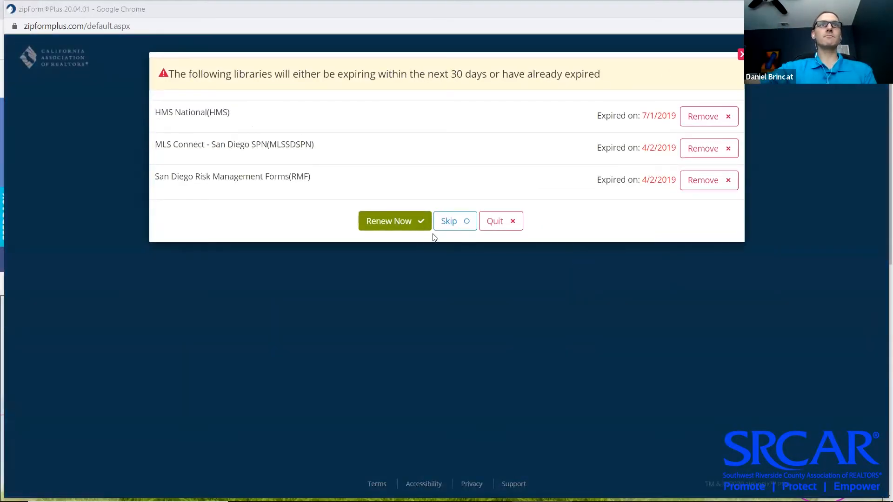
{"action": "left_click", "coordinate": [455, 224]}
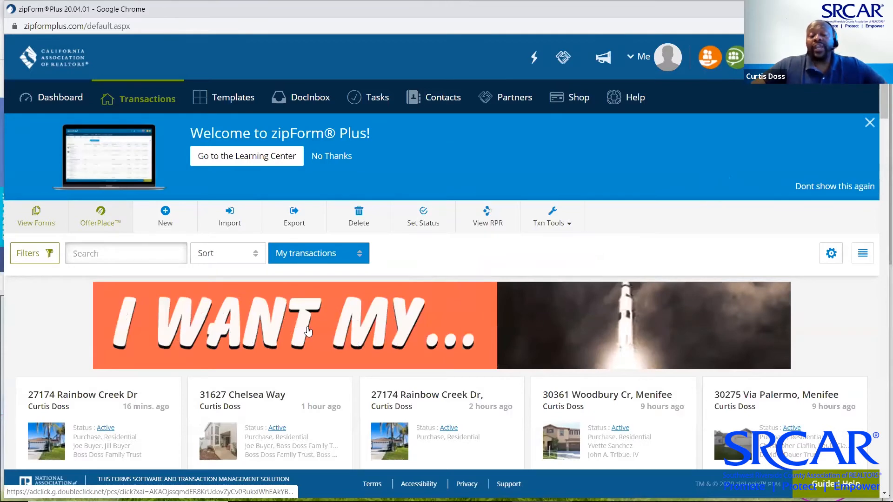
{"action": "scroll", "coordinate": [139, 275], "scroll_direction": "down", "scroll_amount": 4}
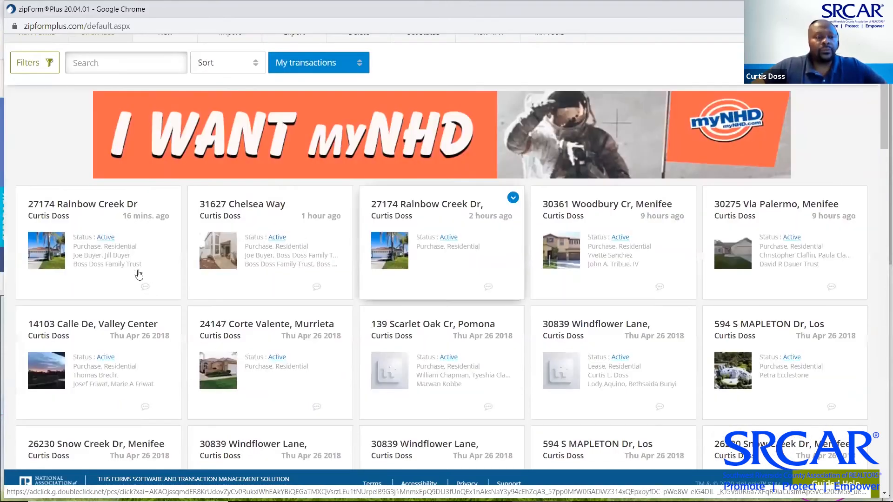
{"action": "left_click", "coordinate": [81, 205]}
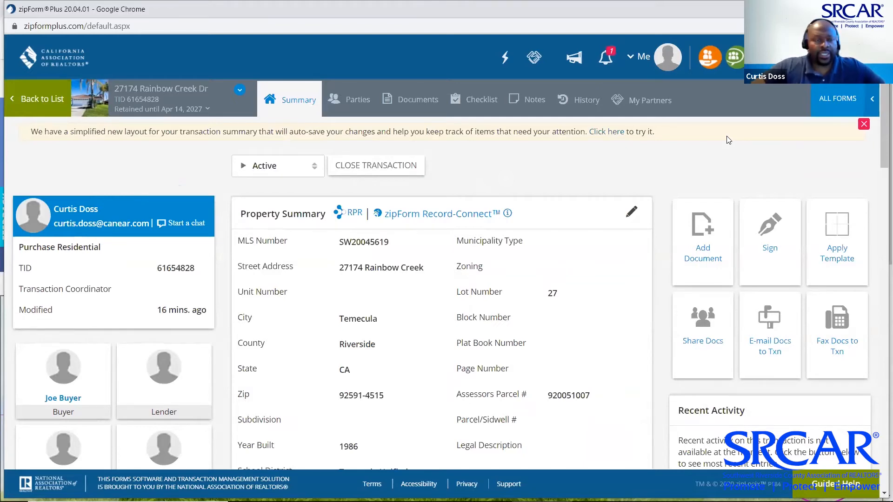
{"action": "left_click", "coordinate": [239, 90]}
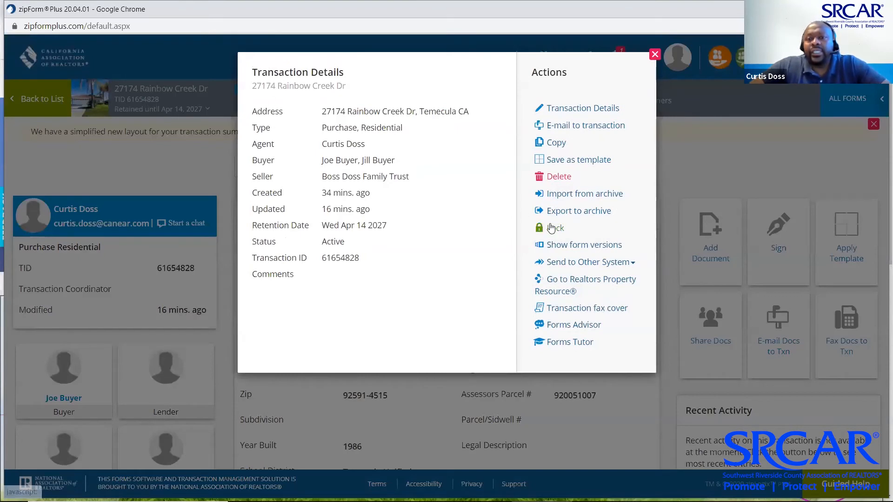
Review the Copy Transaction Details options and the copy's Name field, then cancel without copying
{"action": "left_click", "coordinate": [560, 142]}
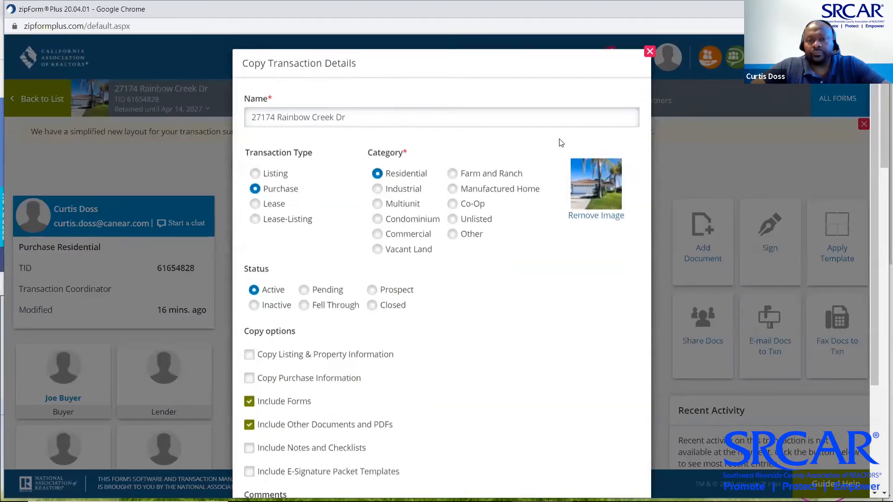
{"action": "scroll", "coordinate": [487, 316], "scroll_direction": "down", "scroll_amount": 3}
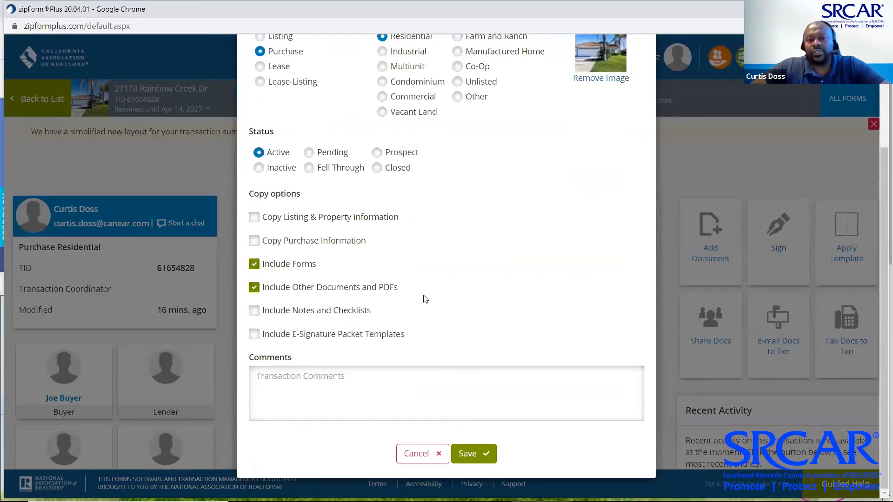
{"action": "scroll", "coordinate": [429, 296], "scroll_direction": "up", "scroll_amount": 1}
{"action": "scroll", "coordinate": [430, 295], "scroll_direction": "up", "scroll_amount": 2}
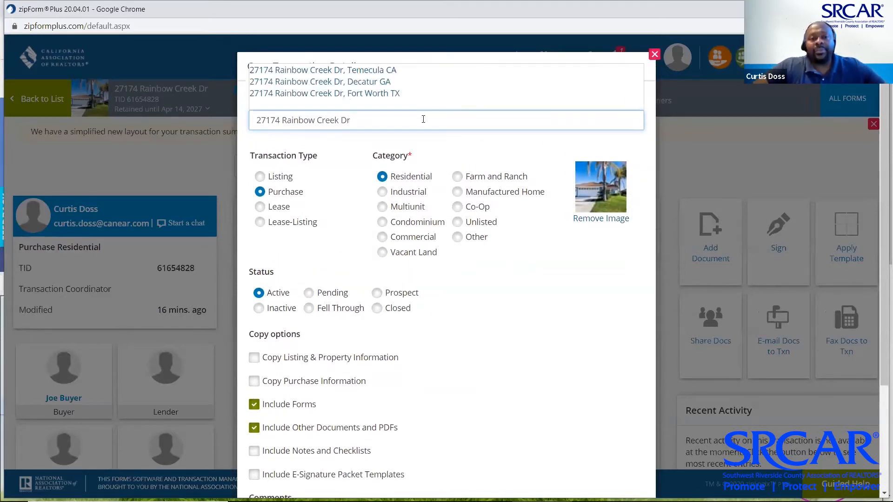
{"action": "left_click", "coordinate": [385, 119]}
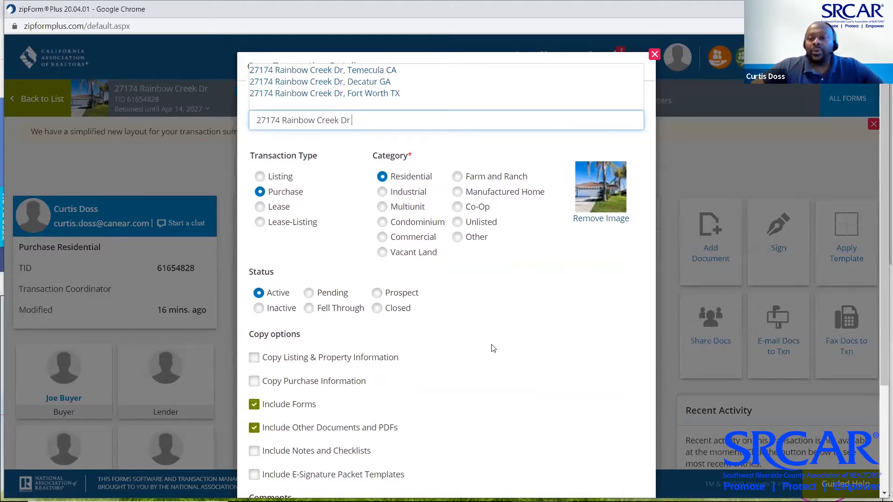
{"action": "scroll", "coordinate": [494, 348], "scroll_direction": "down", "scroll_amount": 3}
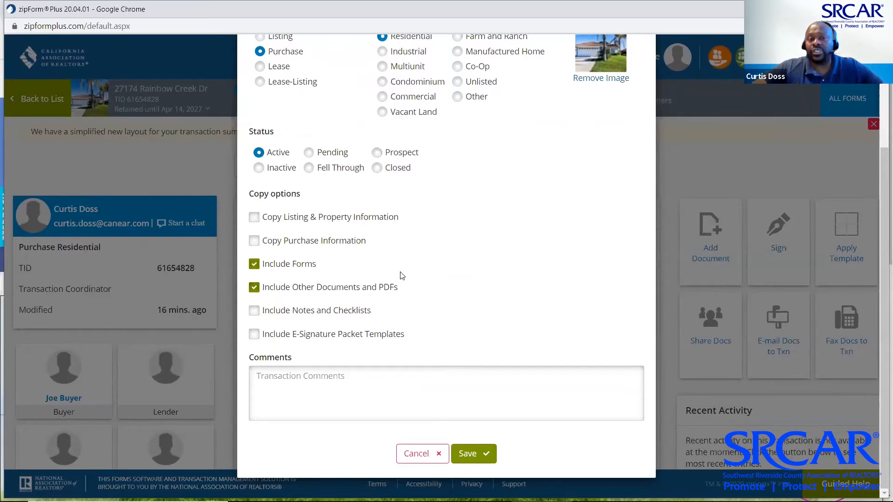
{"action": "left_click", "coordinate": [420, 454]}
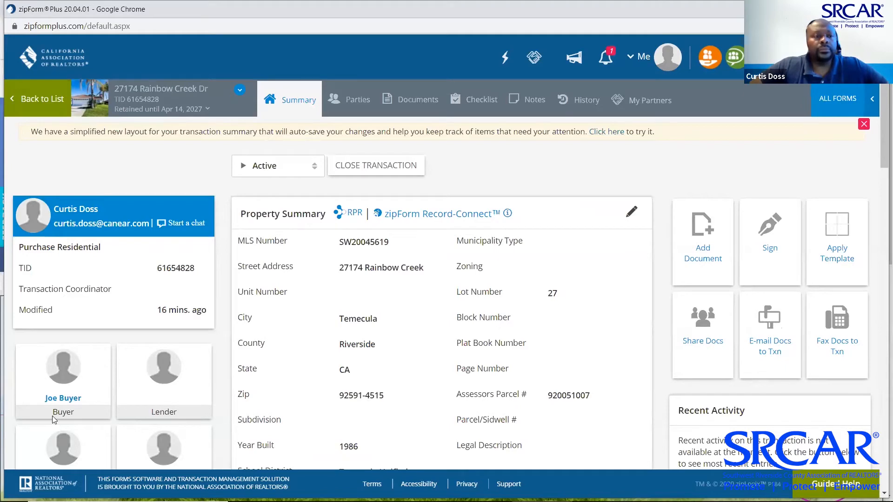
Show the Parties page listing buyers, sellers, both agents and service providers like Escrow Officer
{"action": "left_click", "coordinate": [353, 106]}
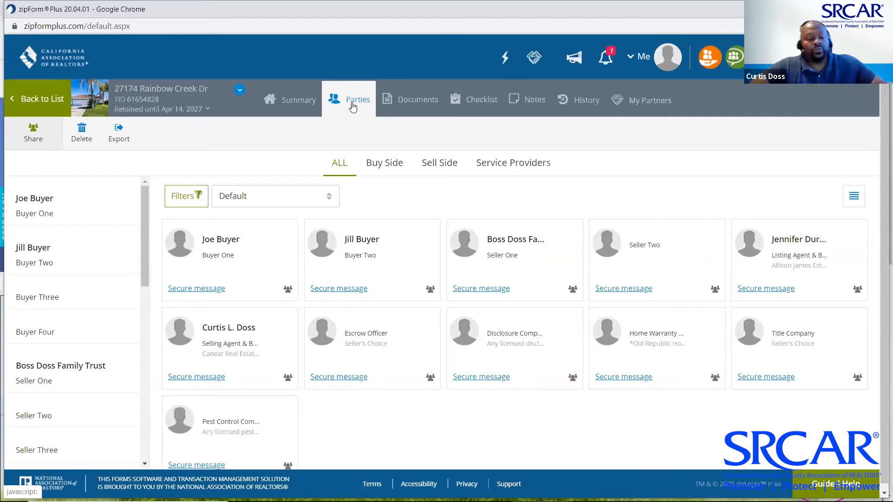
In the PowerPoint slide show, advance to the Digital Ink signing slide
{"action": "key", "text": "alt+Tab"}
{"action": "key", "text": "alt+Tab"}
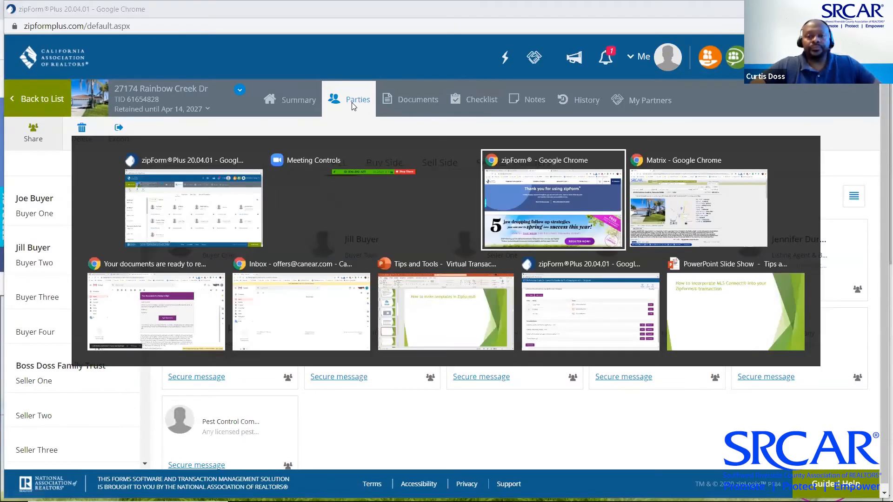
{"action": "key", "text": "alt+Tab"}
{"action": "key", "text": "alt+Tab"}
{"action": "key", "text": "alt+Tab"}
{"action": "key", "text": "alt+Tab"}
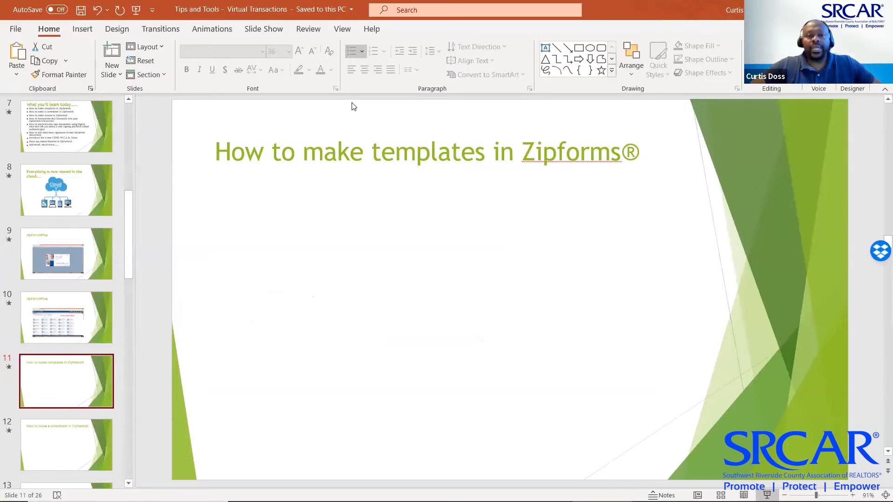
{"action": "key", "text": "alt+Tab"}
{"action": "key", "text": "alt+Tab"}
{"action": "key", "text": "alt+Tab"}
{"action": "key", "text": "alt+Tab"}
{"action": "key", "text": "alt+Tab"}
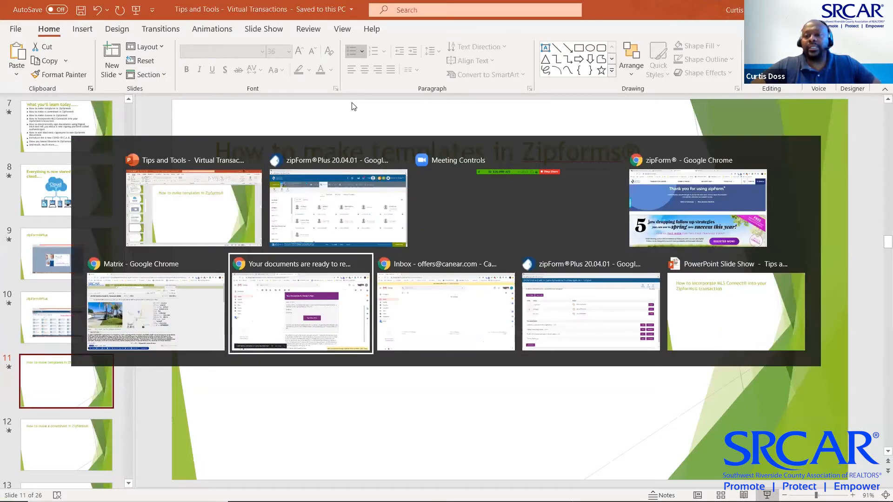
{"action": "key", "text": "alt+Tab"}
{"action": "key", "text": "alt+Tab"}
{"action": "key", "text": "alt+Tab"}
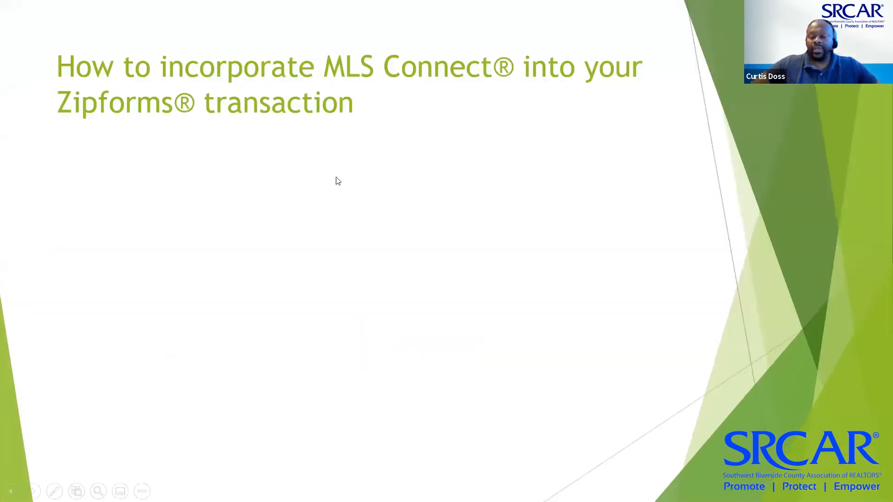
{"action": "left_click", "coordinate": [339, 181]}
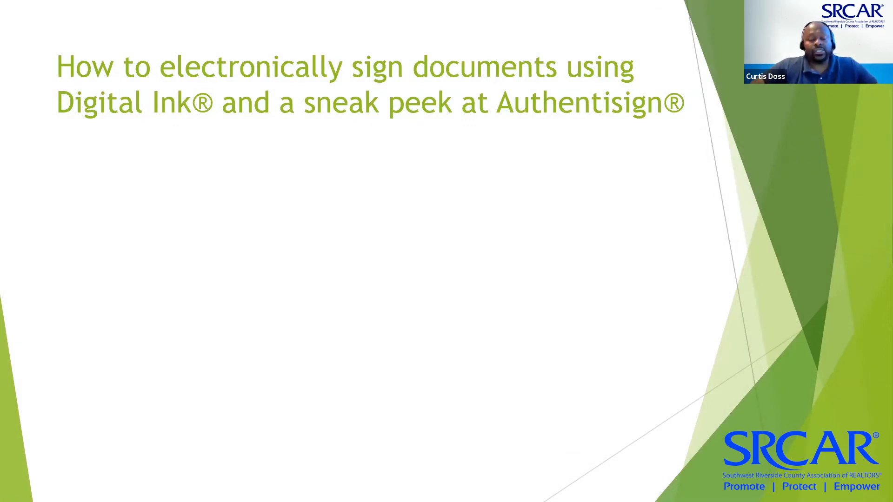
{"action": "key", "text": "Escape"}
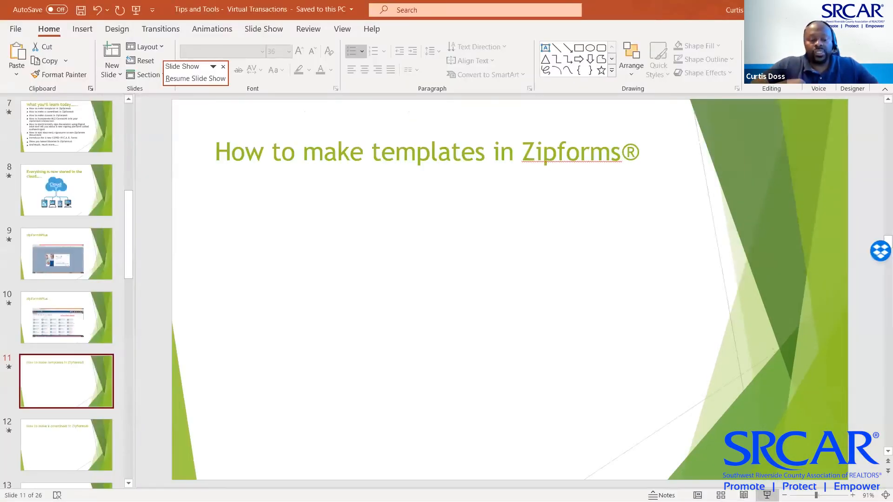
Advance past the non-Zipform signatures slide to the COVID-19 CVA slide, then return to the transaction Summary
{"action": "key", "text": "alt+Tab"}
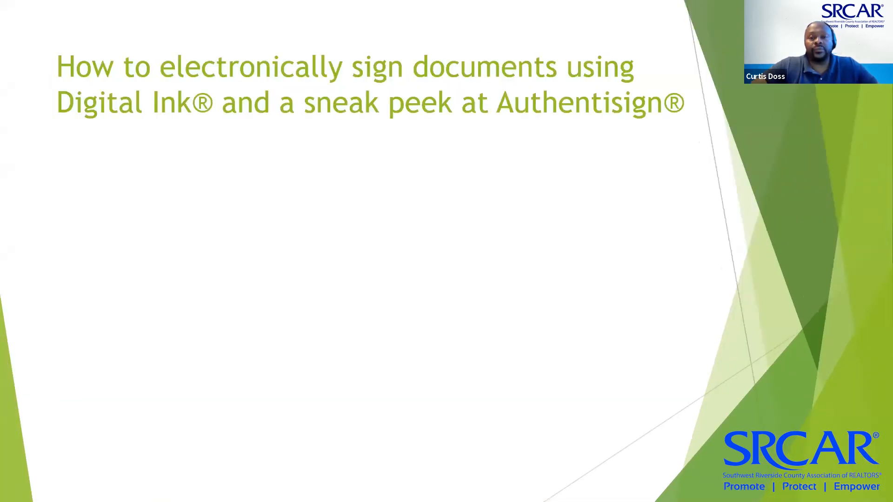
{"action": "key", "text": "Right"}
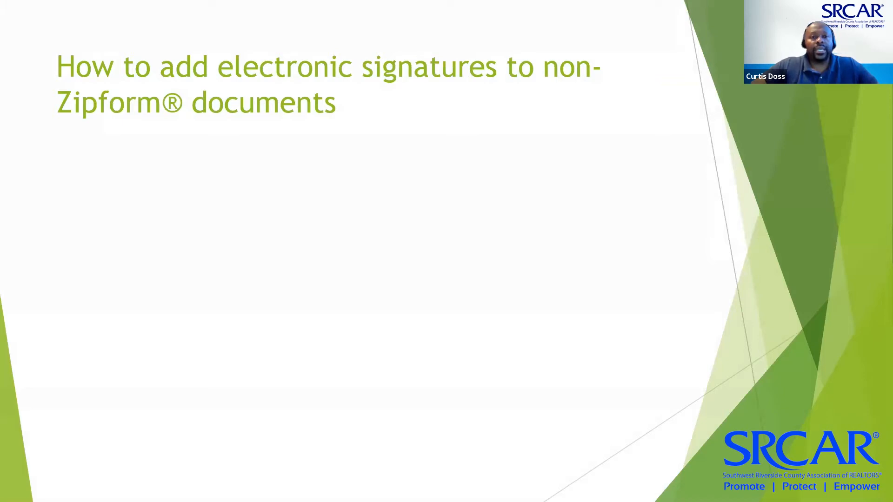
{"action": "key", "text": "Right"}
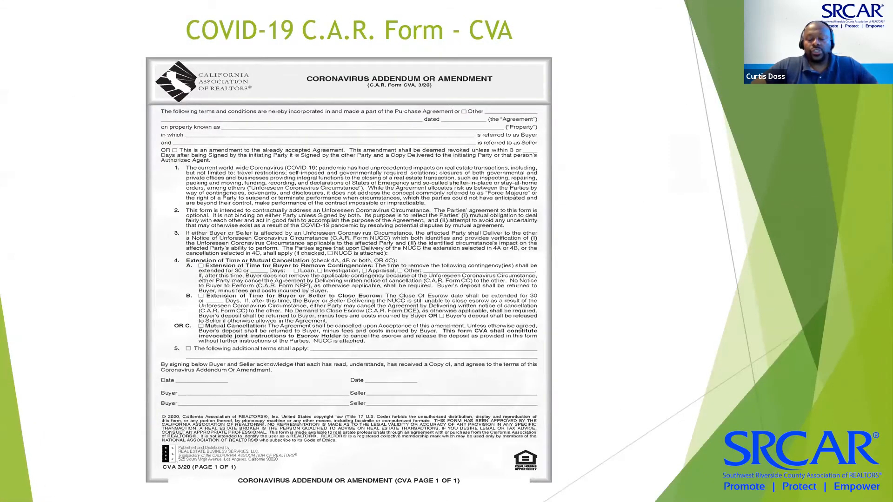
{"action": "key", "text": "alt+Tab"}
{"action": "key", "text": "alt+Tab"}
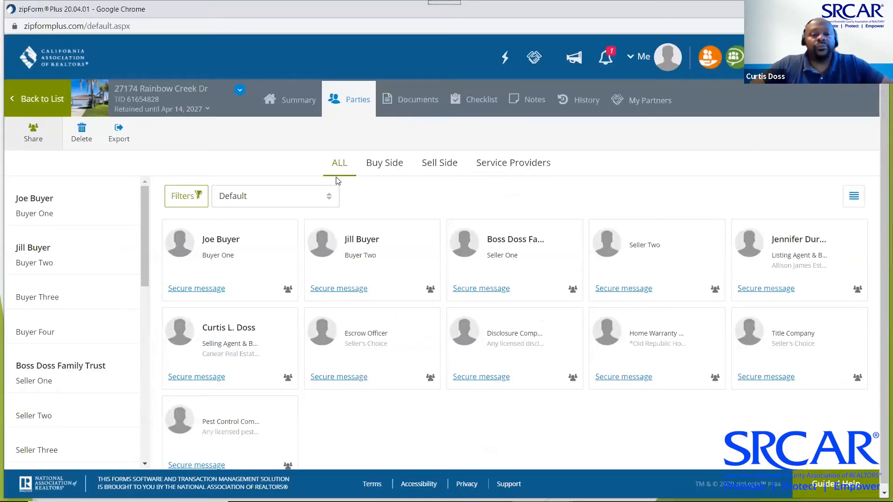
{"action": "left_click", "coordinate": [285, 102]}
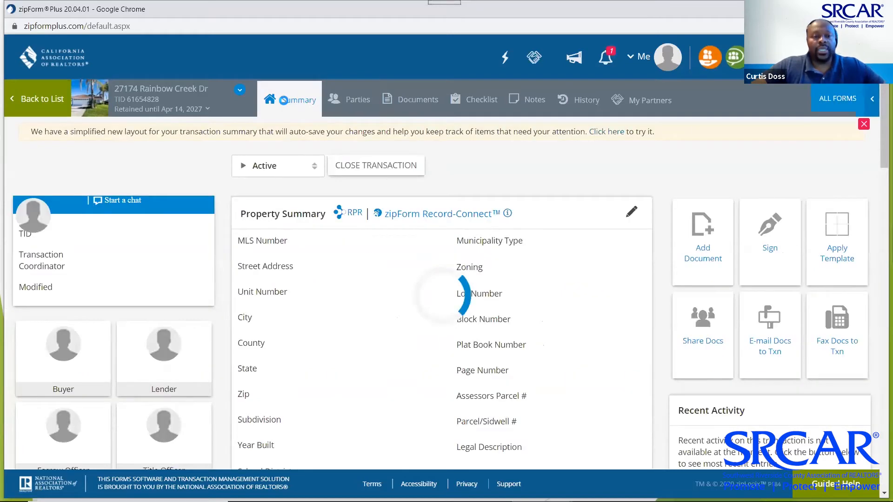
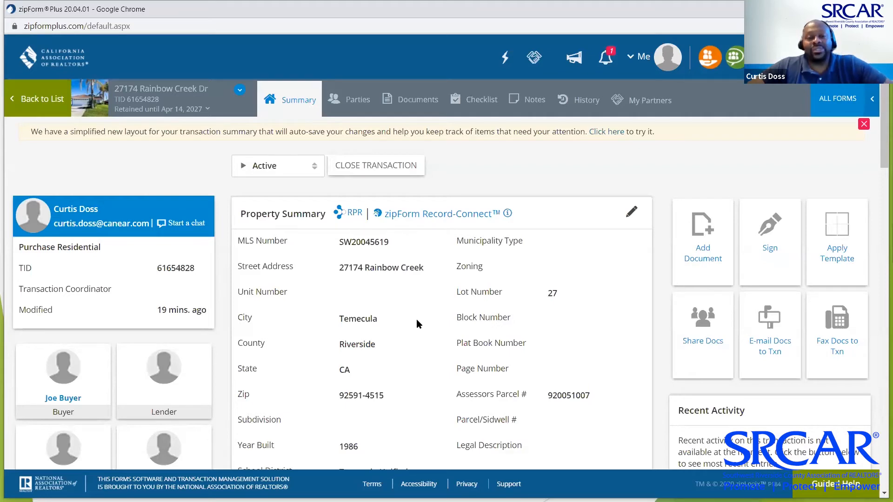
{"action": "left_click", "coordinate": [354, 217]}
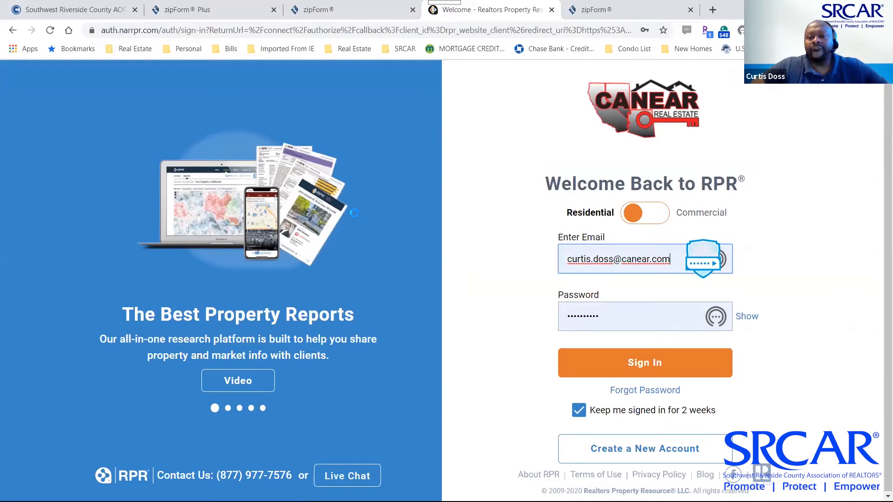
{"action": "left_click", "coordinate": [635, 362]}
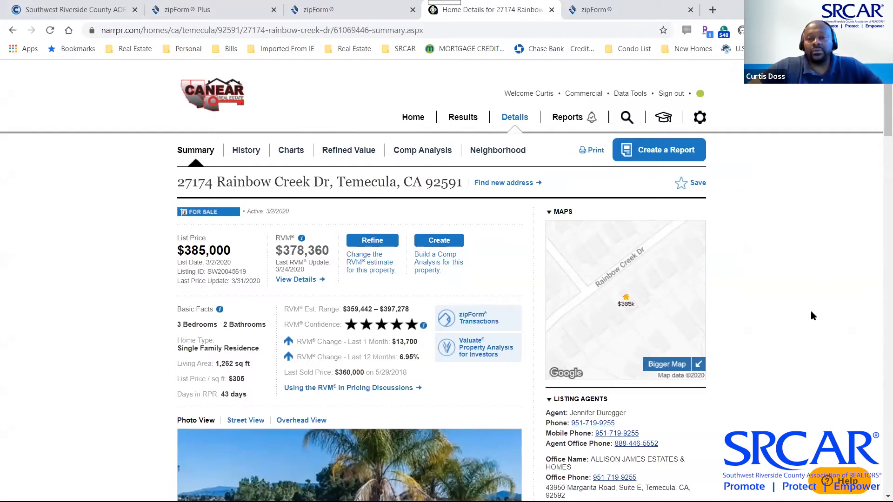
{"action": "scroll", "coordinate": [812, 313], "scroll_direction": "down", "scroll_amount": 3}
{"action": "scroll", "coordinate": [811, 311], "scroll_direction": "down", "scroll_amount": 3}
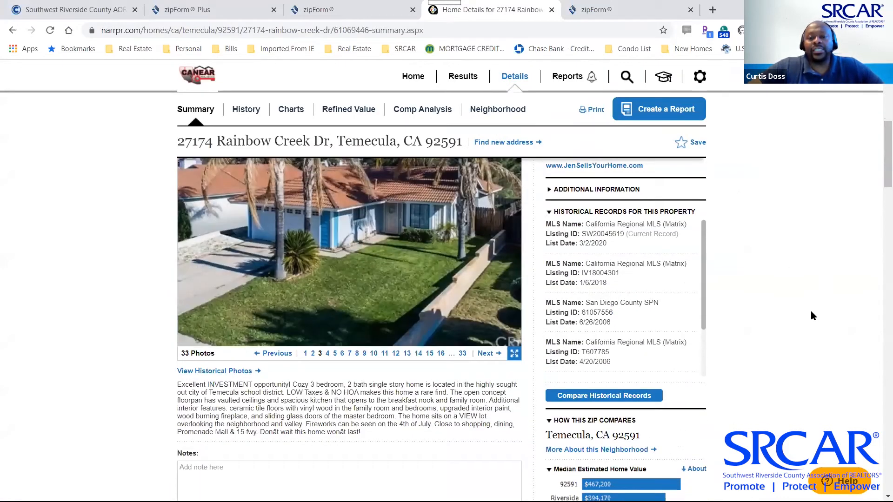
{"action": "scroll", "coordinate": [811, 311], "scroll_direction": "up", "scroll_amount": 5}
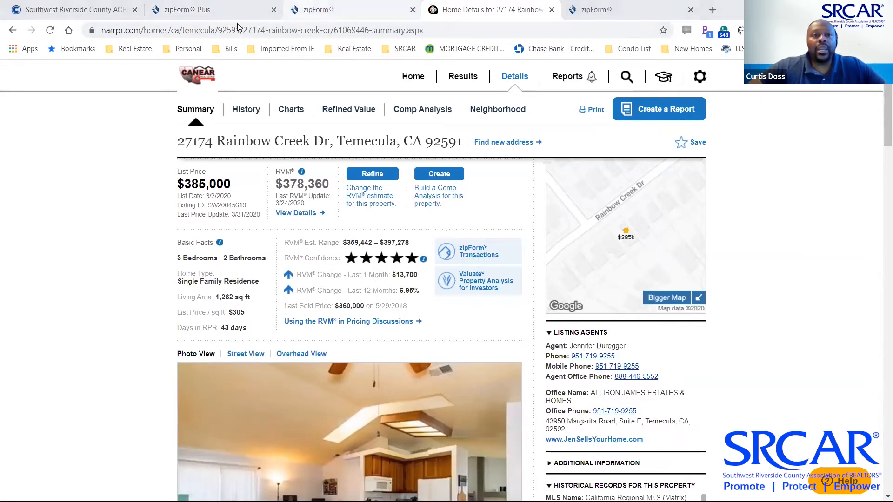
Launch zipForm Plus from the car.org page and close the RPR property tab
{"action": "left_click", "coordinate": [319, 10]}
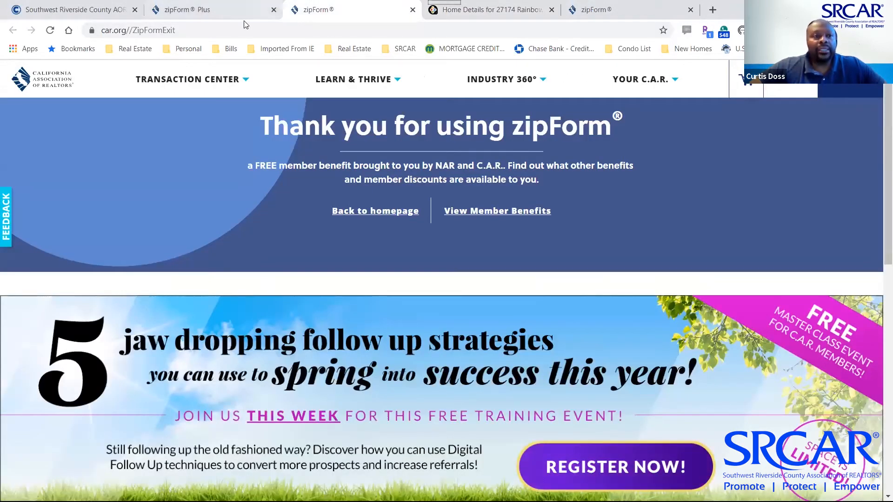
{"action": "left_click", "coordinate": [193, 13]}
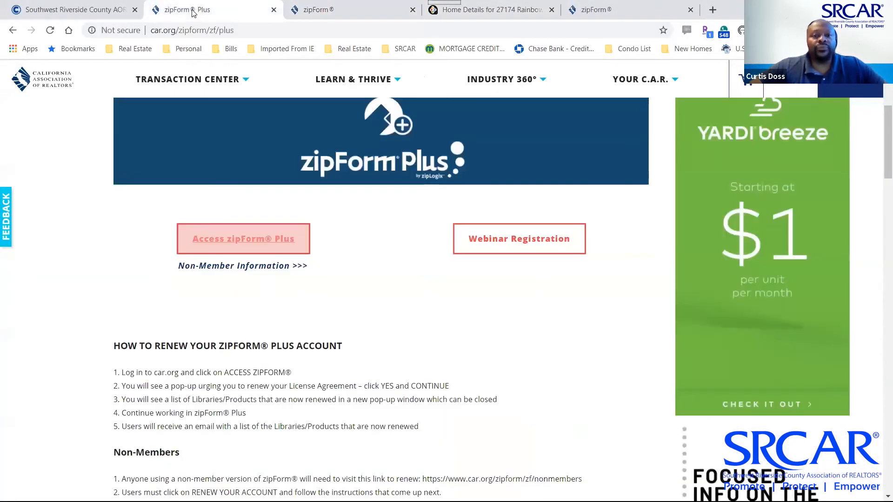
{"action": "left_click", "coordinate": [266, 240]}
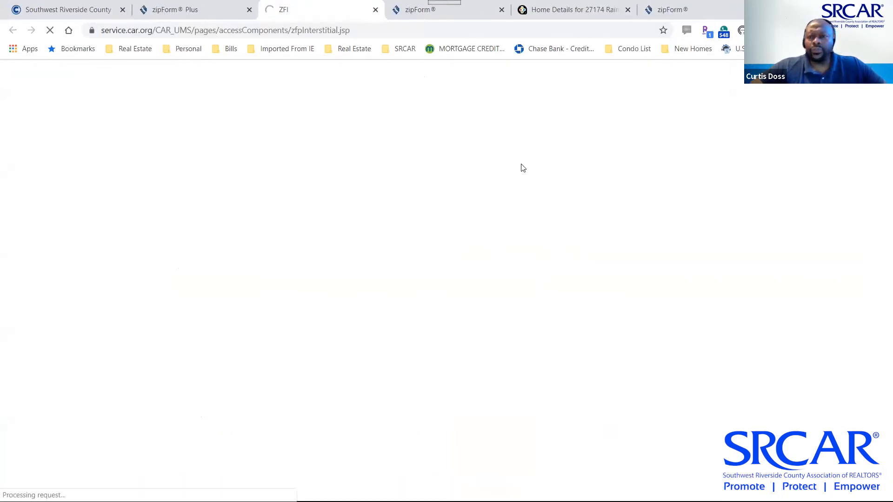
{"action": "left_click", "coordinate": [604, 13]}
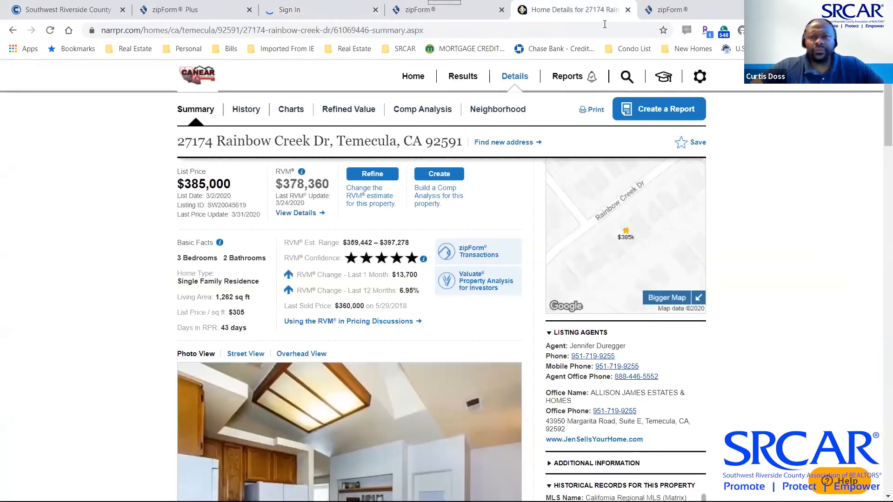
{"action": "left_click", "coordinate": [628, 9]}
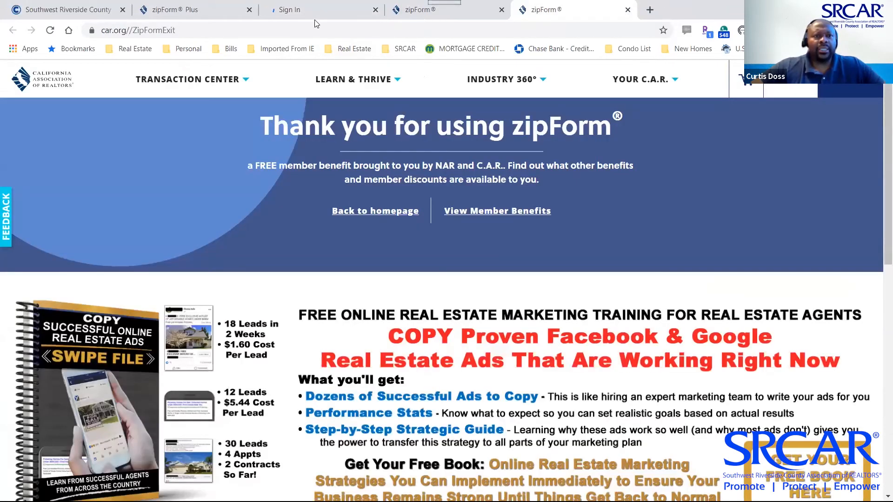
Sign in to car.org and continue into zipForm Plus
{"action": "left_click", "coordinate": [315, 19]}
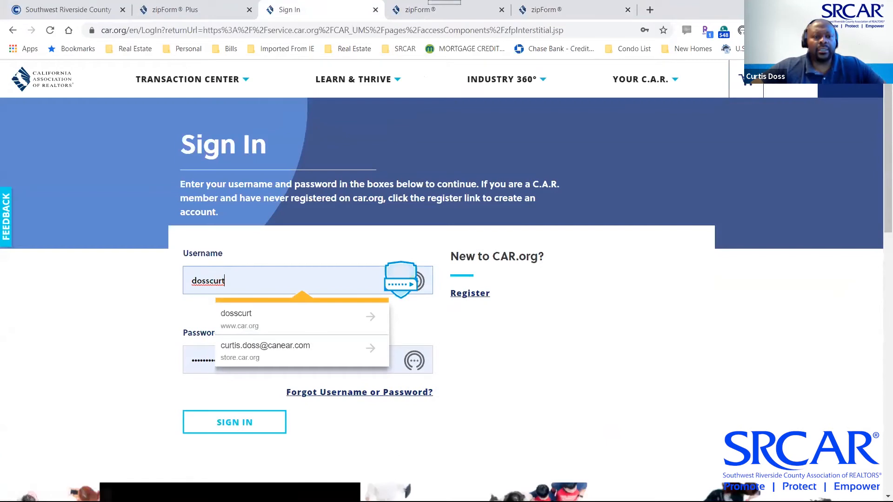
{"action": "left_click", "coordinate": [230, 424]}
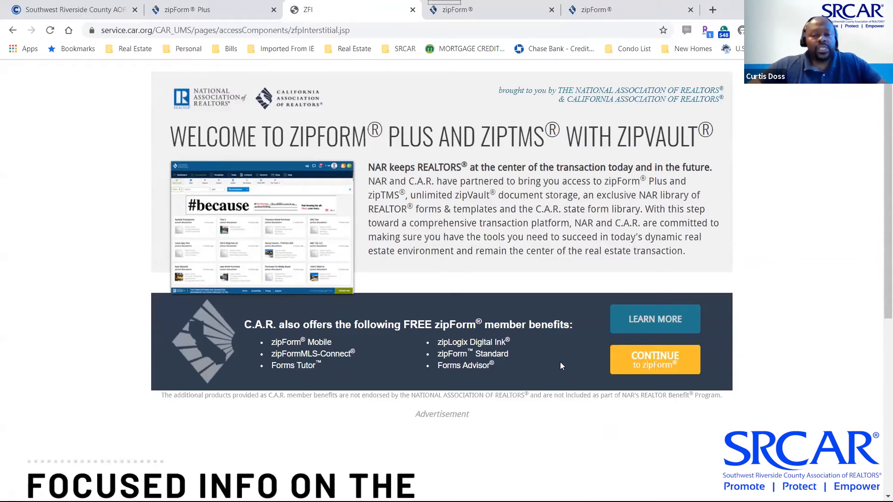
{"action": "left_click", "coordinate": [668, 362]}
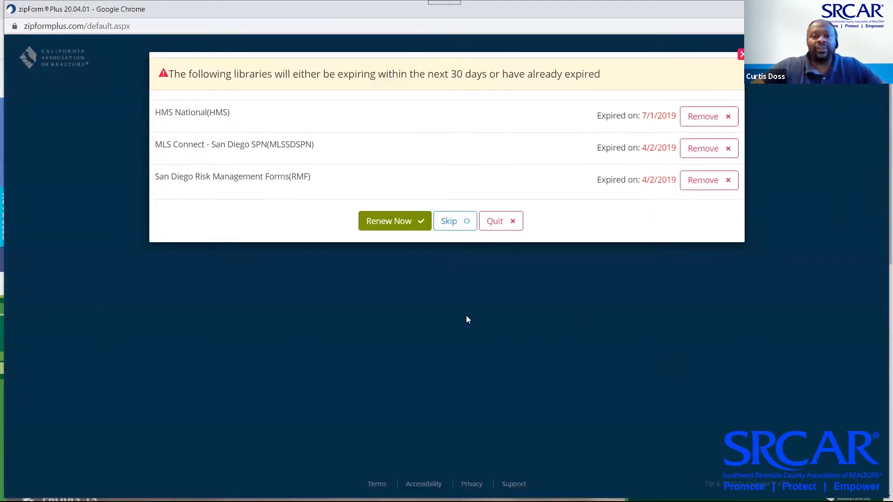
{"action": "left_click", "coordinate": [455, 221]}
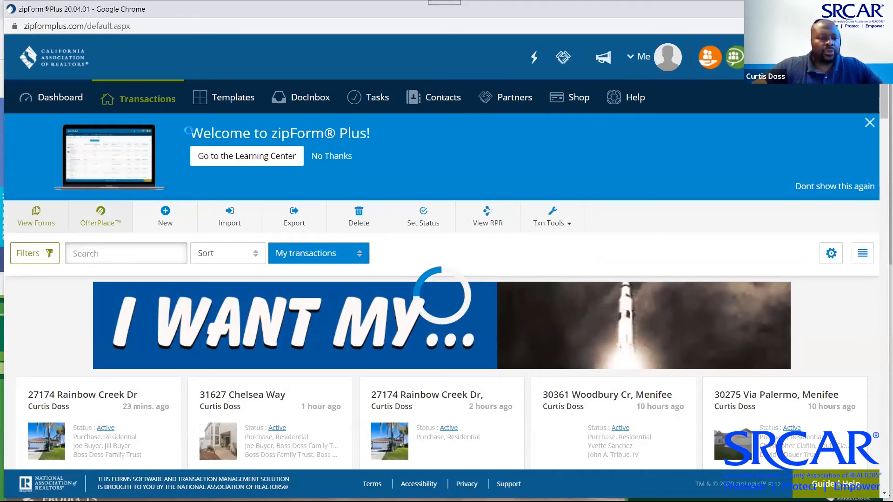
{"action": "left_click", "coordinate": [76, 392]}
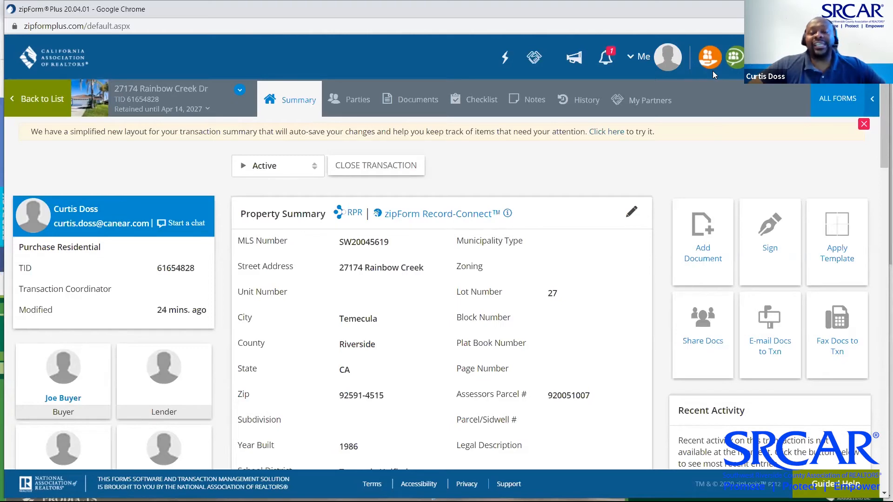
Search the forms library for 'sbsa' and add the Statewide Buyer and Seller Advisory
{"action": "left_click", "coordinate": [412, 95]}
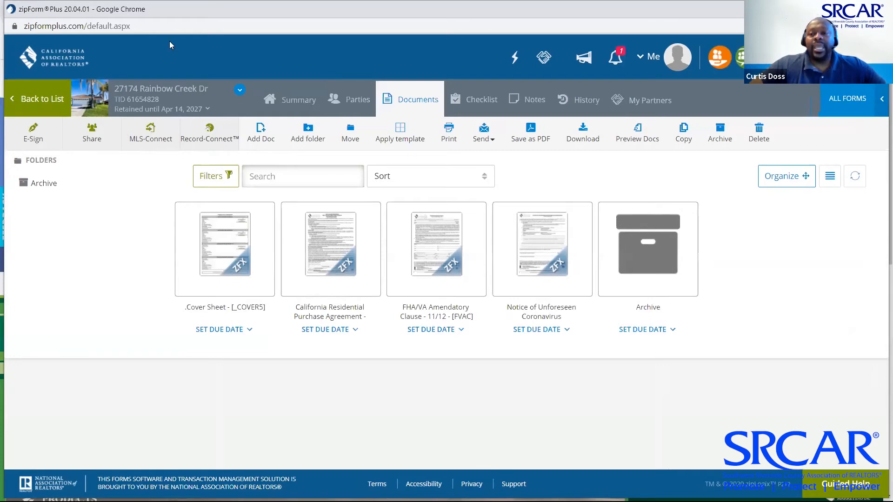
{"action": "left_click", "coordinate": [859, 99]}
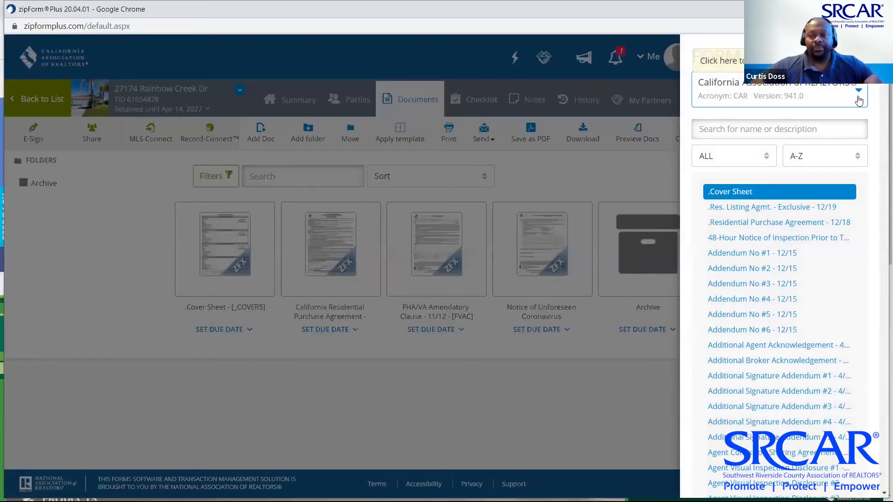
{"action": "left_click", "coordinate": [791, 131]}
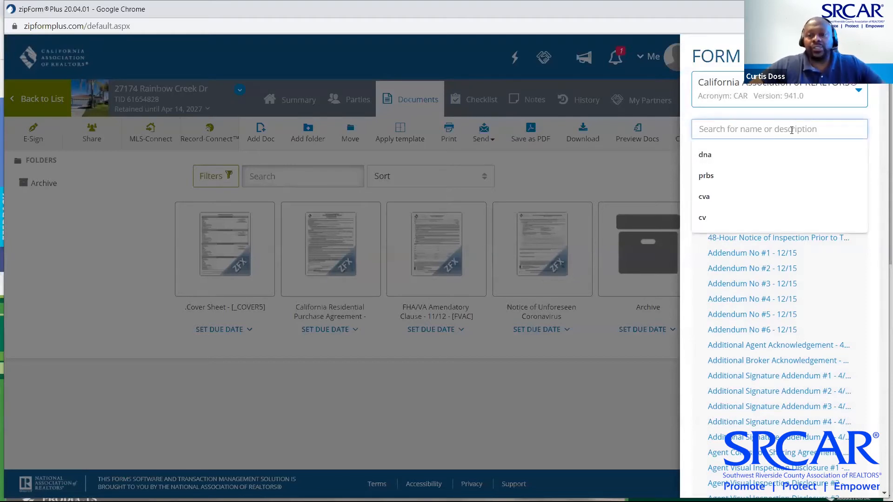
{"action": "type", "text": "s"}
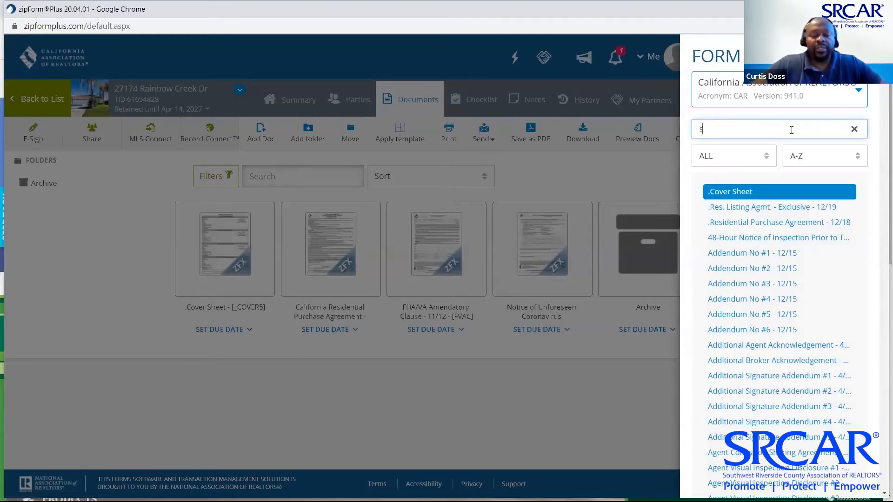
{"action": "type", "text": "bsba"}
{"action": "key", "text": "BackSpace"}
{"action": "key", "text": "BackSpace"}
{"action": "key", "text": "BackSpace"}
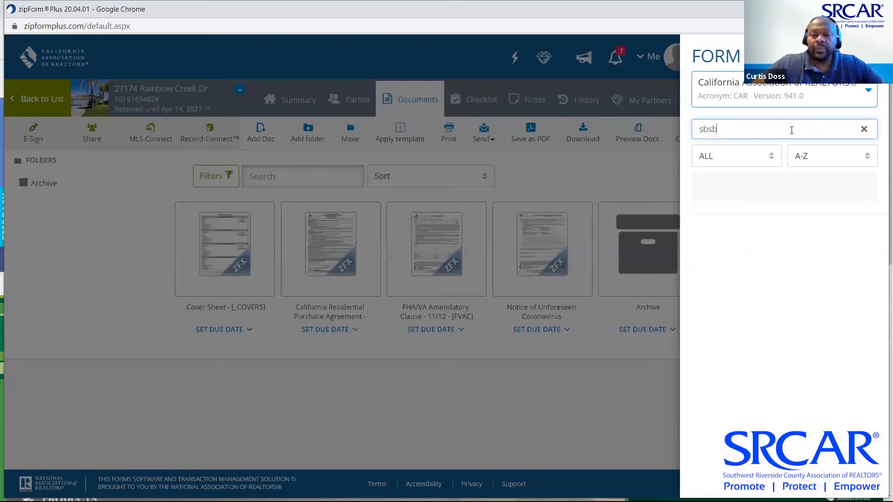
{"action": "type", "text": "sa"}
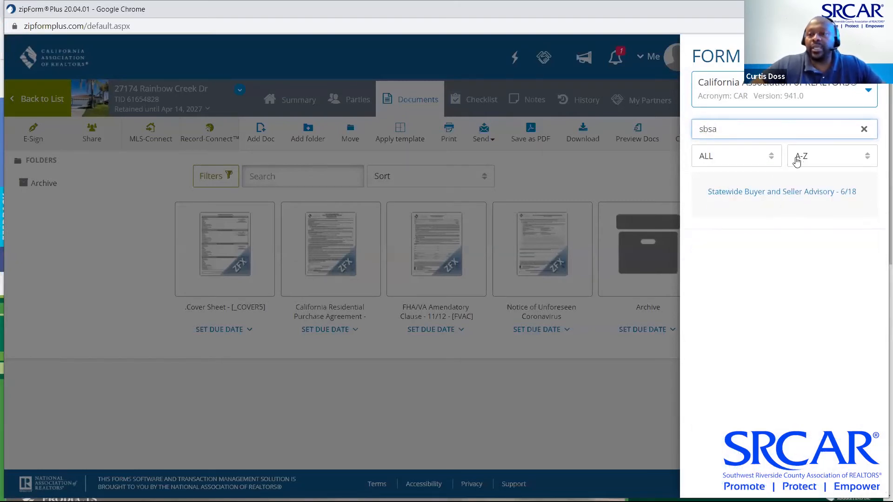
{"action": "left_click", "coordinate": [787, 191]}
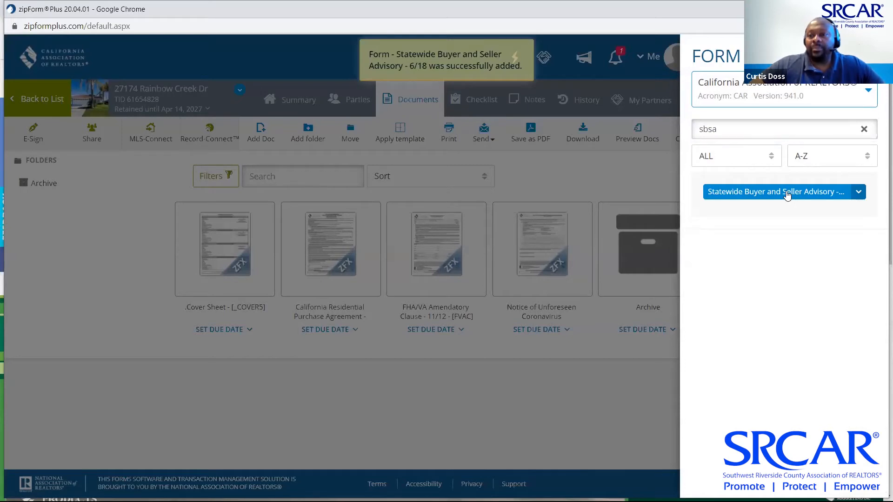
Add the Transfer Disclosure Statement (tds) and Seller Property Questionnaire (spq) forms
{"action": "left_click", "coordinate": [864, 129]}
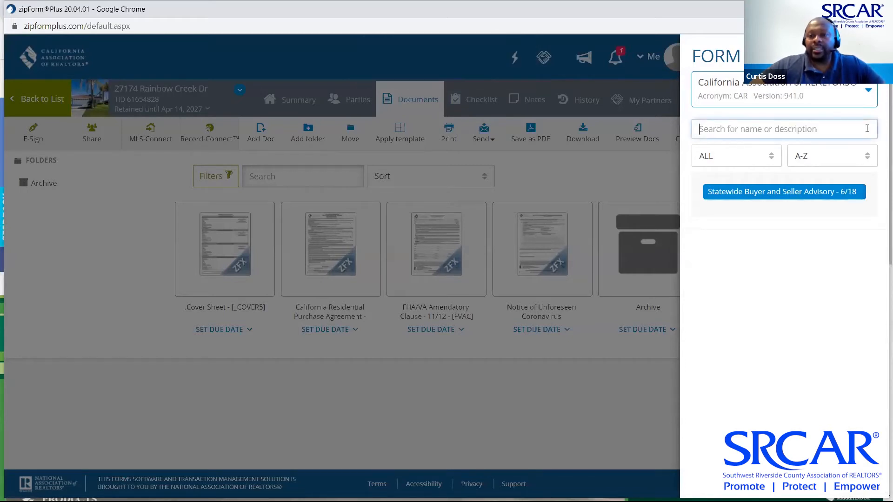
{"action": "type", "text": "tds"}
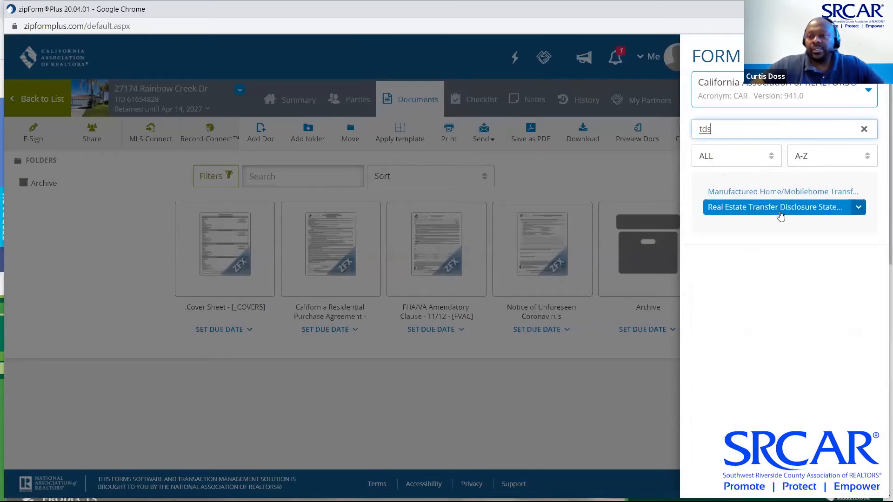
{"action": "left_click", "coordinate": [782, 212]}
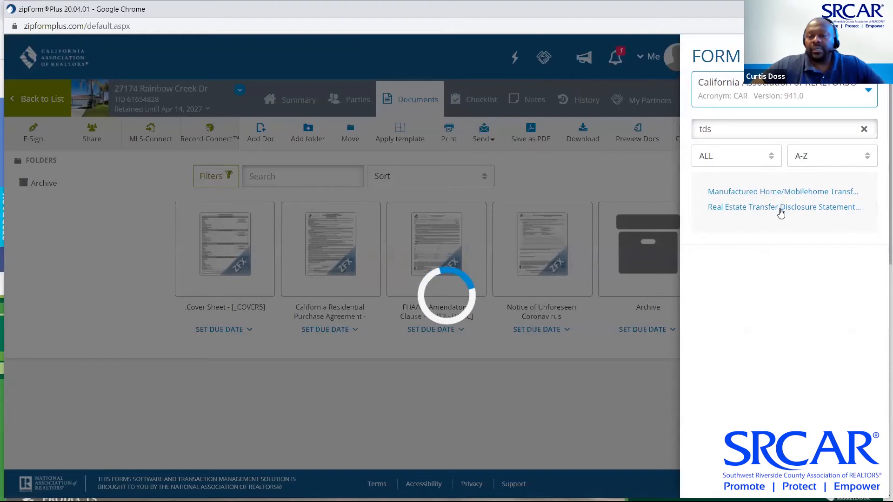
{"action": "left_click", "coordinate": [864, 130]}
{"action": "type", "text": "spq"}
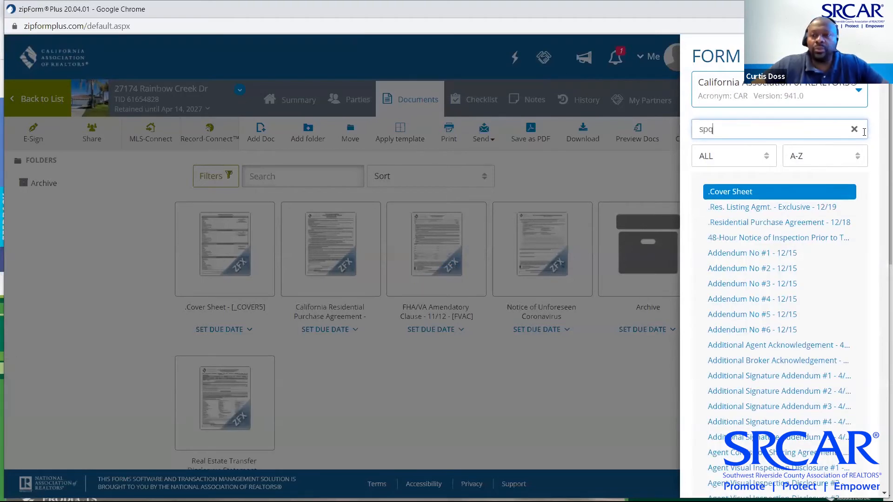
{"action": "left_click", "coordinate": [781, 193]}
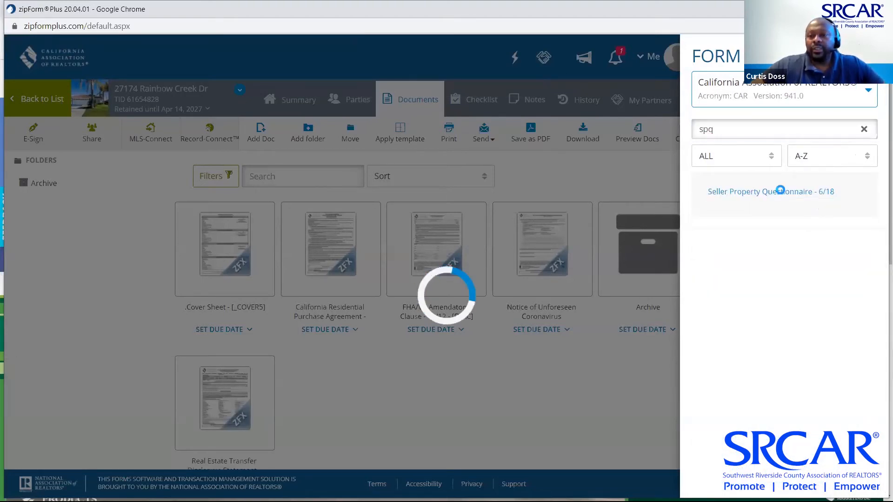
Add the Water-Conserving Fixtures & Carbon Monoxide notice (wcmd), then close the forms library
{"action": "left_click", "coordinate": [786, 130]}
{"action": "key", "text": "BackSpace"}
{"action": "key", "text": "BackSpace"}
{"action": "key", "text": "BackSpace"}
{"action": "type", "text": "wcmd"}
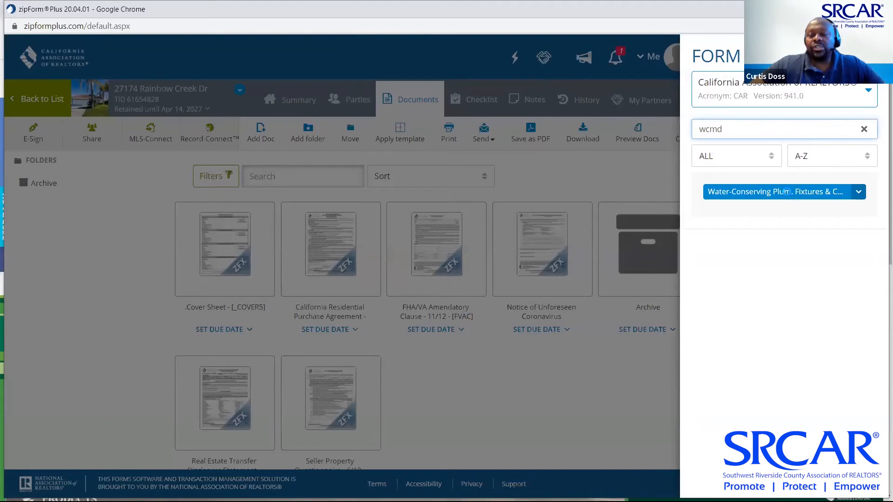
{"action": "left_click", "coordinate": [788, 194]}
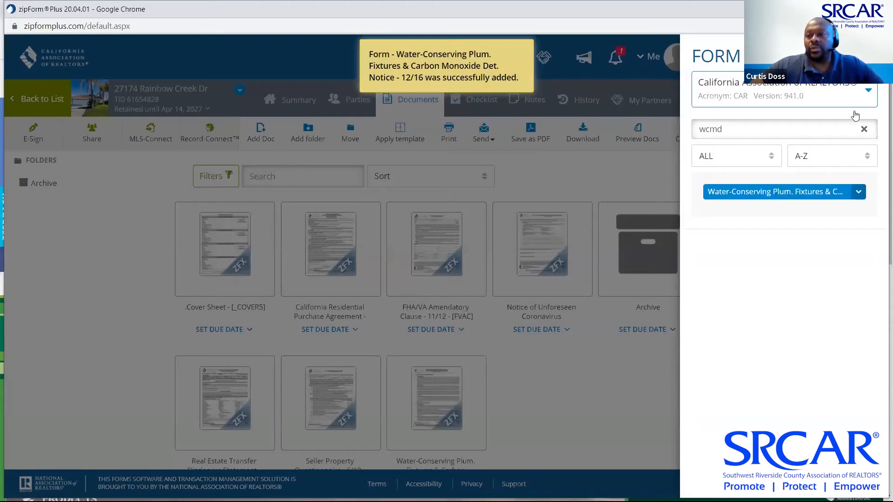
{"action": "left_click", "coordinate": [864, 129]}
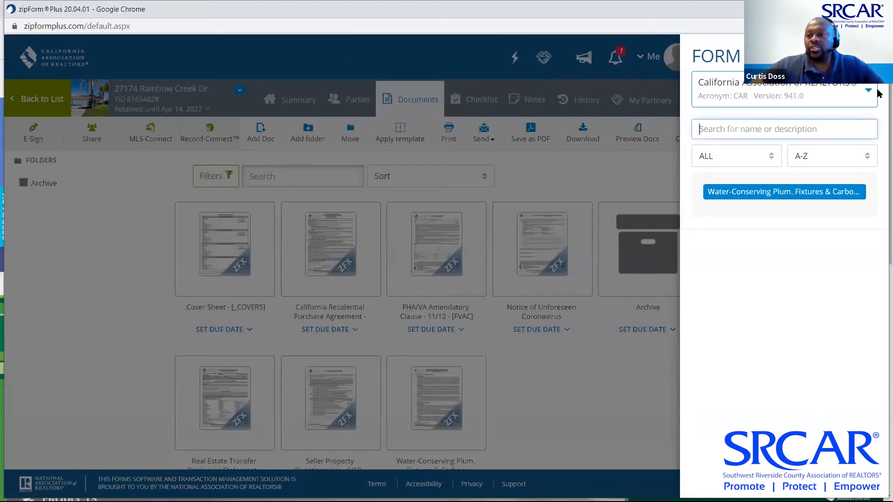
{"action": "left_click", "coordinate": [869, 57]}
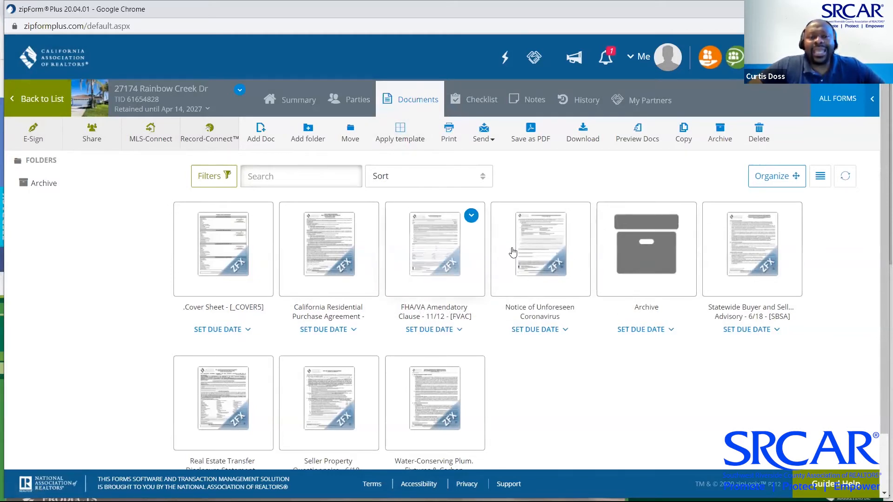
Sort the transaction's documents by Most Recent and go to the Share page
{"action": "left_click", "coordinate": [483, 179]}
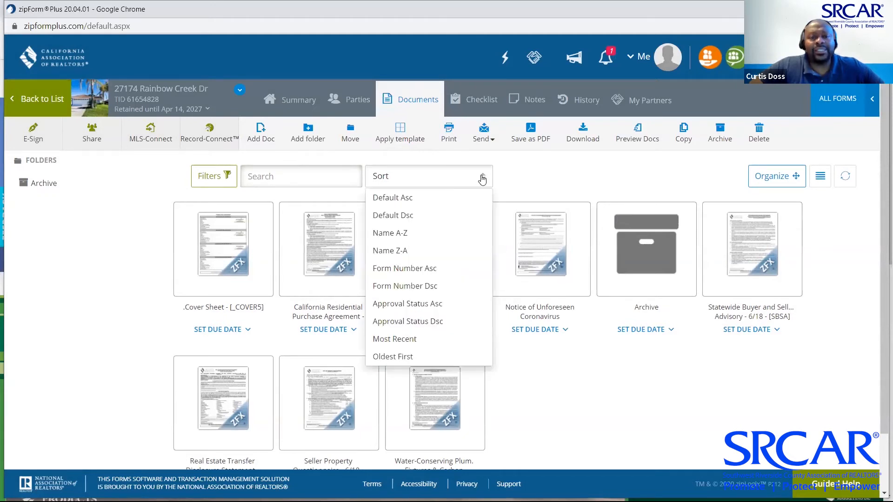
{"action": "left_click", "coordinate": [411, 340]}
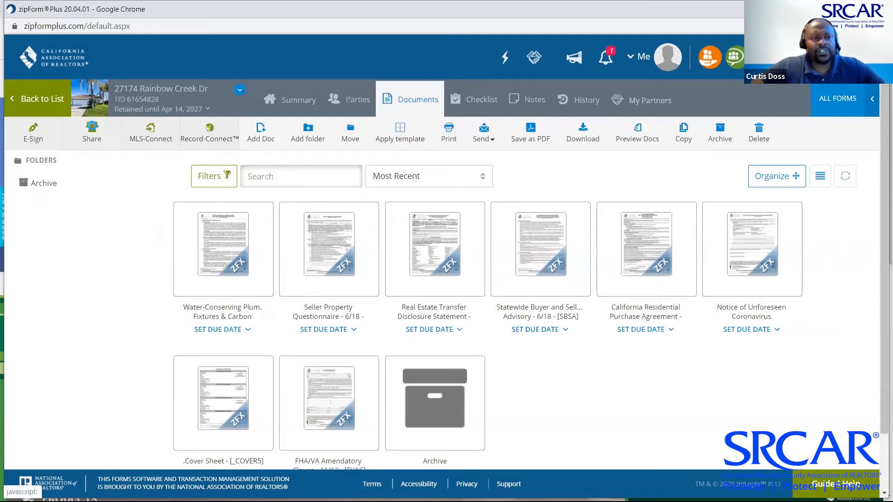
{"action": "left_click", "coordinate": [92, 131]}
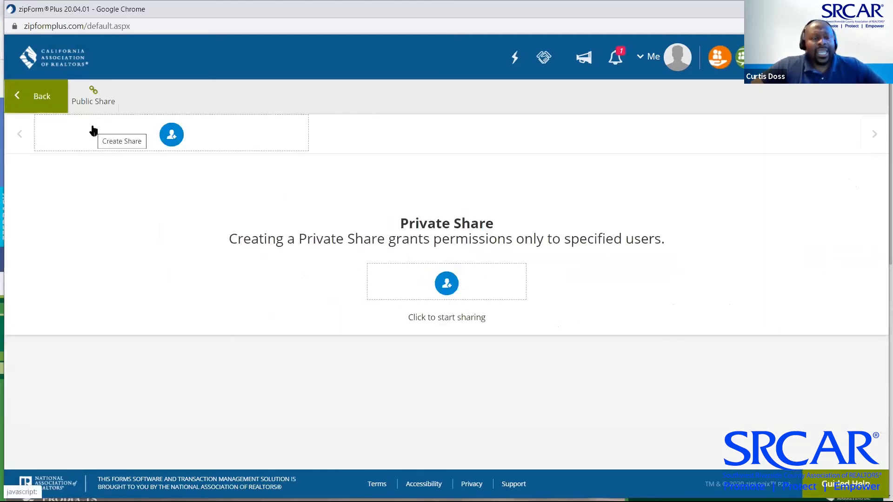
Add Seller Two as share recipient with Can edit forms on, then continue to documents
{"action": "left_click", "coordinate": [170, 135]}
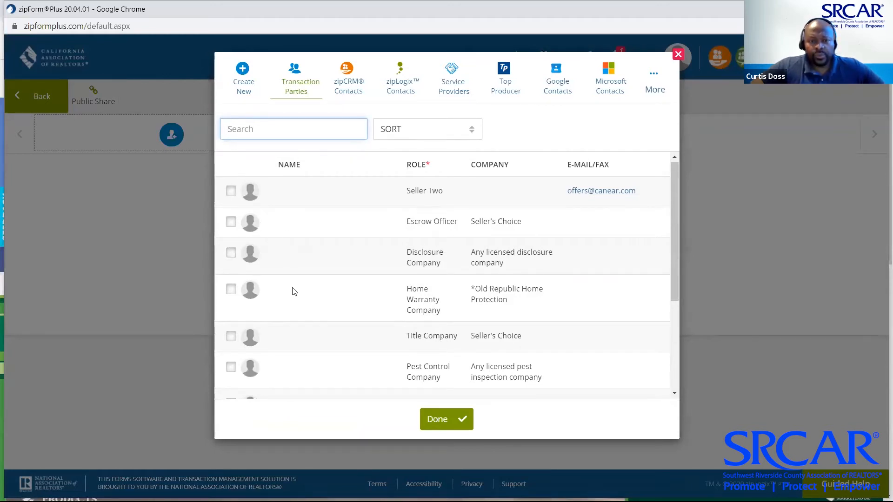
{"action": "scroll", "coordinate": [293, 291], "scroll_direction": "down", "scroll_amount": 2}
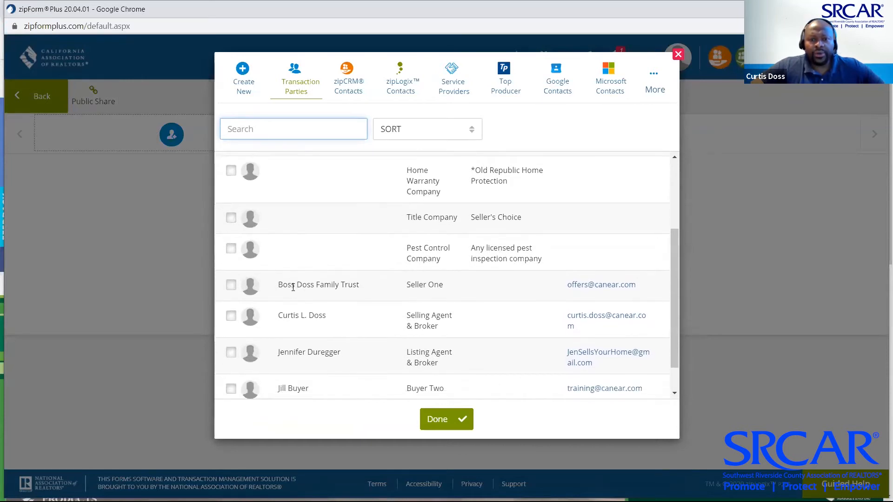
{"action": "left_click", "coordinate": [231, 285]}
{"action": "scroll", "coordinate": [233, 291], "scroll_direction": "up", "scroll_amount": 2}
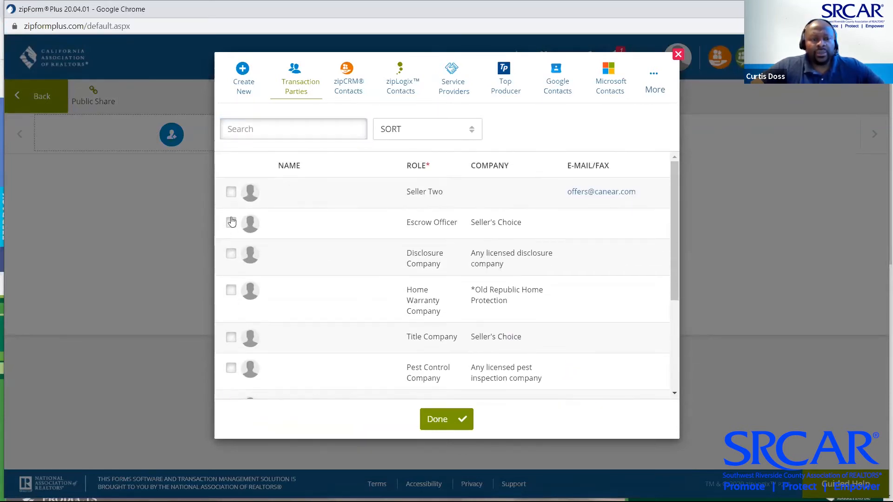
{"action": "left_click", "coordinate": [231, 193]}
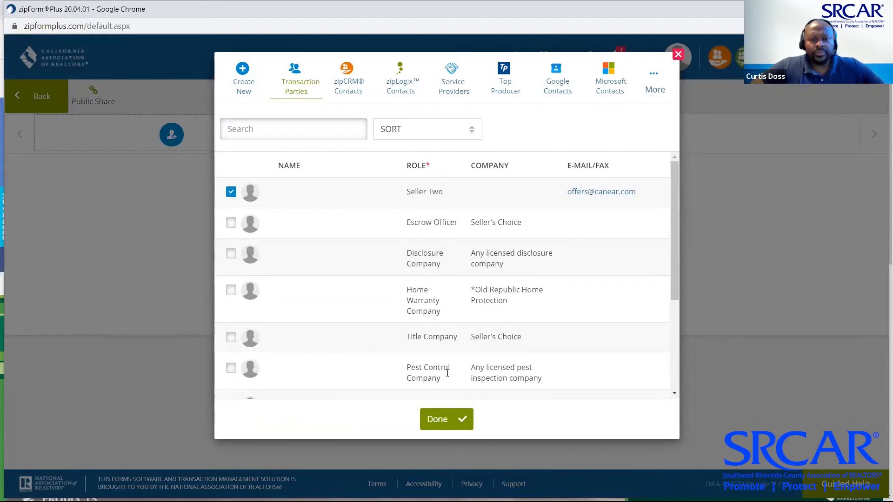
{"action": "left_click", "coordinate": [463, 420]}
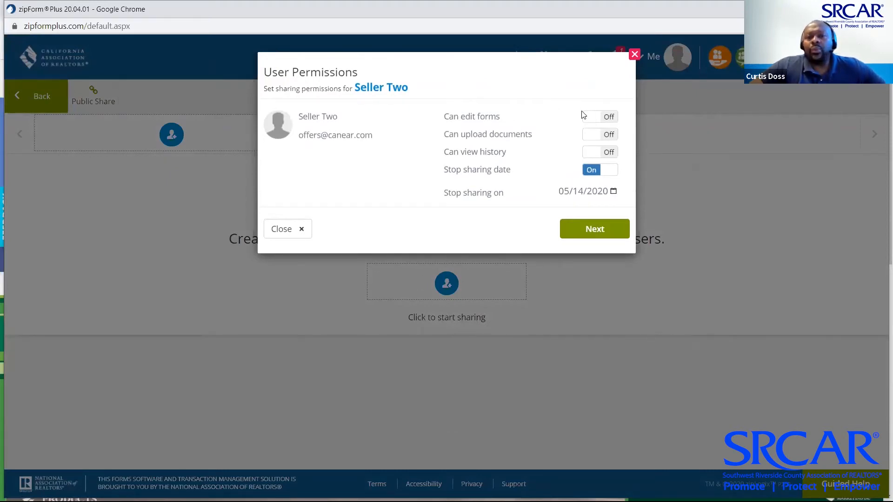
{"action": "left_click", "coordinate": [587, 122]}
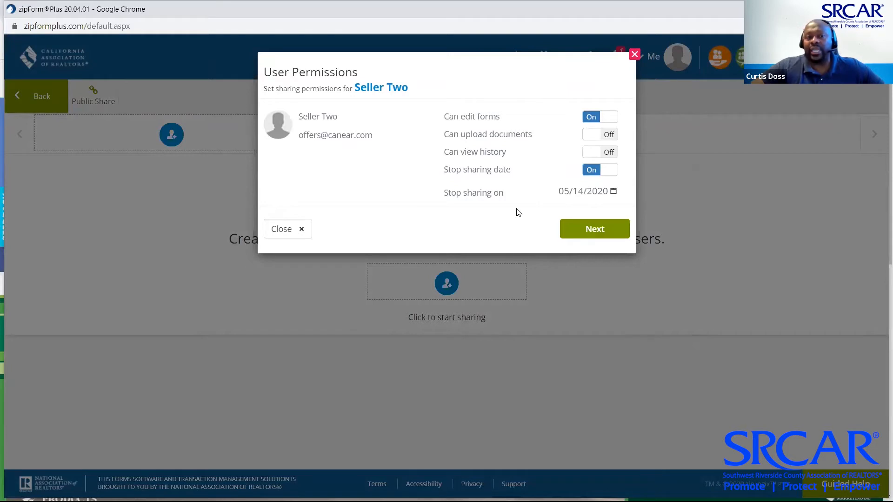
{"action": "left_click", "coordinate": [595, 230]}
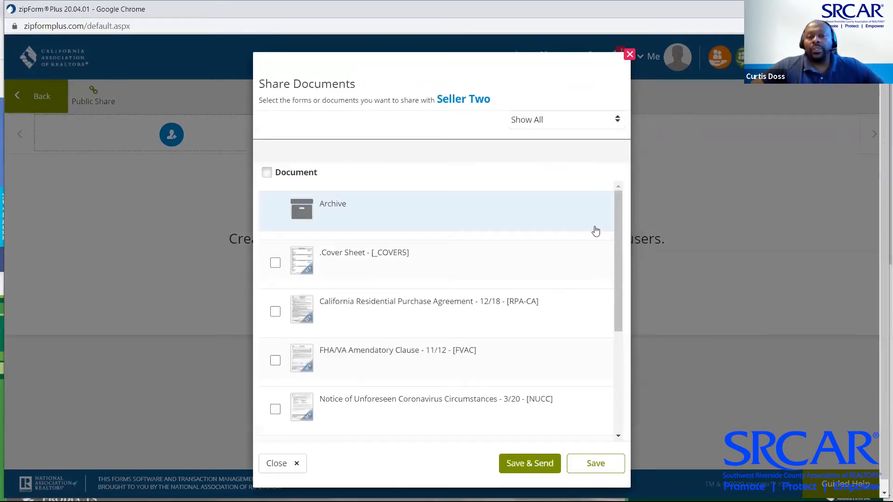
Select the Transfer Disclosure Statement and Seller Property Questionnaire for sharing
{"action": "scroll", "coordinate": [596, 232], "scroll_direction": "down", "scroll_amount": 3}
{"action": "scroll", "coordinate": [596, 231], "scroll_direction": "down", "scroll_amount": 2}
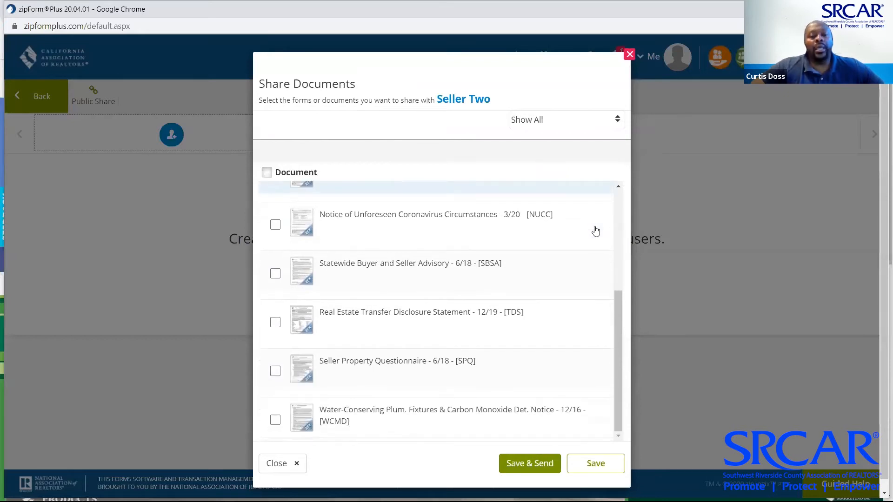
{"action": "left_click", "coordinate": [275, 323]}
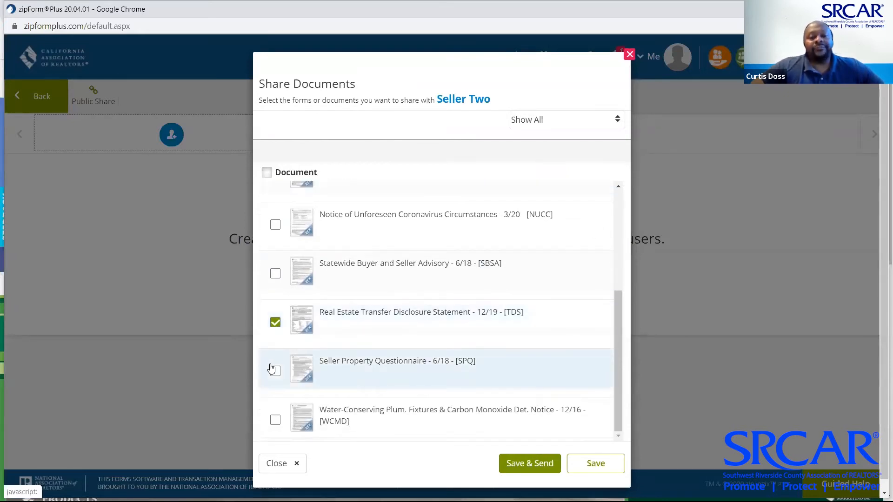
{"action": "left_click", "coordinate": [276, 371]}
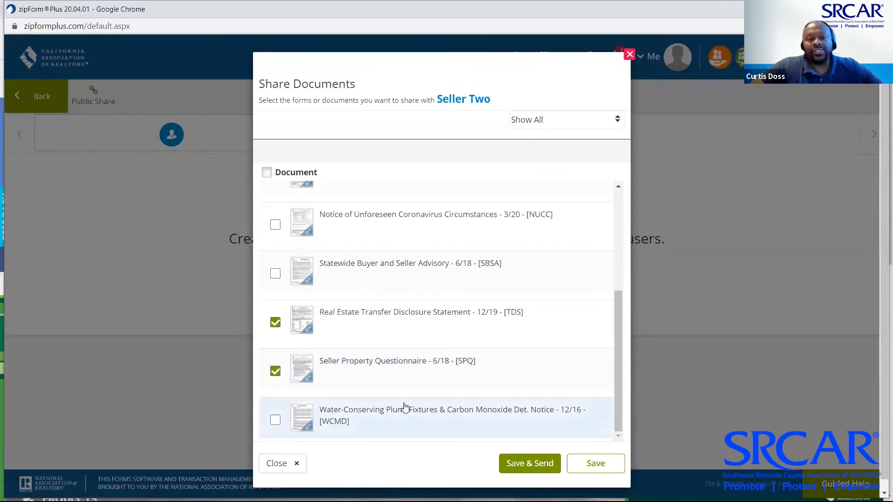
Save the selection and send the Community Invitation to Seller Two
{"action": "scroll", "coordinate": [412, 353], "scroll_direction": "down", "scroll_amount": 1}
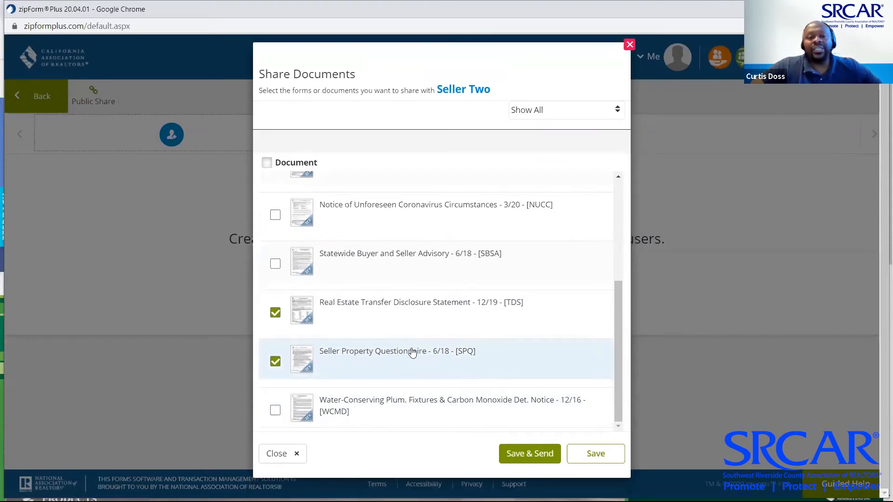
{"action": "left_click", "coordinate": [530, 457]}
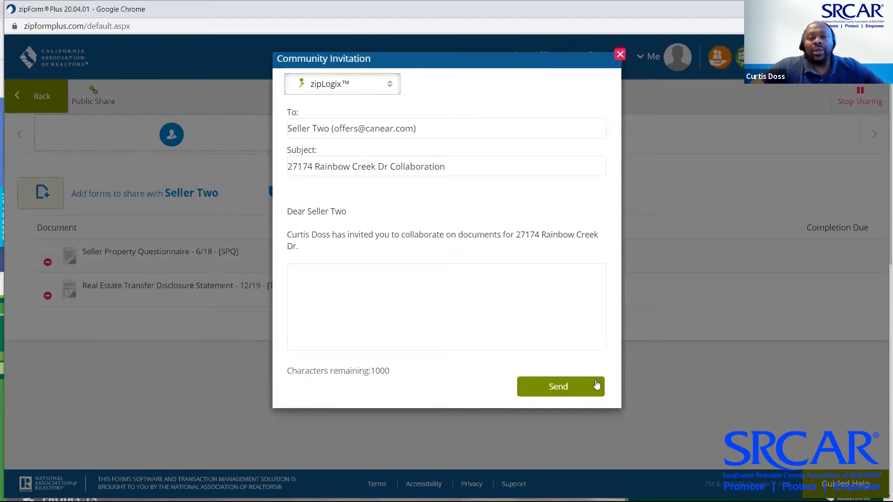
{"action": "left_click", "coordinate": [562, 387]}
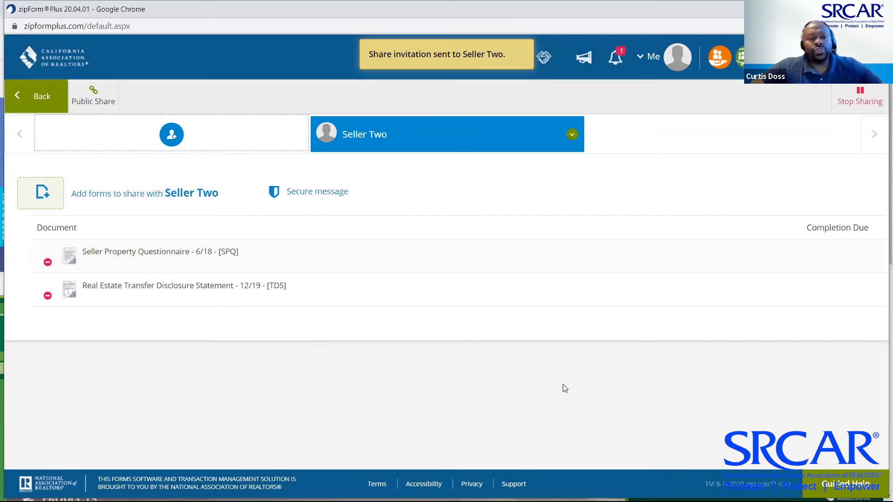
{"action": "key", "text": "alt+Tab"}
{"action": "key", "text": "alt+Tab"}
{"action": "key", "text": "alt+Tab"}
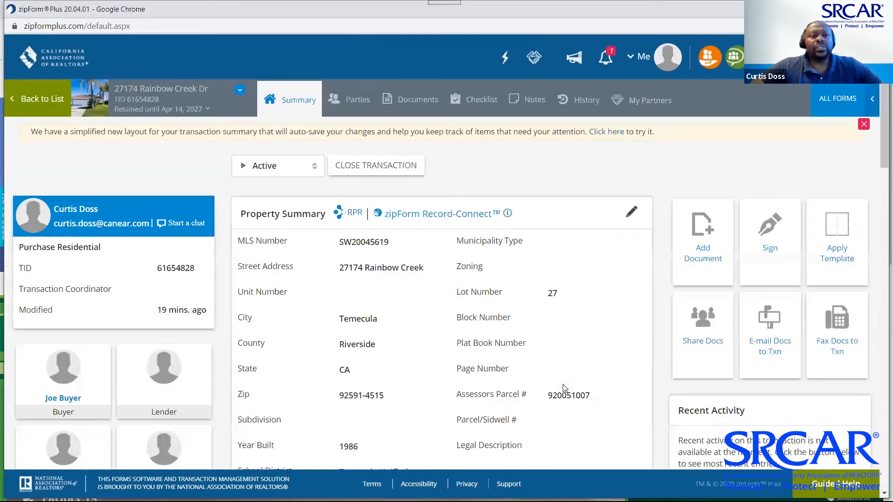
Switch to the Chrome window showing the Digital Ink 'Your Documents Are Ready to Sign' email
{"action": "key", "text": "alt+Tab"}
{"action": "key", "text": "alt+Tab"}
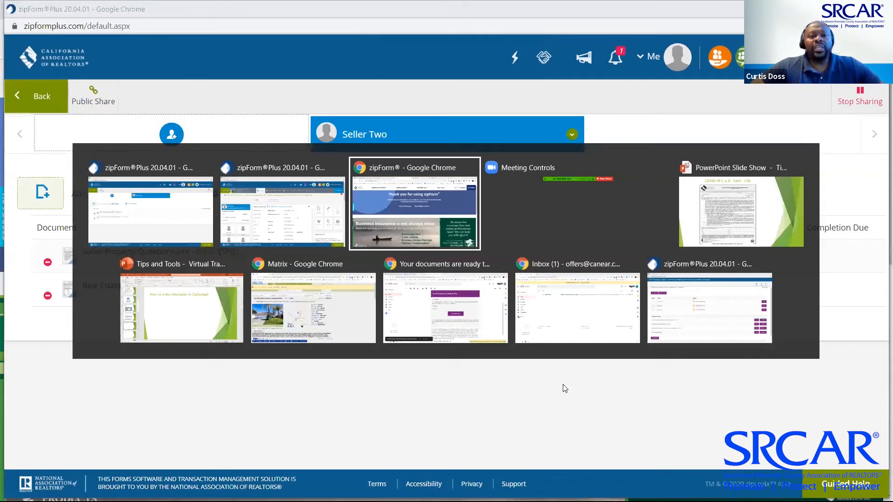
{"action": "key", "text": "alt+Tab"}
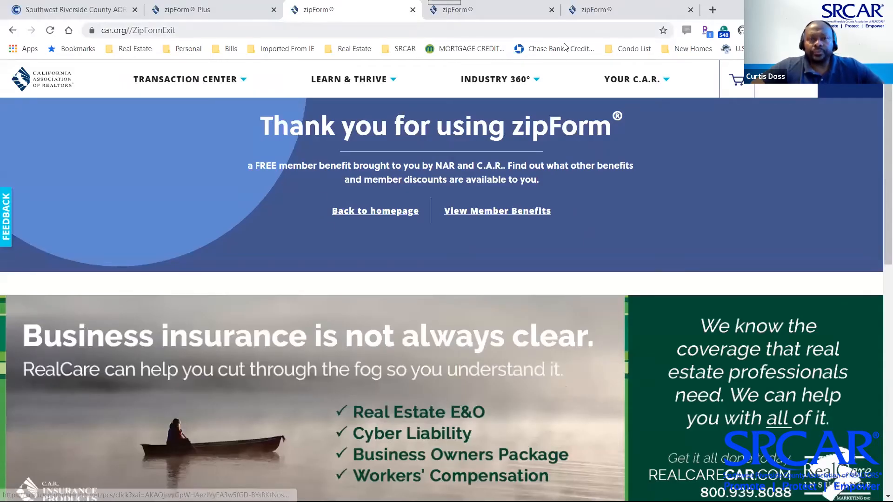
{"action": "key", "text": "alt+Tab"}
{"action": "key", "text": "alt+Tab"}
{"action": "key", "text": "alt+Tab"}
{"action": "key", "text": "alt+Tab"}
{"action": "key", "text": "alt+Tab"}
{"action": "key", "text": "alt+Tab"}
{"action": "key", "text": "alt+Tab"}
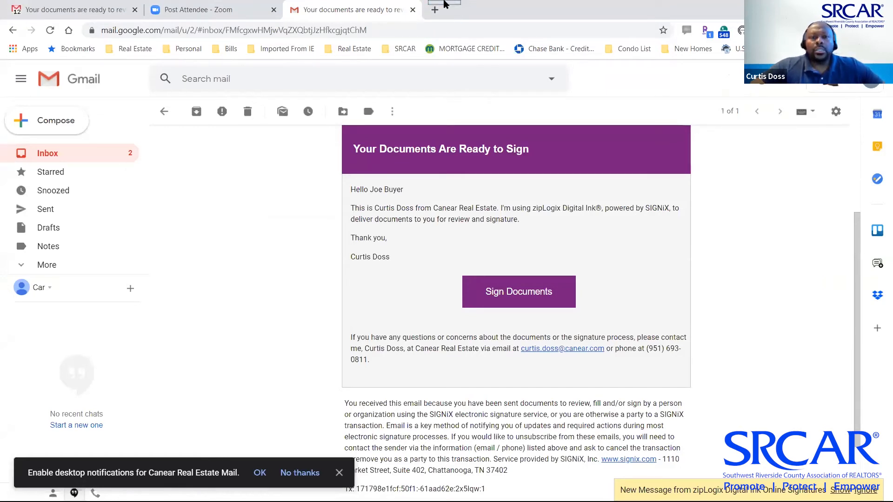
Compare the signing emails in both Gmail tabs, then choose Add another account
{"action": "left_click", "coordinate": [68, 10]}
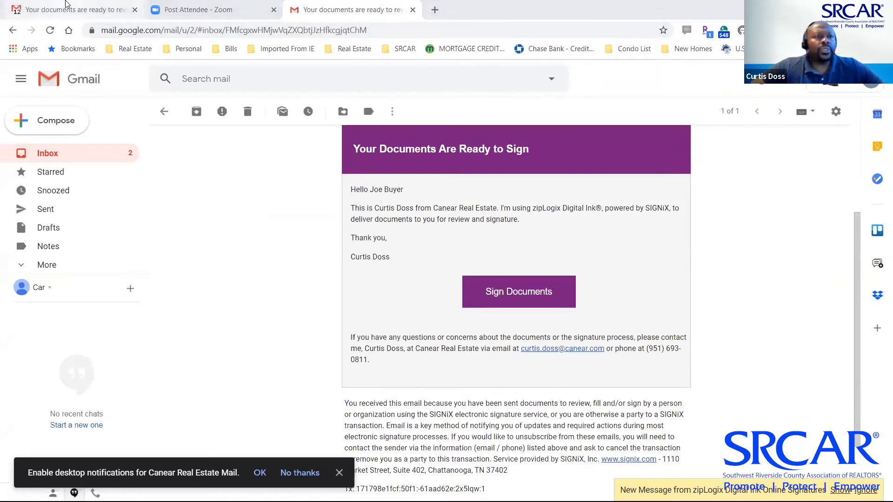
{"action": "scroll", "coordinate": [134, 232], "scroll_direction": "up", "scroll_amount": 5}
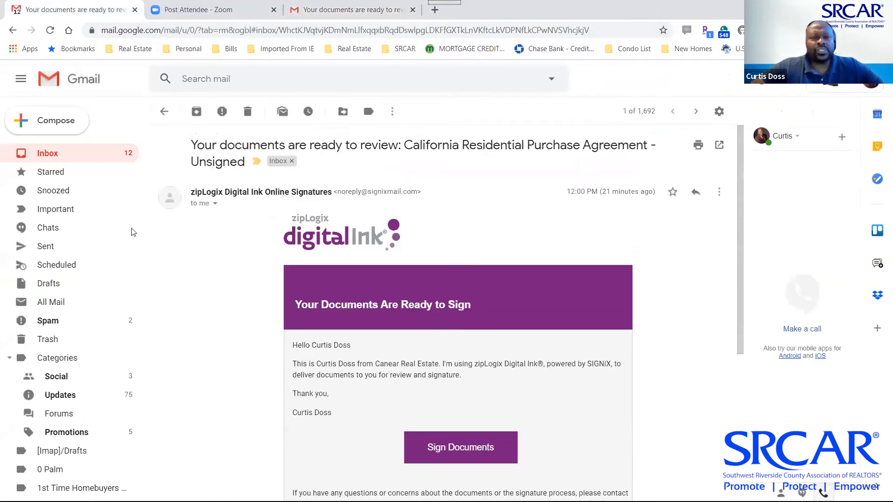
{"action": "left_click", "coordinate": [360, 11]}
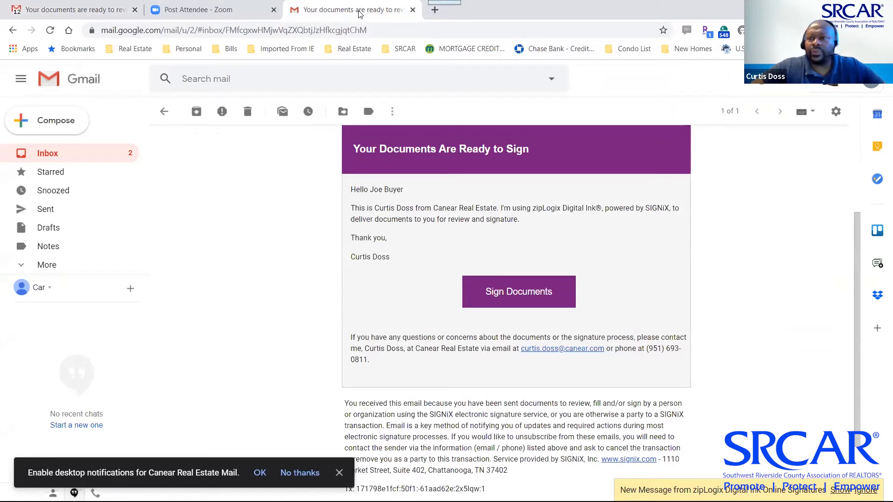
{"action": "left_click", "coordinate": [69, 11]}
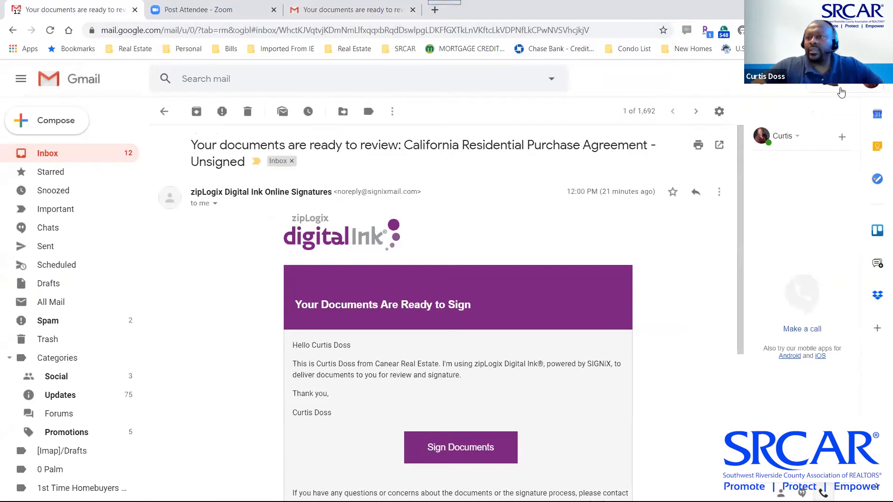
{"action": "left_click", "coordinate": [871, 86]}
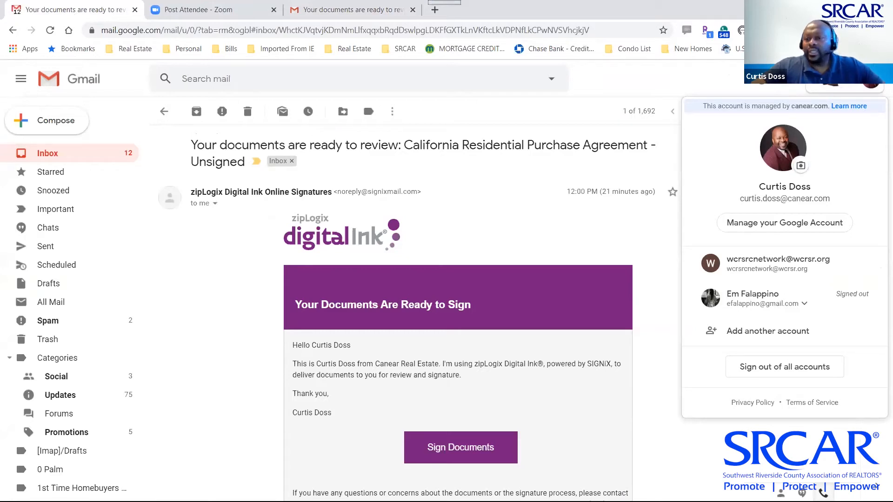
{"action": "left_click", "coordinate": [791, 334]}
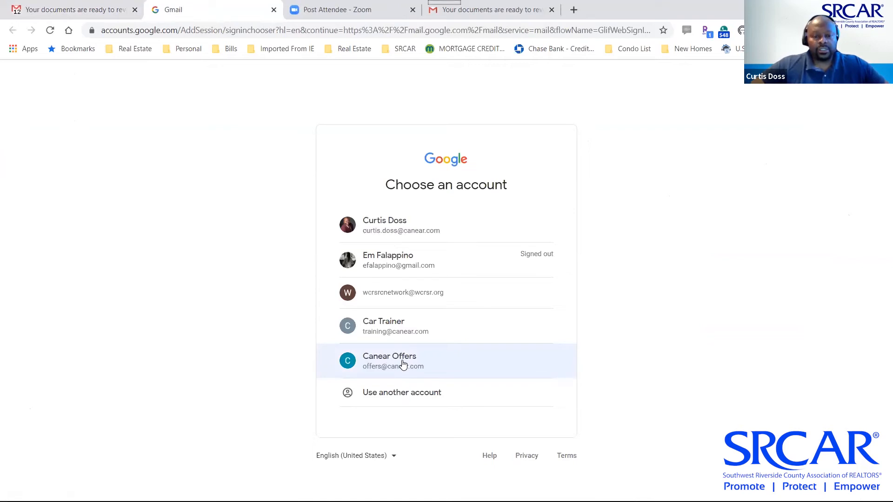
In Seller Two's mailbox, open the Collaboration Invitation, select the share key, and choose View Documents
{"action": "left_click", "coordinate": [403, 364]}
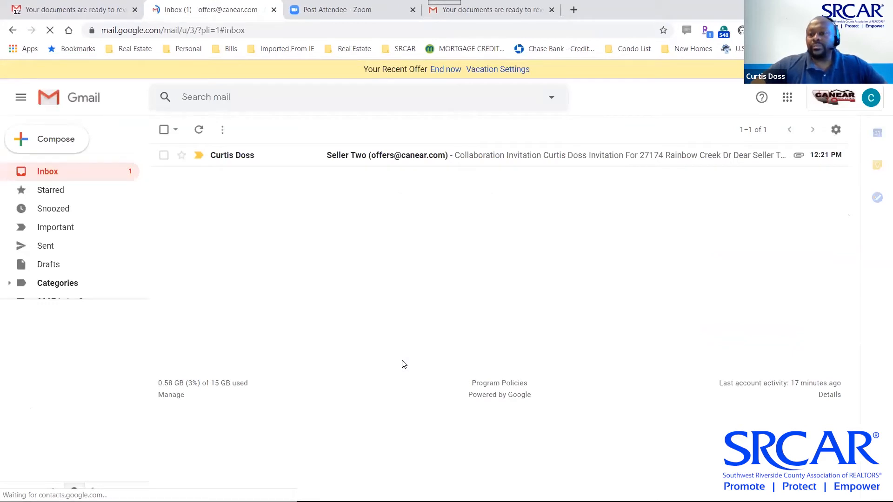
{"action": "left_click", "coordinate": [228, 158]}
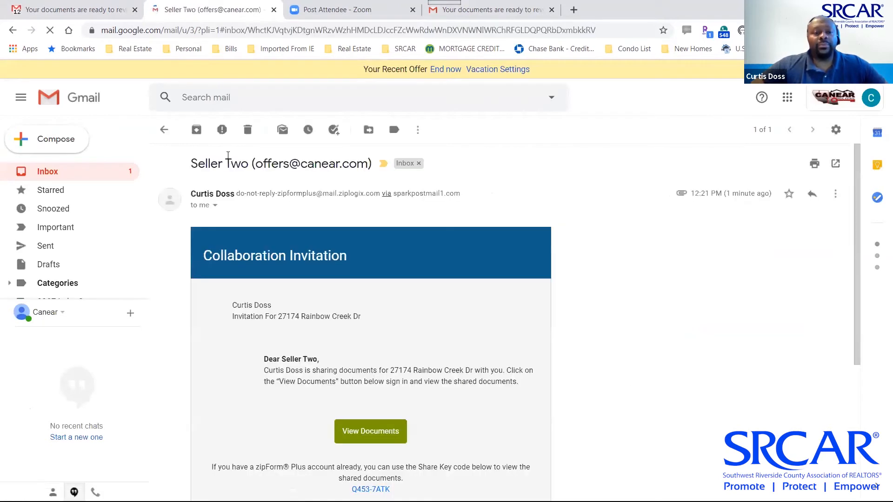
{"action": "scroll", "coordinate": [251, 331], "scroll_direction": "down", "scroll_amount": 2}
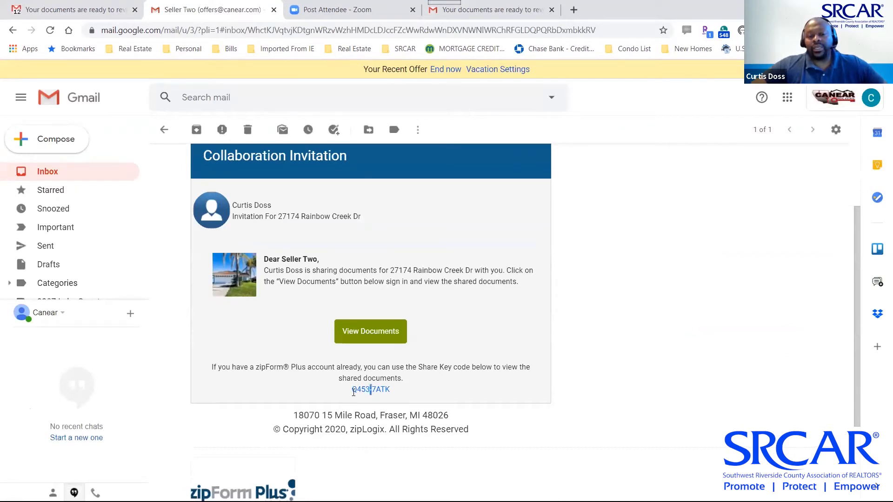
{"action": "left_click_drag", "start_coordinate": [353, 391], "coordinate": [392, 394]}
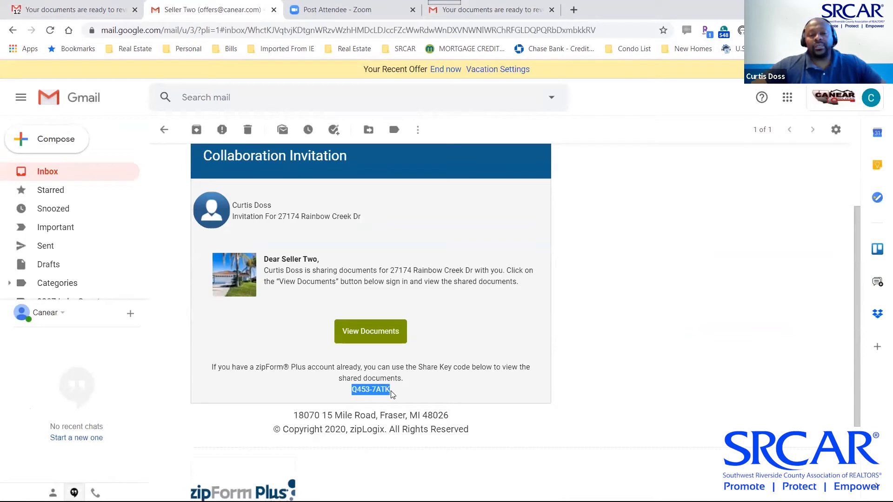
{"action": "left_click", "coordinate": [371, 331]}
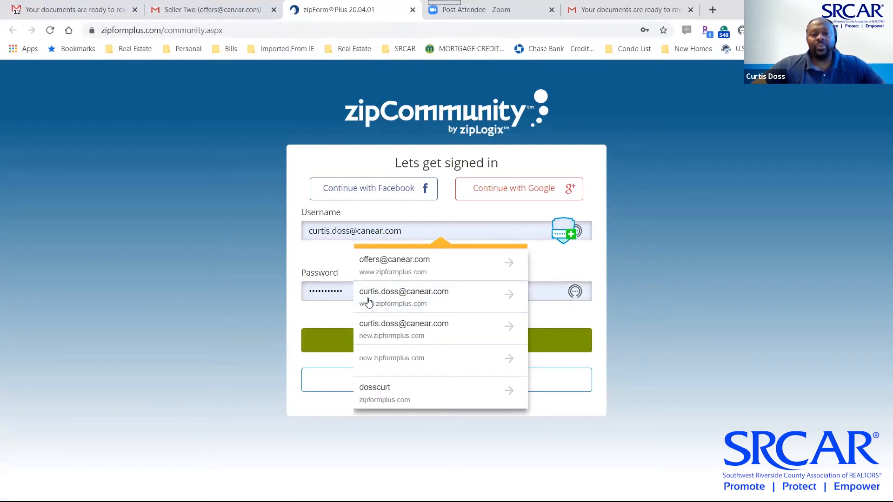
{"action": "left_click", "coordinate": [436, 267]}
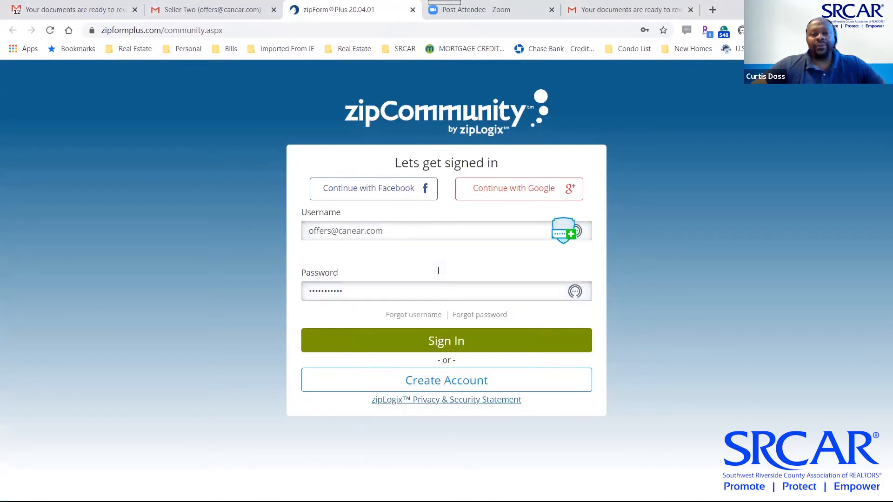
{"action": "left_click", "coordinate": [444, 339]}
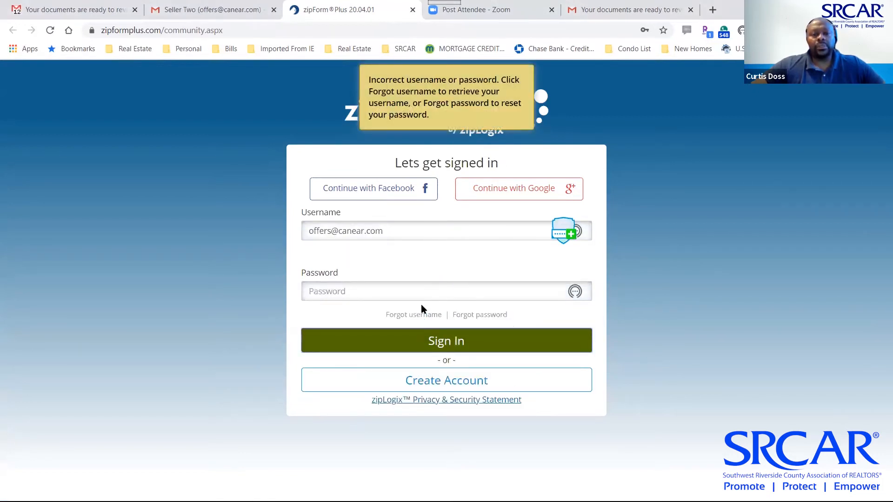
{"action": "left_click", "coordinate": [413, 294]}
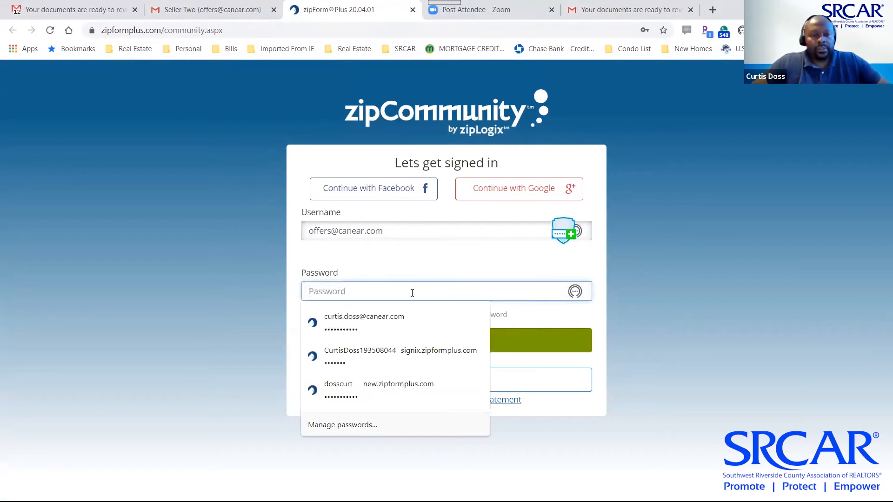
{"action": "type", "text": "••••••••"}
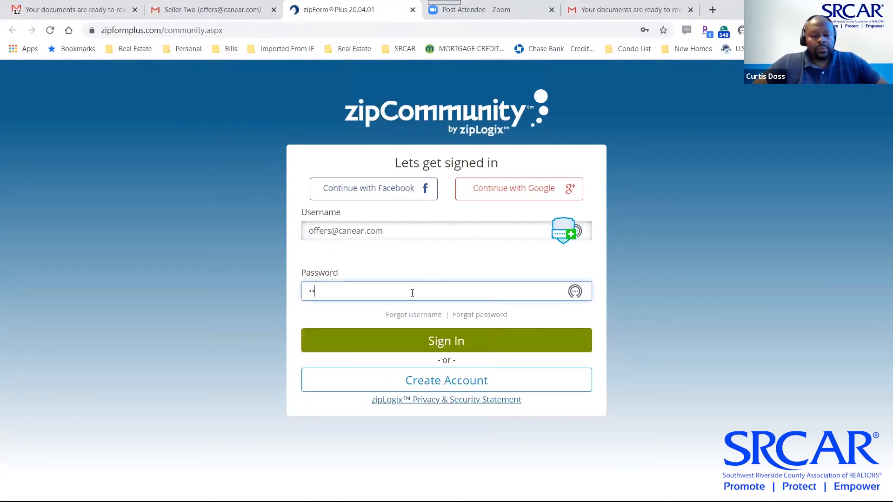
{"action": "type", "text": "•••"}
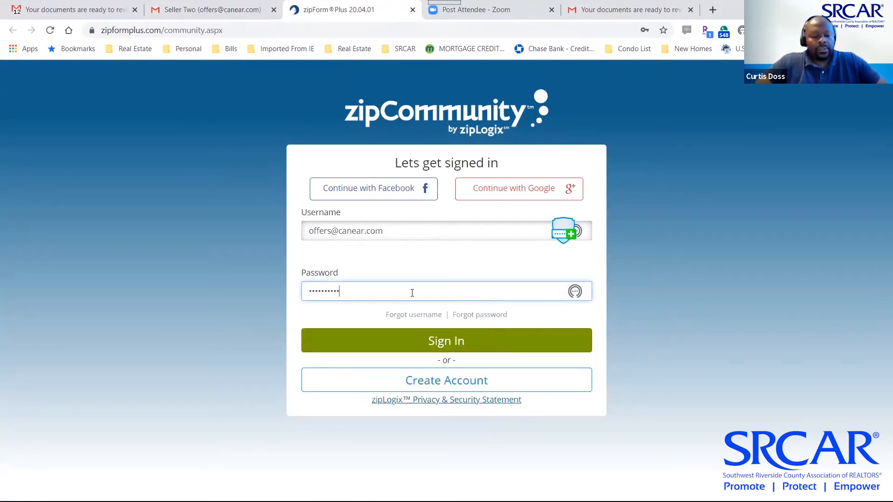
{"action": "left_click", "coordinate": [450, 342]}
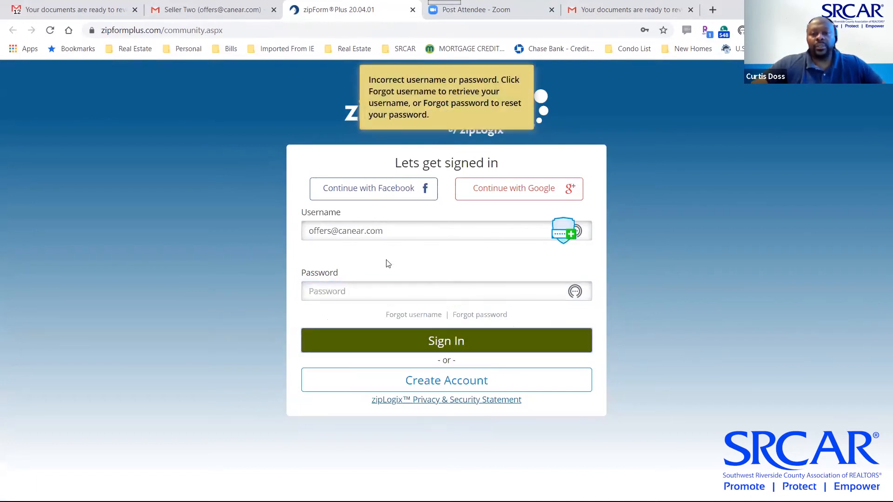
{"action": "left_click", "coordinate": [445, 385]}
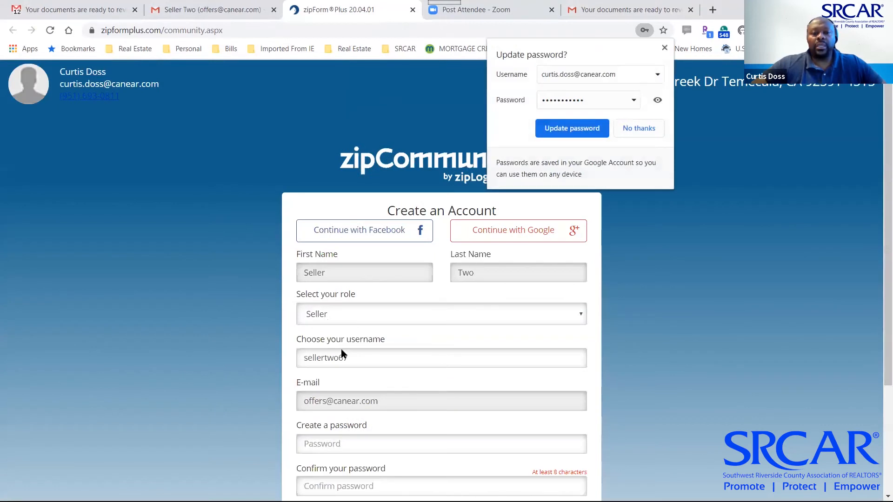
{"action": "left_click", "coordinate": [665, 47]}
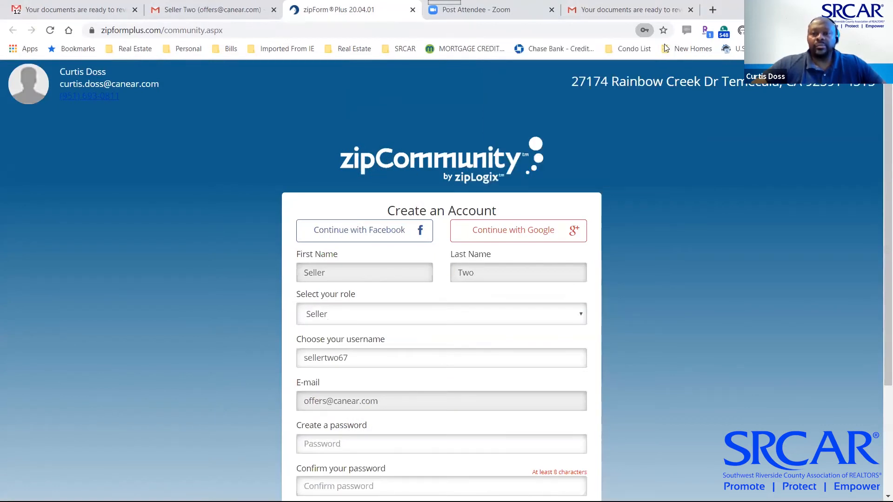
{"action": "scroll", "coordinate": [297, 396], "scroll_direction": "down", "scroll_amount": 3}
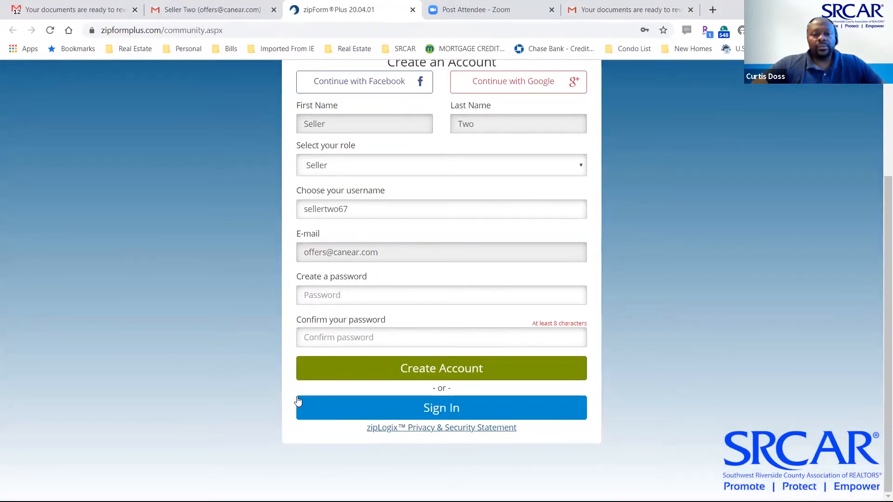
{"action": "left_click", "coordinate": [329, 295]}
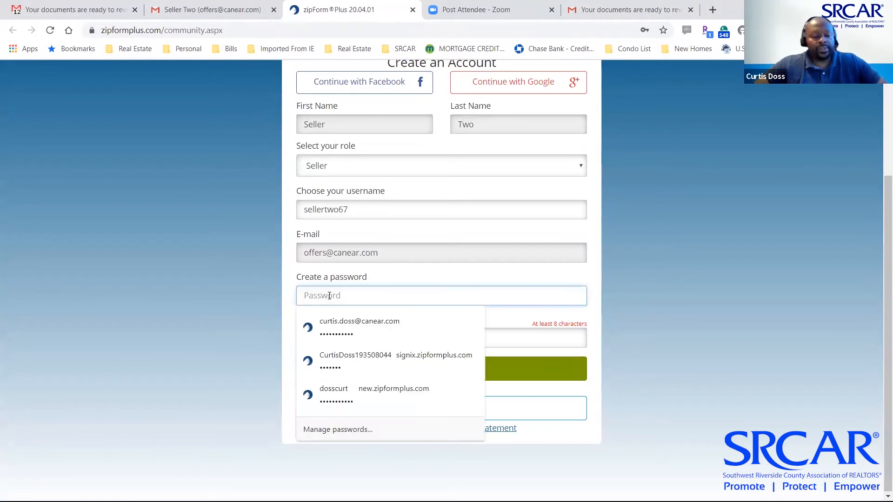
{"action": "type", "text": "s*********"}
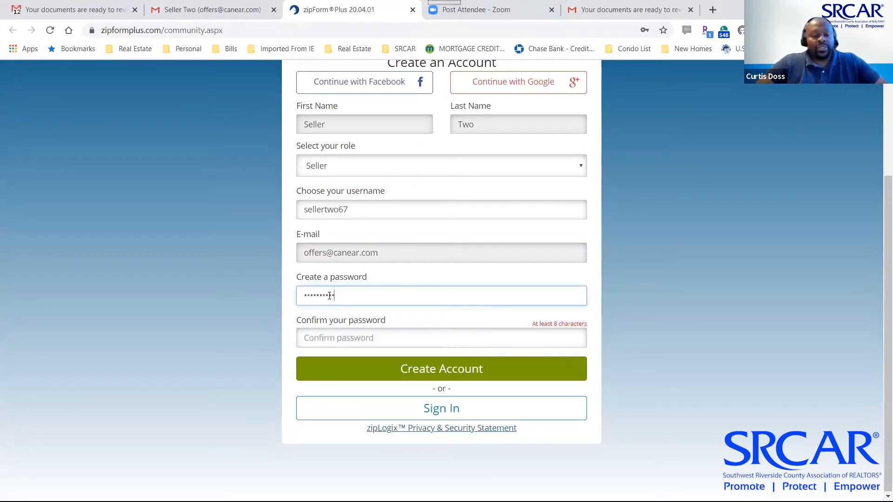
{"action": "key", "text": "Tab"}
{"action": "type", "text": "********"}
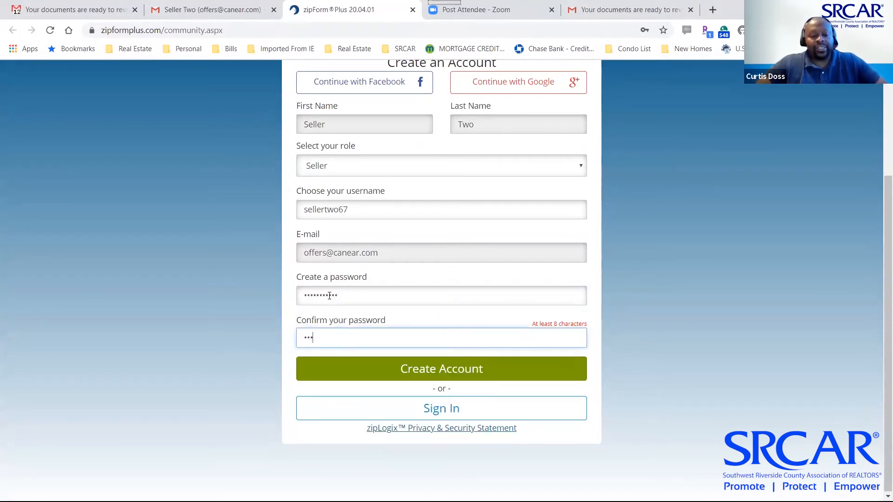
{"action": "type", "text": "**"}
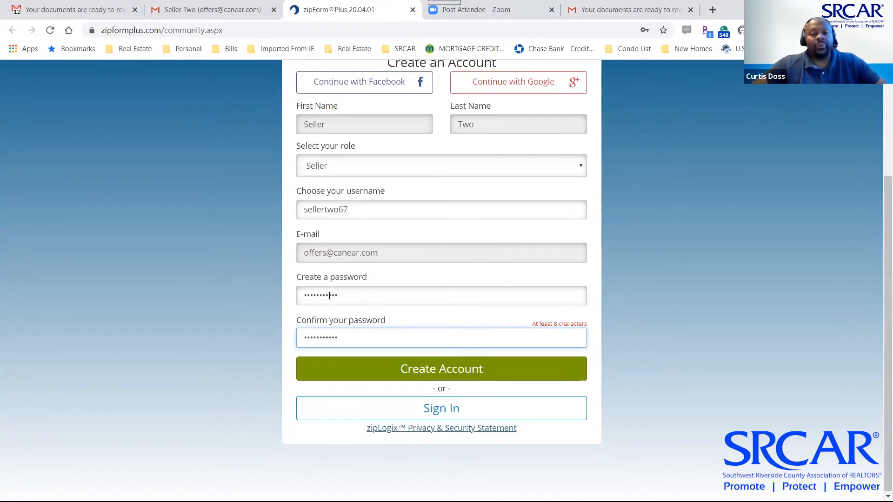
{"action": "left_click", "coordinate": [401, 373]}
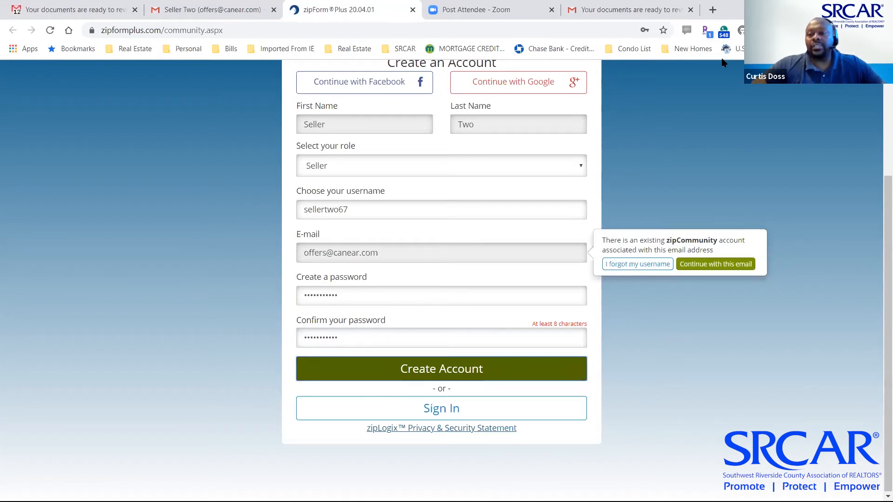
{"action": "left_click", "coordinate": [730, 266]}
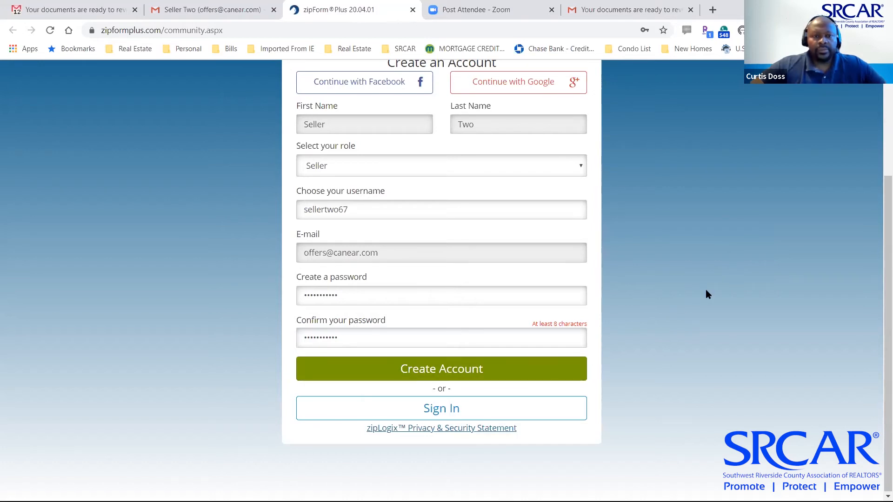
{"action": "left_click", "coordinate": [447, 409]}
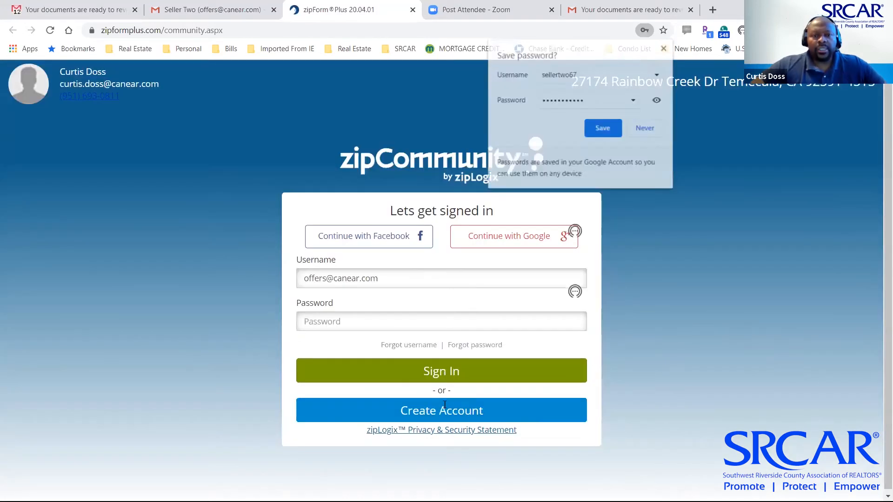
{"action": "left_click", "coordinate": [422, 343]}
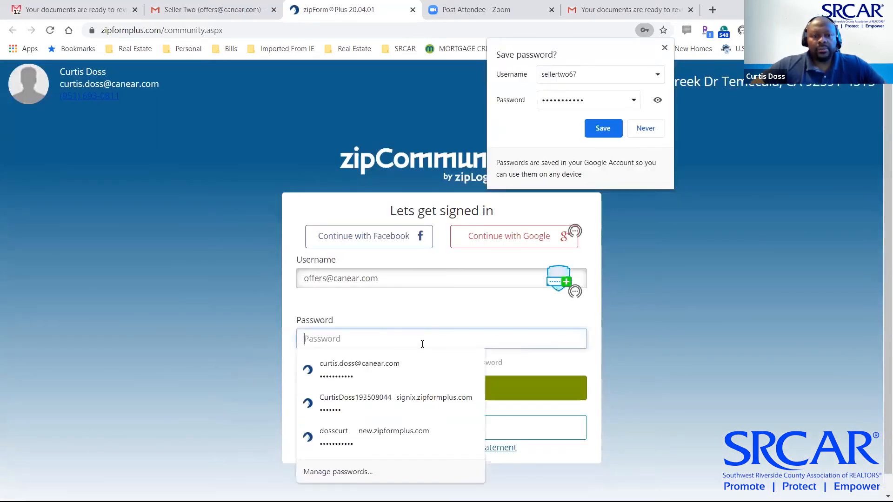
{"action": "type", "text": "••••••••"}
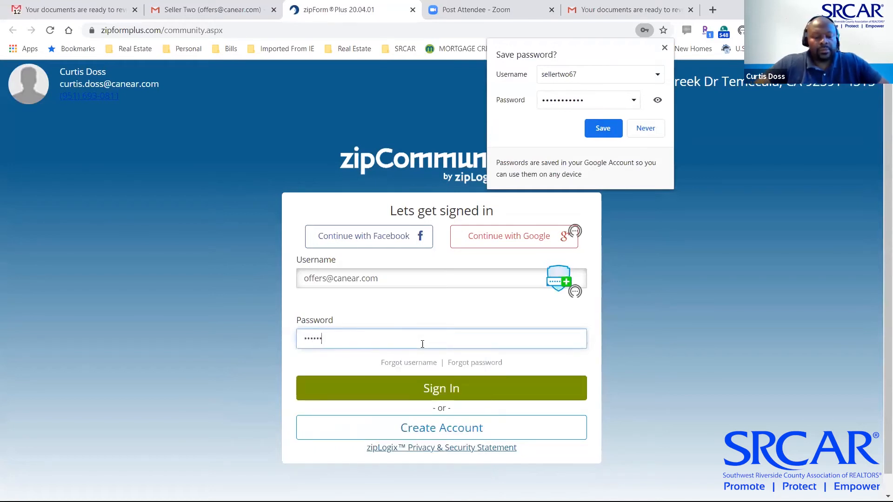
{"action": "type", "text": "•••"}
{"action": "left_click", "coordinate": [429, 390]}
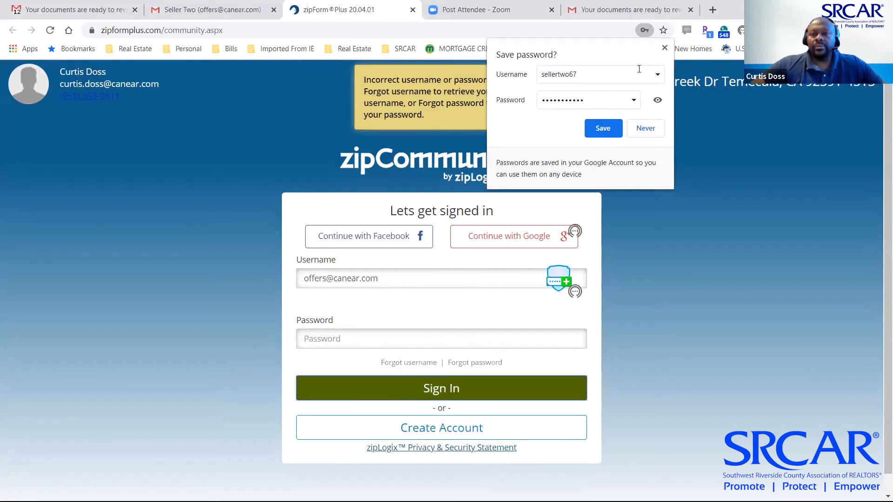
{"action": "left_click", "coordinate": [665, 49]}
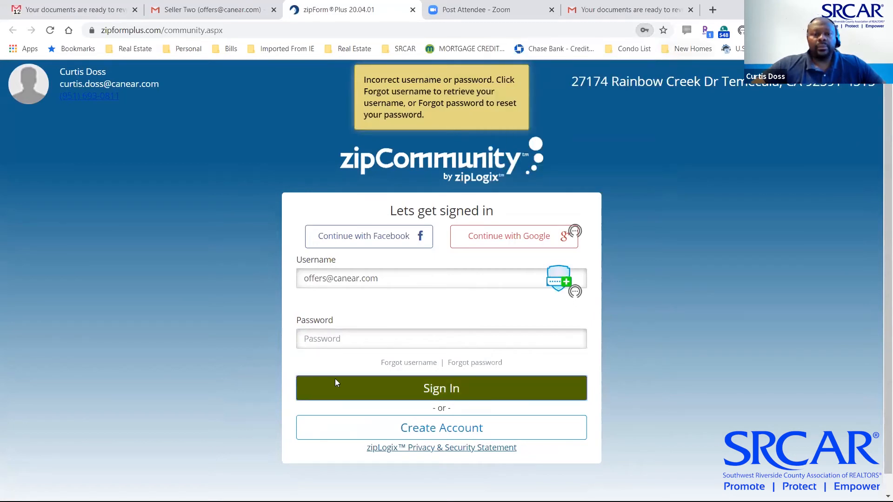
{"action": "left_click", "coordinate": [368, 340]}
{"action": "type", "text": "•••••"}
{"action": "type", "text": "••••"}
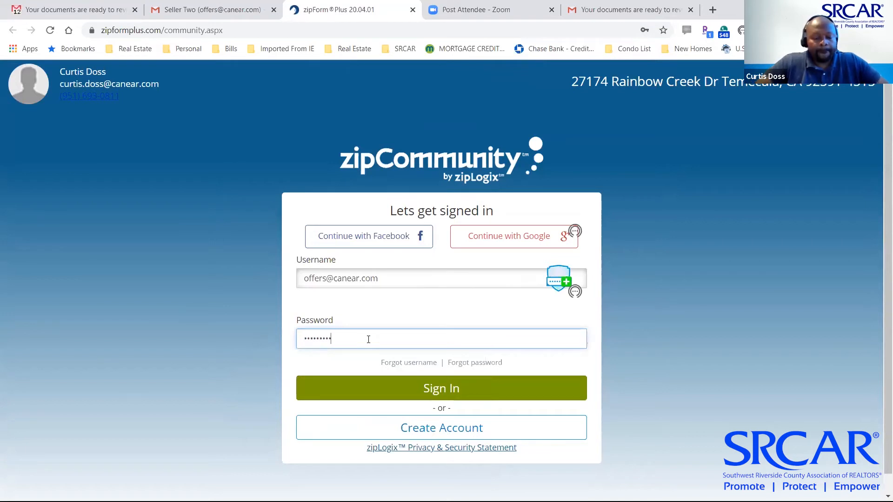
{"action": "left_click", "coordinate": [403, 383]}
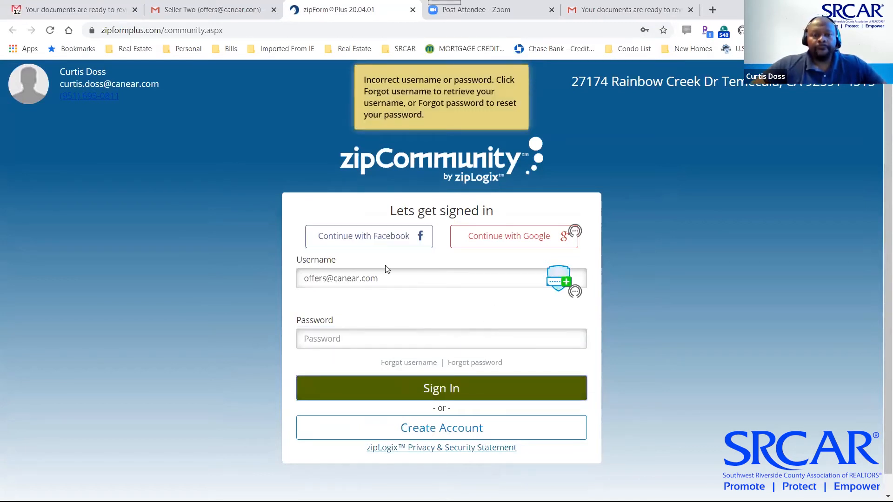
{"action": "left_click_drag", "start_coordinate": [390, 278], "coordinate": [239, 285]}
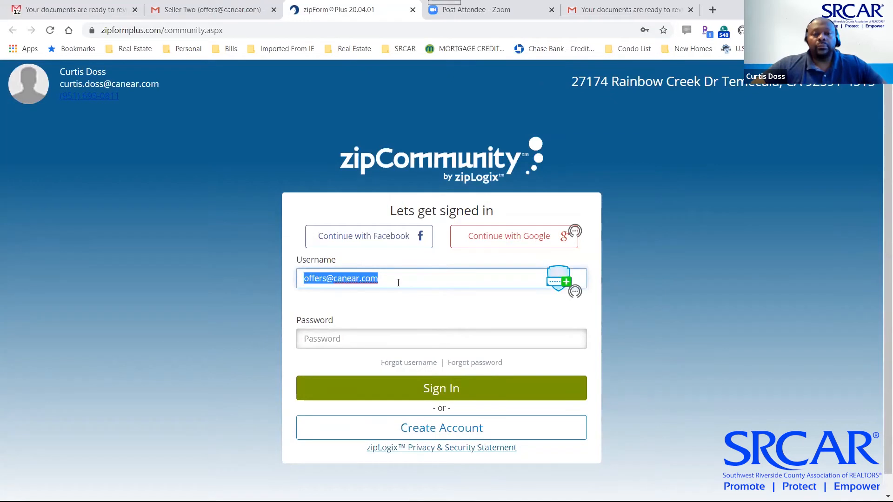
{"action": "left_click", "coordinate": [556, 346]}
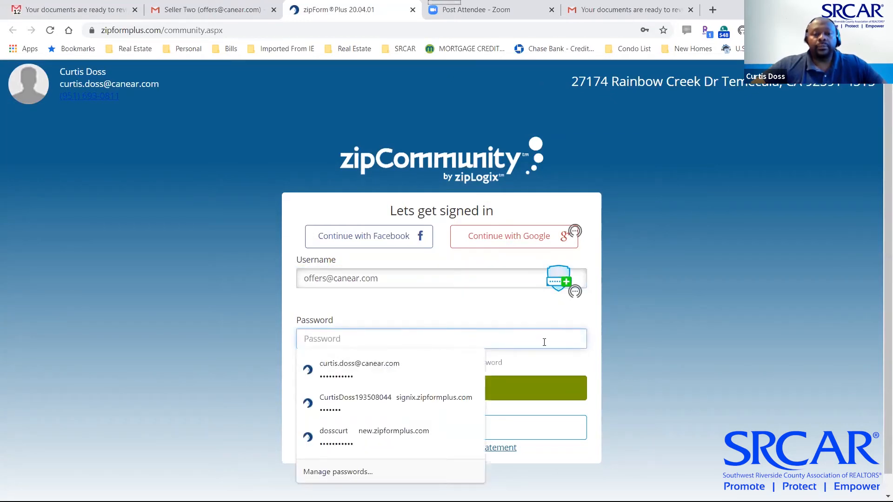
{"action": "scroll", "coordinate": [556, 349], "scroll_direction": "down", "scroll_amount": 1}
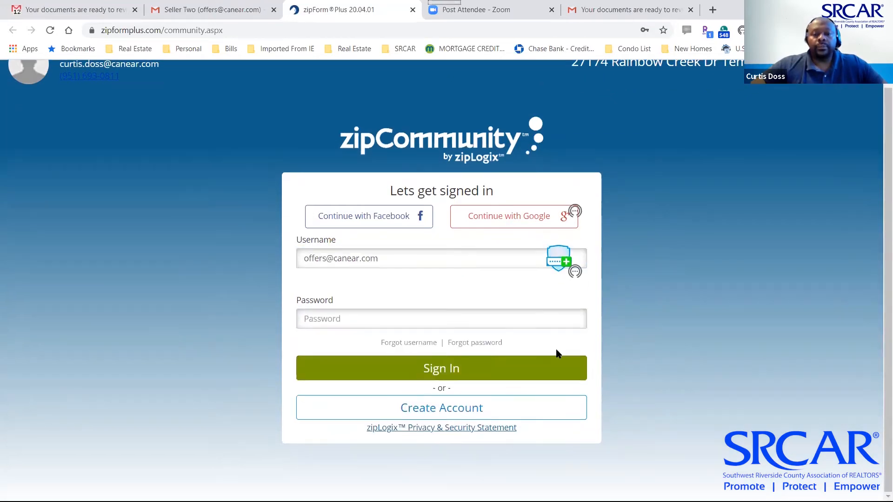
Resubmit the new-account registration with a replacement password and dismiss the browser's save-password prompt
{"action": "left_click", "coordinate": [448, 412]}
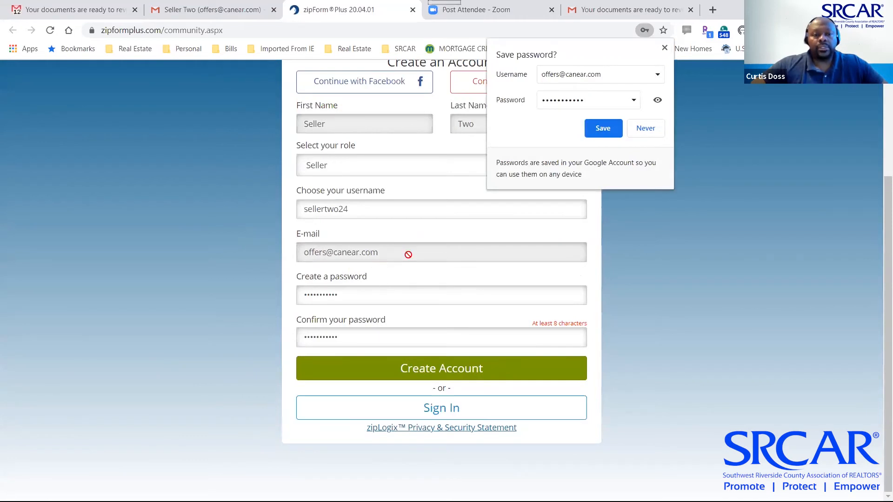
{"action": "left_click_drag", "start_coordinate": [396, 295], "coordinate": [255, 283]}
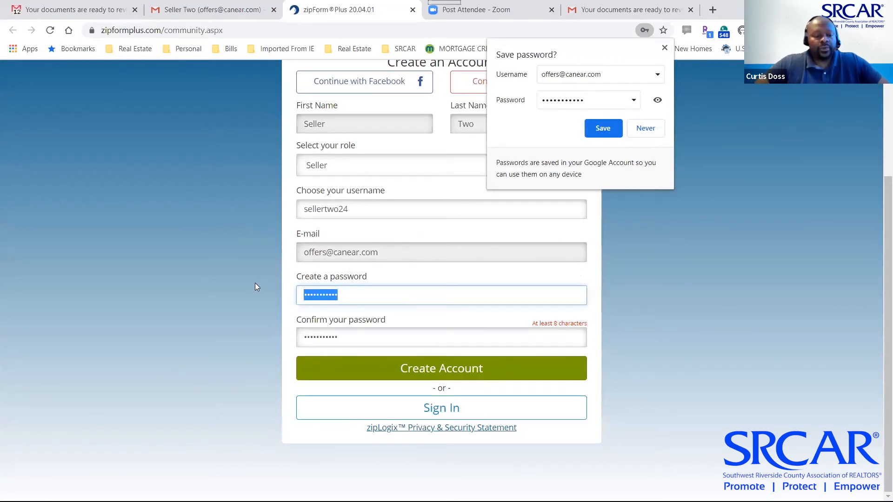
{"action": "type", "text": "••••••••••"}
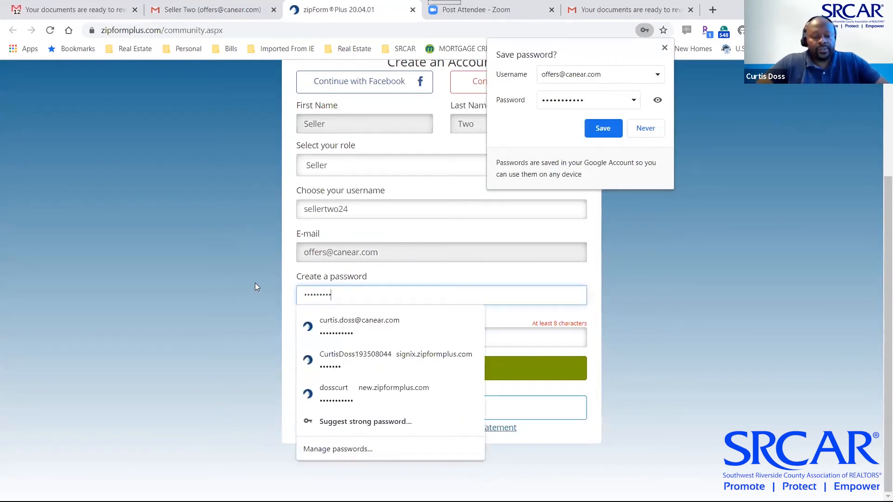
{"action": "type", "text": "•"}
{"action": "key", "text": "Tab"}
{"action": "type", "text": "•••••••••••"}
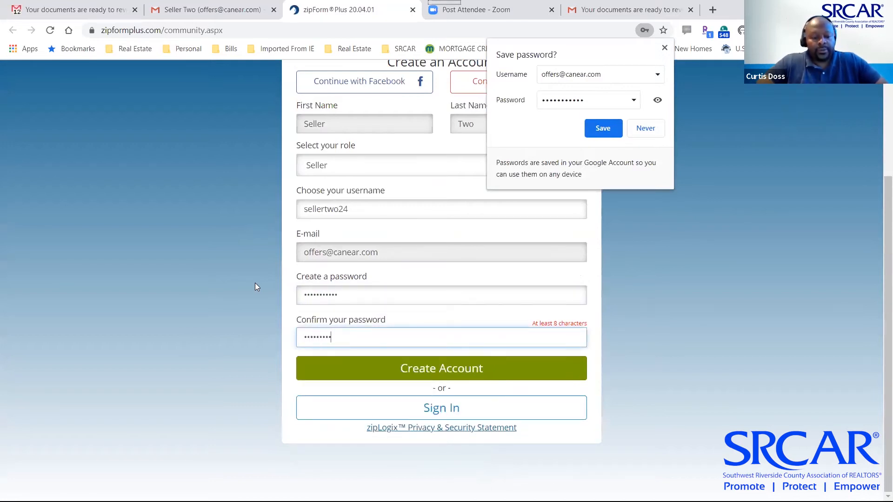
{"action": "left_click", "coordinate": [401, 373]}
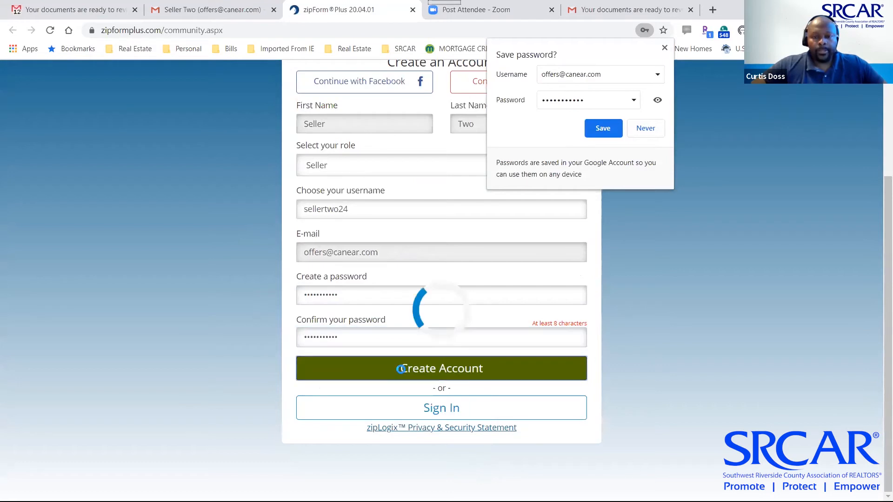
{"action": "left_click", "coordinate": [664, 50]}
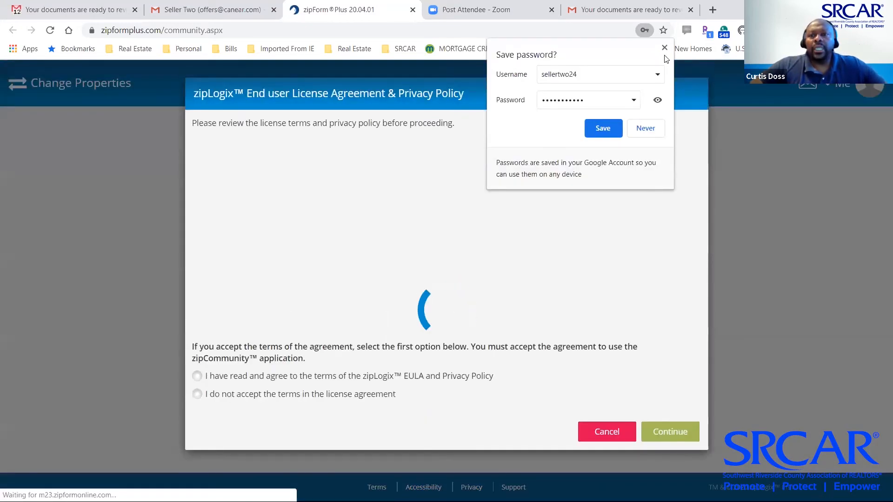
{"action": "left_click", "coordinate": [665, 49]}
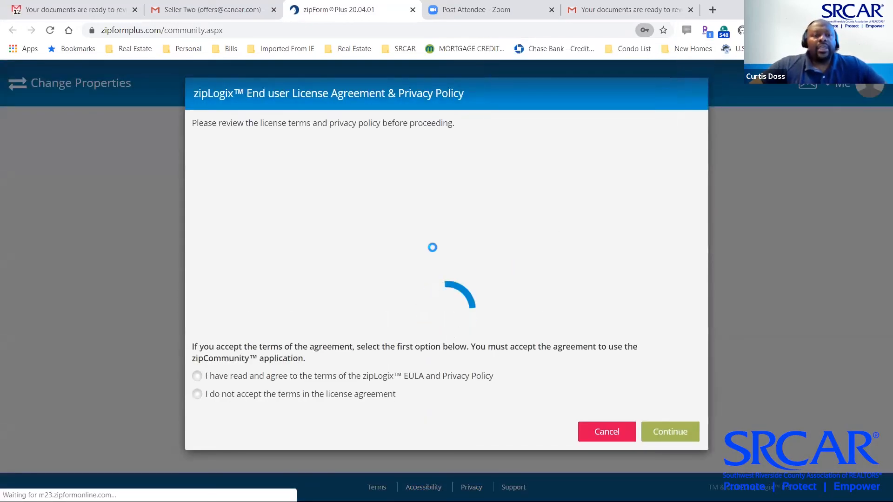
Accept the zipLogix EULA and Privacy Policy and open the shared documents list
{"action": "left_click", "coordinate": [197, 376]}
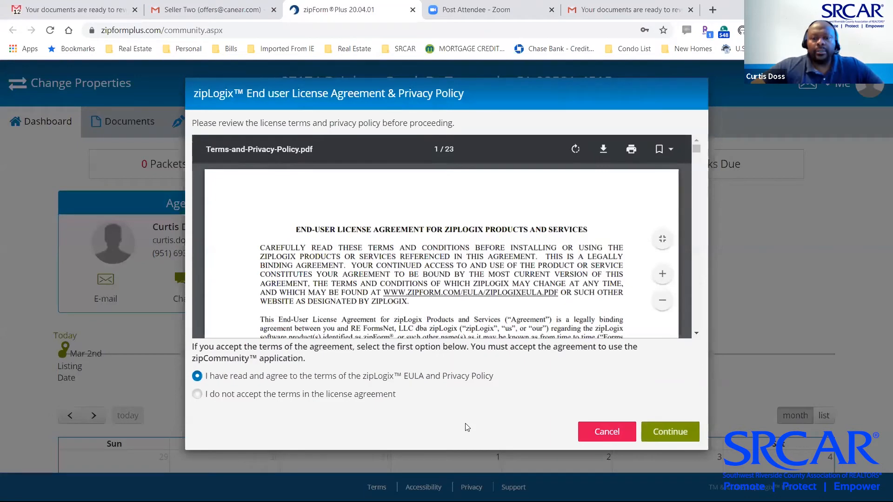
{"action": "left_click", "coordinate": [649, 430]}
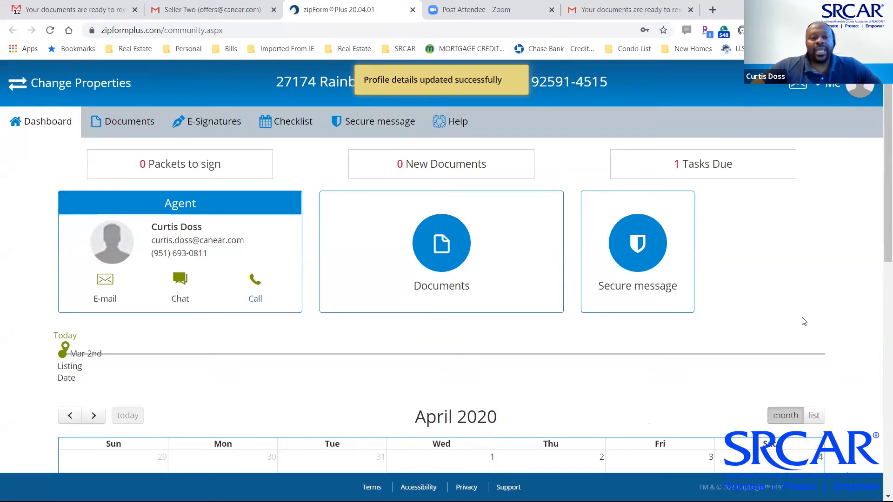
{"action": "left_click", "coordinate": [450, 257]}
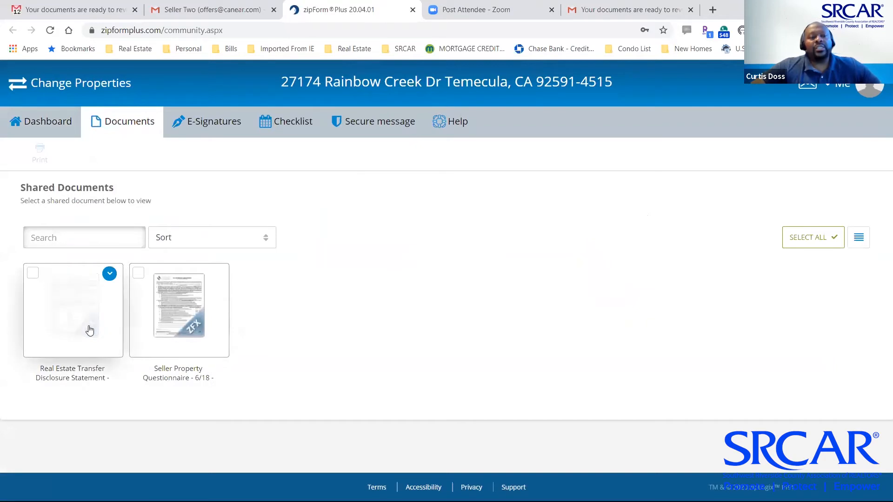
Open the shared Seller Property Questionnaire, scroll to Seller Awareness, and try answering No to question 1
{"action": "left_click", "coordinate": [172, 302]}
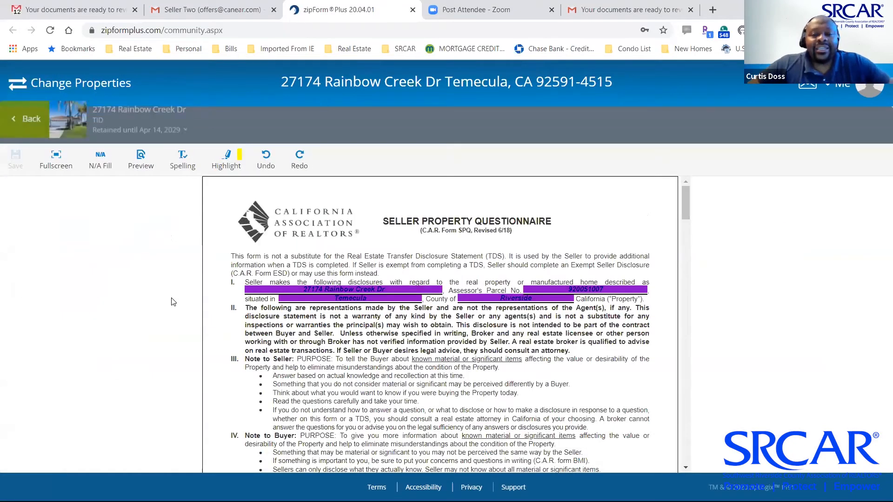
{"action": "scroll", "coordinate": [452, 317], "scroll_direction": "down", "scroll_amount": 1}
{"action": "scroll", "coordinate": [452, 317], "scroll_direction": "down", "scroll_amount": 4}
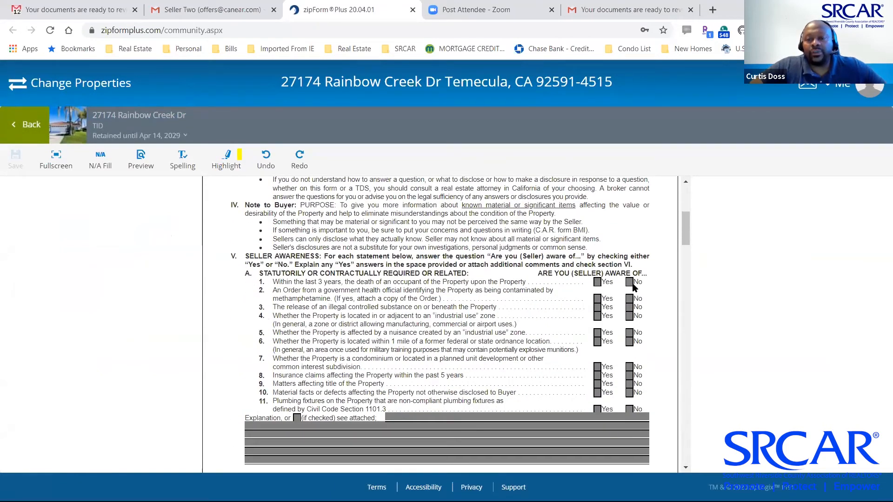
{"action": "left_click", "coordinate": [629, 282]}
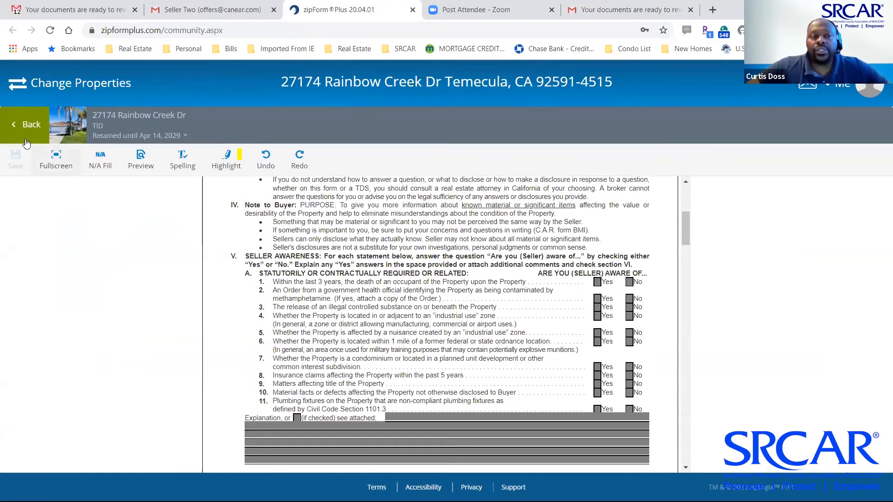
Go back to the shared documents, then view and close Seller Two's sharing permissions in the agent's window
{"action": "left_click", "coordinate": [26, 128]}
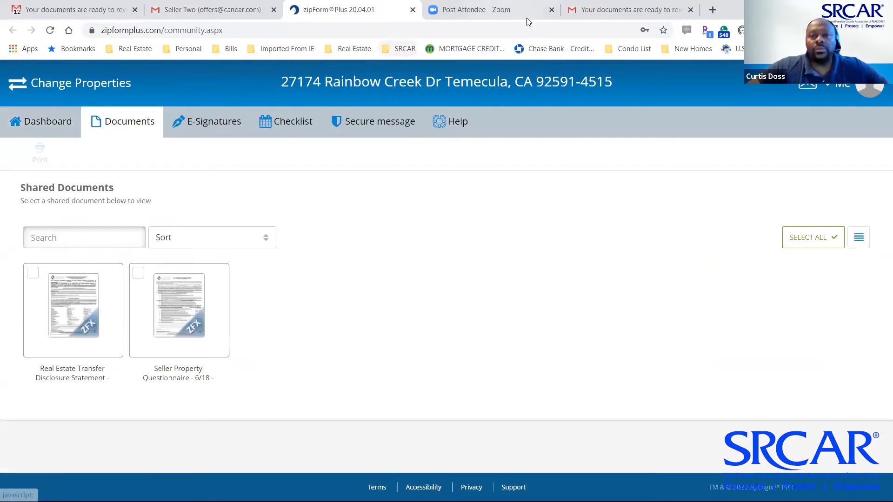
{"action": "key", "text": "alt+Tab"}
{"action": "key", "text": "alt+Tab"}
{"action": "key", "text": "alt+Tab"}
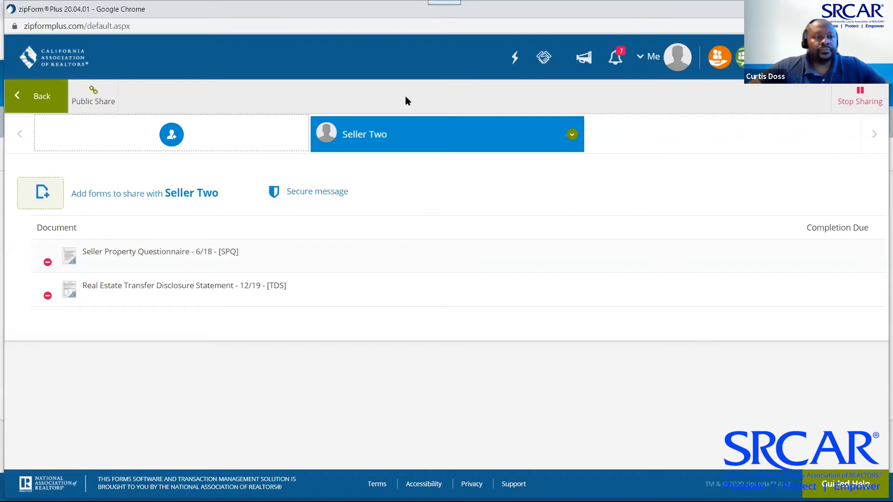
{"action": "left_click", "coordinate": [46, 101]}
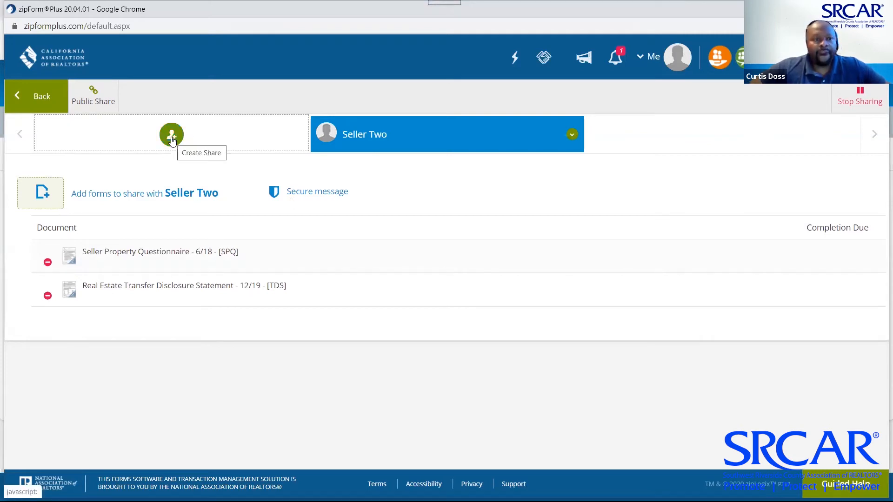
{"action": "left_click", "coordinate": [592, 137]}
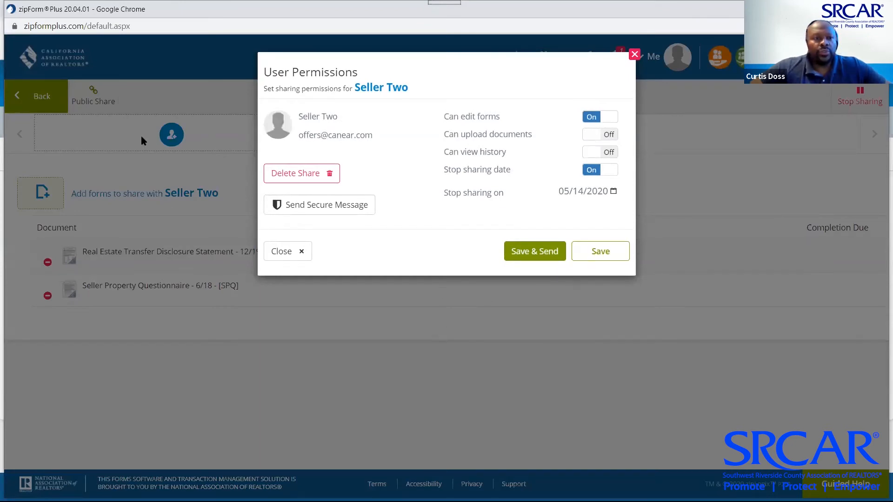
{"action": "left_click", "coordinate": [294, 254]}
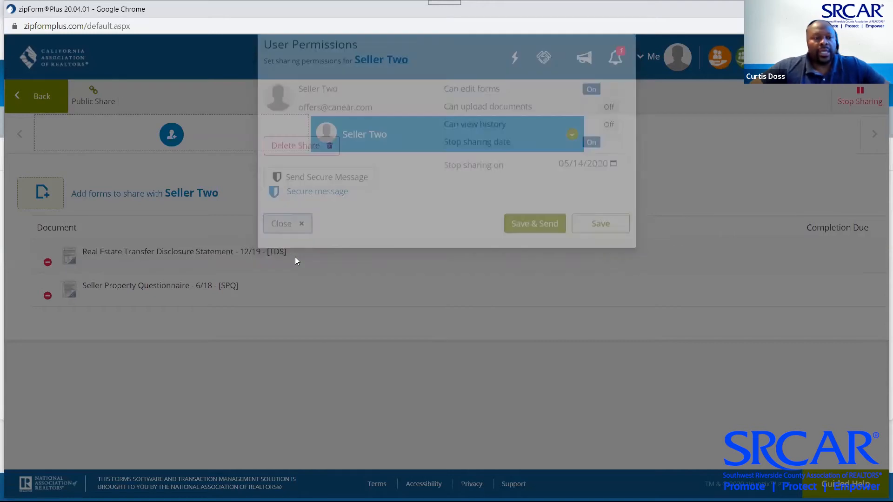
Add Seller One from the transaction parties as another share recipient
{"action": "left_click", "coordinate": [171, 136]}
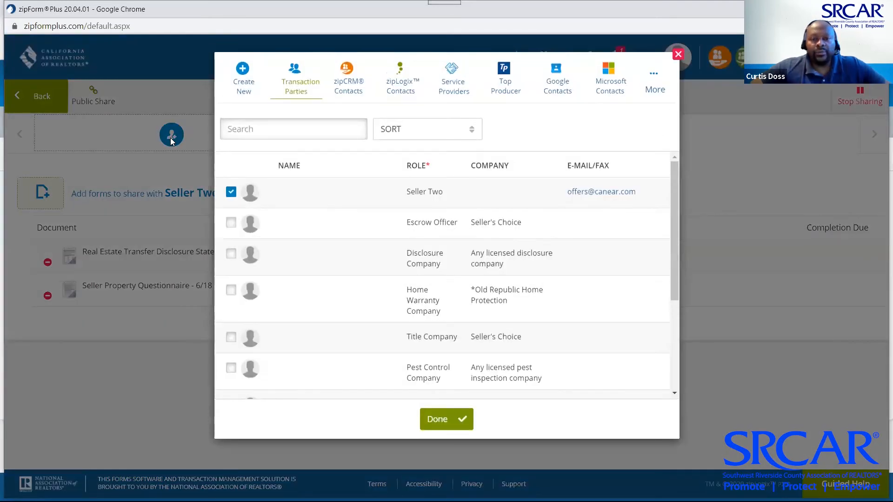
{"action": "scroll", "coordinate": [269, 243], "scroll_direction": "down", "scroll_amount": 3}
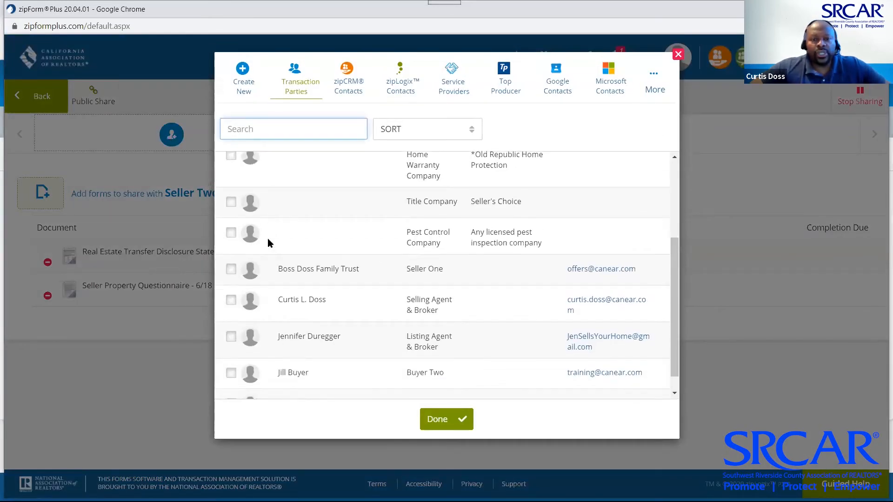
{"action": "left_click", "coordinate": [231, 263]}
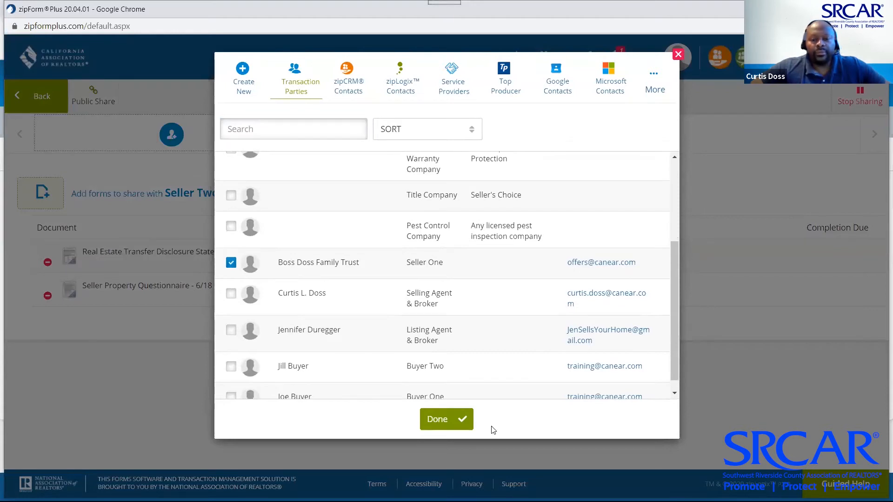
{"action": "left_click", "coordinate": [459, 420]}
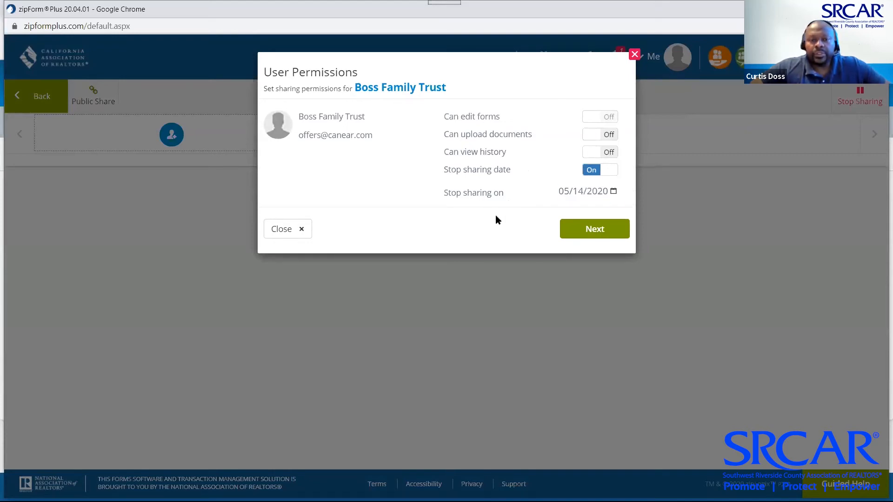
Toggle Seller One's history and upload permissions on and off, remove the stop-sharing date, and close without sharing
{"action": "left_click_drag", "start_coordinate": [495, 216], "coordinate": [486, 321]}
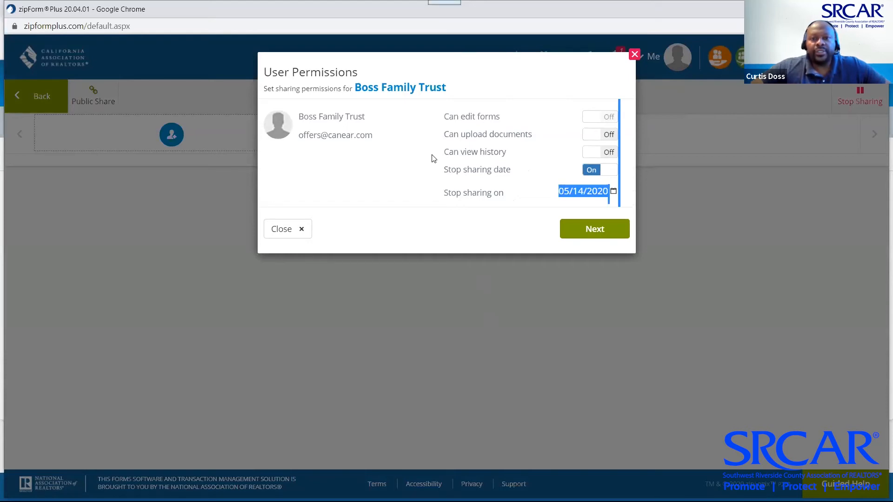
{"action": "left_click", "coordinate": [591, 115]}
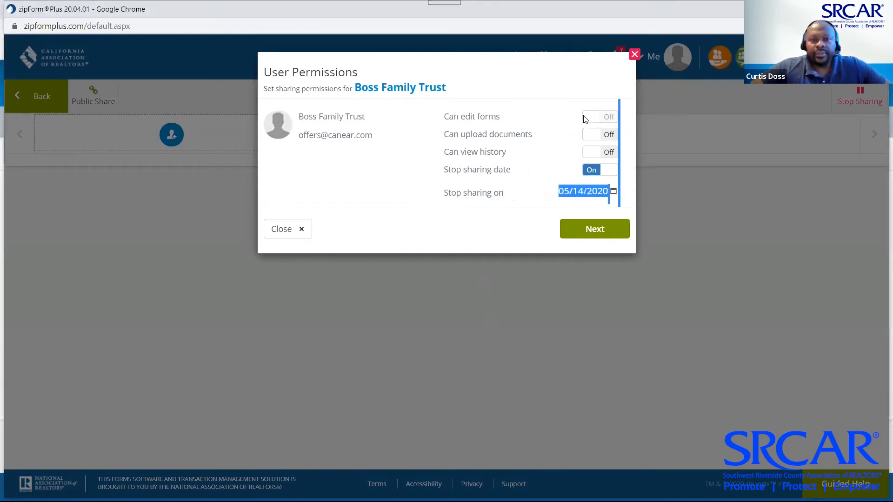
{"action": "left_click", "coordinate": [590, 153]}
{"action": "left_click", "coordinate": [596, 135]}
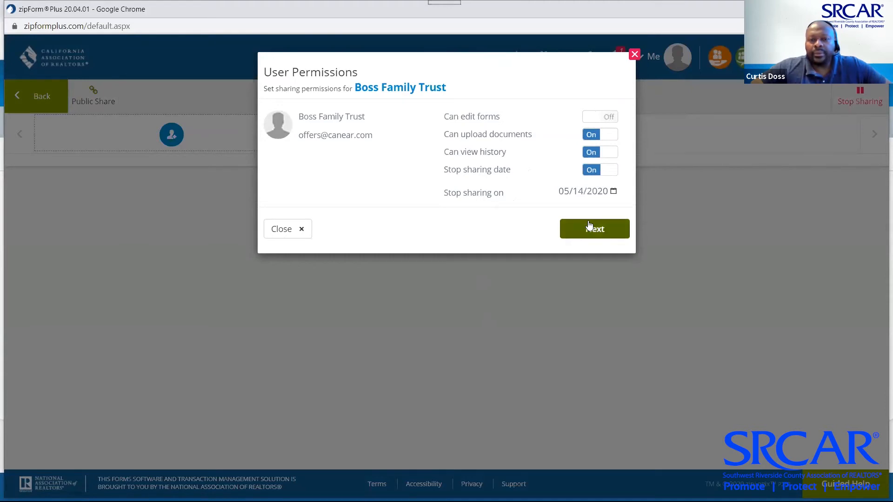
{"action": "left_click", "coordinate": [604, 153]}
{"action": "left_click", "coordinate": [605, 136]}
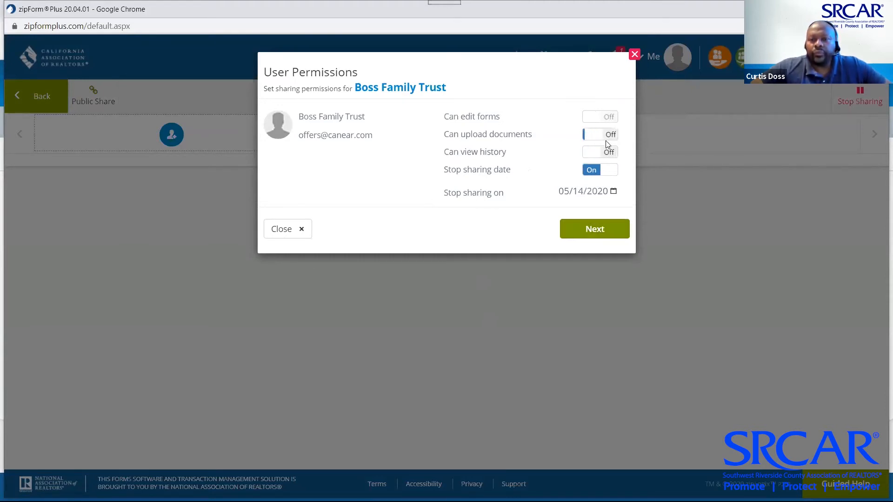
{"action": "left_click", "coordinate": [611, 171]}
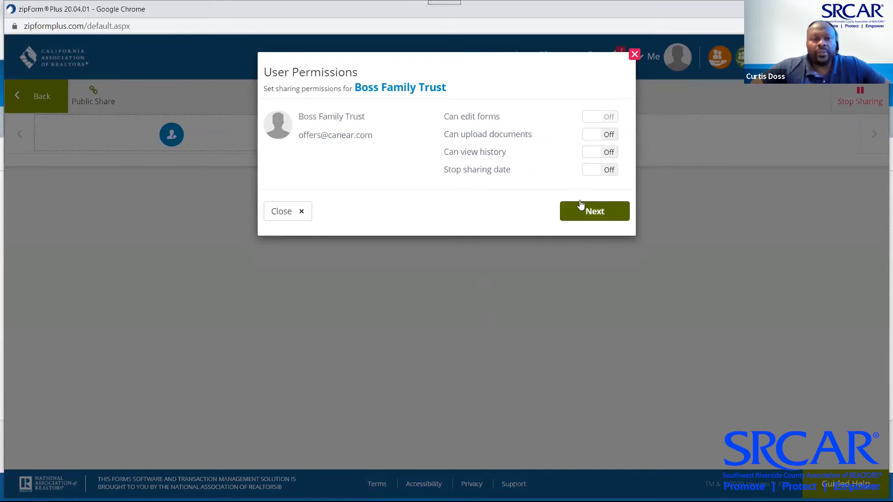
{"action": "left_click", "coordinate": [296, 215]}
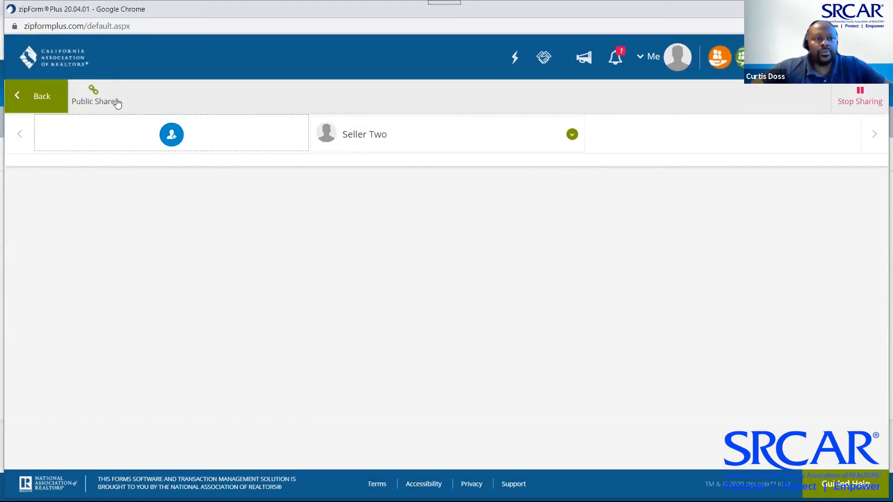
Pause sharing for the transaction and reopen its share page to reach Seller Two's share options
{"action": "left_click", "coordinate": [860, 93]}
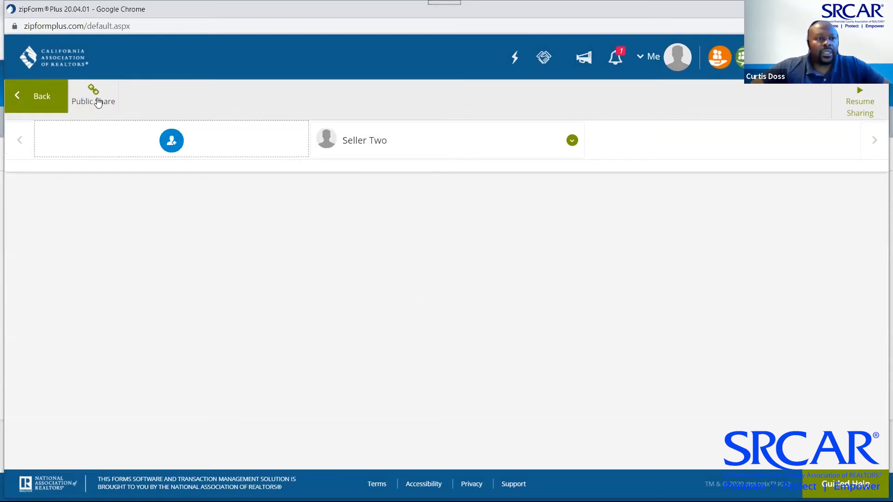
{"action": "left_click", "coordinate": [42, 97]}
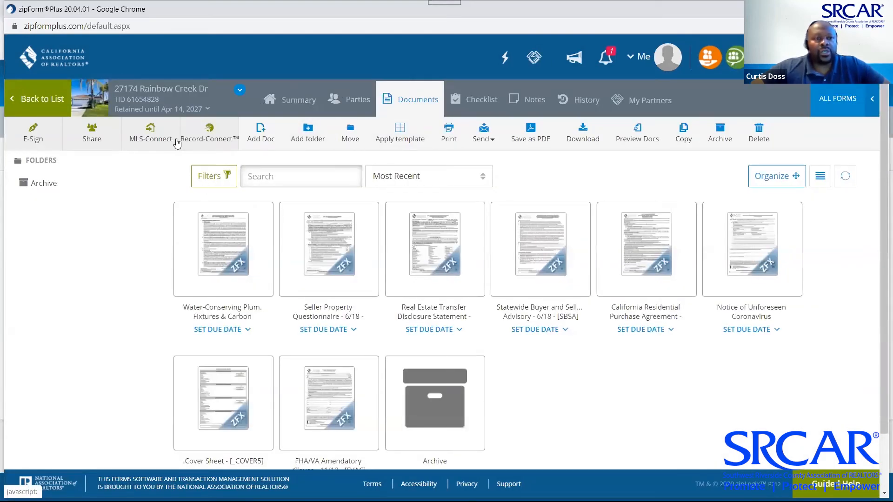
{"action": "left_click", "coordinate": [92, 135]}
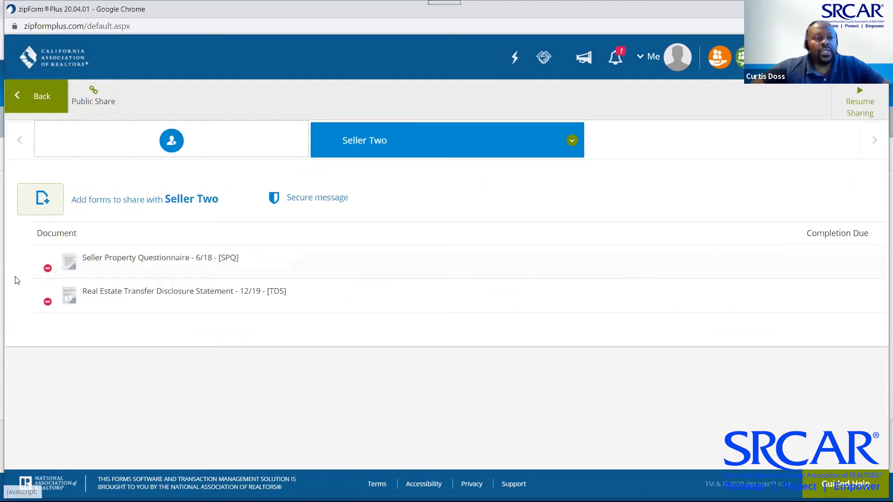
{"action": "left_click", "coordinate": [572, 147]}
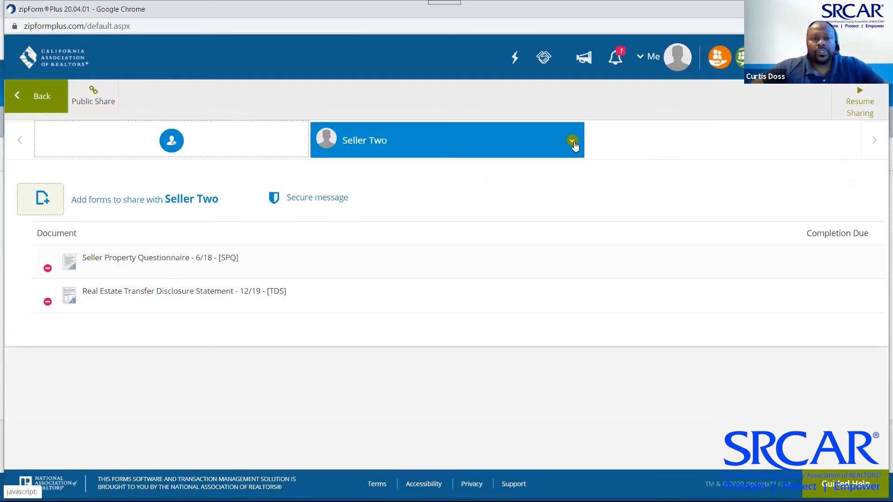
{"action": "left_click", "coordinate": [572, 142]}
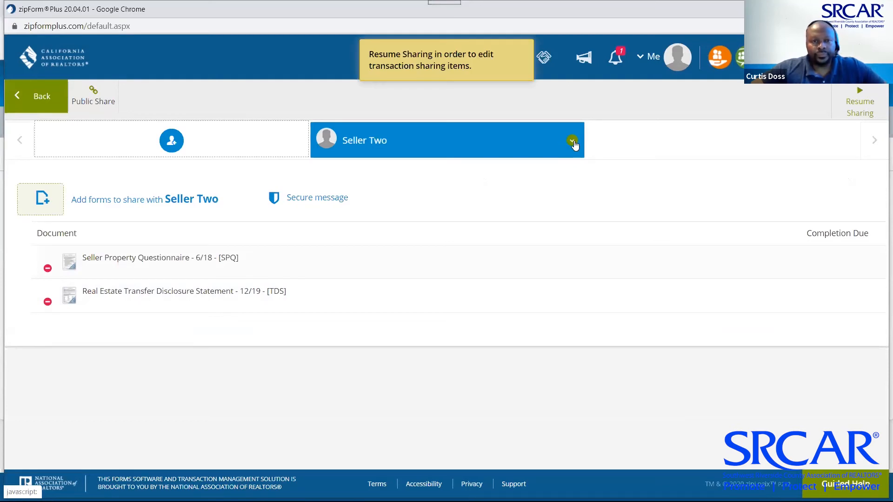
{"action": "left_click", "coordinate": [574, 142]}
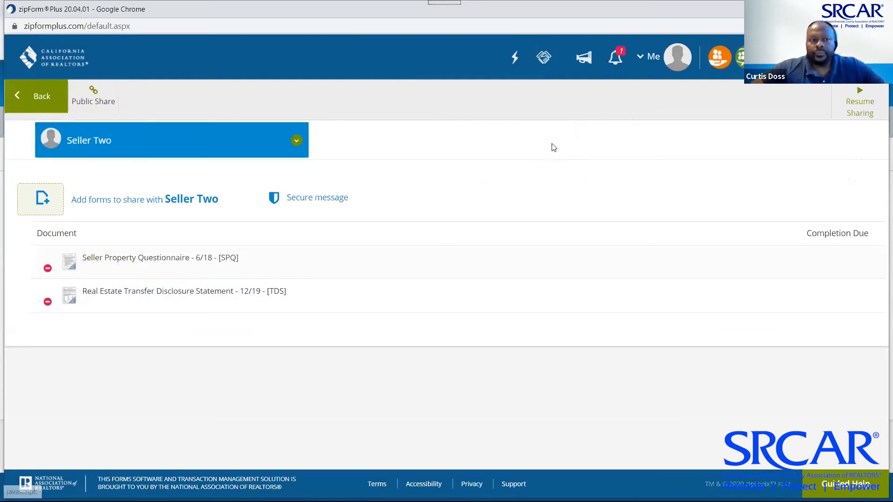
Return to the transaction's share page and resume sharing the transaction
{"action": "left_click", "coordinate": [297, 142]}
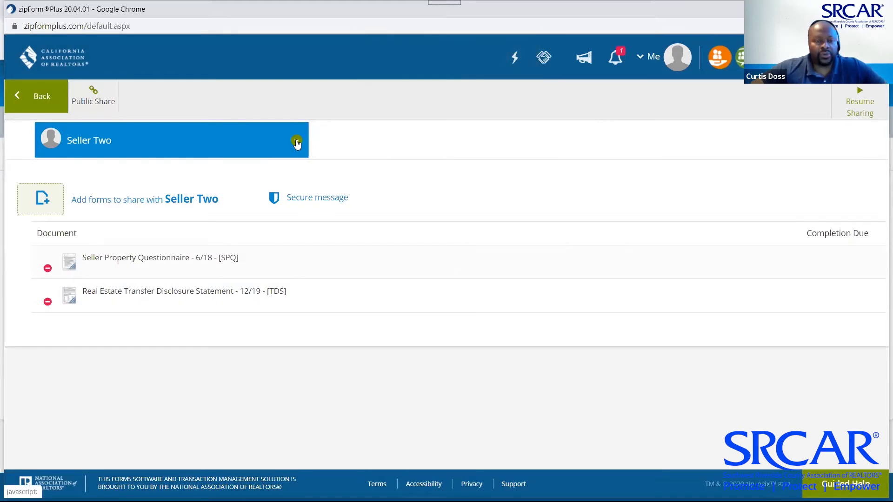
{"action": "left_click", "coordinate": [296, 143]}
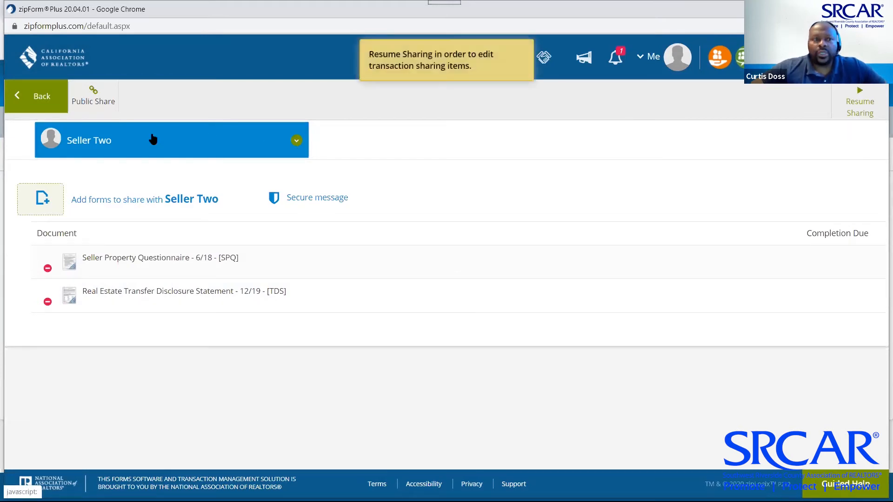
{"action": "left_click", "coordinate": [39, 96]}
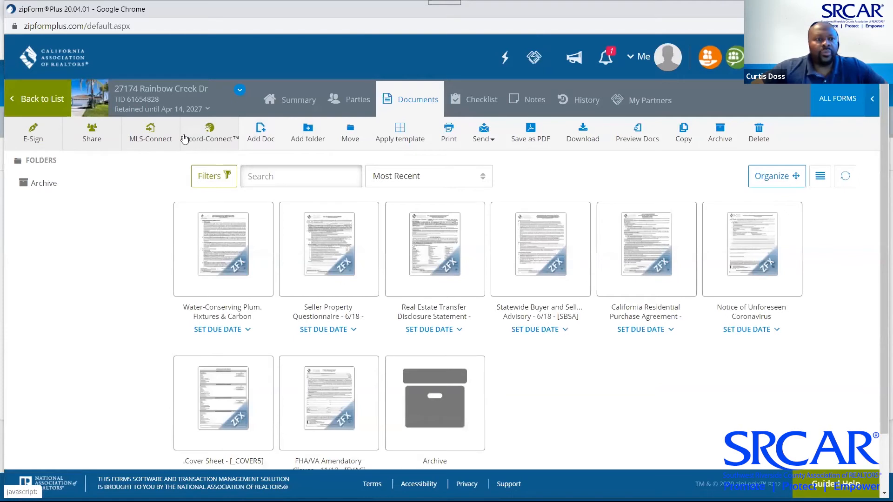
{"action": "left_click", "coordinate": [91, 133]}
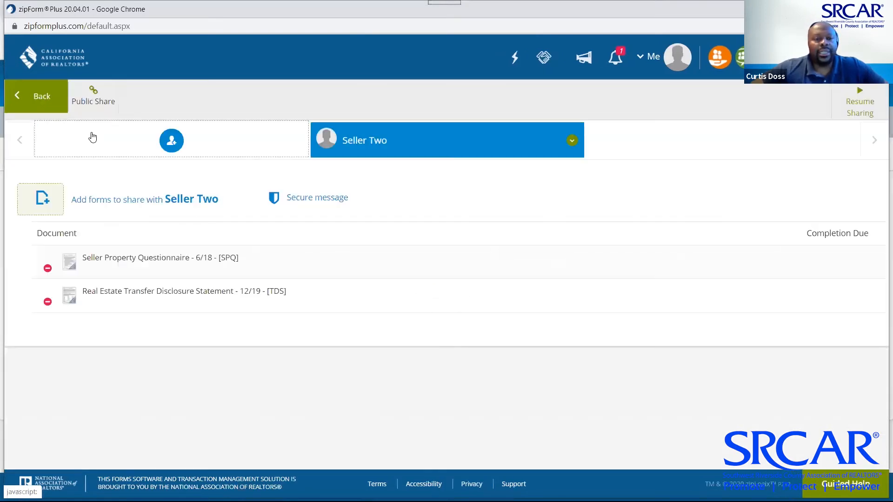
{"action": "left_click", "coordinate": [572, 142]}
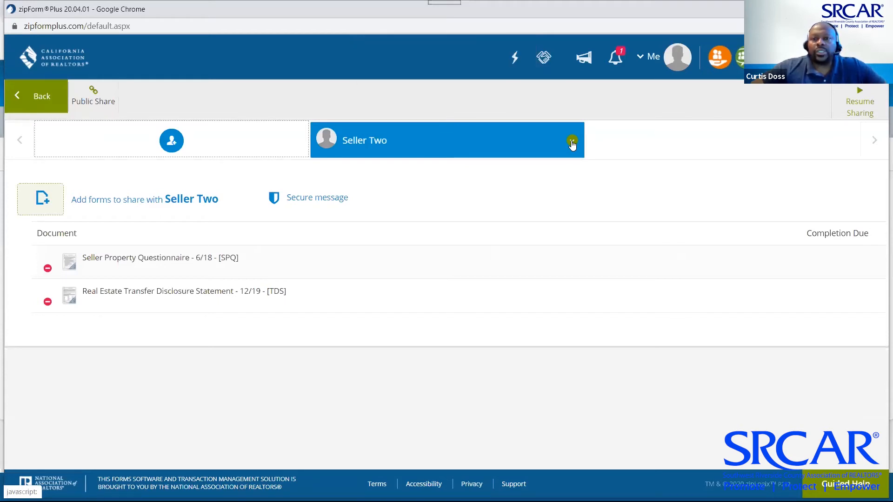
{"action": "left_click", "coordinate": [852, 97]}
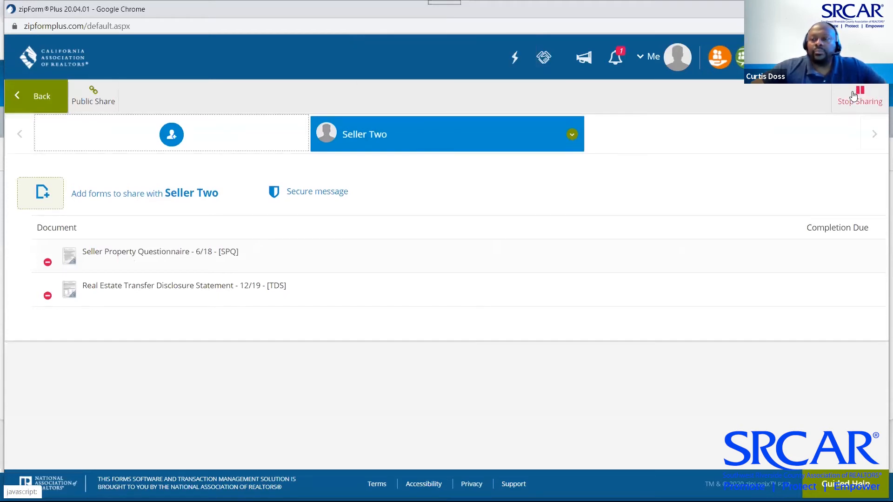
Delete the Seller Two share and start a new private share with Seller One as recipient
{"action": "left_click", "coordinate": [573, 135]}
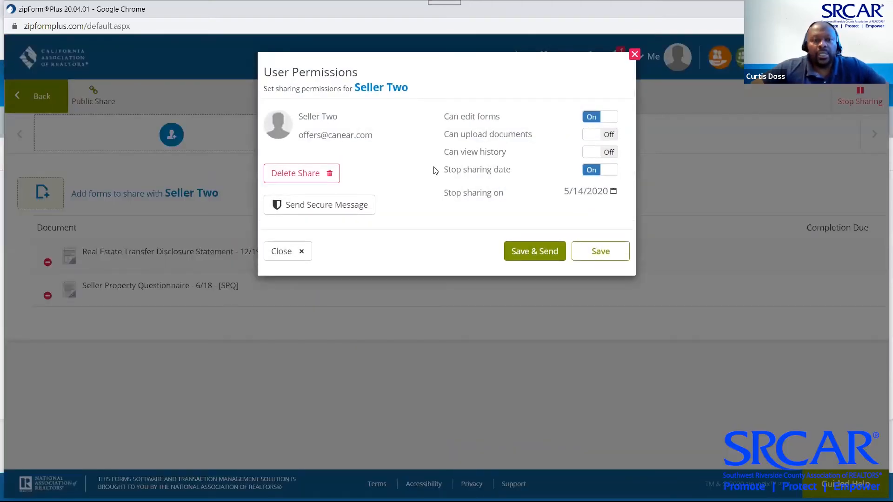
{"action": "left_click", "coordinate": [296, 177]}
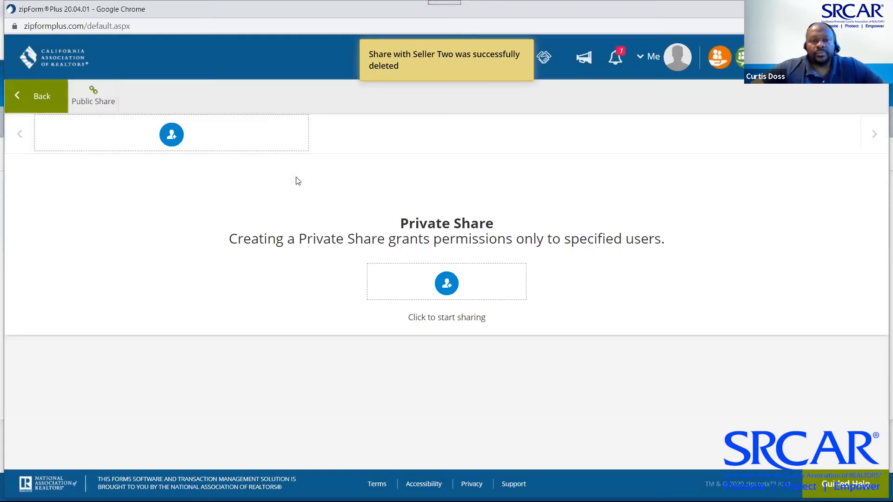
{"action": "left_click", "coordinate": [170, 138]}
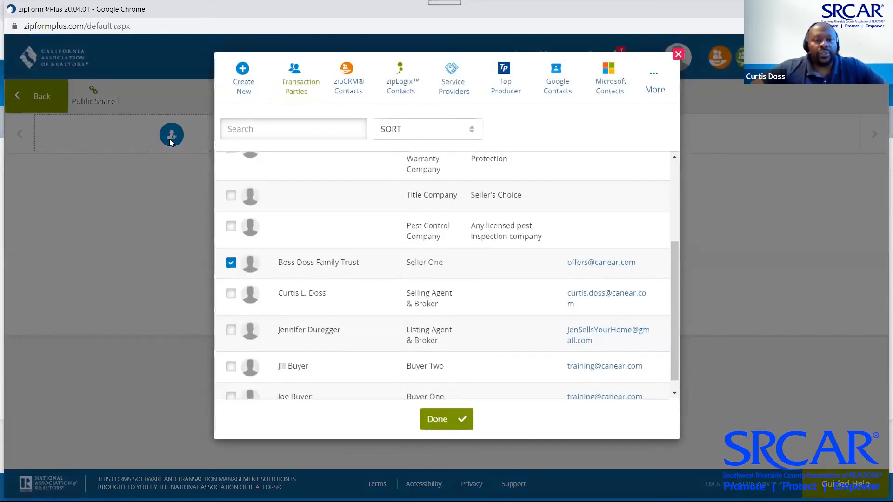
{"action": "scroll", "coordinate": [255, 248], "scroll_direction": "down", "scroll_amount": 3}
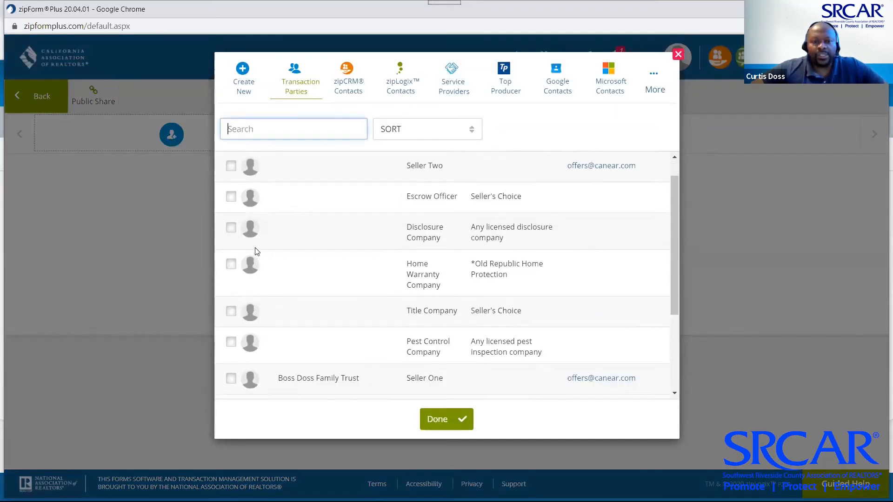
{"action": "scroll", "coordinate": [256, 252], "scroll_direction": "down", "scroll_amount": 1}
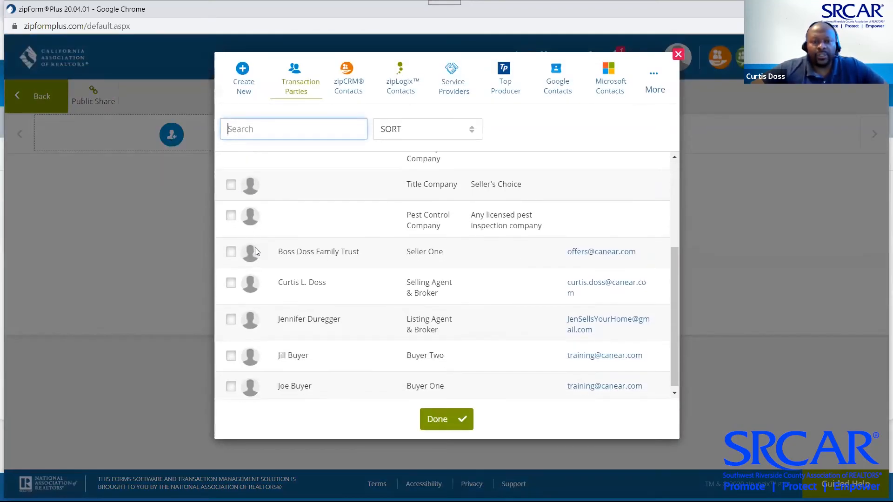
{"action": "left_click", "coordinate": [232, 252]}
{"action": "left_click", "coordinate": [446, 427]}
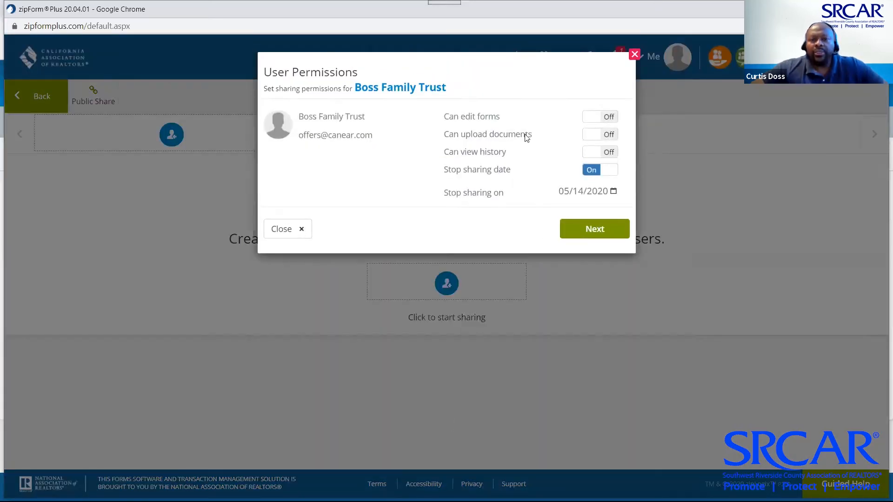
Let Seller One edit forms, include the SPQ and Transfer Disclosure Statement, and send the share invitation
{"action": "left_click", "coordinate": [588, 124]}
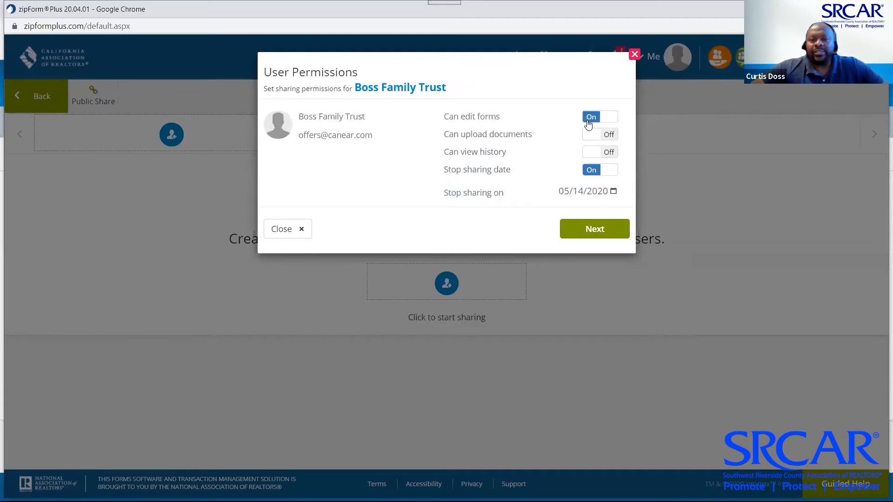
{"action": "left_click", "coordinate": [588, 232]}
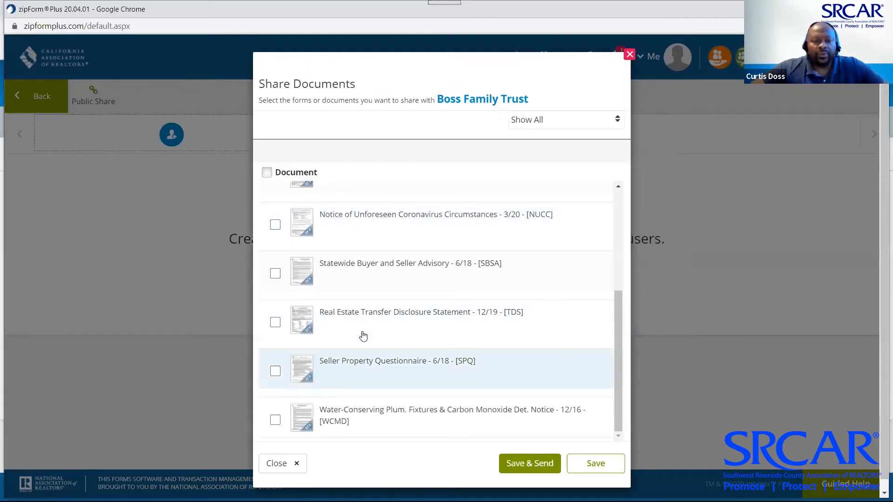
{"action": "left_click", "coordinate": [275, 371]}
{"action": "left_click", "coordinate": [275, 322]}
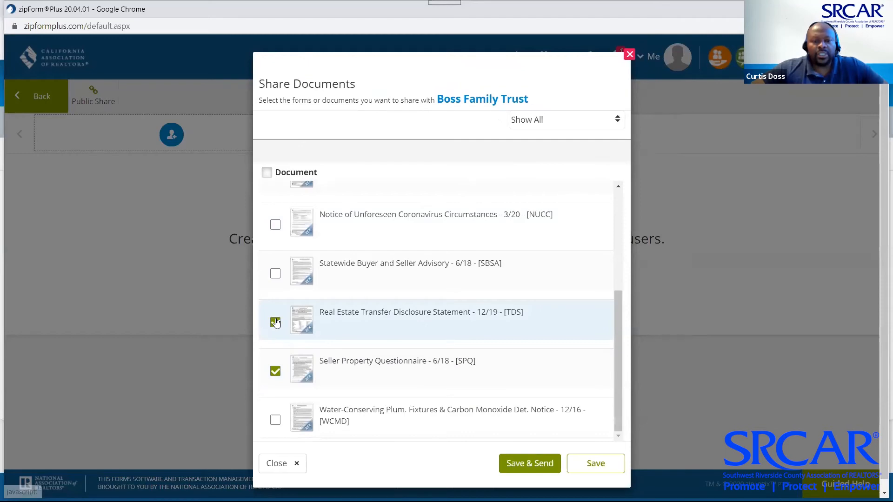
{"action": "left_click", "coordinate": [539, 464]}
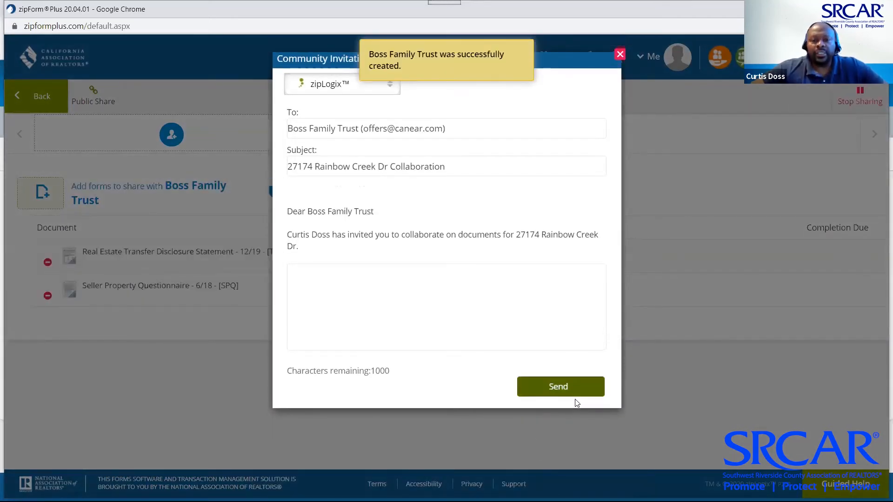
{"action": "left_click", "coordinate": [576, 399]}
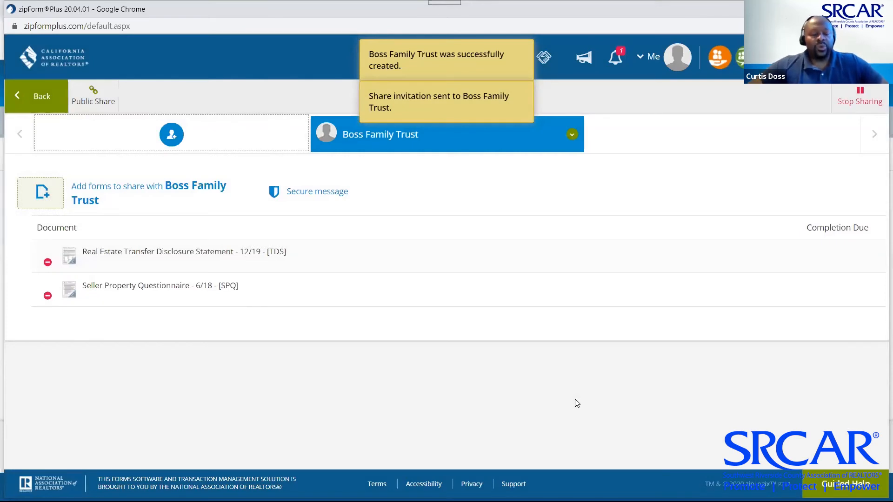
{"action": "key", "text": "alt+Tab"}
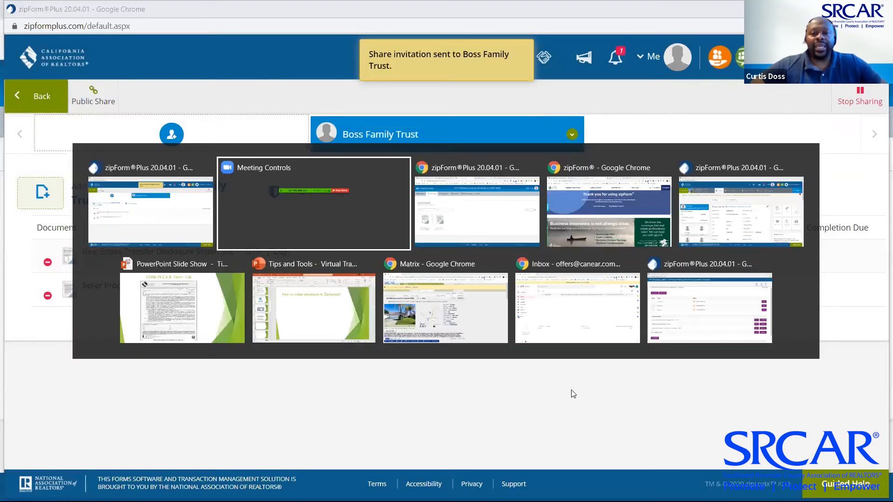
{"action": "key", "text": "alt+Tab"}
{"action": "key", "text": "alt+Tab"}
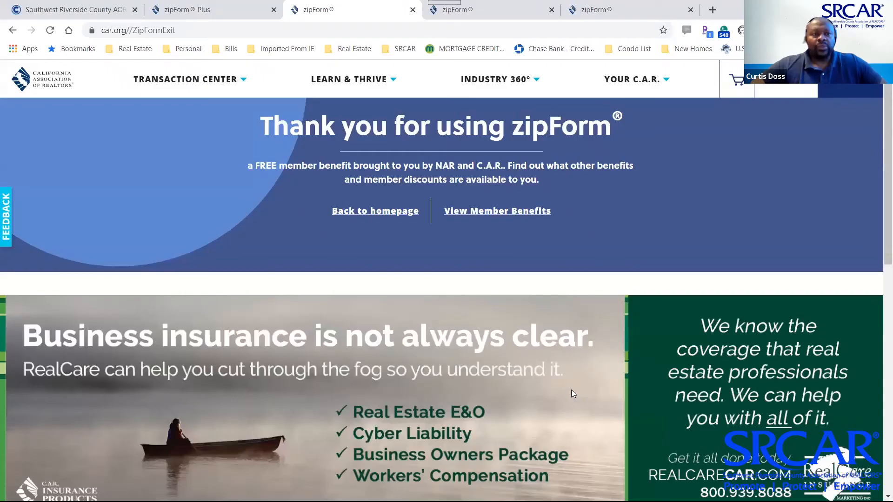
{"action": "key", "text": "alt+Tab"}
{"action": "key", "text": "alt+Tab"}
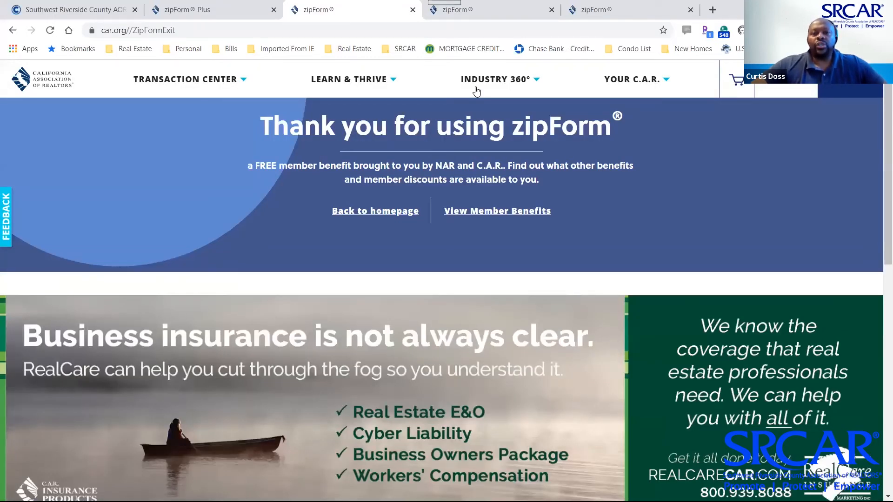
In the Gmail inbox, open the newest collaboration invitation and follow its View Documents link
{"action": "key", "text": "alt+Tab"}
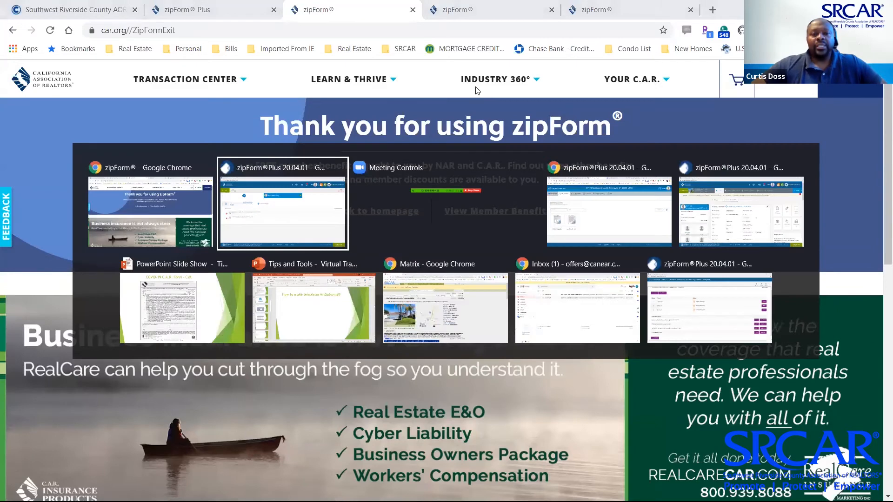
{"action": "key", "text": "alt+Tab"}
{"action": "key", "text": "alt+Tab"}
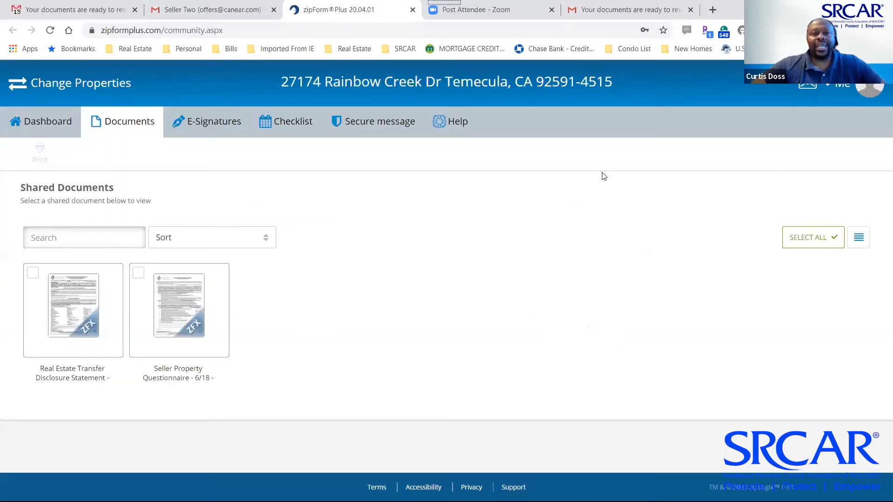
{"action": "left_click", "coordinate": [220, 11]}
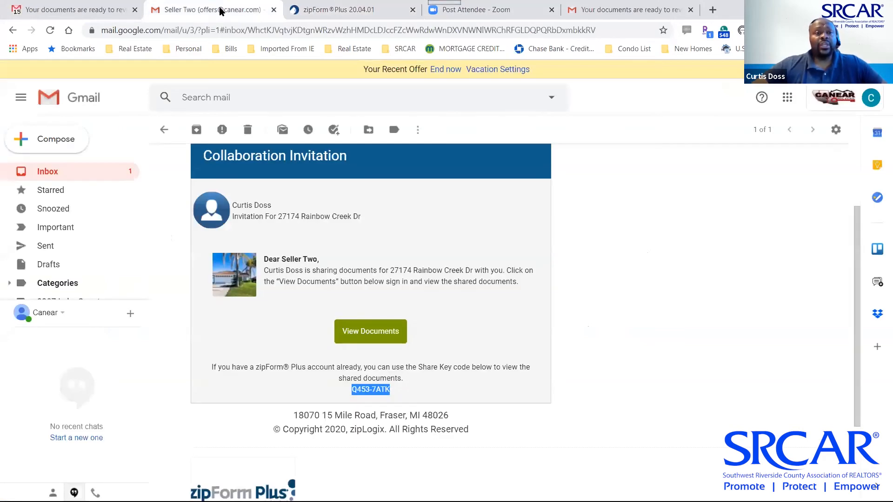
{"action": "left_click", "coordinate": [48, 175]}
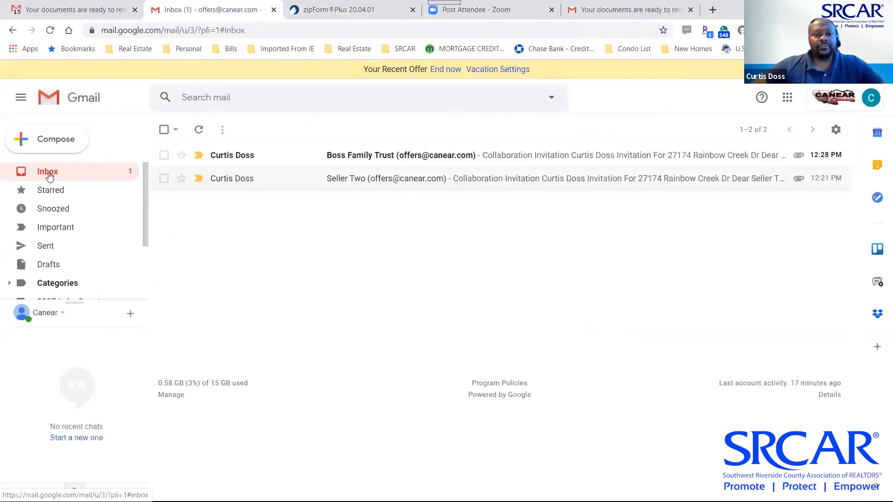
{"action": "left_click", "coordinate": [220, 159]}
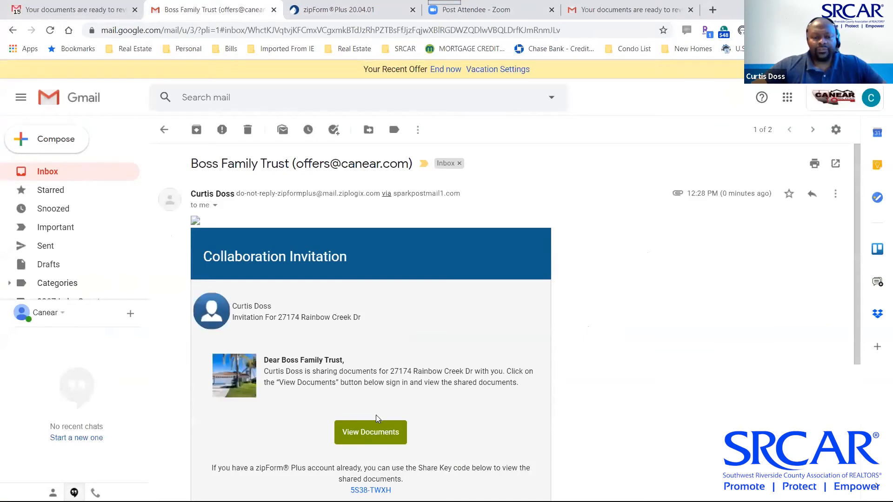
{"action": "left_click", "coordinate": [367, 433]}
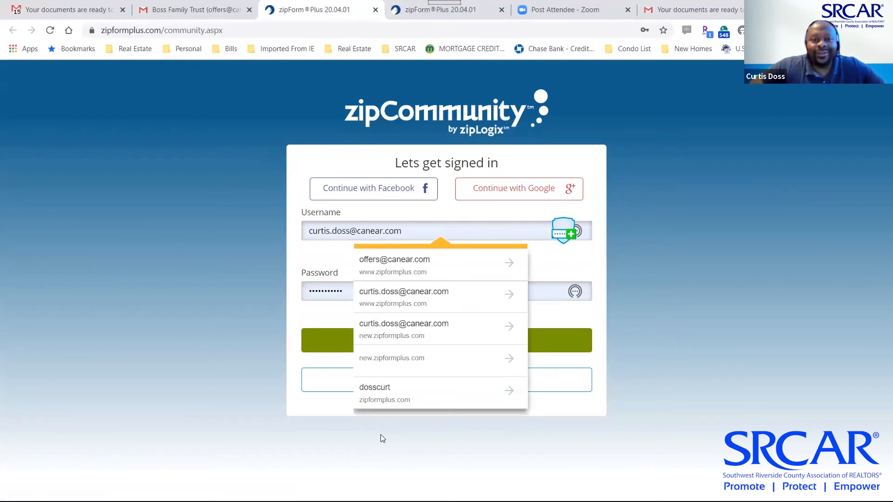
Try signing in to zipCommunity with the invited address's saved login and a retyped password, twice
{"action": "left_click", "coordinate": [395, 265]}
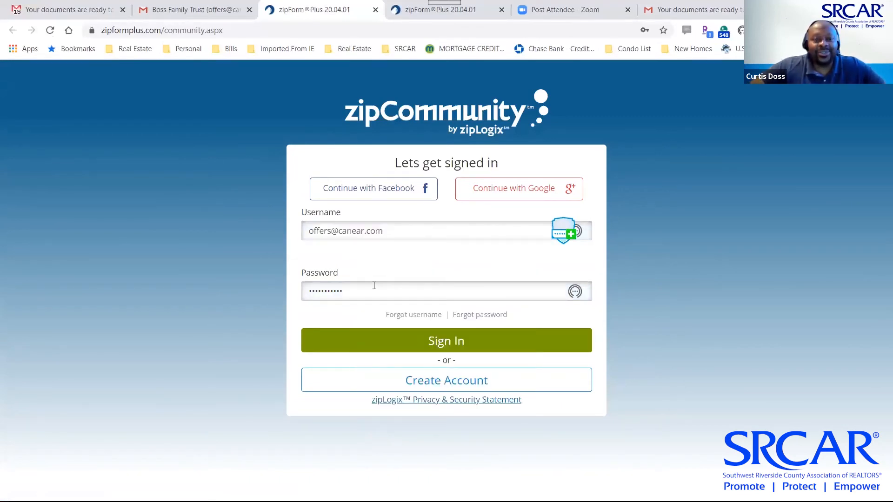
{"action": "left_click_drag", "start_coordinate": [374, 285], "coordinate": [293, 290]}
{"action": "type", "text": "•••••••••••"}
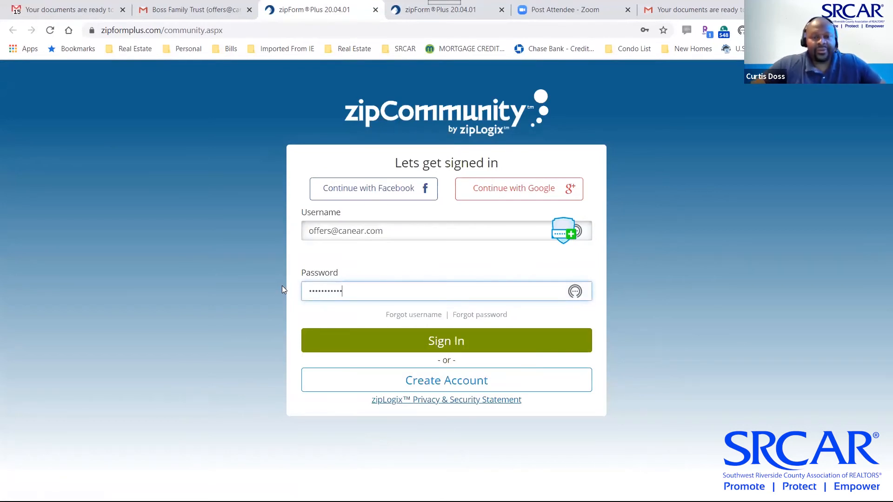
{"action": "left_click", "coordinate": [430, 342]}
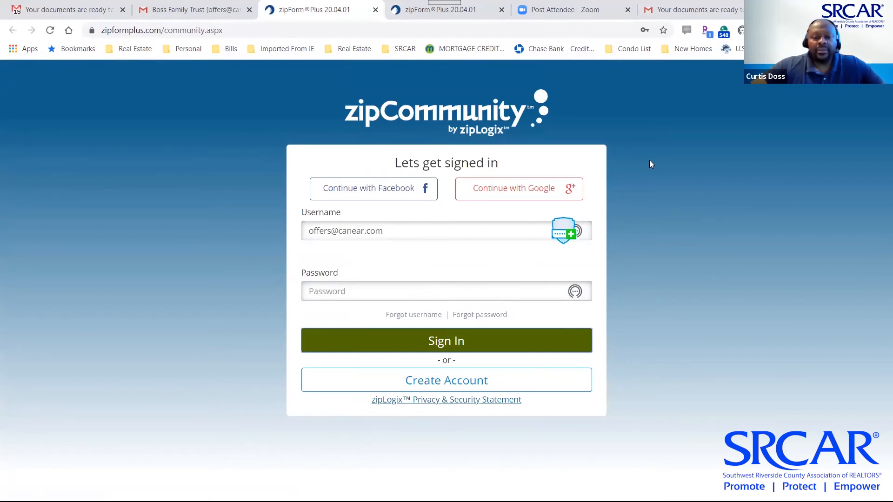
{"action": "left_click", "coordinate": [462, 297]}
{"action": "type", "text": "••"}
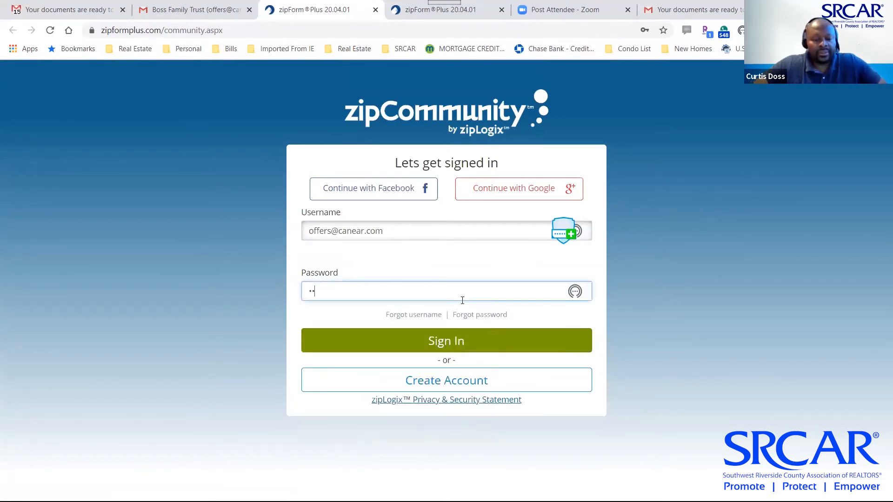
{"action": "type", "text": "••••••••"}
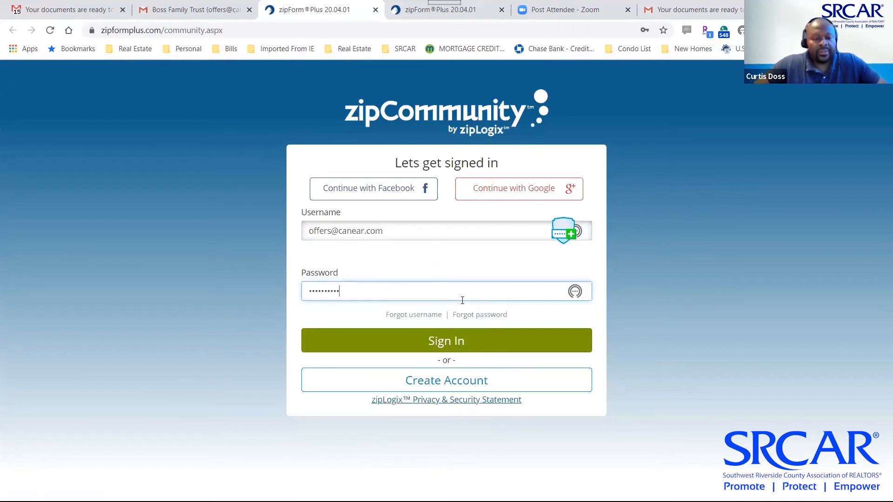
{"action": "left_click", "coordinate": [442, 342]}
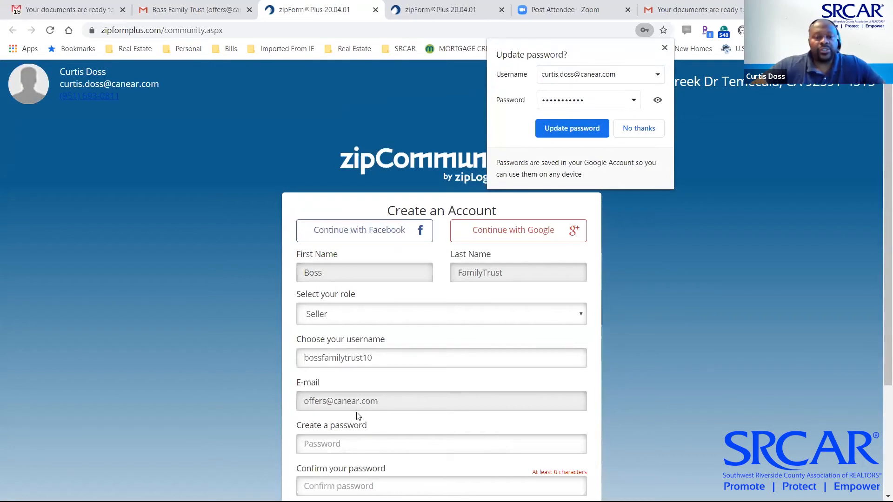
Enter and confirm a password, then create the seller's account continuing with the already-registered email
{"action": "scroll", "coordinate": [403, 371], "scroll_direction": "down", "scroll_amount": 3}
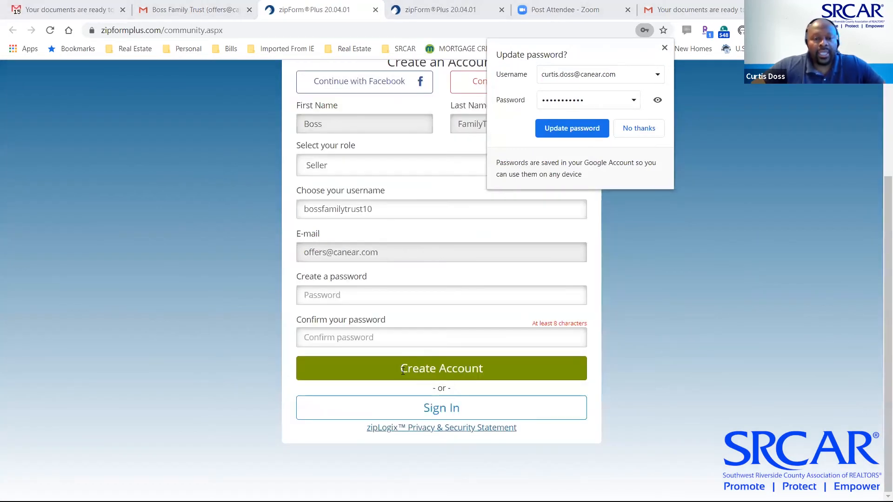
{"action": "left_click", "coordinate": [370, 298]}
{"action": "type", "text": "•••••"}
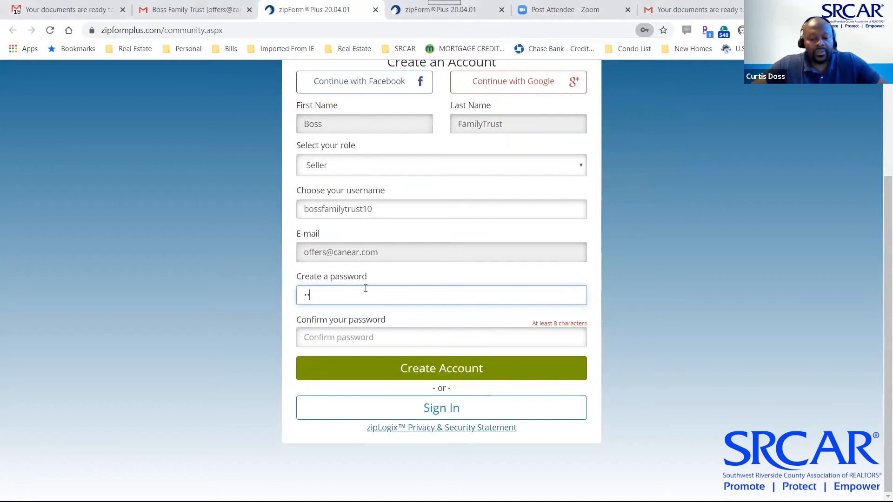
{"action": "type", "text": "••"}
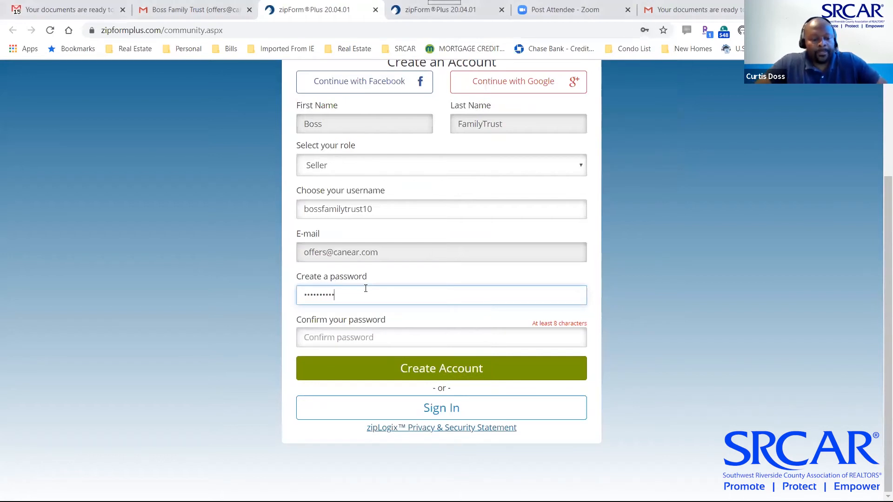
{"action": "key", "text": "Tab"}
{"action": "type", "text": "••"}
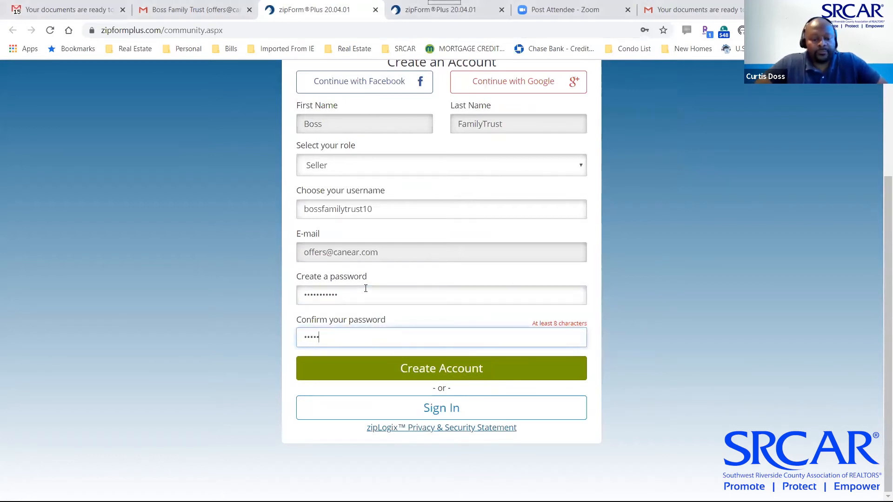
{"action": "type", "text": "•••••••••"}
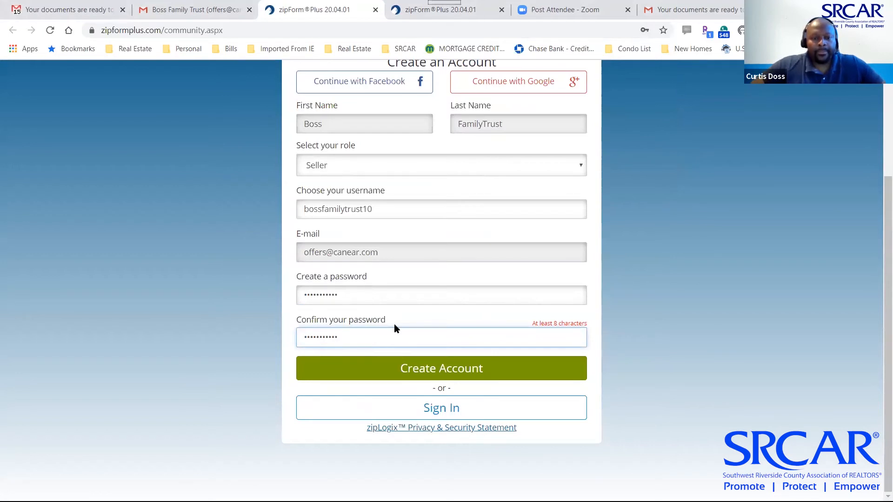
{"action": "left_click", "coordinate": [427, 374]}
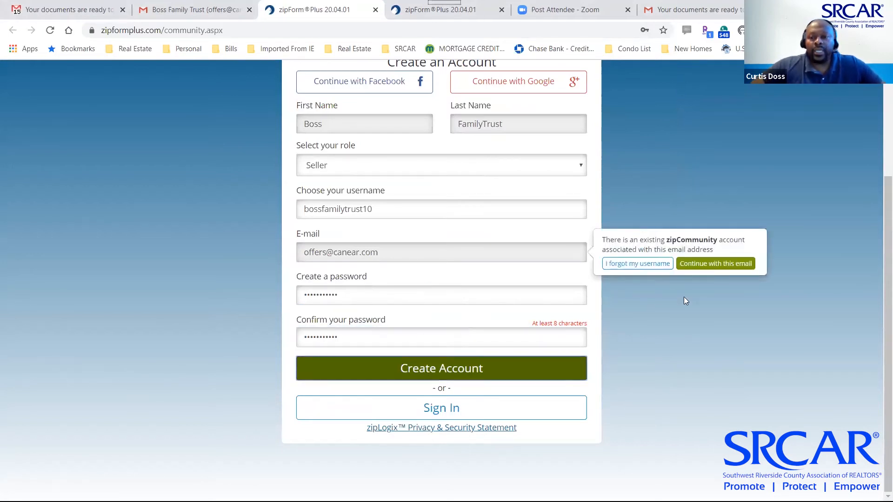
{"action": "left_click", "coordinate": [710, 264]}
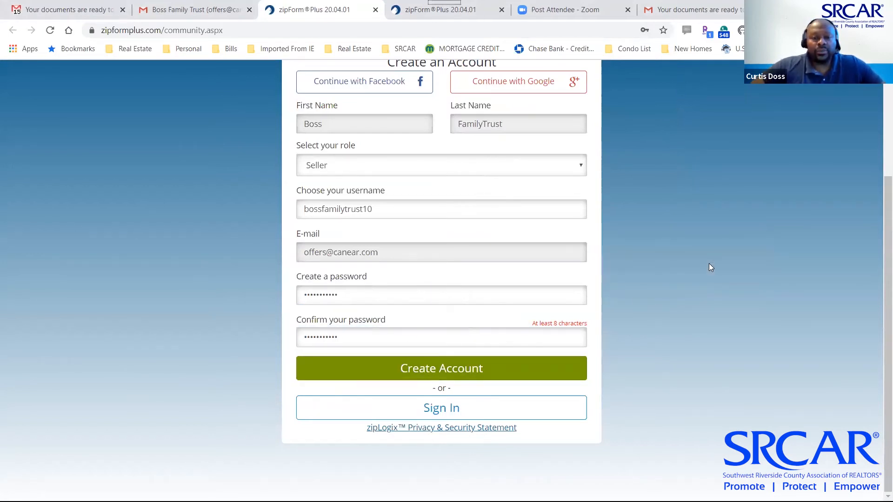
{"action": "left_click", "coordinate": [447, 376]}
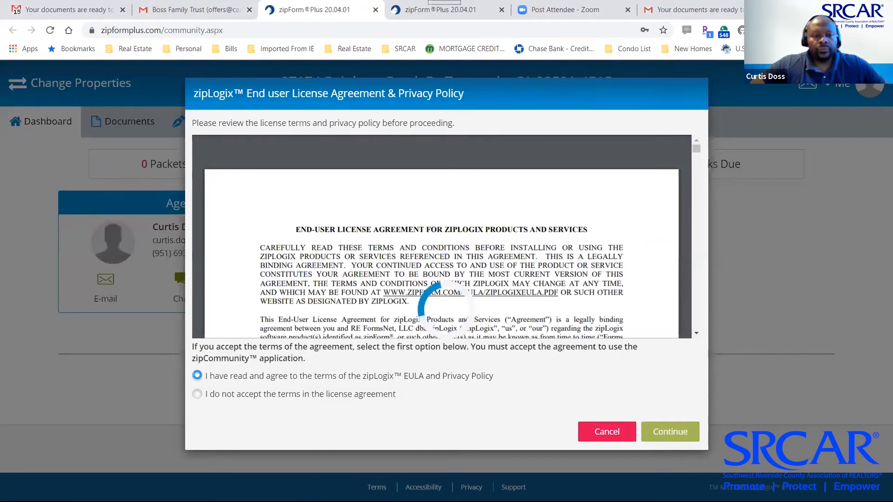
Accept the license agreement and open the shared Seller Property Questionnaire
{"action": "left_click", "coordinate": [197, 378]}
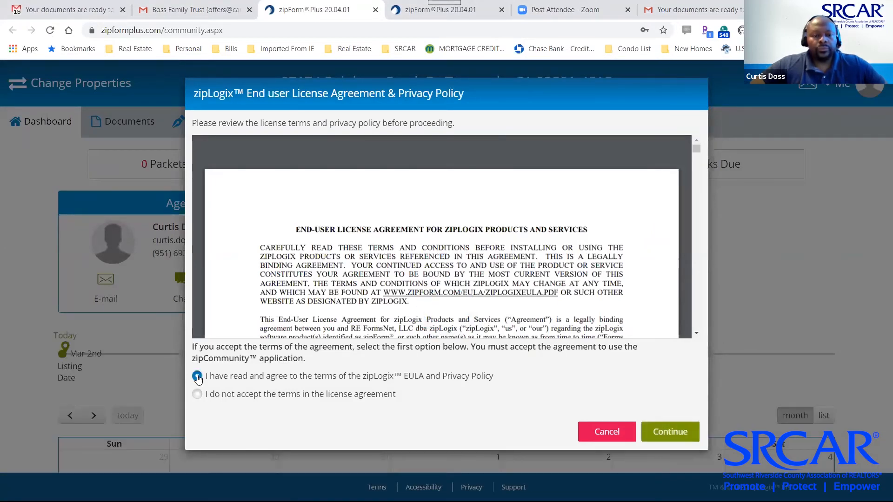
{"action": "left_click", "coordinate": [662, 430]}
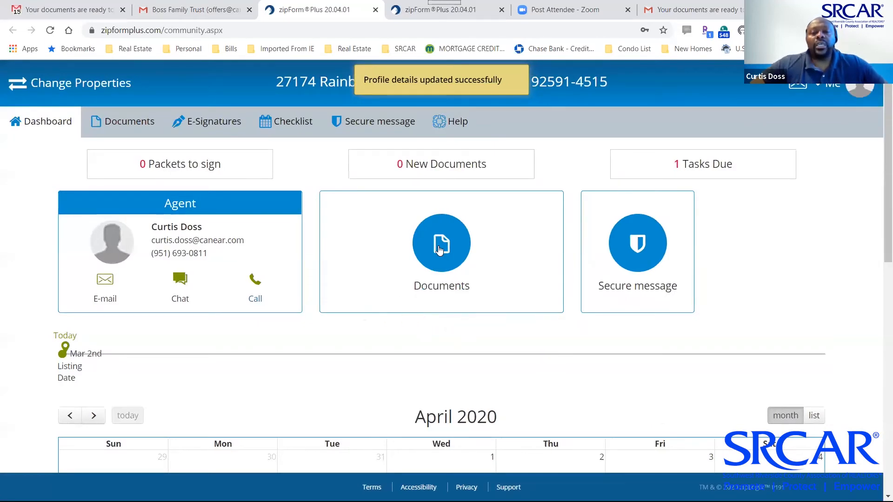
{"action": "left_click", "coordinate": [440, 250]}
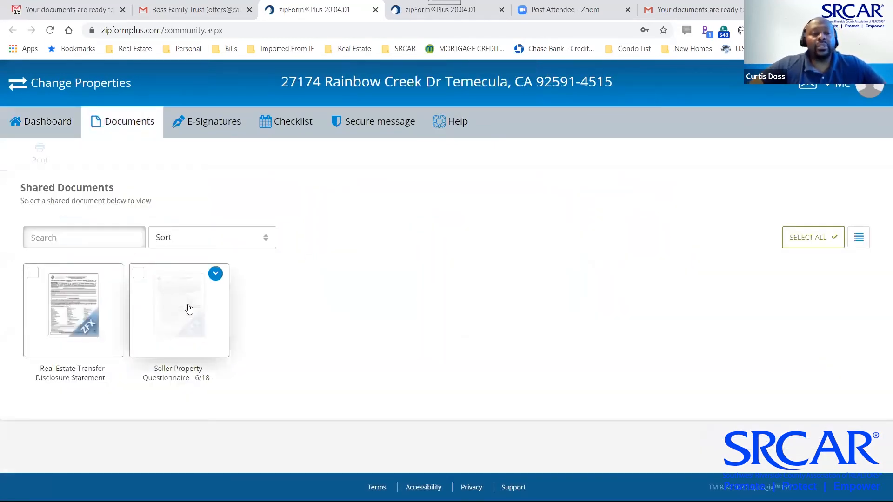
{"action": "left_click", "coordinate": [184, 306]}
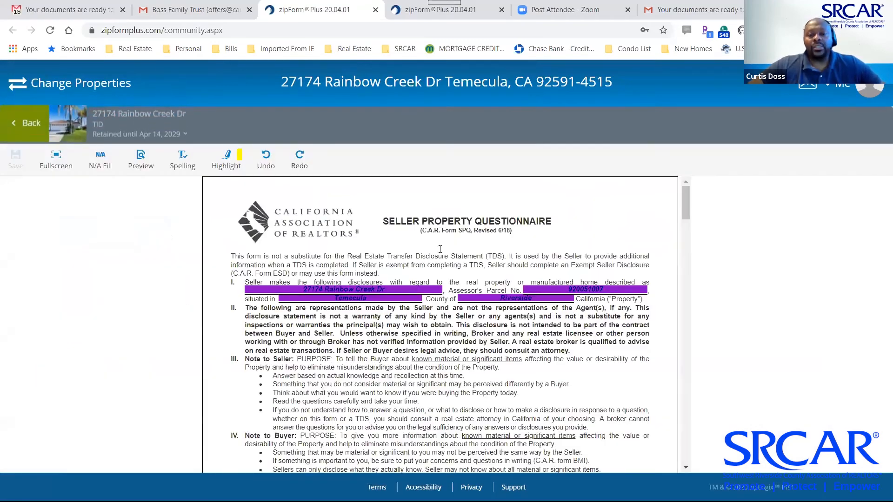
Answer No to Seller Awareness questions 1 through 5
{"action": "scroll", "coordinate": [502, 301], "scroll_direction": "down", "scroll_amount": 3}
{"action": "scroll", "coordinate": [502, 301], "scroll_direction": "down", "scroll_amount": 1}
{"action": "left_click", "coordinate": [629, 350]}
{"action": "left_click", "coordinate": [629, 366]}
{"action": "left_click", "coordinate": [630, 375]}
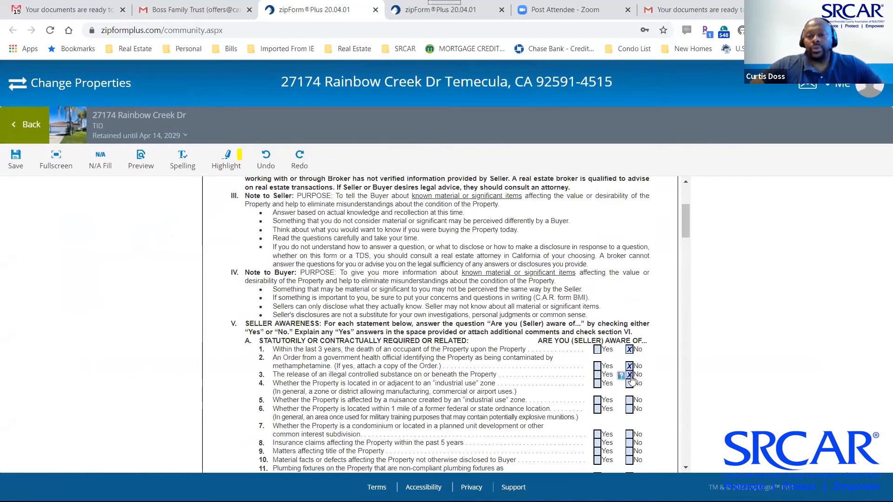
{"action": "left_click", "coordinate": [630, 383]}
{"action": "scroll", "coordinate": [632, 391], "scroll_direction": "down", "scroll_amount": 3}
{"action": "left_click", "coordinate": [629, 252]}
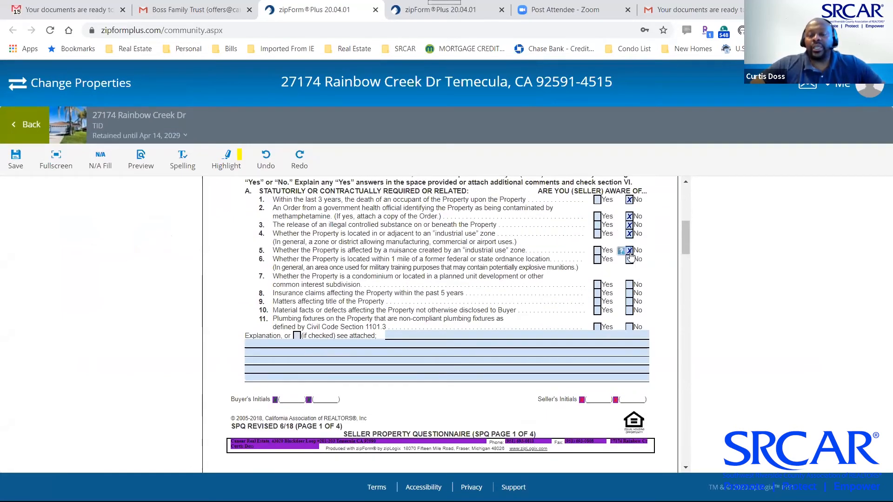
Type an explanation note, save the questionnaire, and return to the shared documents list
{"action": "left_click", "coordinate": [399, 337]}
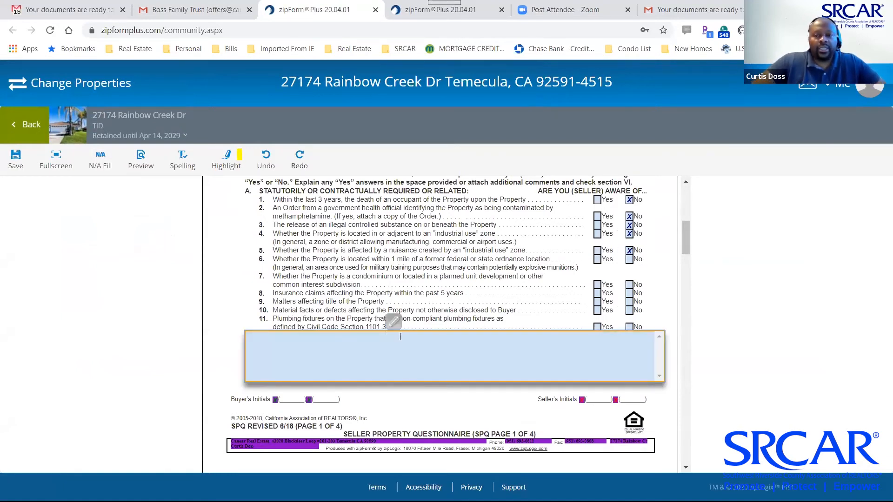
{"action": "type", "text": "Daniel is awesome."}
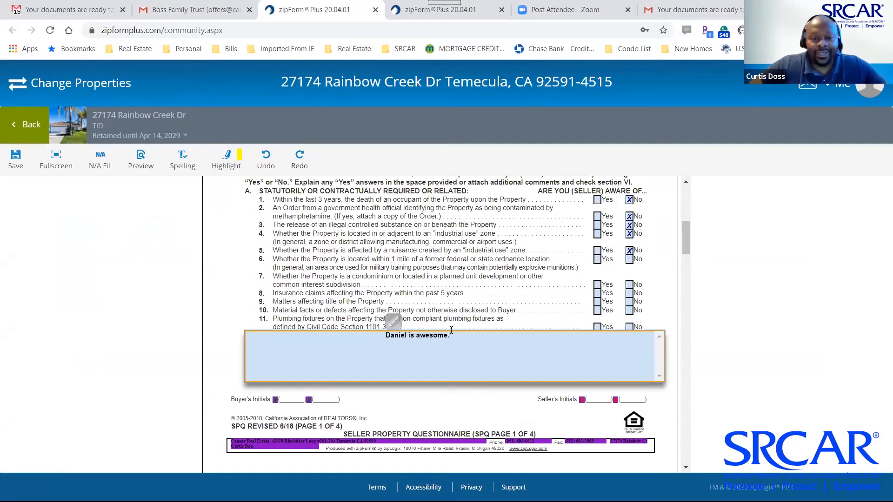
{"action": "left_click_drag", "start_coordinate": [451, 331], "coordinate": [354, 338]}
{"action": "left_click", "coordinate": [748, 350]}
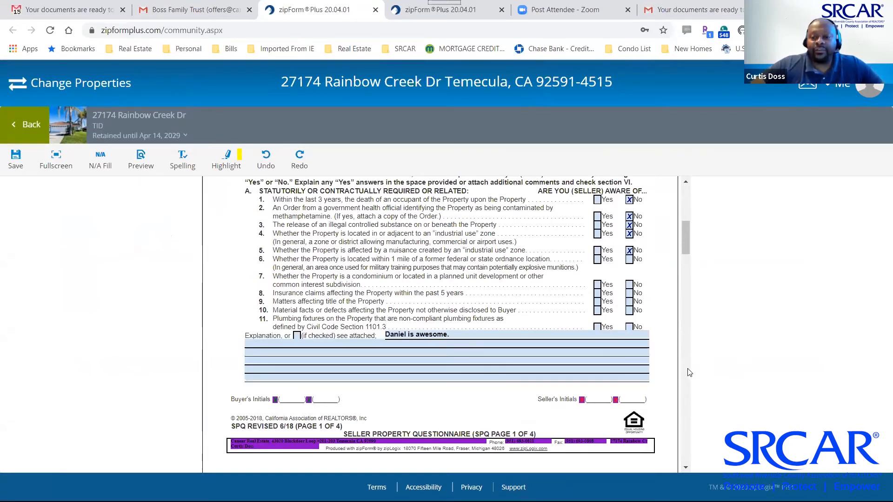
{"action": "scroll", "coordinate": [687, 372], "scroll_direction": "down", "scroll_amount": 5}
{"action": "scroll", "coordinate": [689, 285], "scroll_direction": "down", "scroll_amount": 15}
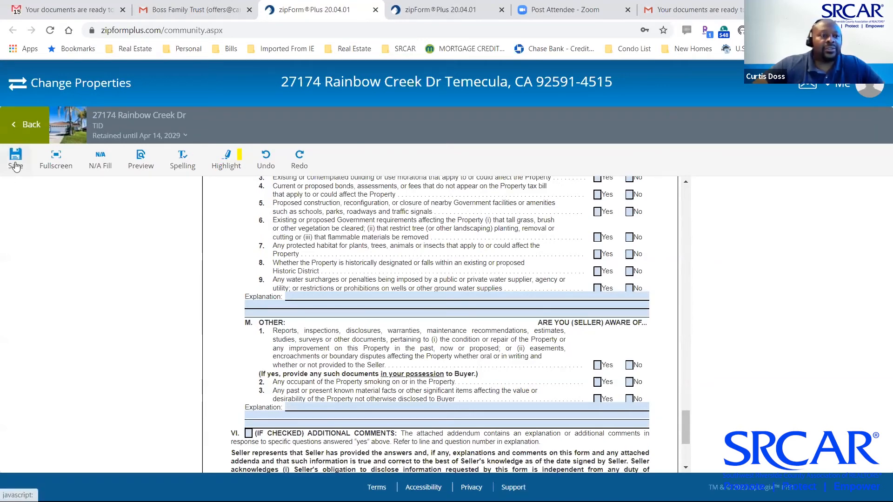
{"action": "left_click", "coordinate": [16, 163]}
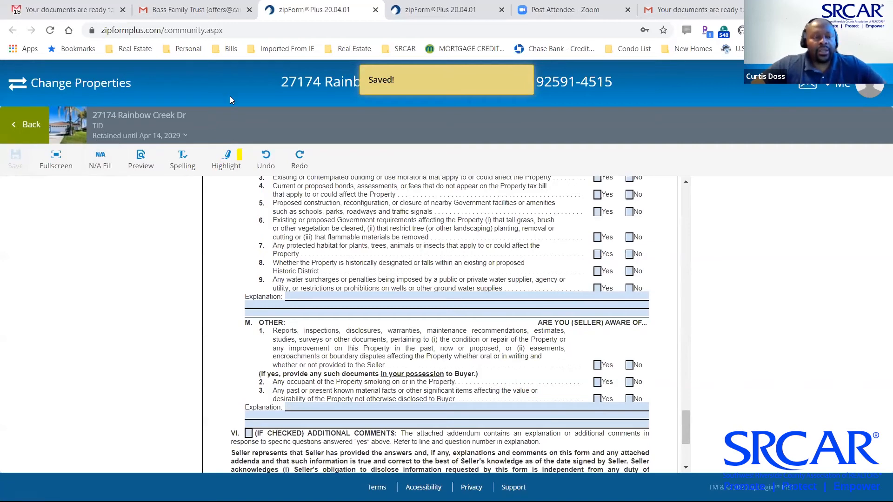
{"action": "left_click", "coordinate": [31, 125]}
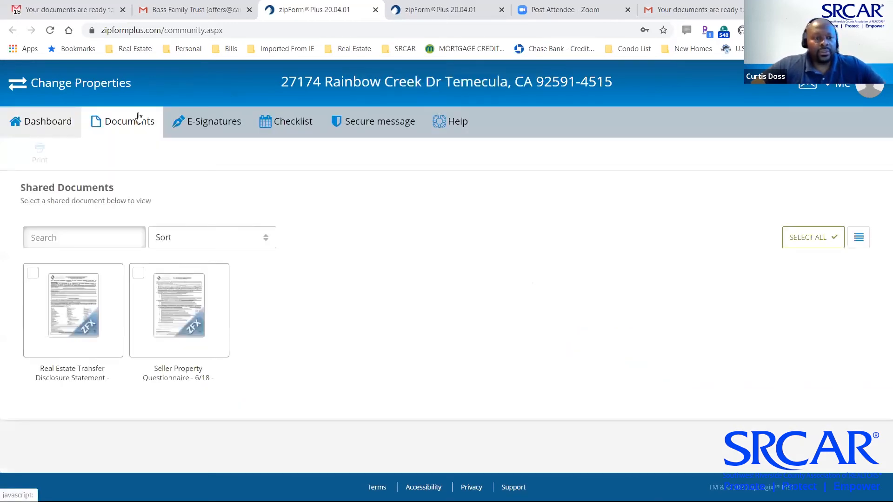
Back on the agent's zipForm side, open the Seller Property Questionnaire and scroll through the seller's No answers 1–5
{"action": "key", "text": "alt+Tab"}
{"action": "key", "text": "alt+Tab"}
{"action": "key", "text": "alt+Tab"}
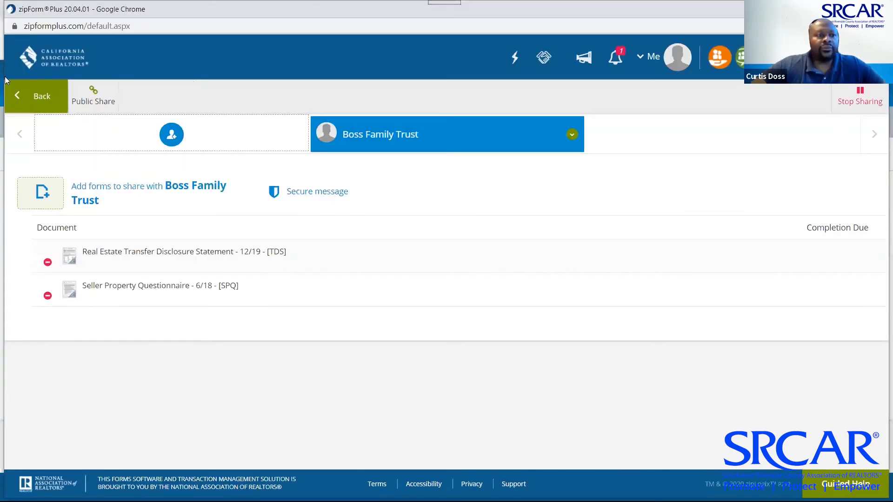
{"action": "left_click", "coordinate": [42, 97]}
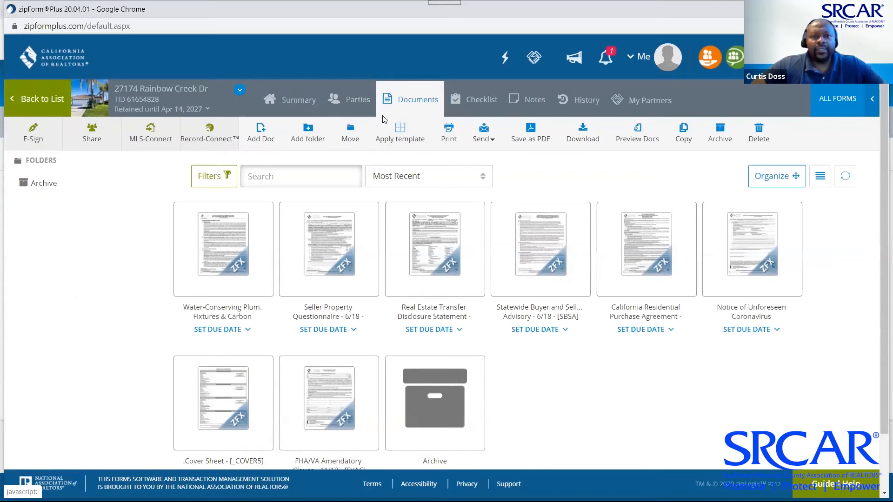
{"action": "left_click", "coordinate": [297, 99]}
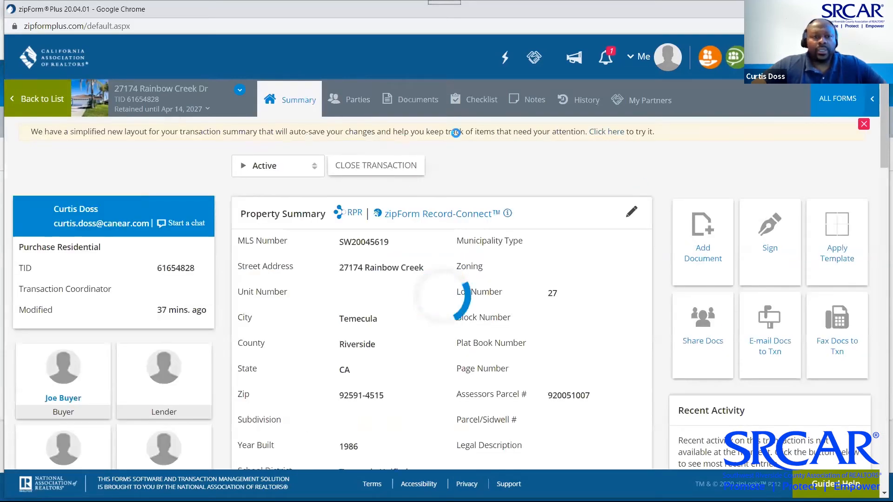
{"action": "left_click", "coordinate": [418, 101]}
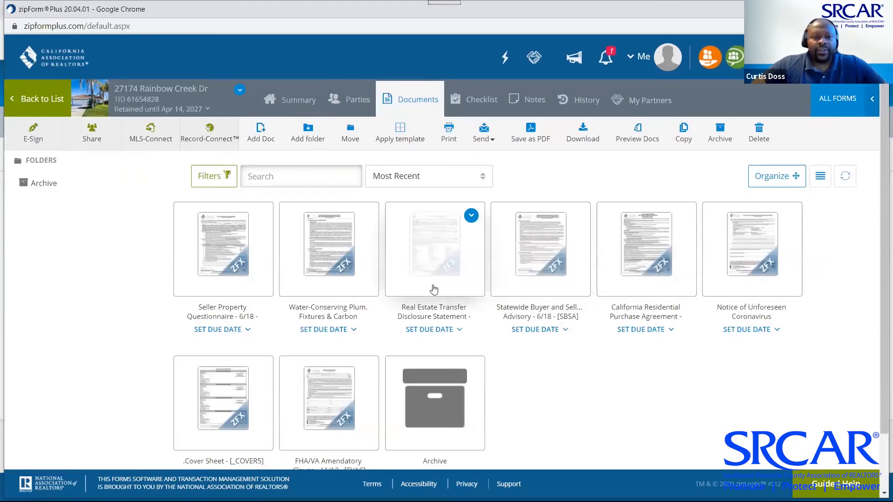
{"action": "left_click", "coordinate": [229, 274]}
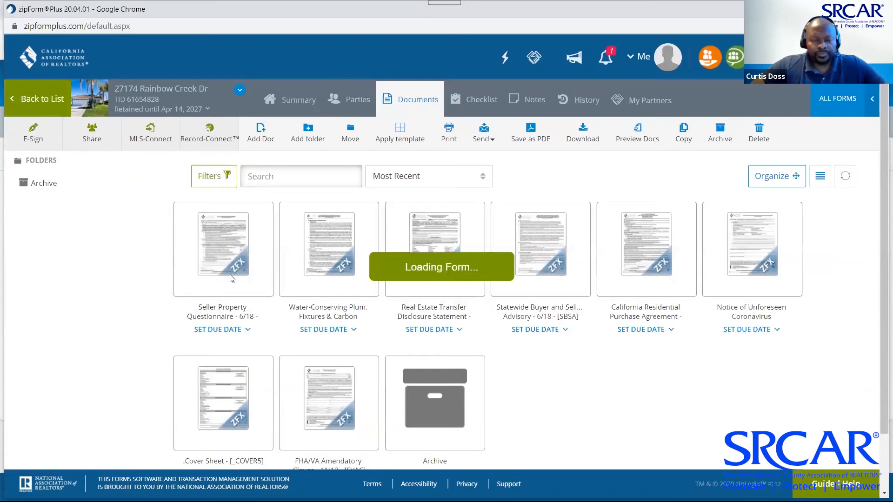
{"action": "scroll", "coordinate": [493, 254], "scroll_direction": "down", "scroll_amount": 4}
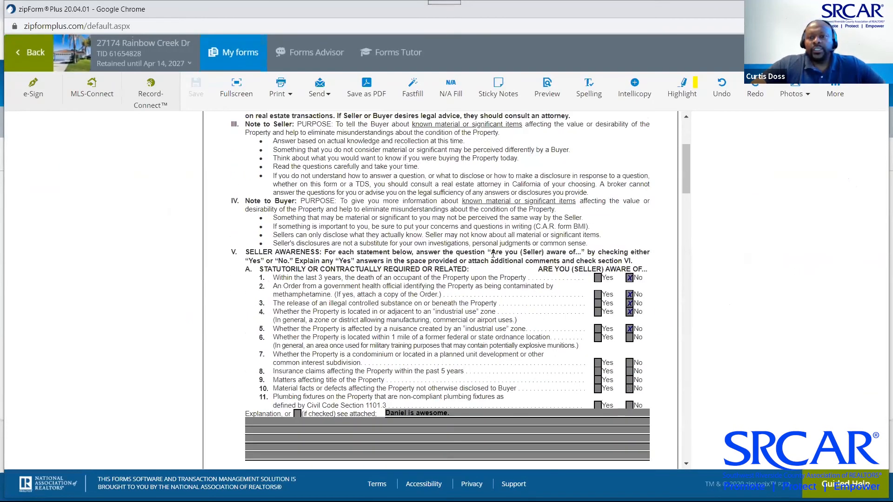
{"action": "scroll", "coordinate": [494, 254], "scroll_direction": "down", "scroll_amount": 3}
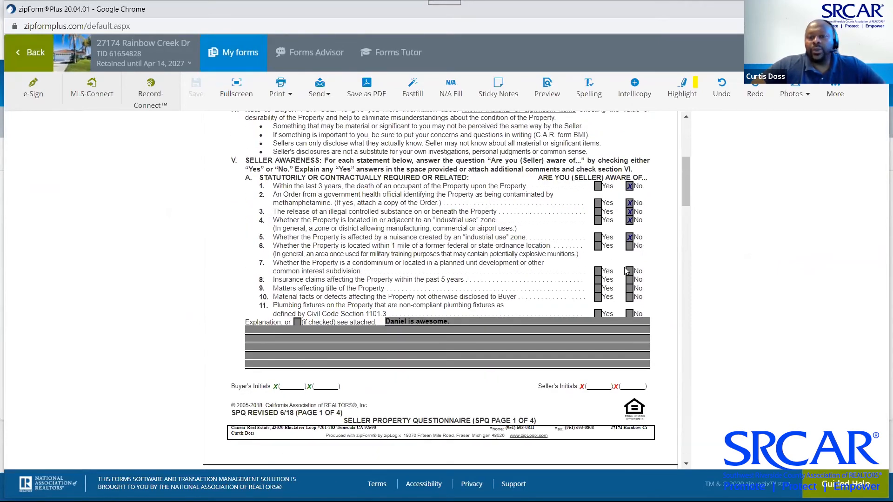
{"action": "scroll", "coordinate": [558, 284], "scroll_direction": "down", "scroll_amount": 3}
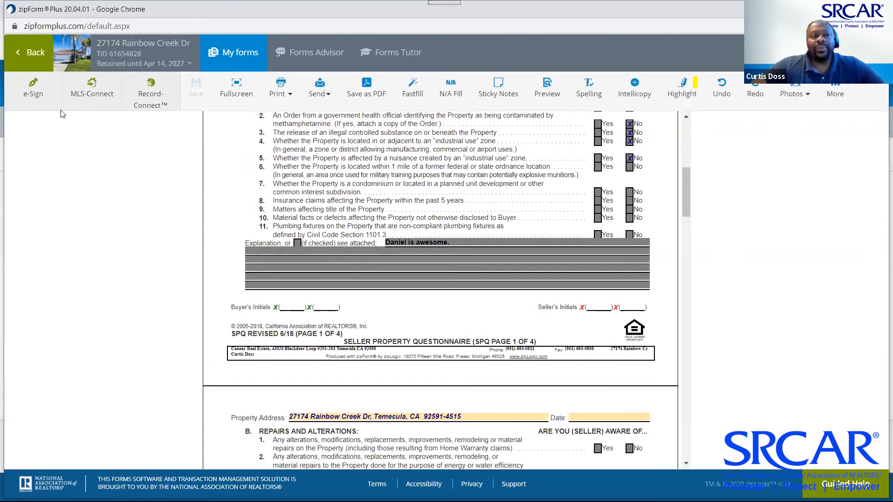
Create an e-Sign packet for the questionnaire with Seller One as signer 1 and Seller Two as signer 2
{"action": "left_click", "coordinate": [34, 91]}
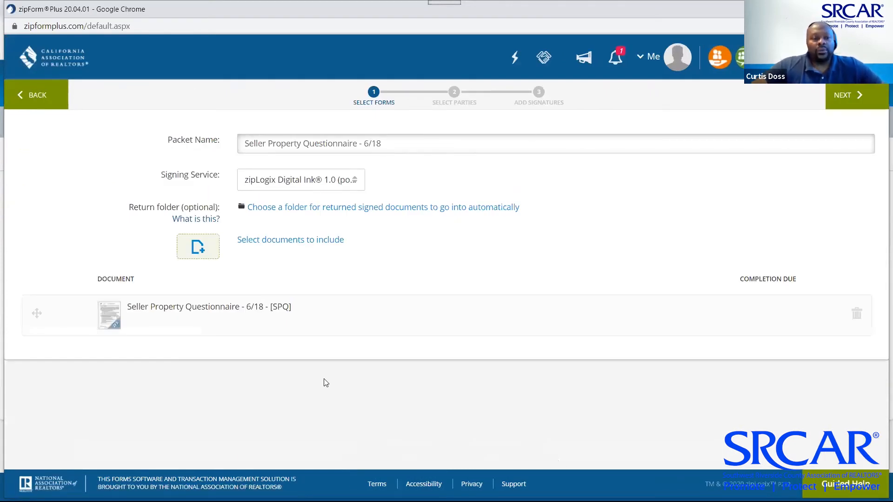
{"action": "left_click", "coordinate": [855, 101]}
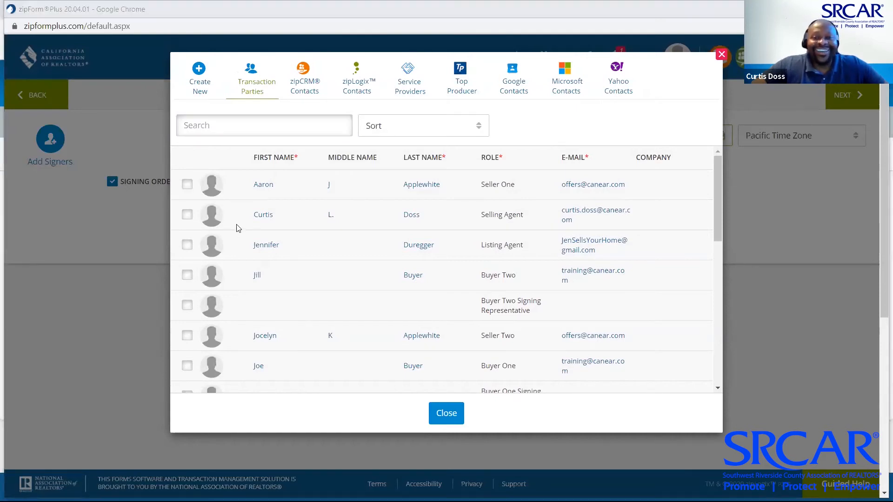
{"action": "left_click", "coordinate": [186, 185]}
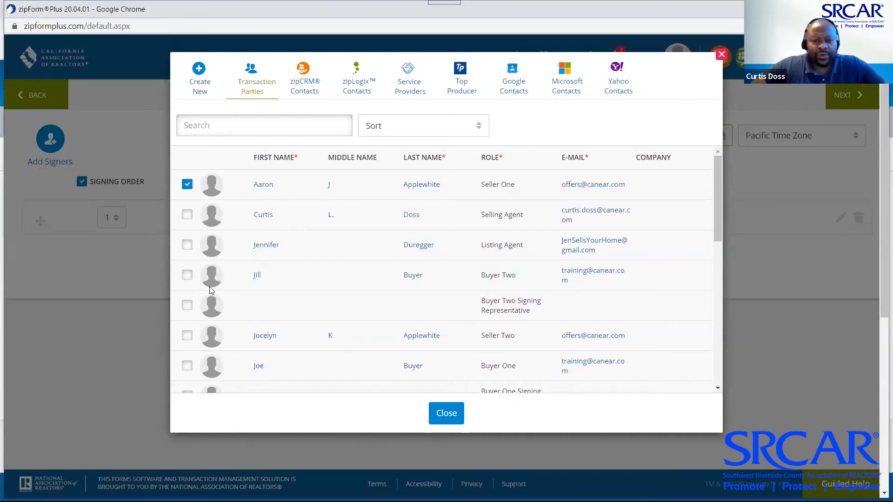
{"action": "scroll", "coordinate": [211, 290], "scroll_direction": "down", "scroll_amount": 1}
{"action": "scroll", "coordinate": [211, 291], "scroll_direction": "down", "scroll_amount": 2}
{"action": "left_click", "coordinate": [186, 254]}
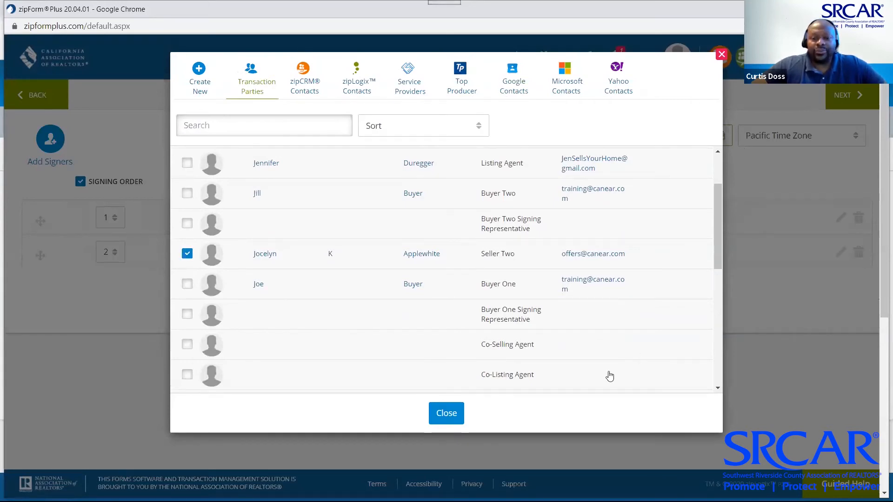
{"action": "left_click", "coordinate": [446, 413]}
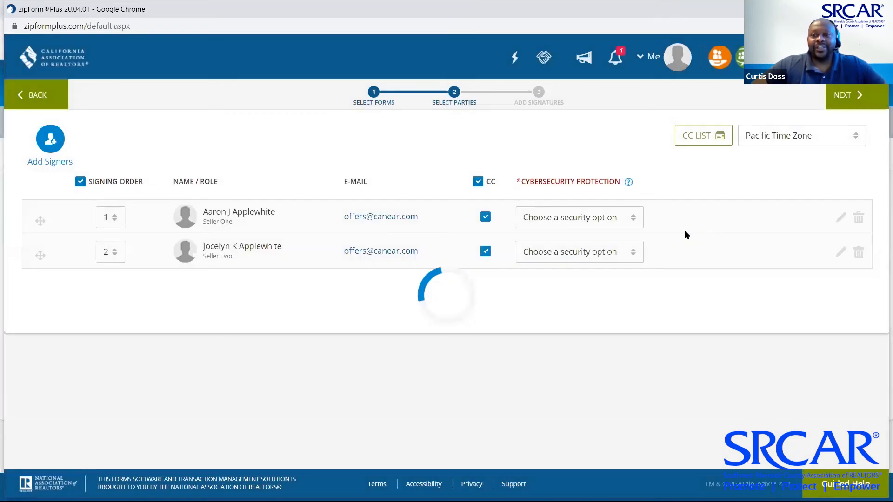
{"action": "left_click", "coordinate": [855, 95]}
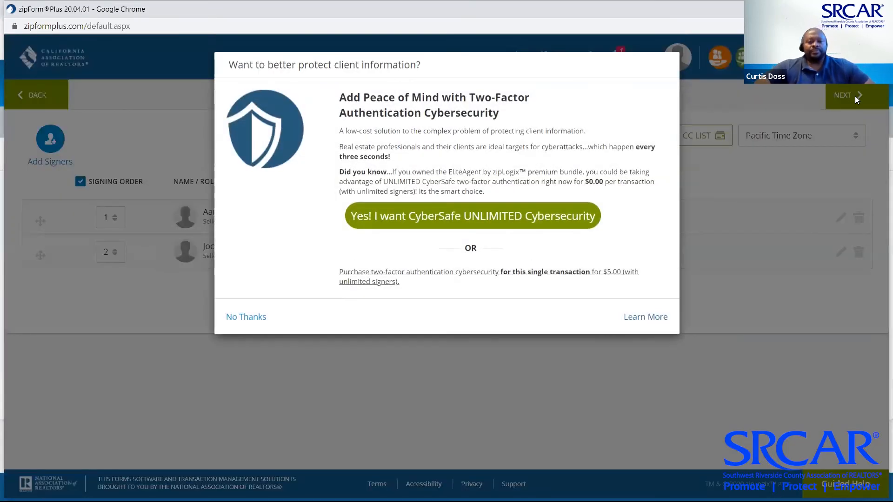
Decline the two-factor security offer and scroll through the questionnaire's placed seller fields
{"action": "left_click", "coordinate": [251, 318]}
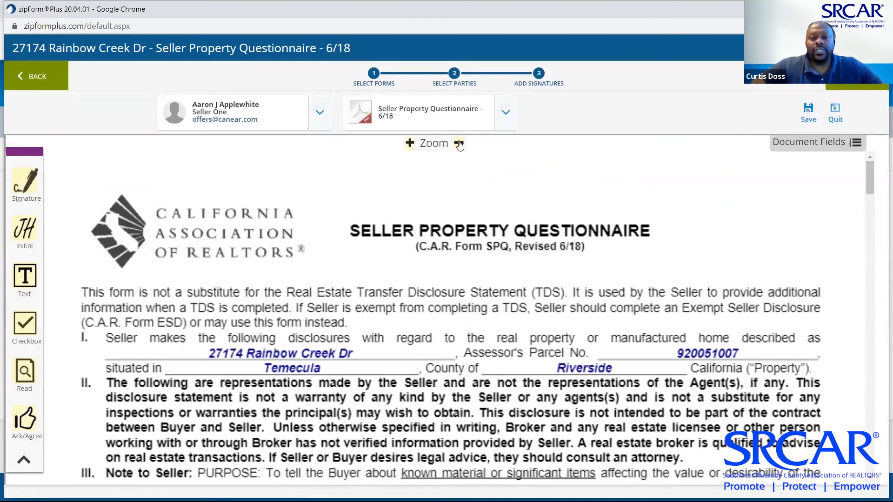
{"action": "scroll", "coordinate": [450, 309], "scroll_direction": "down", "scroll_amount": 10}
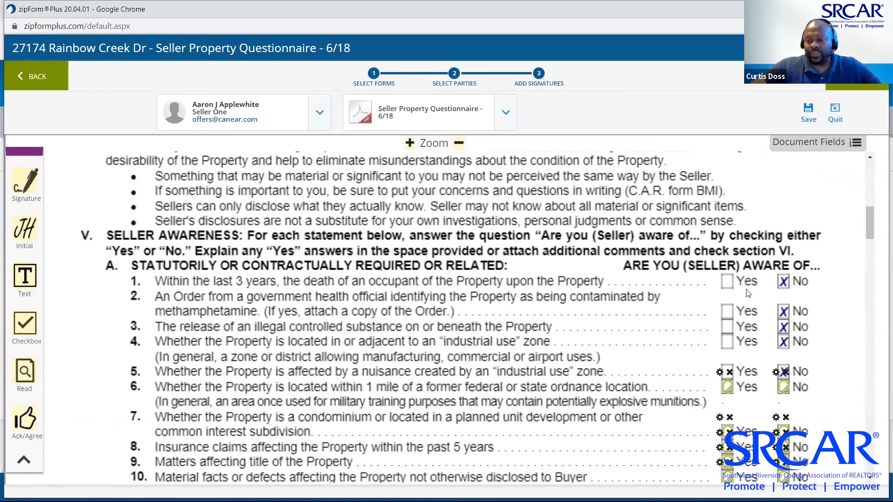
{"action": "scroll", "coordinate": [630, 351], "scroll_direction": "down", "scroll_amount": 3}
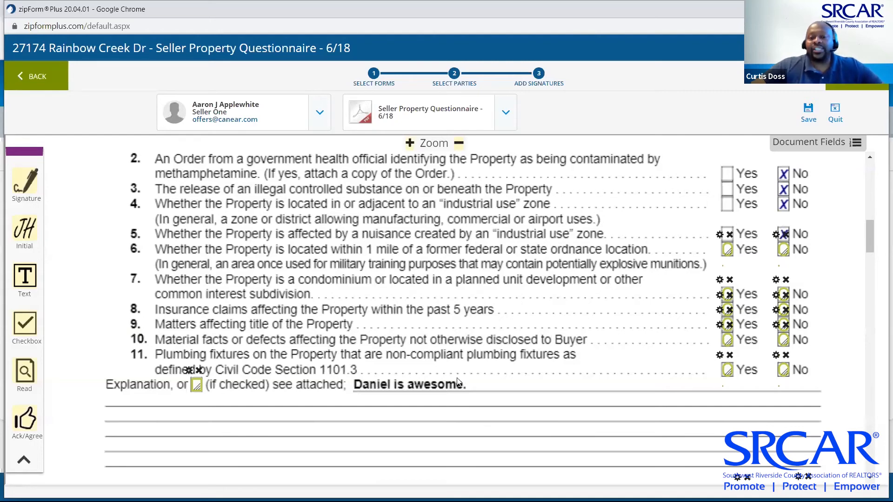
{"action": "scroll", "coordinate": [458, 382], "scroll_direction": "down", "scroll_amount": 2}
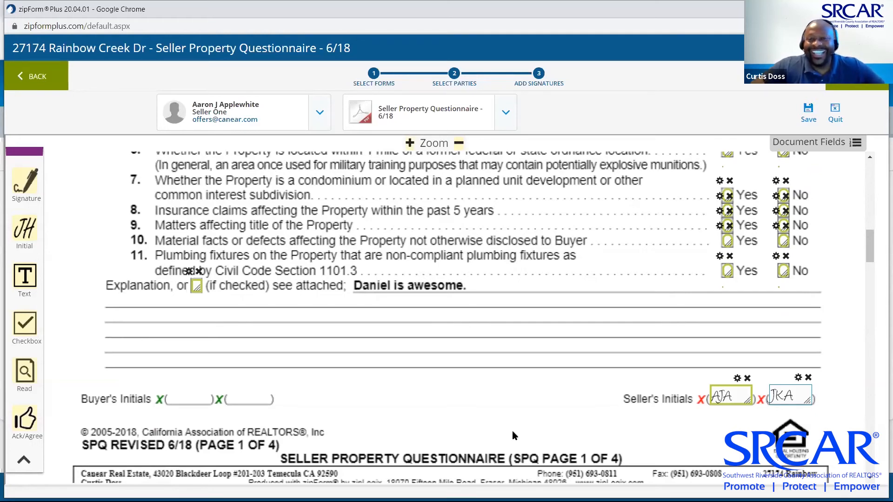
Check item 7's checkbox field settings without changes, then proceed to the Send Invitation dialog
{"action": "left_click", "coordinate": [720, 183]}
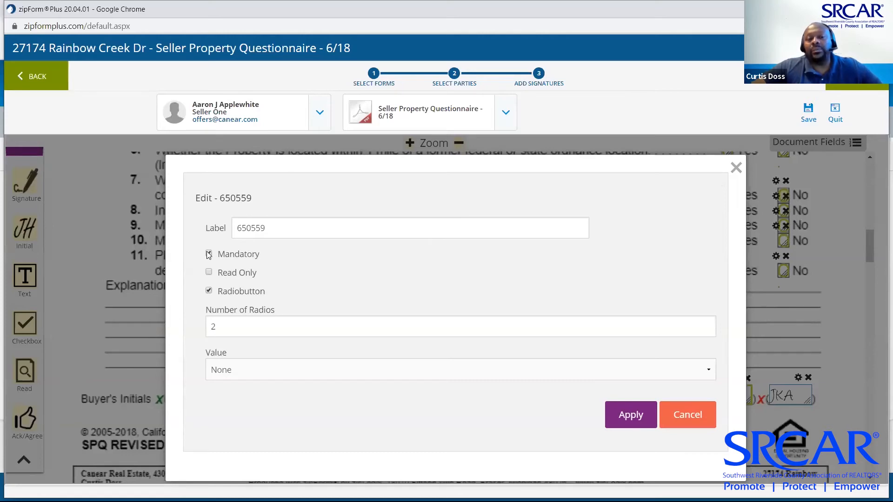
{"action": "left_click", "coordinate": [693, 412]}
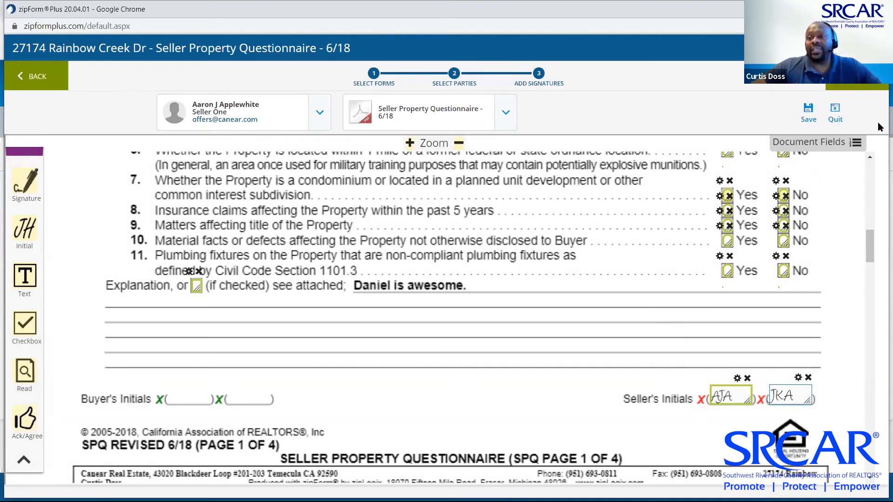
{"action": "left_click", "coordinate": [847, 87]}
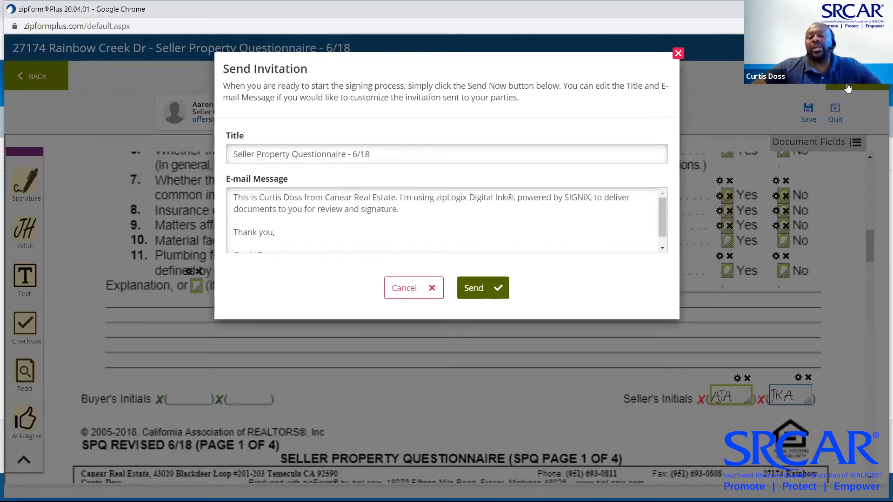
Send the questionnaire invitation to both sellers, close the status page, and switch to the shared documents window
{"action": "left_click", "coordinate": [490, 289]}
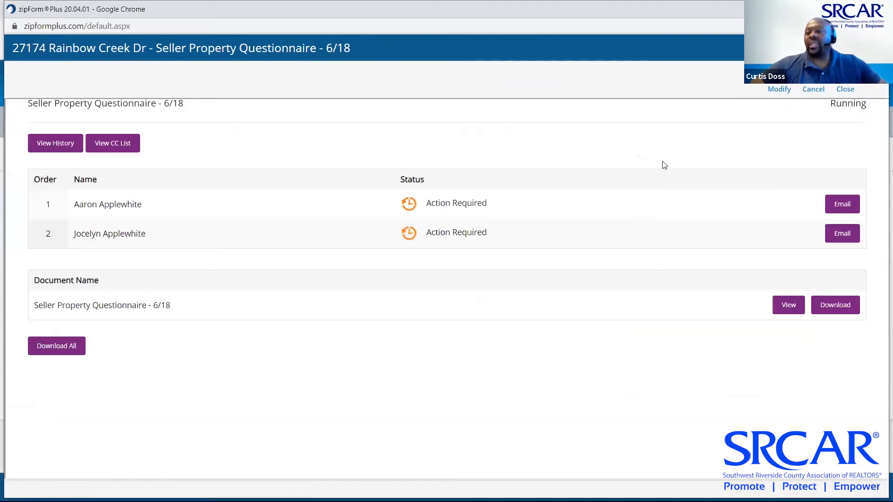
{"action": "left_click", "coordinate": [845, 89]}
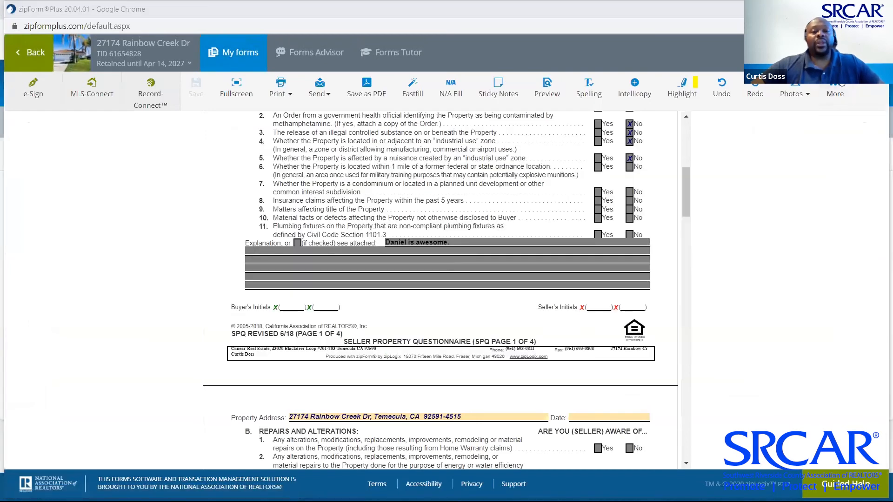
{"action": "key", "text": "alt+Tab"}
{"action": "key", "text": "alt+Tab"}
{"action": "key", "text": "alt+Tab"}
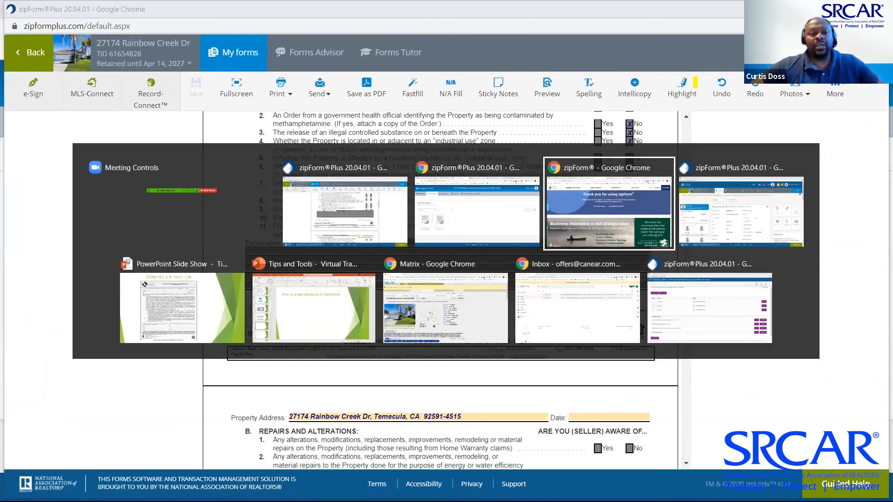
{"action": "key", "text": "alt+Tab"}
{"action": "key", "text": "alt+Tab"}
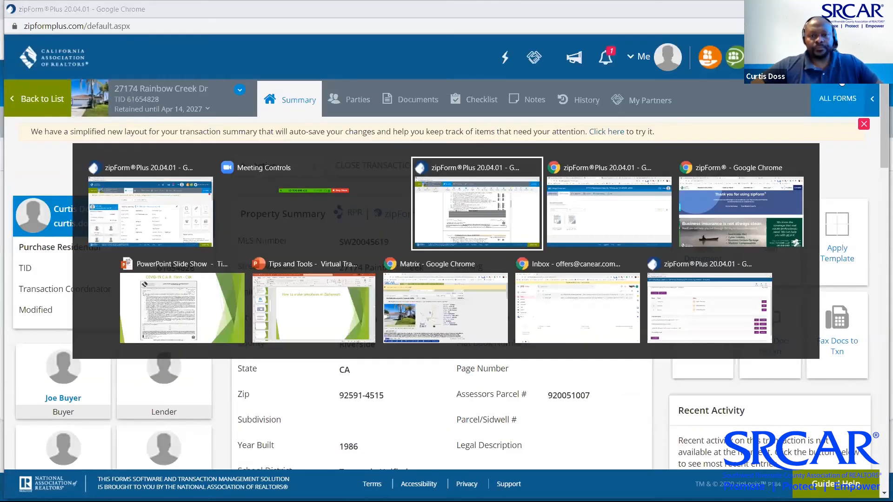
{"action": "key", "text": "alt+Tab"}
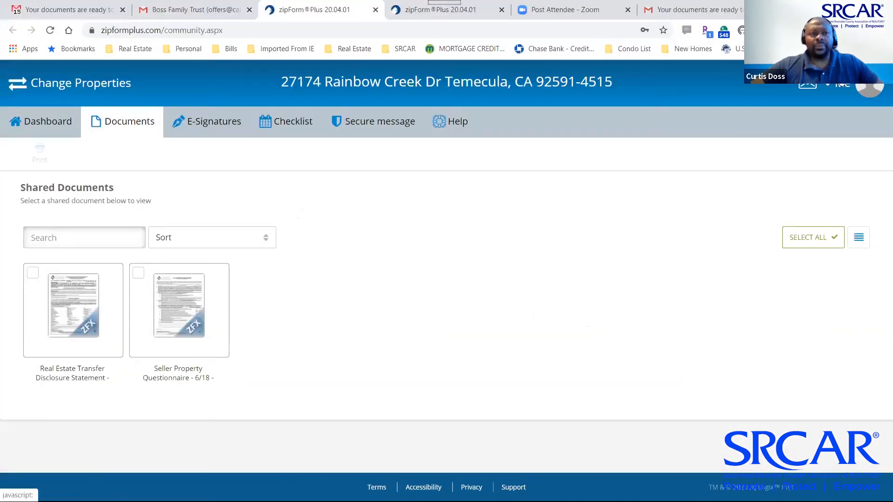
In the Gmail inbox, open the Digital Ink email for 'Seller Property Questionnaire - 6/18' and start signing
{"action": "left_click", "coordinate": [188, 12]}
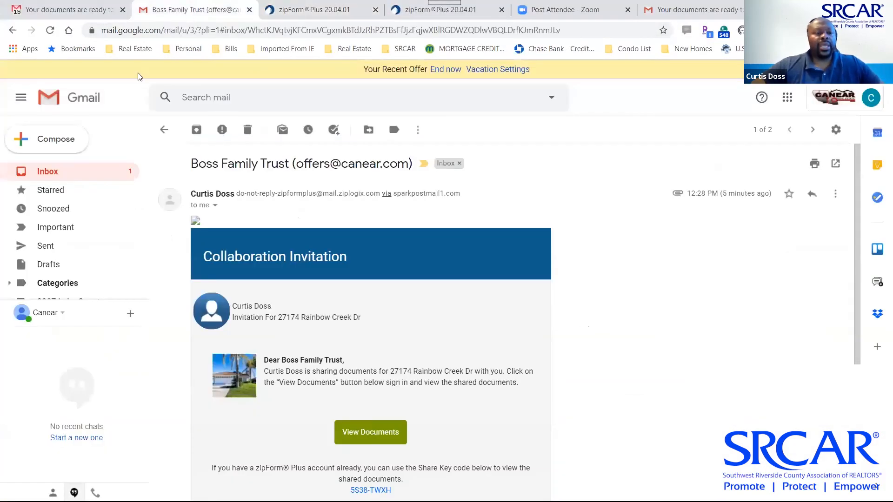
{"action": "left_click", "coordinate": [47, 173]}
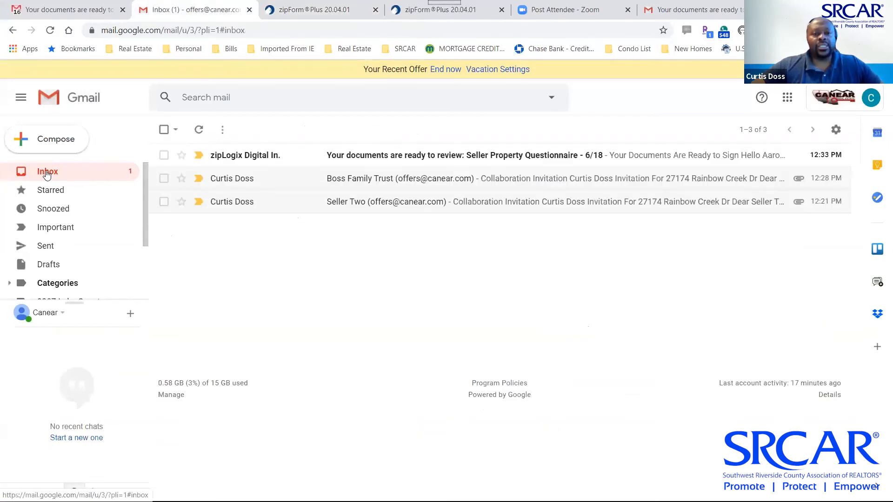
{"action": "left_click", "coordinate": [242, 156]}
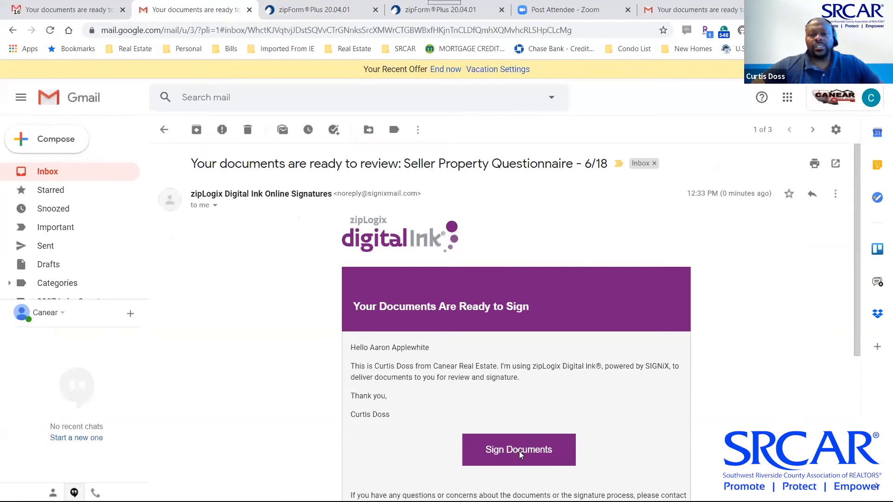
{"action": "left_click", "coordinate": [519, 452]}
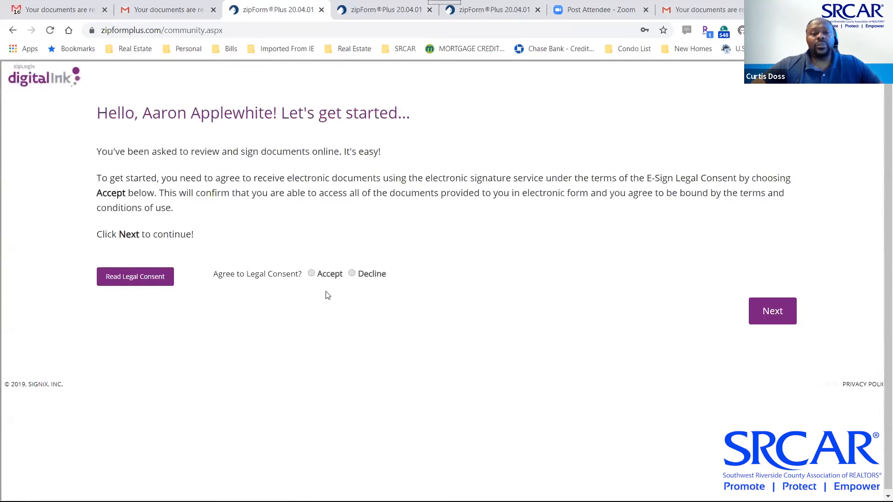
Accept consent and the default signature, then answer No for items 6 through 9
{"action": "left_click", "coordinate": [751, 317]}
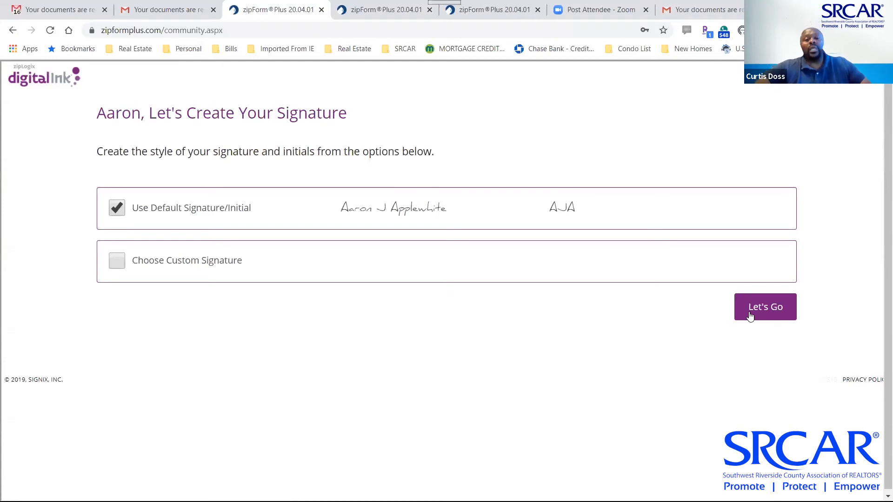
{"action": "left_click", "coordinate": [763, 310]}
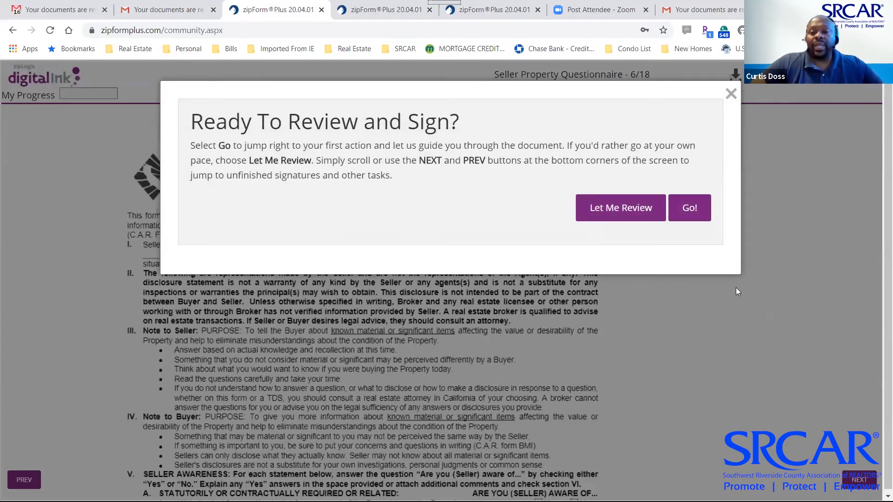
{"action": "left_click", "coordinate": [691, 208]}
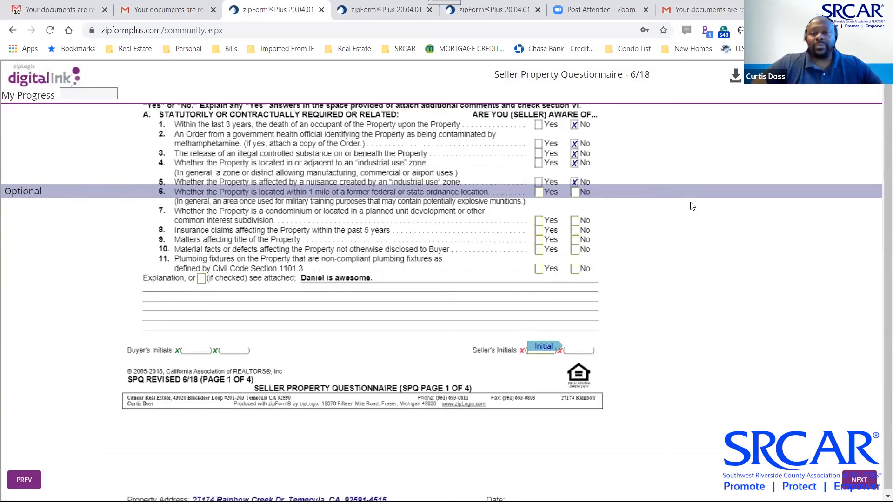
{"action": "scroll", "coordinate": [692, 257], "scroll_direction": "up", "scroll_amount": 4}
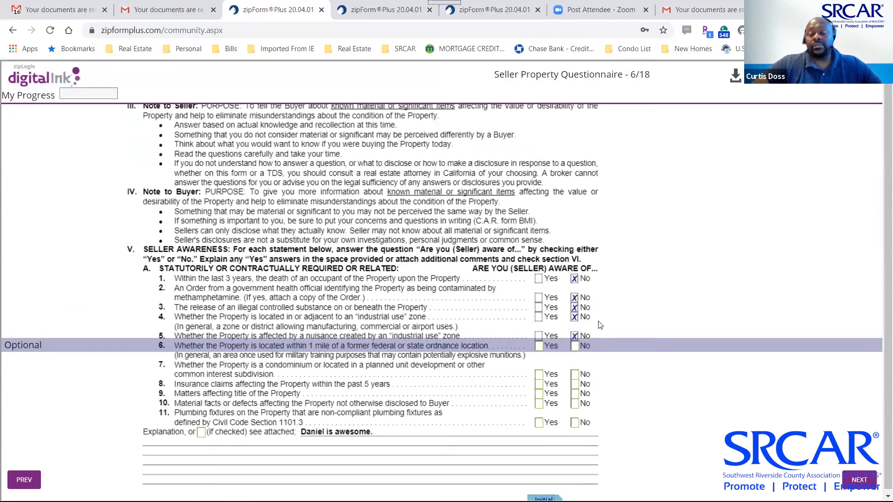
{"action": "left_click", "coordinate": [575, 347]}
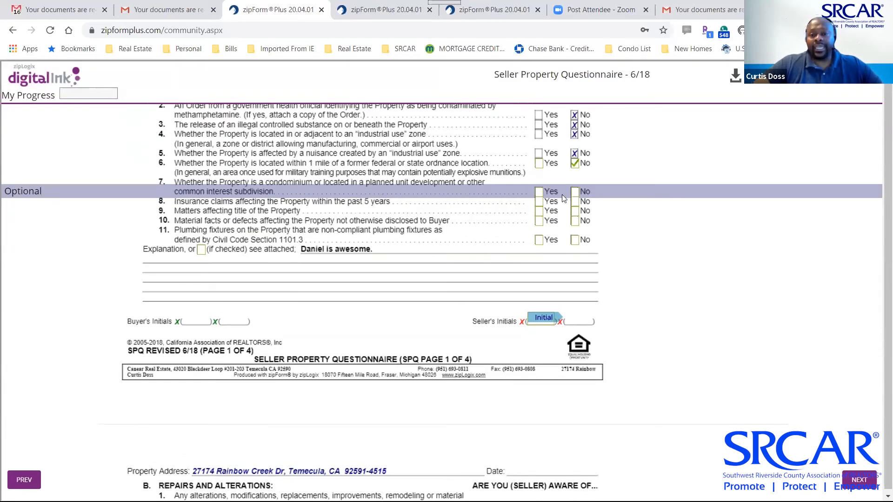
{"action": "left_click", "coordinate": [576, 192]}
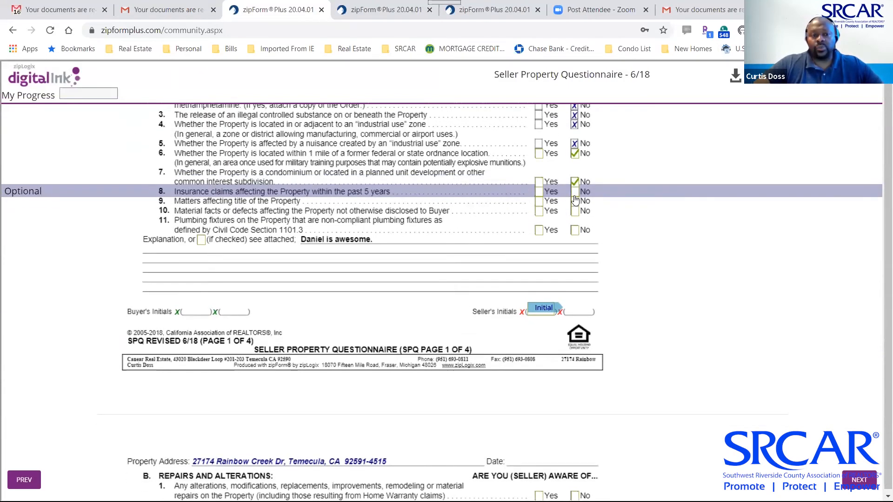
{"action": "left_click", "coordinate": [575, 192]}
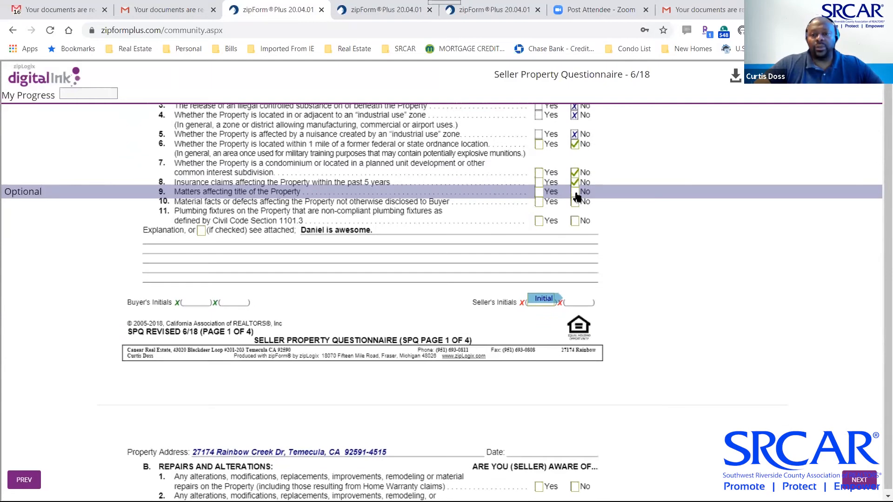
{"action": "left_click", "coordinate": [576, 194]}
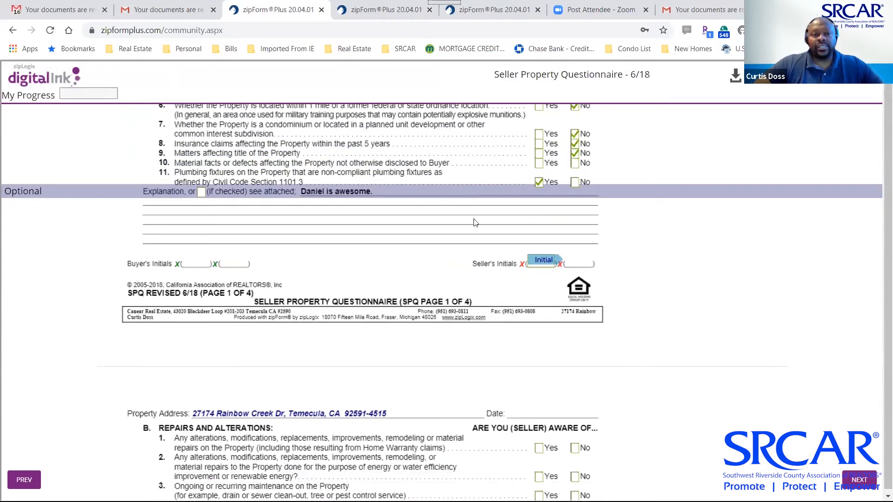
Mark the explanation as see attached and add the seller's initials to pages 1, 2 and 3
{"action": "left_click", "coordinate": [202, 193]}
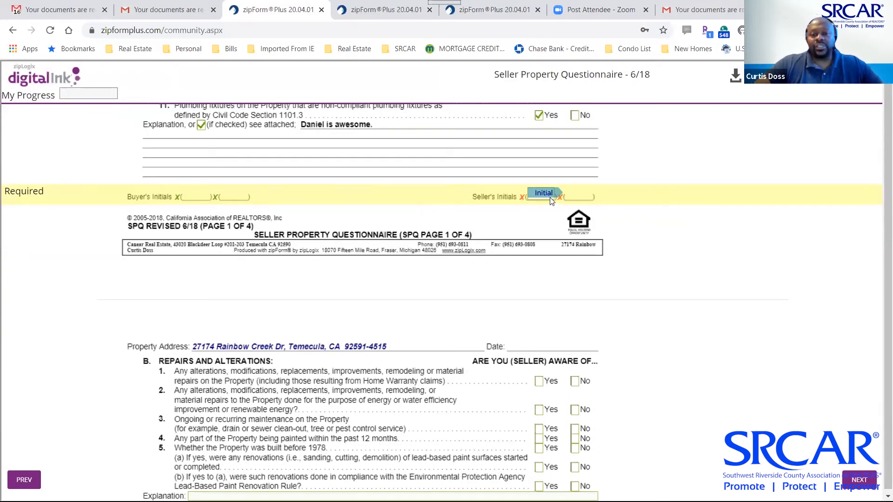
{"action": "left_click", "coordinate": [538, 193]}
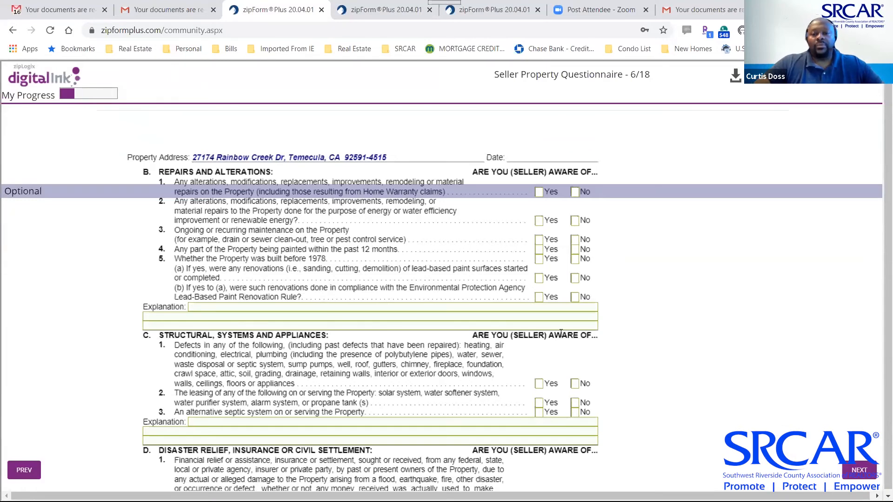
{"action": "scroll", "coordinate": [561, 333], "scroll_direction": "down", "scroll_amount": 9}
{"action": "scroll", "coordinate": [561, 334], "scroll_direction": "up", "scroll_amount": 2}
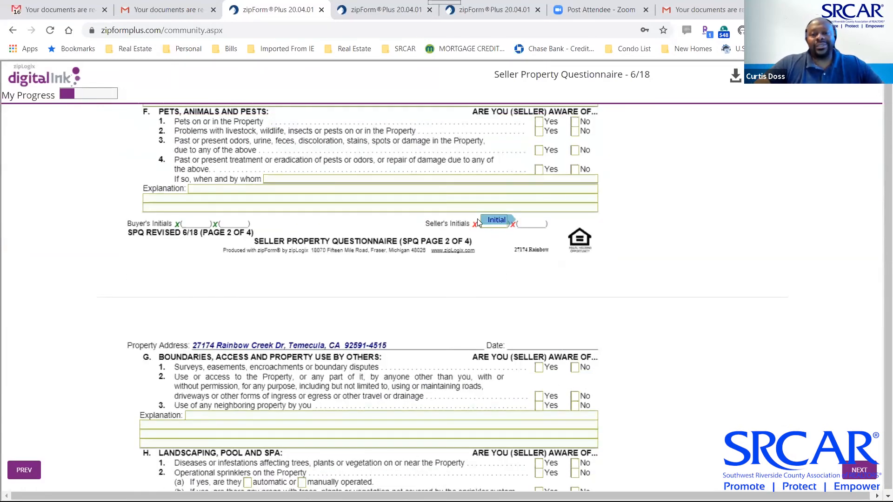
{"action": "left_click", "coordinate": [497, 221]}
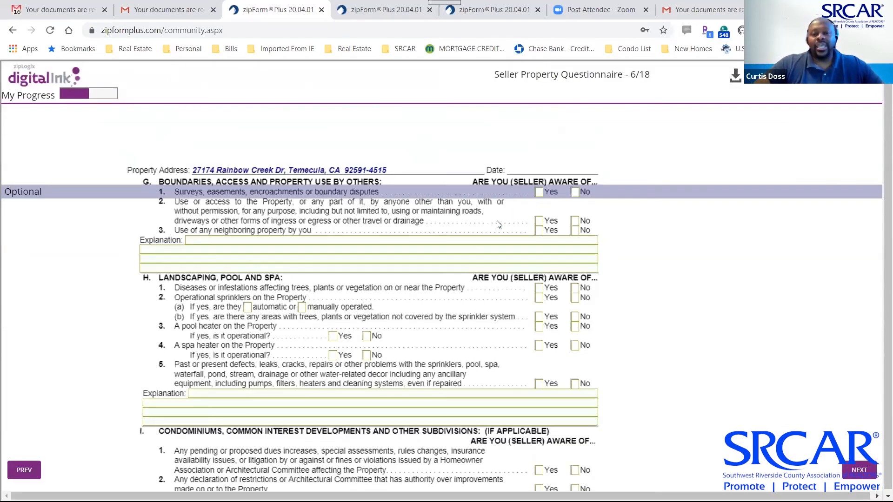
{"action": "scroll", "coordinate": [498, 225], "scroll_direction": "down", "scroll_amount": 8}
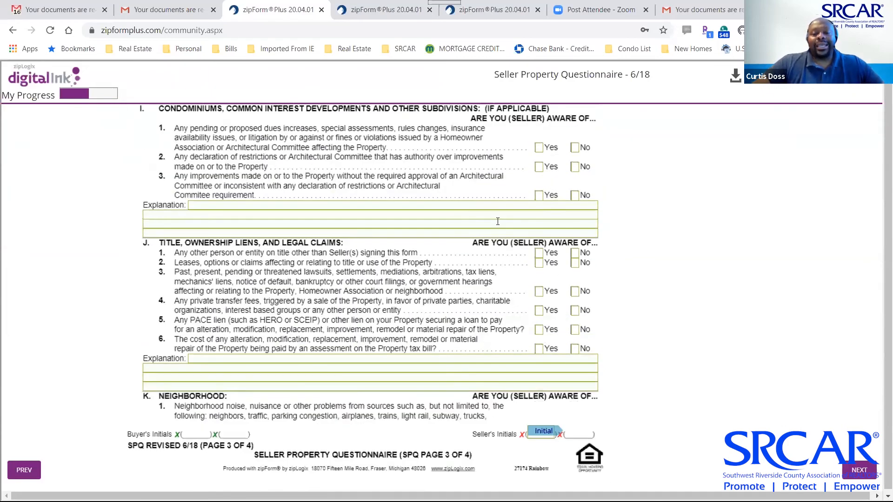
{"action": "left_click", "coordinate": [544, 324]}
{"action": "scroll", "coordinate": [547, 326], "scroll_direction": "down", "scroll_amount": 5}
{"action": "scroll", "coordinate": [511, 349], "scroll_direction": "down", "scroll_amount": 2}
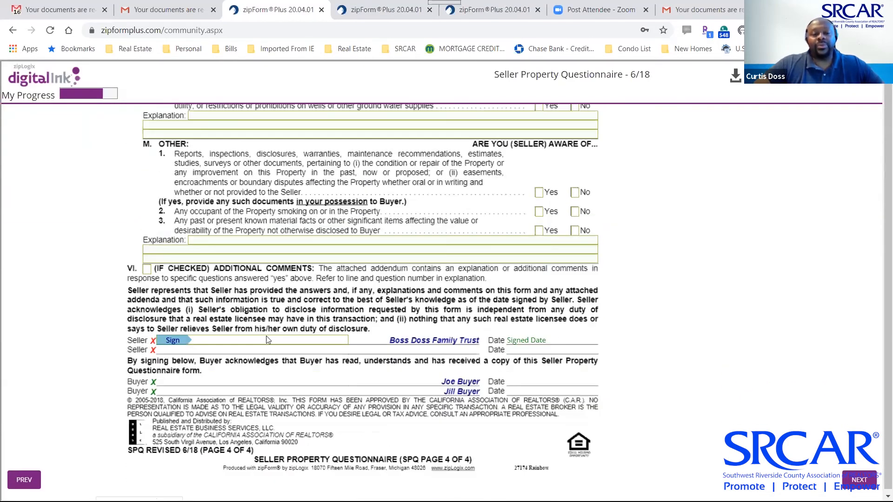
Place the seller's signature, finish the signing session, and close the confirmation page
{"action": "left_click", "coordinate": [179, 342]}
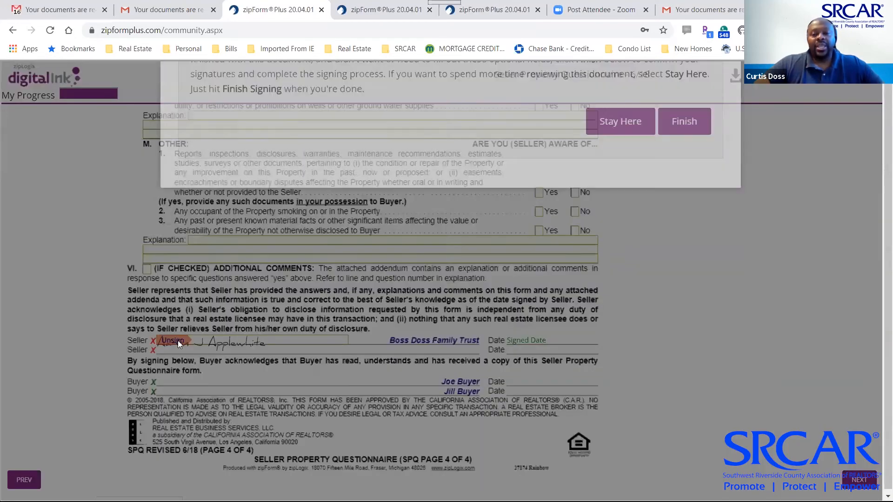
{"action": "left_click", "coordinate": [683, 224]}
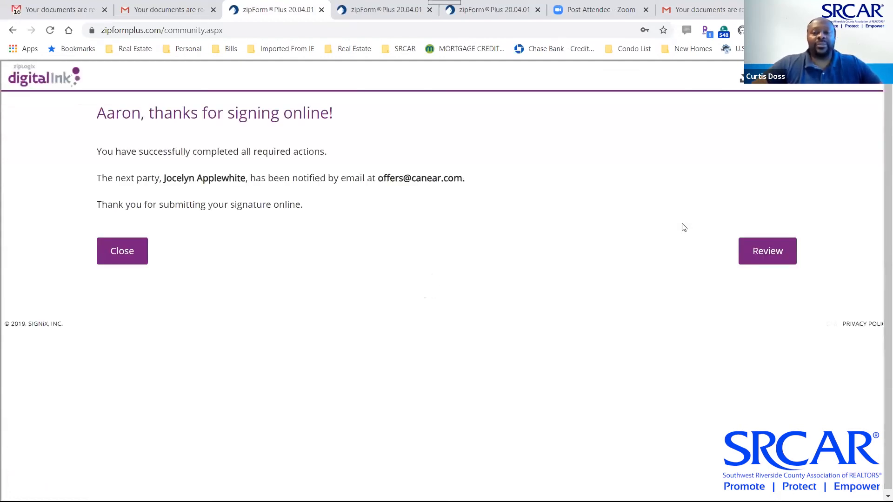
{"action": "left_click", "coordinate": [126, 254]}
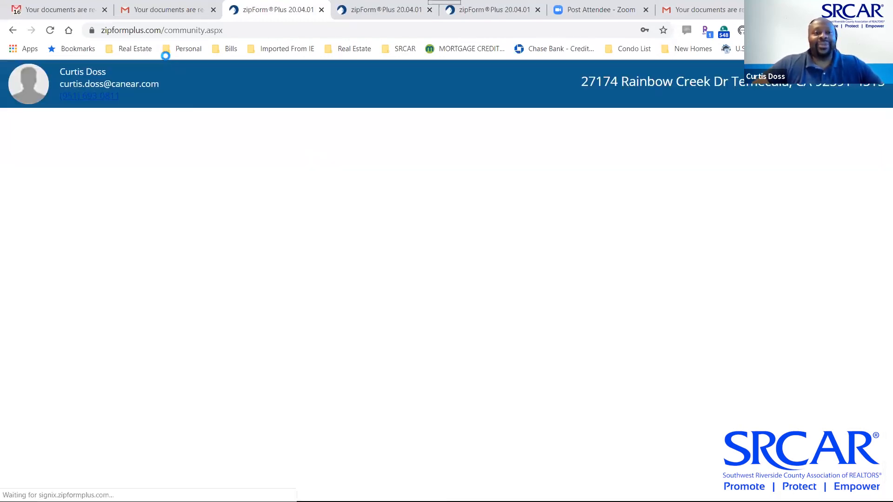
Refresh the Gmail inbox, open the second seller's new Digital Ink email, and launch signing
{"action": "left_click", "coordinate": [165, 10]}
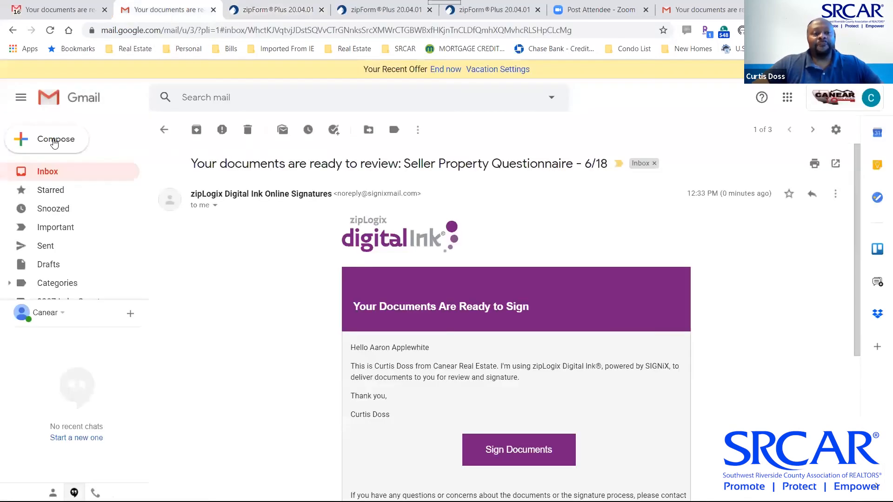
{"action": "left_click", "coordinate": [53, 177]}
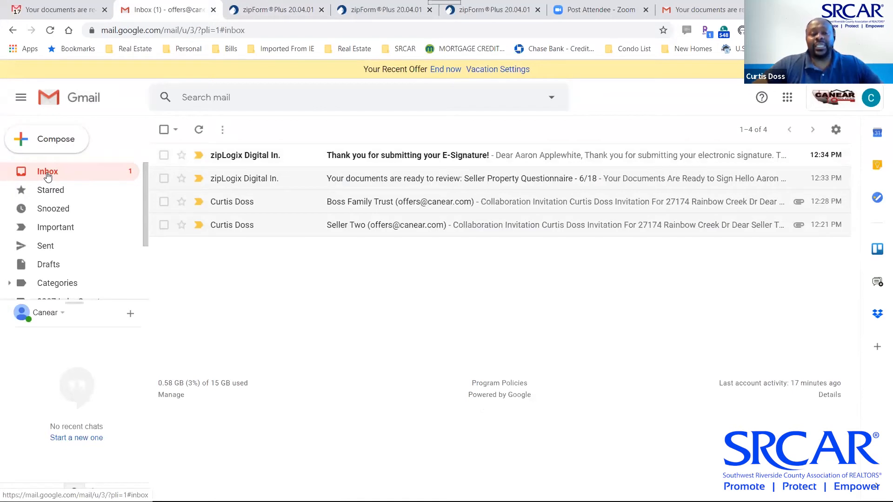
{"action": "left_click", "coordinate": [47, 172]}
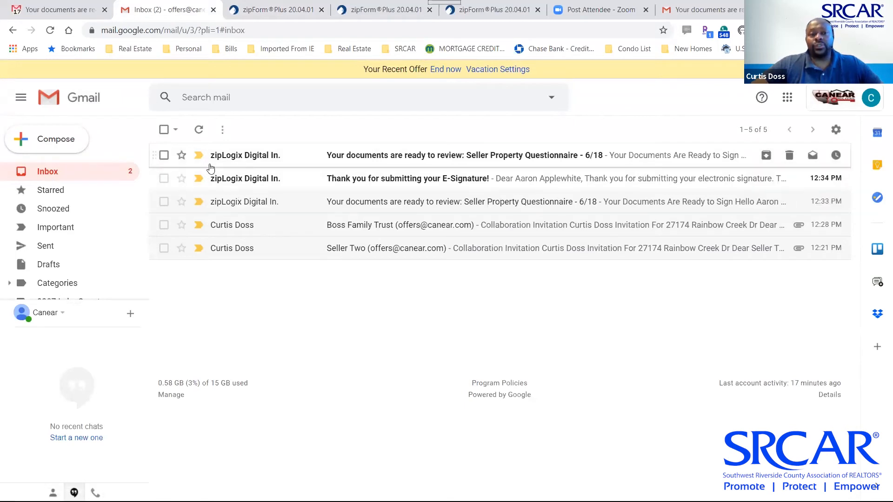
{"action": "left_click", "coordinate": [257, 158]}
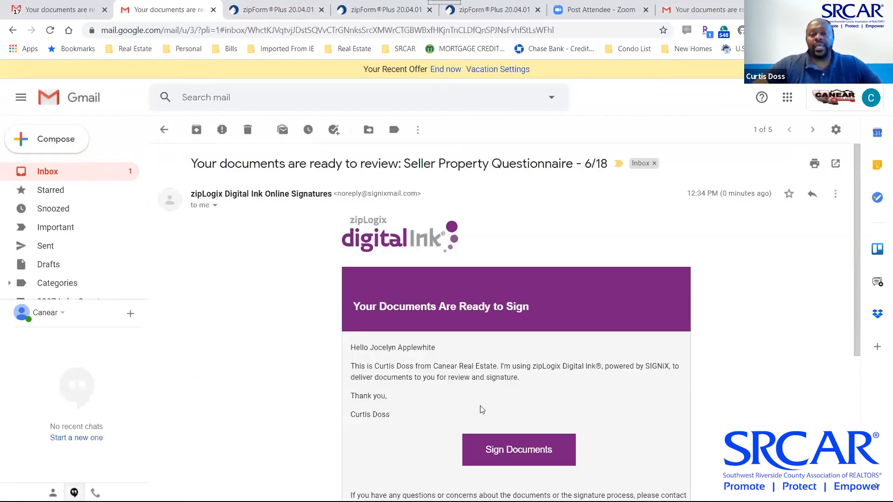
{"action": "left_click", "coordinate": [517, 451]}
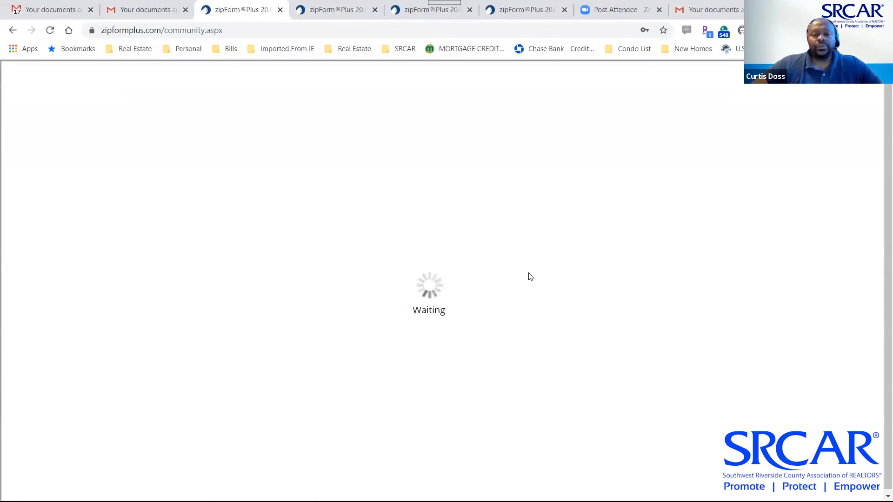
Accept the e-signing terms, keep the default signature and initials, and jump to the first field
{"action": "left_click", "coordinate": [312, 274]}
{"action": "left_click", "coordinate": [750, 311]}
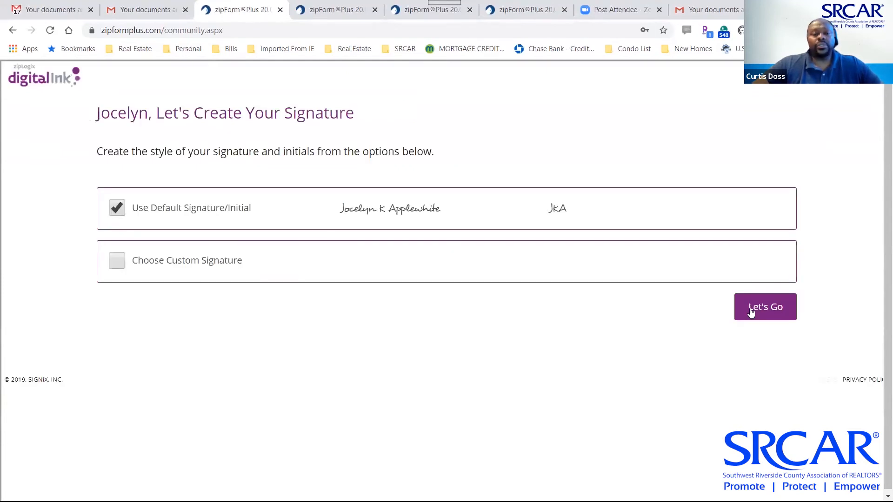
{"action": "left_click", "coordinate": [782, 312]}
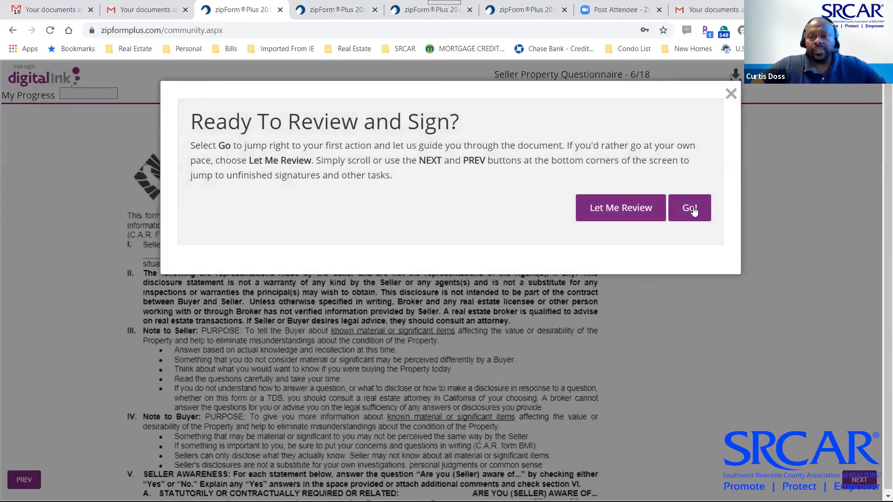
{"action": "left_click", "coordinate": [693, 210]}
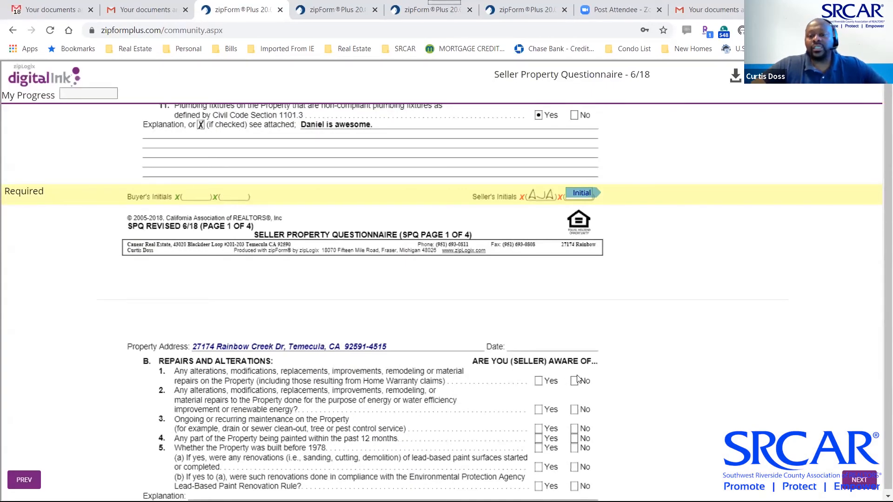
Scroll through the second seller's questionnaire, then close the signing tab without signing
{"action": "scroll", "coordinate": [580, 372], "scroll_direction": "down", "scroll_amount": 3}
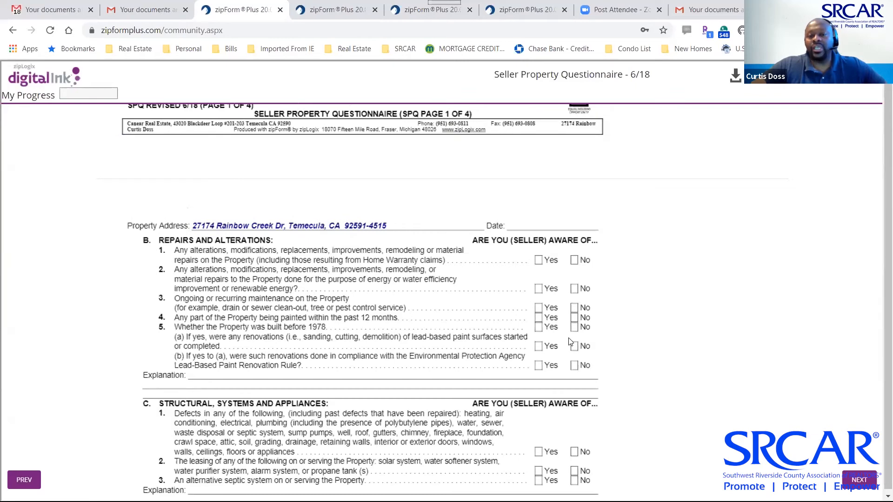
{"action": "scroll", "coordinate": [590, 326], "scroll_direction": "up", "scroll_amount": 1}
{"action": "scroll", "coordinate": [588, 325], "scroll_direction": "up", "scroll_amount": 9}
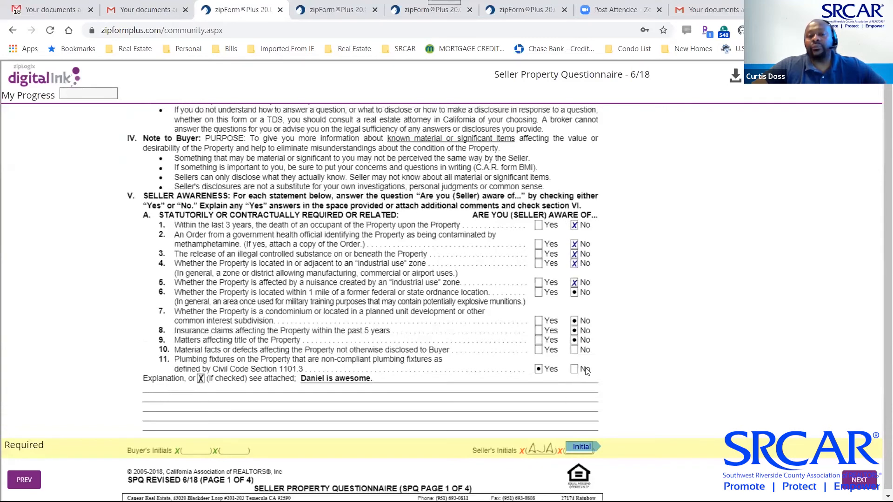
{"action": "scroll", "coordinate": [612, 356], "scroll_direction": "down", "scroll_amount": 3}
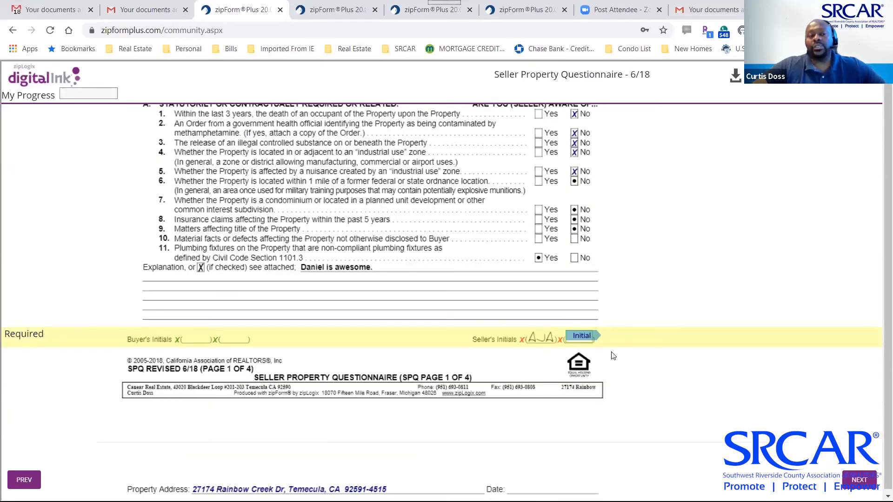
{"action": "scroll", "coordinate": [613, 355], "scroll_direction": "up", "scroll_amount": 4}
{"action": "scroll", "coordinate": [612, 355], "scroll_direction": "down", "scroll_amount": 5}
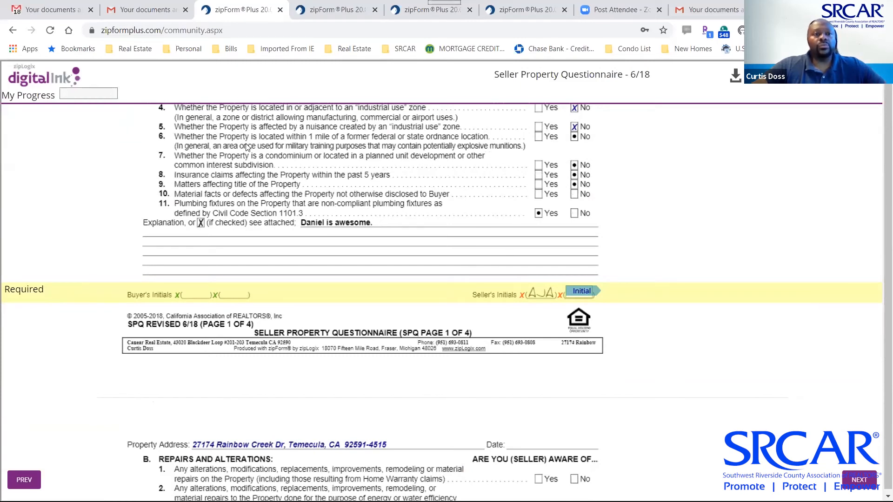
{"action": "left_click", "coordinate": [280, 9]}
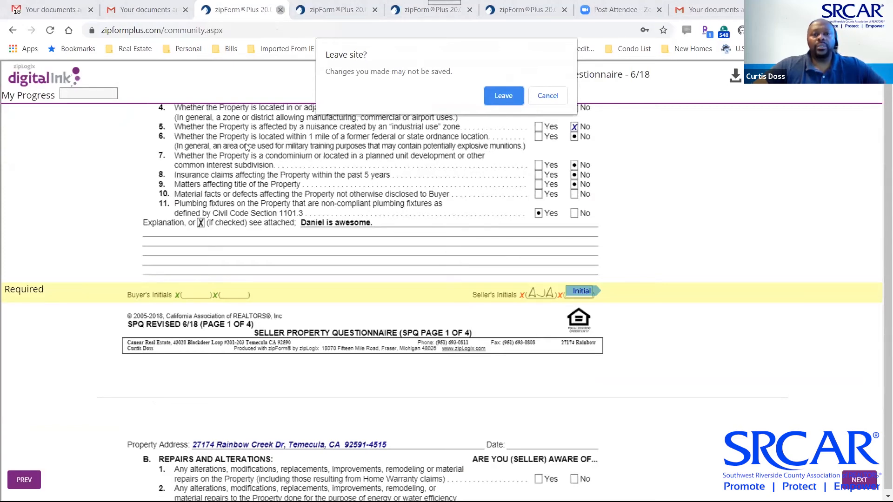
Leave the unsigned signing page and open E-mail Docs to Txn on the Rainbow Creek Dr summary
{"action": "left_click", "coordinate": [502, 95]}
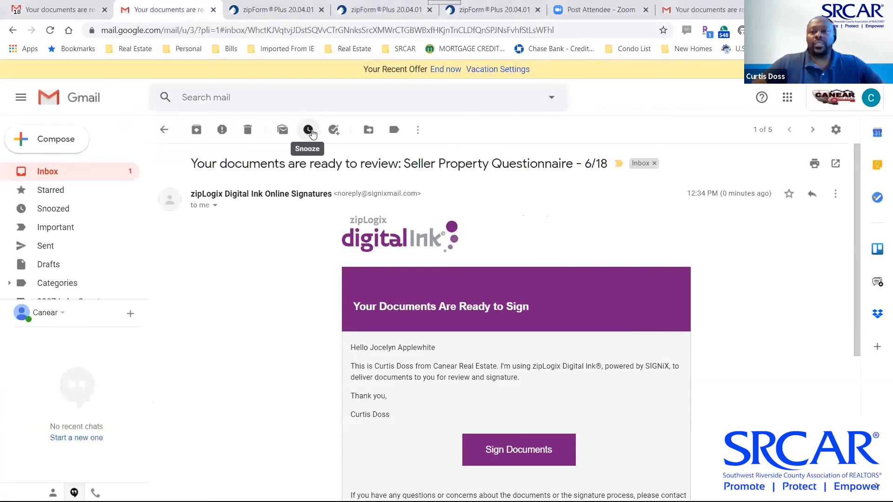
{"action": "left_click", "coordinate": [813, 7]}
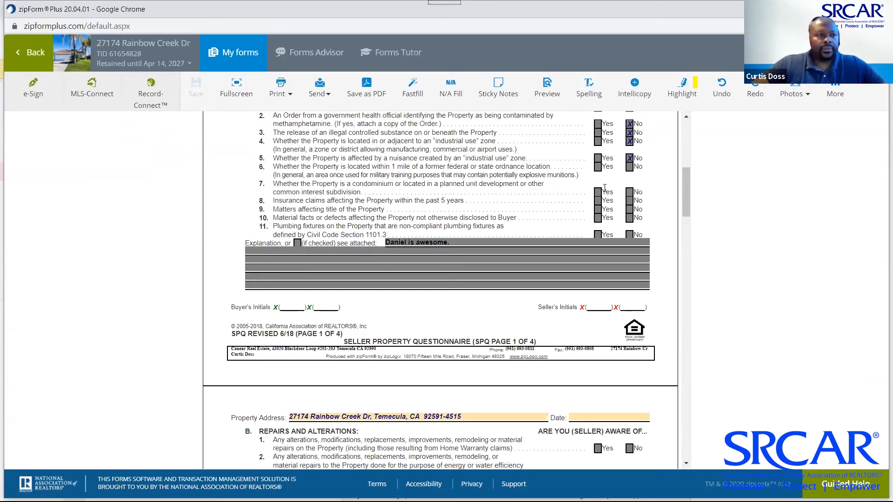
{"action": "left_click", "coordinate": [35, 54]}
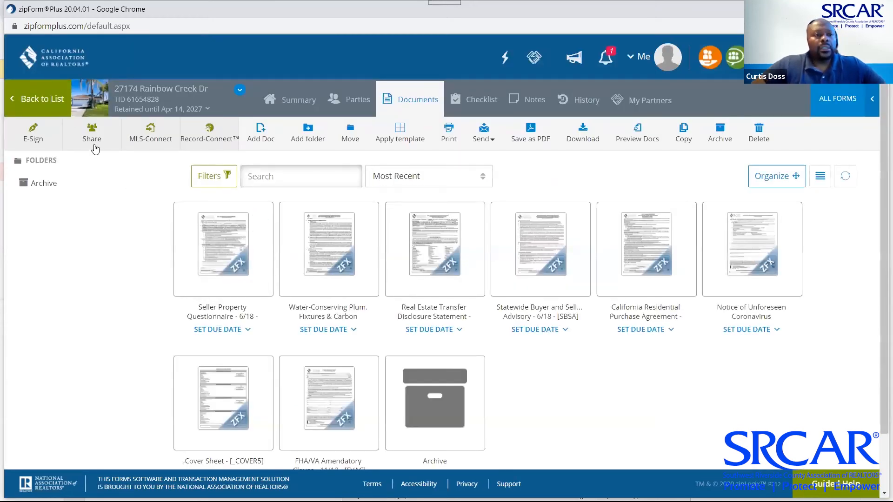
{"action": "left_click", "coordinate": [288, 100]}
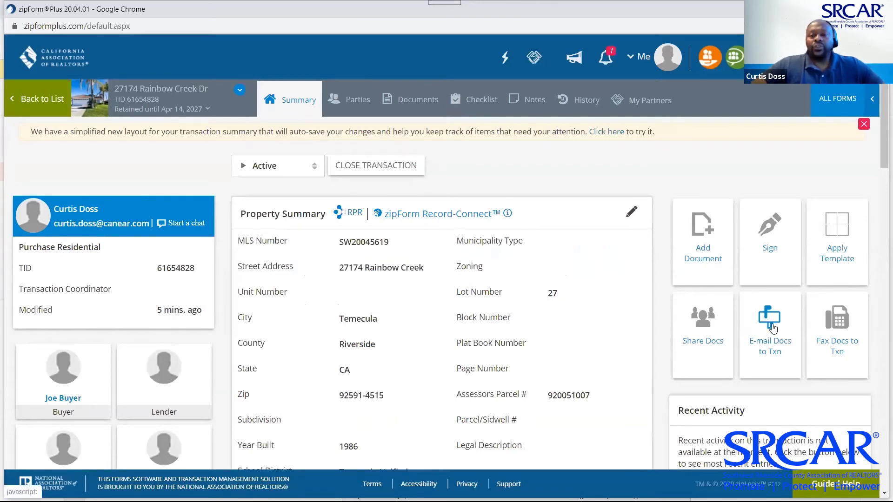
{"action": "left_click", "coordinate": [772, 326]}
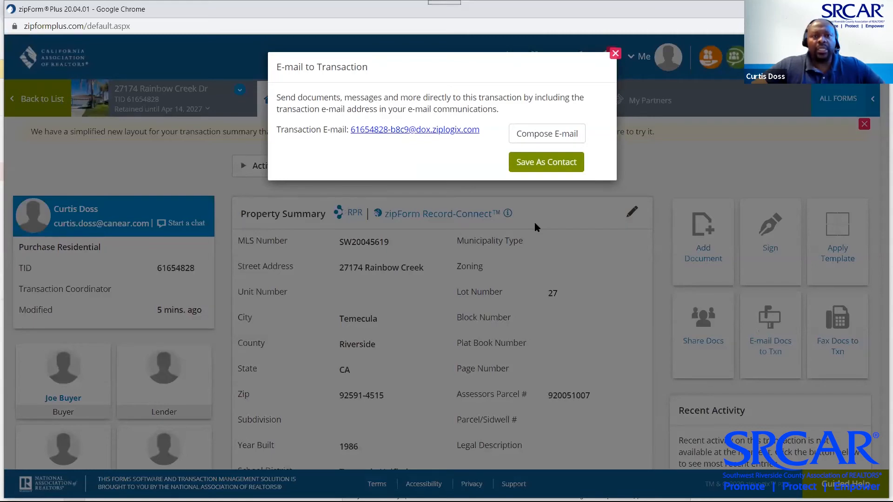
Copy the Rainbow Creek Dr transaction's dox e-mail address and return to the main Gmail tab
{"action": "left_click", "coordinate": [536, 227]}
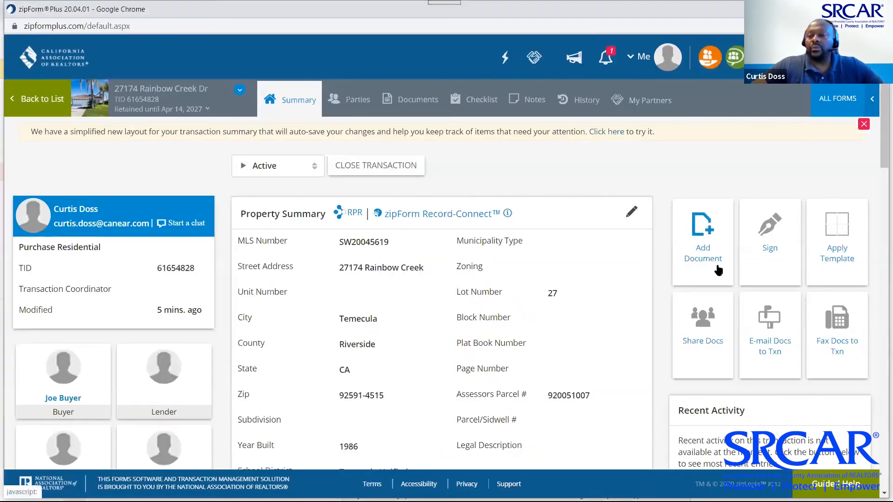
{"action": "left_click", "coordinate": [761, 330]}
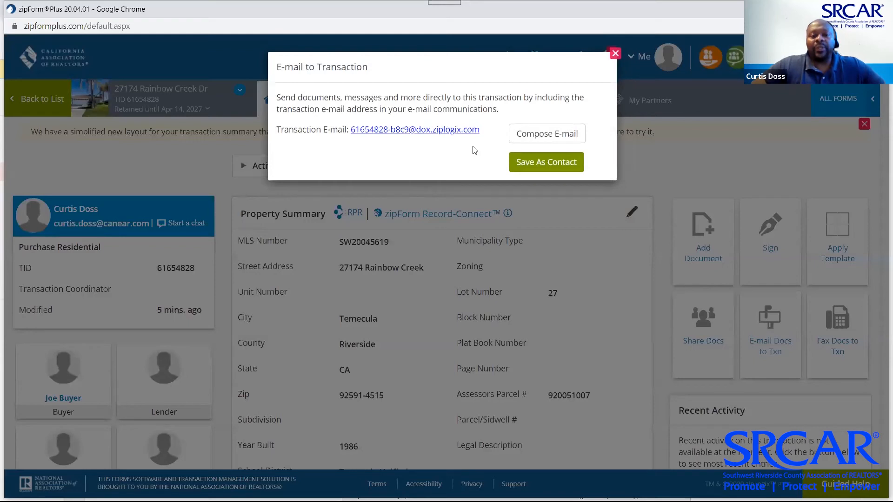
{"action": "left_click_drag", "start_coordinate": [483, 131], "coordinate": [352, 134]}
{"action": "key", "text": "ctrl+c"}
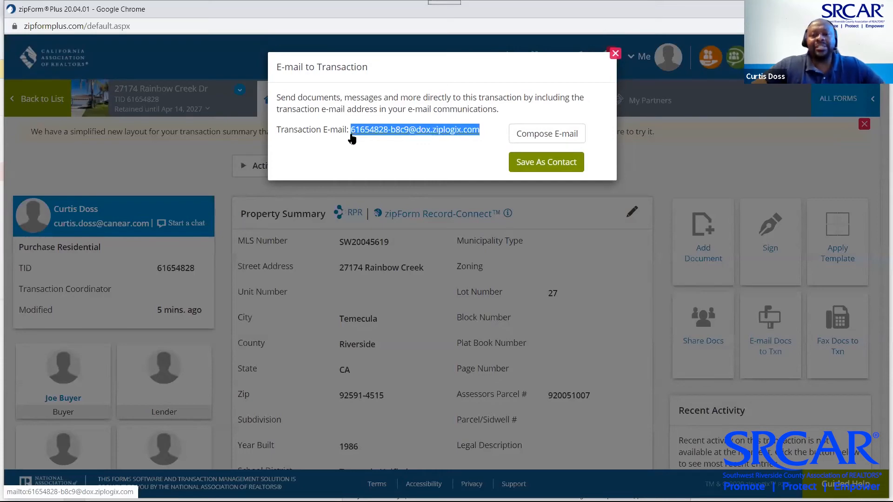
{"action": "key", "text": "Escape"}
{"action": "key", "text": "alt+Tab"}
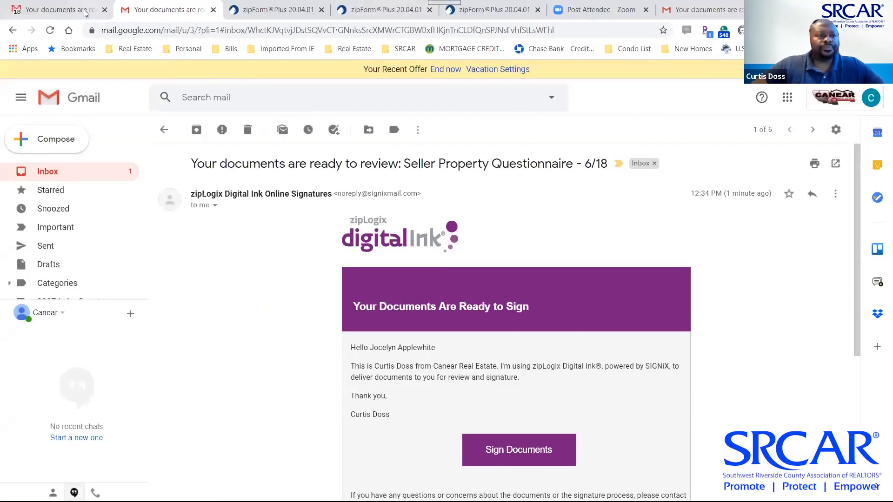
{"action": "left_click", "coordinate": [65, 14]}
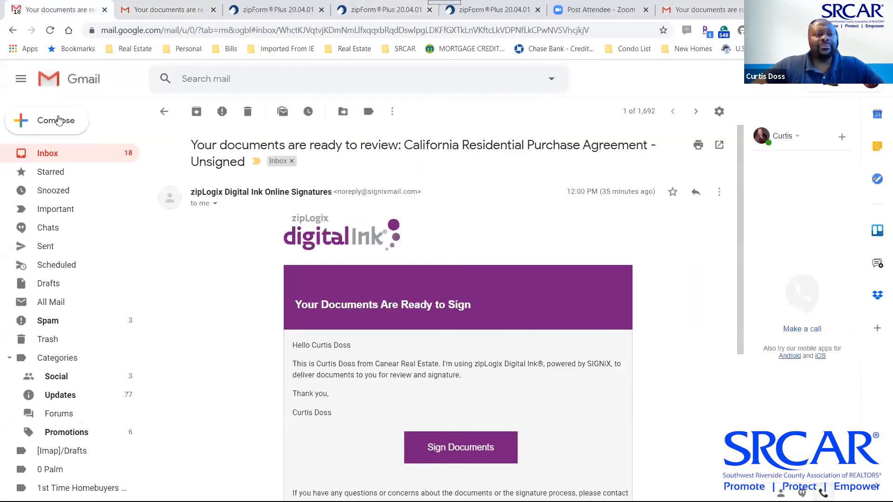
Start a new email to the offers mailbox, the trainer contact and the transaction's dox address
{"action": "left_click", "coordinate": [72, 123]}
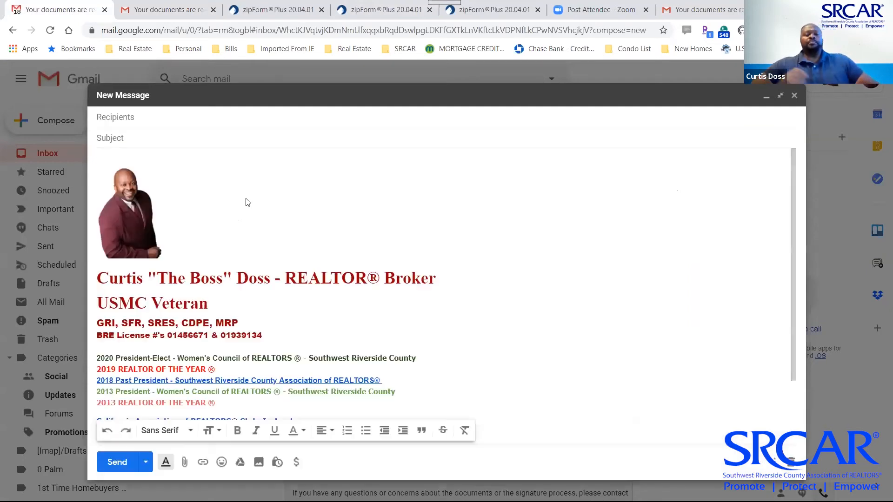
{"action": "left_click", "coordinate": [157, 122]}
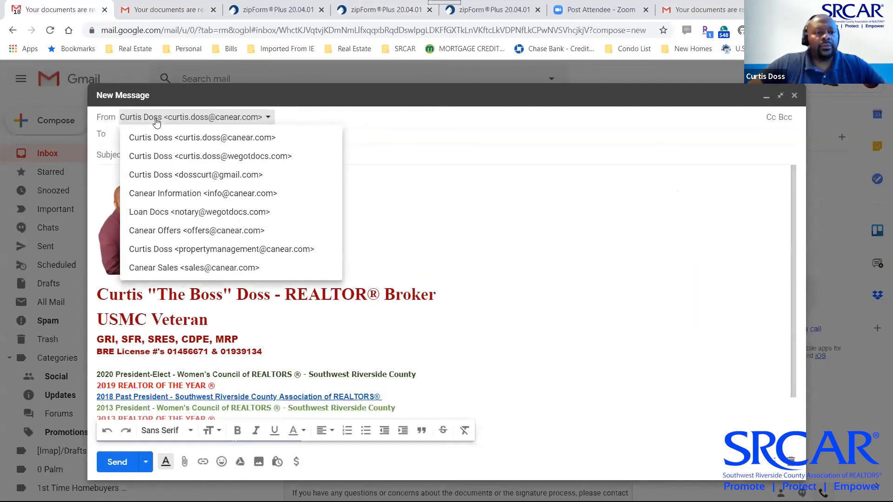
{"action": "left_click", "coordinate": [394, 149]}
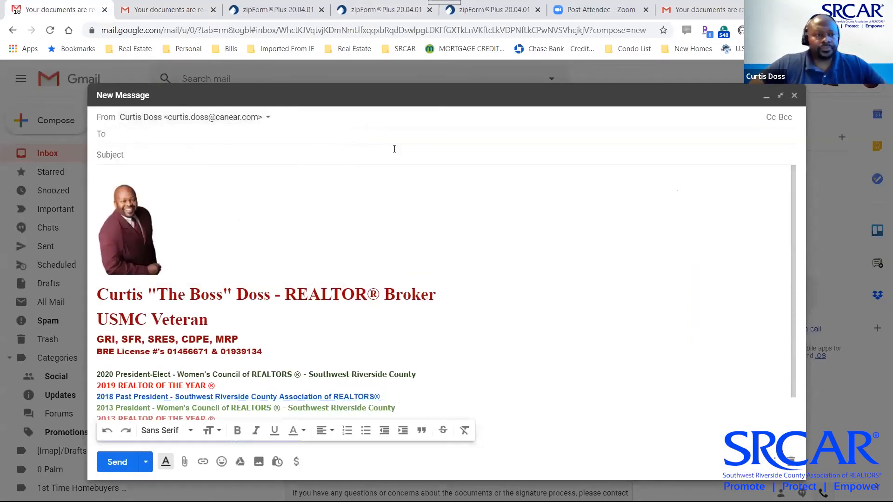
{"action": "left_click", "coordinate": [156, 131]}
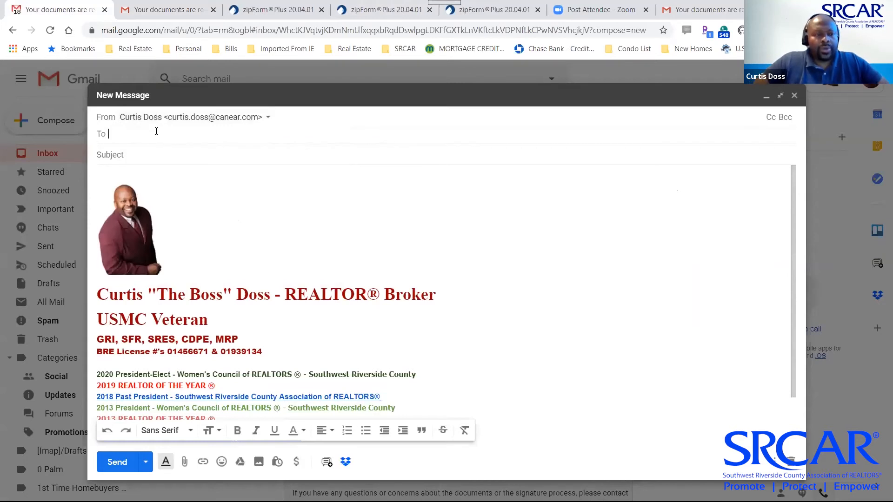
{"action": "type", "text": "offer"}
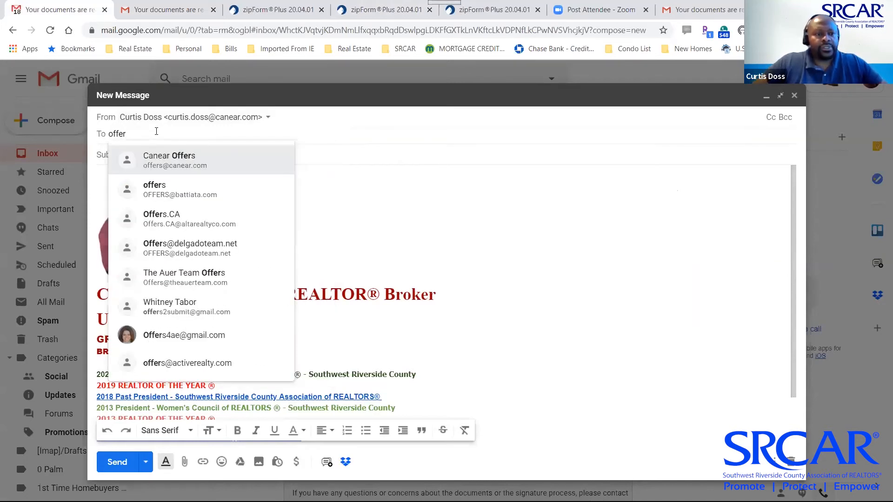
{"action": "left_click", "coordinate": [205, 159]}
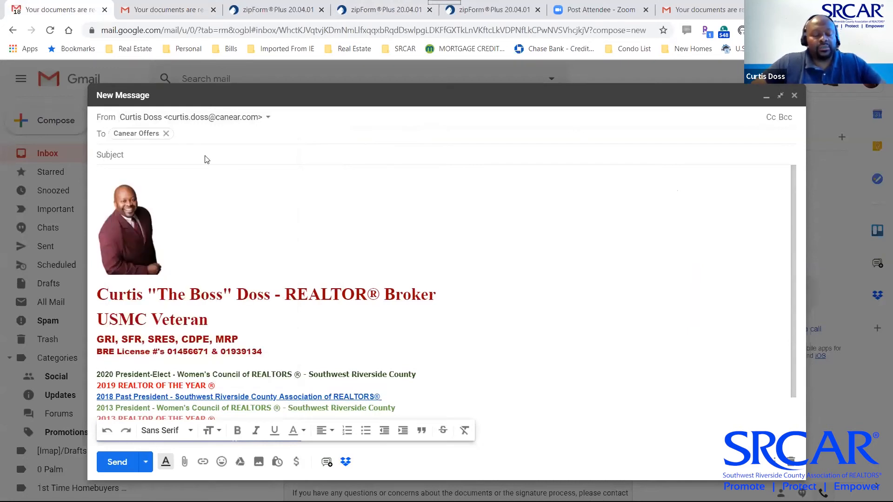
{"action": "type", "text": "training"}
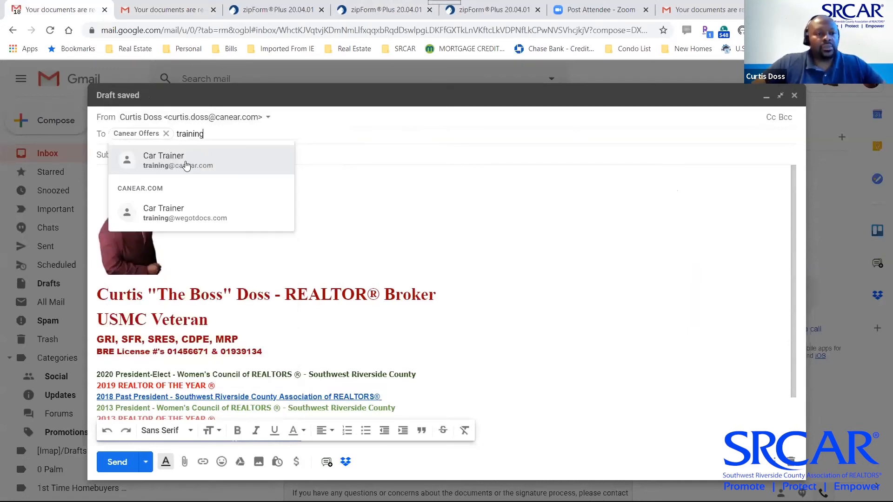
{"action": "left_click", "coordinate": [189, 163]}
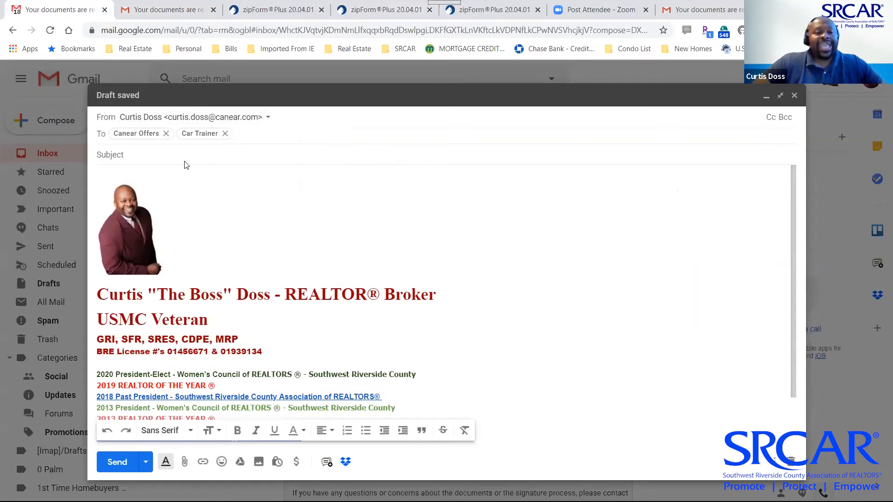
{"action": "key", "text": "ctrl+v"}
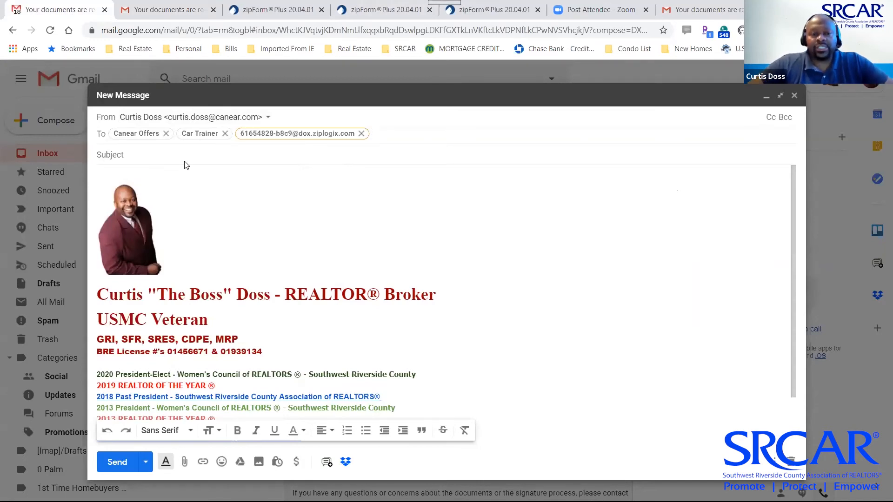
Add subject 'This is a Test Message' and a body checking everyone on this Zoom call is awake
{"action": "left_click", "coordinate": [159, 154]}
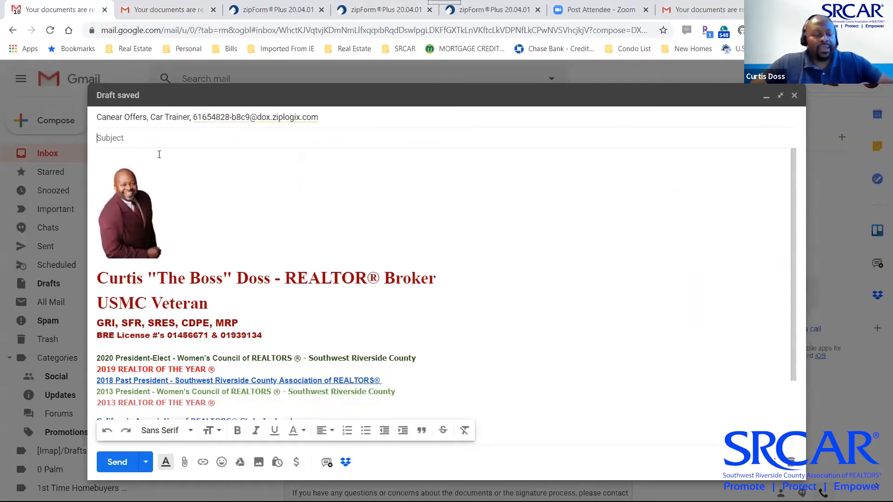
{"action": "type", "text": "Th"}
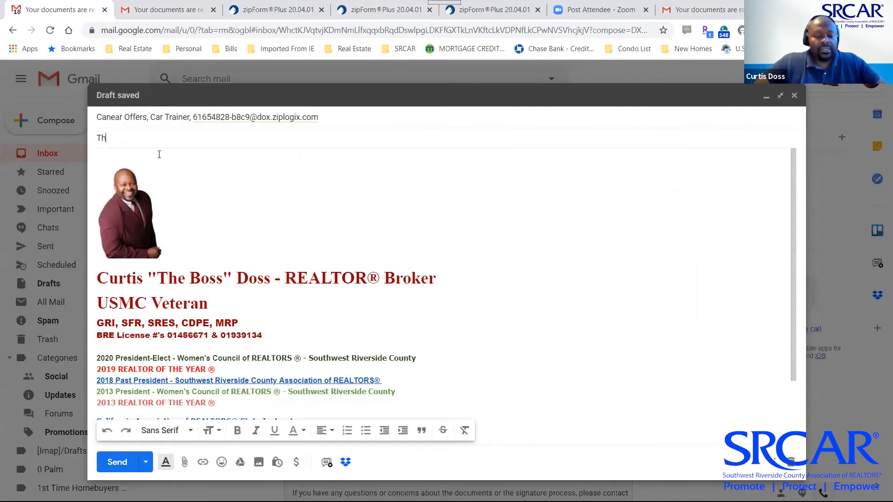
{"action": "type", "text": "is is a Test Message"}
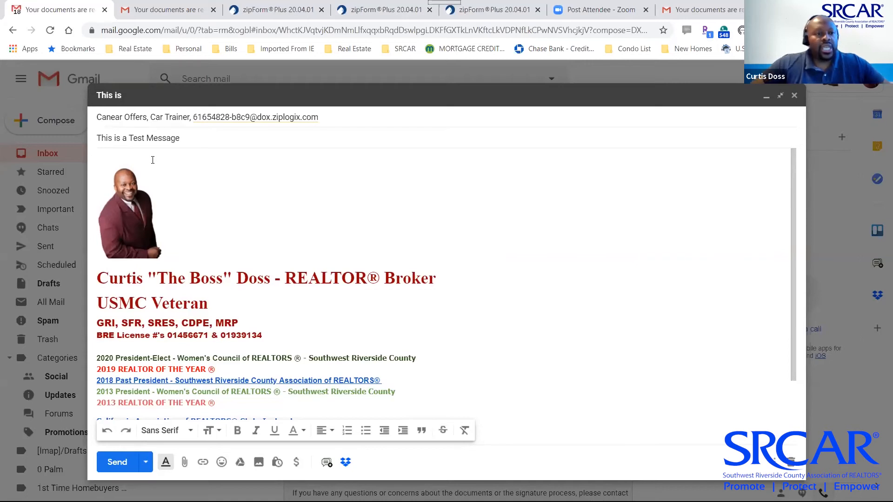
{"action": "left_click", "coordinate": [153, 161]}
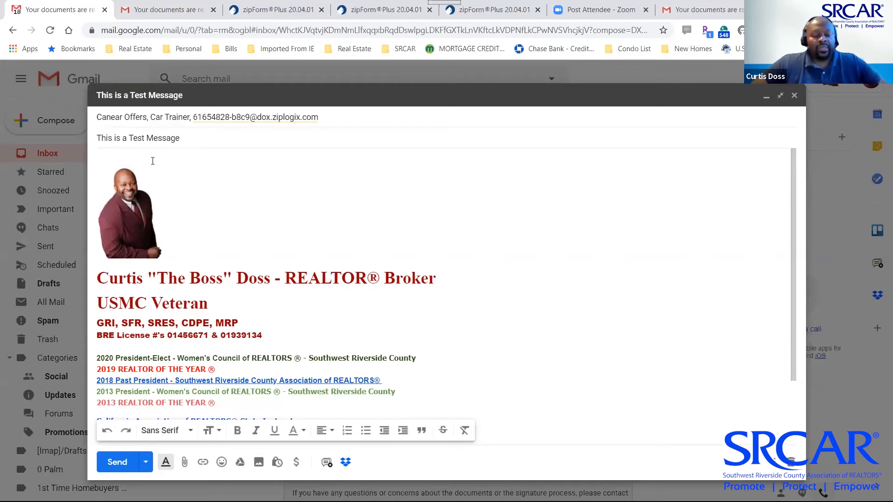
{"action": "type", "text": "Testin"}
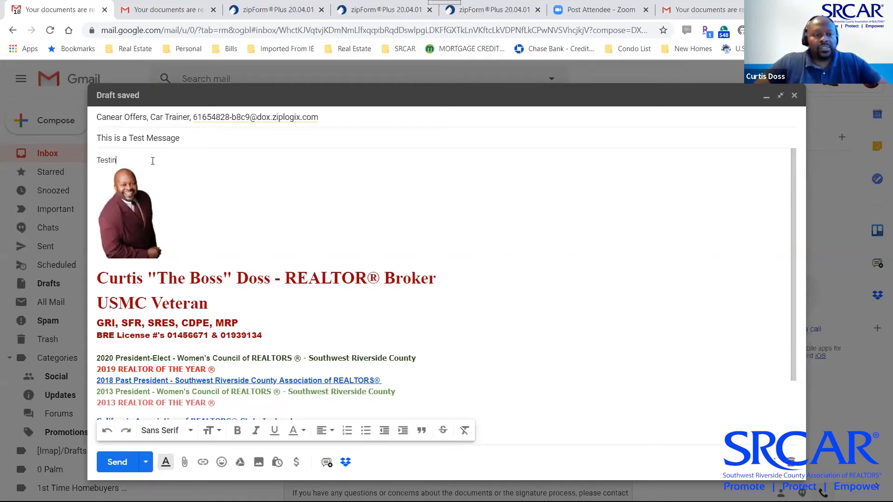
{"action": "key", "text": "BackSpace"}
{"action": "key", "text": "BackSpace"}
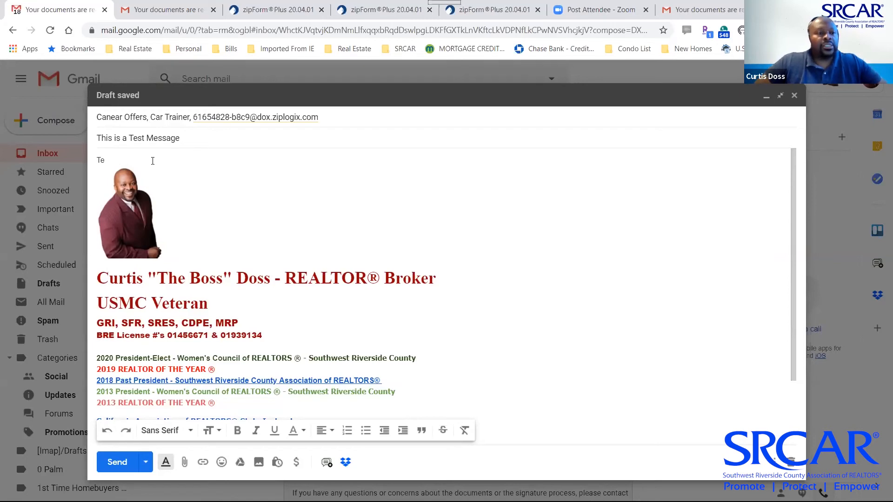
{"action": "type", "text": "Making"}
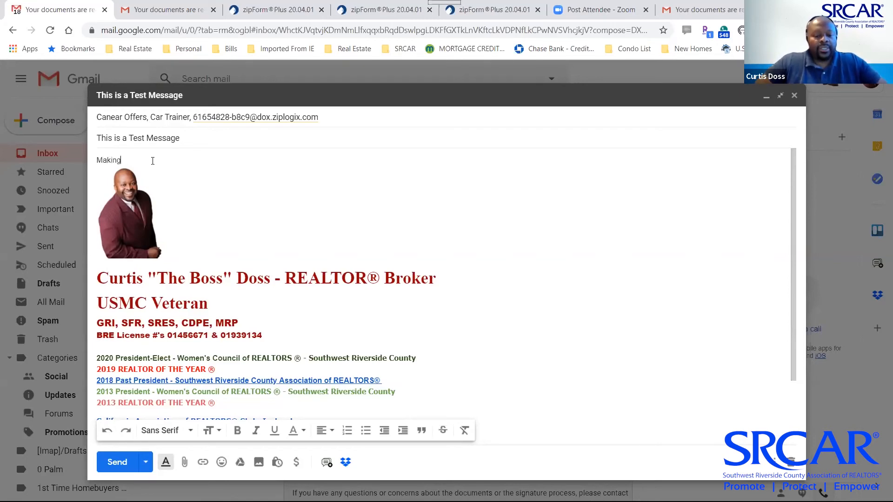
{"action": "type", "text": " sure that everyone on"}
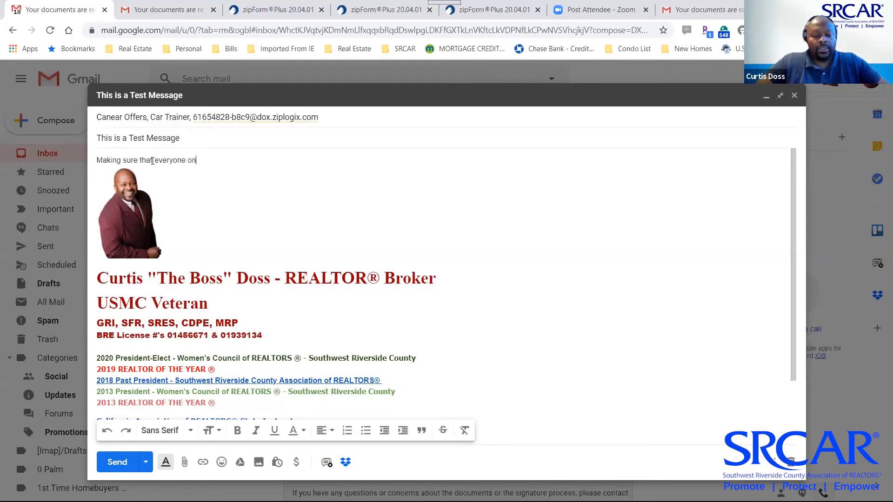
{"action": "type", "text": " this Zoom"}
{"action": "type", "text": "l"}
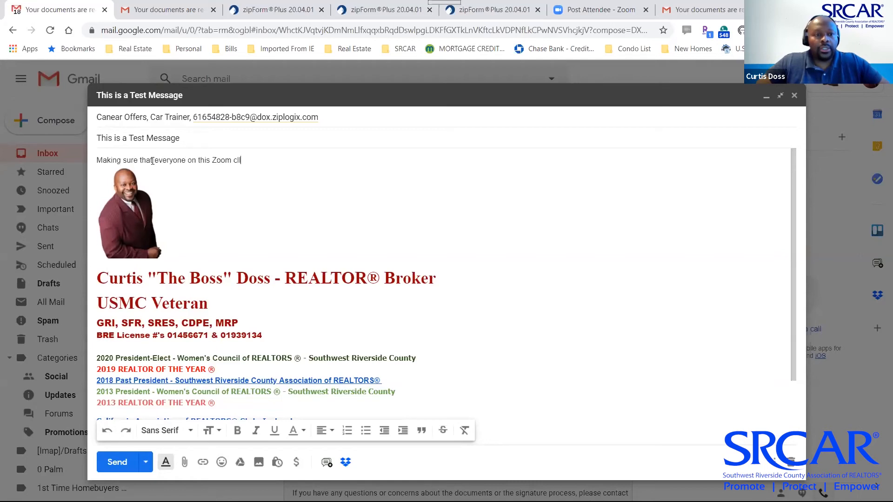
{"action": "type", "text": "l is "}
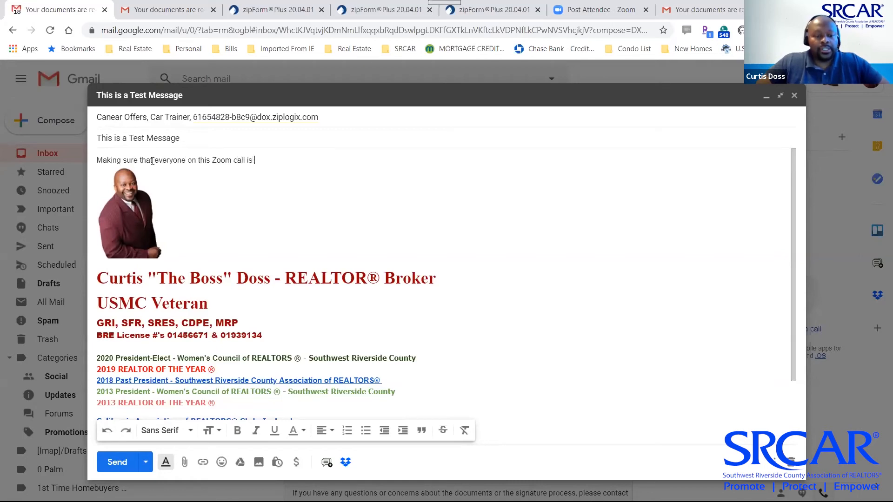
{"action": "type", "text": "still awa"}
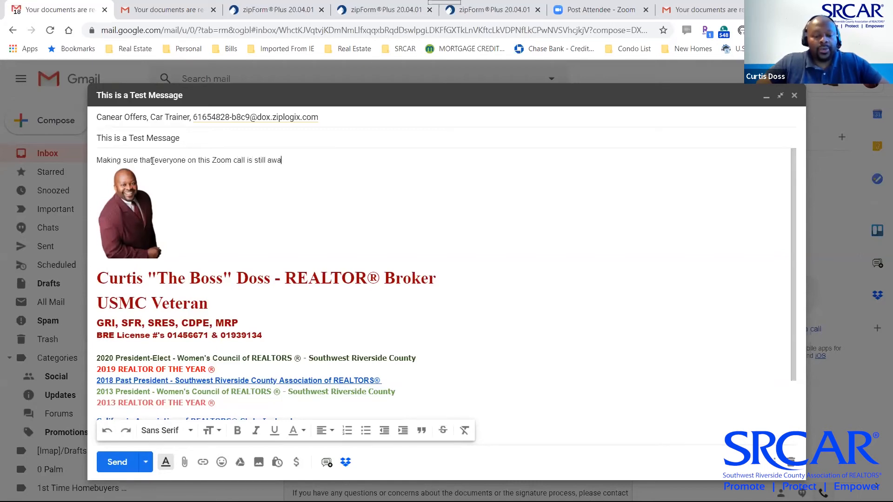
{"action": "type", "text": "ke."}
{"action": "key", "text": "Return"}
{"action": "key", "text": "Return"}
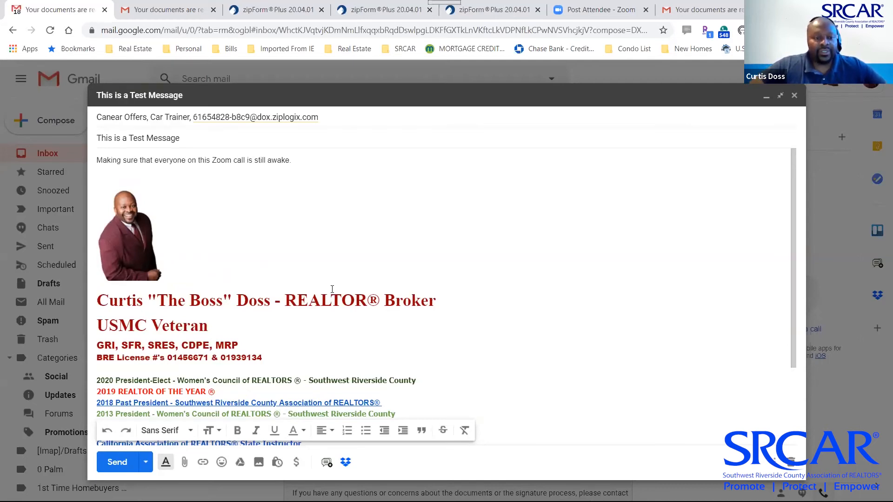
{"action": "left_click", "coordinate": [184, 461]}
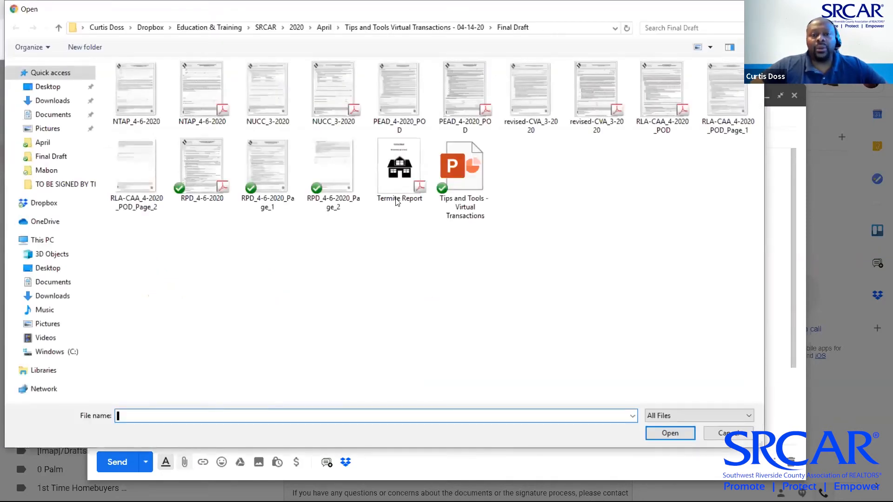
Attach Termite Report.pdf, send the email, and switch back to zipForm Plus
{"action": "double_click", "coordinate": [399, 189]}
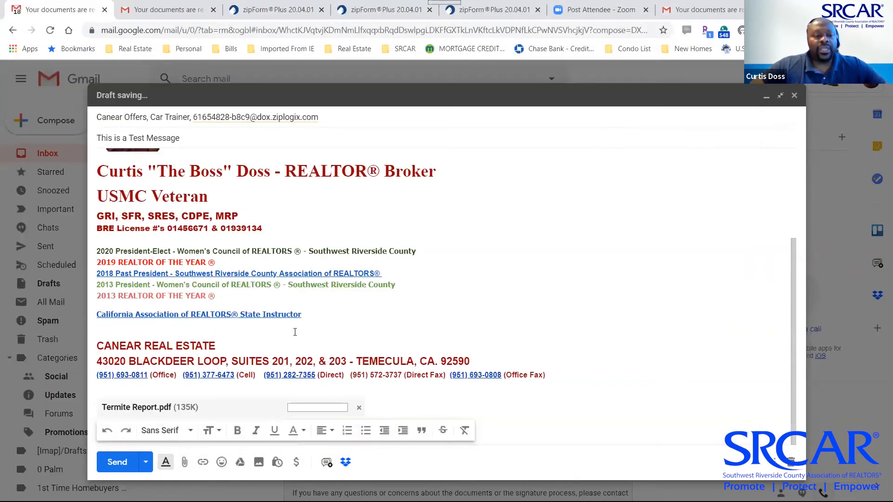
{"action": "left_click", "coordinate": [117, 462]}
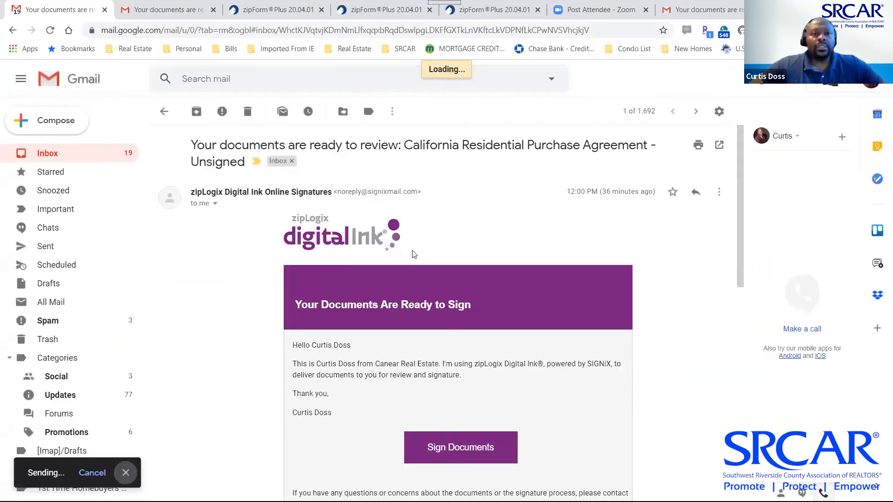
{"action": "key", "text": "alt+Tab"}
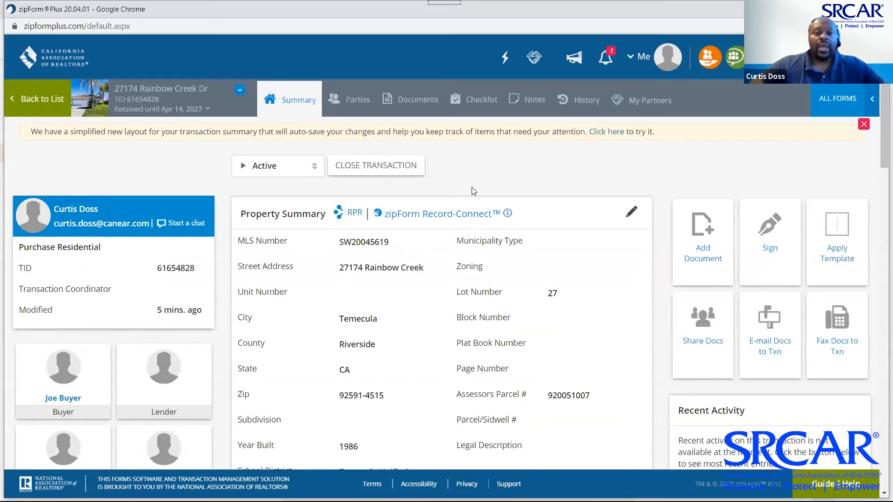
Show the Rainbow Creek Dr documents list, refreshing it by going to Summary and back
{"action": "left_click", "coordinate": [401, 102]}
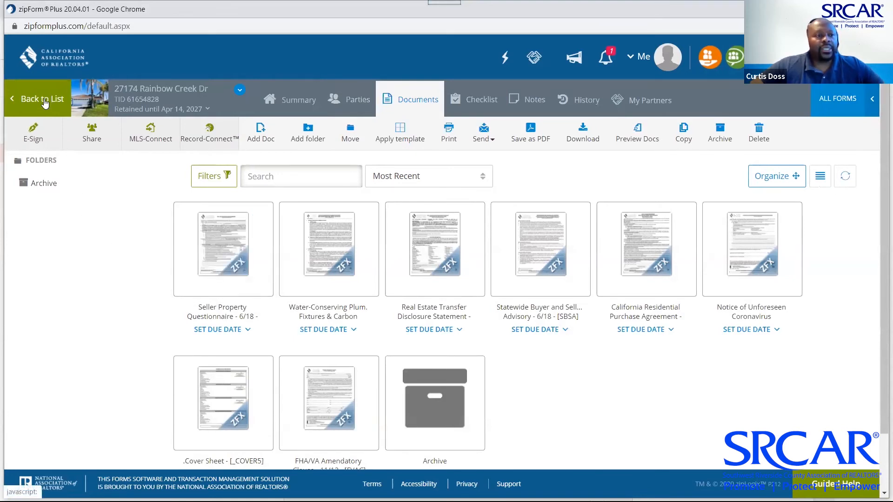
{"action": "mouse_move", "coordinate": [441, 415]}
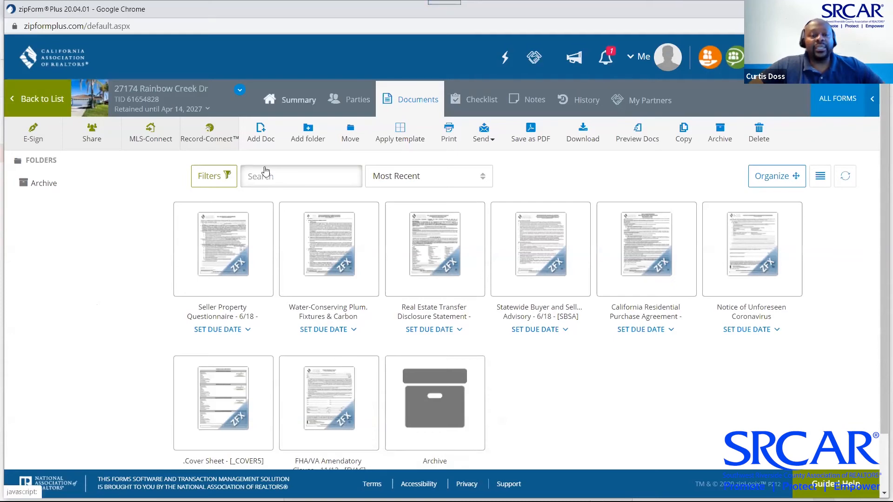
{"action": "left_click", "coordinate": [296, 104]}
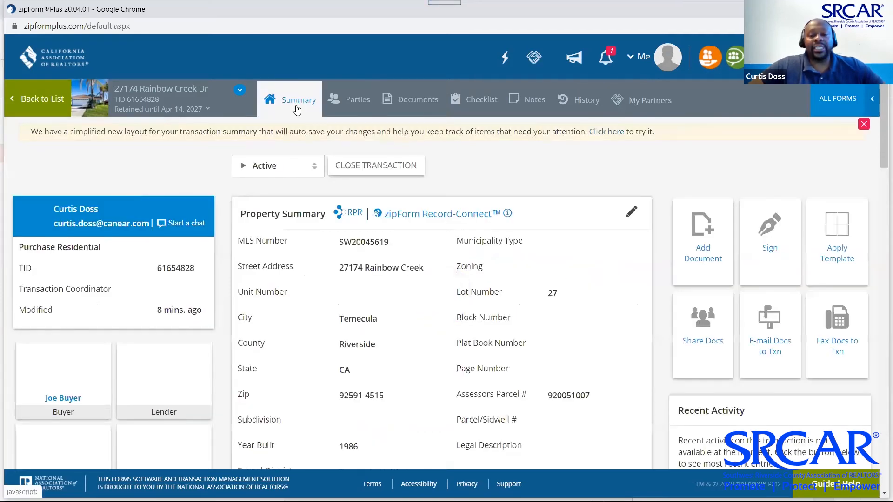
{"action": "left_click", "coordinate": [408, 100]}
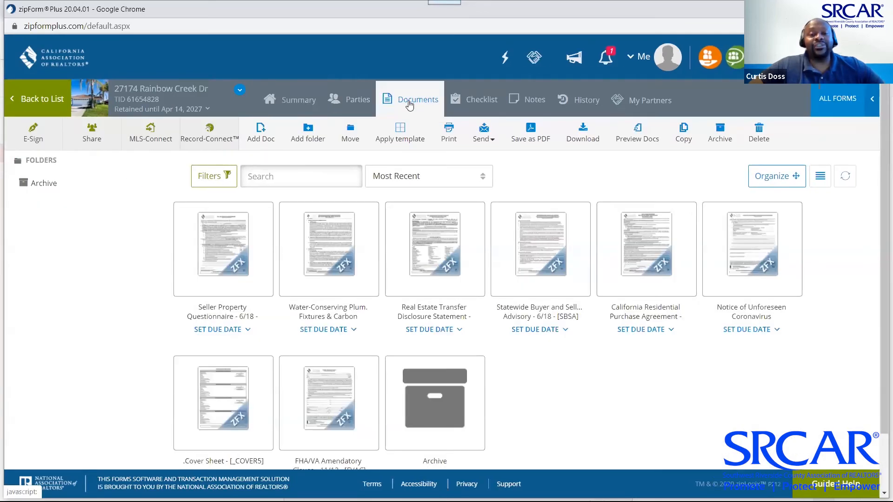
Open the transfer disclosure statement, then reload the documents list via the Summary page
{"action": "scroll", "coordinate": [419, 219], "scroll_direction": "down", "scroll_amount": 2}
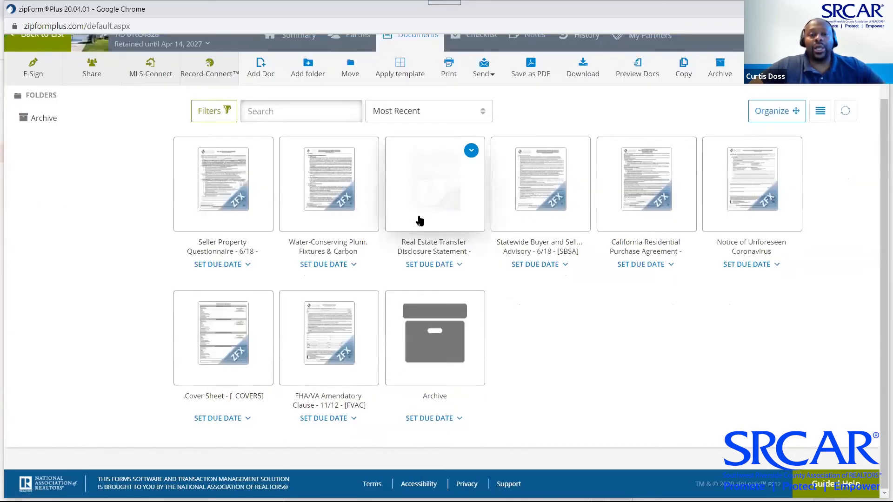
{"action": "left_click", "coordinate": [419, 220]}
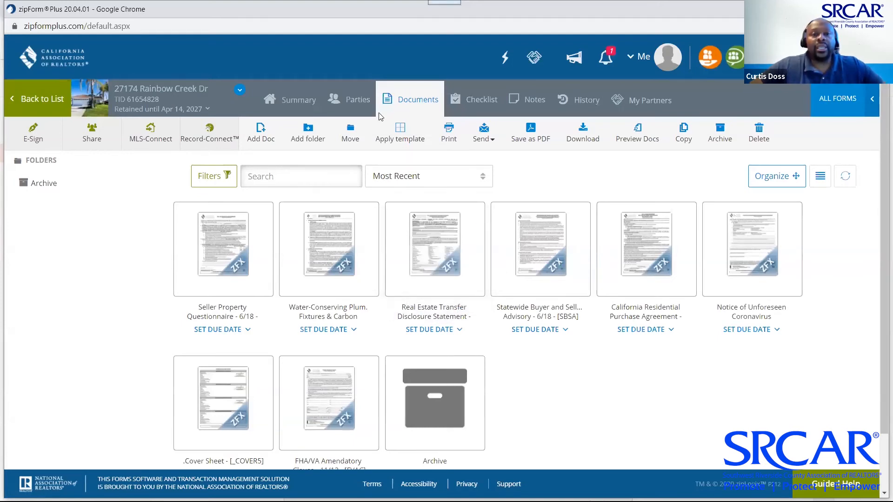
{"action": "left_click", "coordinate": [299, 97]}
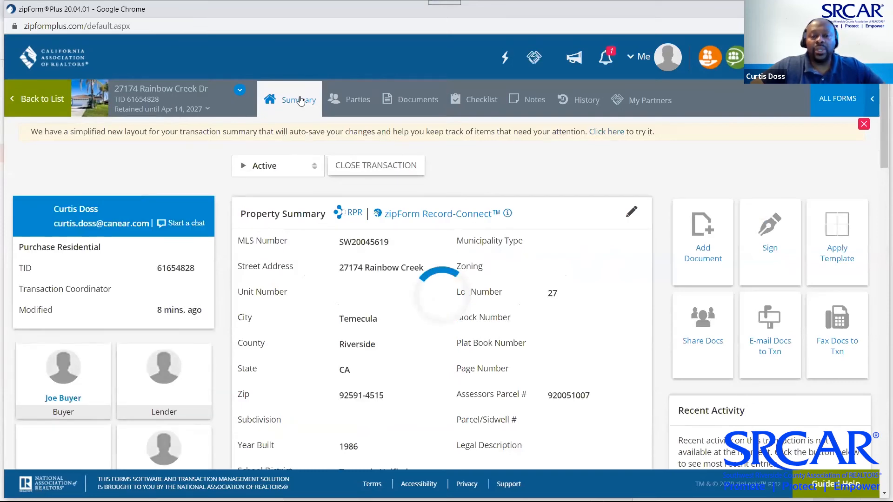
{"action": "left_click", "coordinate": [417, 103]}
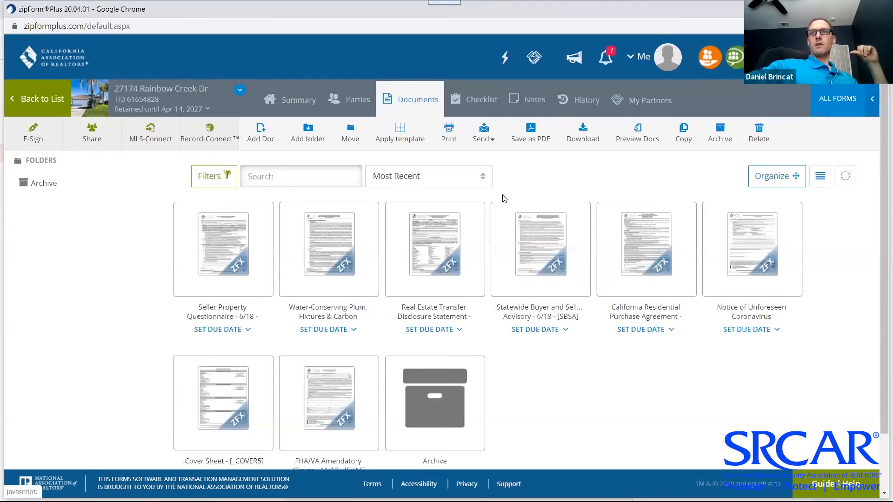
{"action": "scroll", "coordinate": [724, 284], "scroll_direction": "down", "scroll_amount": 2}
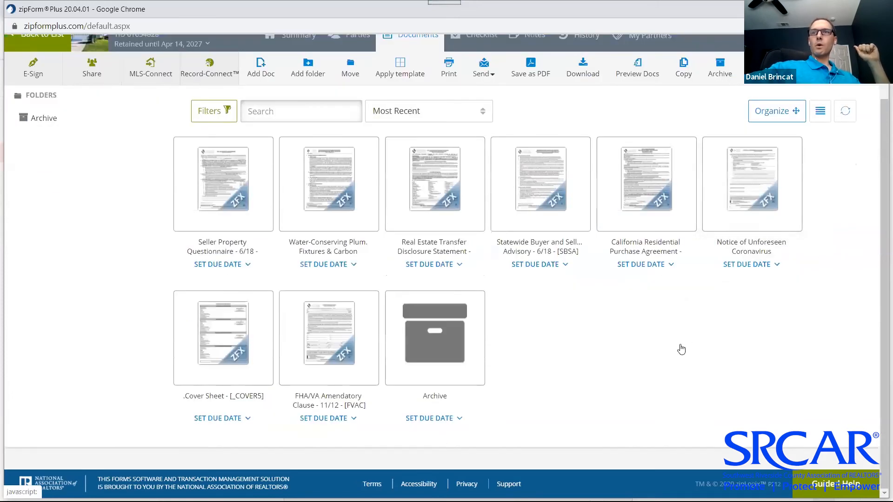
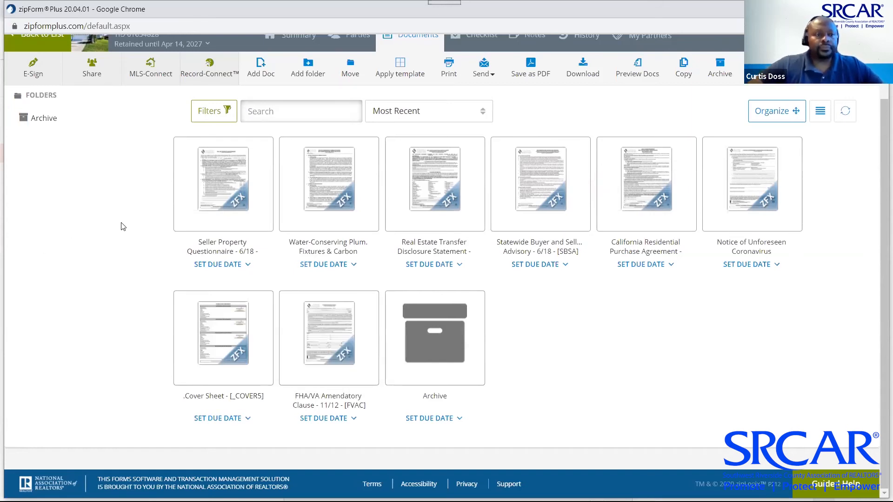
Switch between Summary and Documents twice to refresh the Rainbow Creek documents list
{"action": "scroll", "coordinate": [122, 227], "scroll_direction": "up", "scroll_amount": 2}
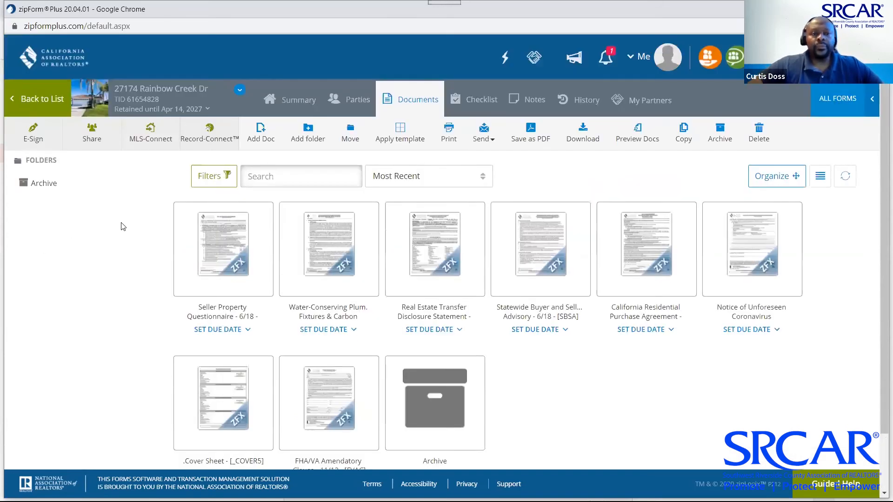
{"action": "left_click", "coordinate": [291, 102]}
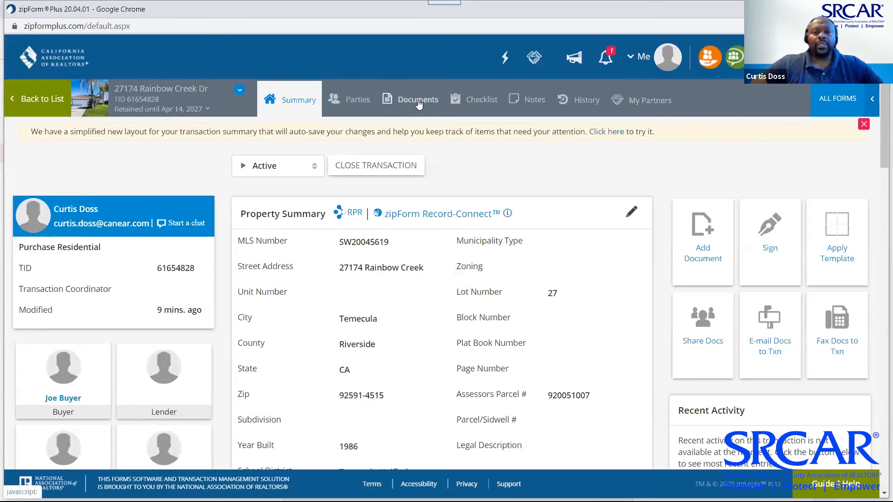
{"action": "left_click", "coordinate": [418, 100]}
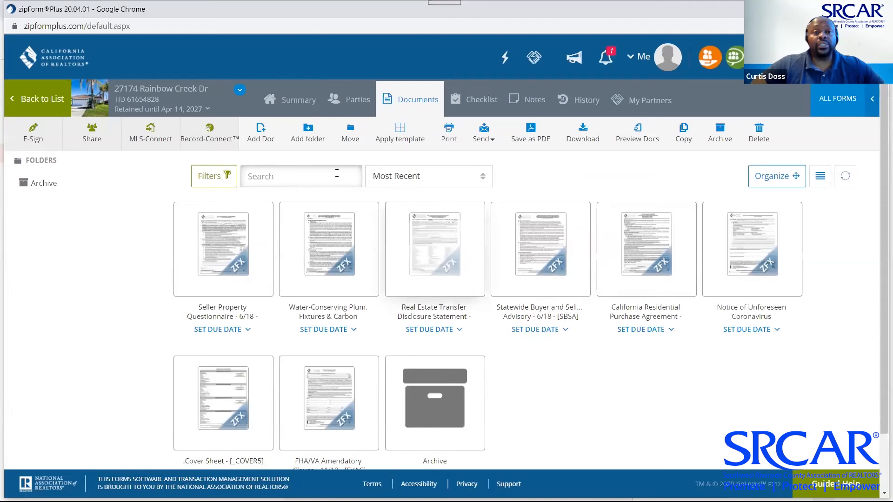
{"action": "left_click", "coordinate": [291, 103]}
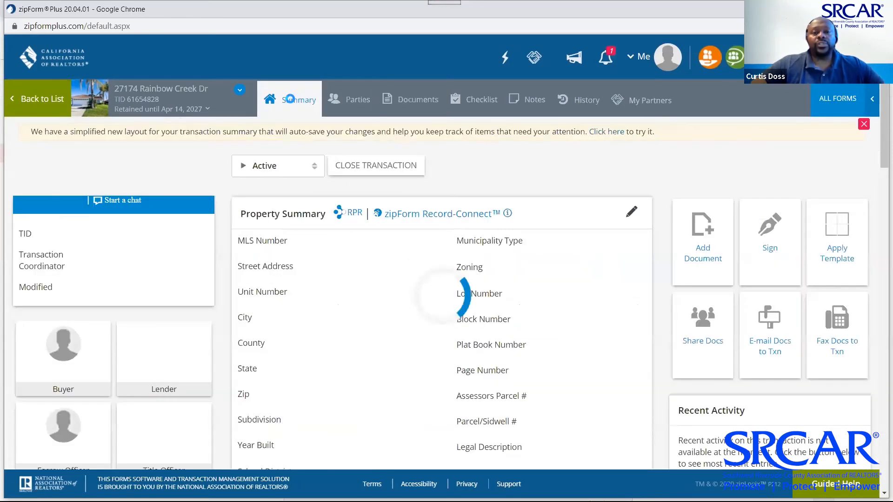
{"action": "left_click", "coordinate": [418, 99]}
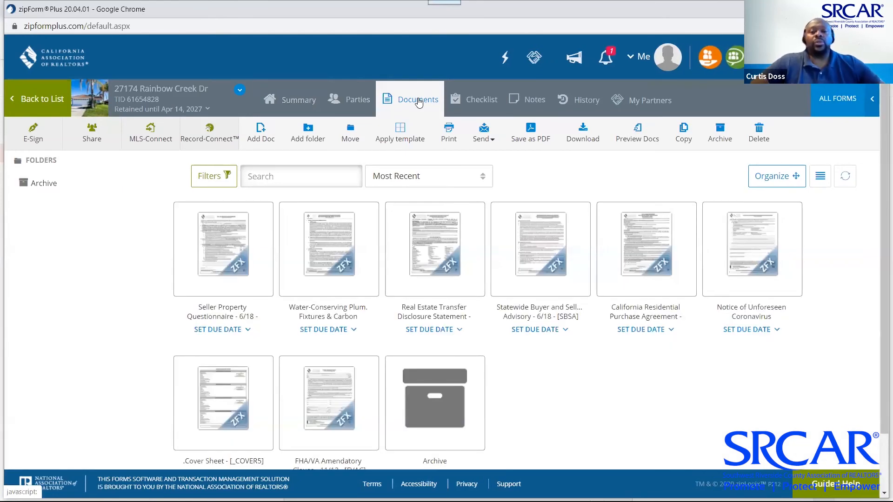
Open the All Forms panel showing the California Association of Realtors form library
{"action": "mouse_move", "coordinate": [514, 274]}
{"action": "mouse_move", "coordinate": [653, 240]}
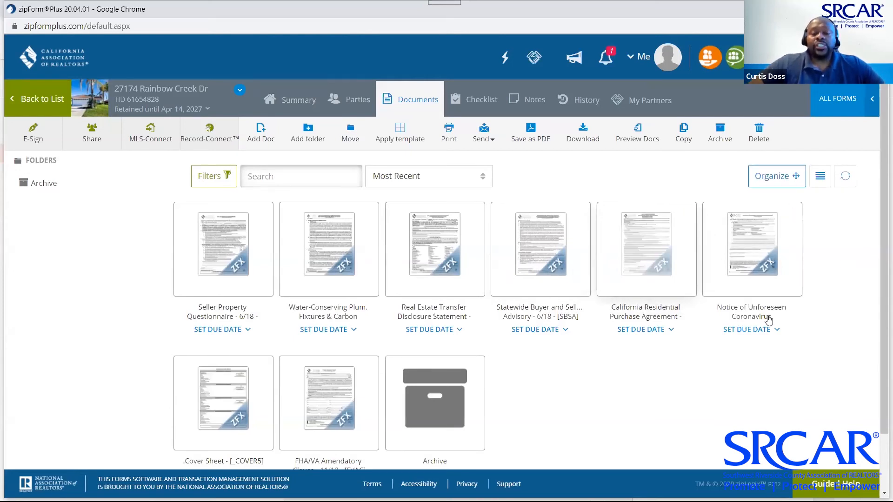
{"action": "left_click", "coordinate": [838, 102]}
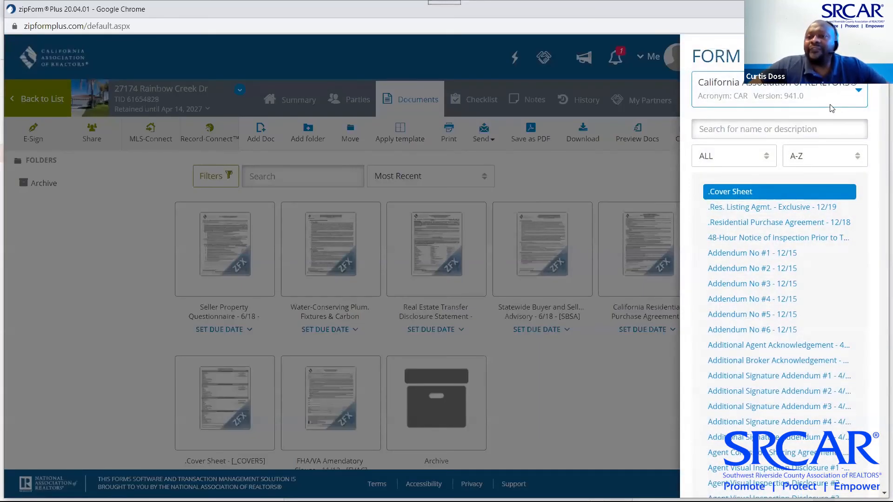
From CAR Sample Letters, add Acting Against Broker Advice - Seller, Buyer's Intent to Proceed, Confirmation of Conversation and Demand Seller to Close
{"action": "left_click", "coordinate": [860, 96]}
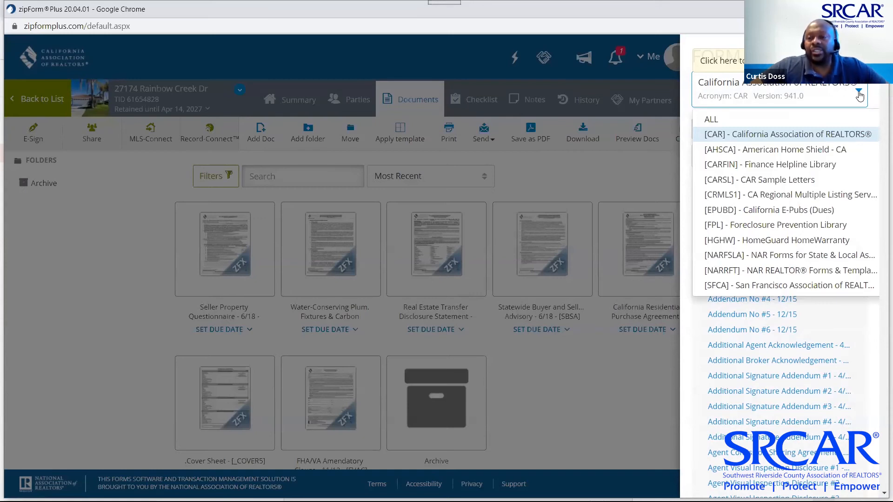
{"action": "left_click", "coordinate": [789, 181]}
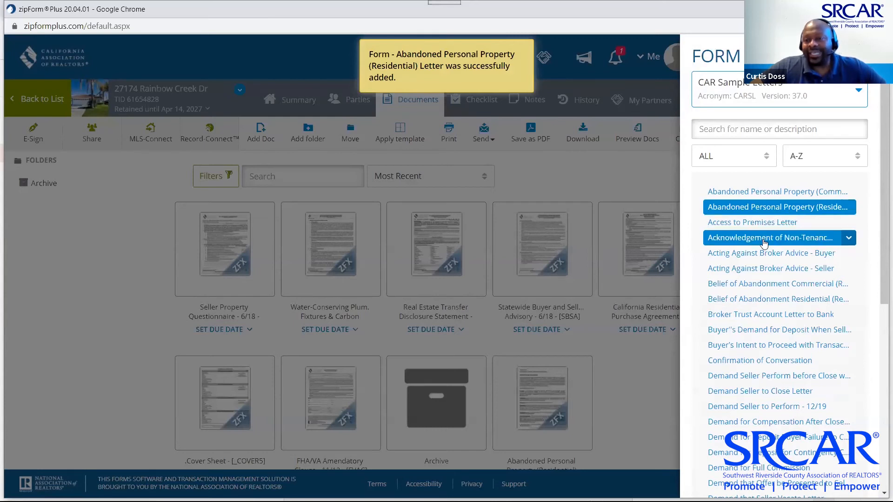
{"action": "left_click", "coordinate": [754, 270]}
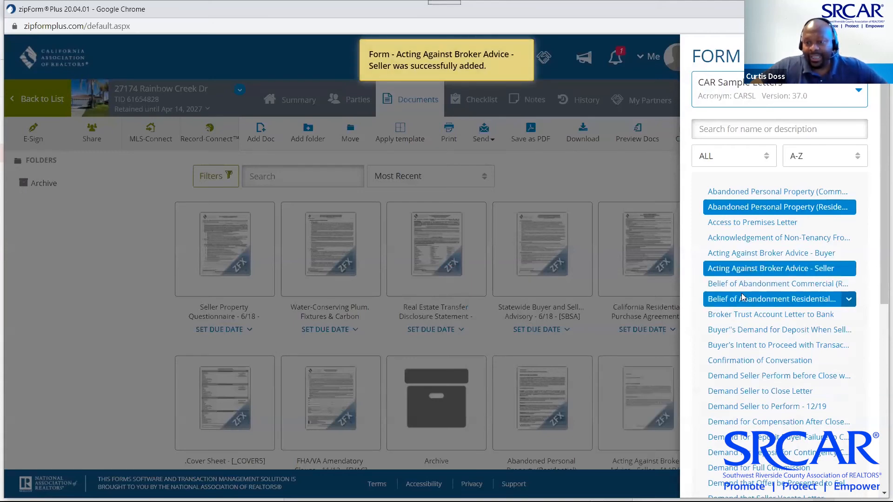
{"action": "scroll", "coordinate": [743, 296], "scroll_direction": "down", "scroll_amount": 3}
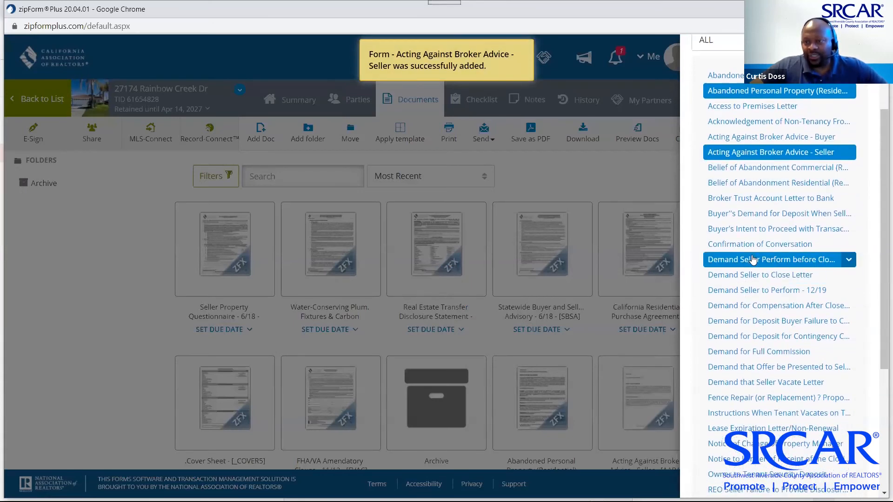
{"action": "left_click", "coordinate": [759, 233]}
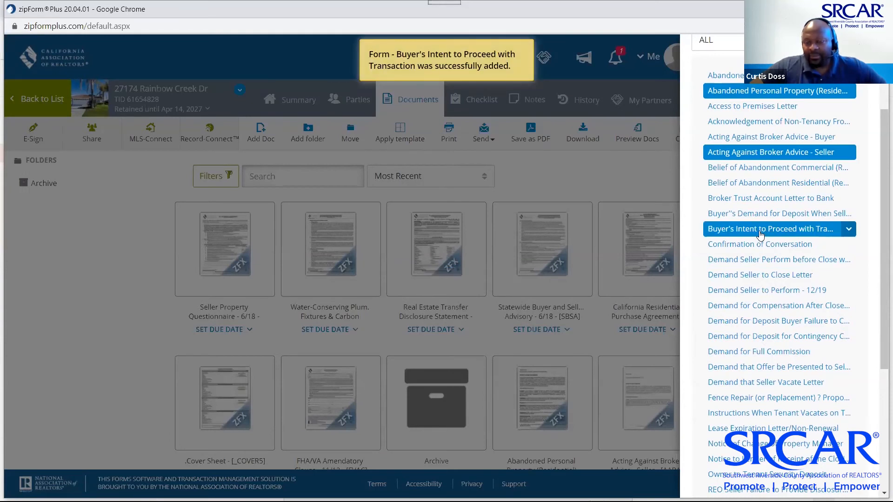
{"action": "left_click", "coordinate": [760, 245]}
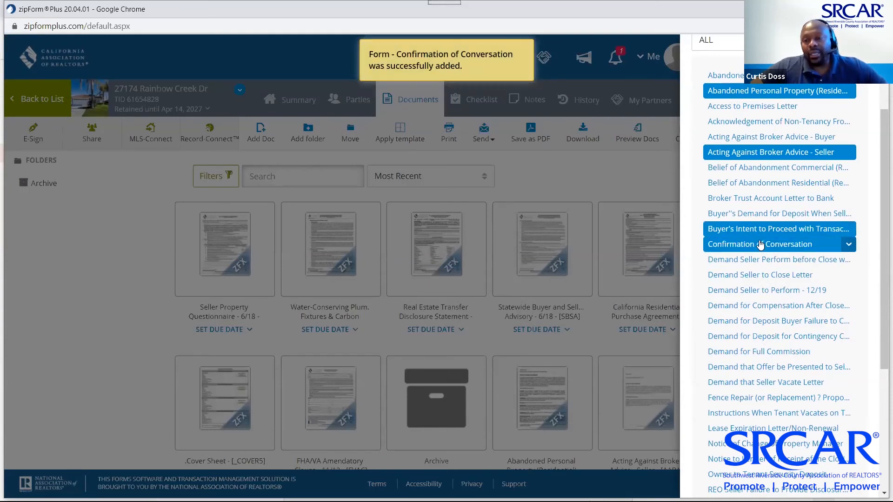
{"action": "scroll", "coordinate": [760, 244], "scroll_direction": "down", "scroll_amount": 3}
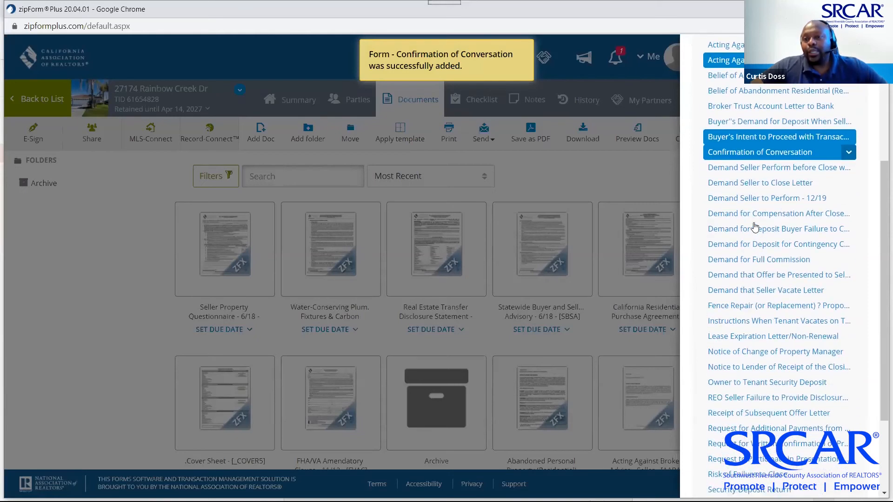
{"action": "left_click", "coordinate": [768, 188]}
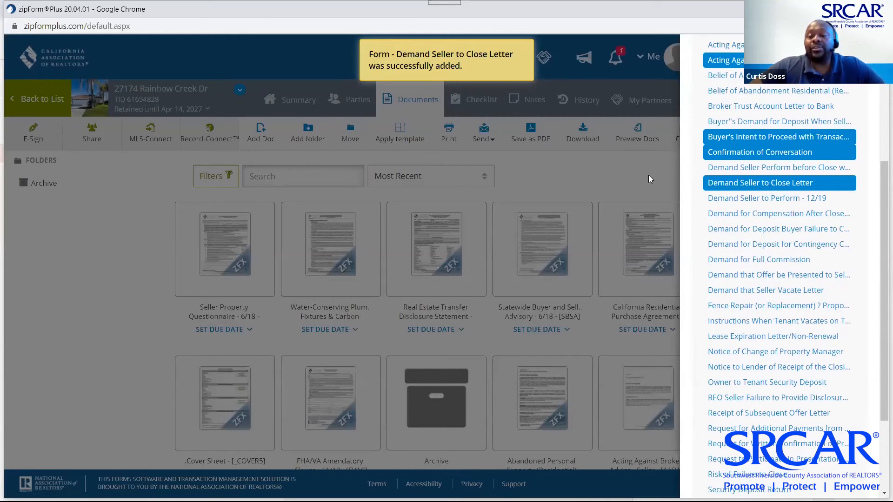
Keep CAR Sample Letters as the selected library and briefly check the Gmail window
{"action": "scroll", "coordinate": [880, 124], "scroll_direction": "up", "scroll_amount": 1}
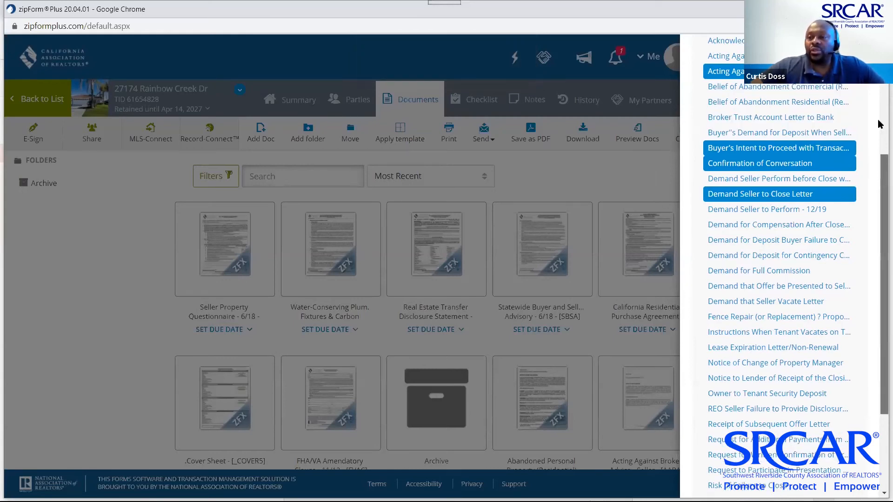
{"action": "scroll", "coordinate": [879, 123], "scroll_direction": "up", "scroll_amount": 5}
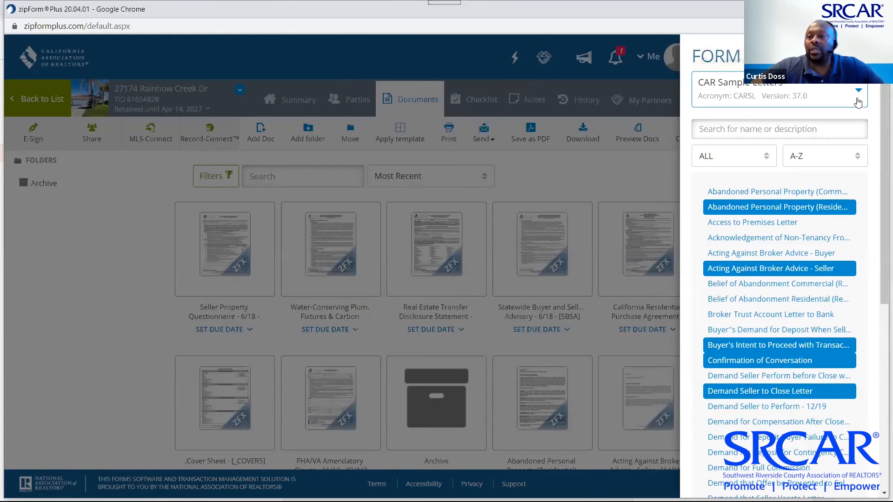
{"action": "left_click", "coordinate": [861, 94]}
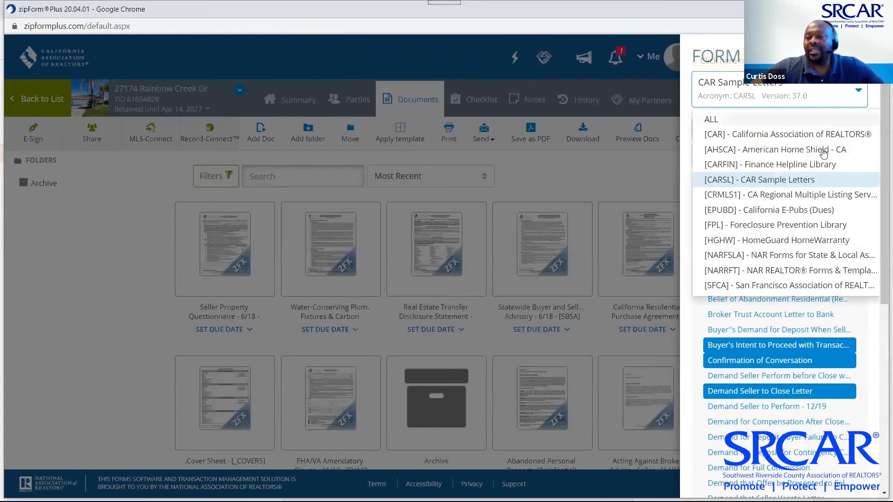
{"action": "left_click", "coordinate": [812, 185]}
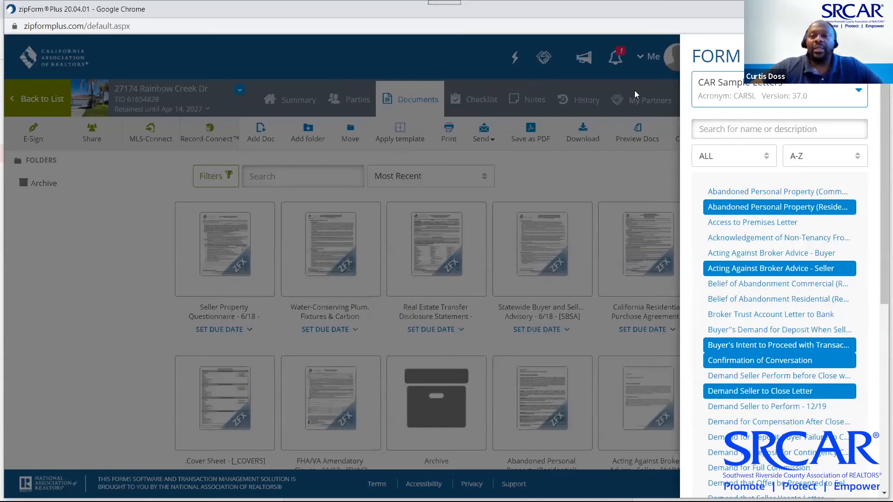
{"action": "key", "text": "alt+Tab"}
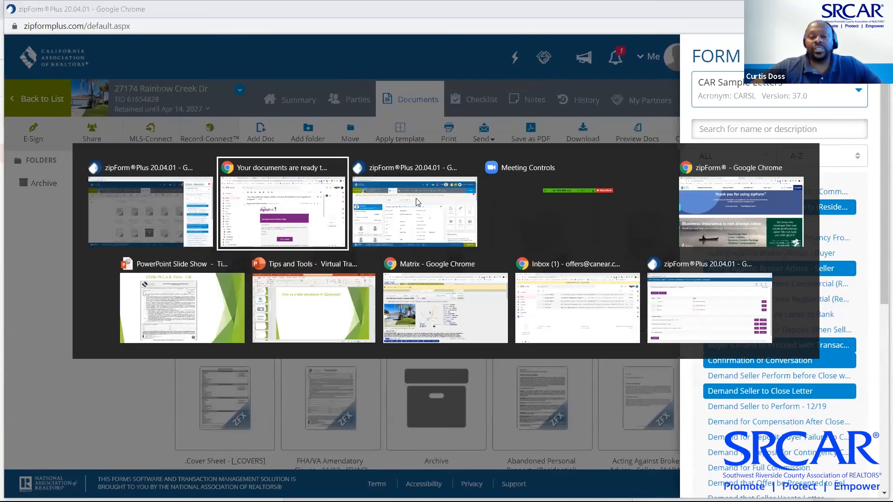
{"action": "key", "text": "alt+Tab"}
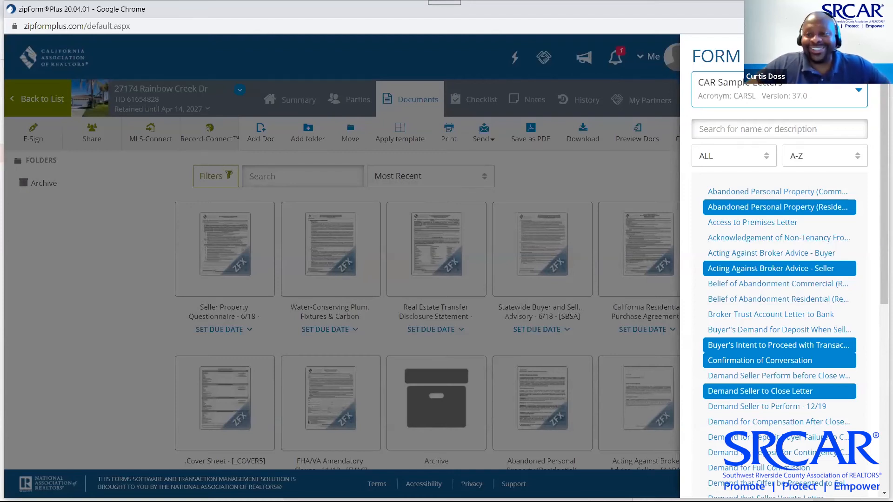
Close the forms library and scroll through the Abandoned Personal Property (Residential) letter
{"action": "left_click", "coordinate": [124, 275]}
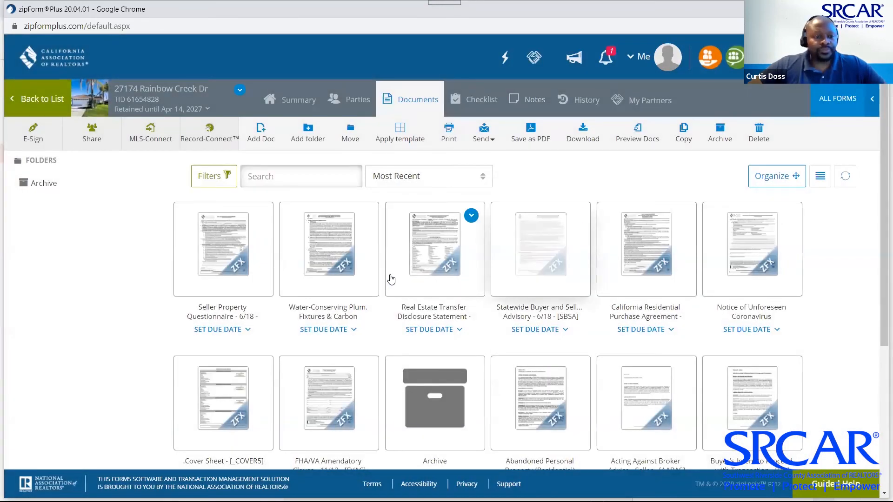
{"action": "scroll", "coordinate": [343, 313], "scroll_direction": "down", "scroll_amount": 5}
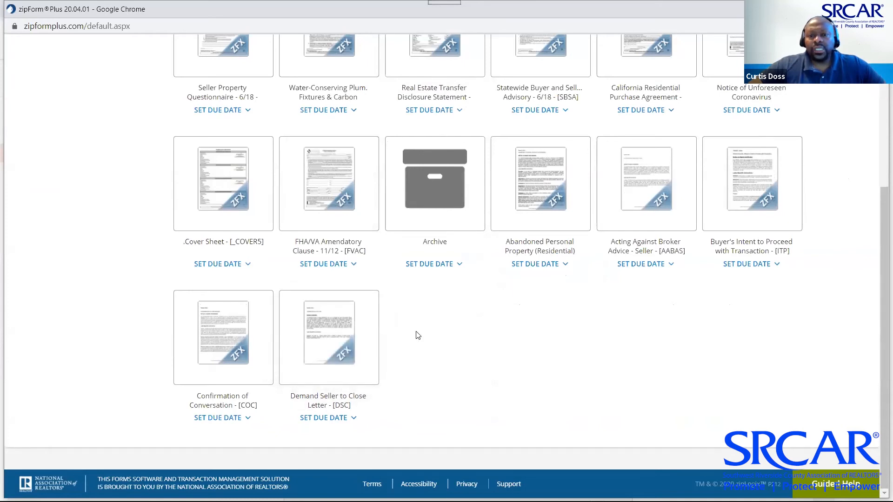
{"action": "left_click", "coordinate": [541, 194]}
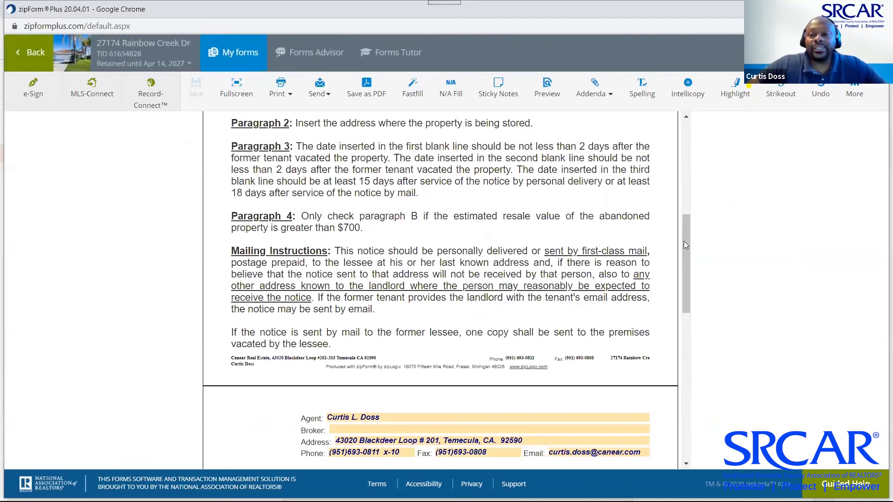
{"action": "left_click_drag", "start_coordinate": [685, 246], "coordinate": [687, 126]}
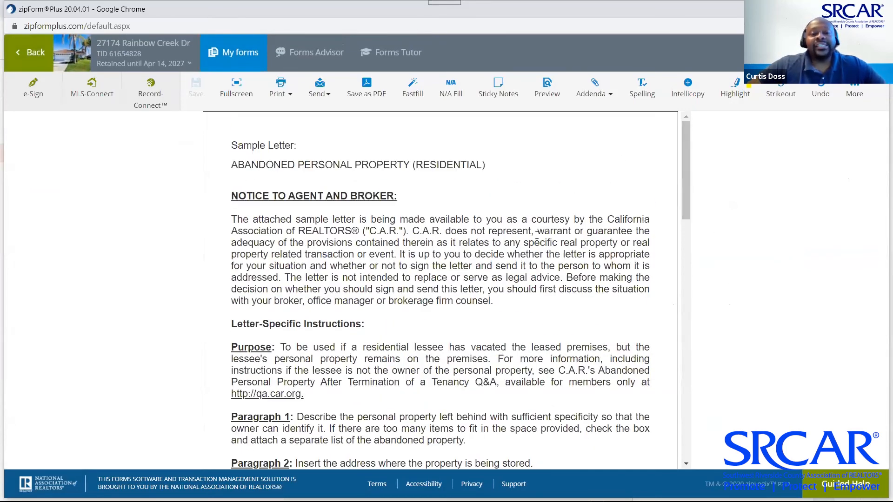
{"action": "scroll", "coordinate": [537, 235], "scroll_direction": "down", "scroll_amount": 2}
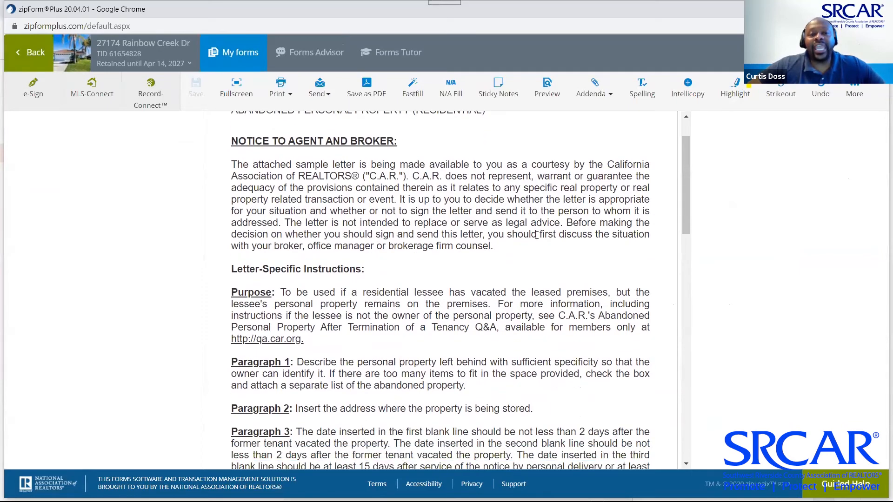
{"action": "scroll", "coordinate": [535, 234], "scroll_direction": "down", "scroll_amount": 2}
{"action": "scroll", "coordinate": [535, 232], "scroll_direction": "up", "scroll_amount": 2}
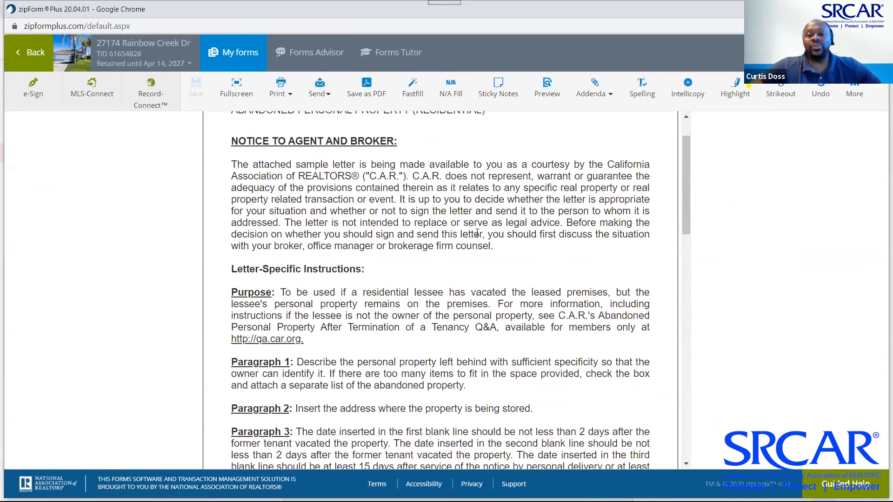
{"action": "scroll", "coordinate": [477, 232], "scroll_direction": "down", "scroll_amount": 5}
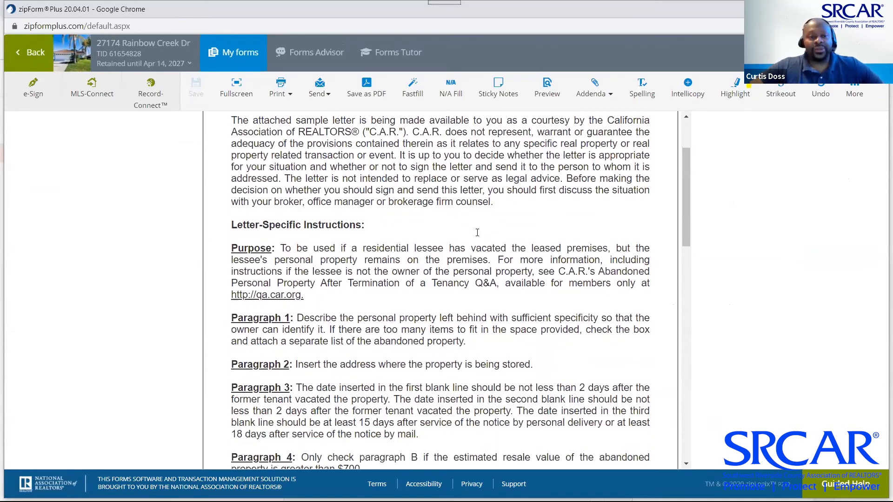
{"action": "scroll", "coordinate": [477, 233], "scroll_direction": "down", "scroll_amount": 12}
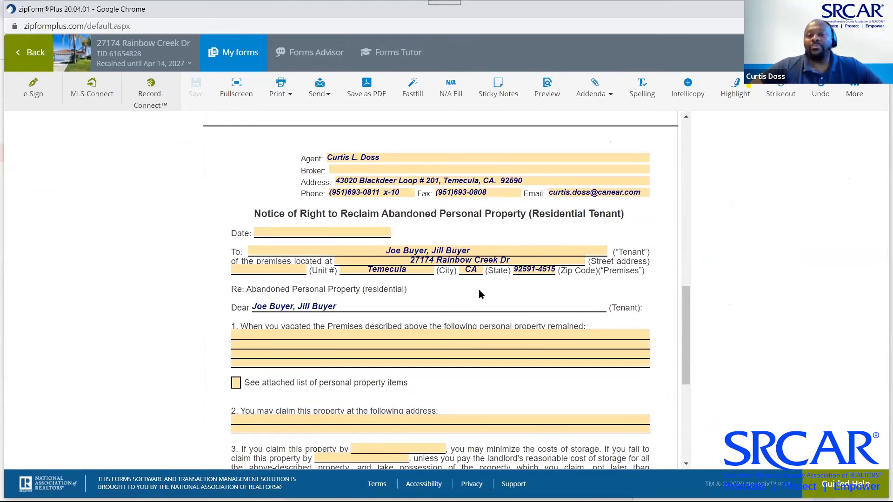
{"action": "scroll", "coordinate": [480, 294], "scroll_direction": "down", "scroll_amount": 3}
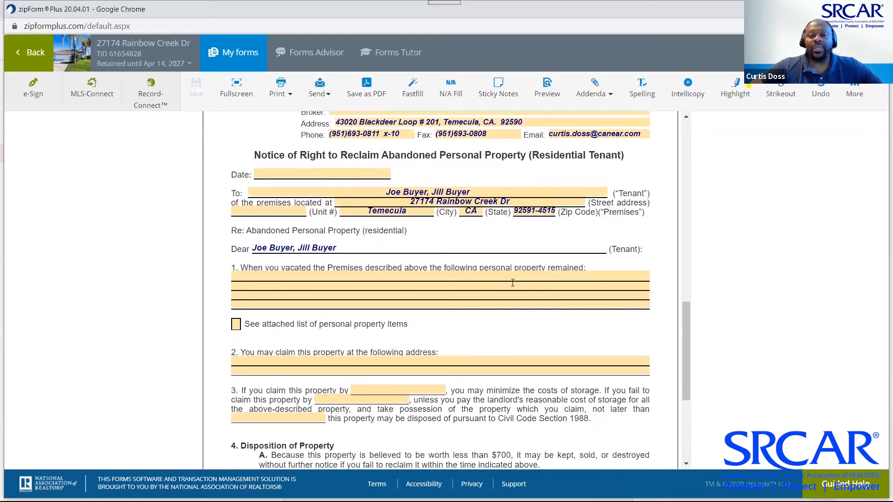
{"action": "scroll", "coordinate": [514, 285], "scroll_direction": "down", "scroll_amount": 2}
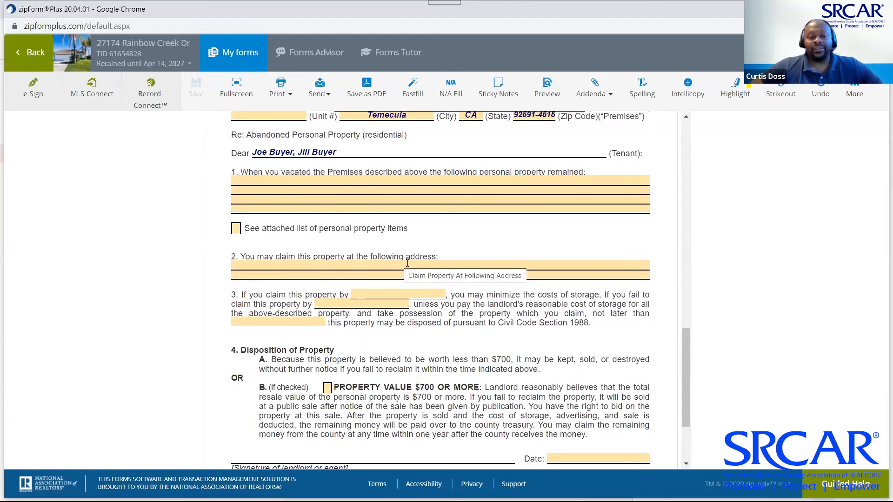
Activate the item 3 claim date field, leave it blank, and show the My Forms list
{"action": "left_click", "coordinate": [389, 293]}
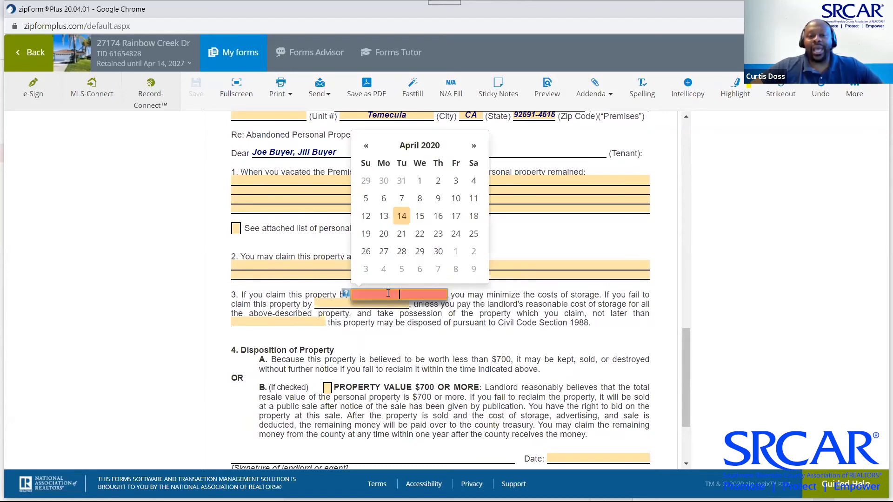
{"action": "left_click", "coordinate": [466, 294]}
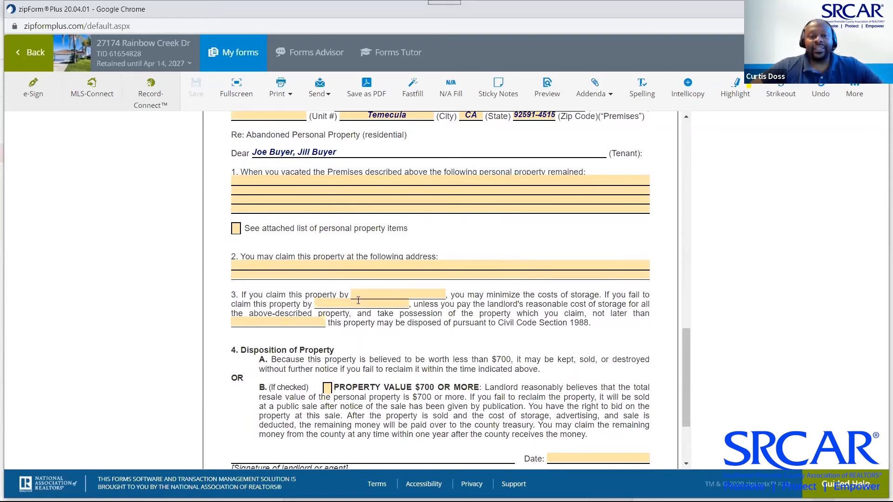
{"action": "scroll", "coordinate": [493, 304], "scroll_direction": "down", "scroll_amount": 3}
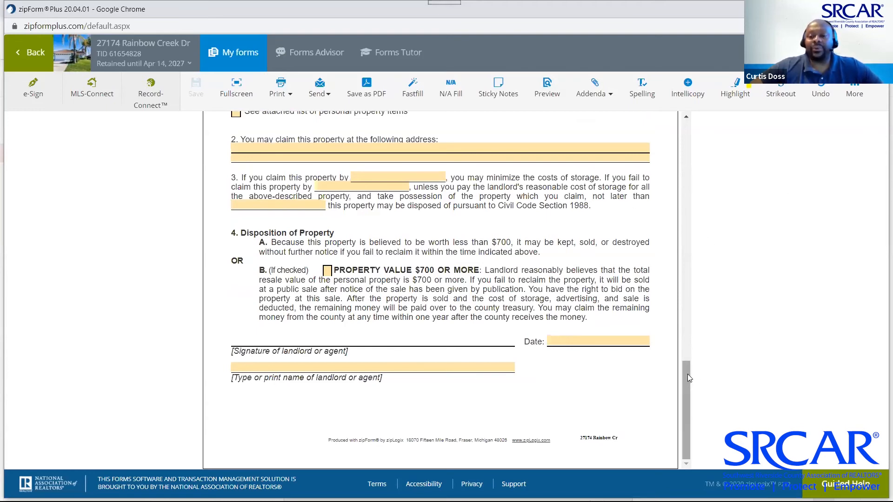
{"action": "left_click_drag", "start_coordinate": [689, 377], "coordinate": [689, 133]}
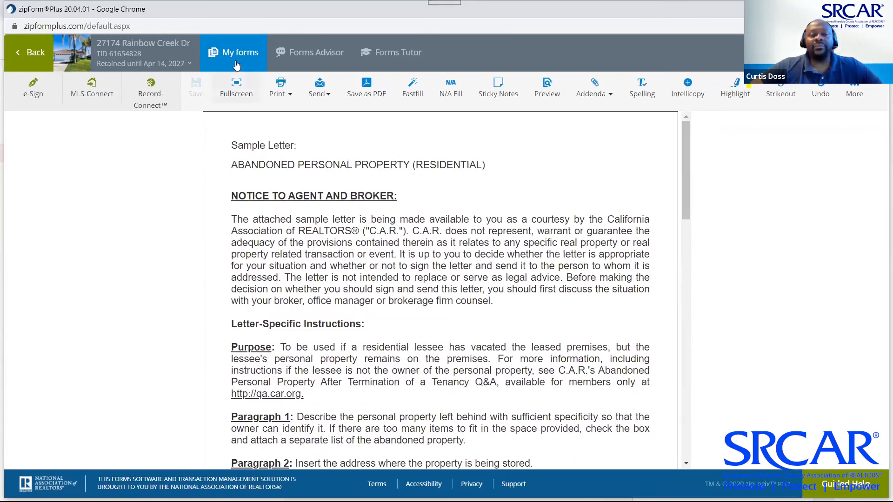
{"action": "left_click", "coordinate": [228, 54]}
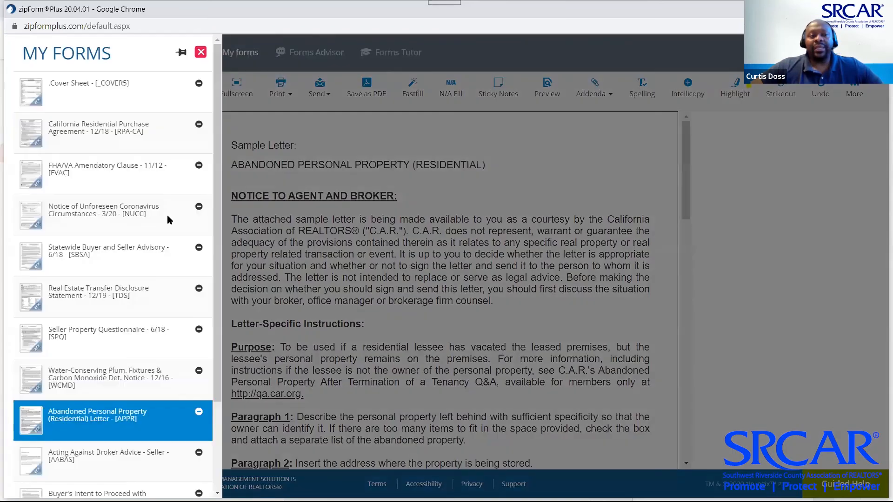
Open the Notice to Lender of Buyer's Intent to Proceed letter and scroll through its prefilled pages
{"action": "scroll", "coordinate": [110, 298], "scroll_direction": "down", "scroll_amount": 3}
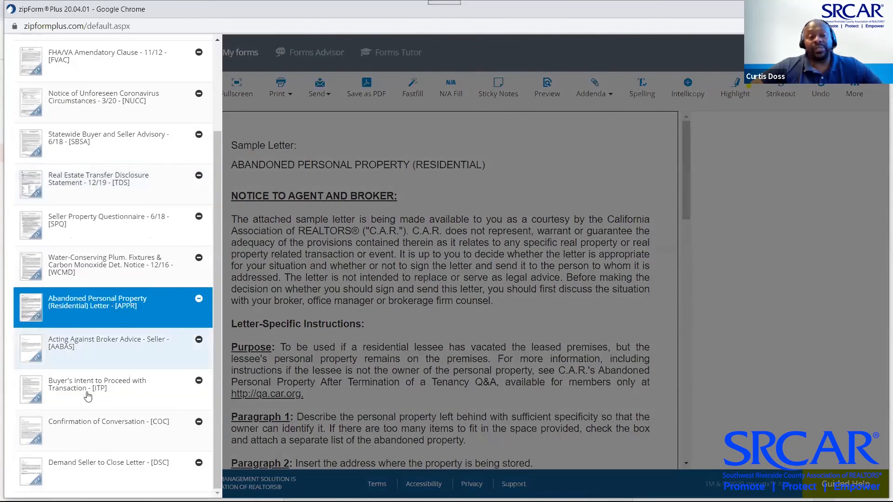
{"action": "left_click", "coordinate": [88, 399]}
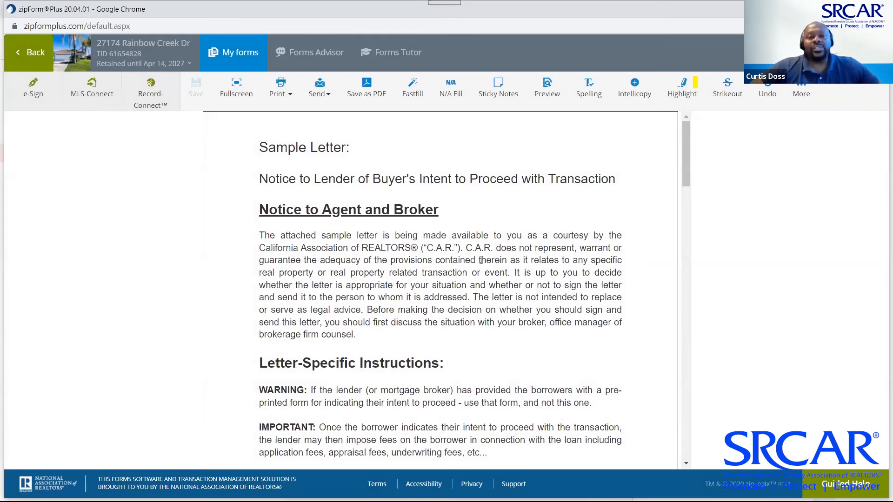
{"action": "scroll", "coordinate": [482, 261], "scroll_direction": "down", "scroll_amount": 5}
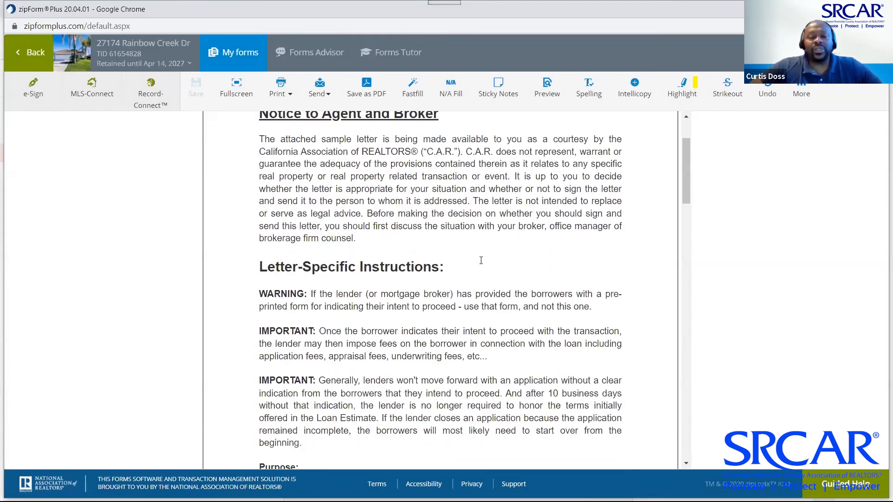
{"action": "scroll", "coordinate": [481, 264], "scroll_direction": "down", "scroll_amount": 14}
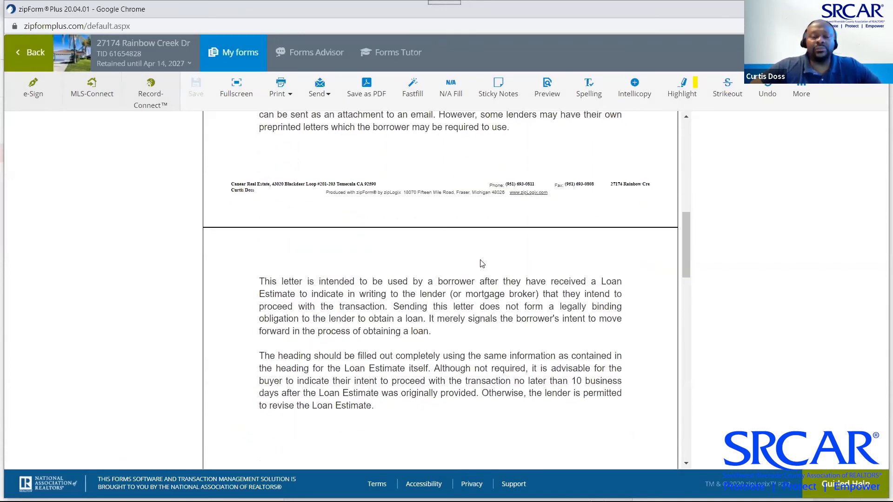
{"action": "scroll", "coordinate": [482, 264], "scroll_direction": "down", "scroll_amount": 7}
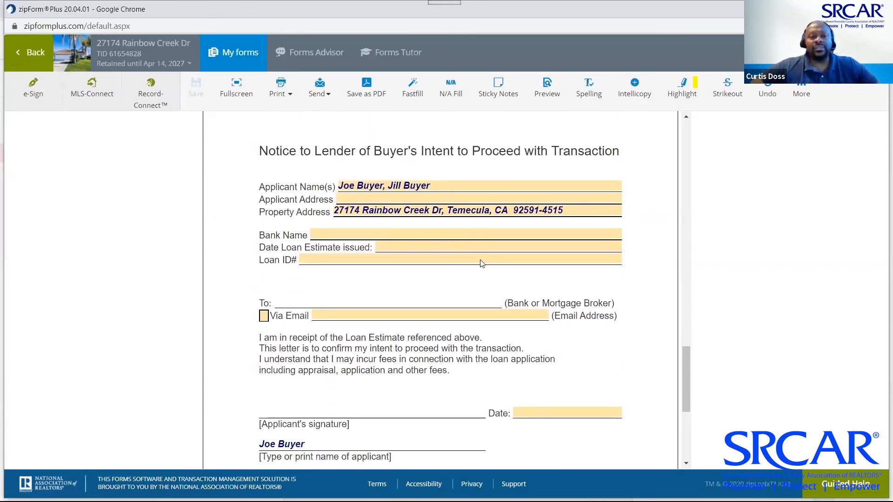
{"action": "scroll", "coordinate": [481, 264], "scroll_direction": "up", "scroll_amount": 1}
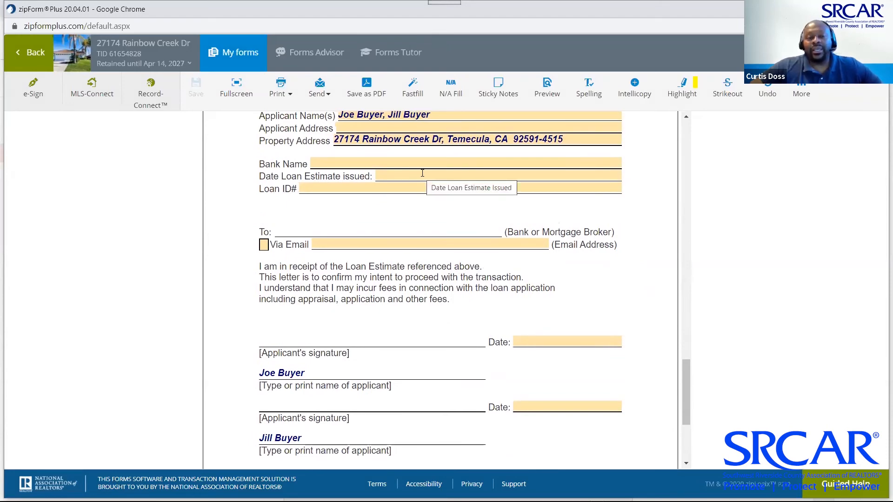
{"action": "scroll", "coordinate": [389, 279], "scroll_direction": "down", "scroll_amount": 4}
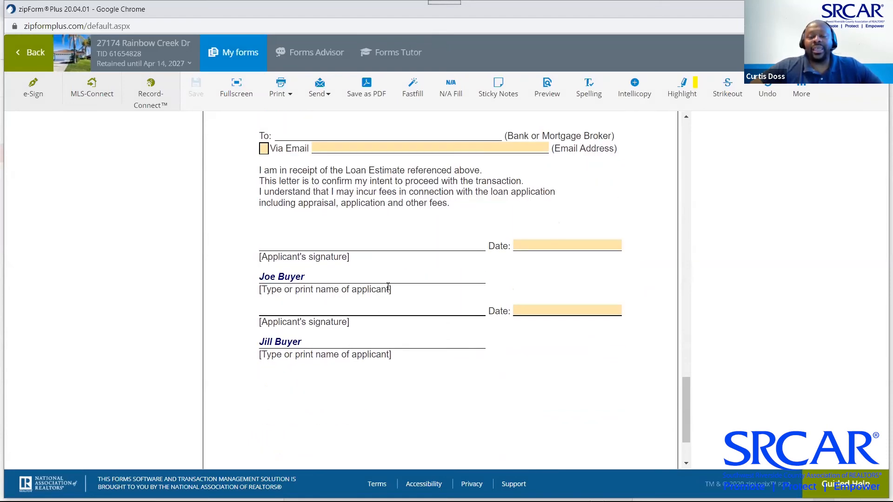
{"action": "scroll", "coordinate": [389, 289], "scroll_direction": "up", "scroll_amount": 20}
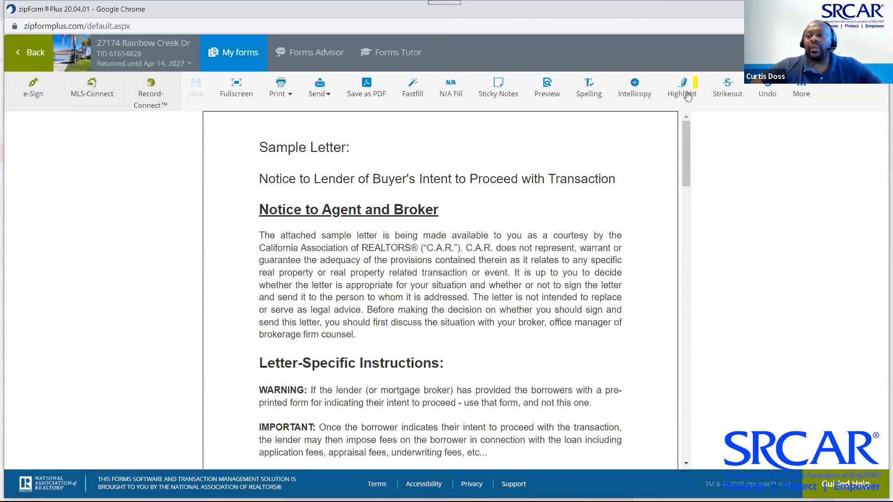
{"action": "left_click", "coordinate": [841, 56]}
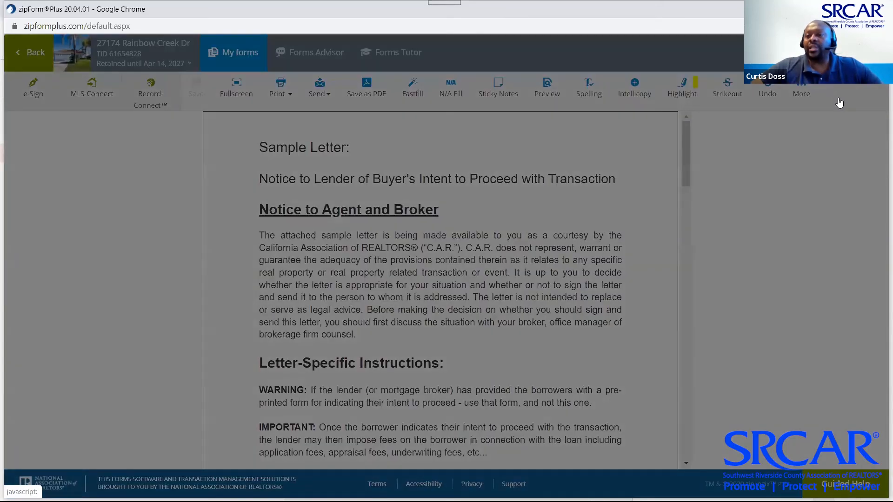
Add Foreclosure Timeline from the [FPL] Foreclosure Prevention Library and scroll through the form
{"action": "left_click", "coordinate": [862, 98]}
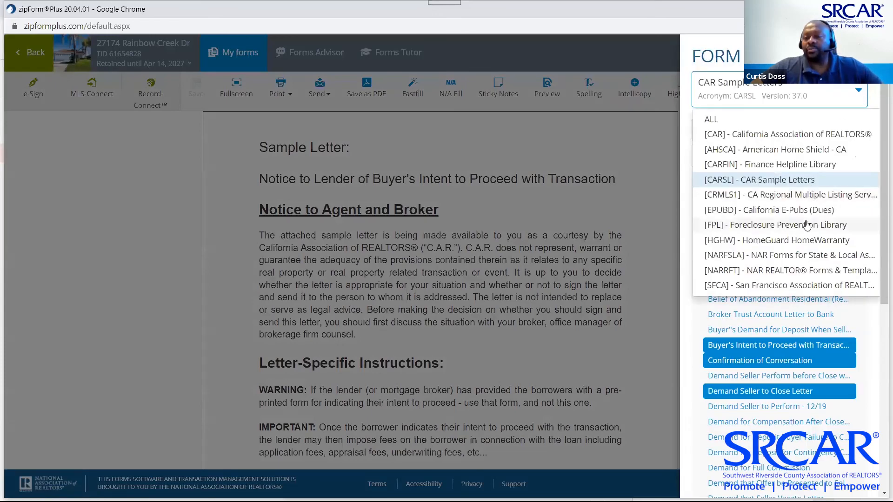
{"action": "left_click", "coordinate": [807, 226]}
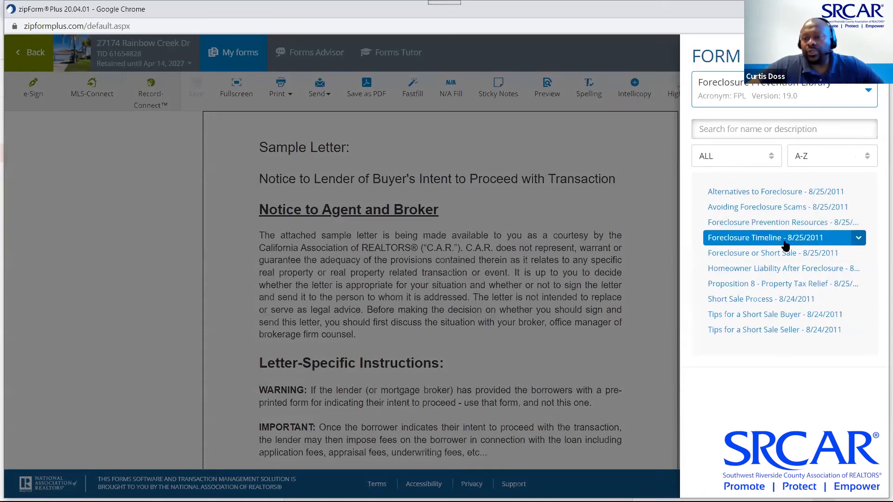
{"action": "left_click", "coordinate": [785, 240]}
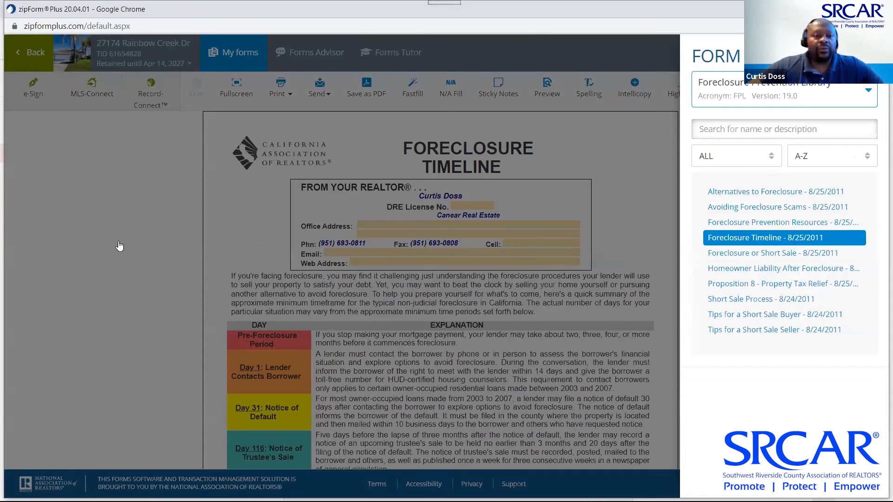
{"action": "left_click", "coordinate": [120, 247]}
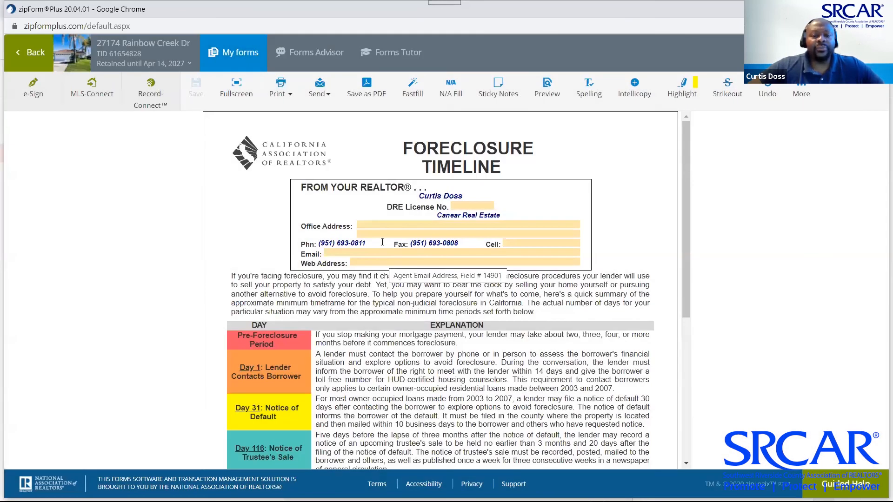
{"action": "scroll", "coordinate": [467, 323], "scroll_direction": "down", "scroll_amount": 2}
{"action": "scroll", "coordinate": [464, 293], "scroll_direction": "down", "scroll_amount": 2}
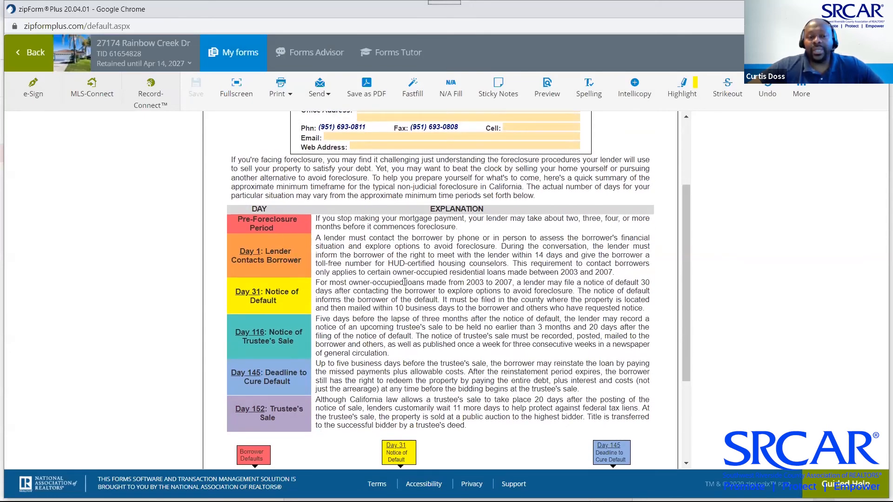
{"action": "scroll", "coordinate": [405, 282], "scroll_direction": "down", "scroll_amount": 3}
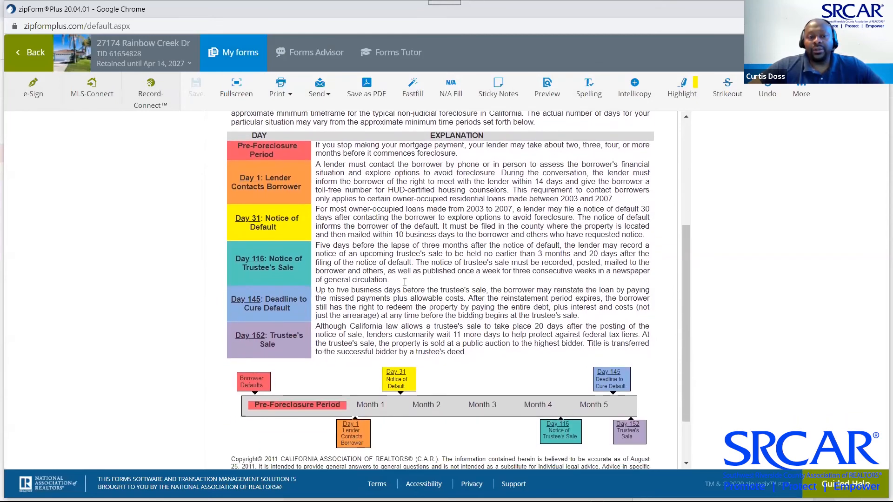
{"action": "scroll", "coordinate": [404, 282], "scroll_direction": "down", "scroll_amount": 3}
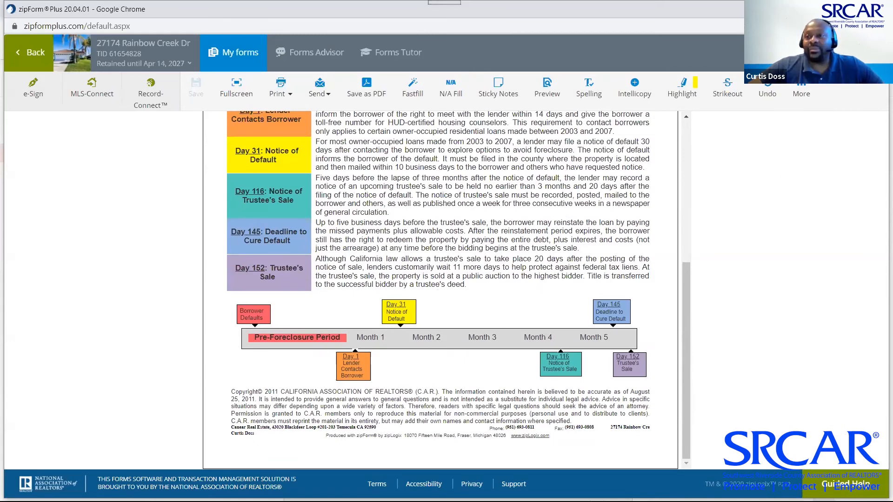
Add the Foreclosure or Short Sale - 8/25/2011 form and review both of its pages
{"action": "left_click", "coordinate": [863, 53]}
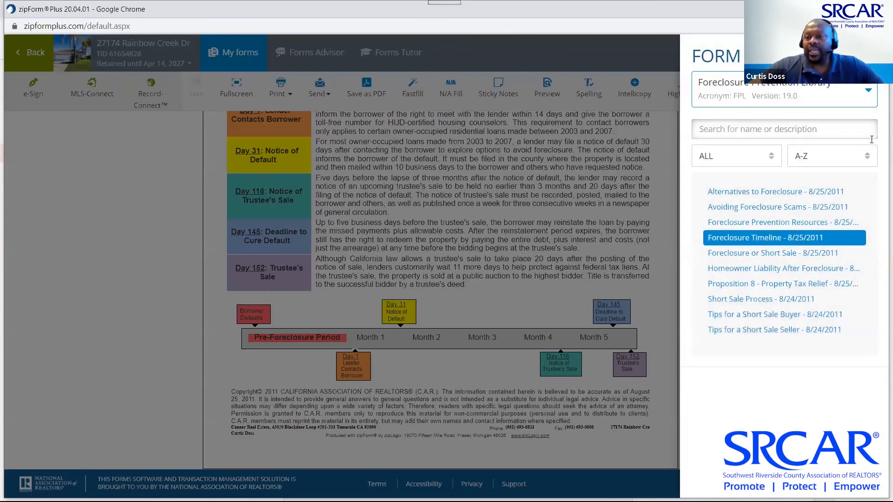
{"action": "left_click", "coordinate": [772, 254]}
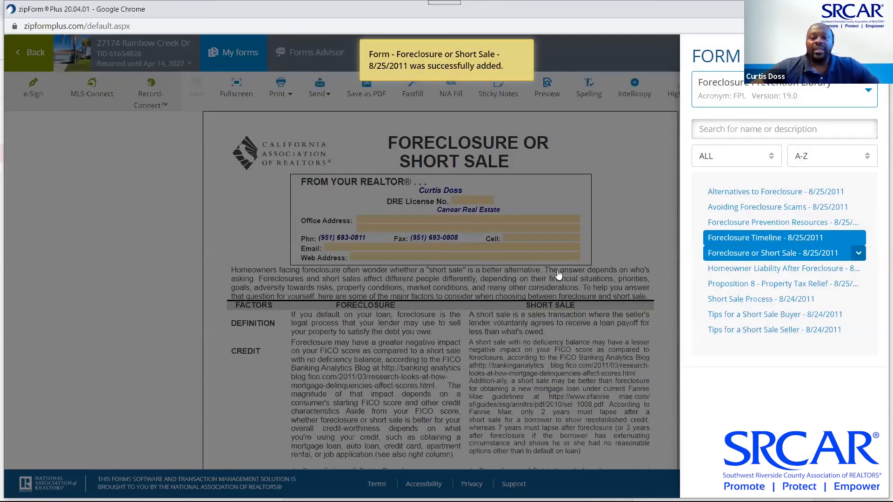
{"action": "left_click", "coordinate": [133, 256]}
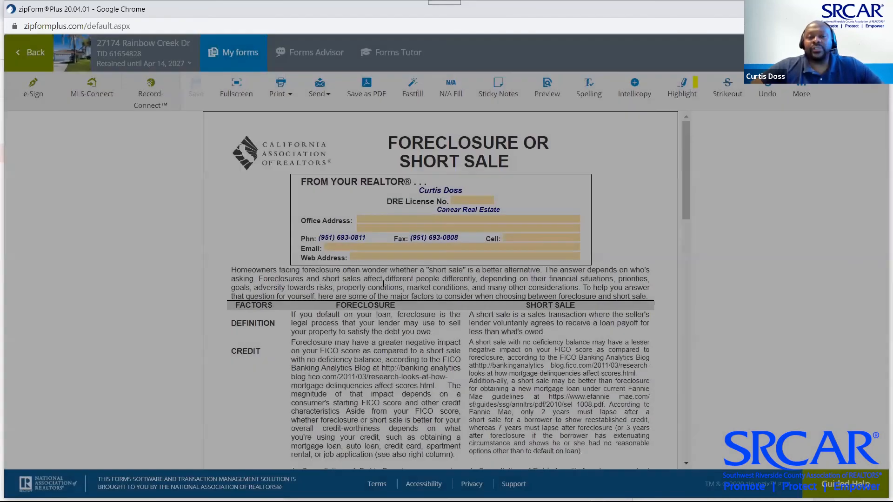
{"action": "scroll", "coordinate": [385, 288], "scroll_direction": "down", "scroll_amount": 2}
{"action": "scroll", "coordinate": [385, 288], "scroll_direction": "down", "scroll_amount": 2}
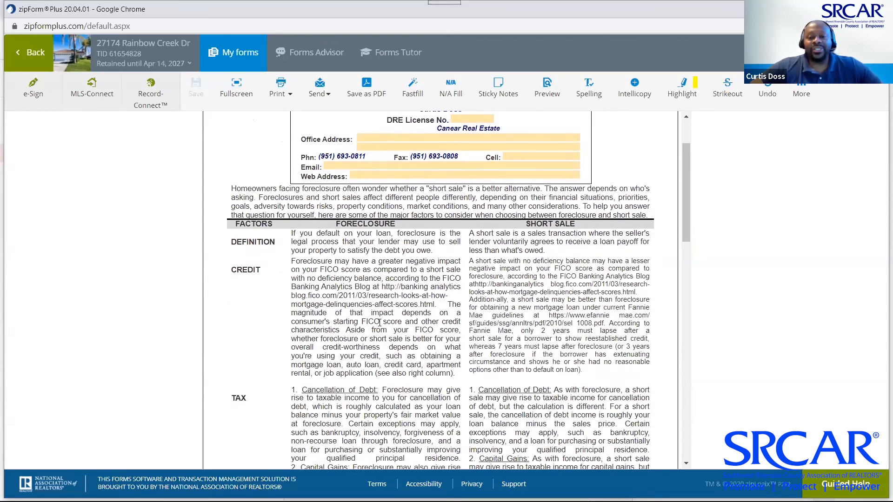
{"action": "scroll", "coordinate": [336, 333], "scroll_direction": "down", "scroll_amount": 5}
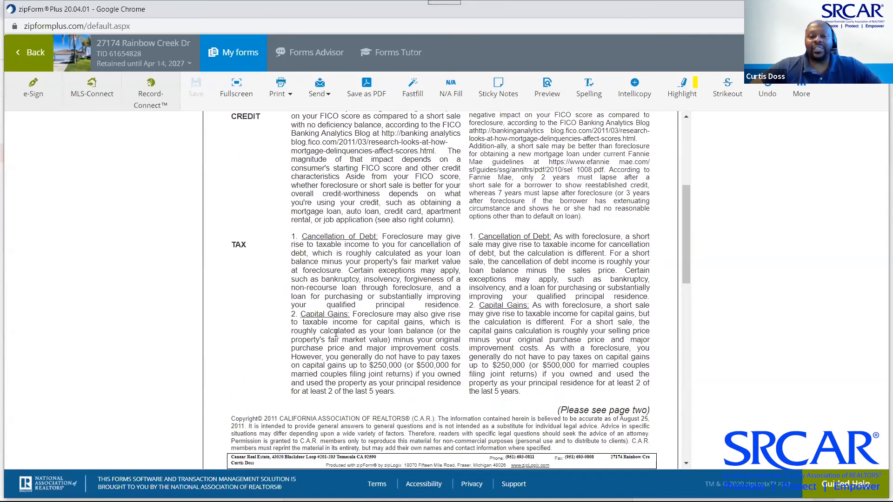
{"action": "scroll", "coordinate": [335, 335], "scroll_direction": "down", "scroll_amount": 8}
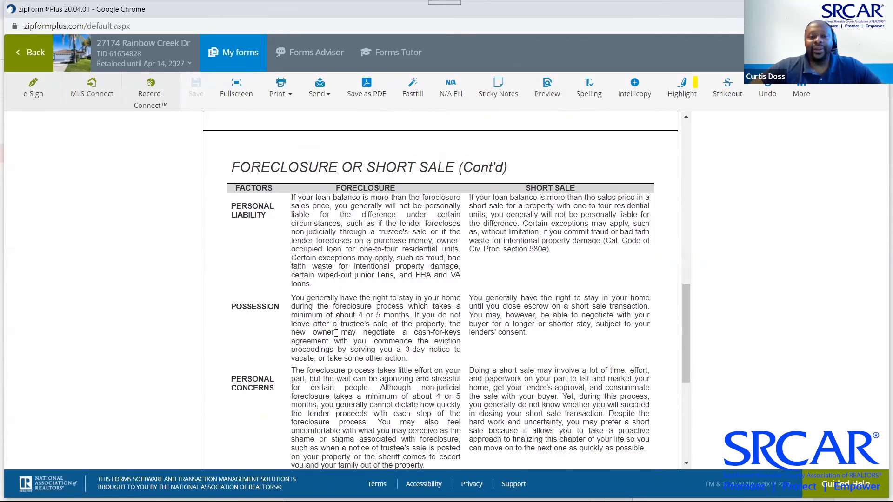
{"action": "scroll", "coordinate": [336, 333], "scroll_direction": "down", "scroll_amount": 4}
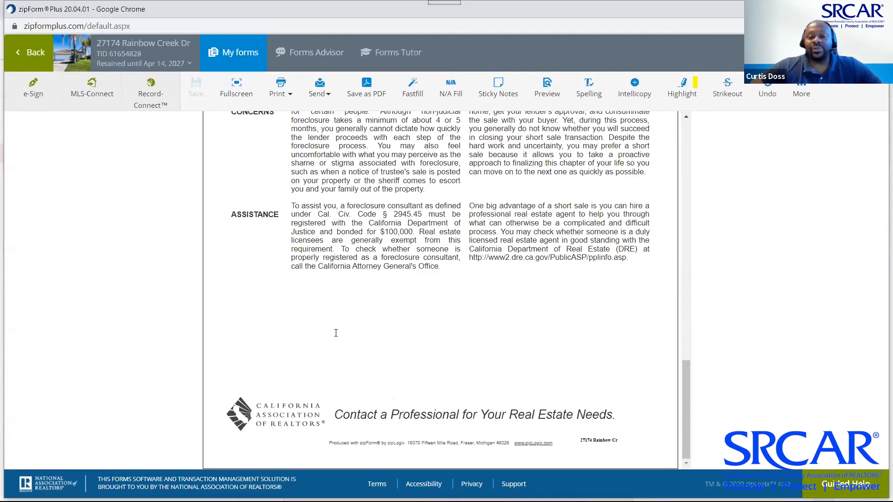
{"action": "scroll", "coordinate": [336, 332], "scroll_direction": "up", "scroll_amount": 4}
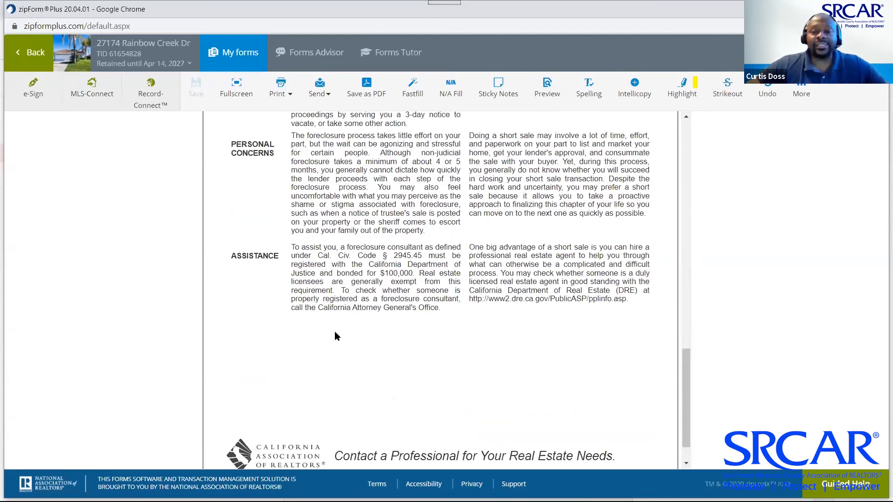
{"action": "scroll", "coordinate": [335, 335], "scroll_direction": "up", "scroll_amount": 20}
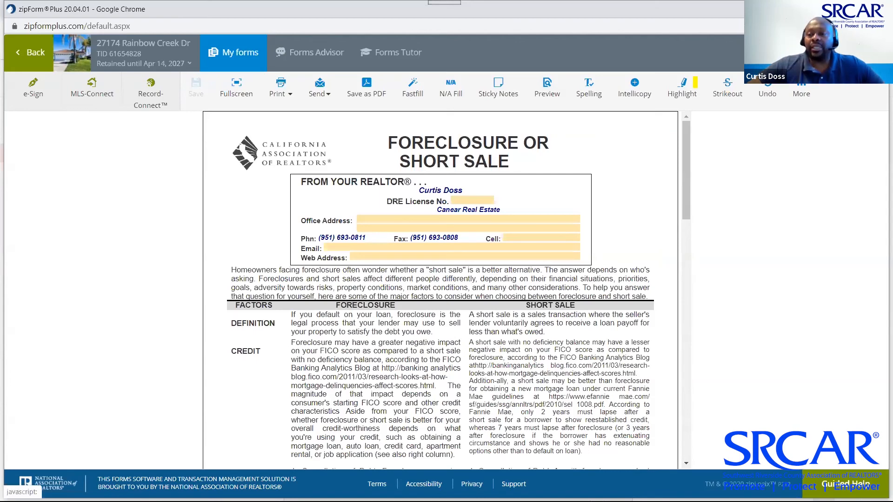
Close the form library and My Forms panel unchanged, then go back to the Documents page
{"action": "left_click", "coordinate": [830, 53]}
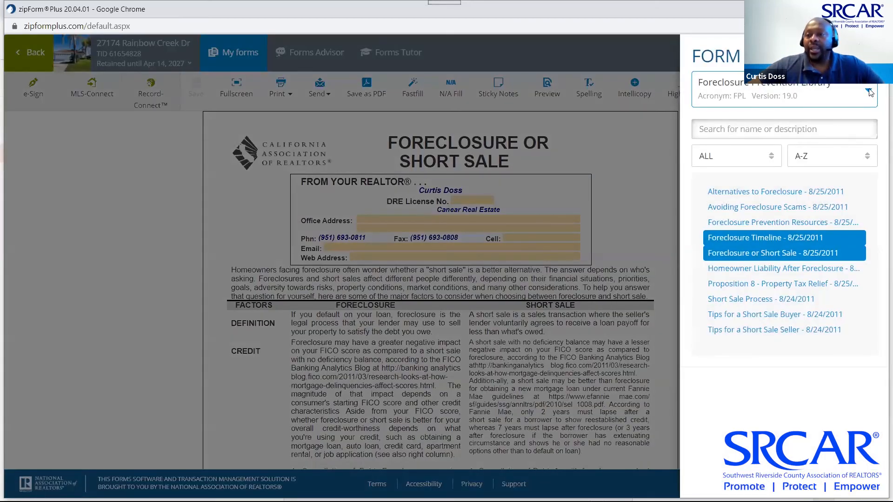
{"action": "left_click", "coordinate": [869, 92]}
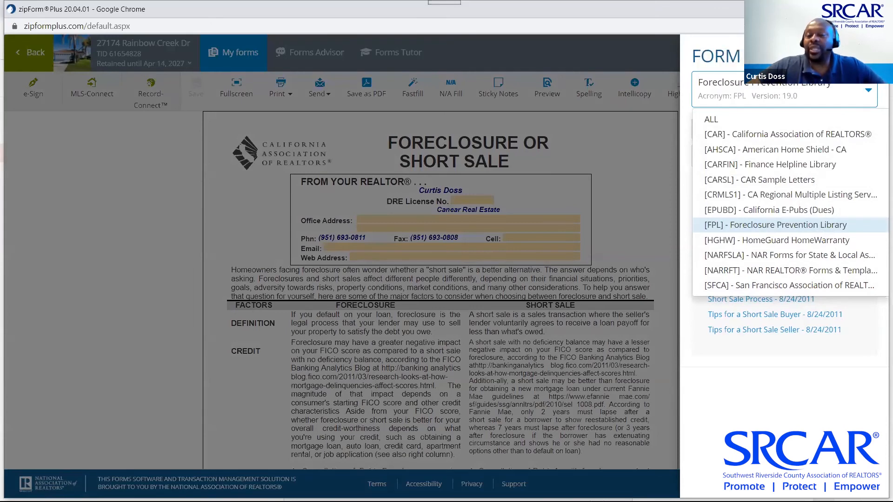
{"action": "left_click", "coordinate": [873, 52]}
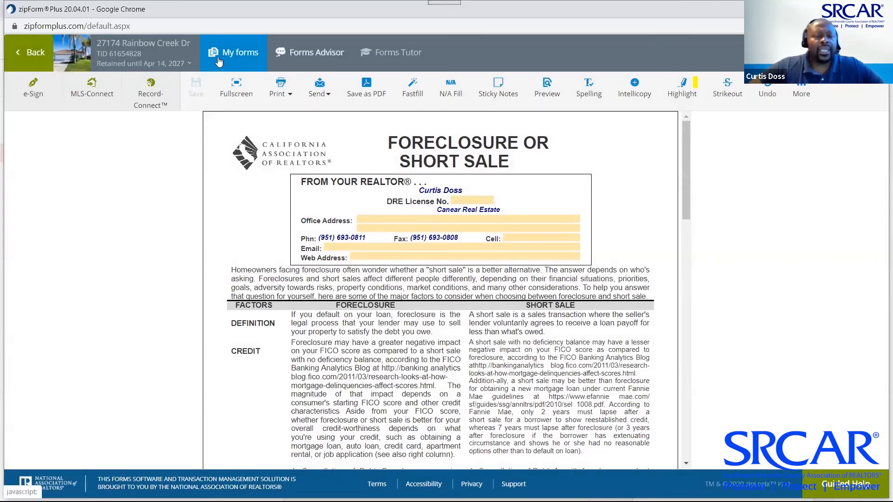
{"action": "left_click", "coordinate": [219, 60]}
{"action": "left_click", "coordinate": [200, 53]}
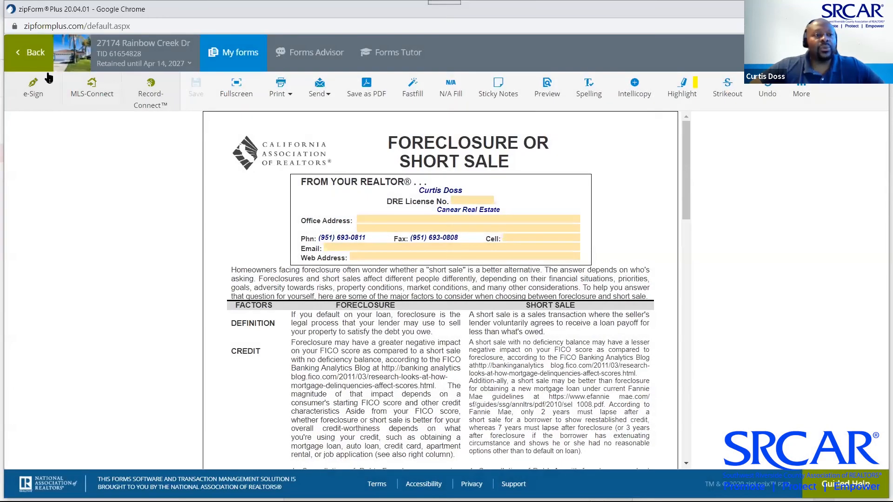
{"action": "left_click", "coordinate": [36, 54]}
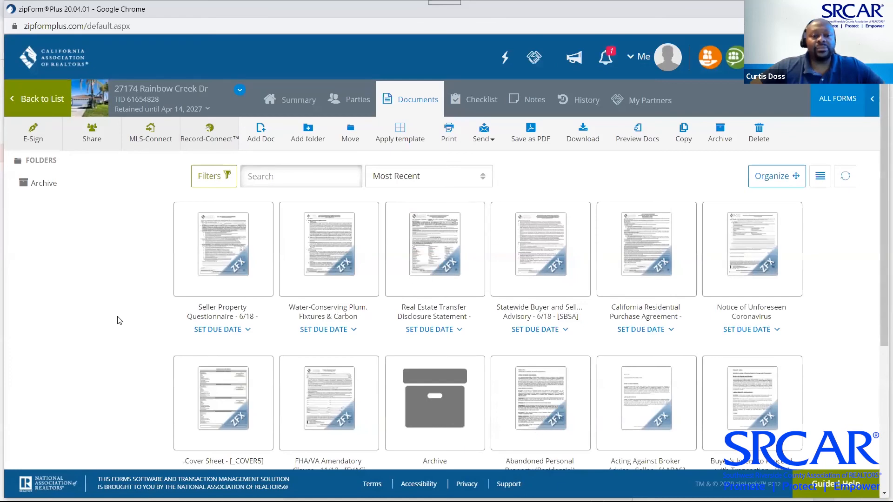
{"action": "scroll", "coordinate": [119, 321], "scroll_direction": "down", "scroll_amount": 5}
{"action": "scroll", "coordinate": [119, 320], "scroll_direction": "up", "scroll_amount": 5}
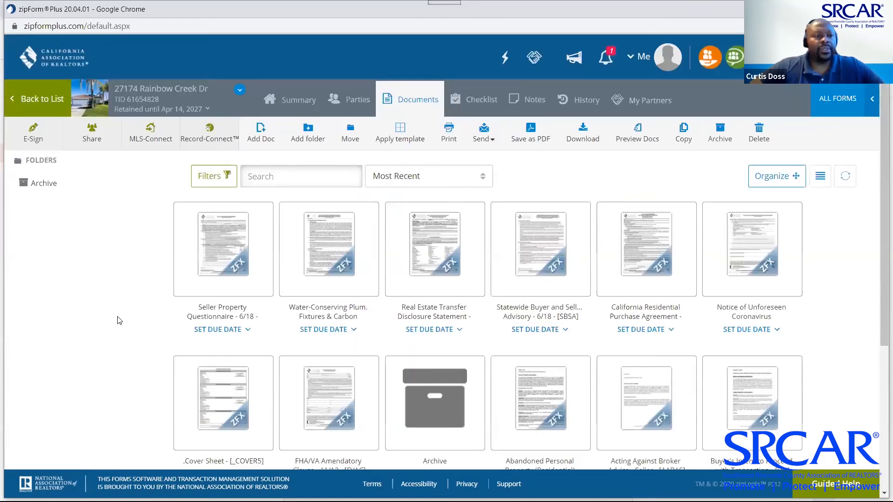
{"action": "left_click", "coordinate": [41, 100]}
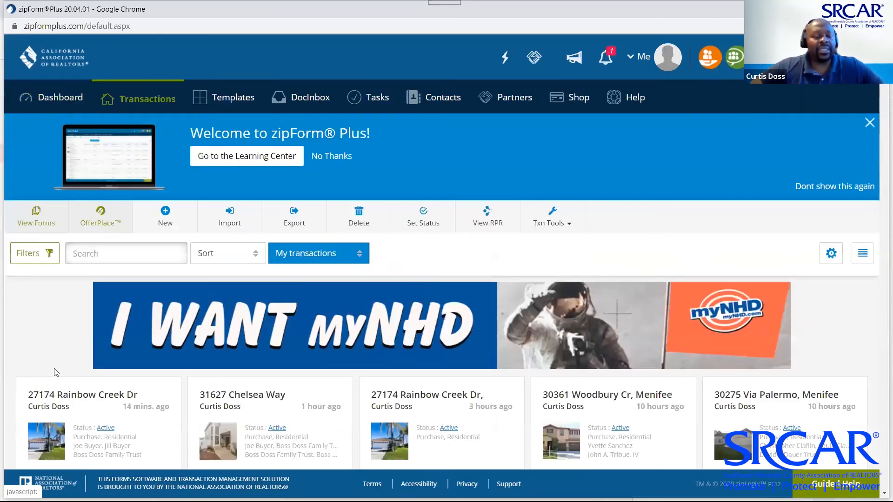
{"action": "scroll", "coordinate": [65, 370], "scroll_direction": "down", "scroll_amount": 4}
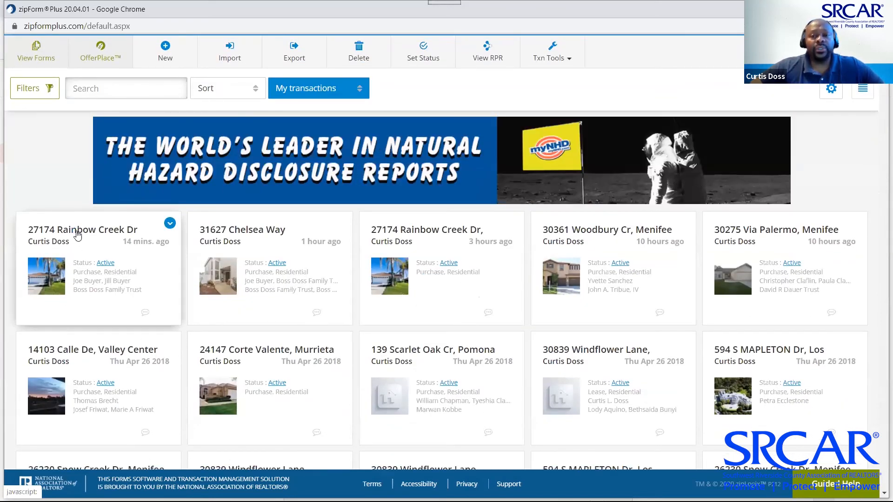
{"action": "left_click", "coordinate": [77, 235]}
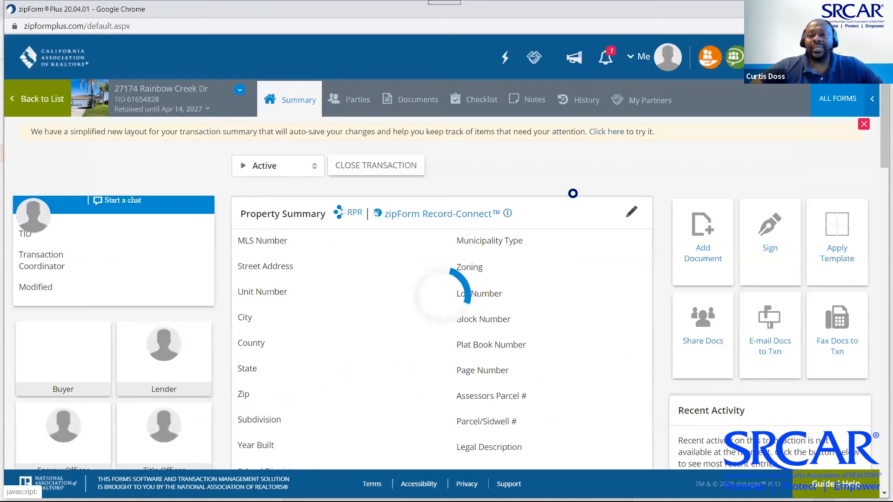
Show the Rainbow Creek documents and scroll through the thumbnails
{"action": "left_click", "coordinate": [424, 107]}
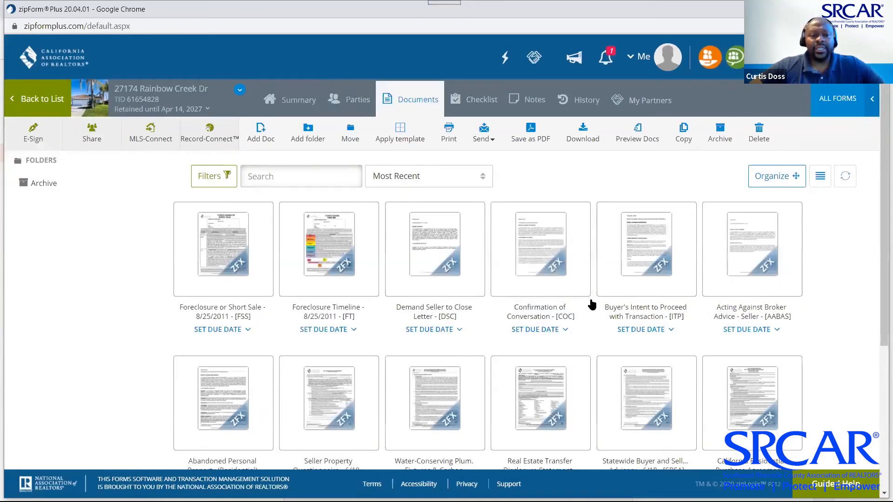
{"action": "scroll", "coordinate": [591, 305], "scroll_direction": "down", "scroll_amount": 4}
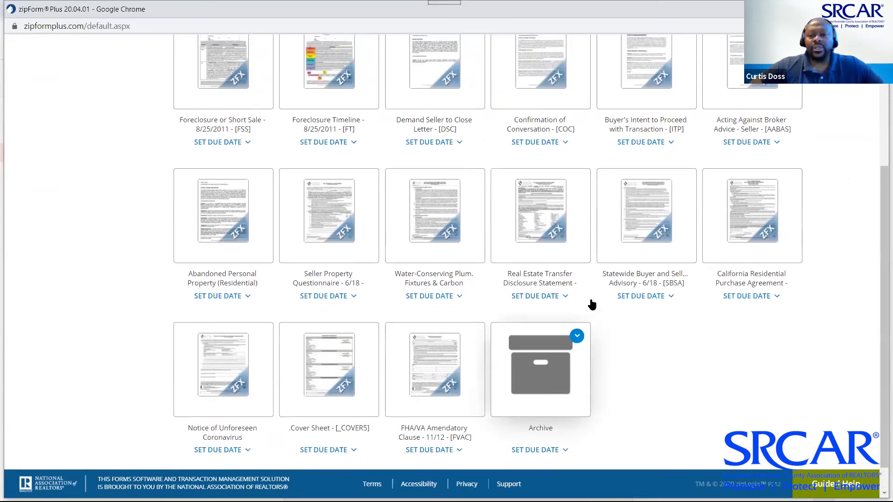
{"action": "scroll", "coordinate": [592, 305], "scroll_direction": "up", "scroll_amount": 4}
{"action": "scroll", "coordinate": [592, 305], "scroll_direction": "down", "scroll_amount": 3}
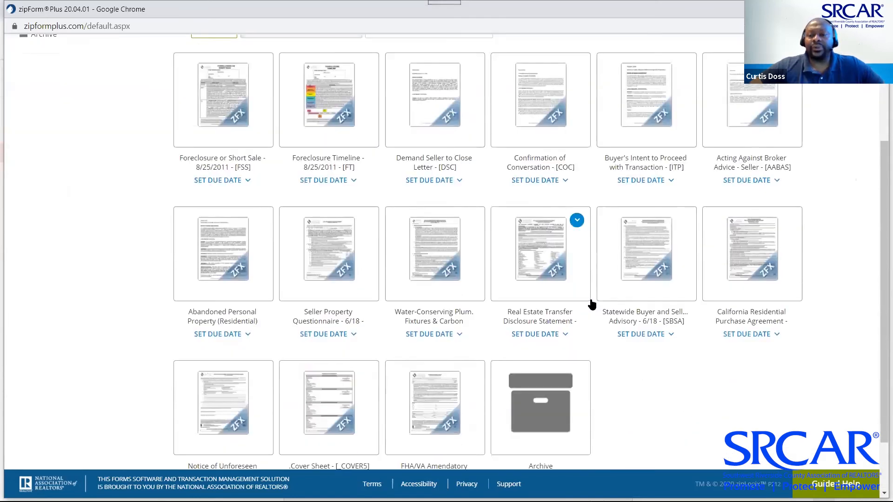
{"action": "scroll", "coordinate": [591, 304], "scroll_direction": "down", "scroll_amount": 3}
{"action": "scroll", "coordinate": [591, 304], "scroll_direction": "up", "scroll_amount": 6}
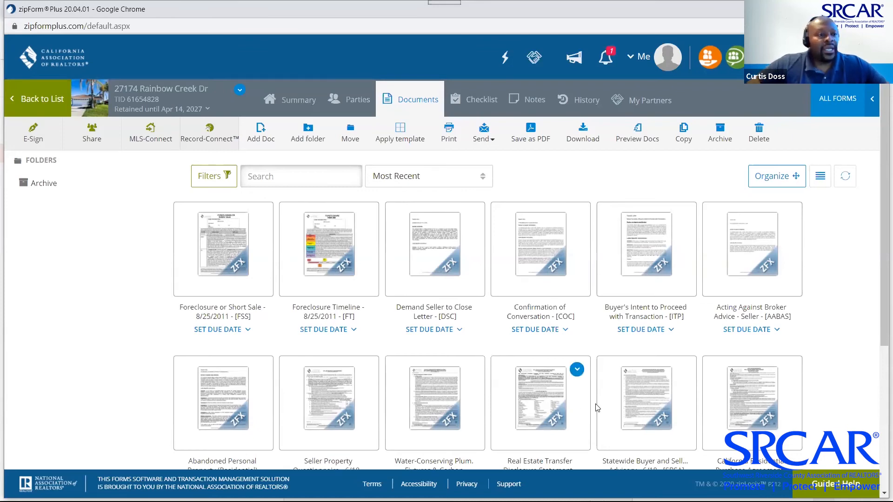
Refresh the documents via Summary and review the 15 forms and Archive folder
{"action": "left_click", "coordinate": [293, 99]}
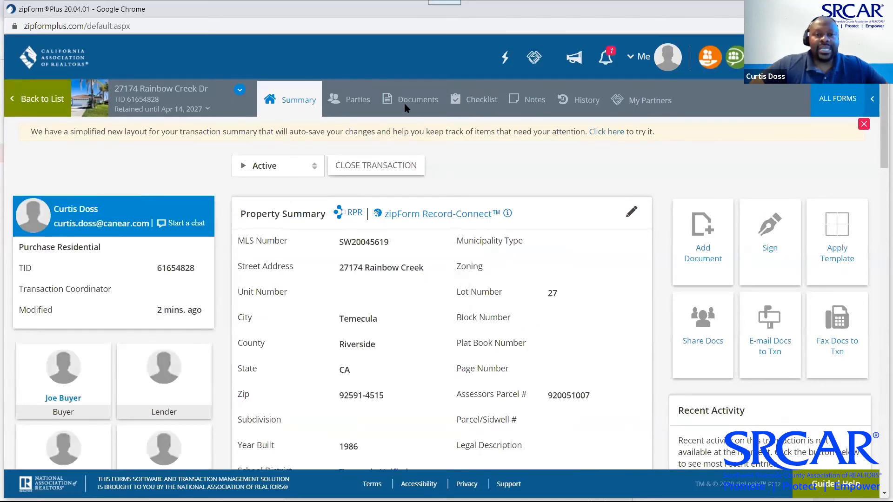
{"action": "left_click", "coordinate": [409, 98]}
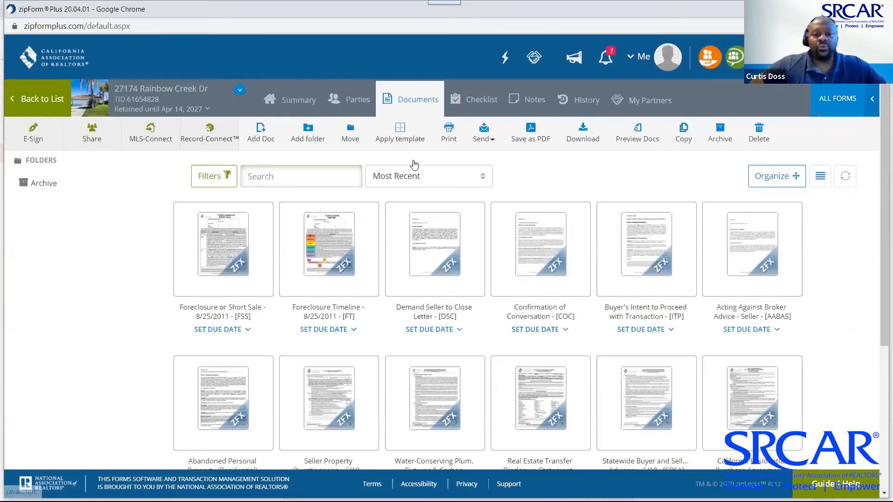
{"action": "scroll", "coordinate": [488, 250], "scroll_direction": "down", "scroll_amount": 5}
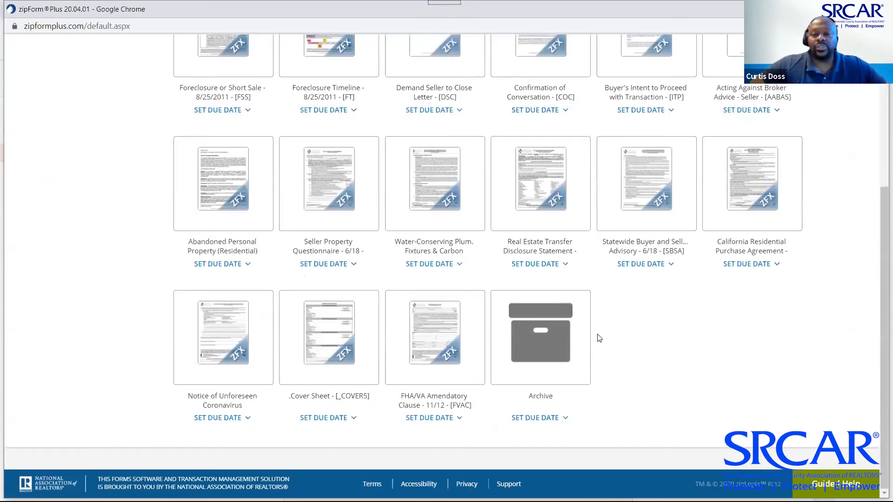
{"action": "scroll", "coordinate": [604, 333], "scroll_direction": "up", "scroll_amount": 5}
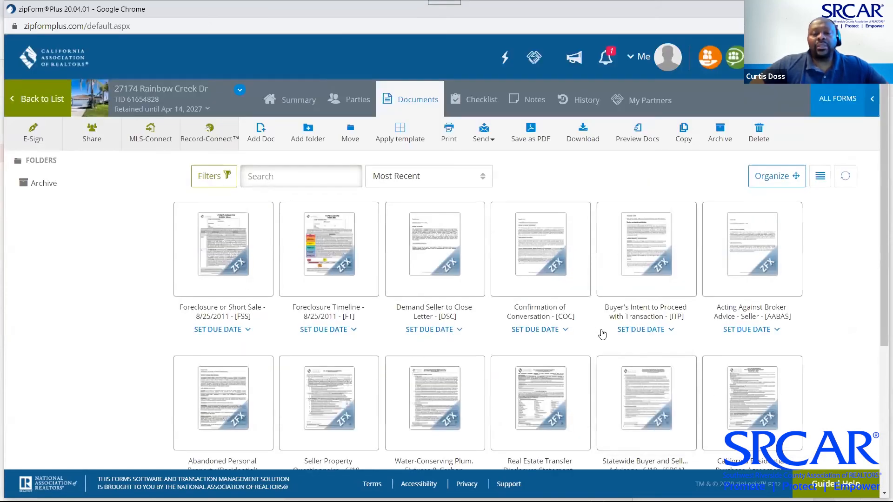
{"action": "scroll", "coordinate": [603, 333], "scroll_direction": "down", "scroll_amount": 5}
{"action": "mouse_move", "coordinate": [576, 345]}
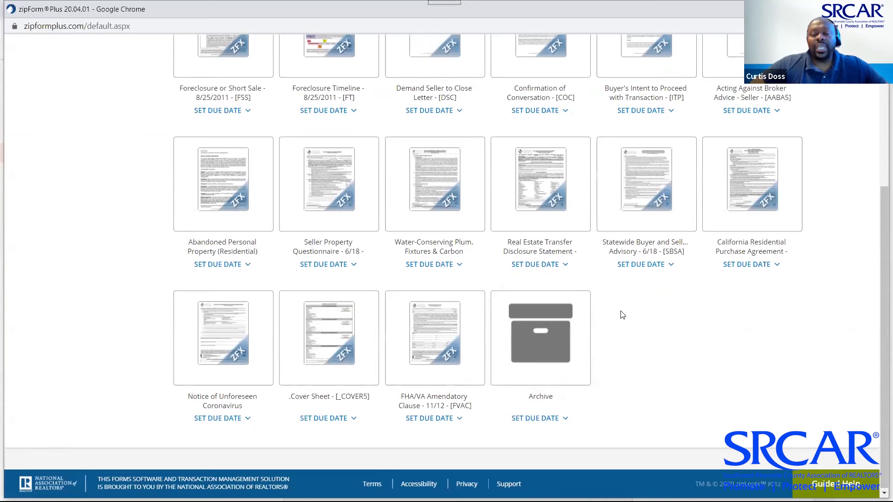
{"action": "scroll", "coordinate": [637, 314], "scroll_direction": "up", "scroll_amount": 5}
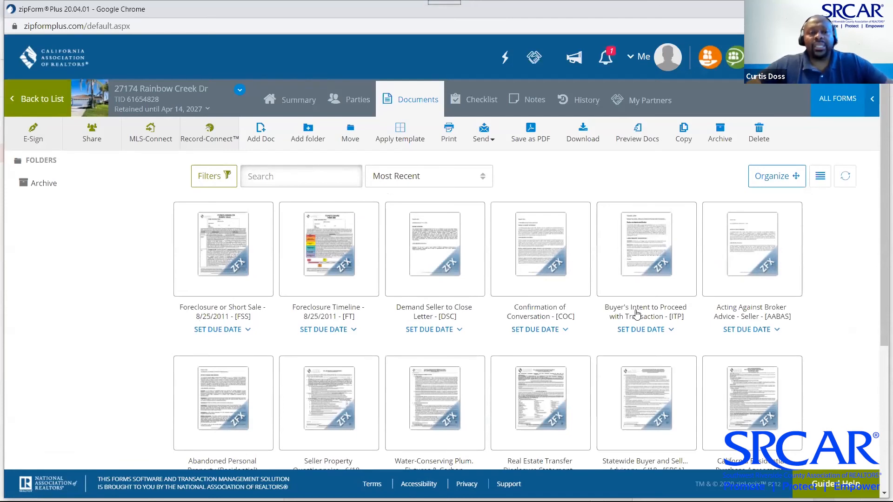
{"action": "left_click", "coordinate": [34, 102]}
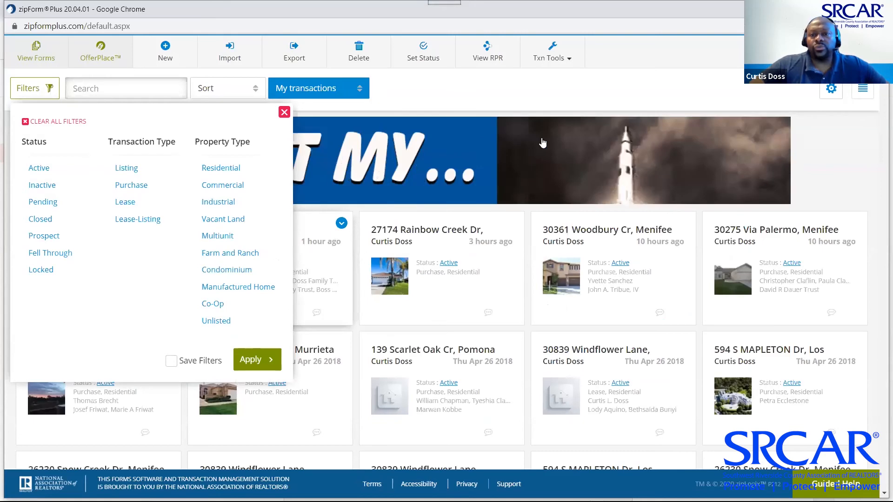
{"action": "left_click", "coordinate": [348, 230]}
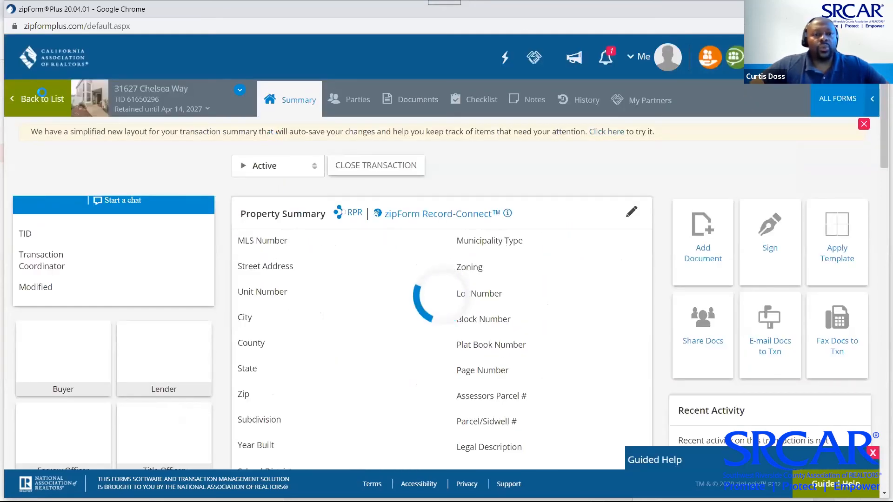
{"action": "left_click", "coordinate": [415, 100]}
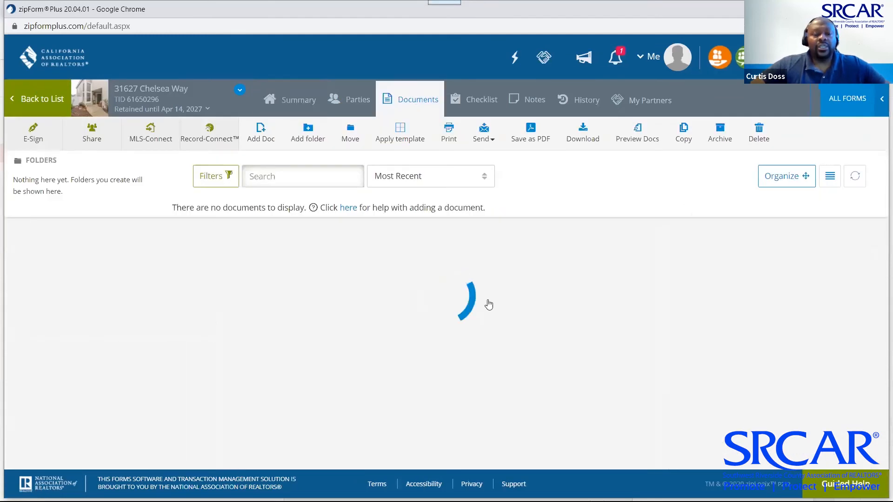
{"action": "scroll", "coordinate": [500, 309], "scroll_direction": "down", "scroll_amount": 1}
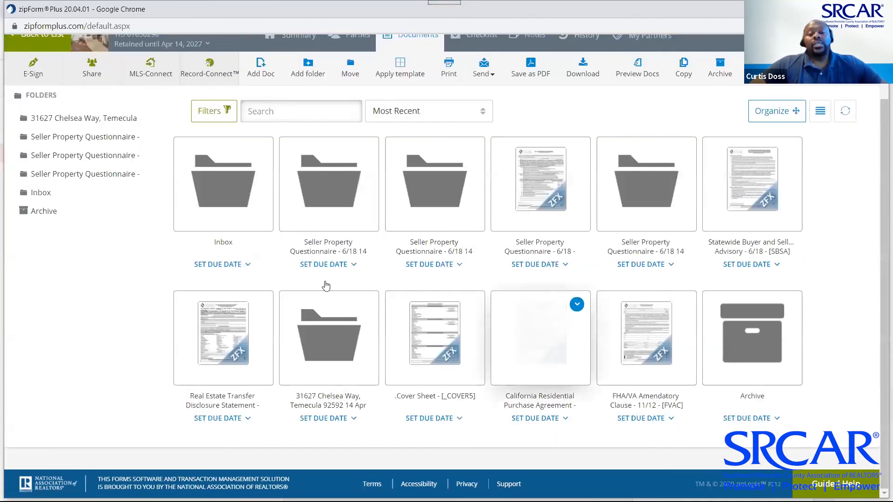
{"action": "left_click", "coordinate": [225, 194]}
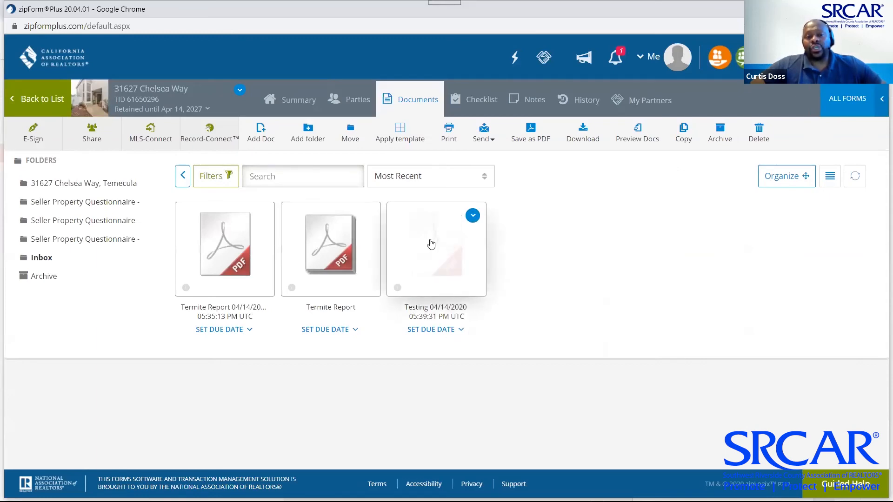
Preview the Testing email document and the second Termite Report PDF, then close the viewer
{"action": "left_click", "coordinate": [429, 239]}
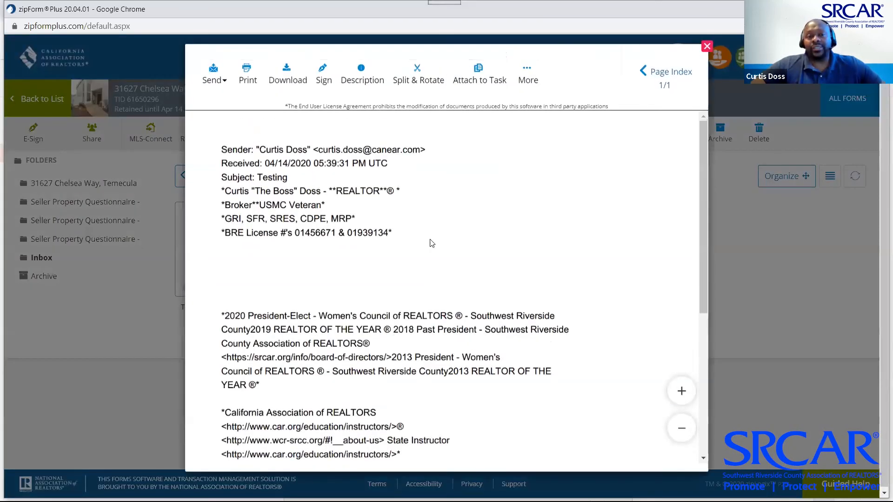
{"action": "scroll", "coordinate": [431, 242], "scroll_direction": "down", "scroll_amount": 5}
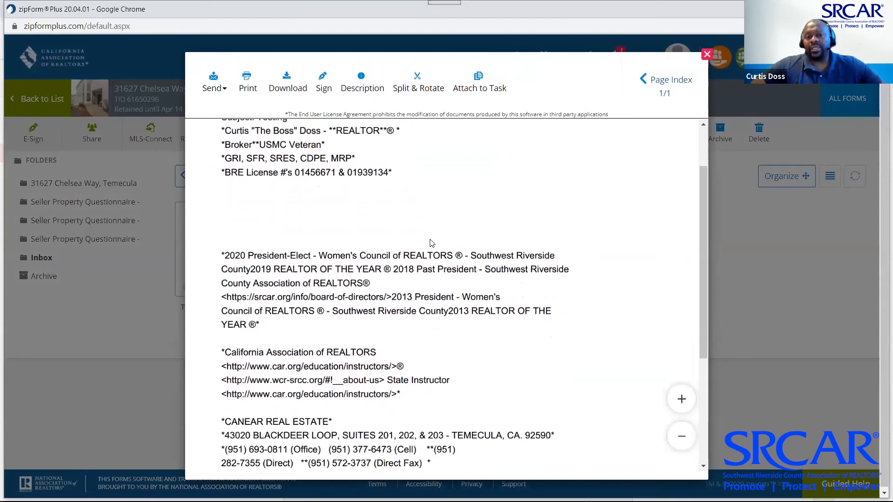
{"action": "scroll", "coordinate": [432, 243], "scroll_direction": "down", "scroll_amount": 1}
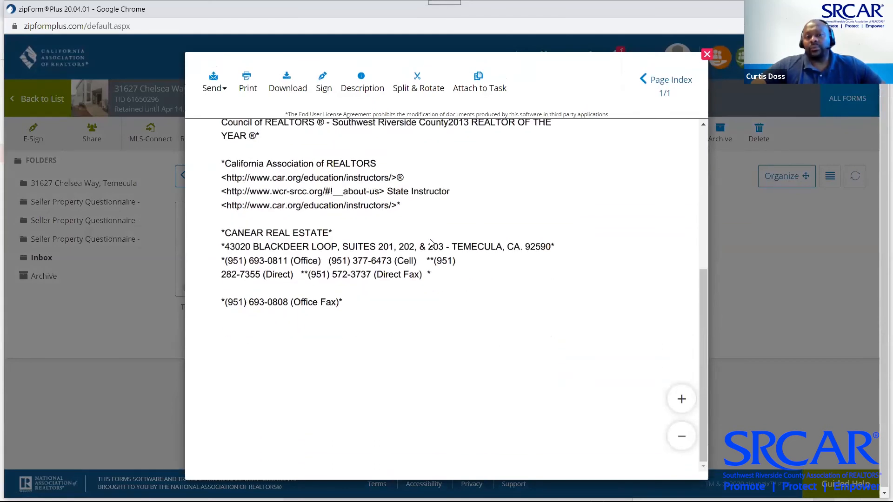
{"action": "scroll", "coordinate": [431, 243], "scroll_direction": "up", "scroll_amount": 2}
{"action": "scroll", "coordinate": [431, 243], "scroll_direction": "up", "scroll_amount": 1}
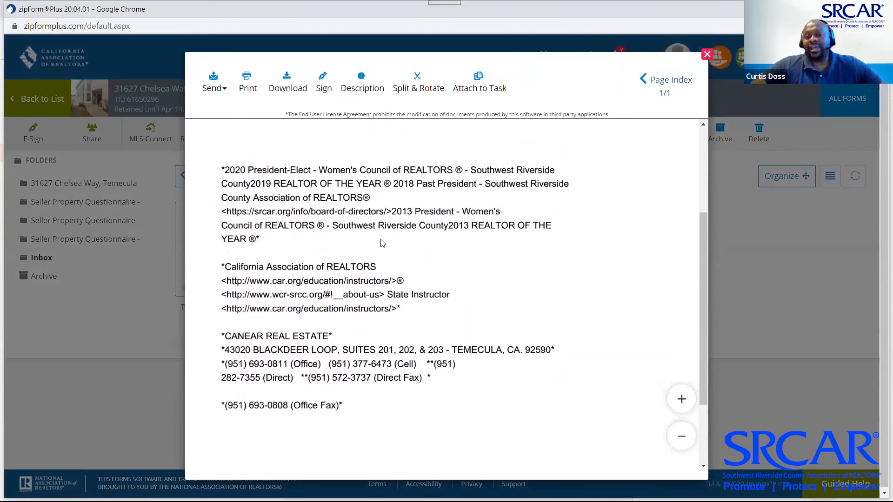
{"action": "scroll", "coordinate": [382, 243], "scroll_direction": "up", "scroll_amount": 4}
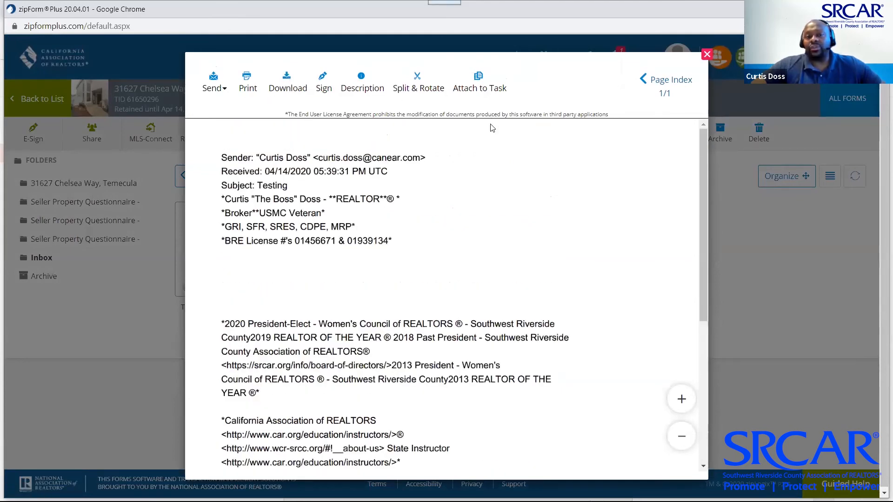
{"action": "left_click", "coordinate": [707, 55]}
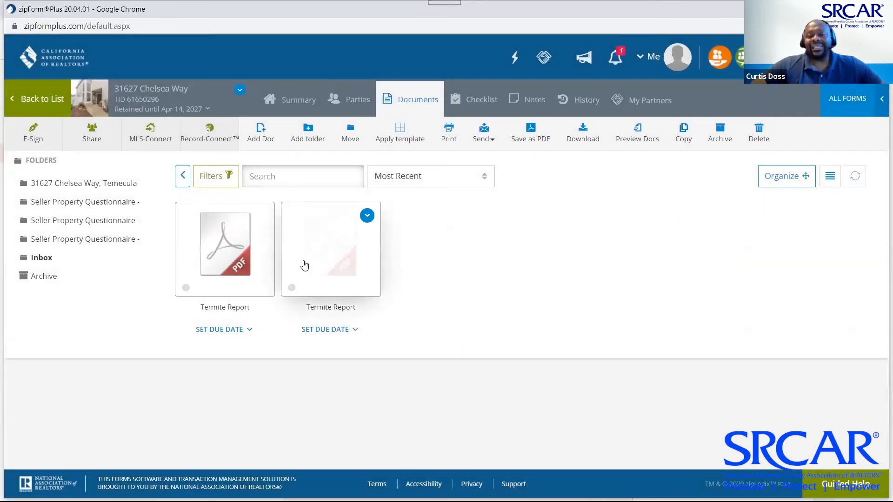
{"action": "left_click", "coordinate": [328, 239]}
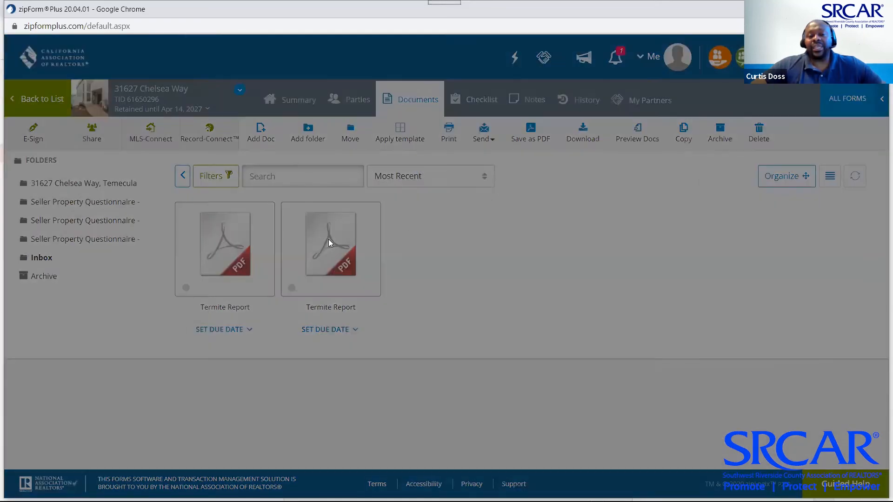
{"action": "scroll", "coordinate": [417, 211], "scroll_direction": "down", "scroll_amount": 5}
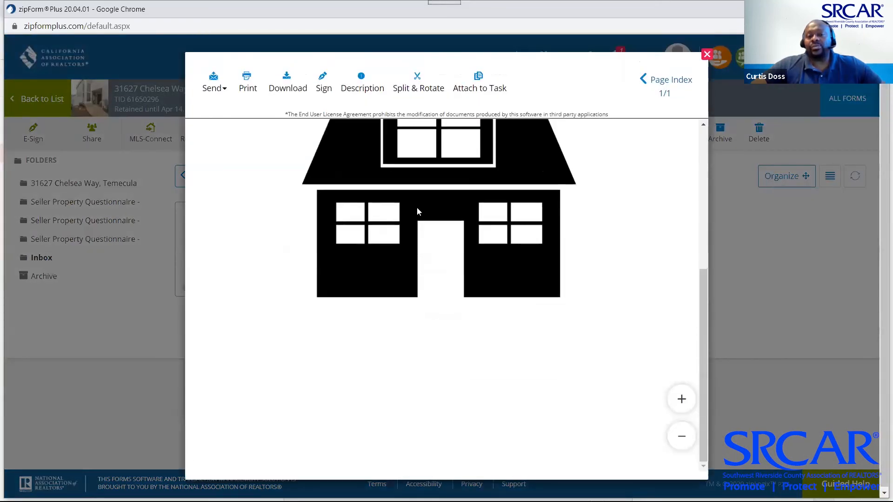
{"action": "scroll", "coordinate": [416, 207], "scroll_direction": "up", "scroll_amount": 4}
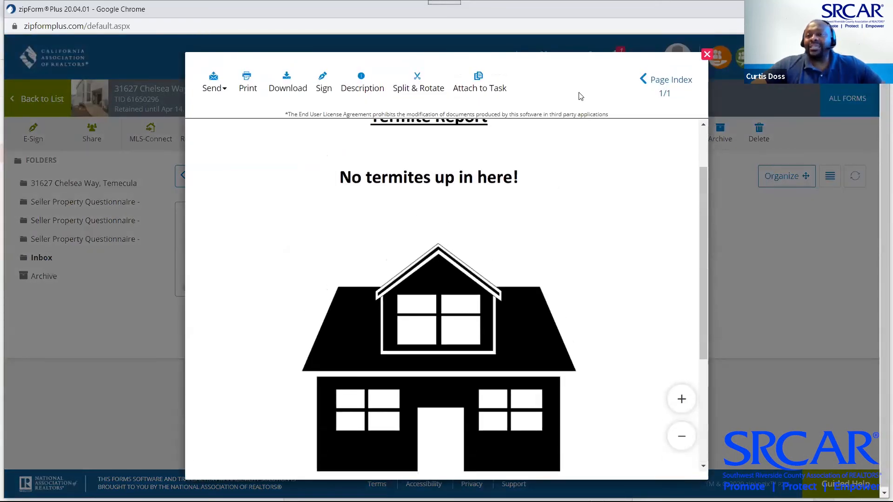
{"action": "key", "text": "Escape"}
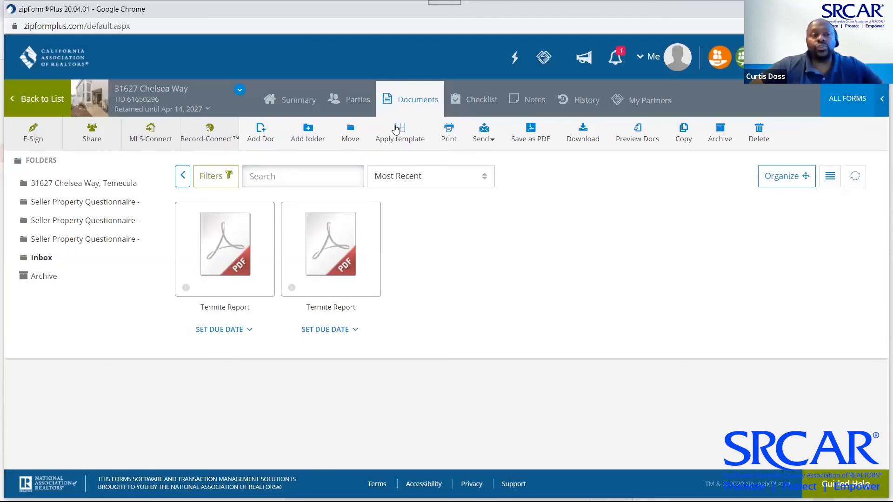
{"action": "left_click", "coordinate": [41, 104]}
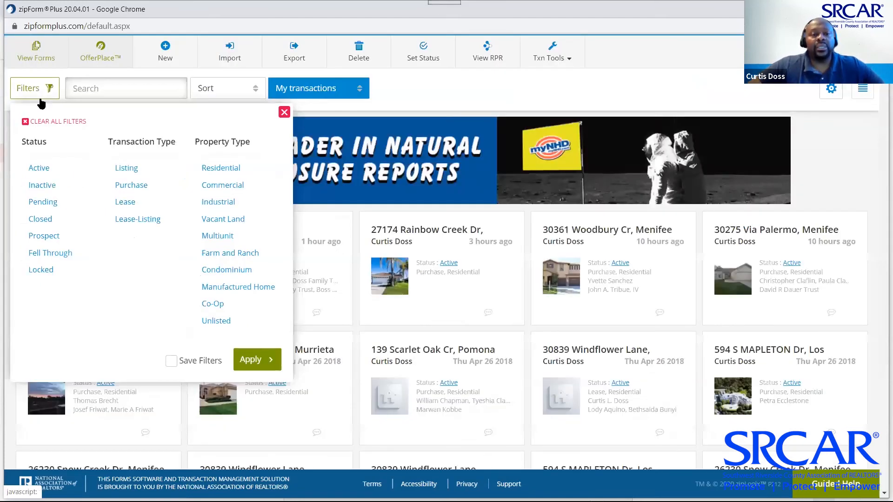
{"action": "left_click", "coordinate": [285, 112]}
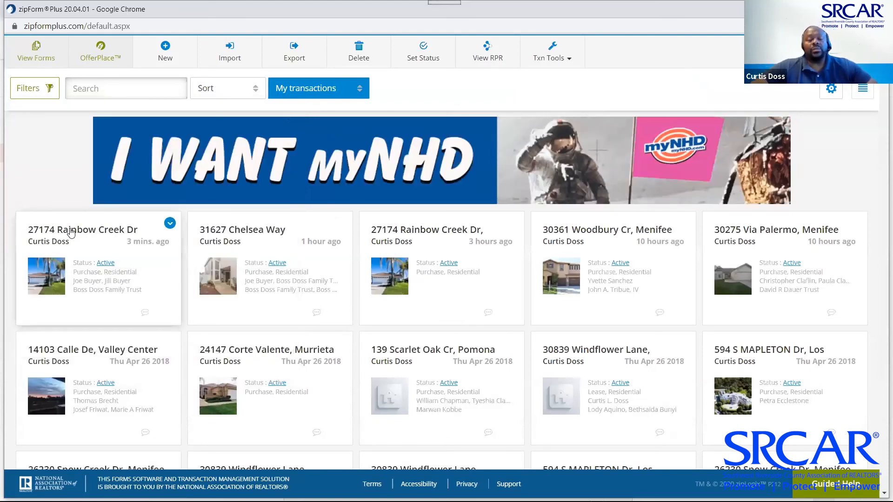
{"action": "left_click", "coordinate": [71, 233]}
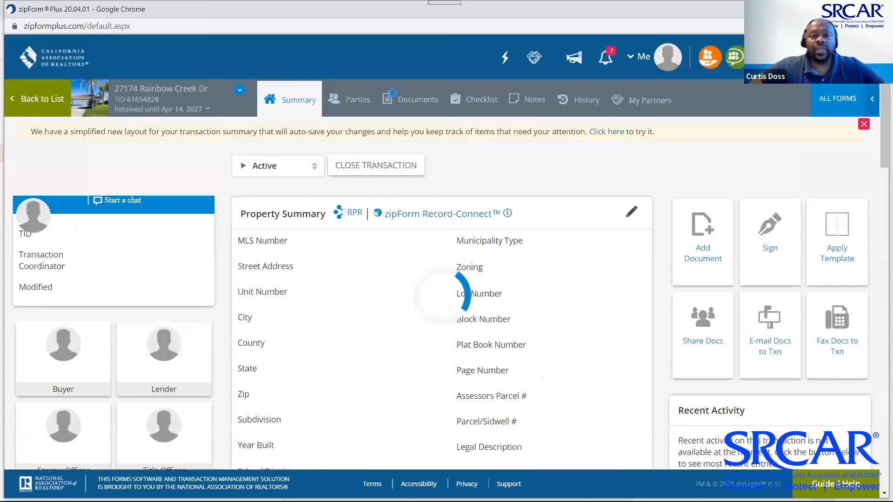
Review the transaction's Documents tab, then return to its Summary page
{"action": "left_click", "coordinate": [414, 103]}
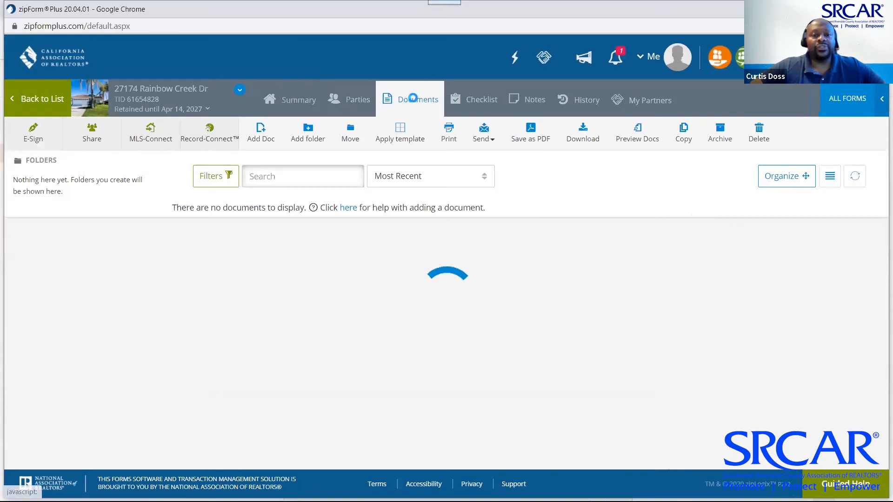
{"action": "scroll", "coordinate": [598, 238], "scroll_direction": "down", "scroll_amount": 5}
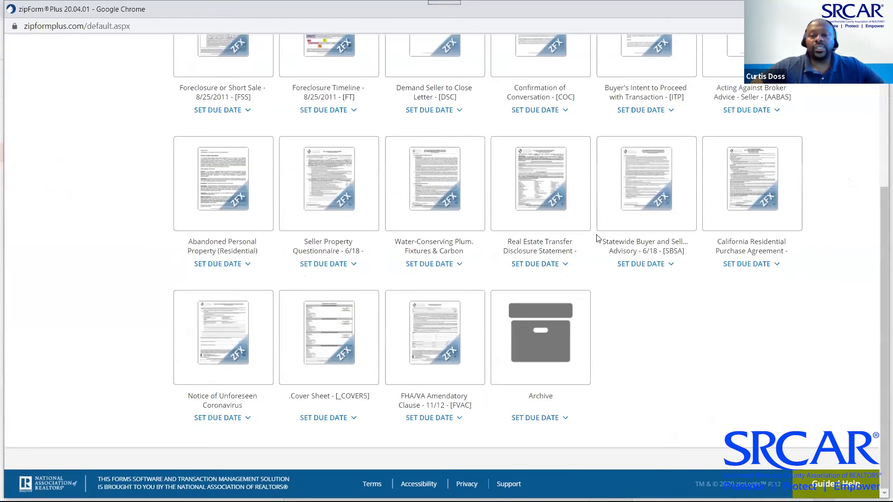
{"action": "scroll", "coordinate": [598, 238], "scroll_direction": "up", "scroll_amount": 5}
{"action": "key", "text": "alt+Tab"}
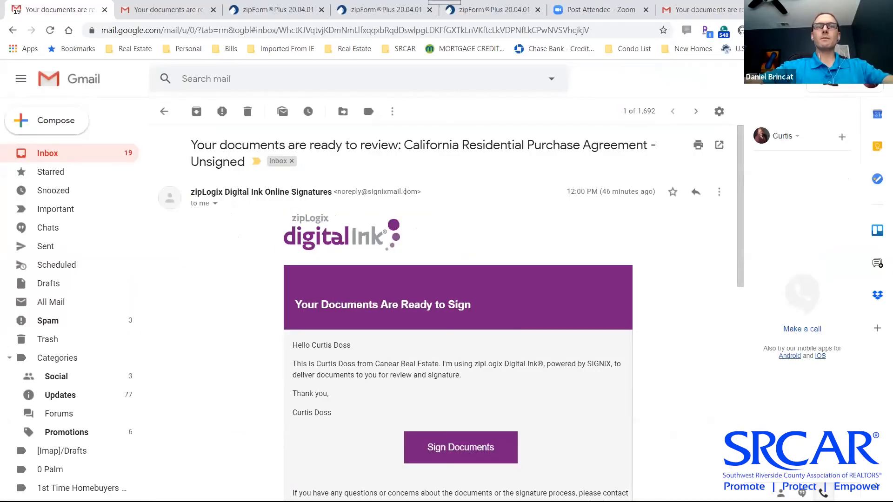
{"action": "key", "text": "alt+Tab"}
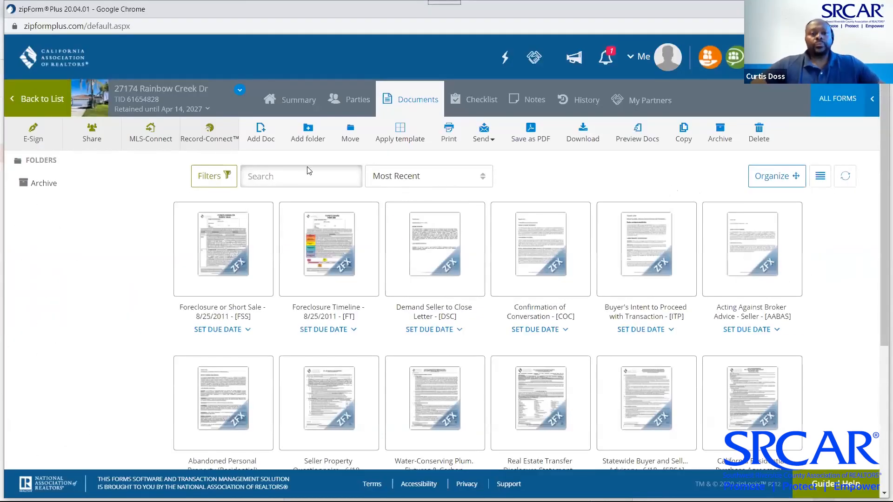
{"action": "left_click", "coordinate": [291, 107]}
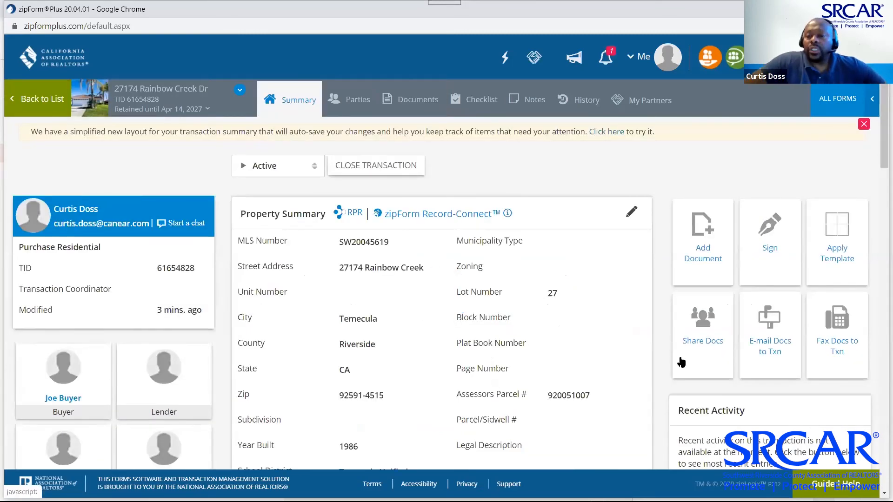
Copy the address from E-mail Docs to Txn, close the dialog, and return to Gmail
{"action": "left_click", "coordinate": [772, 348]}
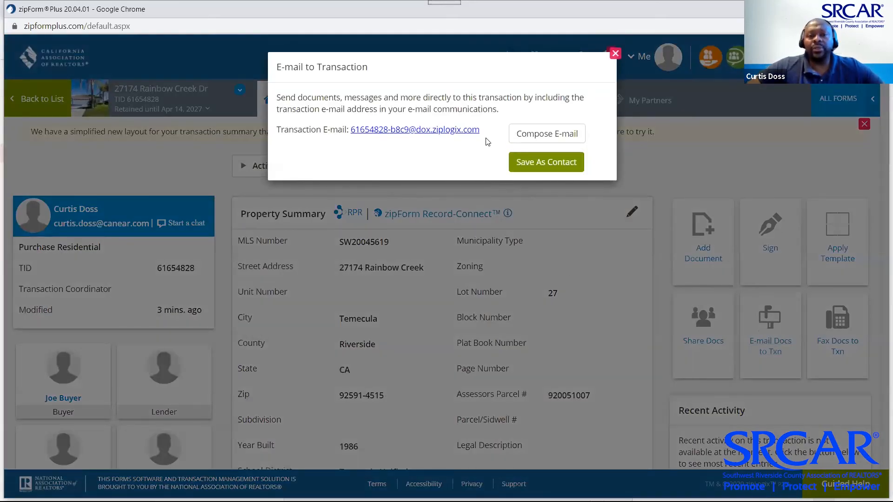
{"action": "left_click_drag", "start_coordinate": [482, 134], "coordinate": [354, 131]}
{"action": "key", "text": "ctrl+c"}
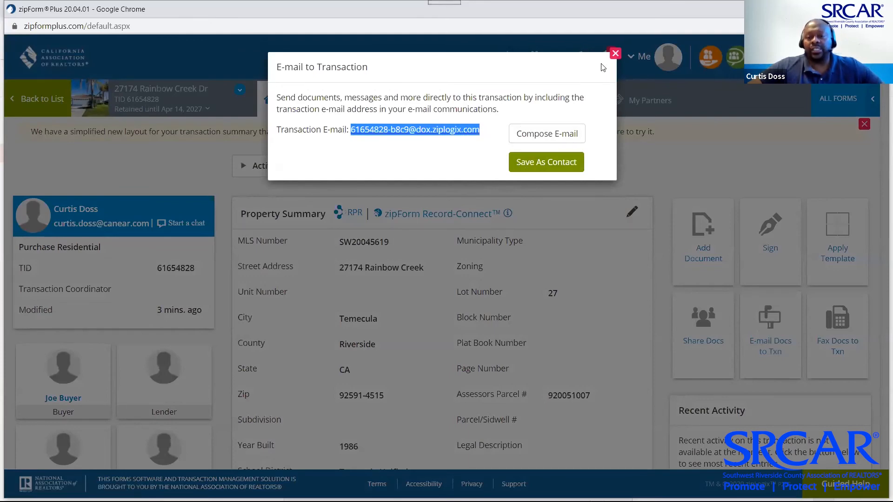
{"action": "left_click", "coordinate": [616, 54]}
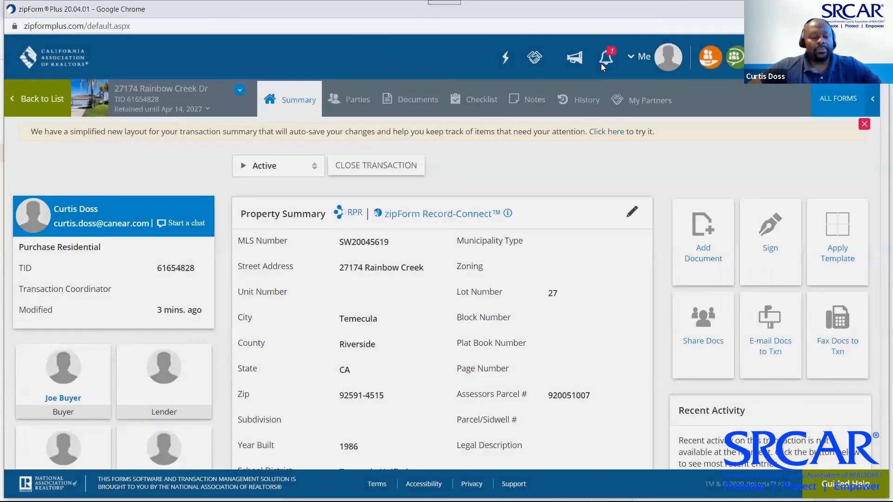
{"action": "key", "text": "alt+Tab"}
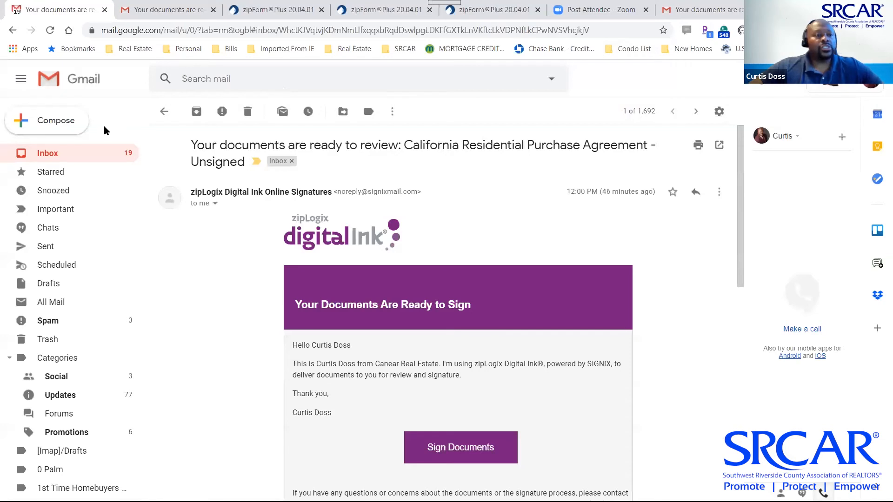
Compose a new message addressed to two suggested contacts plus the pasted transaction e-mail address
{"action": "left_click", "coordinate": [59, 122]}
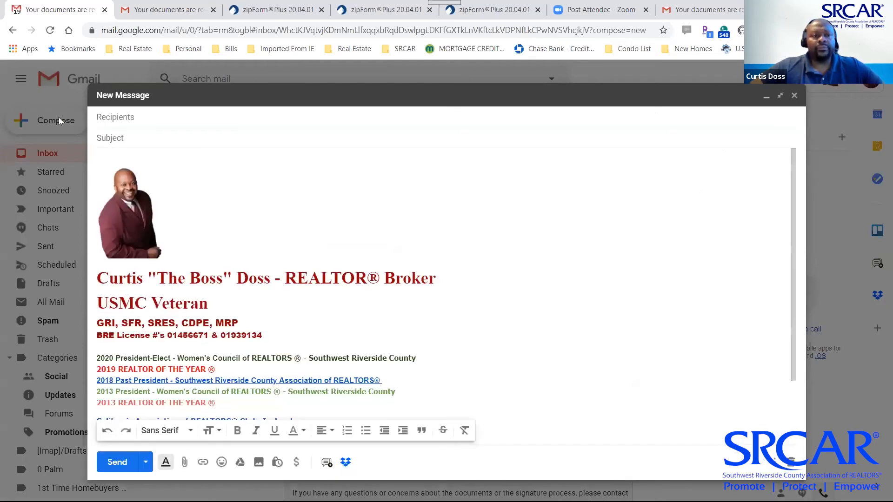
{"action": "left_click", "coordinate": [150, 122]}
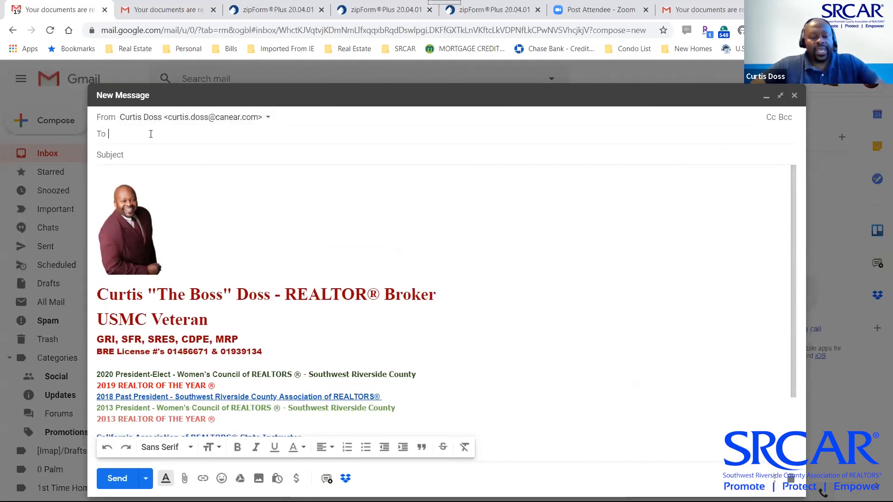
{"action": "type", "text": "tra"}
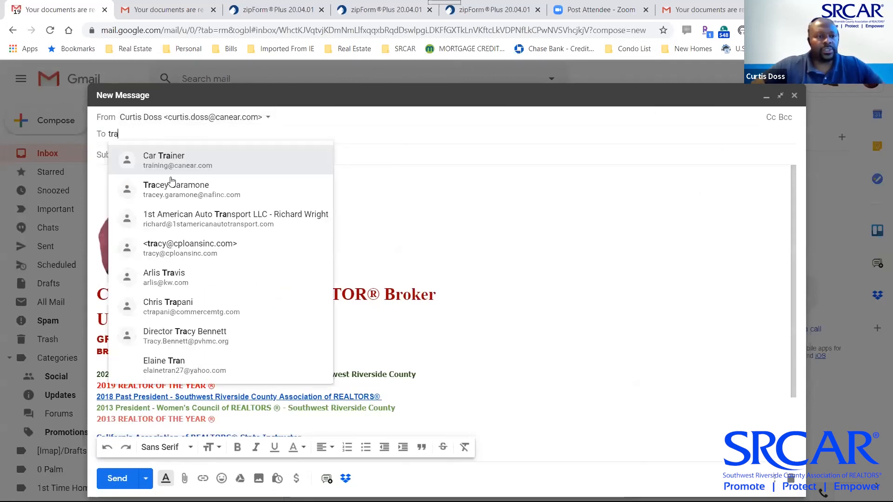
{"action": "key", "text": "Down"}
{"action": "left_click", "coordinate": [176, 161]}
{"action": "left_click", "coordinate": [176, 158]}
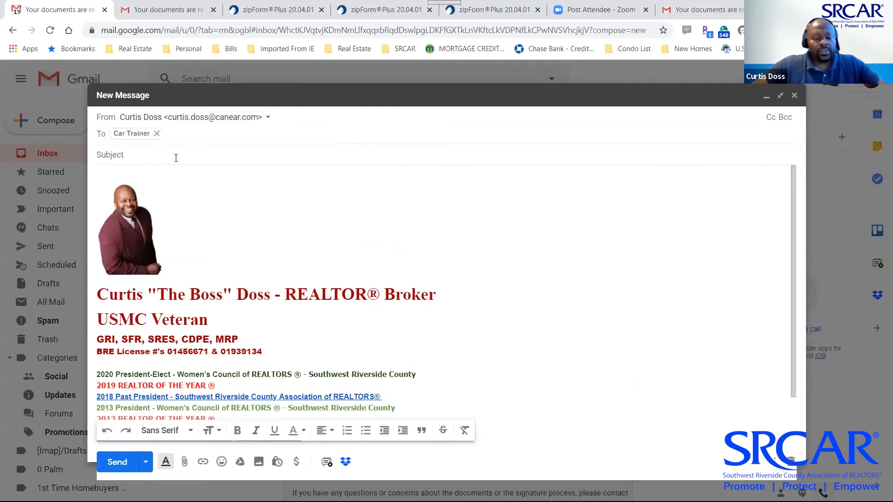
{"action": "type", "text": "o"}
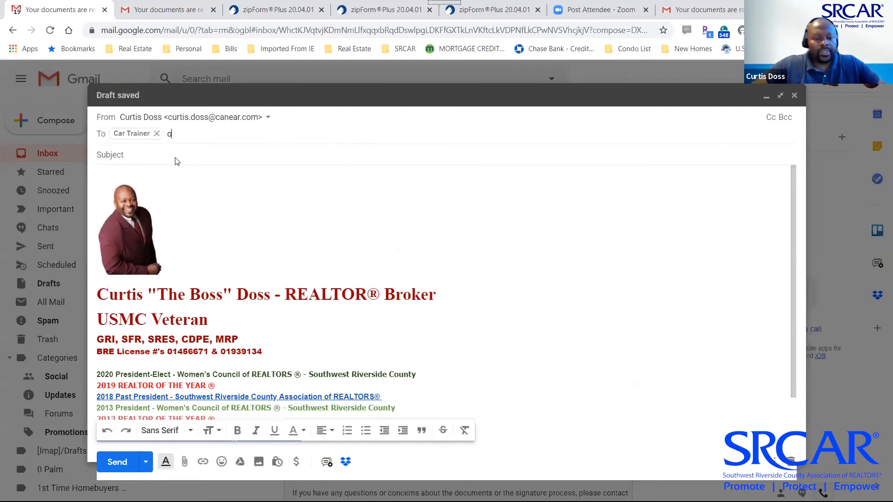
{"action": "type", "text": "ffer"}
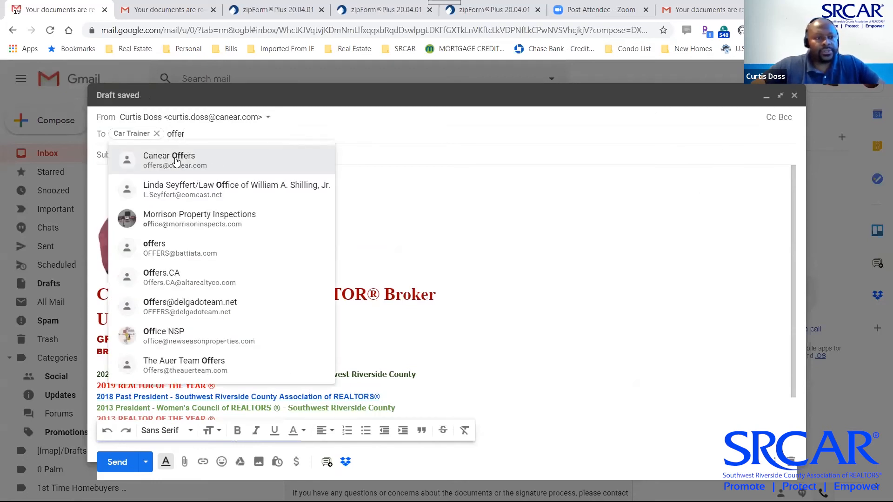
{"action": "left_click", "coordinate": [176, 162]}
{"action": "key", "text": "ctrl+v"}
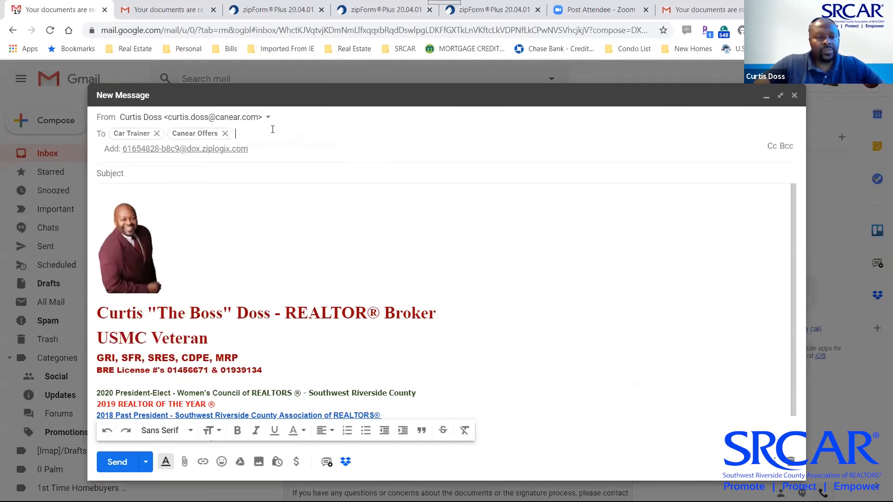
Enter subject '2nd Attempt' and body 'Let's try thuis again.'
{"action": "left_click", "coordinate": [234, 154]}
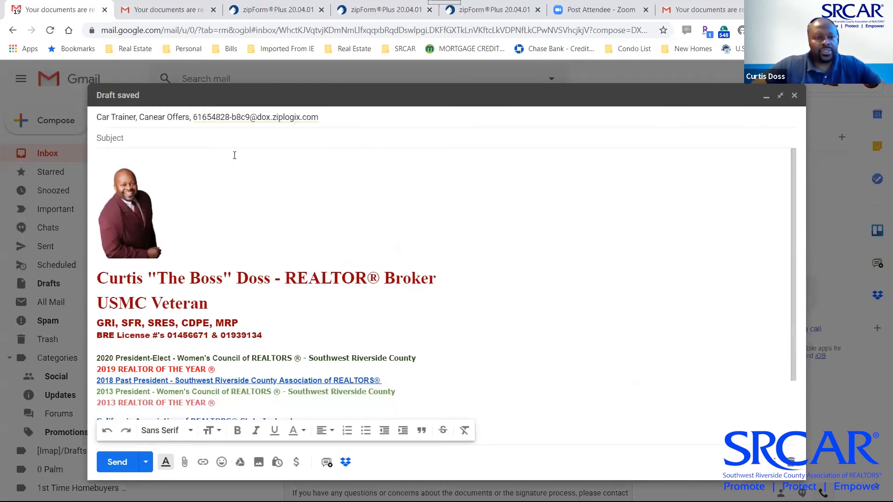
{"action": "type", "text": "2"}
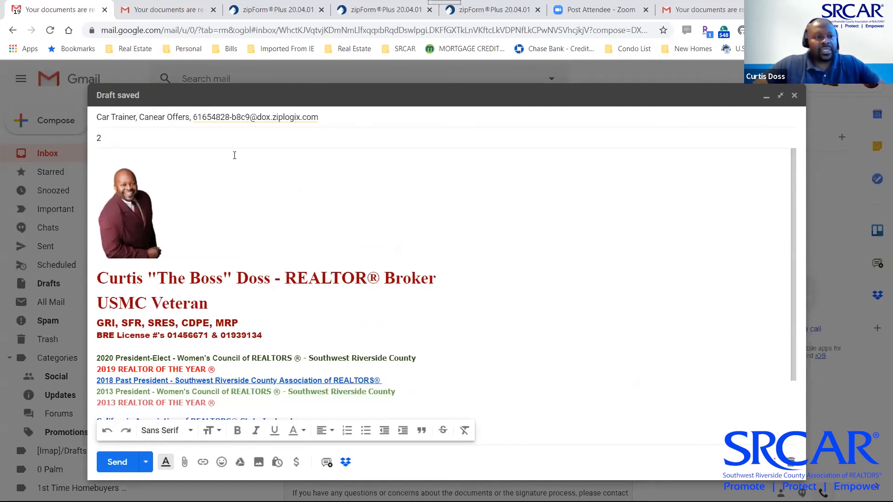
{"action": "type", "text": "nd At"}
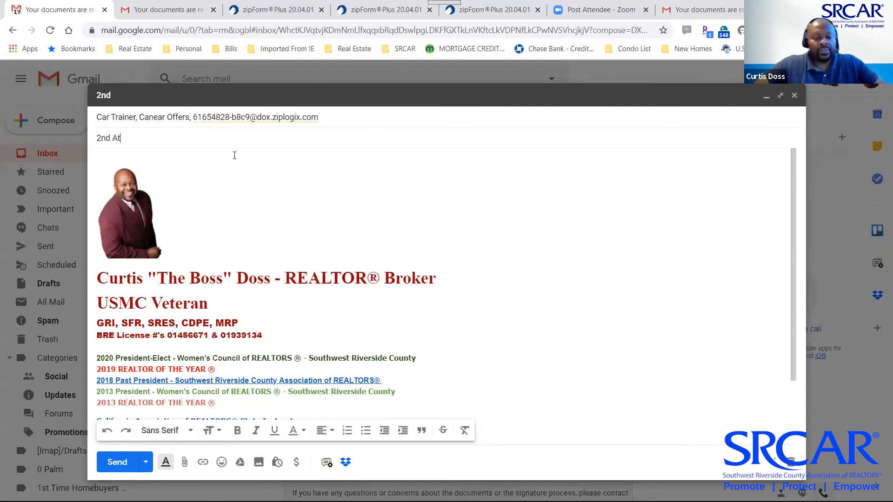
{"action": "type", "text": "tempt"}
{"action": "left_click", "coordinate": [193, 154]}
{"action": "type", "text": "Let'"}
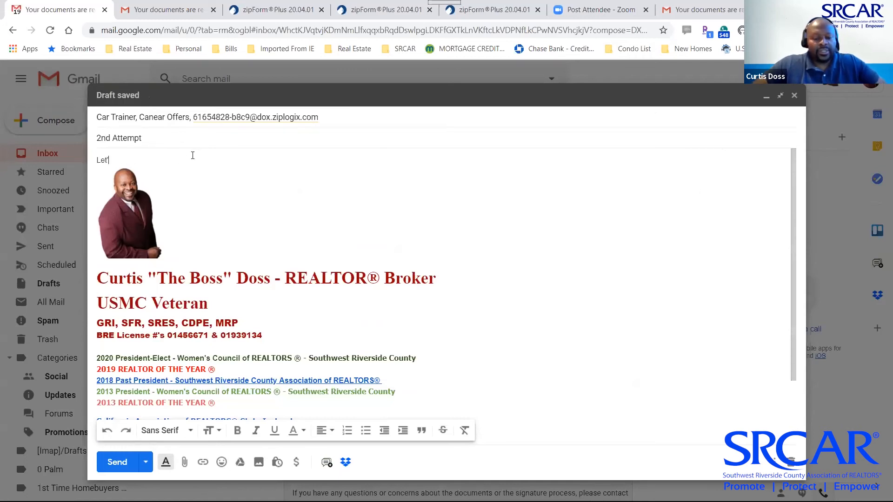
{"action": "type", "text": "s try thuis"}
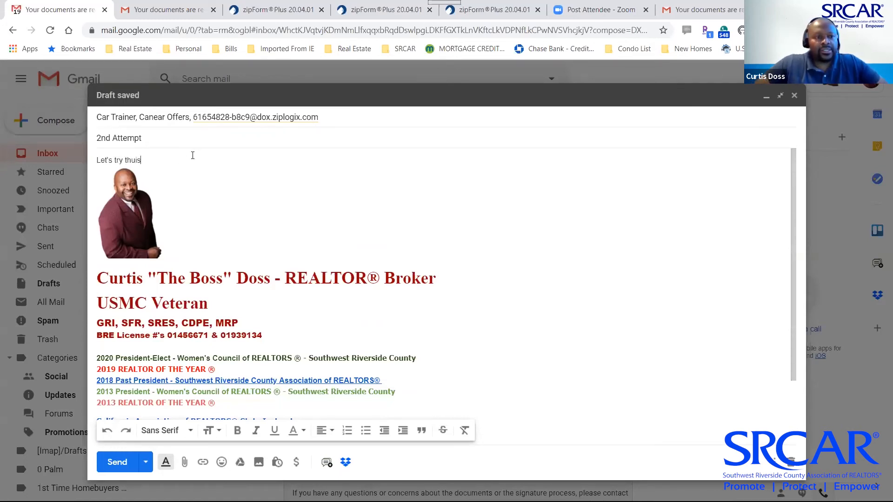
{"action": "key", "text": "BackSpace"}
{"action": "key", "text": "BackSpace"}
{"action": "key", "text": "BackSpace"}
{"action": "type", "text": "is ag"}
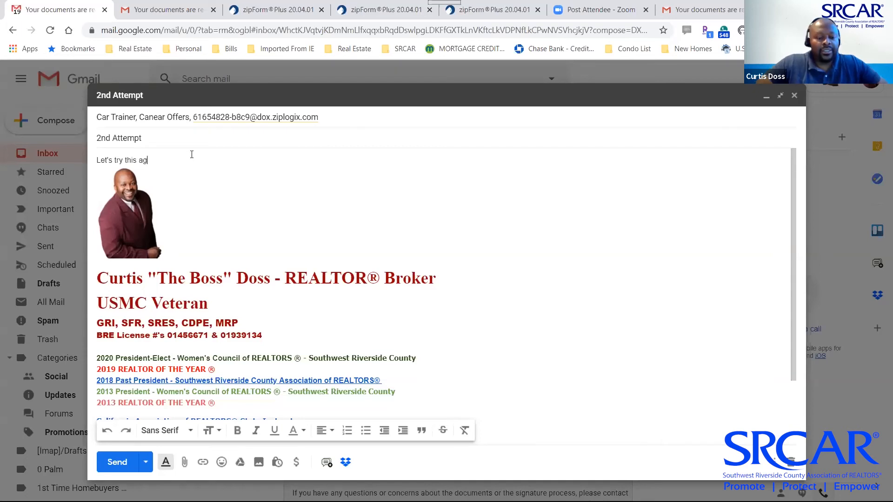
{"action": "type", "text": "ain."}
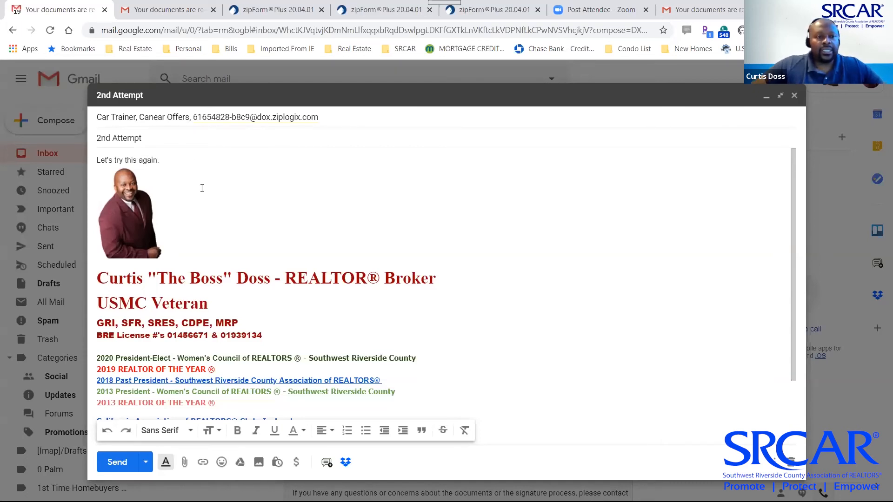
{"action": "key", "text": "Return"}
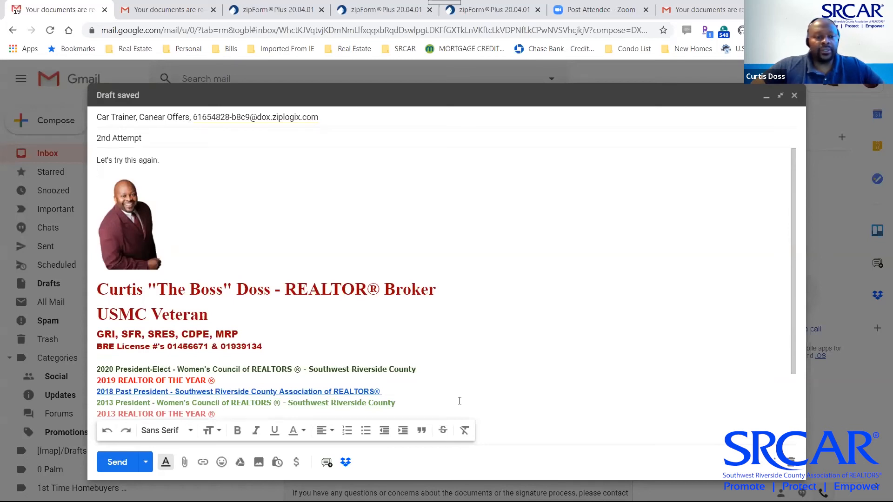
Attach Termite Report and send the message, then switch back to zipForm Plus
{"action": "left_click", "coordinate": [184, 461]}
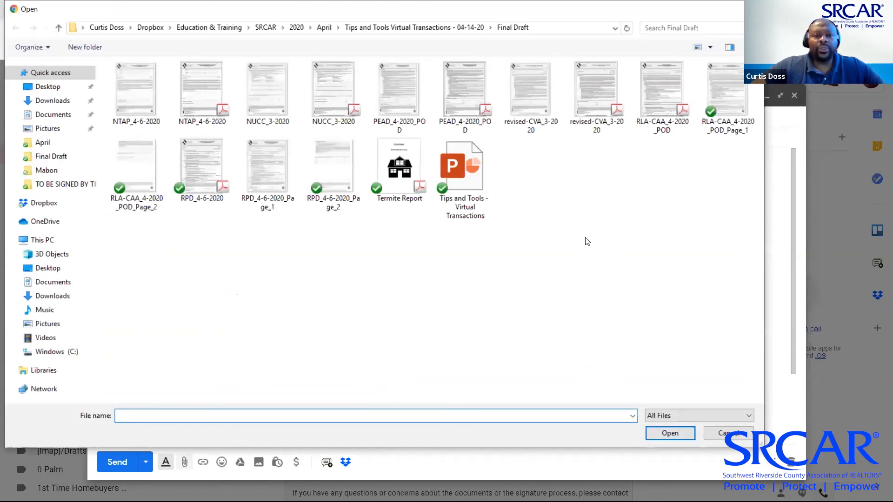
{"action": "double_click", "coordinate": [399, 168]}
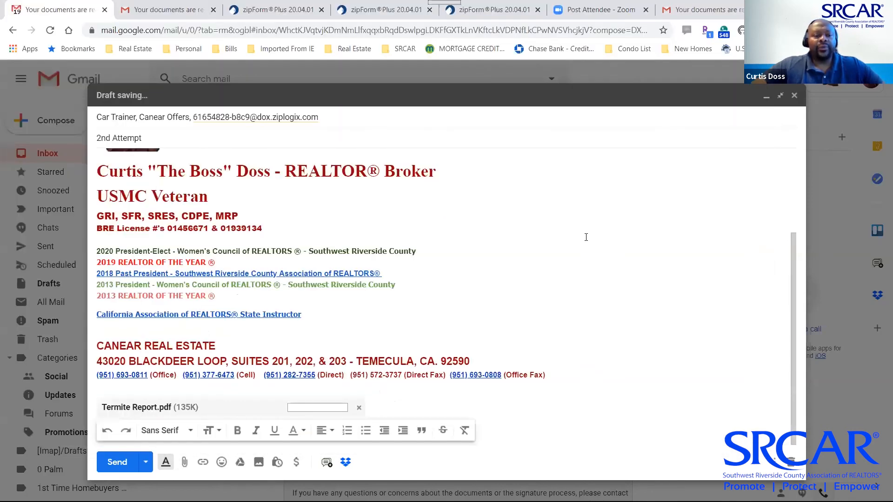
{"action": "left_click", "coordinate": [120, 463]}
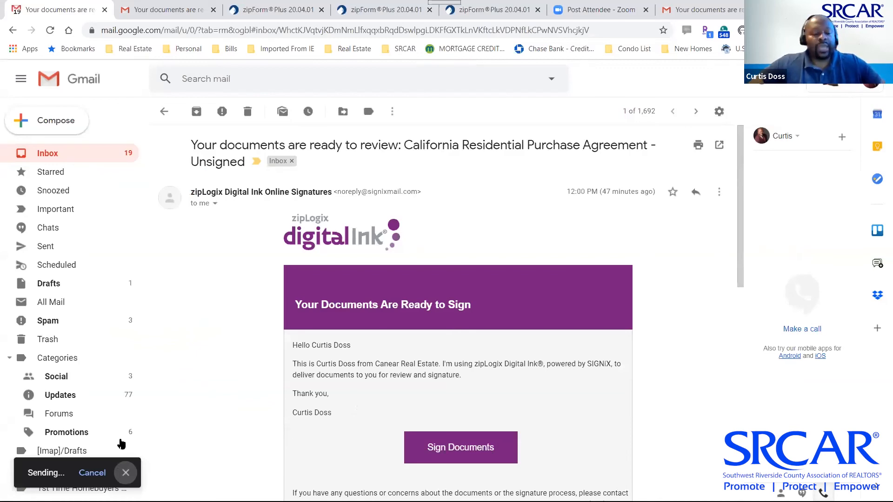
{"action": "key", "text": "alt+Tab"}
{"action": "key", "text": "alt+Tab"}
{"action": "key", "text": "alt+Tab"}
{"action": "key", "text": "alt+Tab"}
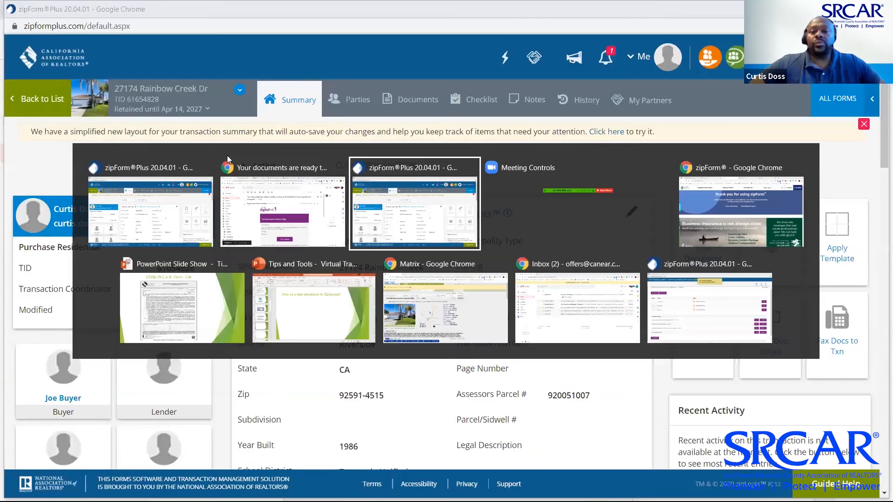
{"action": "key", "text": "alt+Tab"}
{"action": "key", "text": "alt+Tab"}
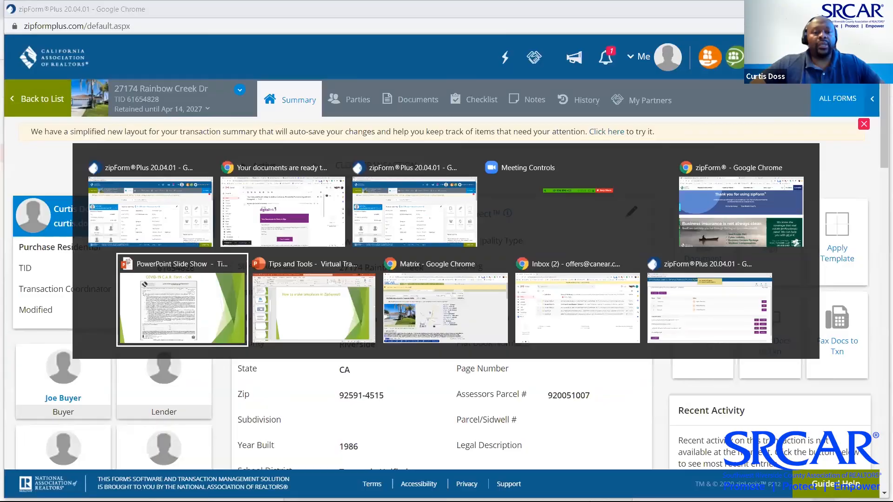
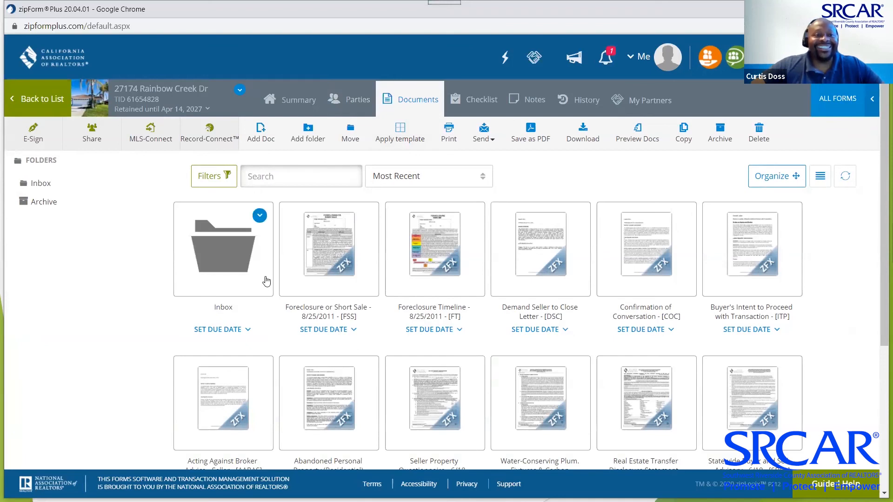
In the transaction's Inbox folder, preview the Termite Report and test message PDFs
{"action": "left_click", "coordinate": [223, 245]}
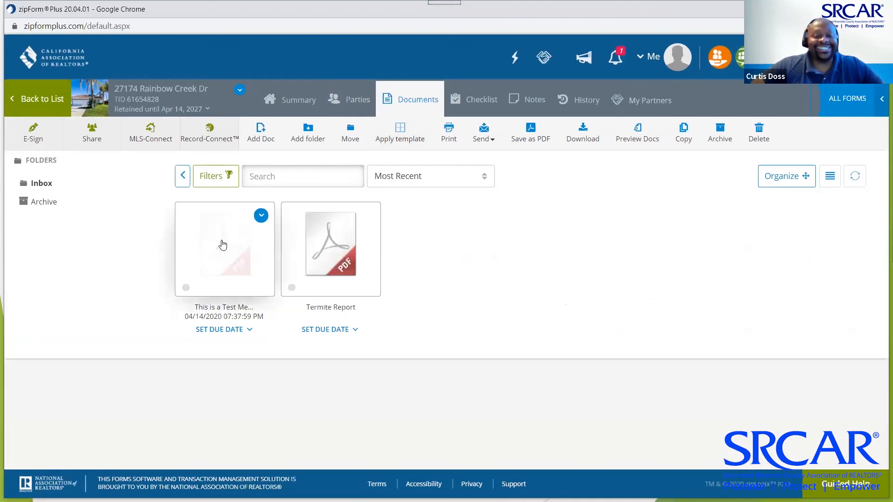
{"action": "left_click", "coordinate": [322, 249]}
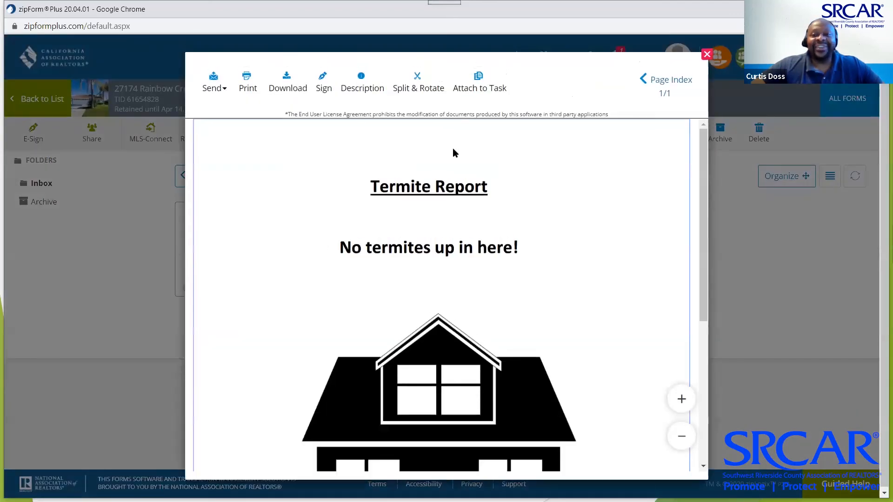
{"action": "left_click", "coordinate": [707, 55]}
{"action": "left_click", "coordinate": [217, 257]}
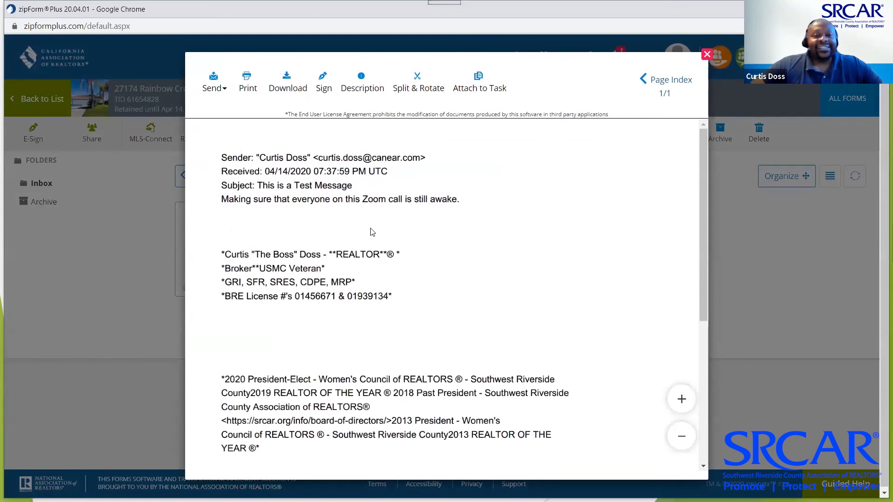
{"action": "scroll", "coordinate": [474, 212], "scroll_direction": "down", "scroll_amount": 1}
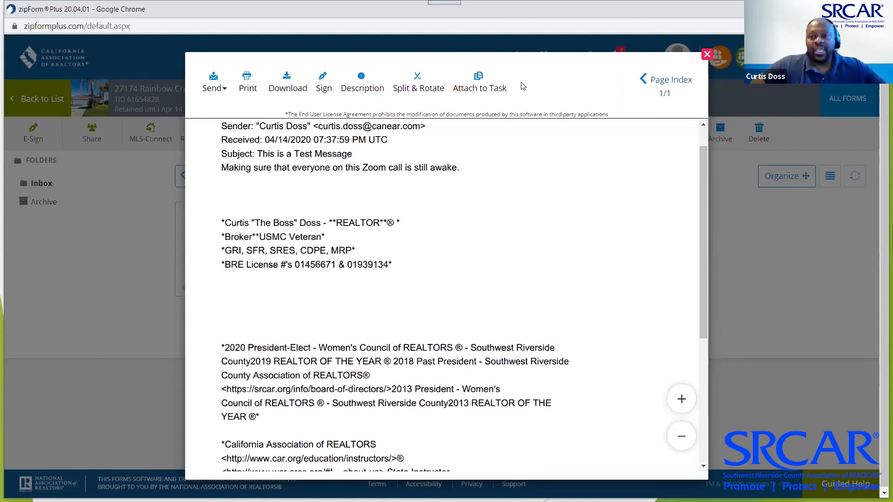
{"action": "left_click", "coordinate": [707, 54]}
{"action": "left_click", "coordinate": [326, 263]}
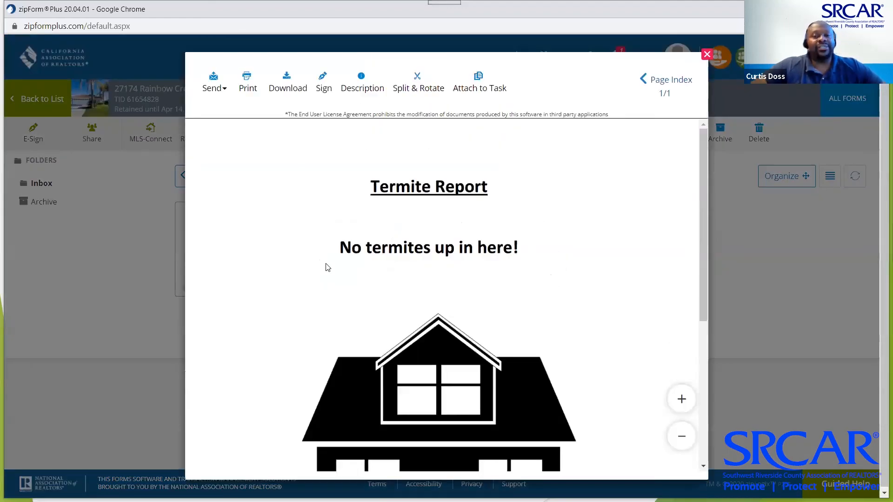
{"action": "left_click", "coordinate": [707, 55]}
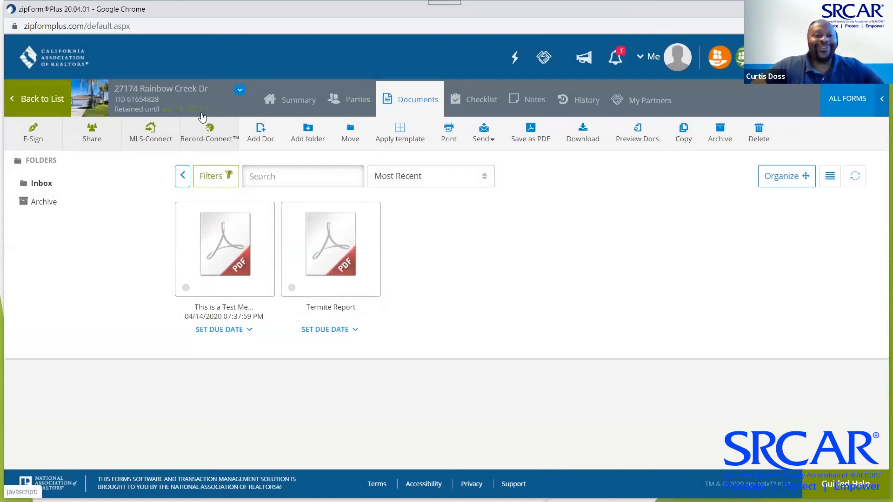
{"action": "left_click", "coordinate": [297, 99]}
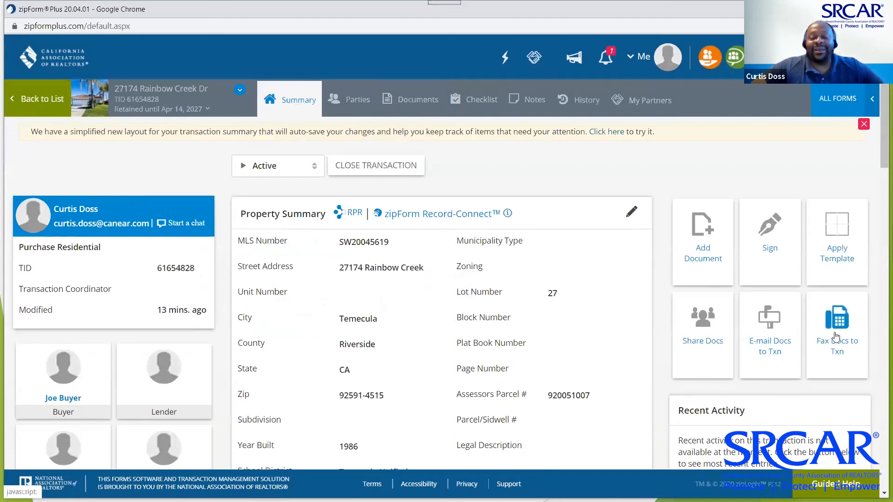
{"action": "left_click", "coordinate": [835, 334]}
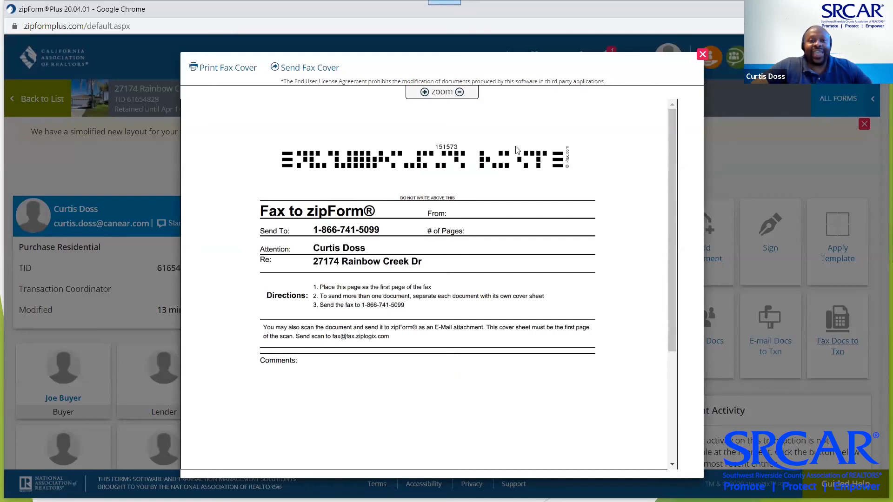
{"action": "left_click_drag", "start_coordinate": [516, 147], "coordinate": [393, 155]}
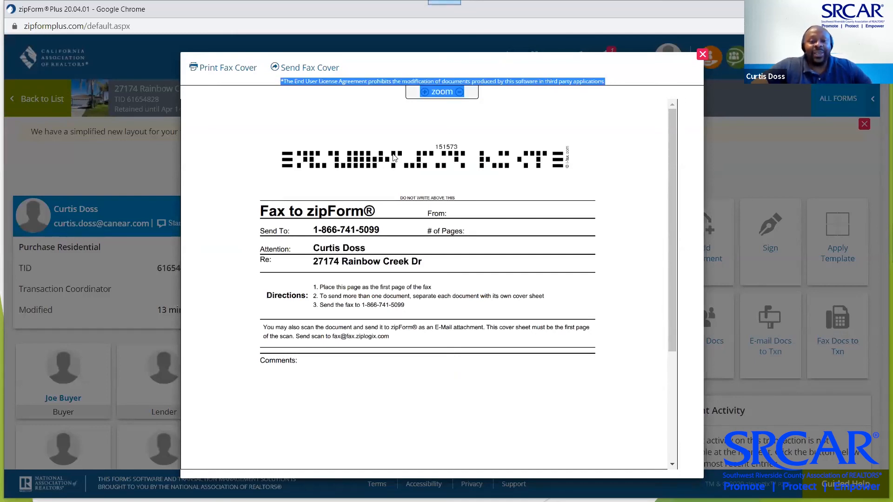
{"action": "scroll", "coordinate": [451, 180], "scroll_direction": "down", "scroll_amount": 3}
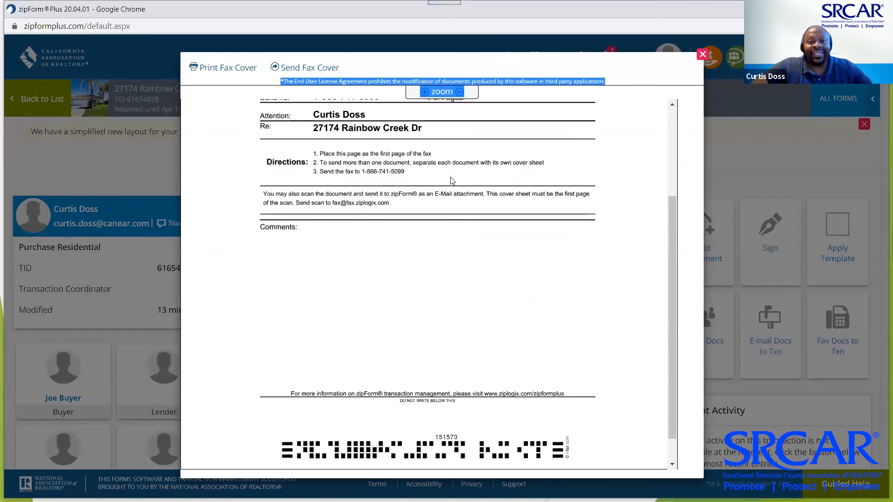
{"action": "scroll", "coordinate": [450, 180], "scroll_direction": "up", "scroll_amount": 3}
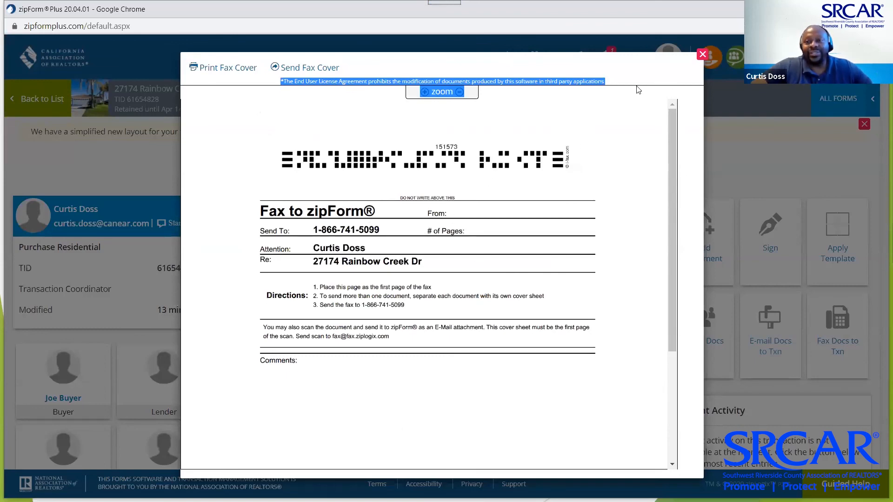
{"action": "left_click", "coordinate": [687, 64]}
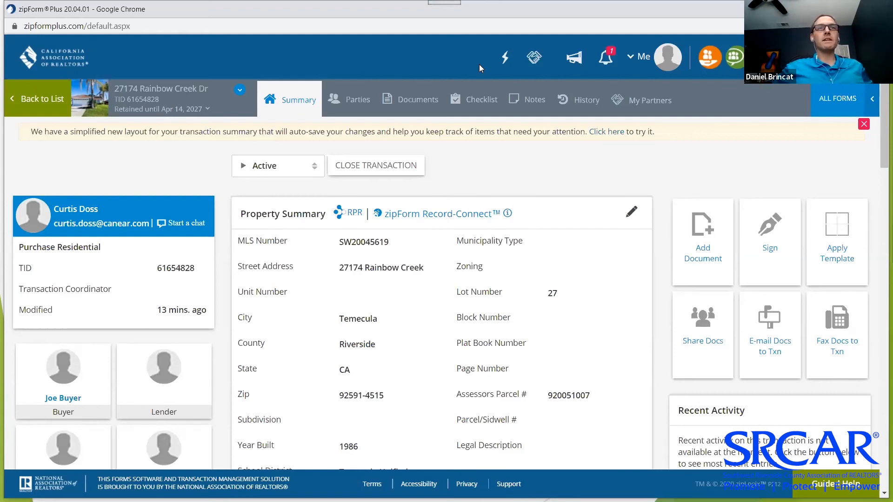
Switch the Add Form library to CAR Sample Letters, marking then unmarking the Belief of Abandonment Residential letter
{"action": "left_click", "coordinate": [836, 100]}
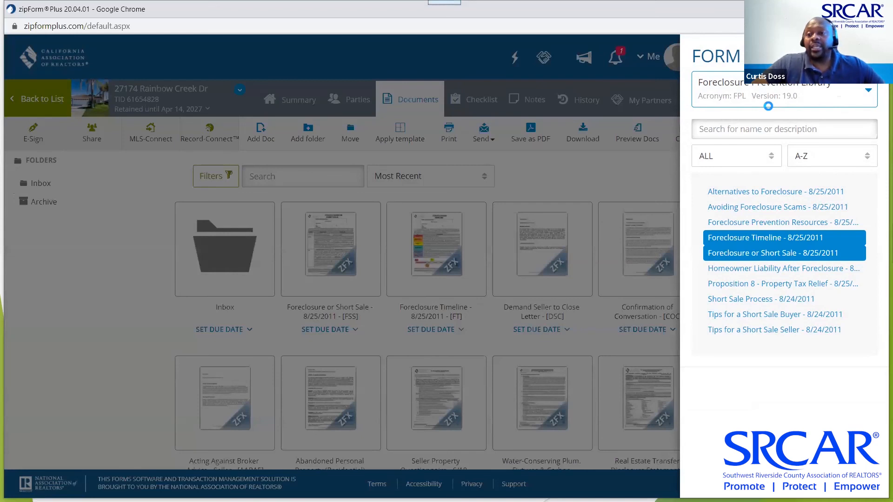
{"action": "left_click", "coordinate": [869, 93]}
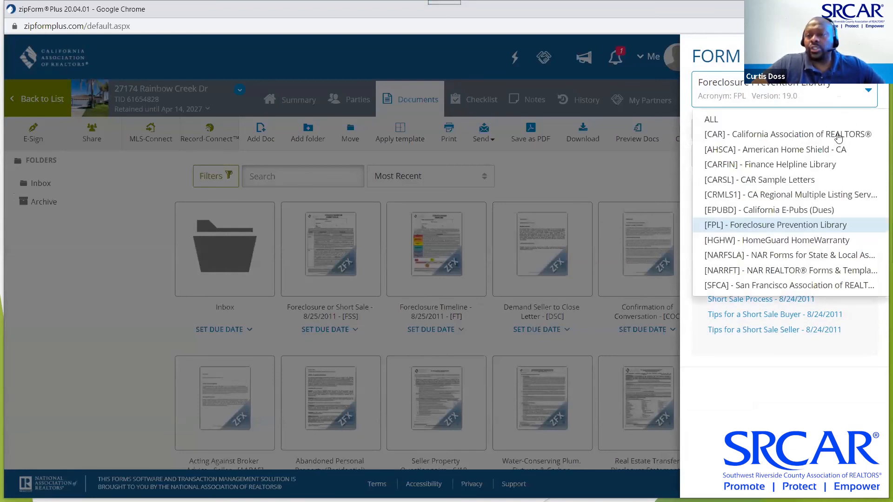
{"action": "left_click", "coordinate": [799, 180]}
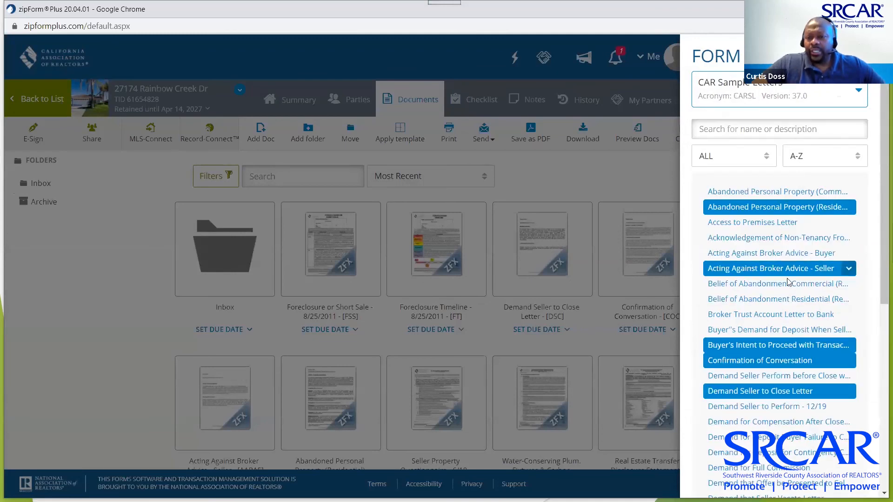
{"action": "left_click", "coordinate": [772, 293]}
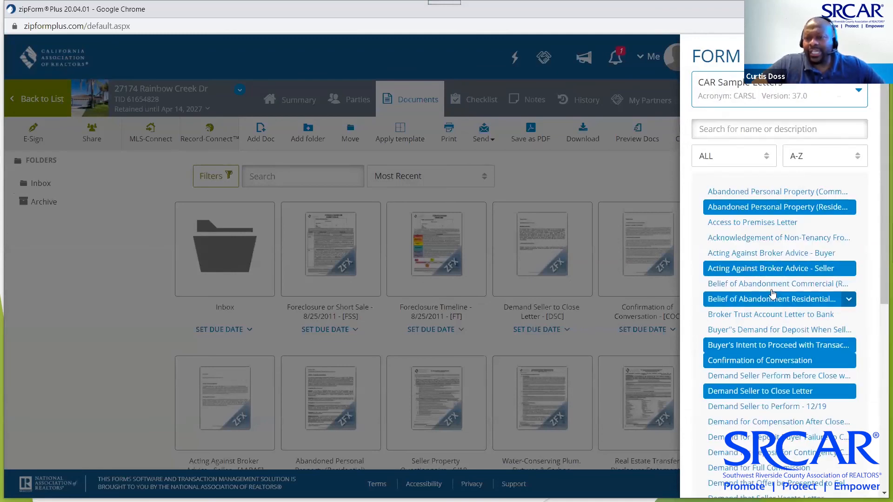
{"action": "left_click", "coordinate": [771, 292]}
Mark the letter demanding seller performance, browse the letters, then switch to the California Association of REALTORS® library
{"action": "scroll", "coordinate": [779, 263], "scroll_direction": "down", "scroll_amount": 2}
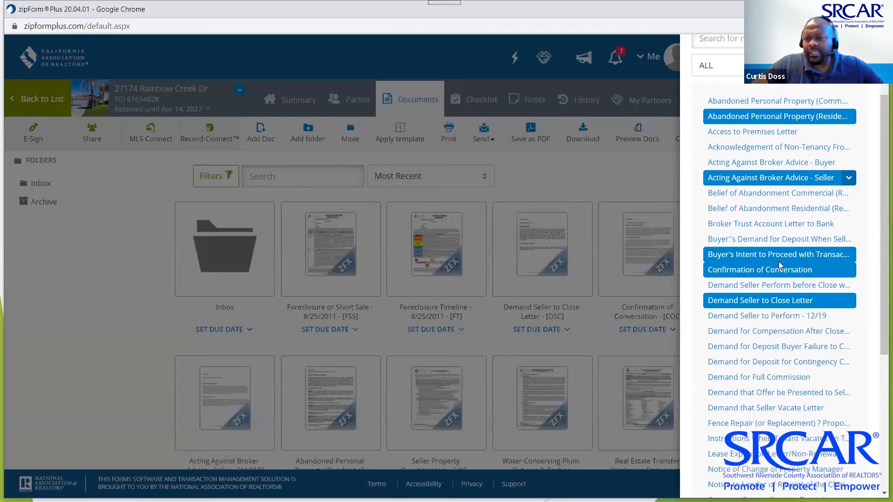
{"action": "left_click", "coordinate": [781, 265]}
{"action": "scroll", "coordinate": [780, 265], "scroll_direction": "down", "scroll_amount": 1}
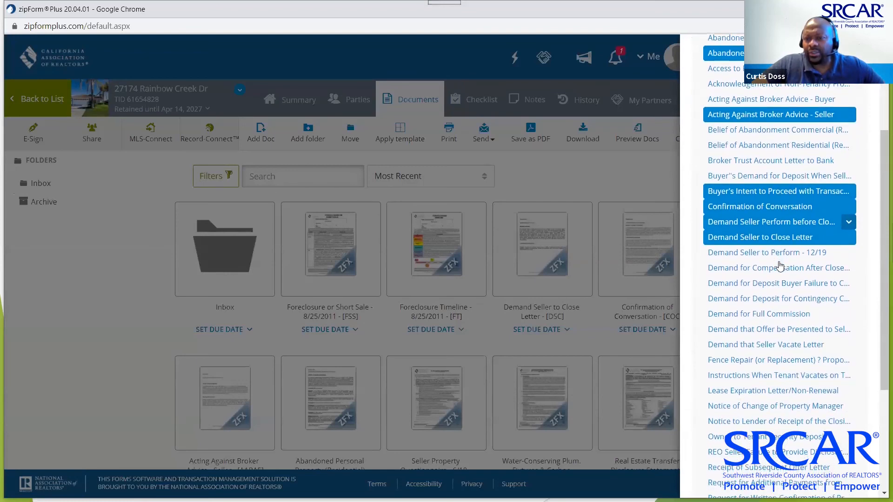
{"action": "scroll", "coordinate": [780, 265], "scroll_direction": "down", "scroll_amount": 3}
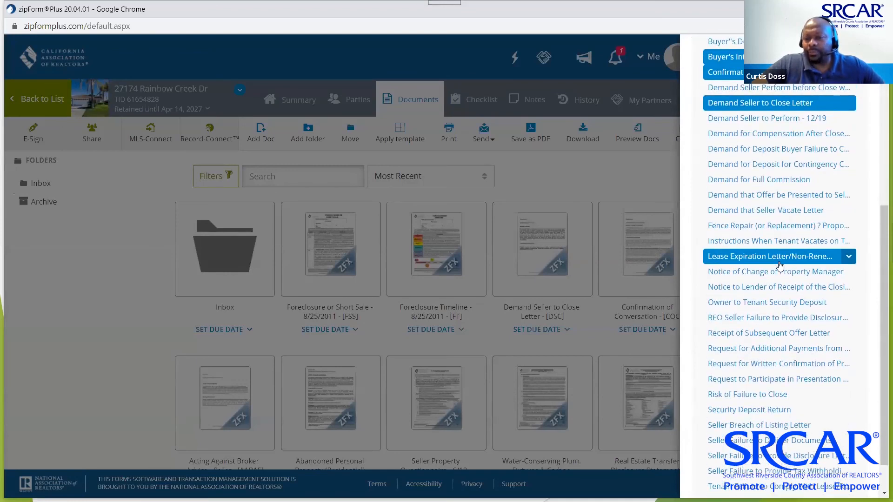
{"action": "scroll", "coordinate": [780, 265], "scroll_direction": "down", "scroll_amount": 1}
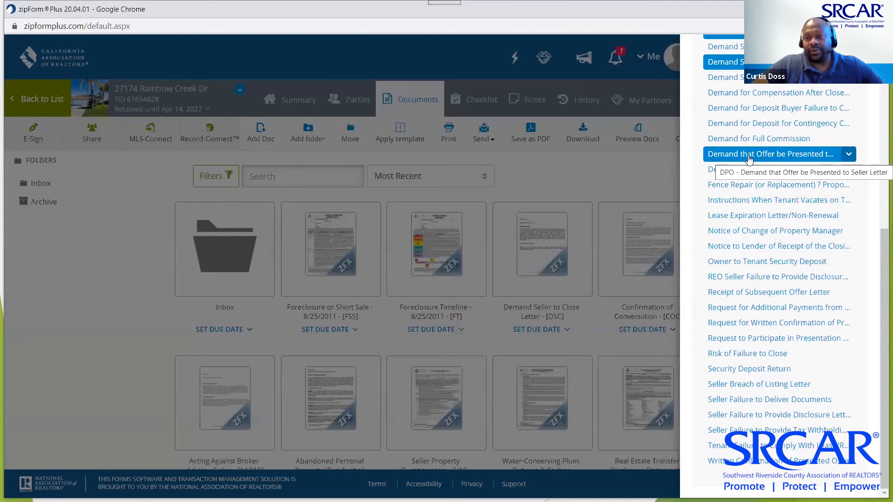
{"action": "scroll", "coordinate": [749, 160], "scroll_direction": "up", "scroll_amount": 3}
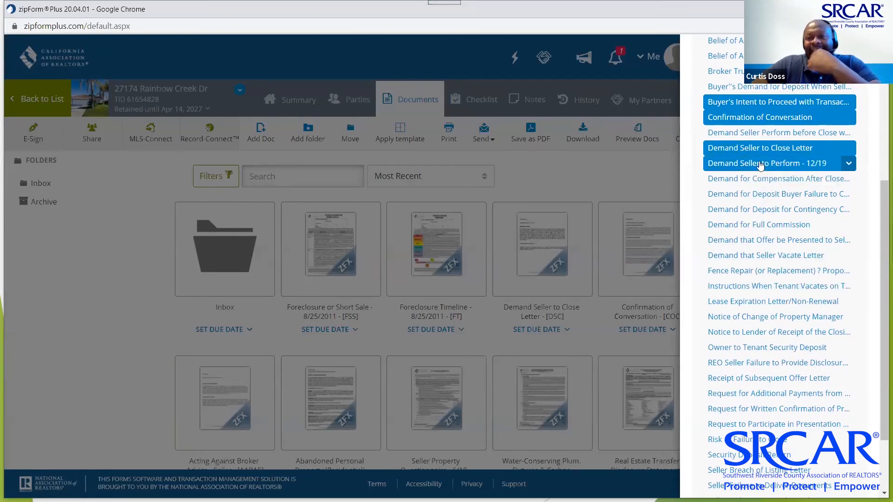
{"action": "scroll", "coordinate": [765, 182], "scroll_direction": "up", "scroll_amount": 4}
{"action": "scroll", "coordinate": [766, 183], "scroll_direction": "up", "scroll_amount": 4}
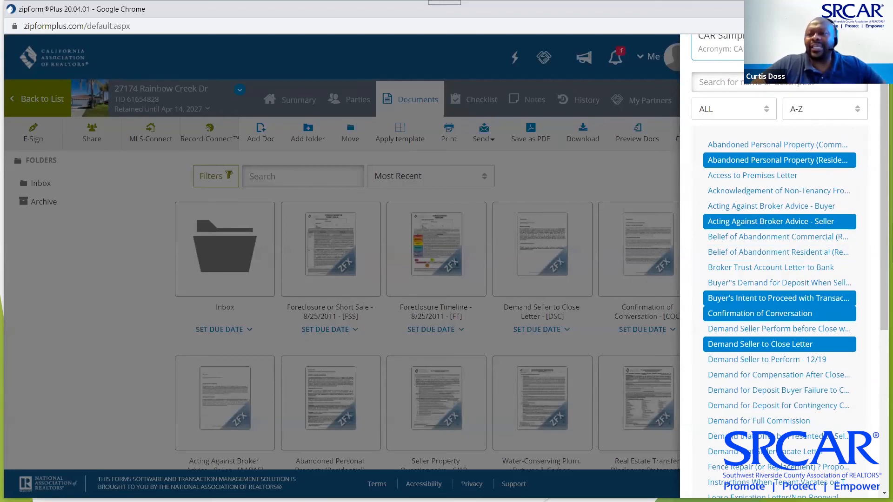
{"action": "left_click", "coordinate": [753, 109]}
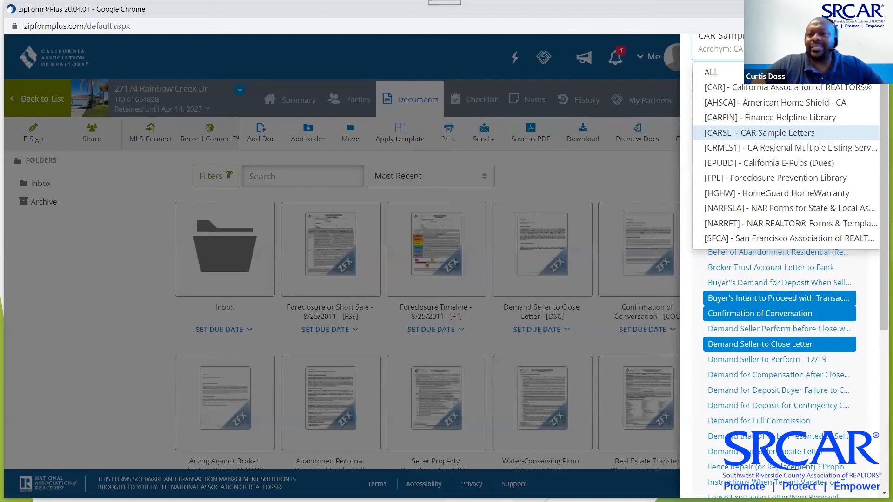
{"action": "left_click", "coordinate": [777, 91]}
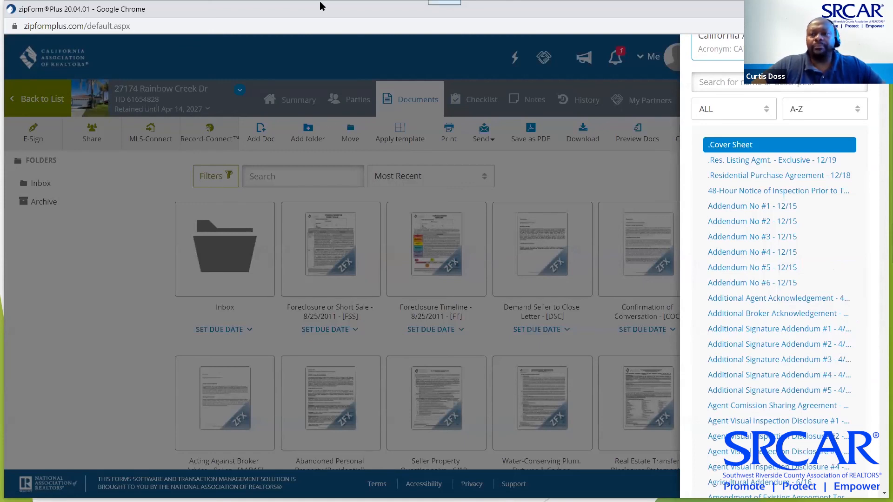
Search the library for 'dna', add Delivery of Notices Addendum - 12/15, and close the form panel
{"action": "left_click", "coordinate": [737, 83]}
{"action": "type", "text": "dnc"}
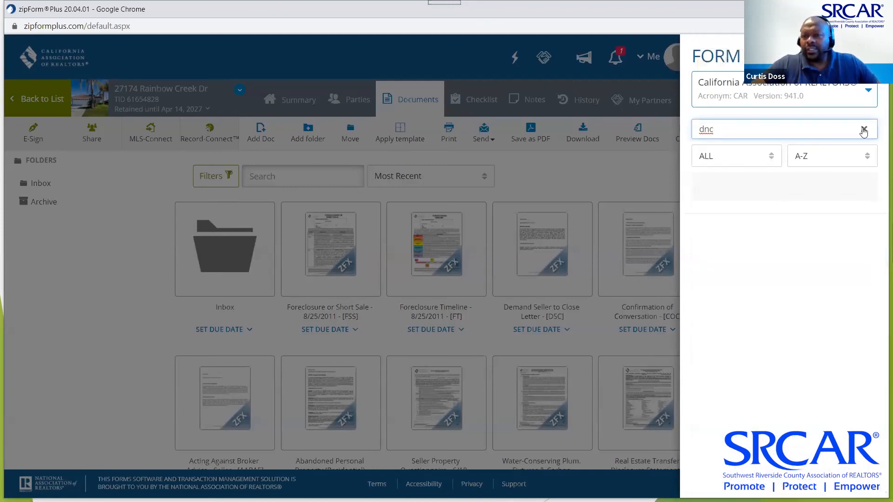
{"action": "left_click", "coordinate": [863, 129]}
{"action": "type", "text": "comm"}
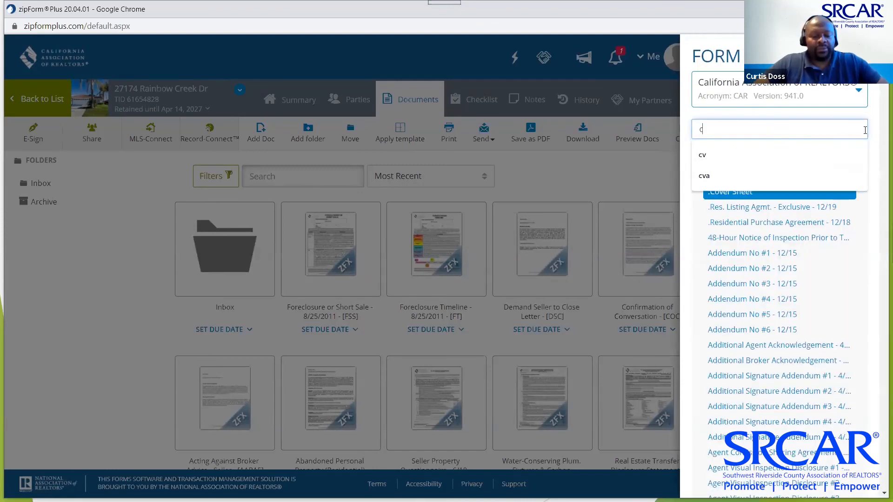
{"action": "type", "text": "uni"}
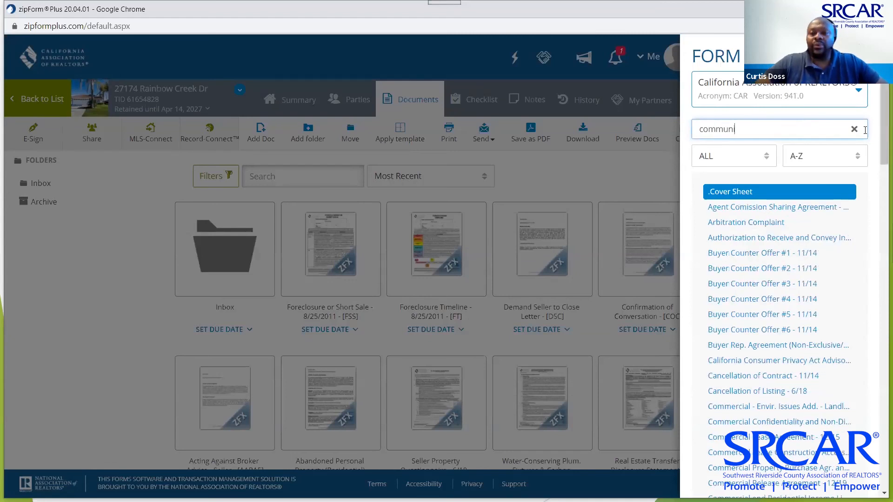
{"action": "type", "text": "cation"}
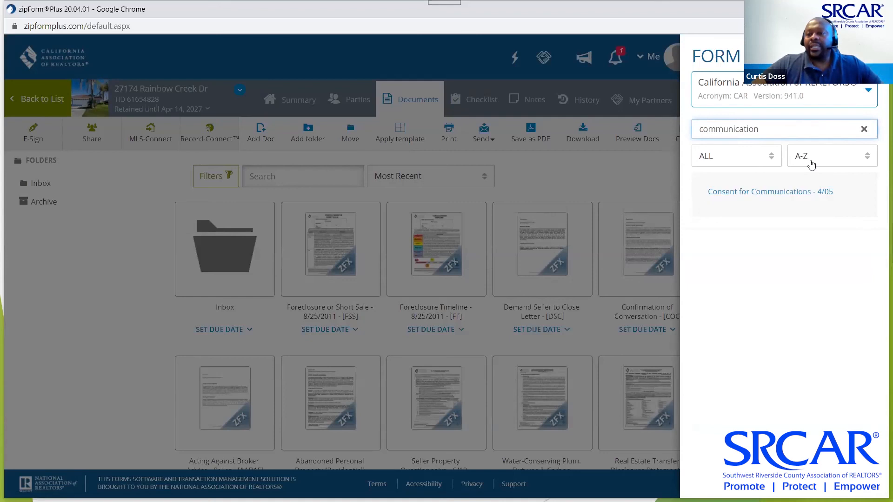
{"action": "key", "text": "BackSpace"}
{"action": "key", "text": "BackSpace"}
{"action": "key", "text": "BackSpace"}
{"action": "key", "text": "BackSpace"}
{"action": "key", "text": "BackSpace"}
{"action": "key", "text": "BackSpace"}
{"action": "key", "text": "BackSpace"}
{"action": "key", "text": "BackSpace"}
{"action": "key", "text": "BackSpace"}
{"action": "key", "text": "BackSpace"}
{"action": "key", "text": "BackSpace"}
{"action": "key", "text": "BackSpace"}
{"action": "key", "text": "BackSpace"}
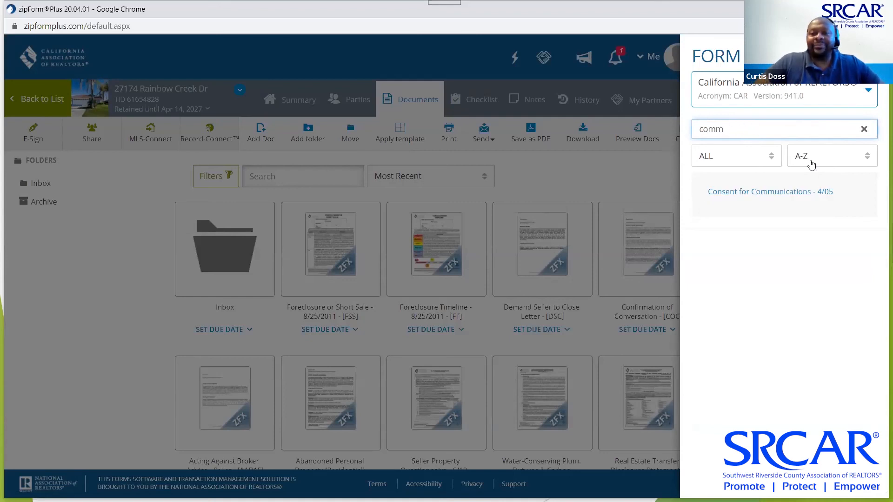
{"action": "type", "text": "dn"}
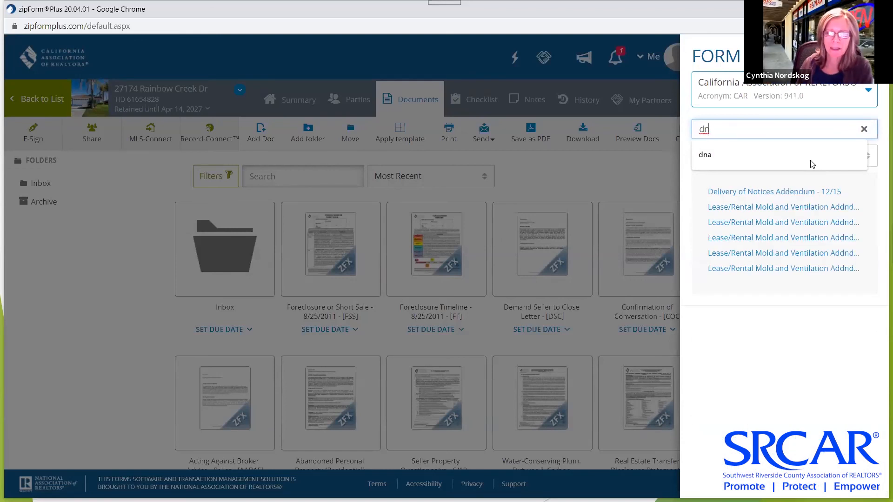
{"action": "left_click", "coordinate": [812, 164]}
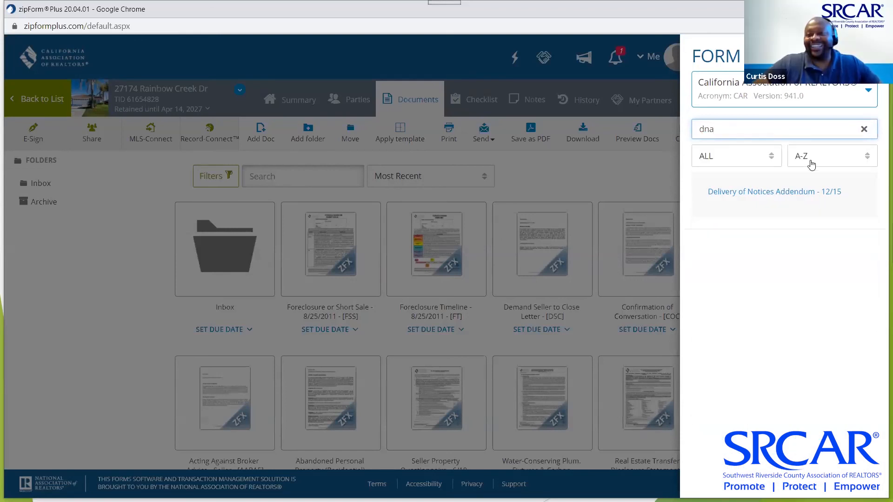
{"action": "left_click", "coordinate": [788, 197]}
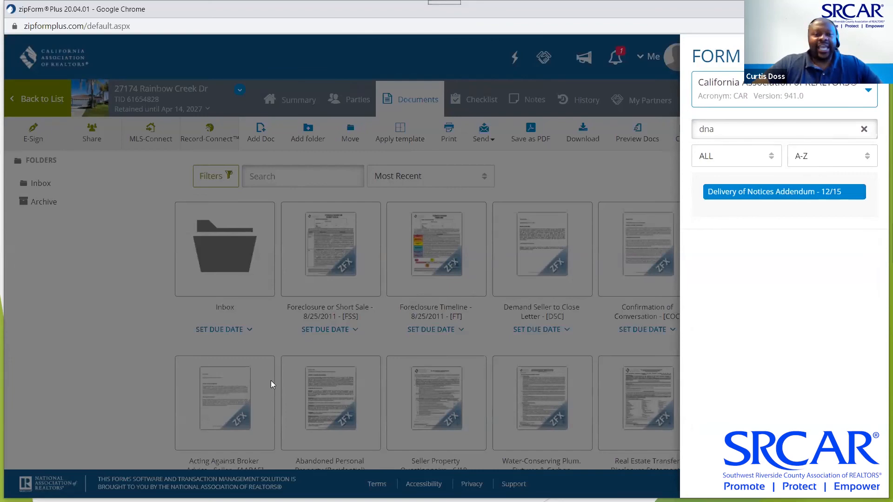
{"action": "left_click", "coordinate": [110, 336]}
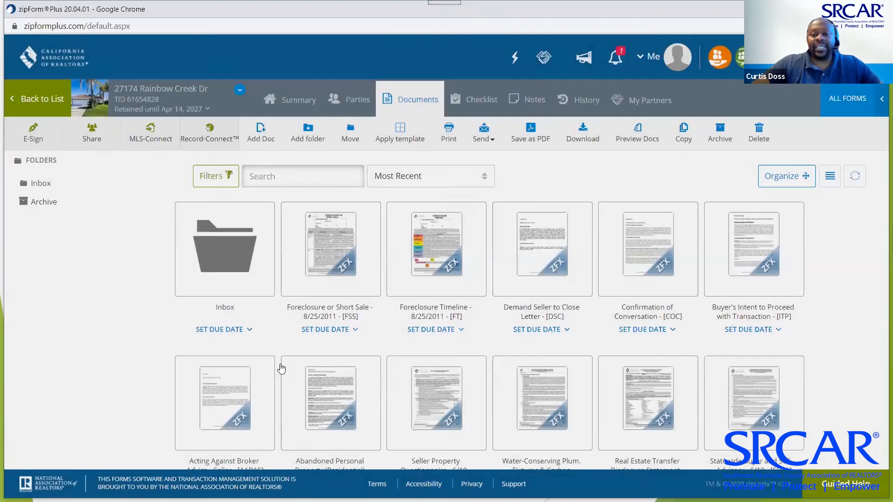
{"action": "scroll", "coordinate": [312, 365], "scroll_direction": "down", "scroll_amount": 5}
{"action": "left_click", "coordinate": [757, 335]}
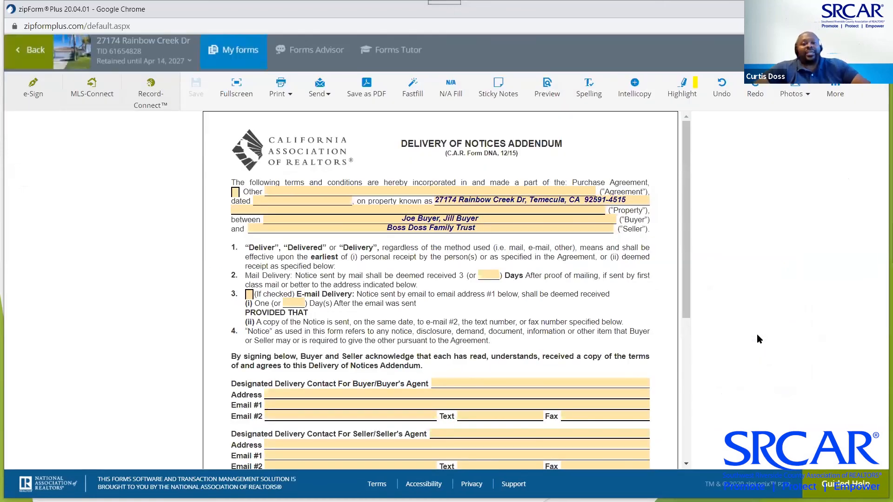
{"action": "scroll", "coordinate": [434, 322], "scroll_direction": "down", "scroll_amount": 3}
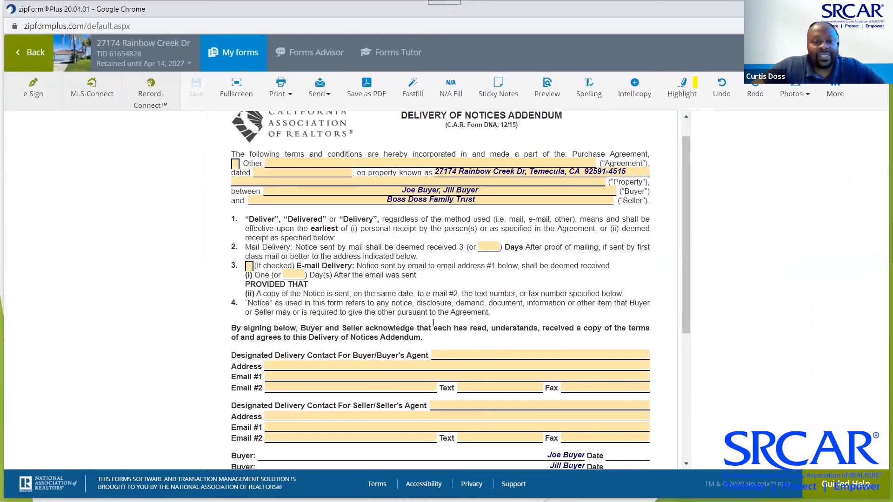
{"action": "scroll", "coordinate": [434, 323], "scroll_direction": "down", "scroll_amount": 3}
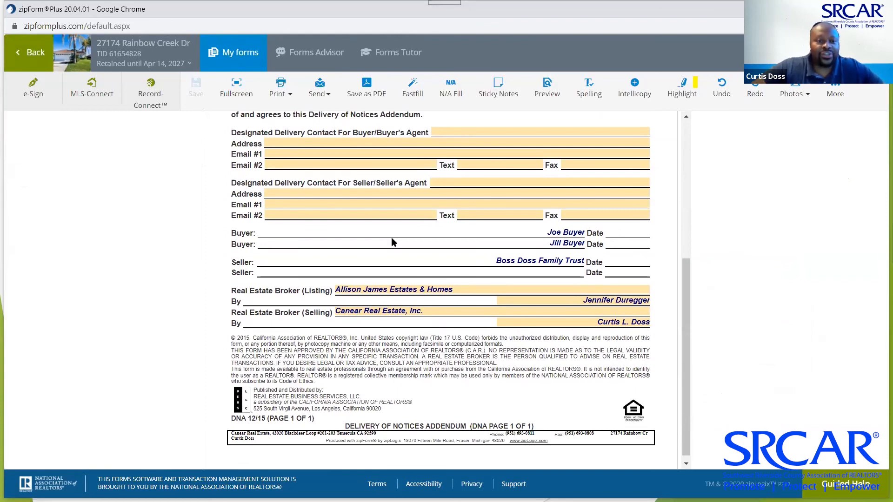
{"action": "scroll", "coordinate": [392, 242], "scroll_direction": "up", "scroll_amount": 1}
{"action": "scroll", "coordinate": [393, 242], "scroll_direction": "up", "scroll_amount": 5}
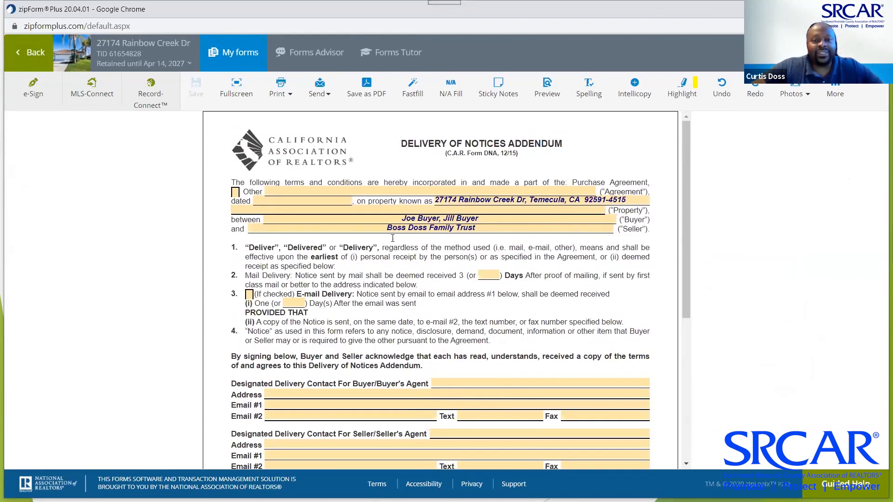
{"action": "scroll", "coordinate": [392, 238], "scroll_direction": "down", "scroll_amount": 5}
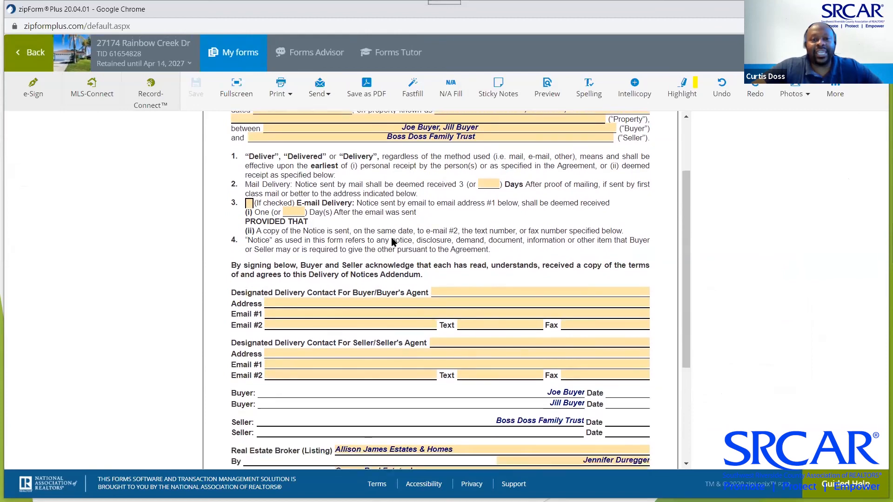
{"action": "scroll", "coordinate": [393, 238], "scroll_direction": "down", "scroll_amount": 1}
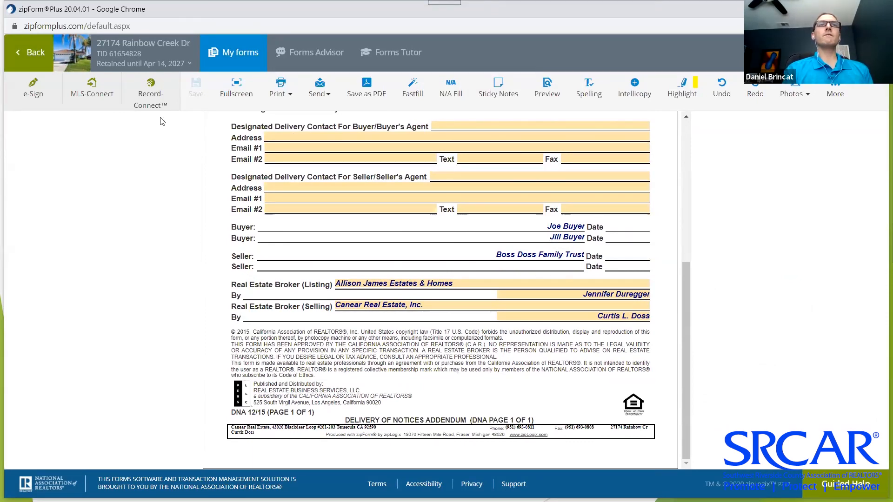
{"action": "left_click", "coordinate": [32, 57]}
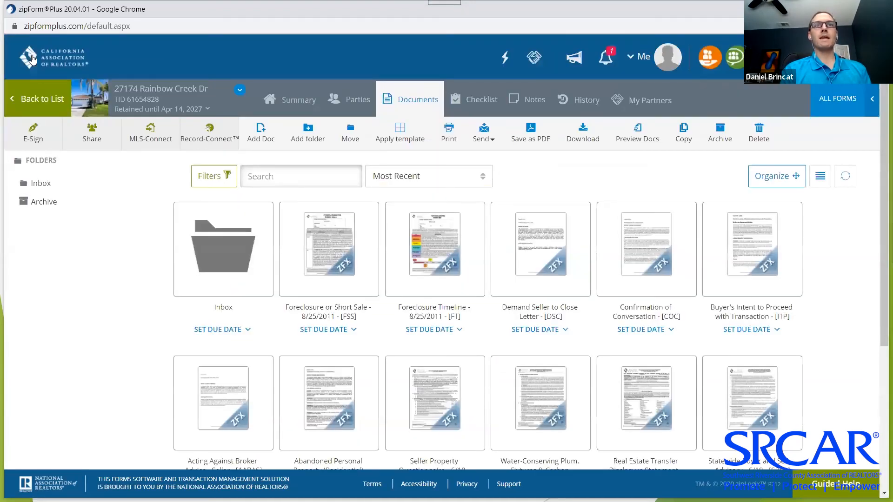